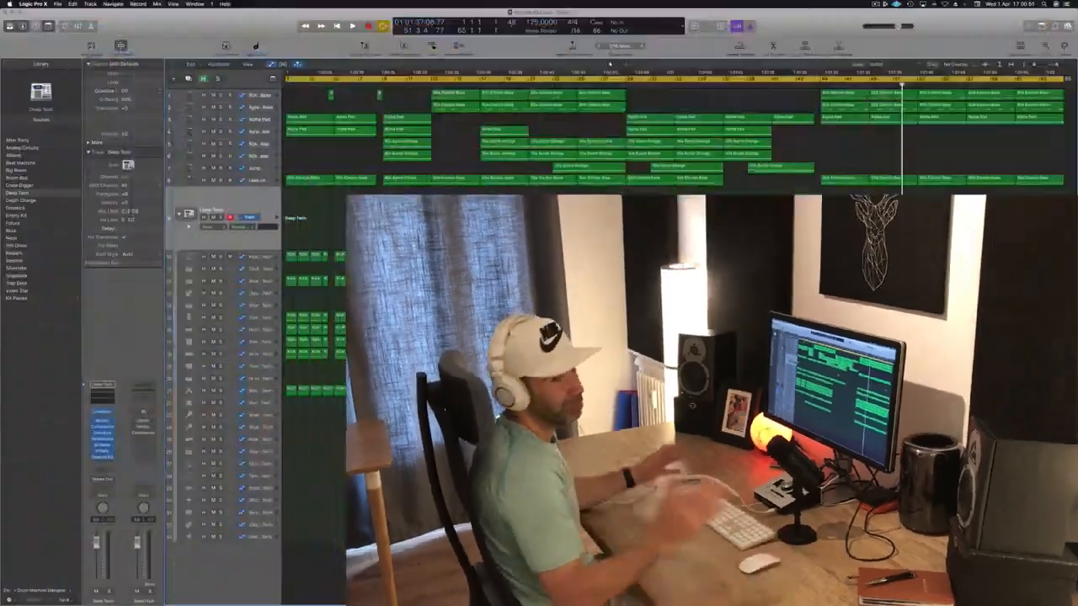
Play the song from the start and audition the Alpha Pad track and track 4 one after the other in solo.
key("Return")
key("space")
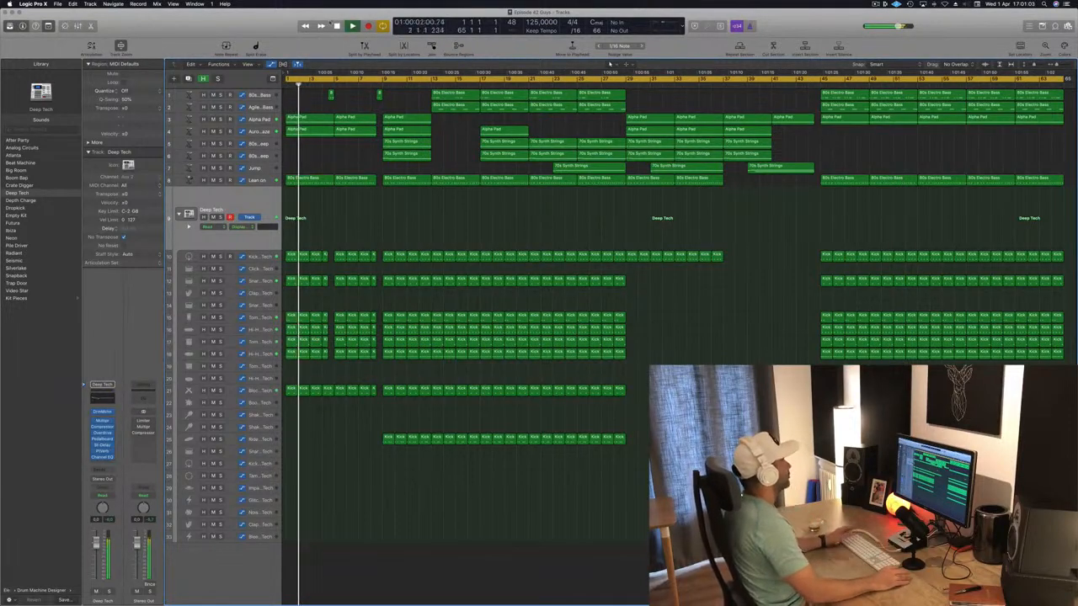
left_click(213, 125)
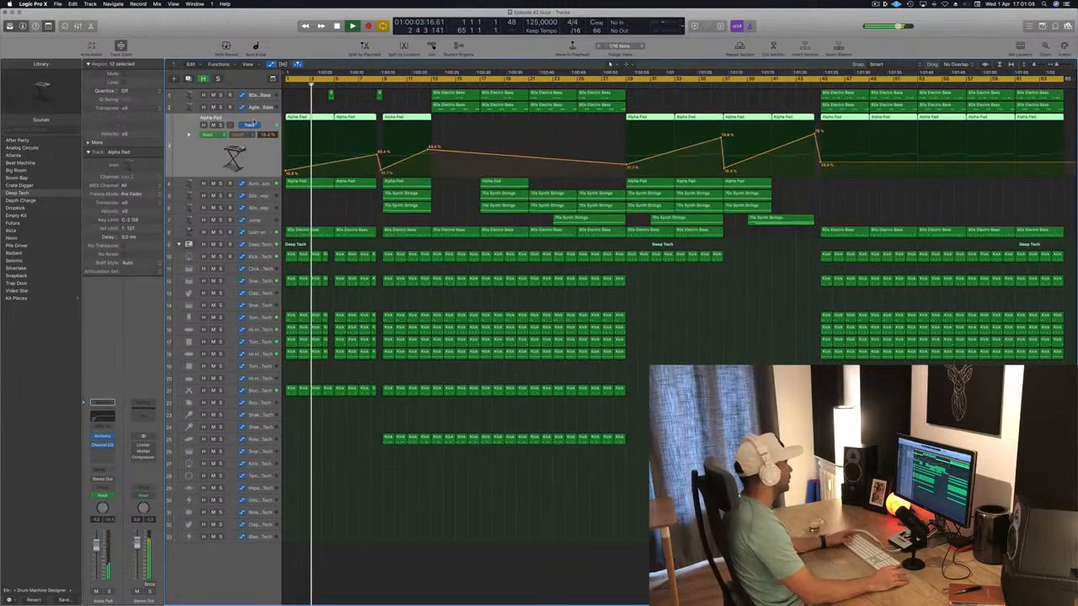
left_click(220, 125)
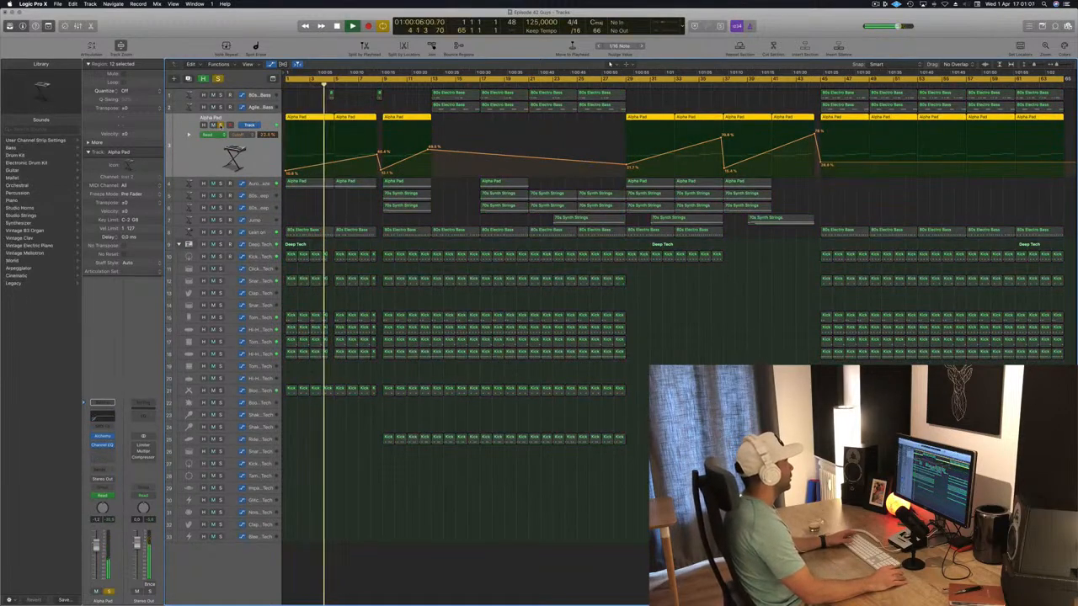
left_click(221, 125)
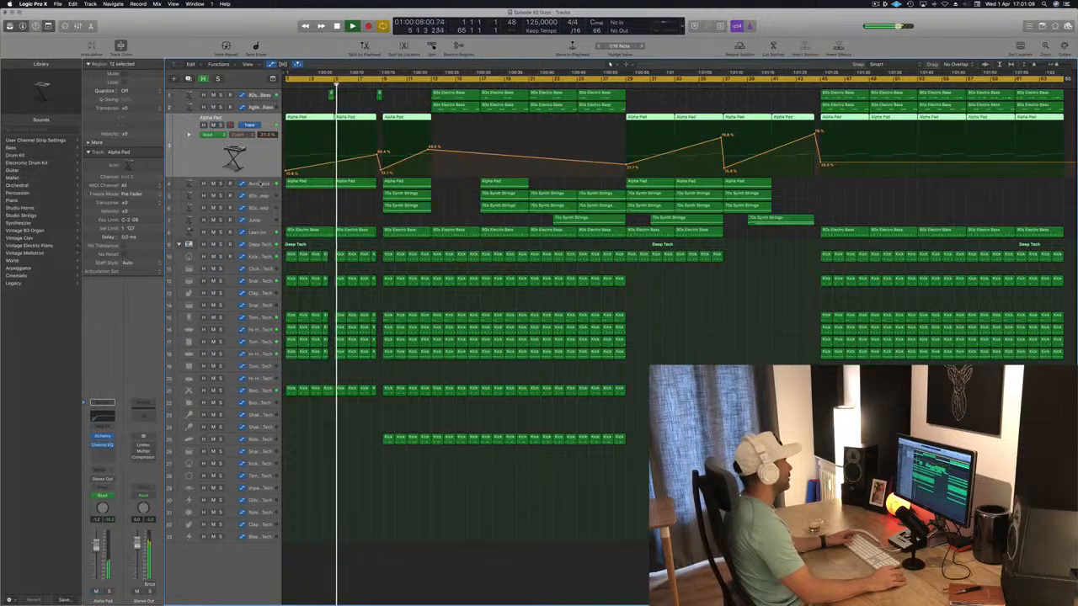
left_click(220, 183)
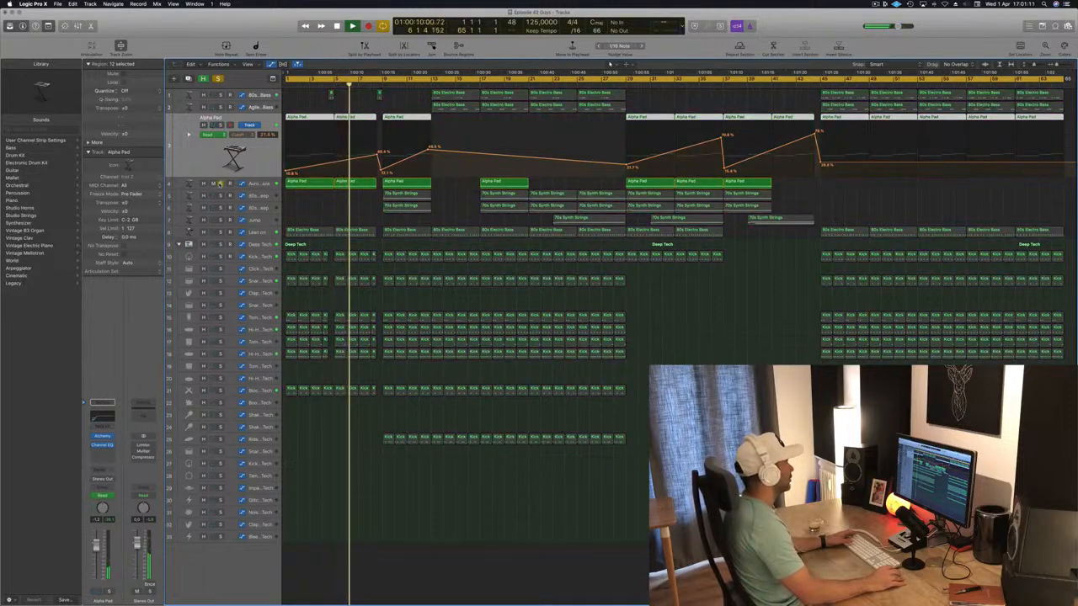
left_click(221, 184)
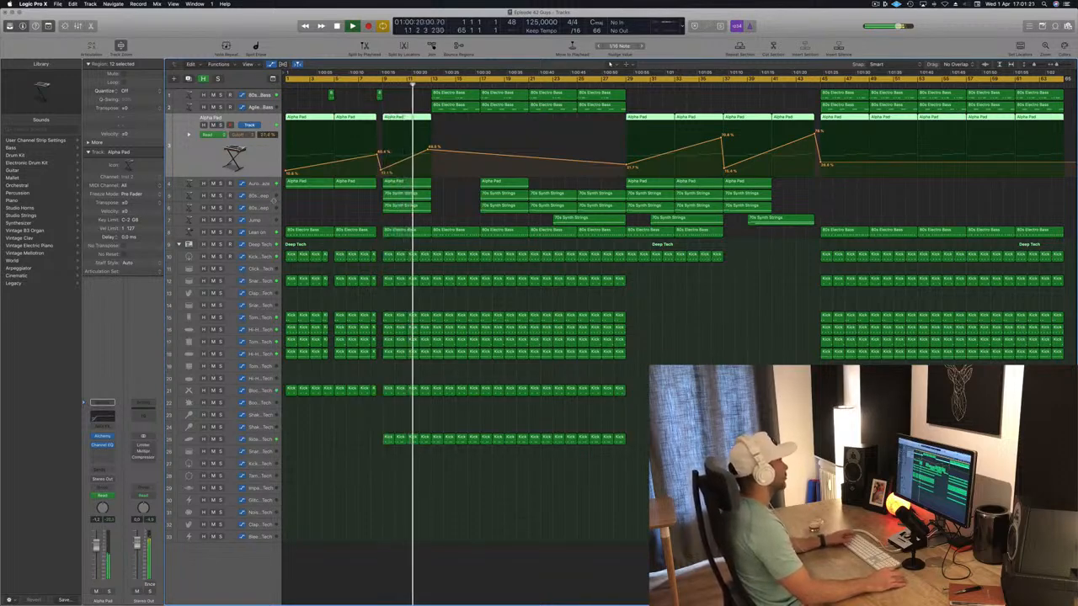
Review the two 70s Synth Strings tracks, tracks 5 and 6, by selecting each in turn during playback.
left_click(220, 195)
key("Down")
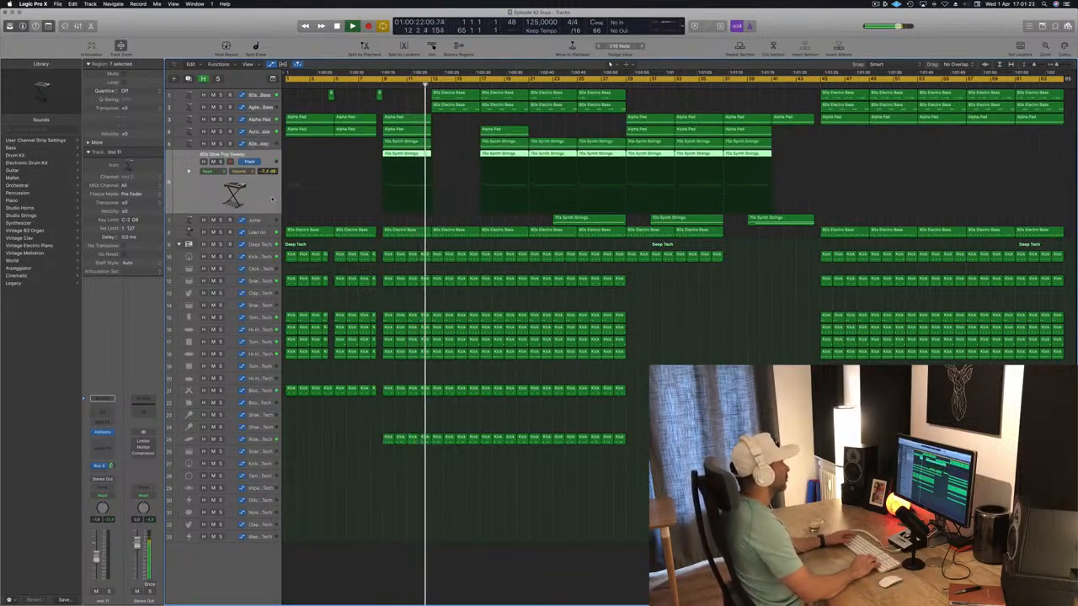
key("Up")
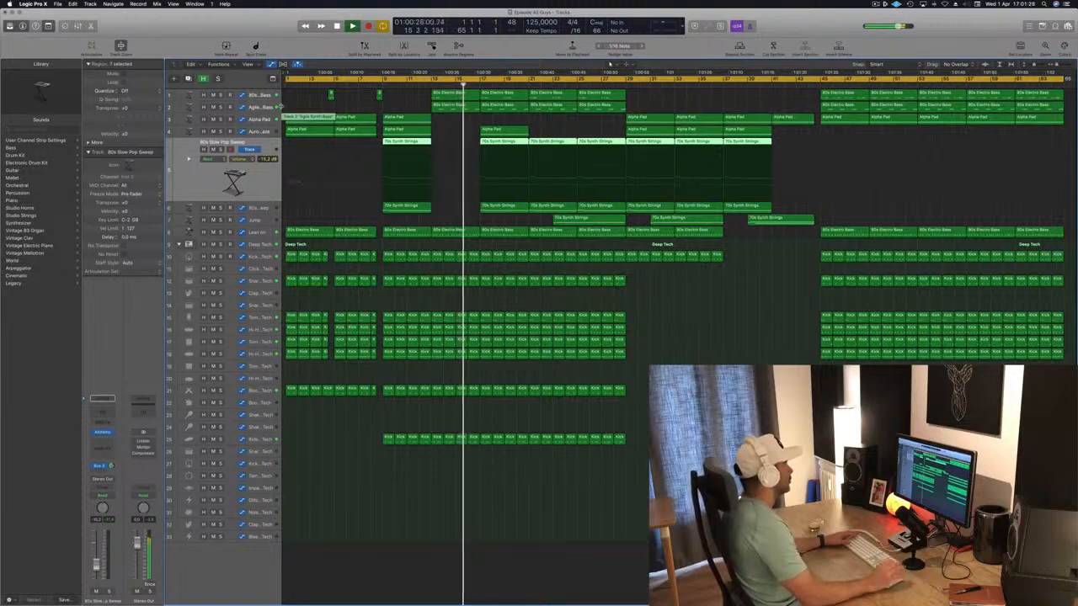
left_click(413, 99)
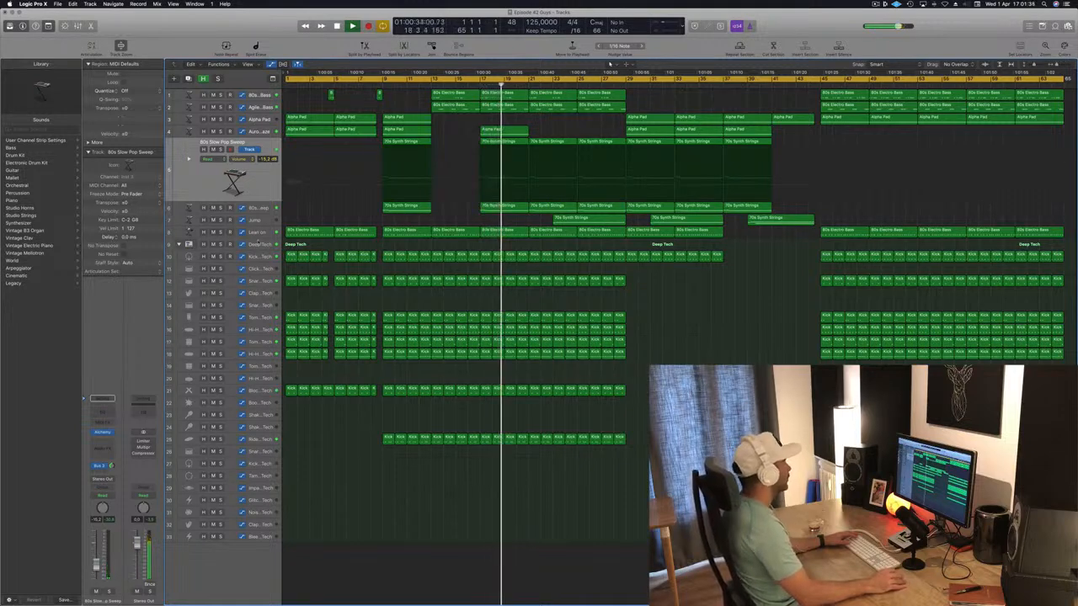
Audition the Lean on track and the Jump track one after the other in solo during playback.
left_click(257, 233)
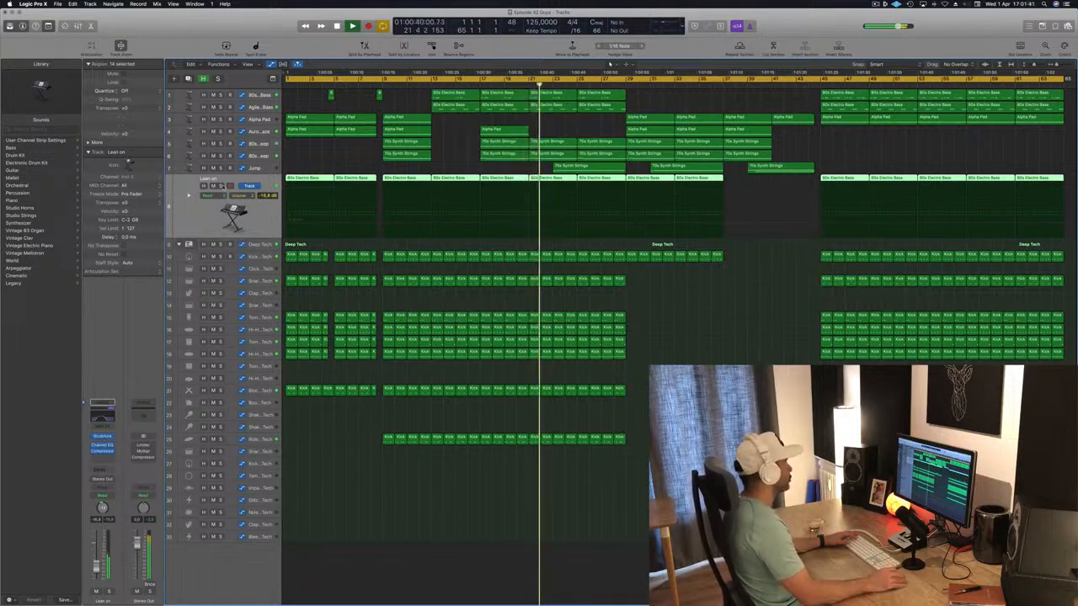
key("s")
key("s")
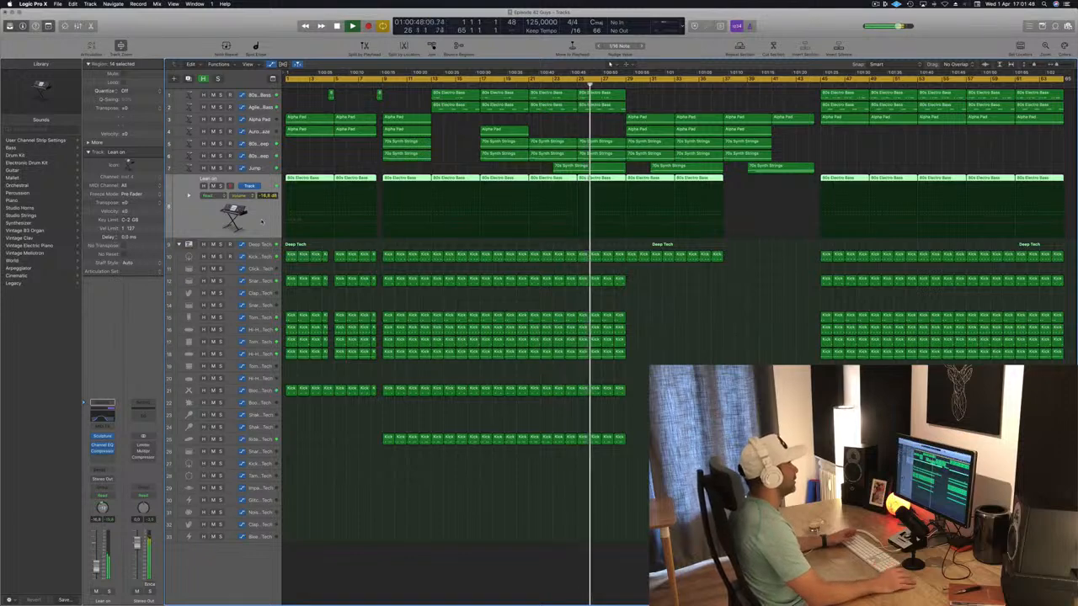
left_click(735, 356)
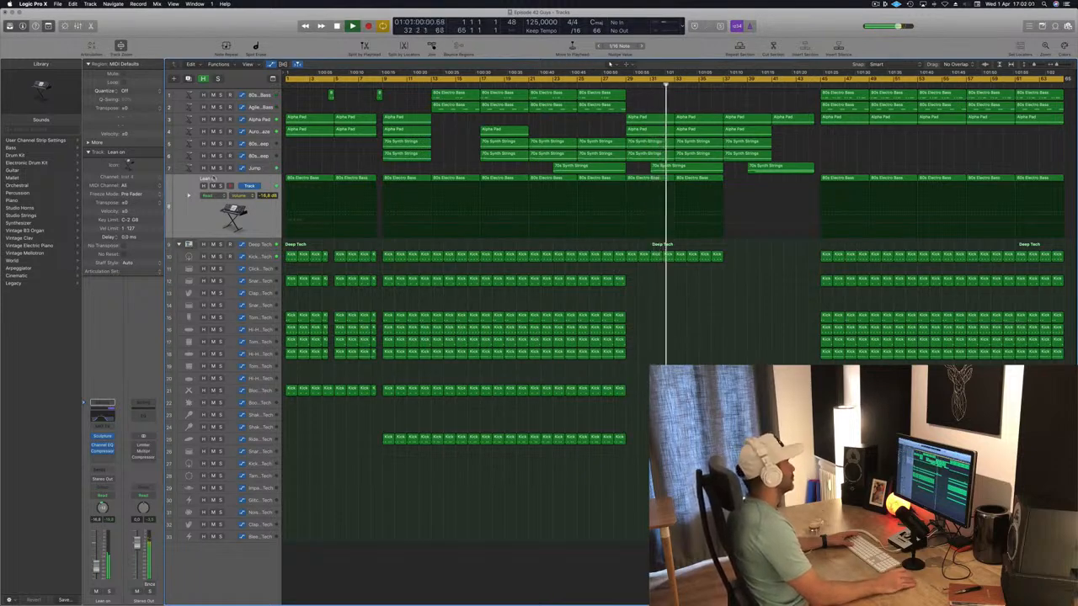
left_click(221, 167)
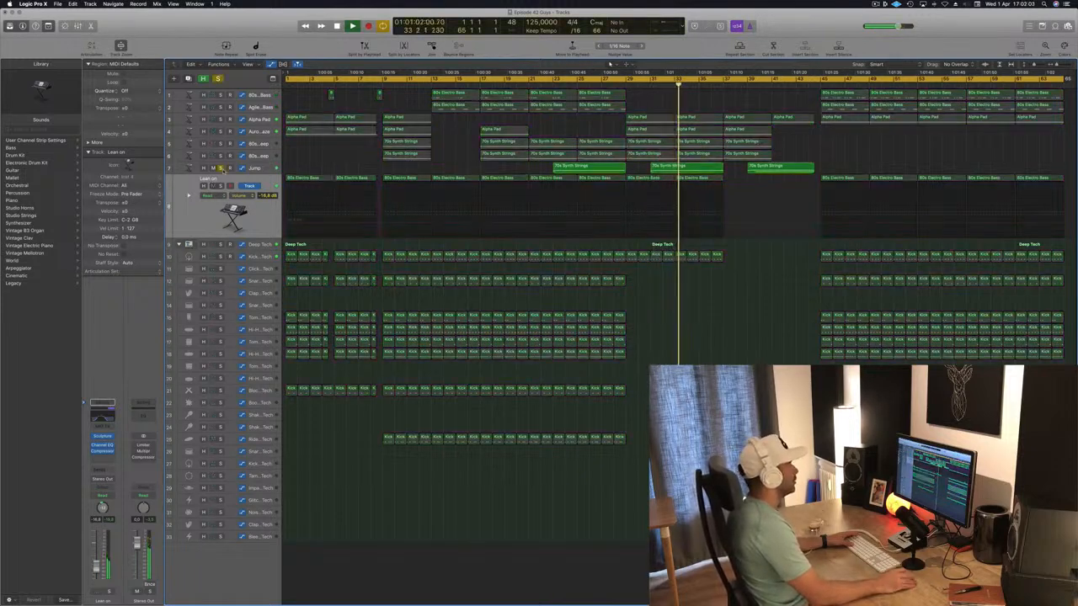
left_click(221, 167)
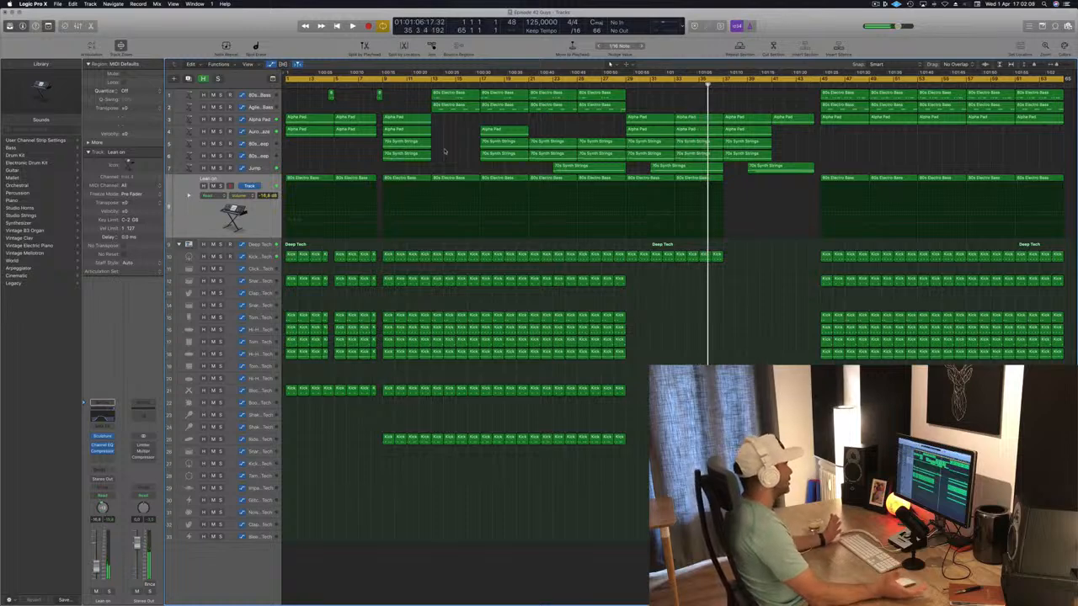
Delete all regions before bar 9 and copy the two 80s Electro Bass regions from bar 13 to bar 9.
key("Return")
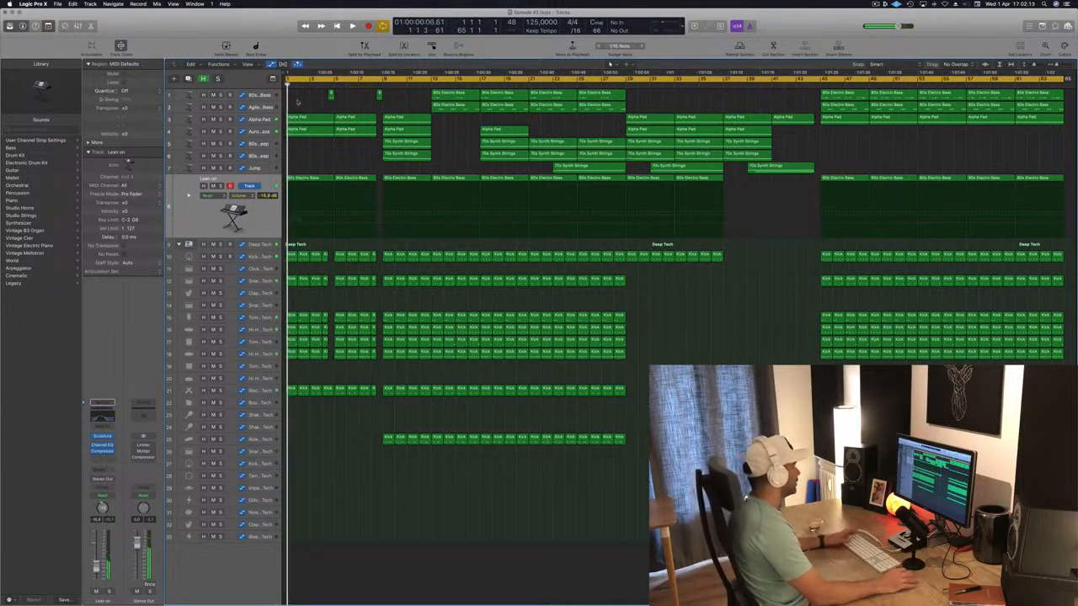
left_click_drag(287, 87, 379, 415)
key("Delete")
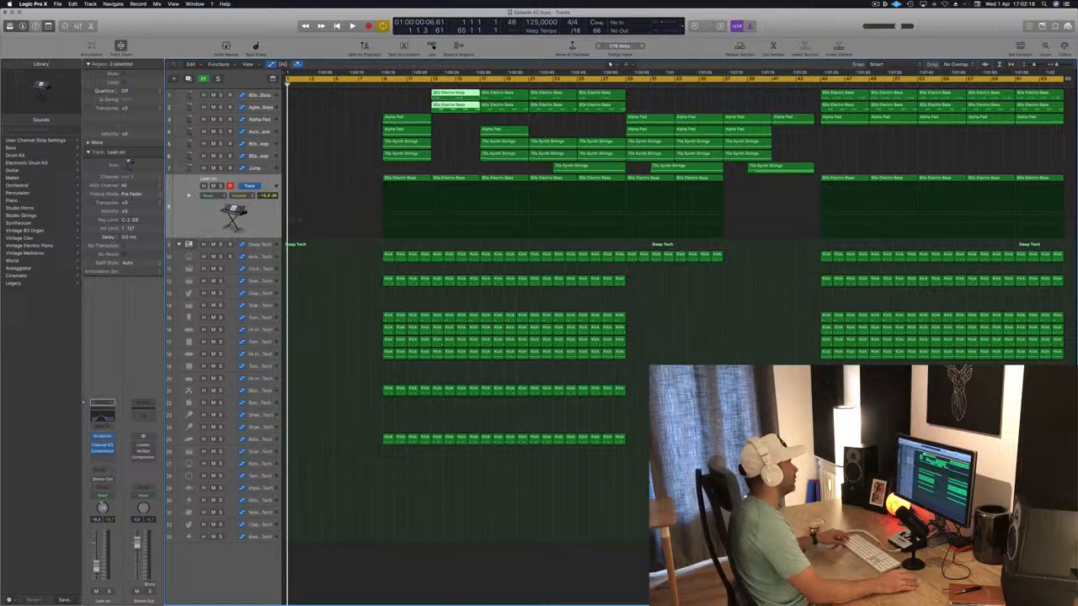
left_click_drag(461, 98, 412, 99)
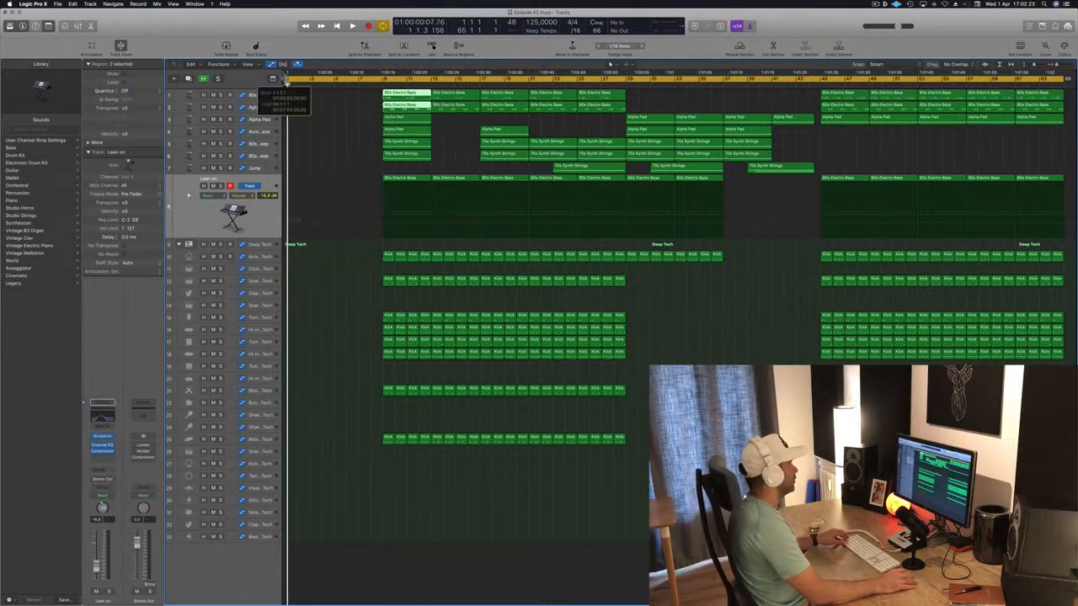
Move all remaining regions eight bars earlier so the arrangement starts at bar 1.
mouse_move(287, 82)
left_mouse_down()
mouse_move(378, 81)
mouse_move(299, 82)
mouse_move(300, 92)
left_mouse_up()
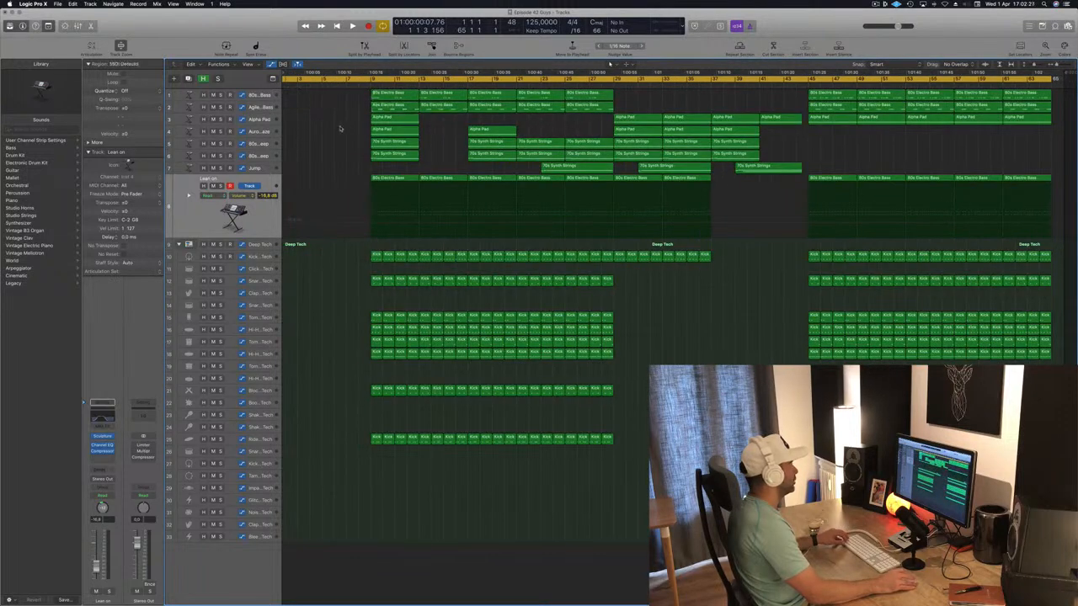
key("super+z")
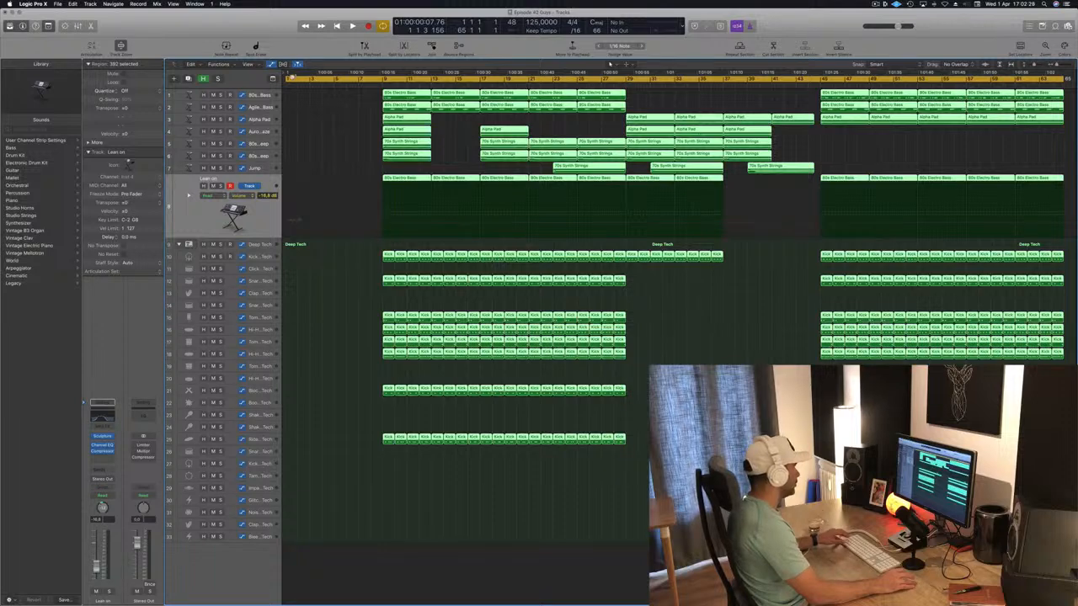
left_click_drag(286, 78, 626, 84)
left_click(631, 80)
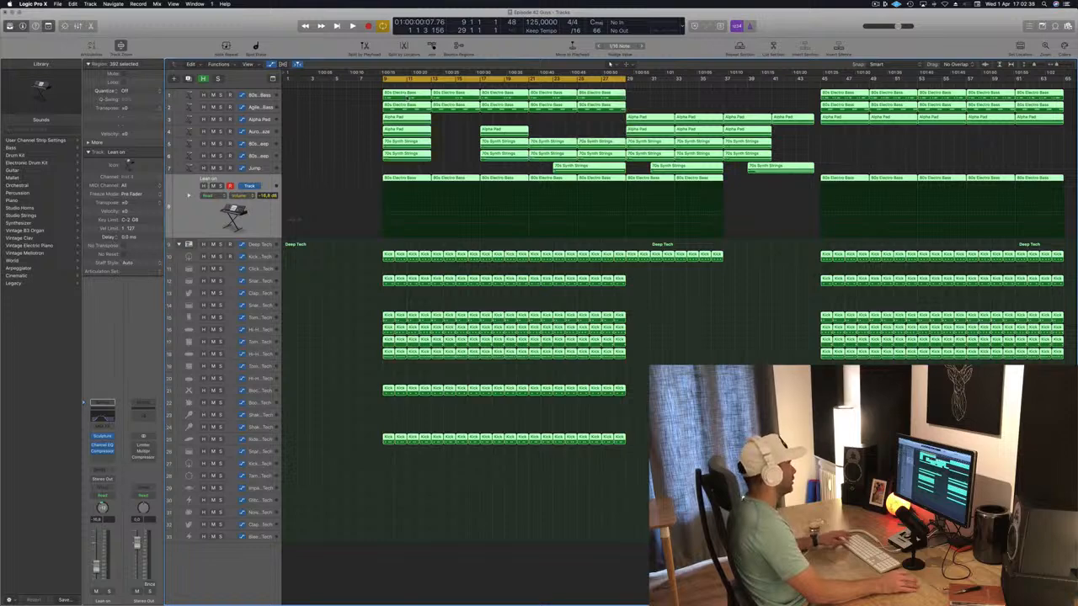
left_click_drag(405, 97, 307, 103)
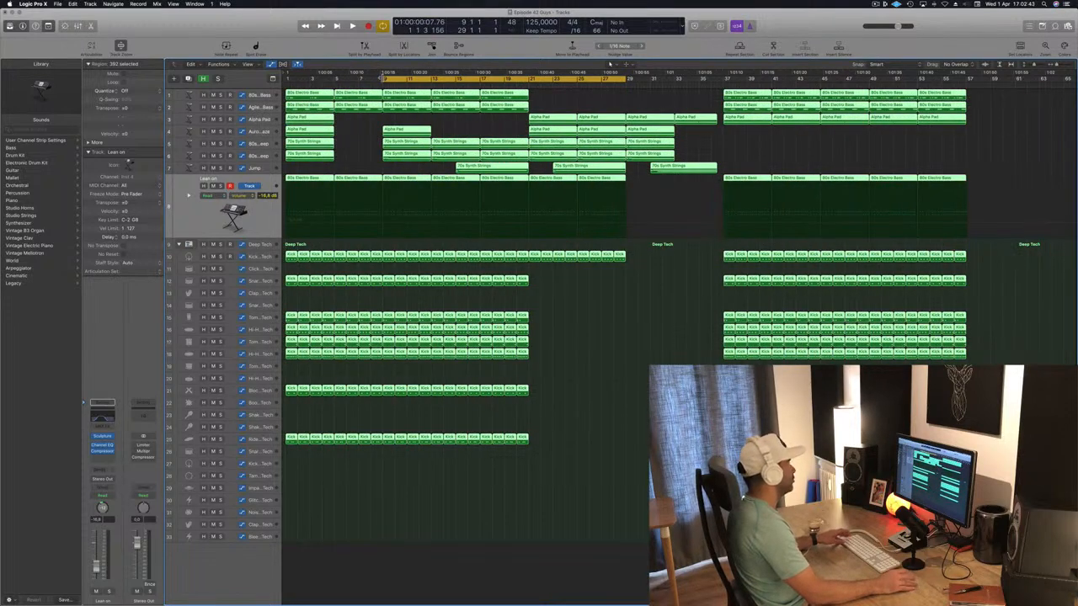
Set the cycle range to bars 1 to 21 and repeat that section three times across all tracks.
left_click_drag(382, 78, 285, 79)
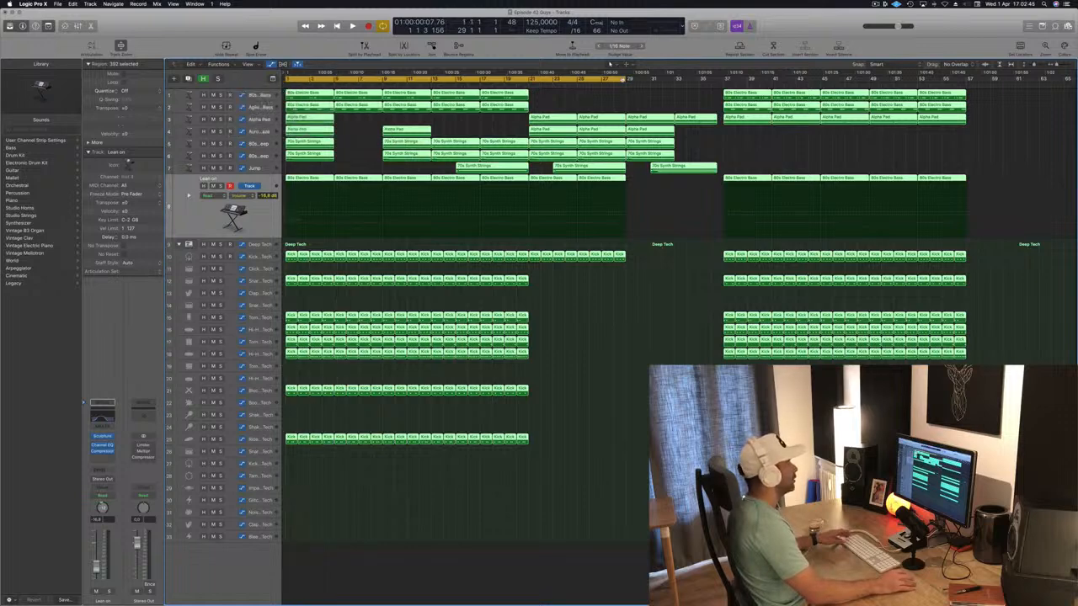
left_click_drag(626, 79, 530, 78)
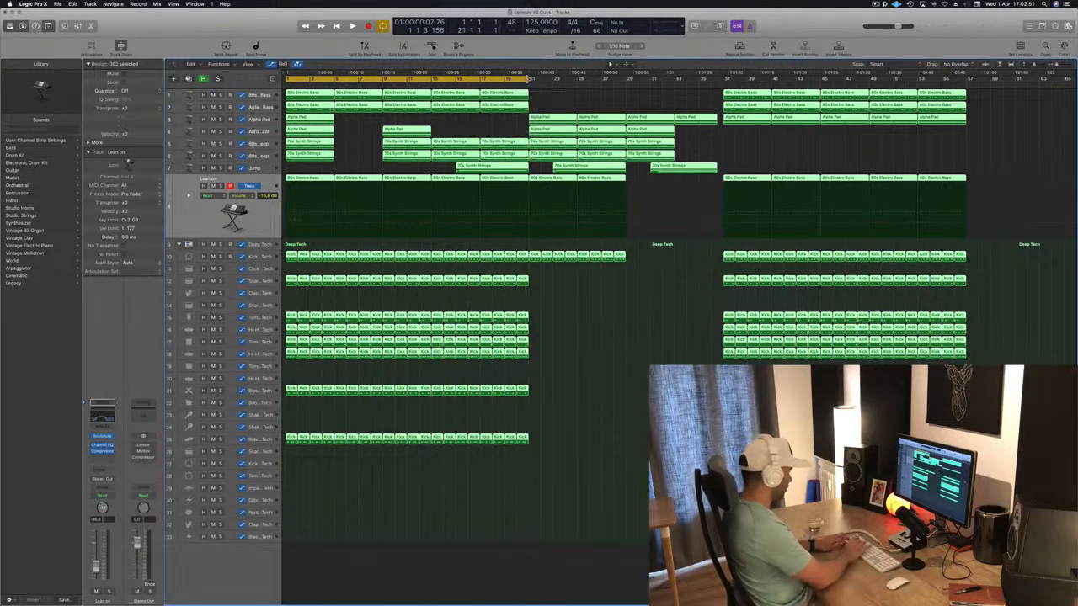
key("super+r")
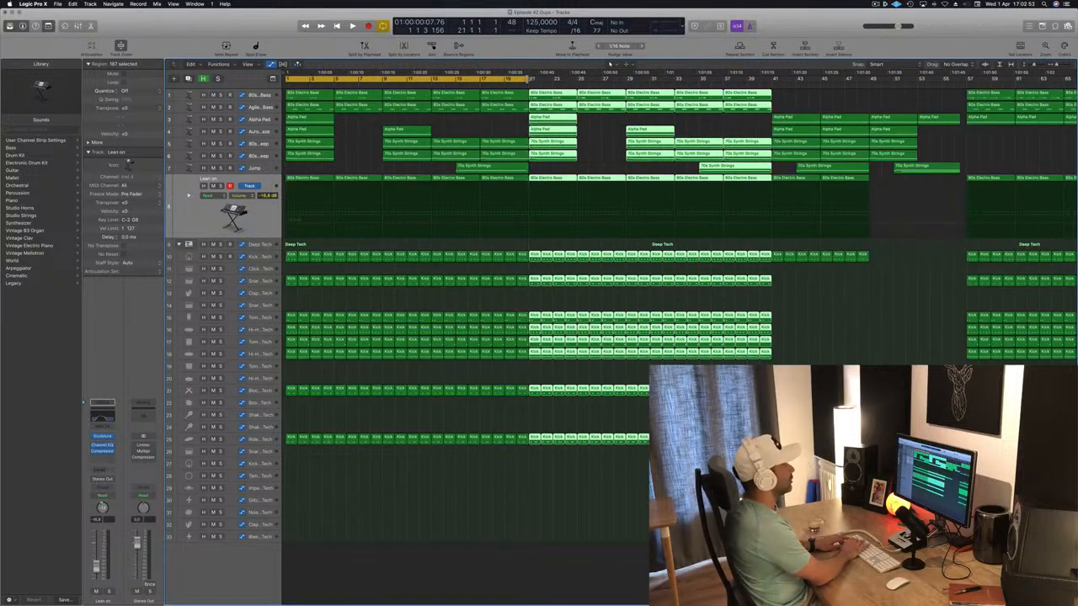
key("super+r")
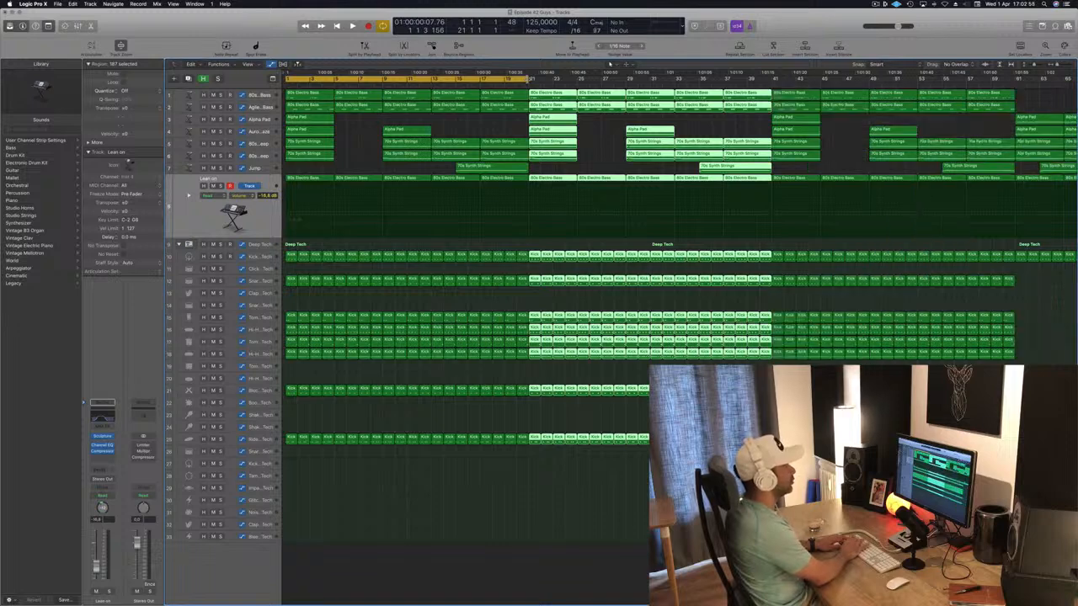
key("super+r")
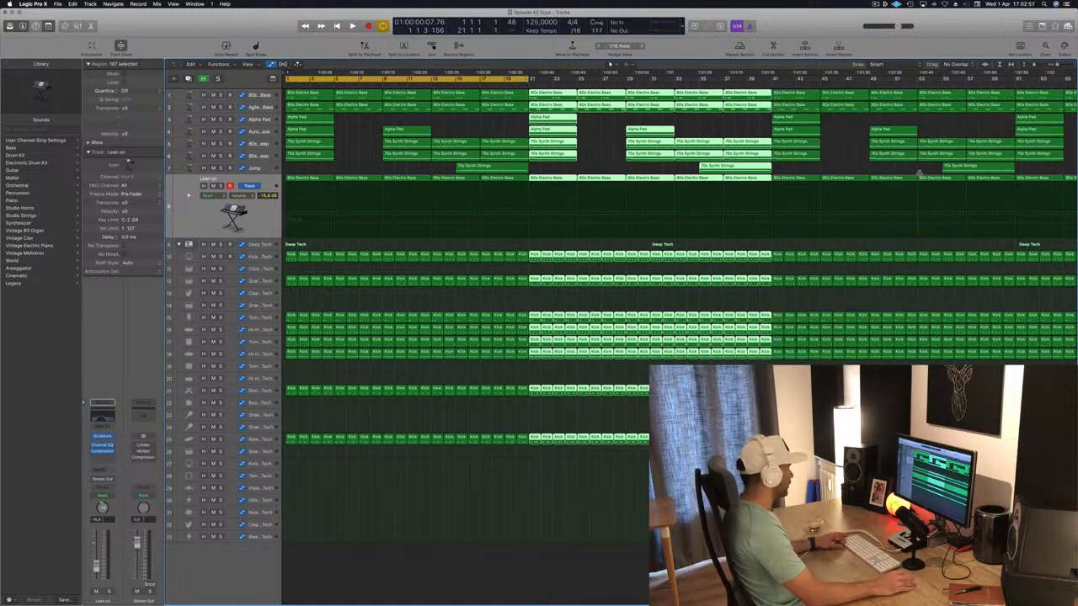
key("super+Left")
key("super+Left")
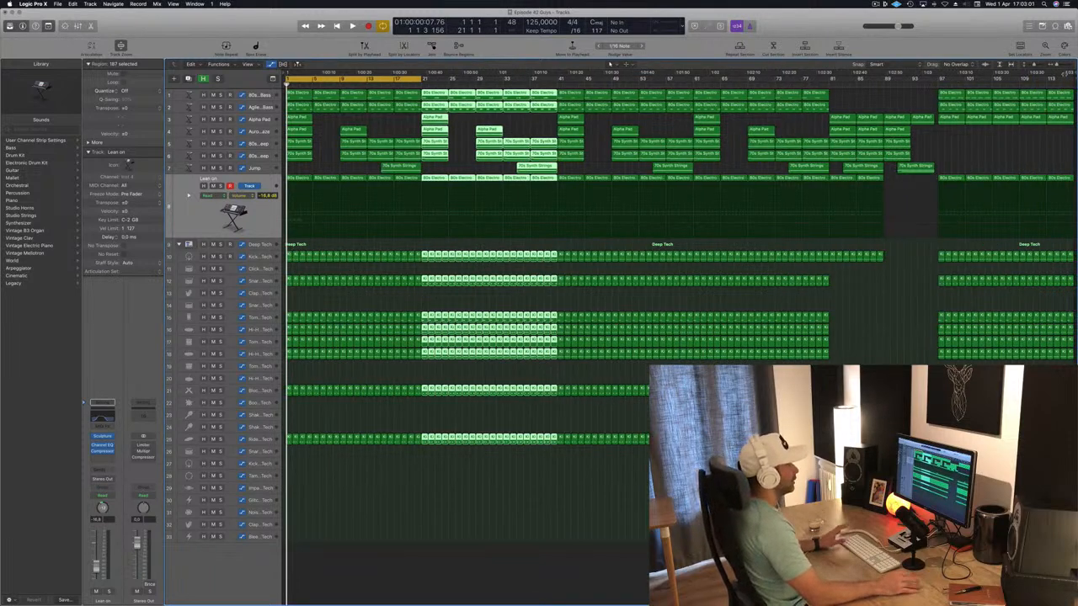
Start playback and delete the Alpha Pad and 70s Synth Strings regions at bars 1 to 5 on tracks 3 to 6.
left_click(327, 151)
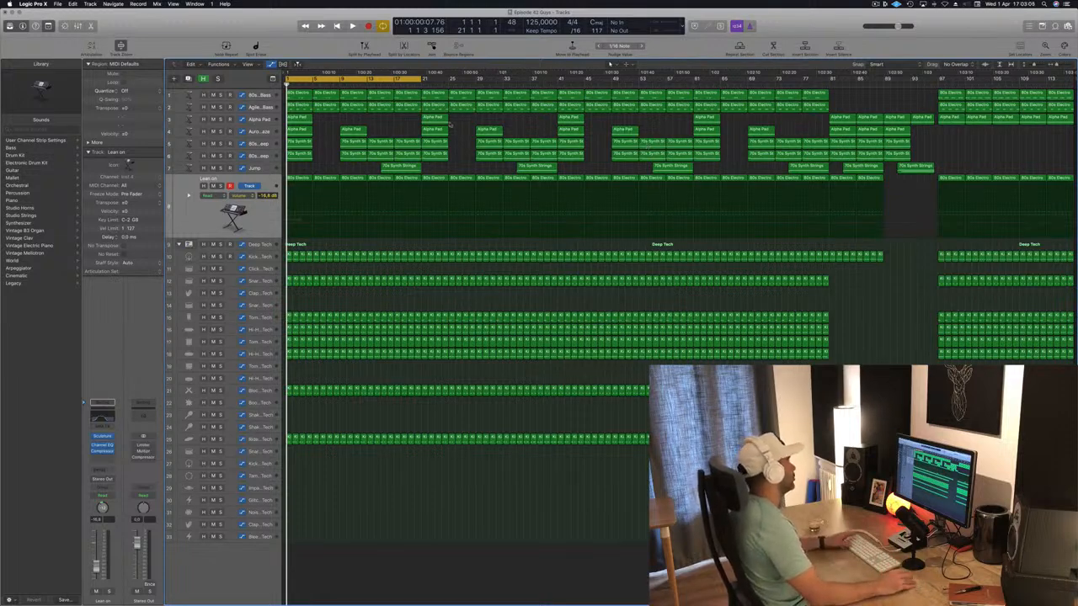
key("space")
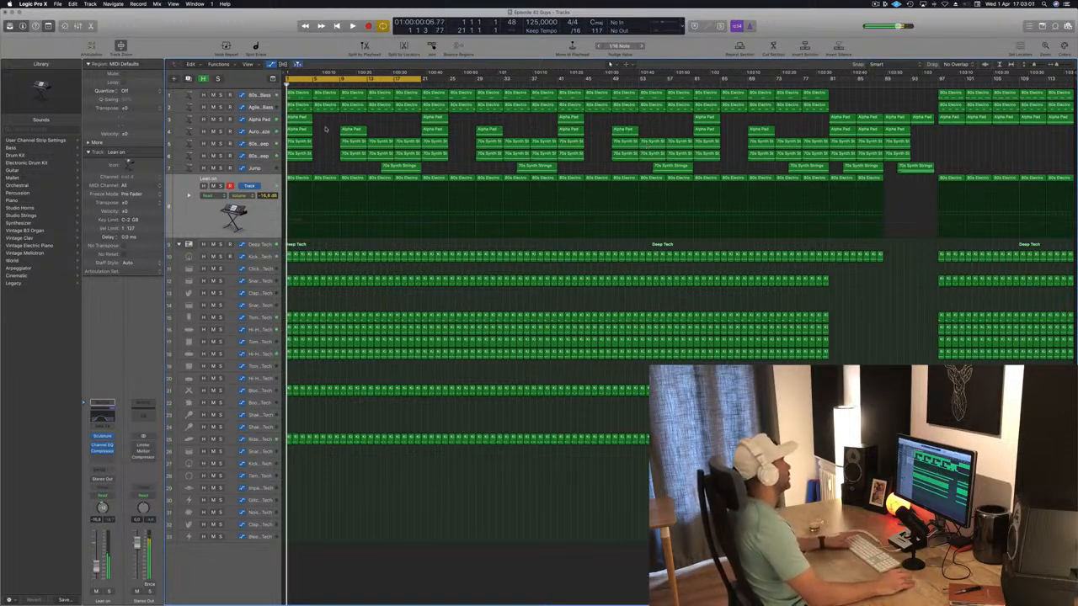
left_click_drag(325, 121, 296, 162)
key("Delete")
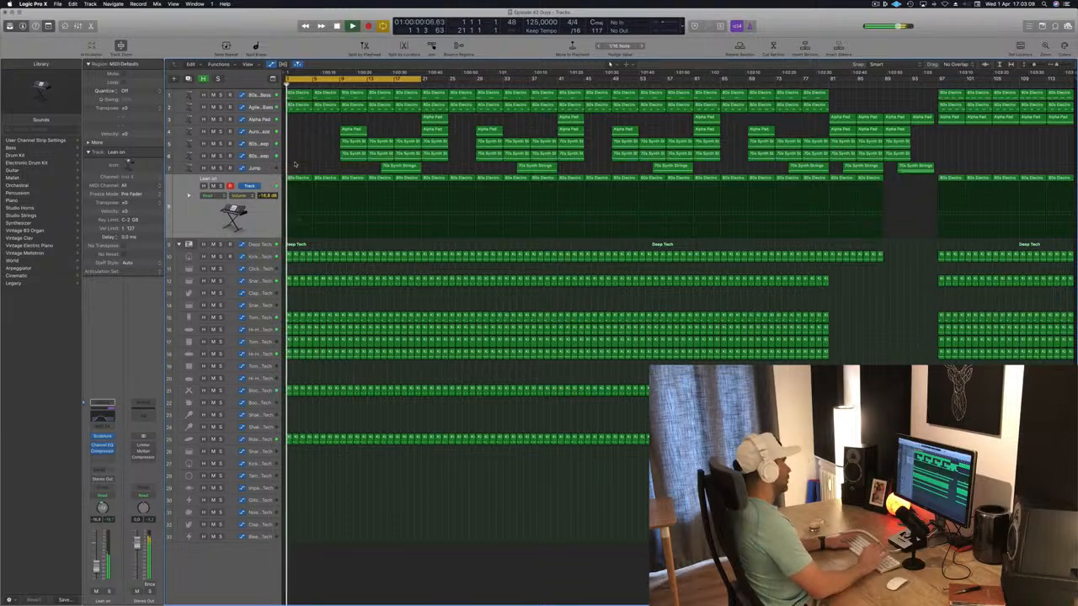
Delete the 80s Electro Bass regions in bars 1 to 9 on tracks 1 and 2.
scroll(325, 151, "up", 3)
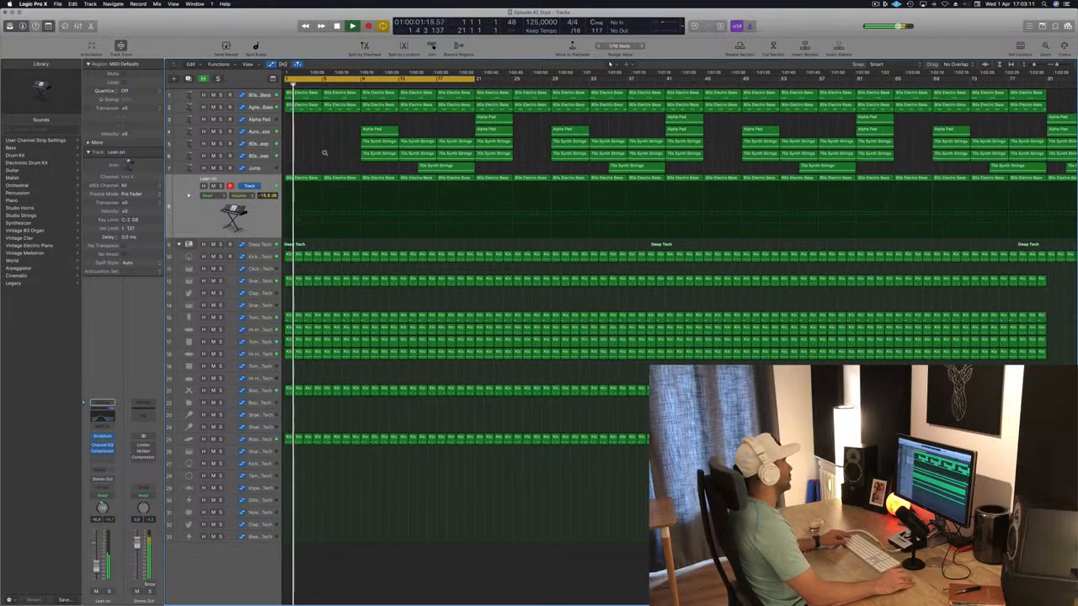
key("Return")
left_click_drag(322, 119, 347, 95)
key("Delete")
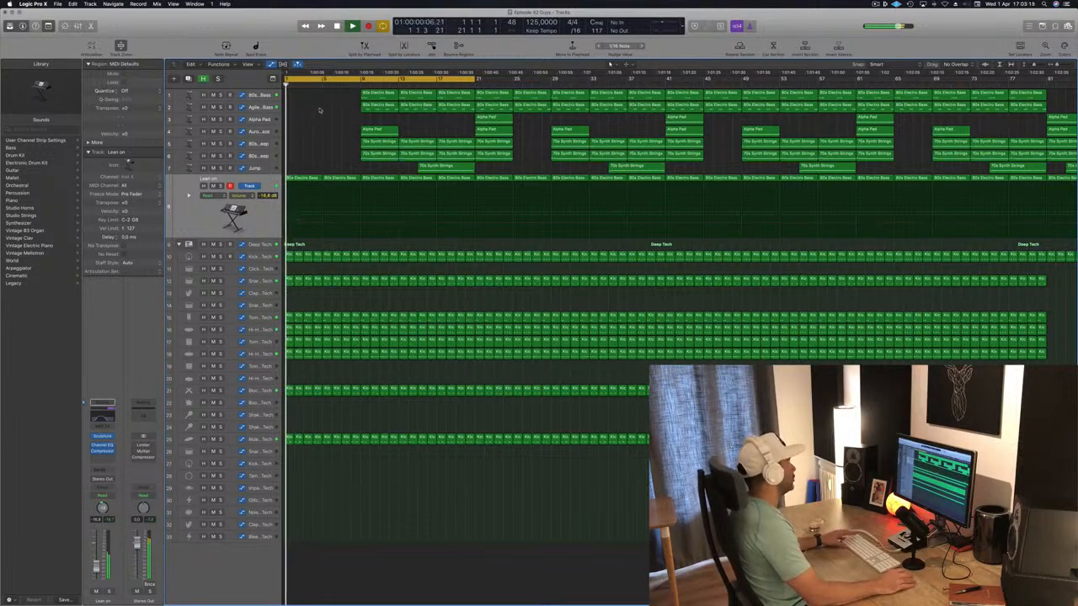
Delete the bass, pad and strings regions between bars 9 and 21 on tracks 1 to 7.
left_click_drag(329, 99, 461, 166)
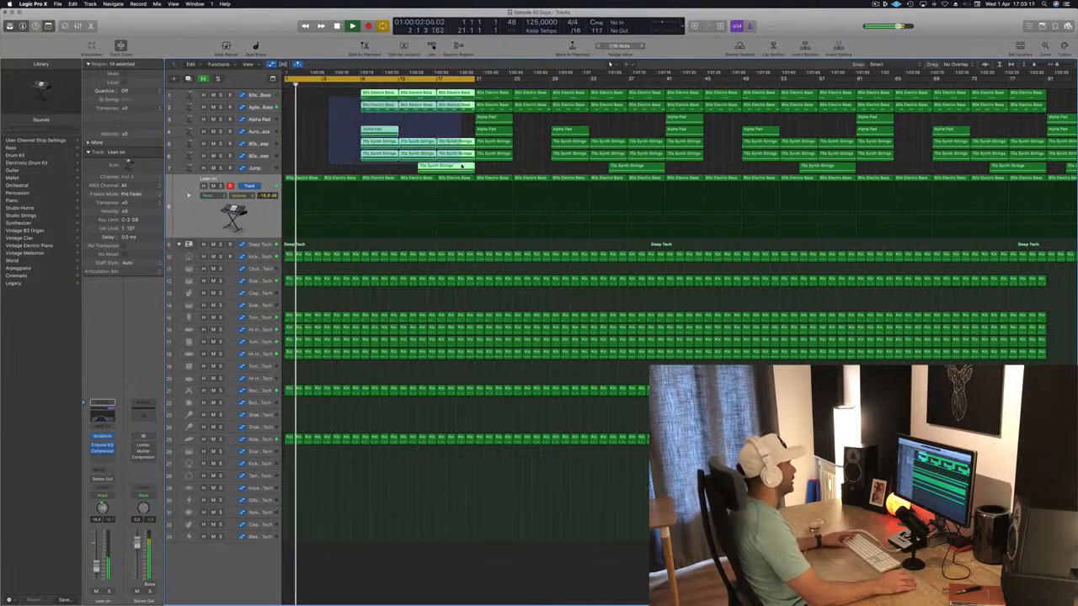
key("Delete")
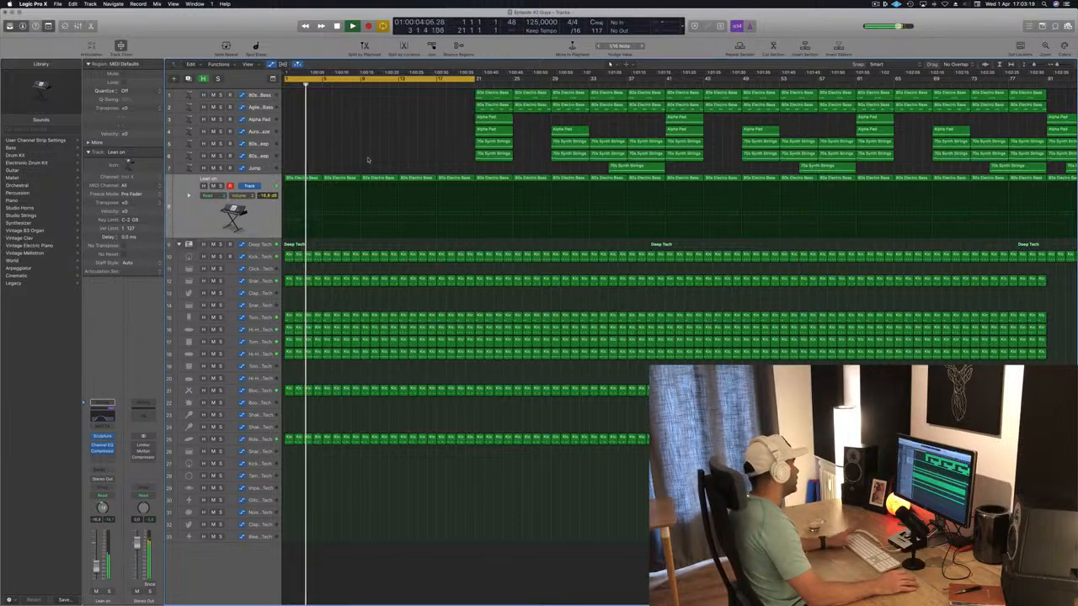
key("super+Right")
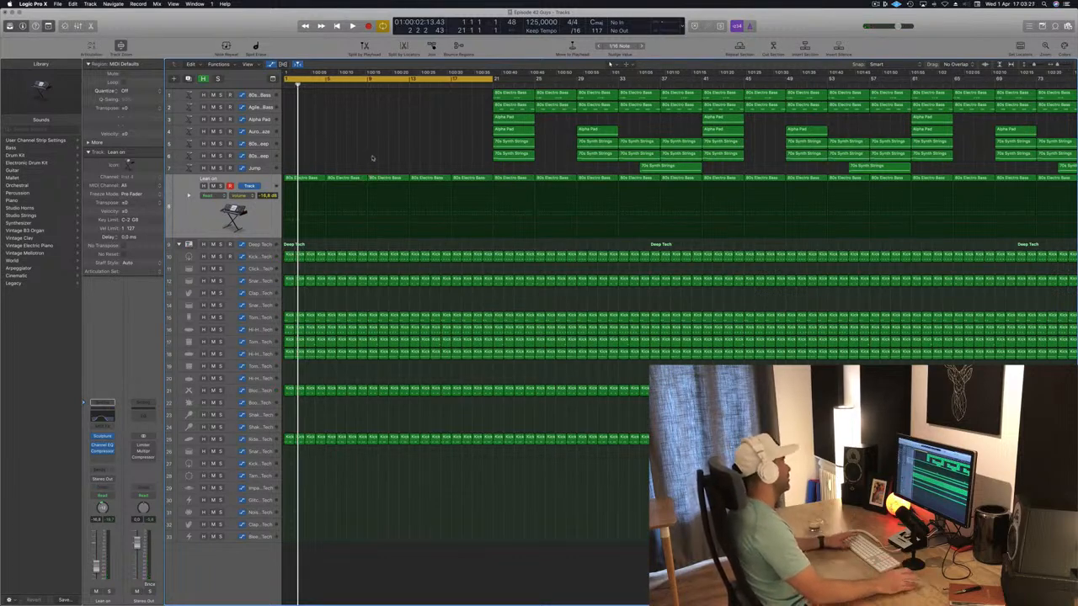
Open the Channel EQ on the Lean on track during playback and set its 1080 Hz high-cut filter to 48 dB/Oct with a Q of 0.71.
left_click(221, 220)
key("space")
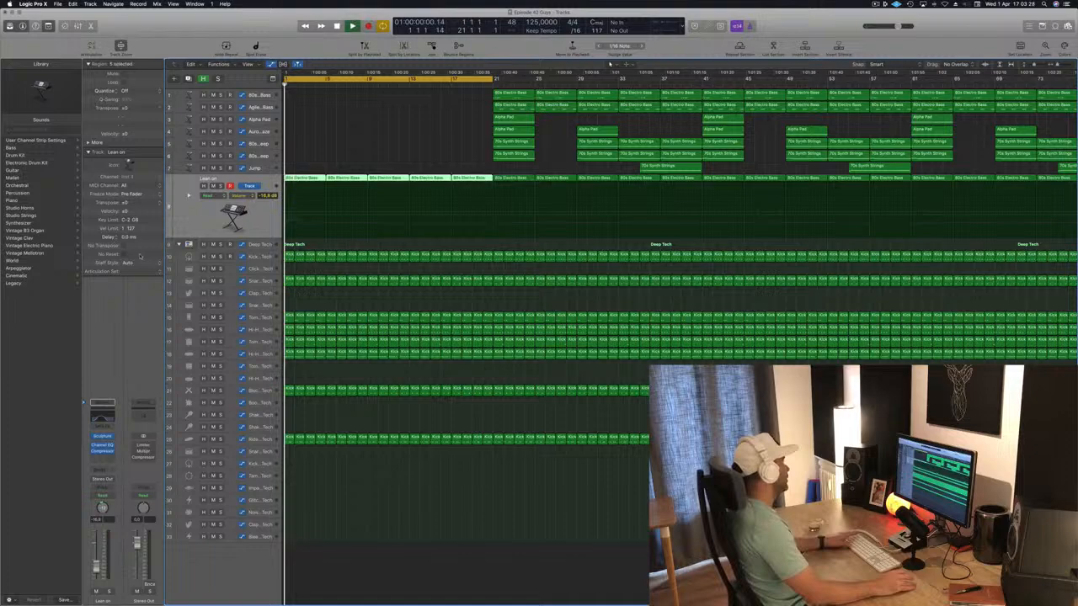
left_click(96, 418)
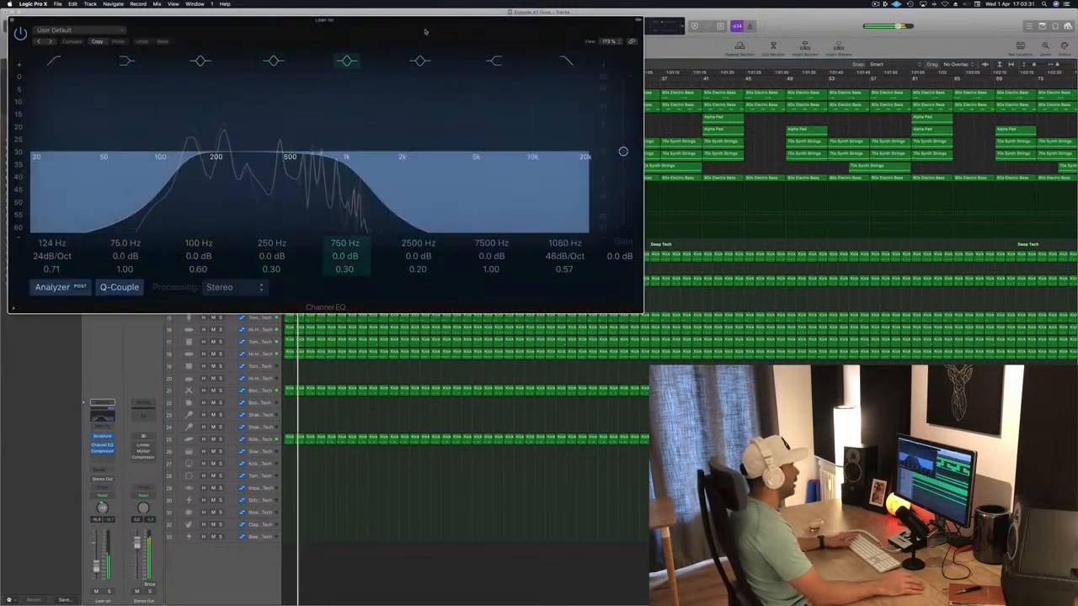
left_click_drag(425, 30, 759, 235)
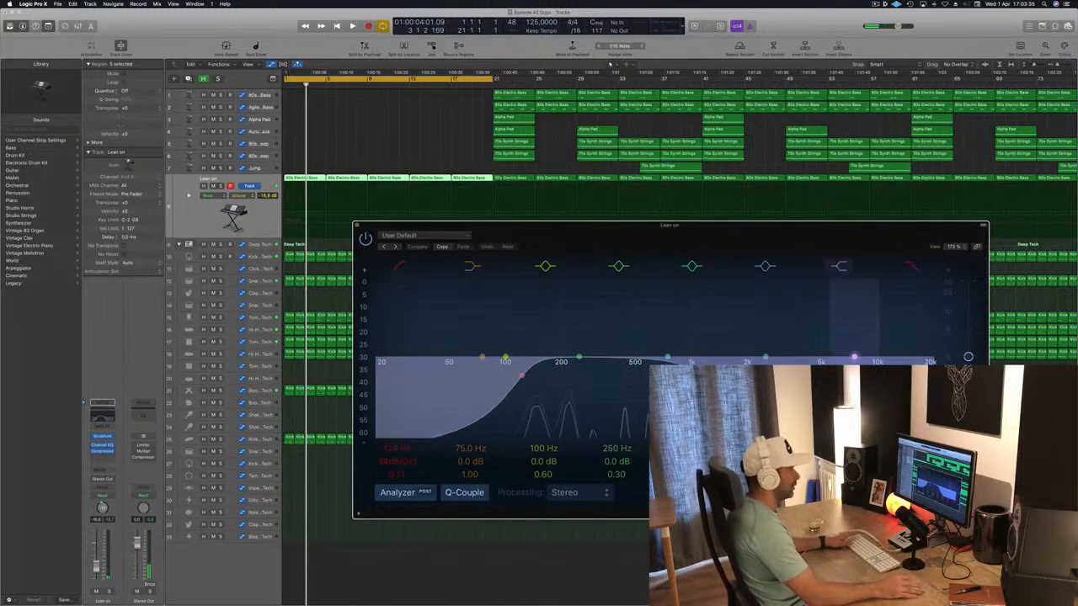
left_click_drag(690, 361, 695, 349)
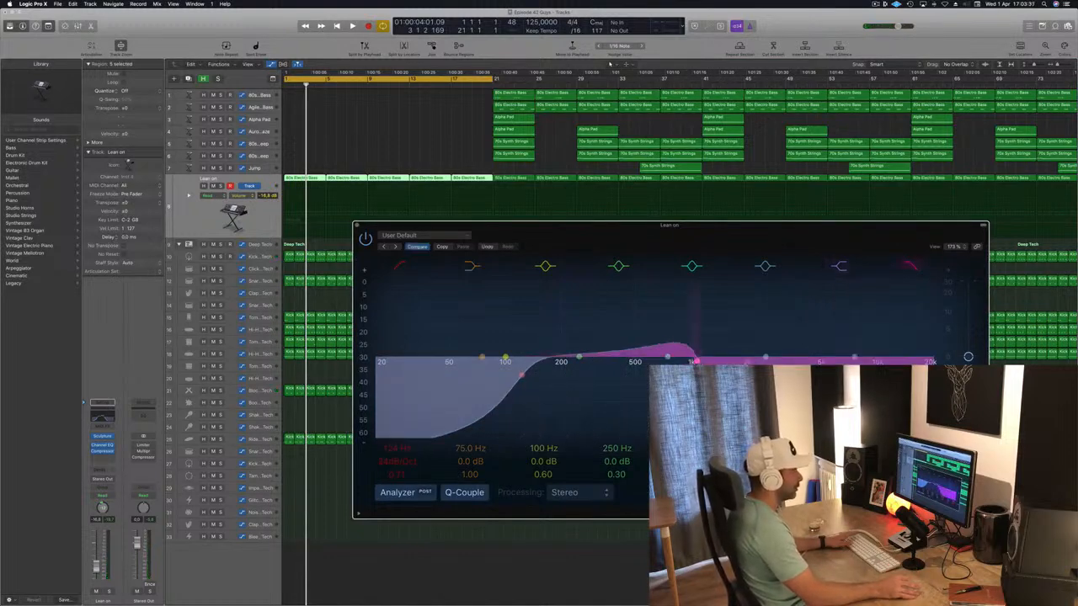
key("space")
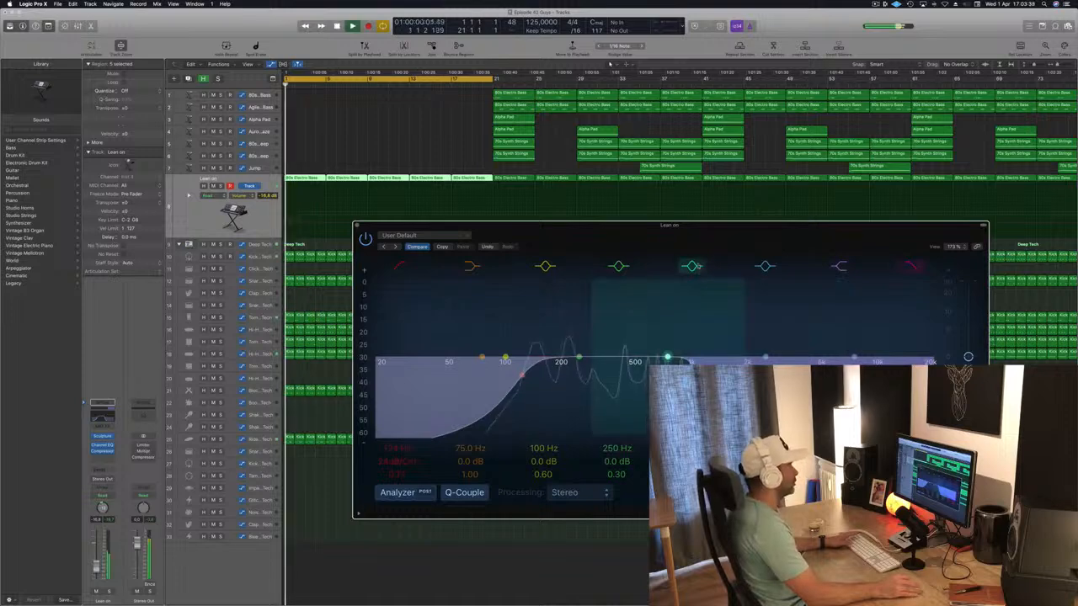
left_click_drag(637, 226, 672, 211)
left_click(186, 220)
key("space")
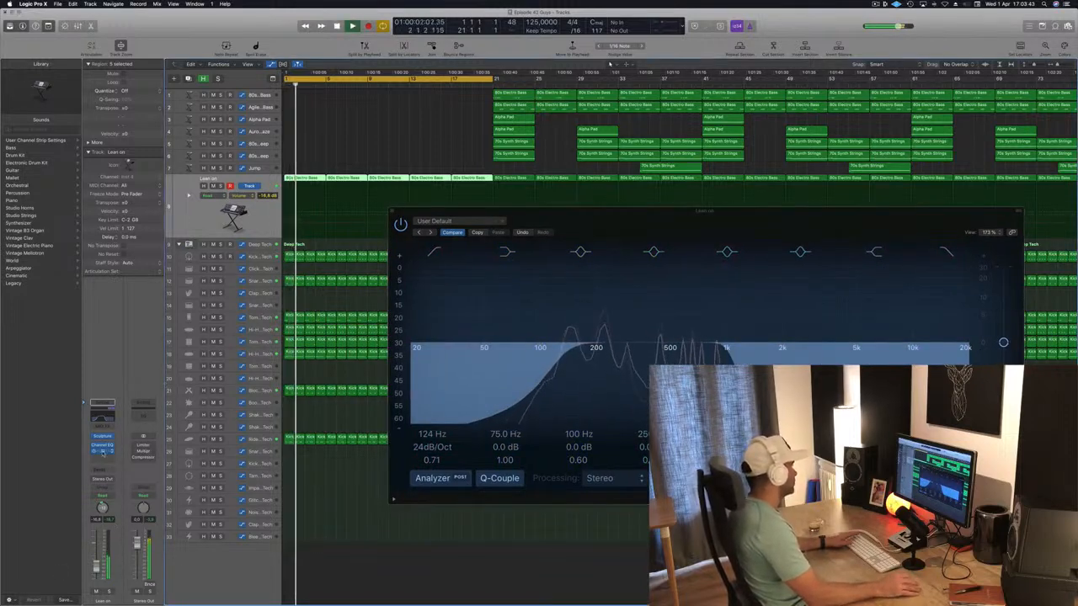
Add another Compressor to the Lean on track, side-chained to the kick's Bus 8 with Auto Gain off, and close its window.
left_click(105, 459)
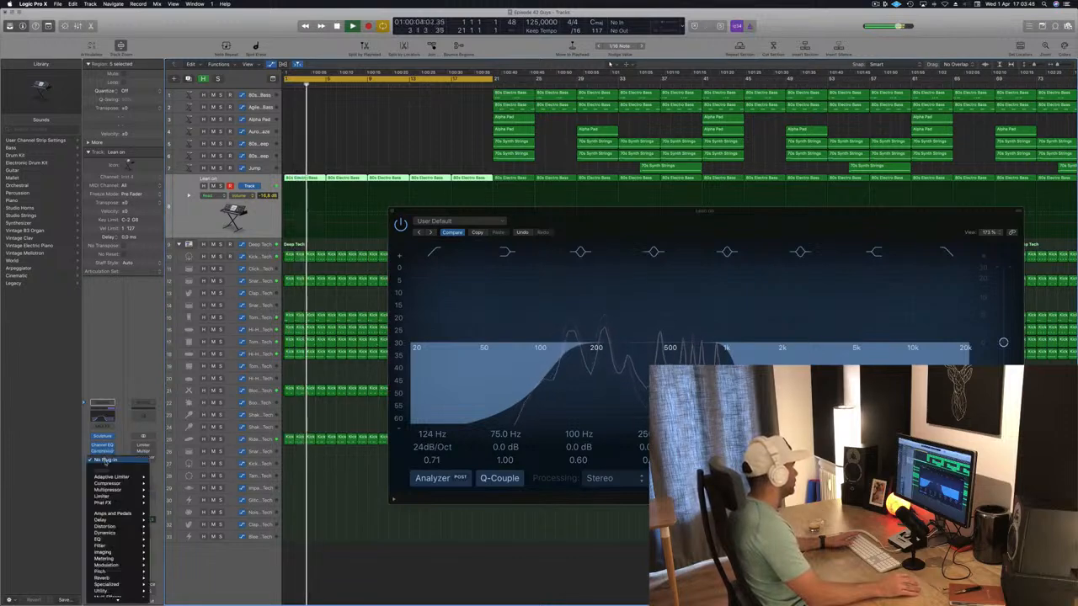
mouse_move(120, 490)
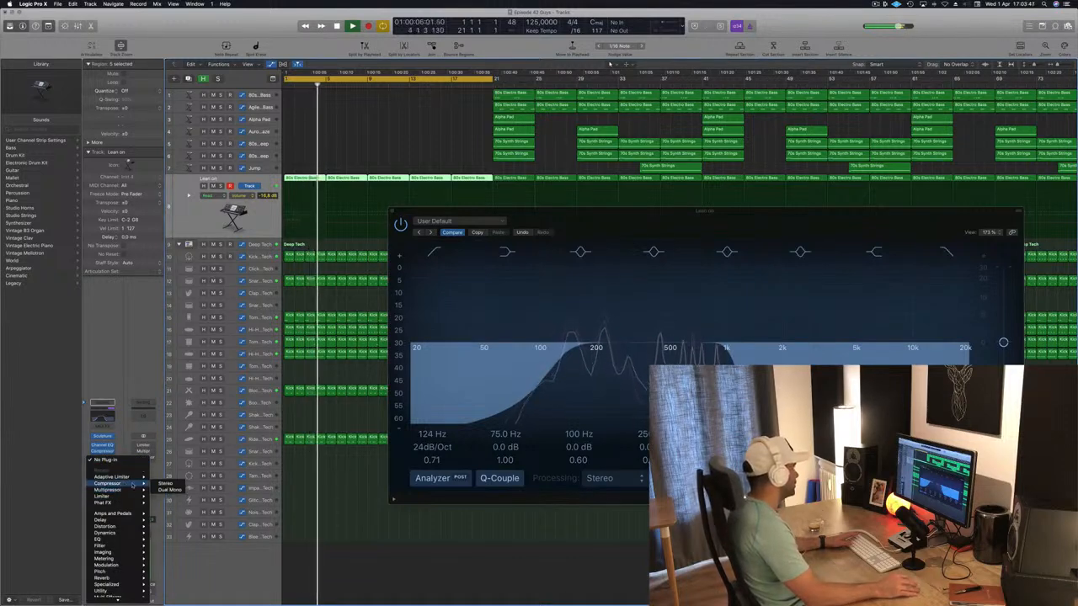
left_click(339, 212)
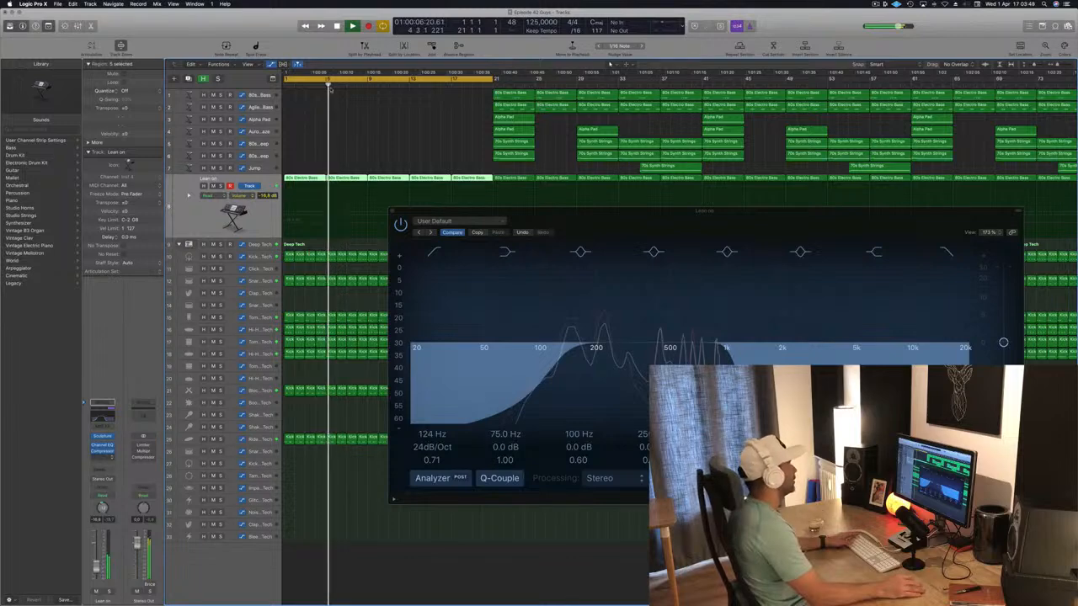
left_click_drag(248, 38, 513, 108)
left_click(611, 100)
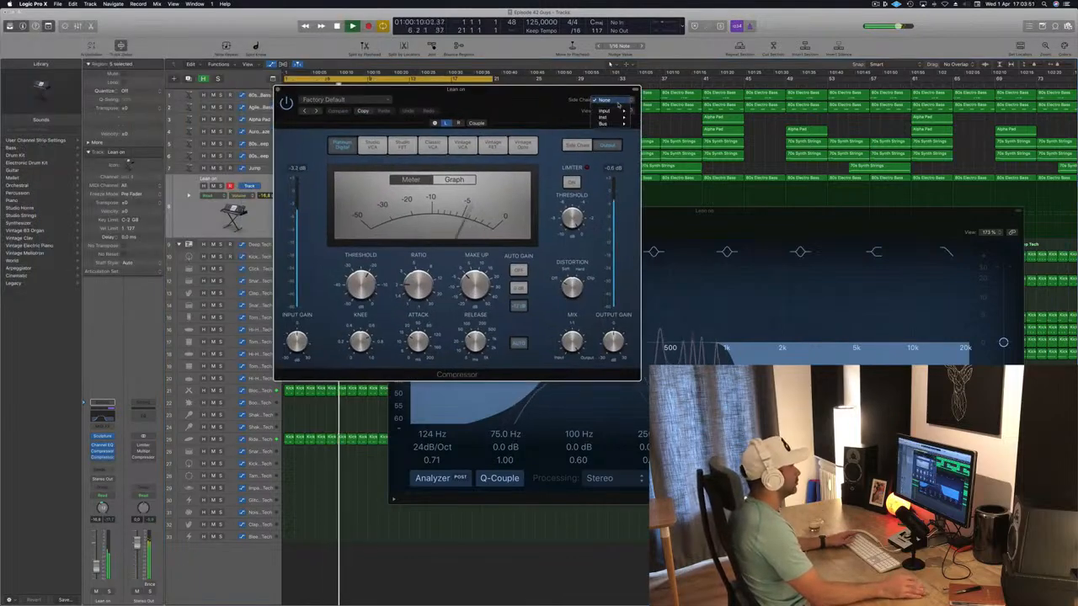
mouse_move(620, 125)
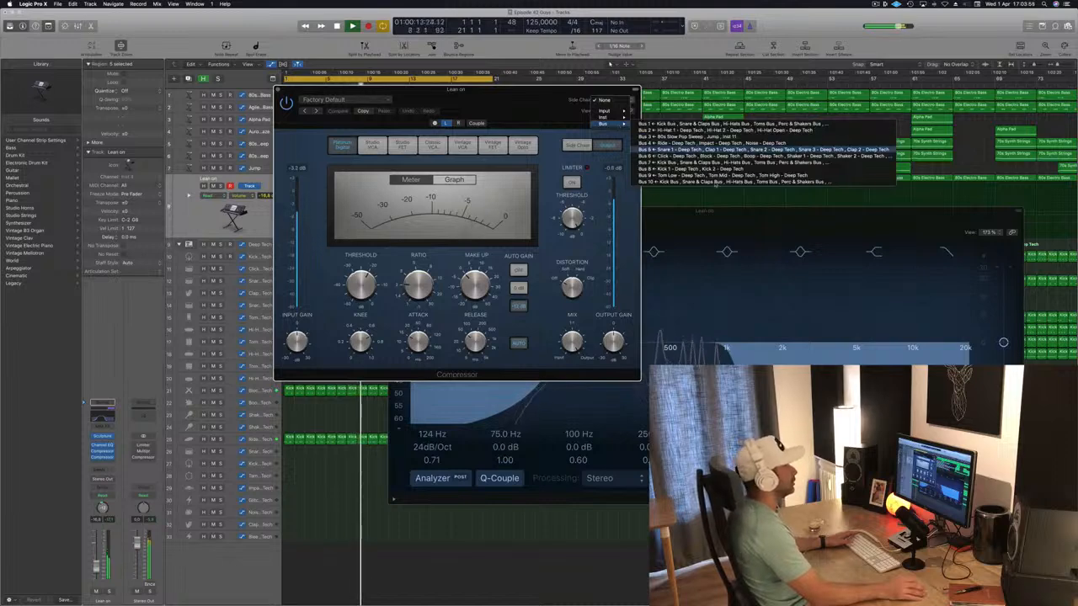
left_click(674, 168)
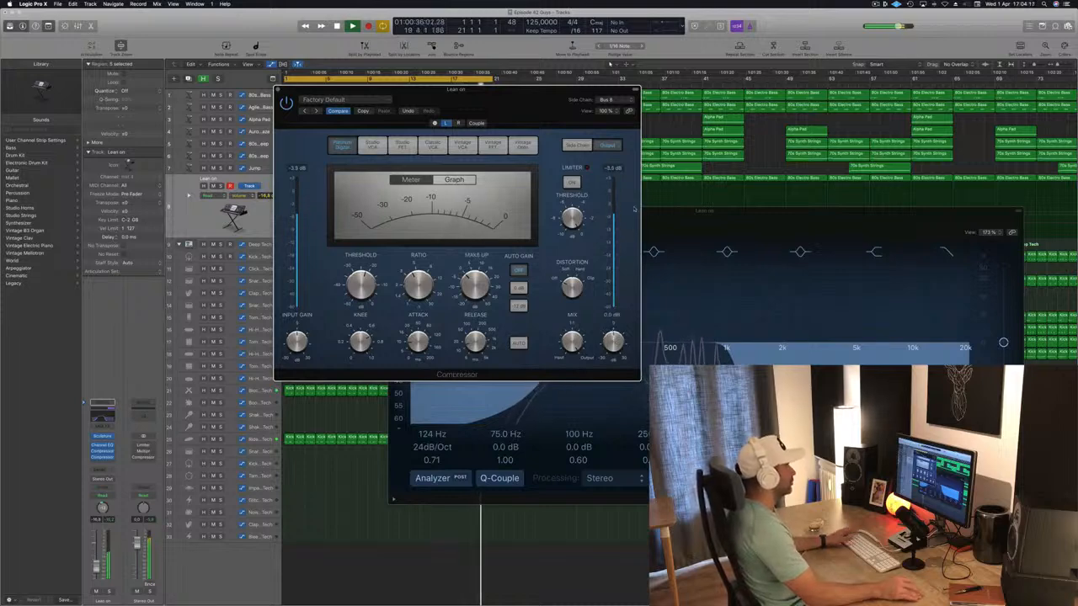
left_click_drag(521, 104, 686, 155)
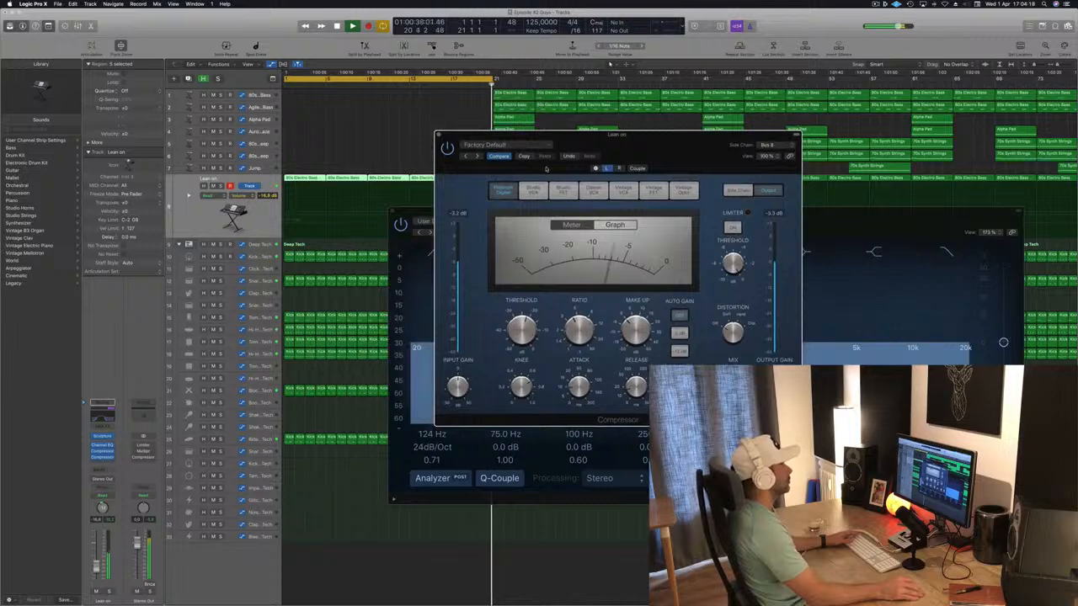
left_click_drag(545, 168, 578, 169)
left_click(472, 135)
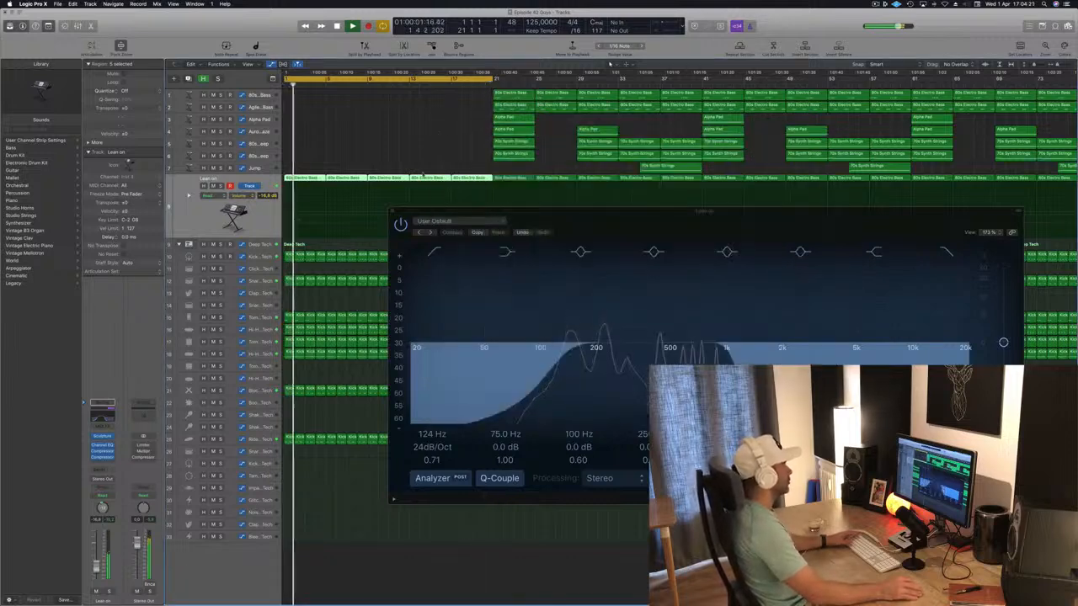
Add a send to Bus 11 on the Lean on track's channel strip.
left_click_drag(577, 210, 651, 123)
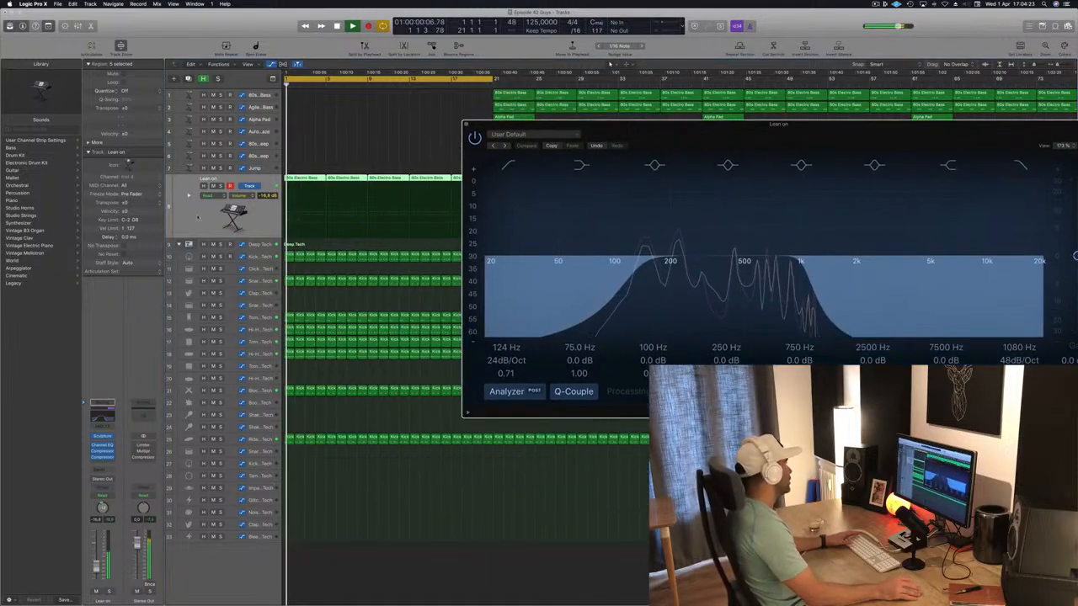
left_click(198, 218)
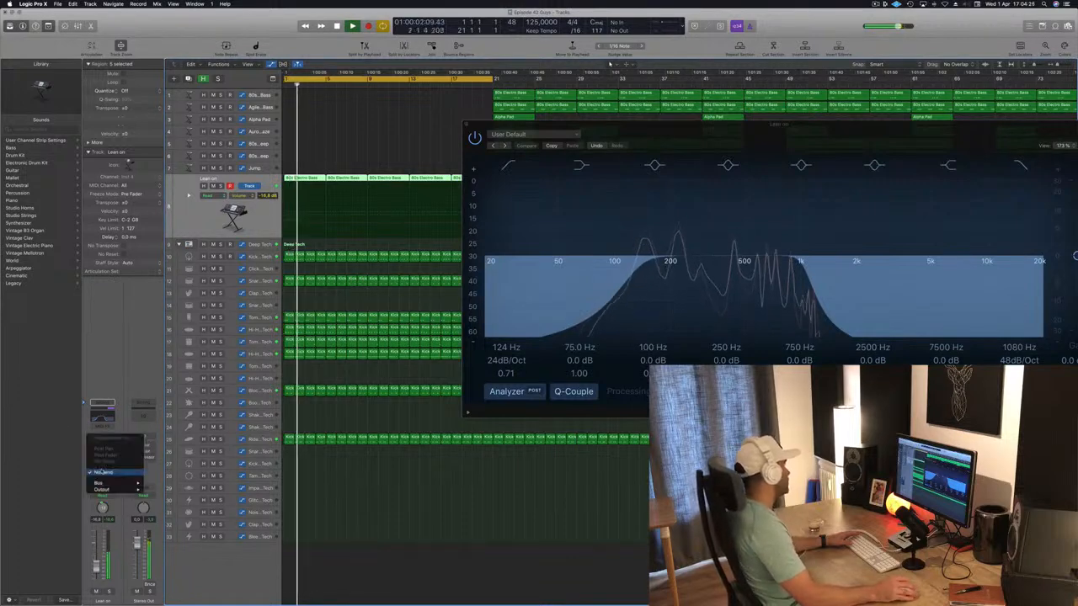
left_click(101, 470)
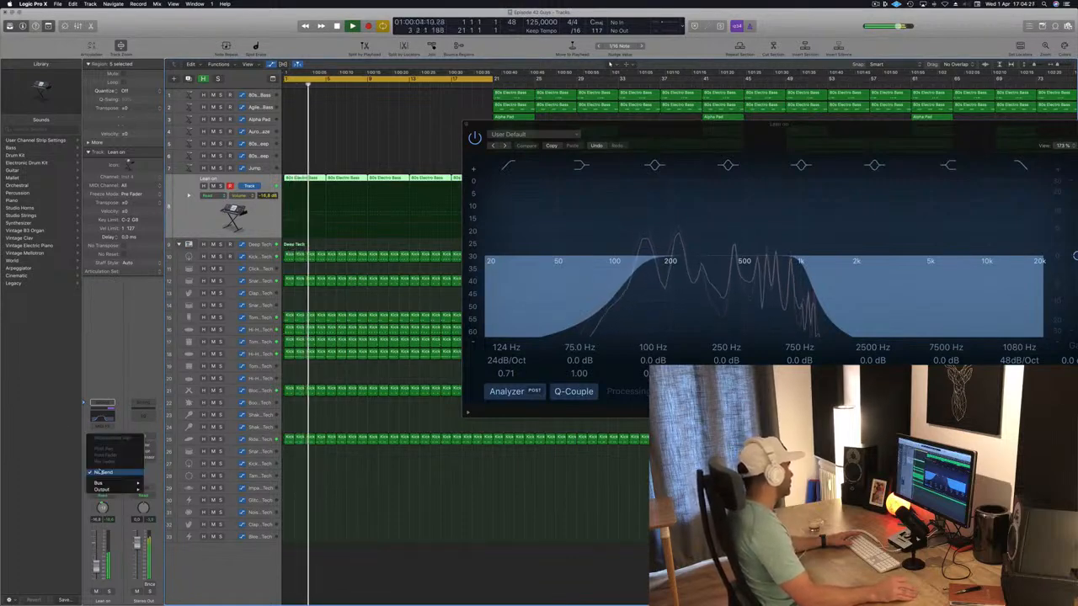
mouse_move(110, 485)
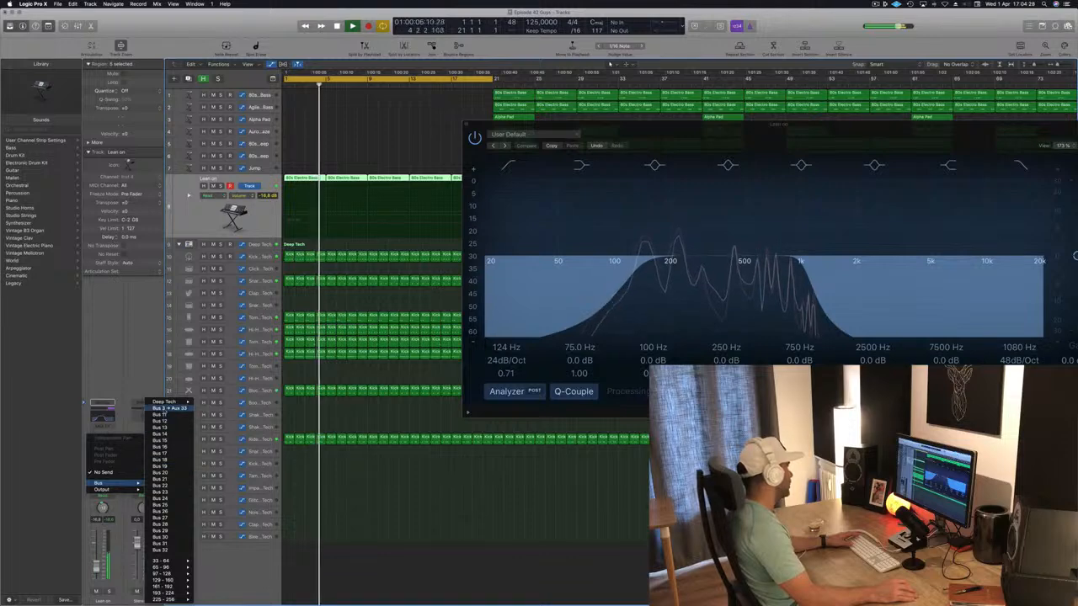
left_click(159, 414)
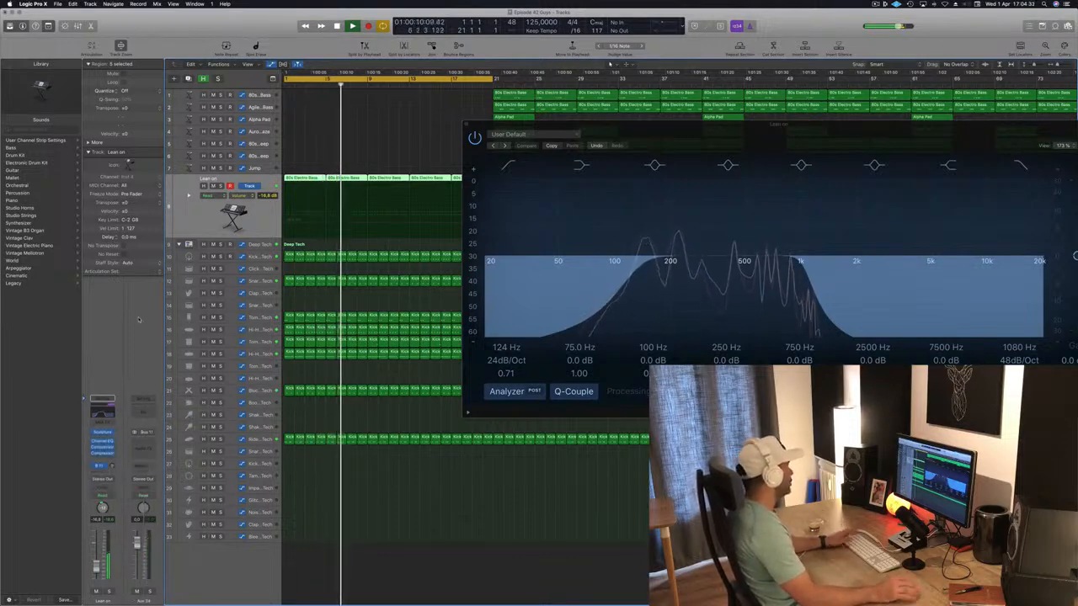
left_click(101, 465)
left_click(124, 365)
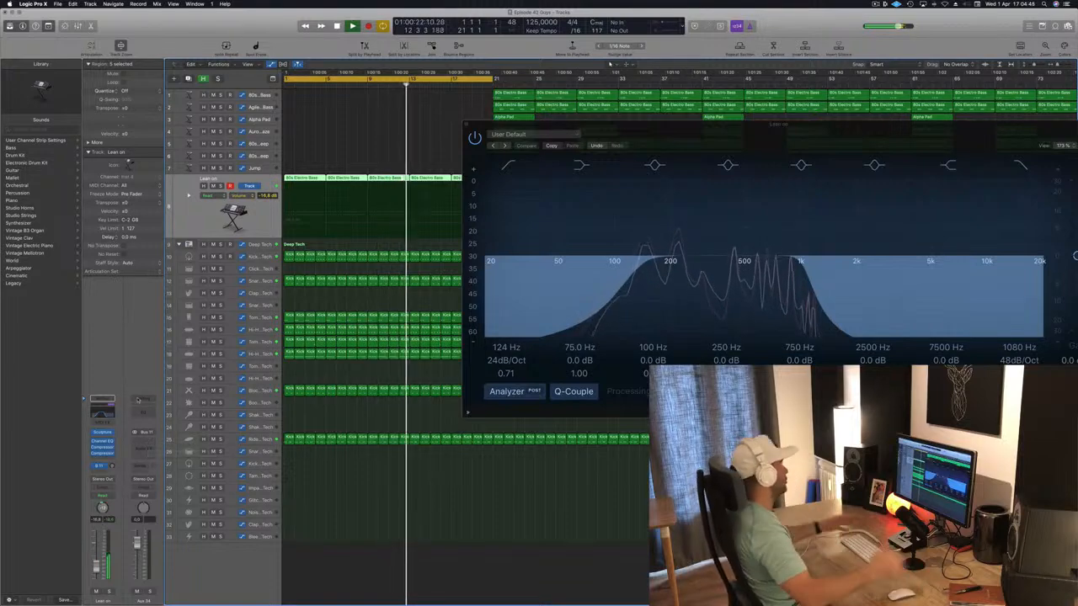
Insert a stereo Delay Designer on the Bus 11 aux channel and raise the Lean on track's send level to it.
left_click_drag(678, 142, 699, 127)
key("space")
key("space")
left_click(262, 219)
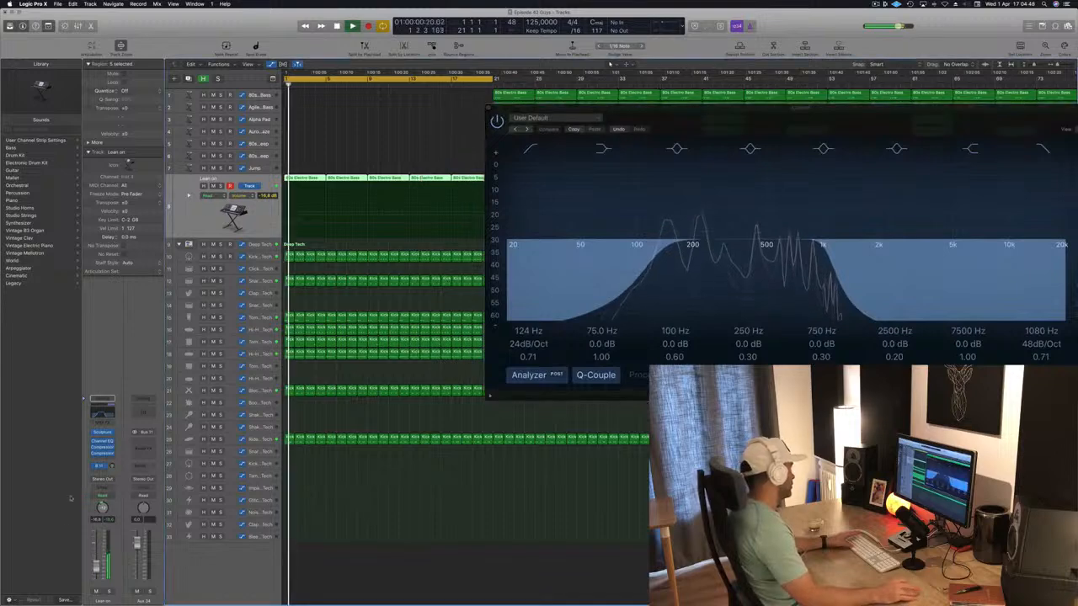
left_click(143, 444)
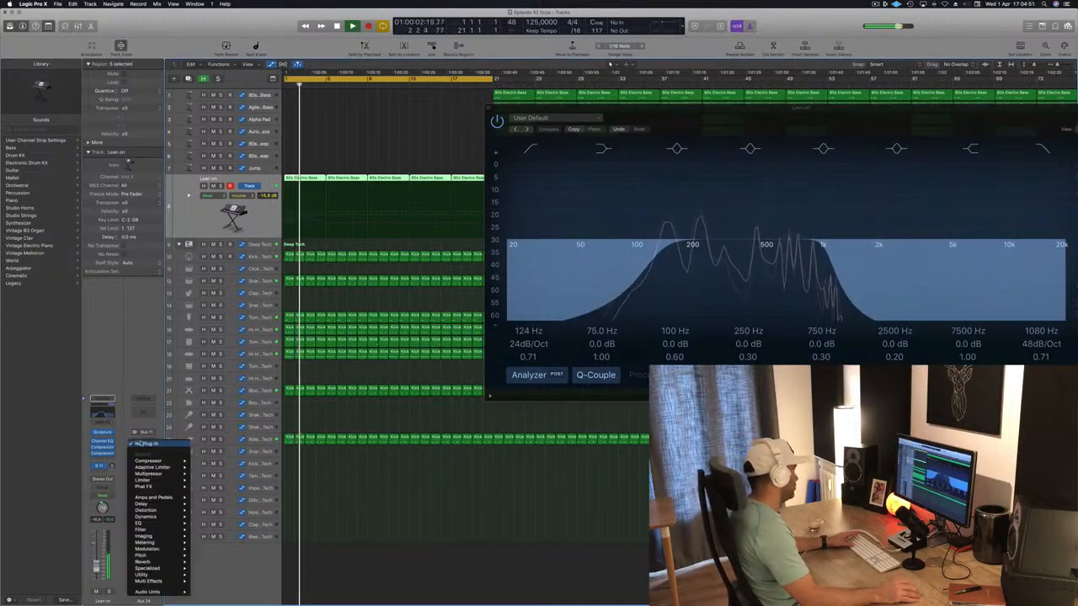
mouse_move(168, 511)
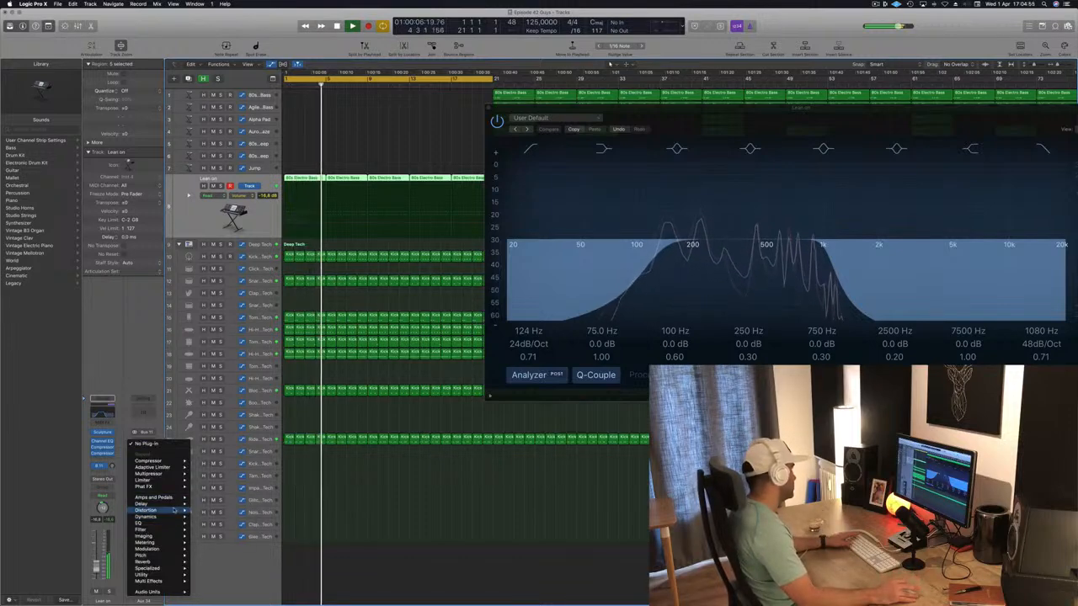
mouse_move(202, 505)
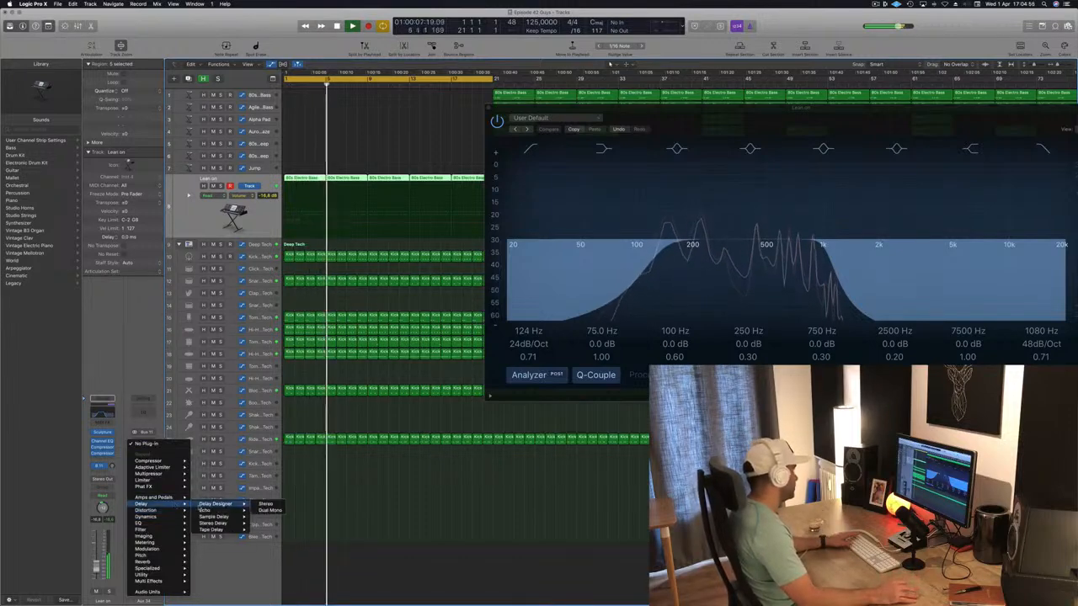
left_click(263, 504)
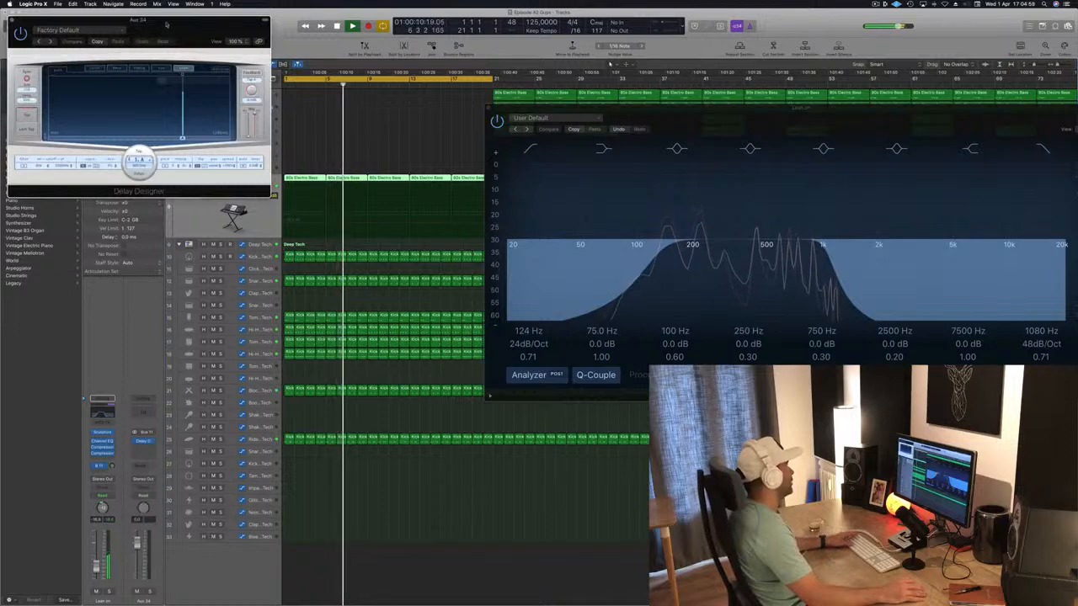
left_click_drag(166, 24, 663, 104)
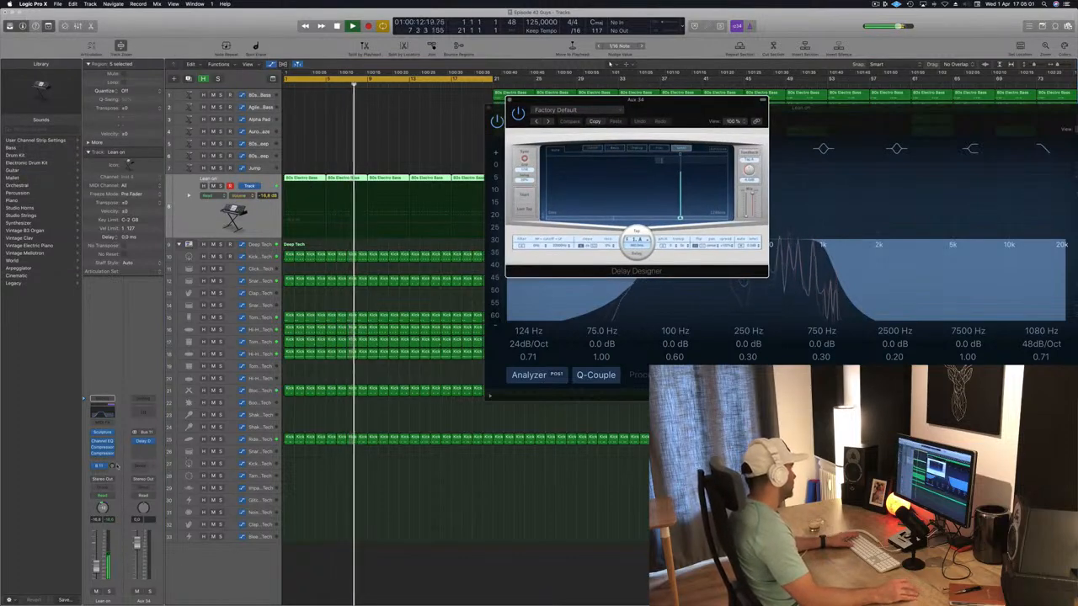
left_click_drag(112, 466, 114, 427)
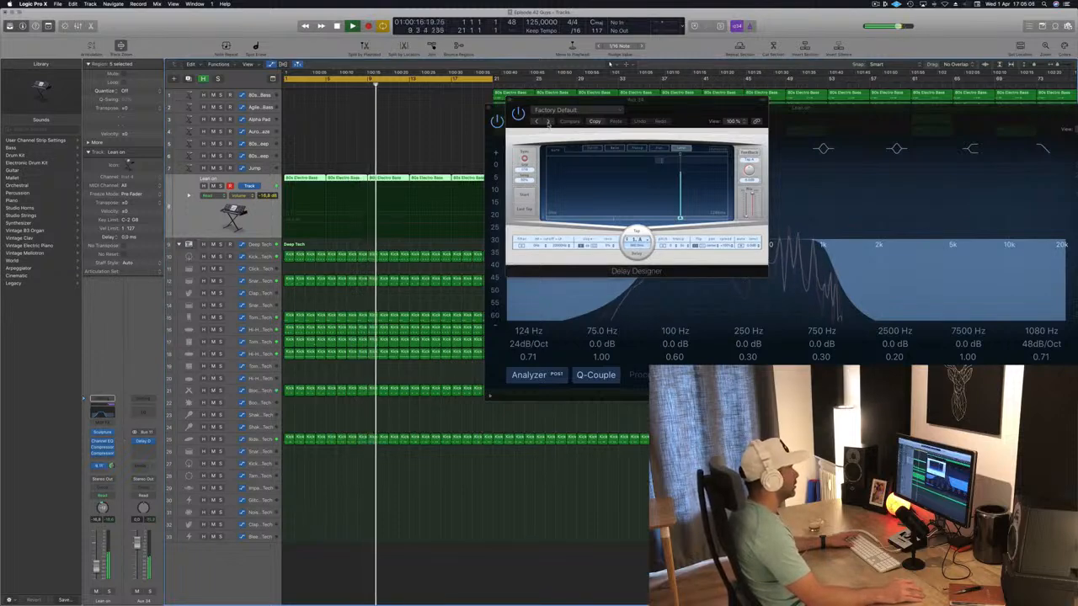
Audition consecutive Delay Designer factory presets during playback, from Simple Pan to Dotted Basic Pan.
left_click(547, 121)
left_click_drag(689, 107, 559, 175)
left_click(399, 179)
left_click(403, 178)
left_click(423, 178)
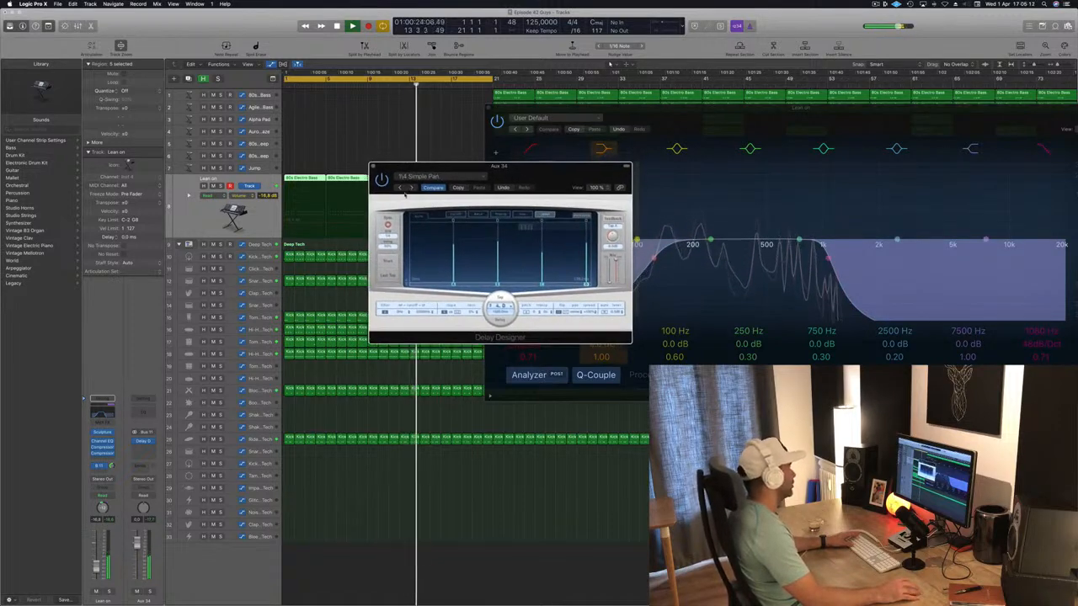
left_click(411, 187)
left_click(411, 188)
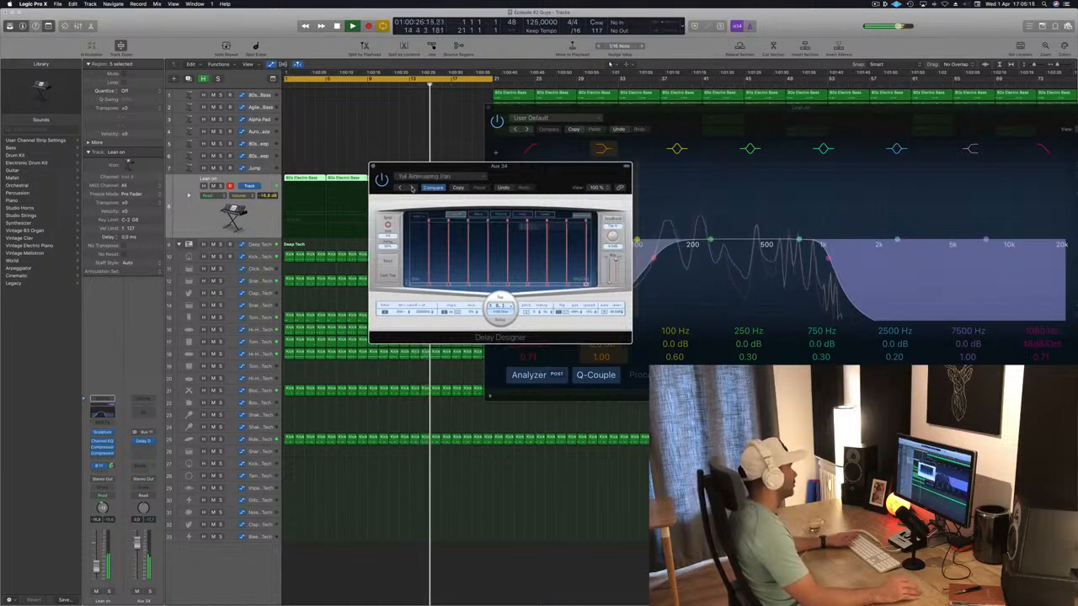
left_click(411, 188)
Load the Ease Out preset from the Delay Designer's Complex category.
left_click(425, 177)
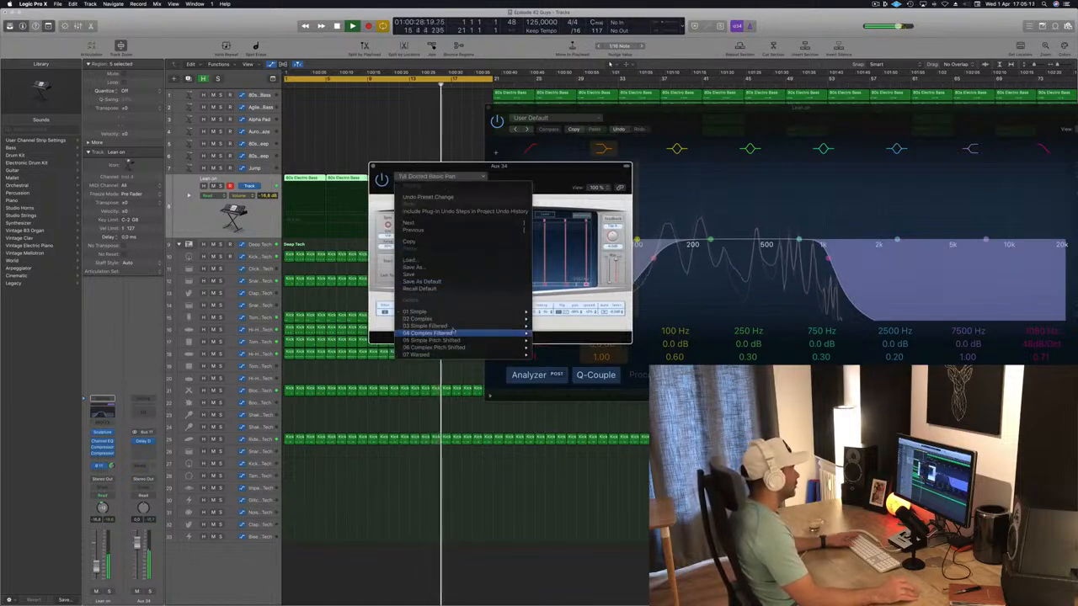
mouse_move(459, 322)
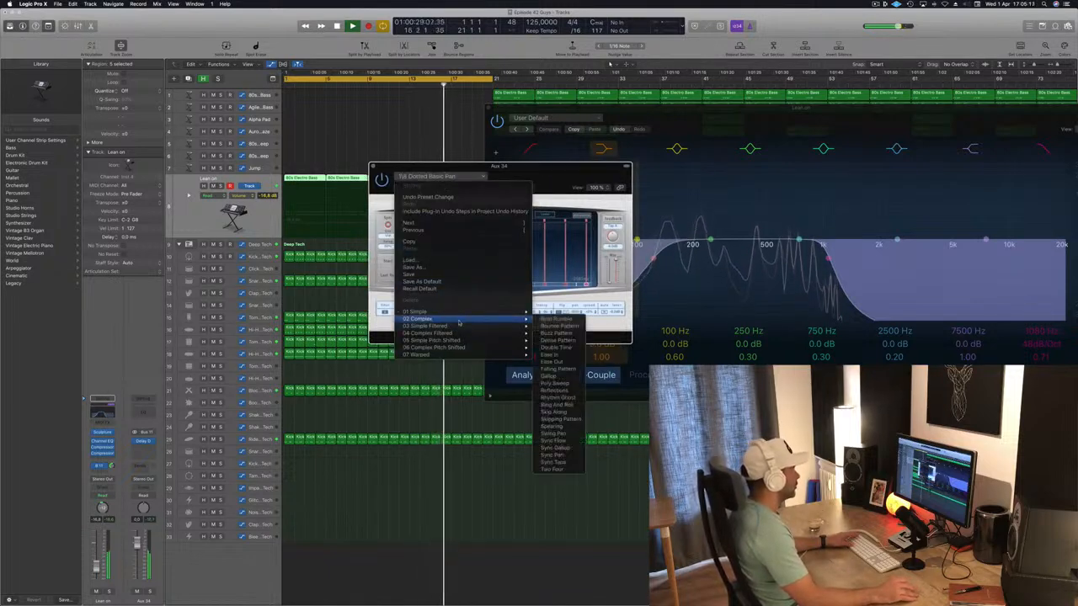
left_click(552, 362)
left_click_drag(540, 173, 517, 162)
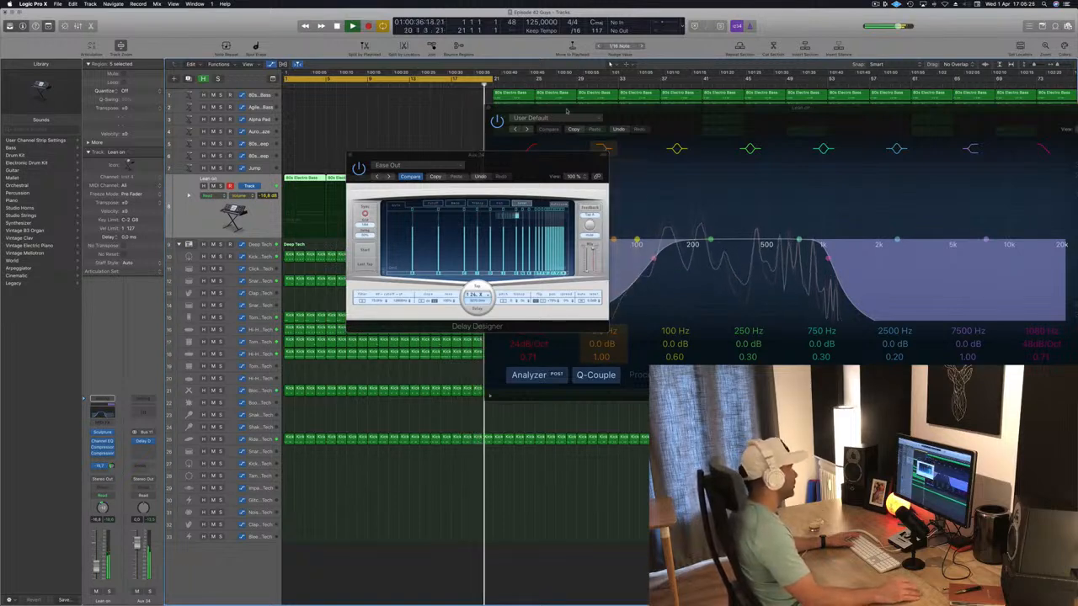
Audition the following Delay Designer presets during playback, including Falling Pattern and Gallop.
left_click(389, 176)
left_click(388, 177)
left_click_drag(502, 164, 548, 171)
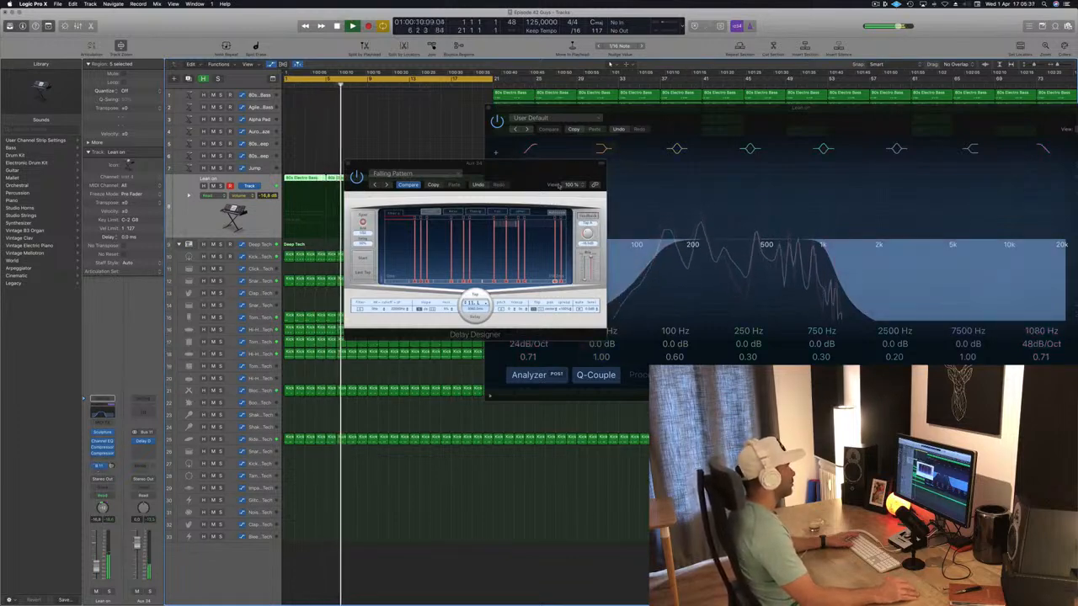
left_click(520, 175)
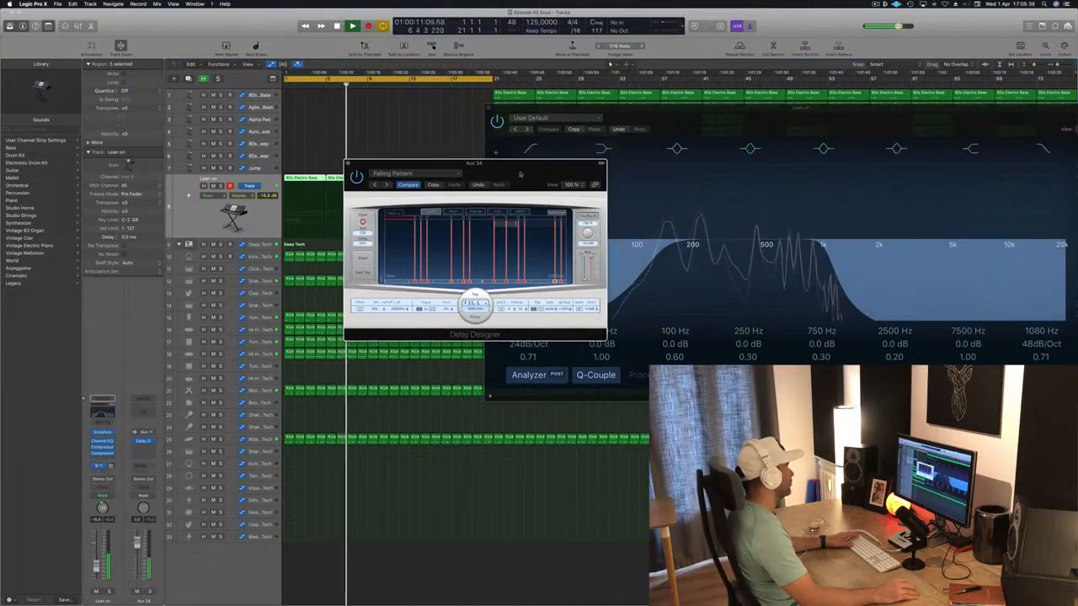
left_click(386, 185)
Load the 1/16 Slow Pan preset from Delay Designer's Simple category.
left_click(392, 173)
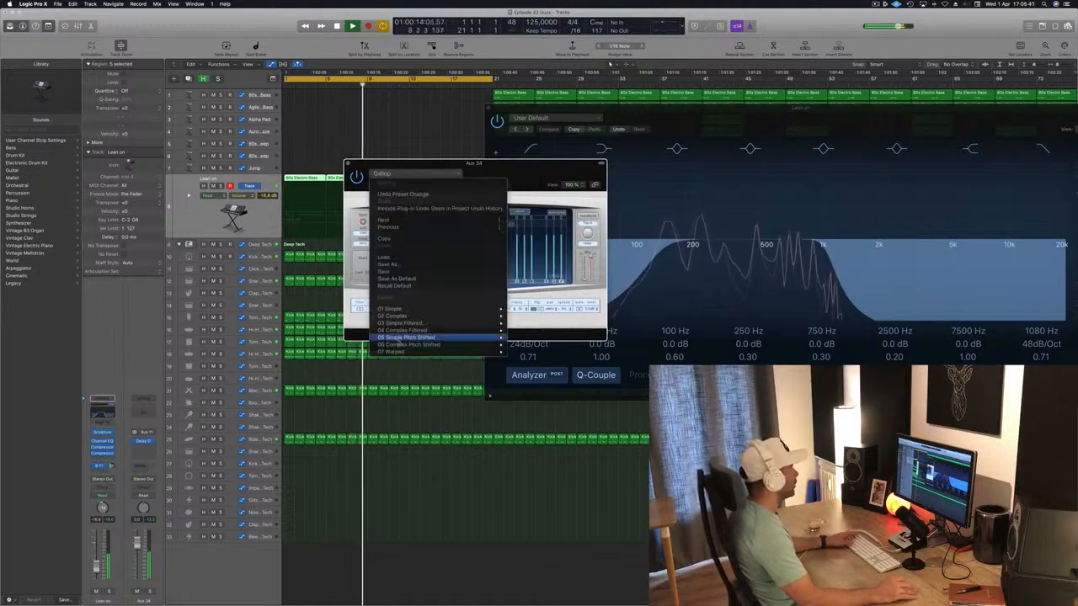
mouse_move(441, 309)
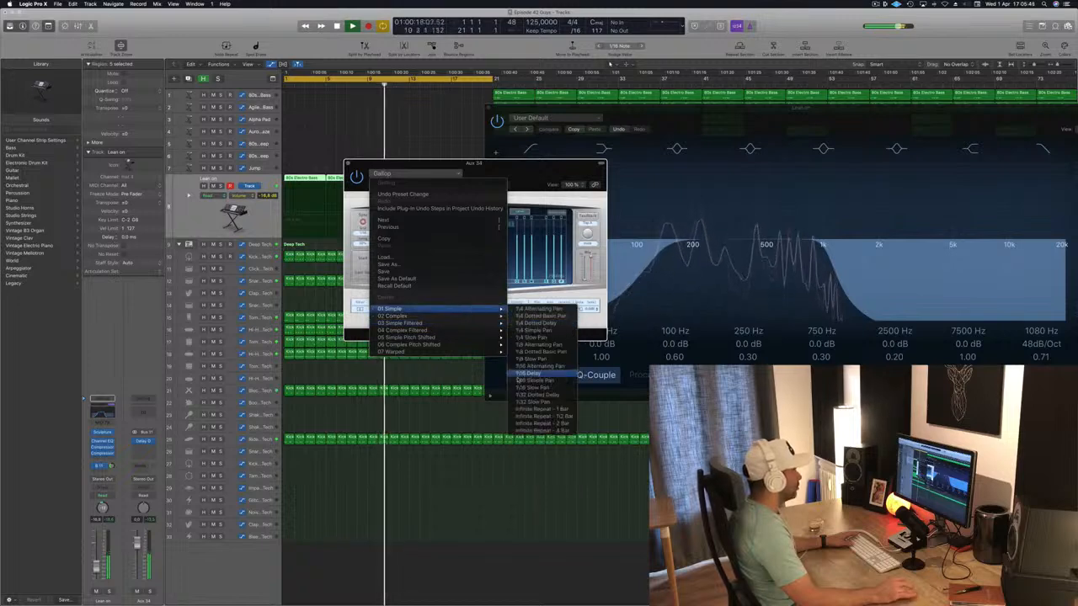
left_click(539, 388)
left_click_drag(507, 166, 573, 177)
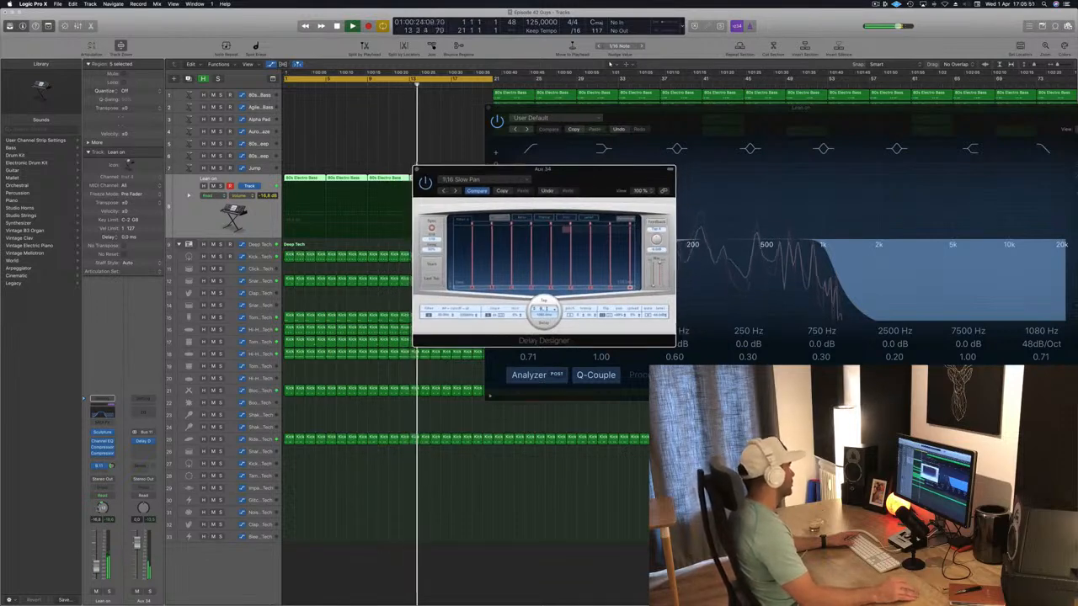
left_click(110, 467)
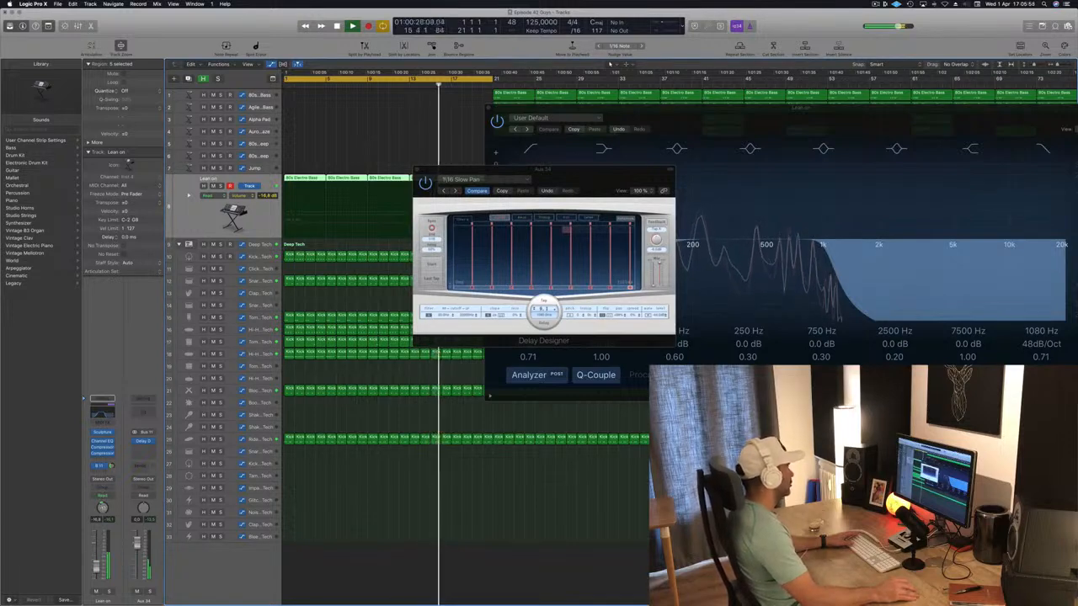
Step back through the presets to 1/16 Delay, try 1/16 Alternating Pan, and undo that last preset change.
left_click(446, 191)
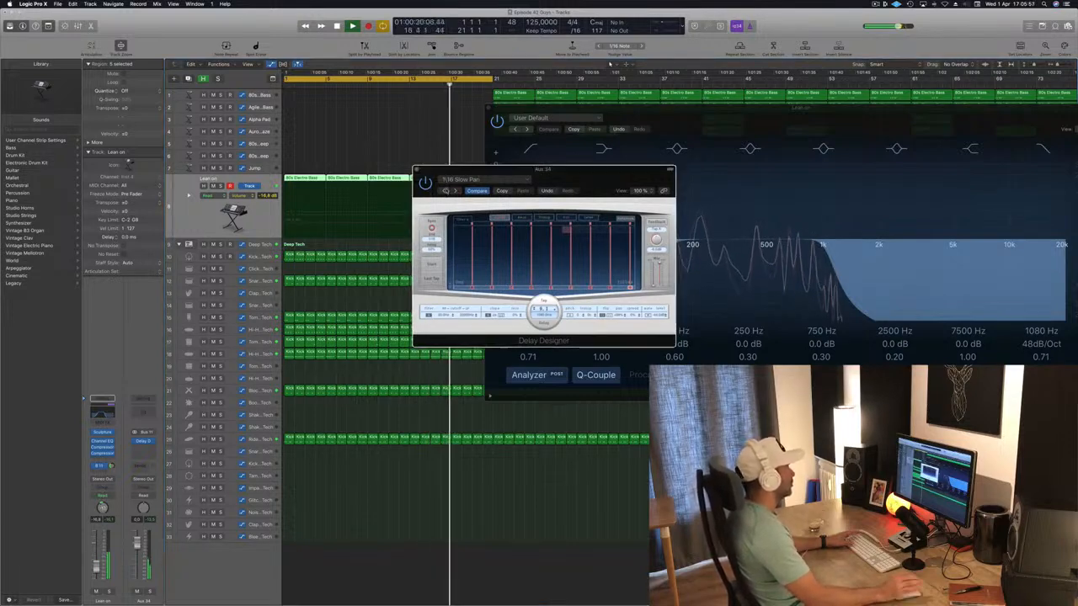
left_click(446, 191)
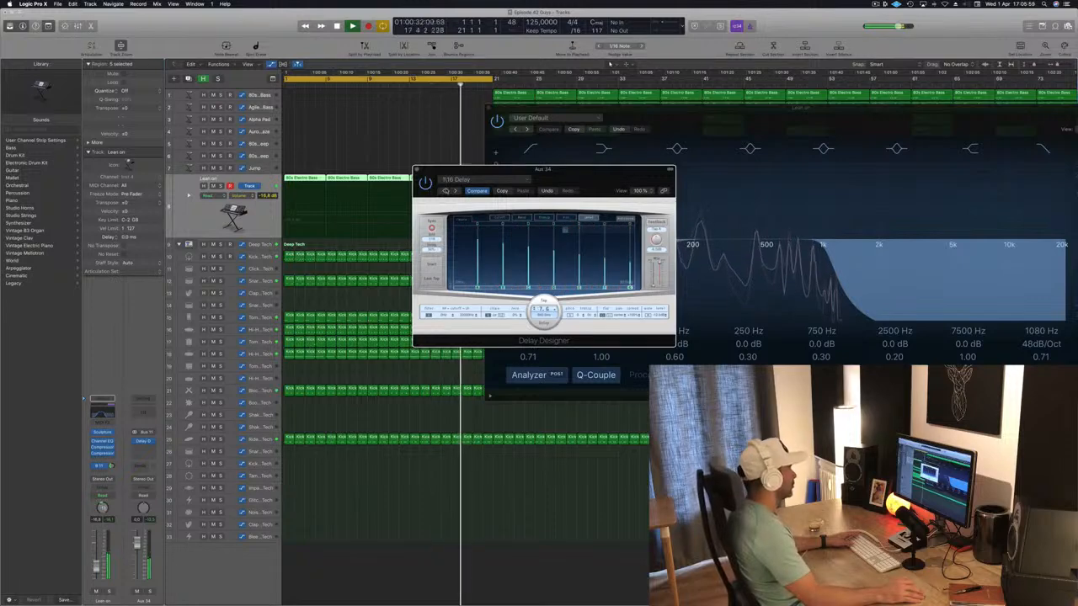
left_click_drag(554, 180, 497, 188)
left_click(386, 199)
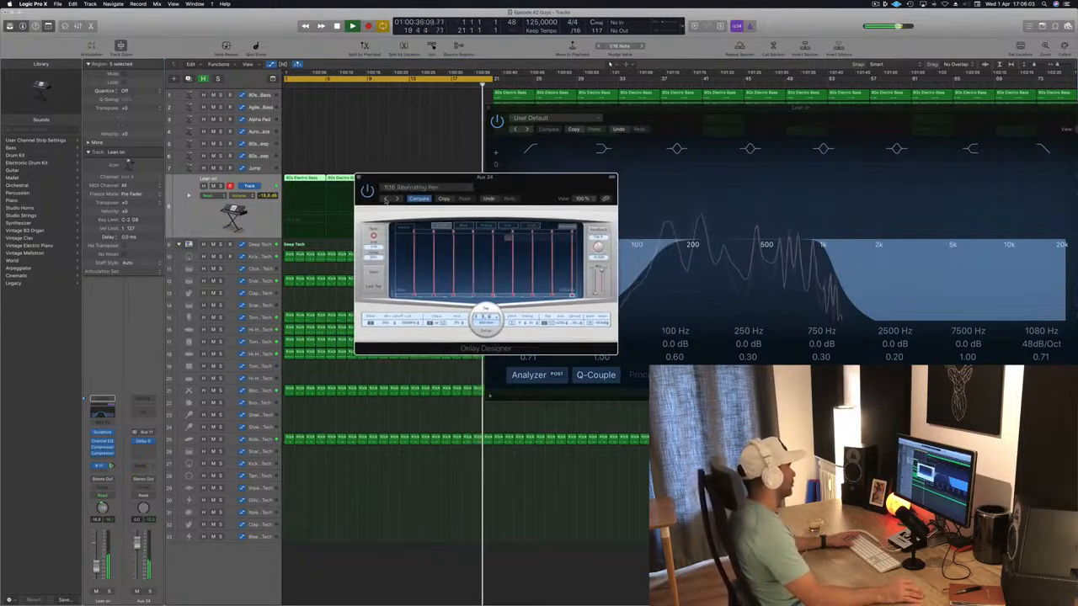
key("super+z")
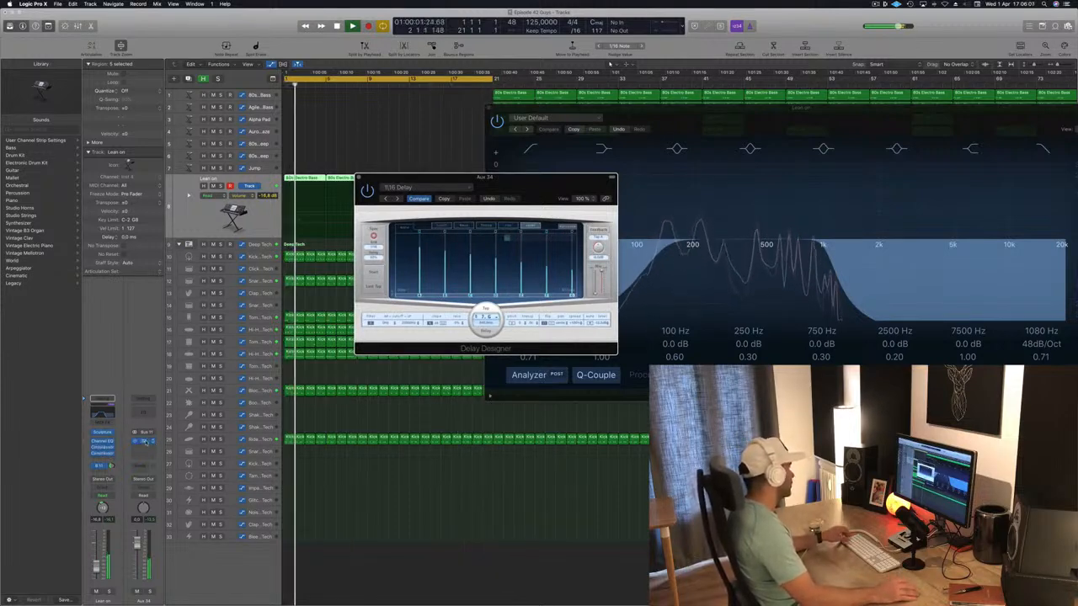
Move Delay Designer from the Bus 11 aux channel to the Lean on track's inserts and open it there.
left_click_drag(143, 442, 105, 461)
left_click(103, 454)
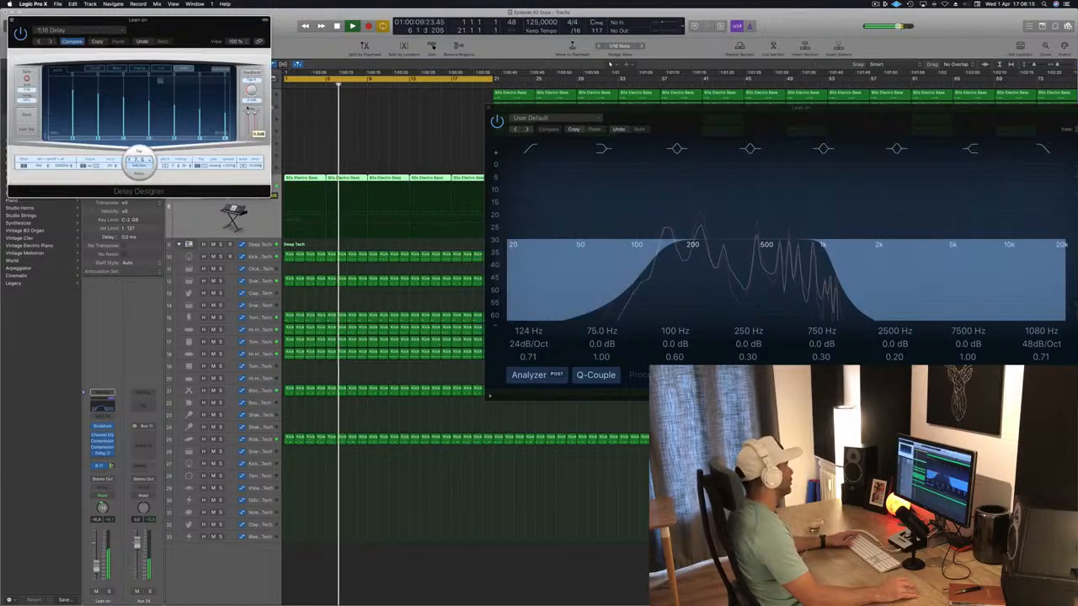
left_click_drag(200, 31, 695, 193)
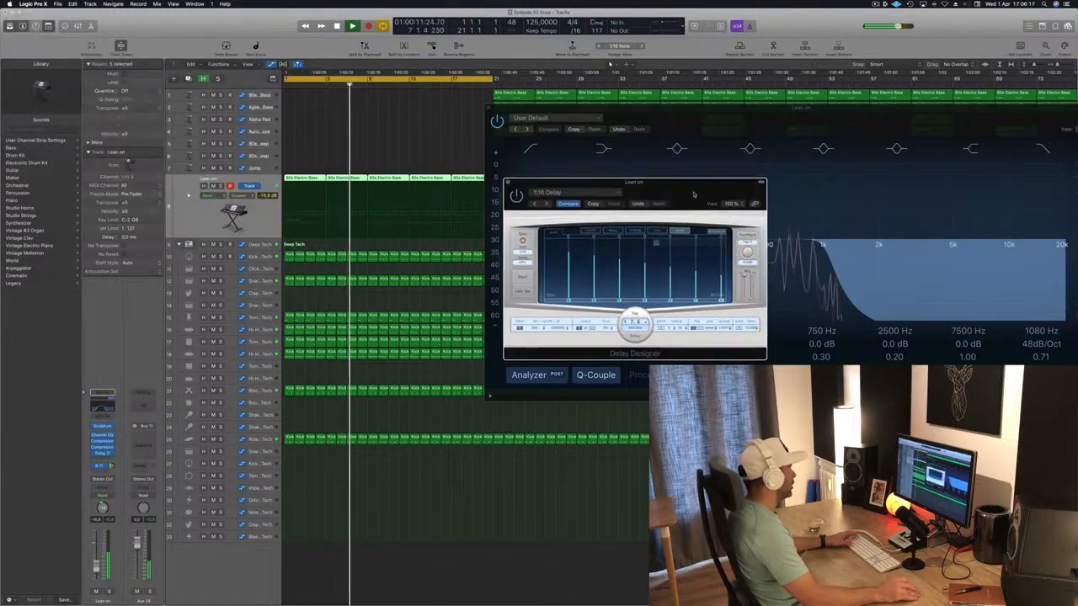
Restart playback, lower Delay Designer's wet level, and place the delay ahead of the last Compressor in the Lean on chain.
key("space")
key("space")
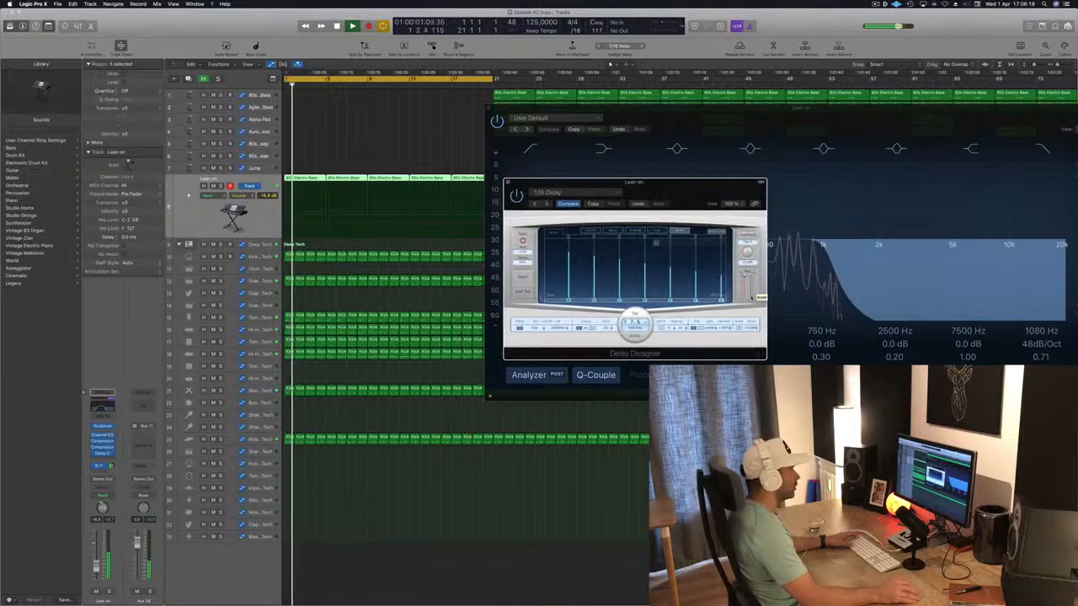
left_click_drag(667, 192, 704, 186)
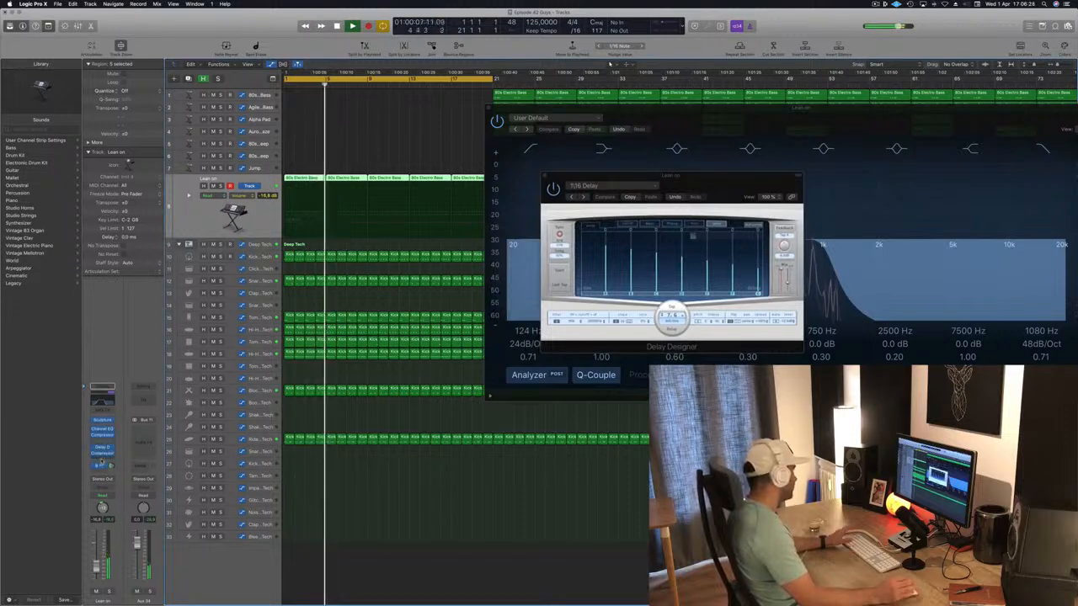
left_click_drag(721, 187, 713, 190)
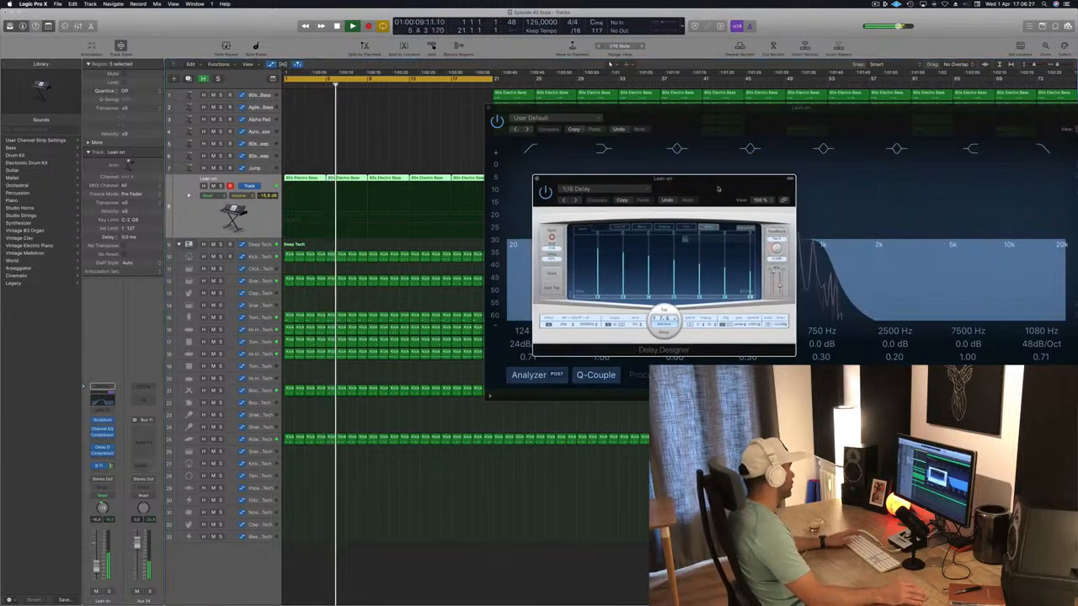
Check the sidechained Compressor that follows the delay on the Lean on track, and close it.
left_click(102, 453)
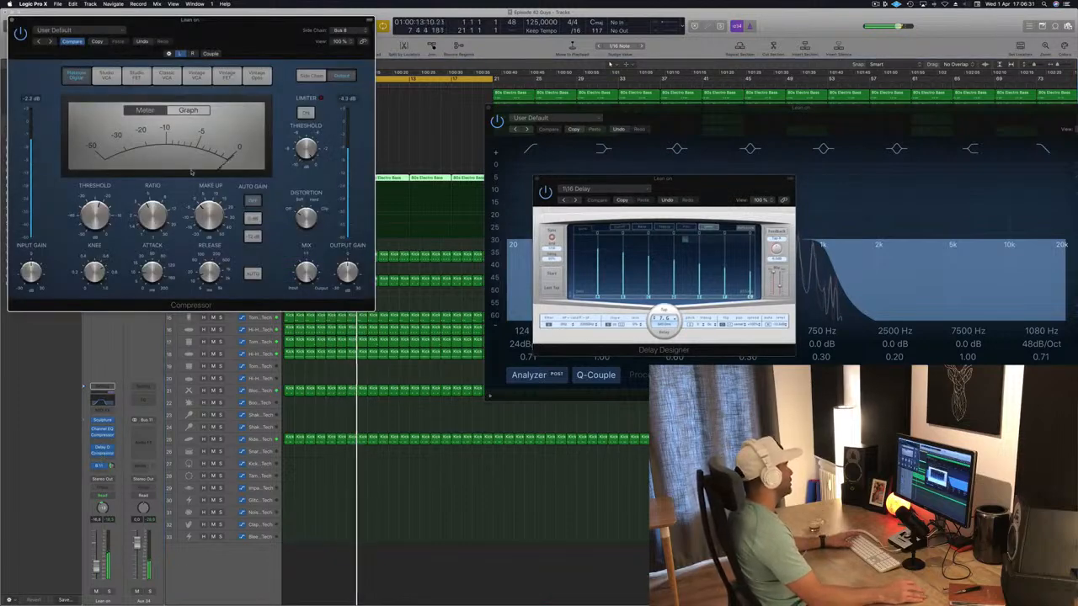
left_click_drag(249, 44, 604, 263)
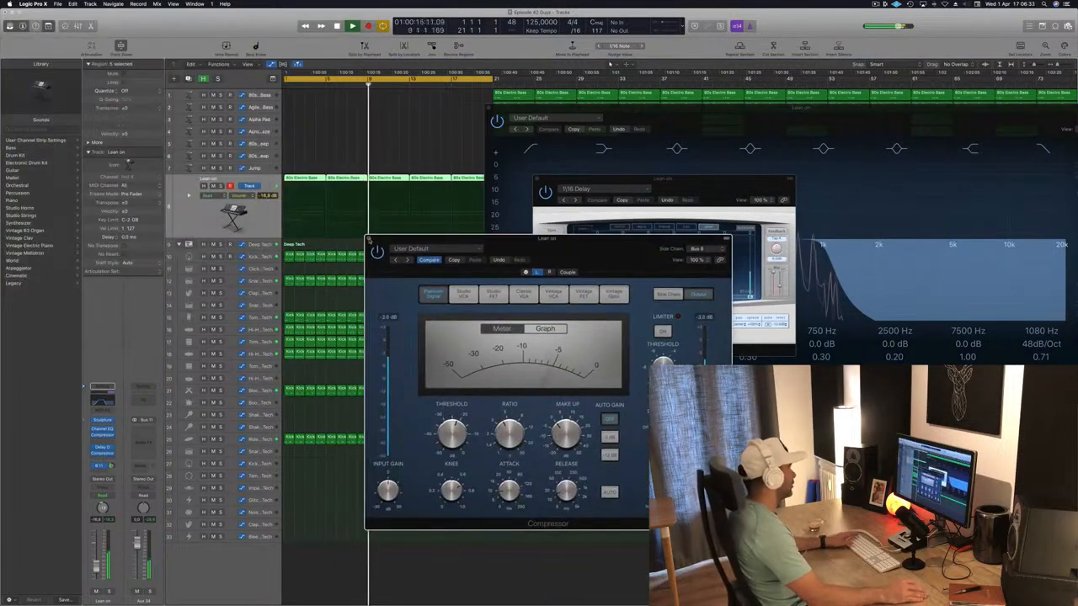
left_click(368, 239)
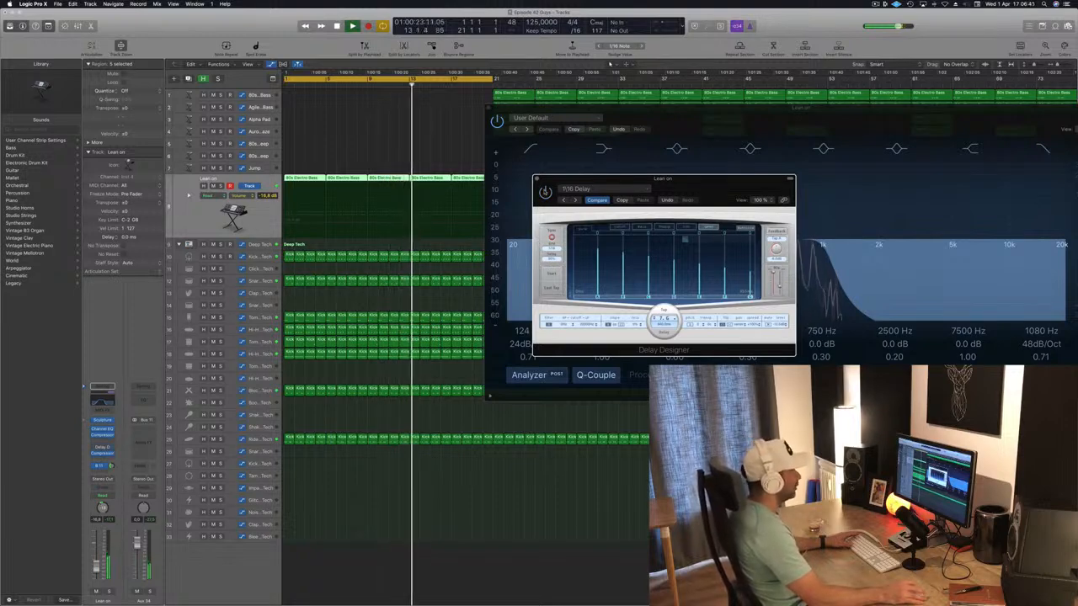
Re-enable Delay Designer, fine-tune its wet level, and close the Delay Designer and Channel EQ windows.
left_click(546, 193)
left_click_drag(691, 192, 688, 192)
left_click_drag(776, 289, 777, 286)
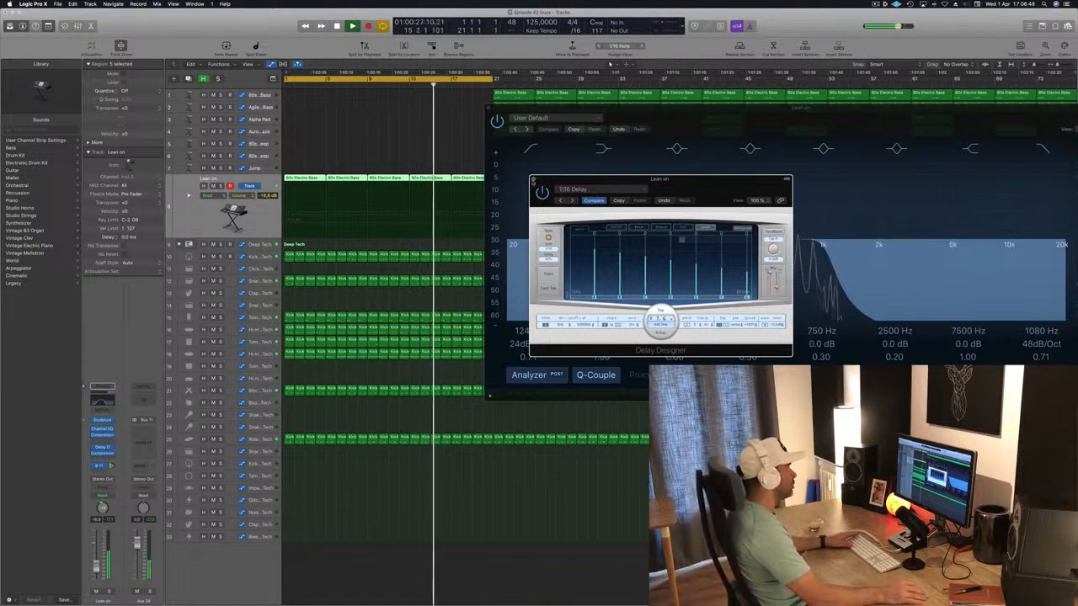
left_click(533, 182)
left_click(488, 108)
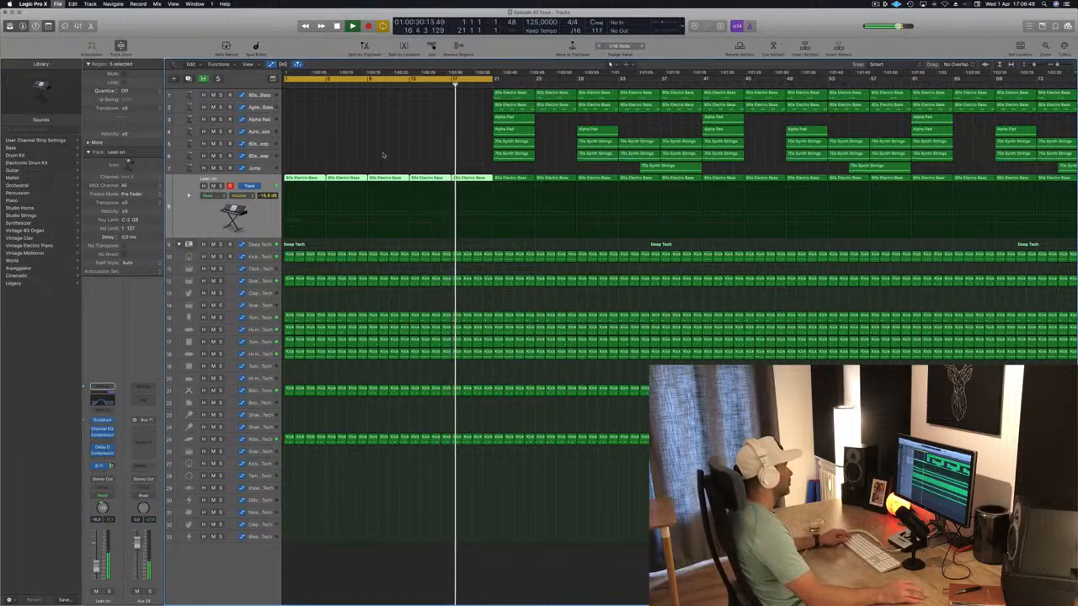
Delete the intro regions before bar 21 on track 25 and on the Block - Deep Tech track.
scroll(363, 152, "down", 1)
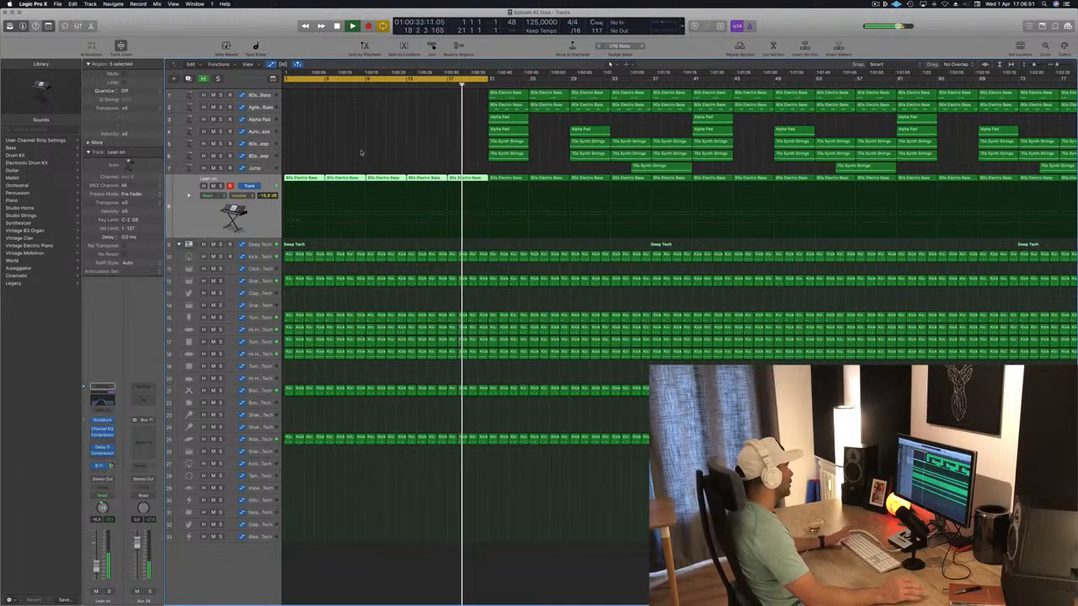
key("Return")
scroll(360, 152, "down", 2)
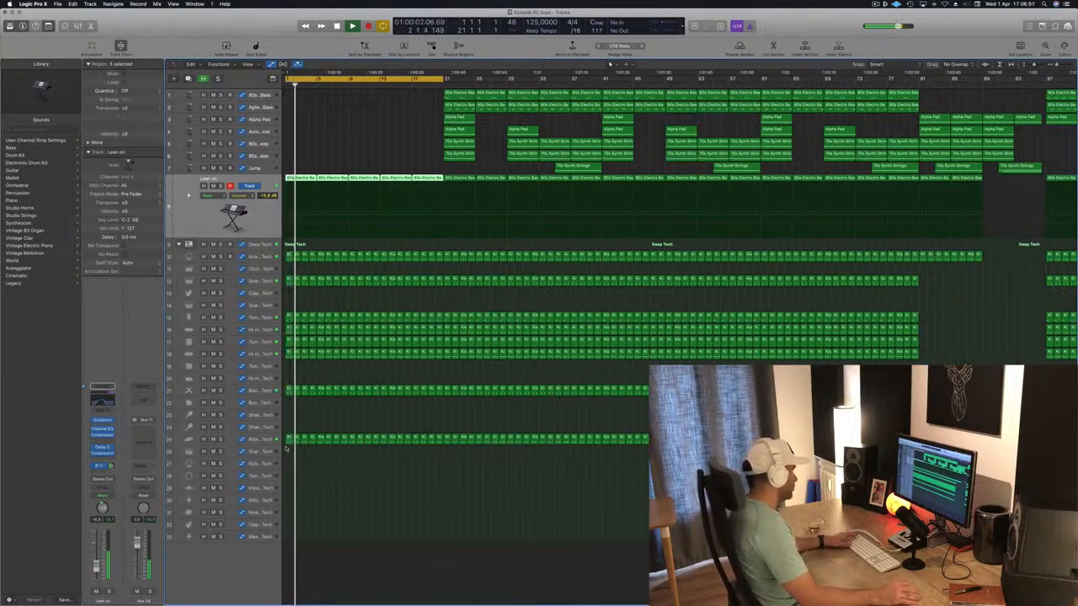
left_click_drag(286, 448, 428, 428)
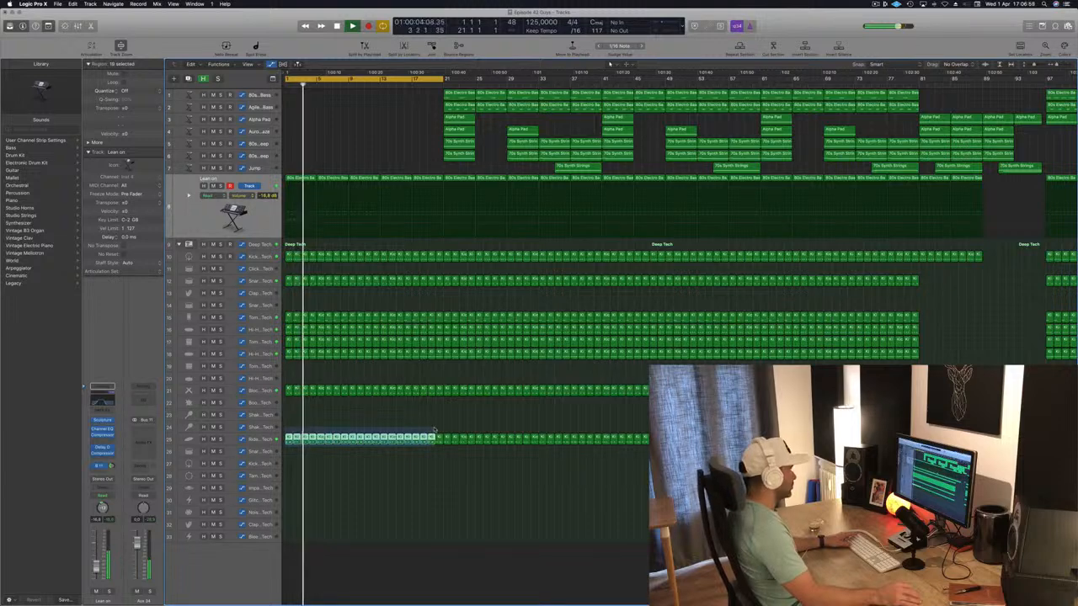
key("Delete")
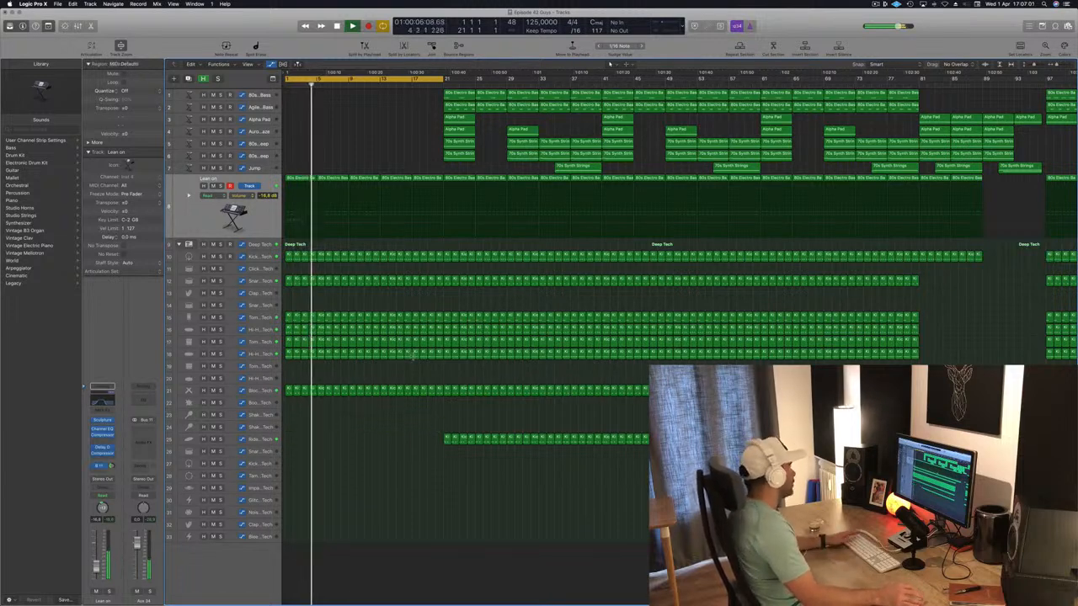
left_click(250, 391)
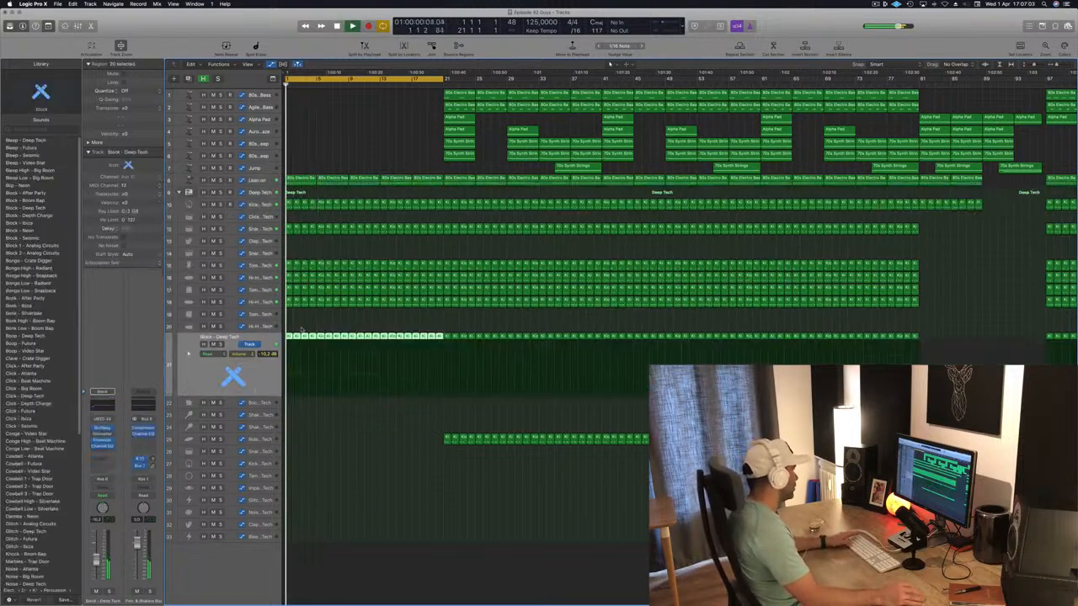
key("Delete")
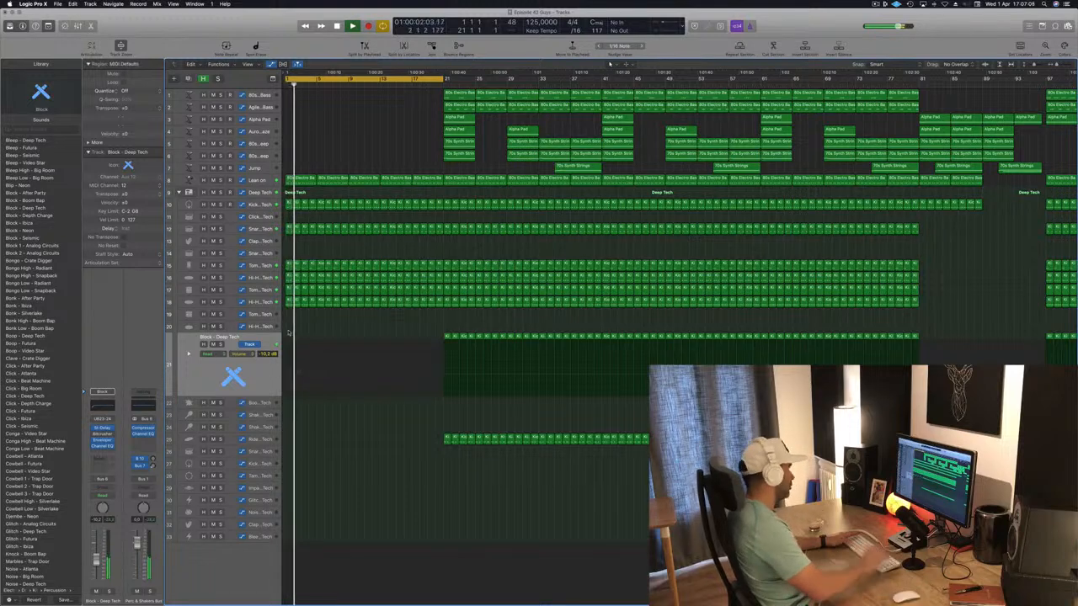
Briefly solo tracks 18 and 17 to identify them, and delete the Tom Mid - Deep Tech regions before bar 21.
left_click(220, 301)
left_click(220, 301)
left_click(219, 288)
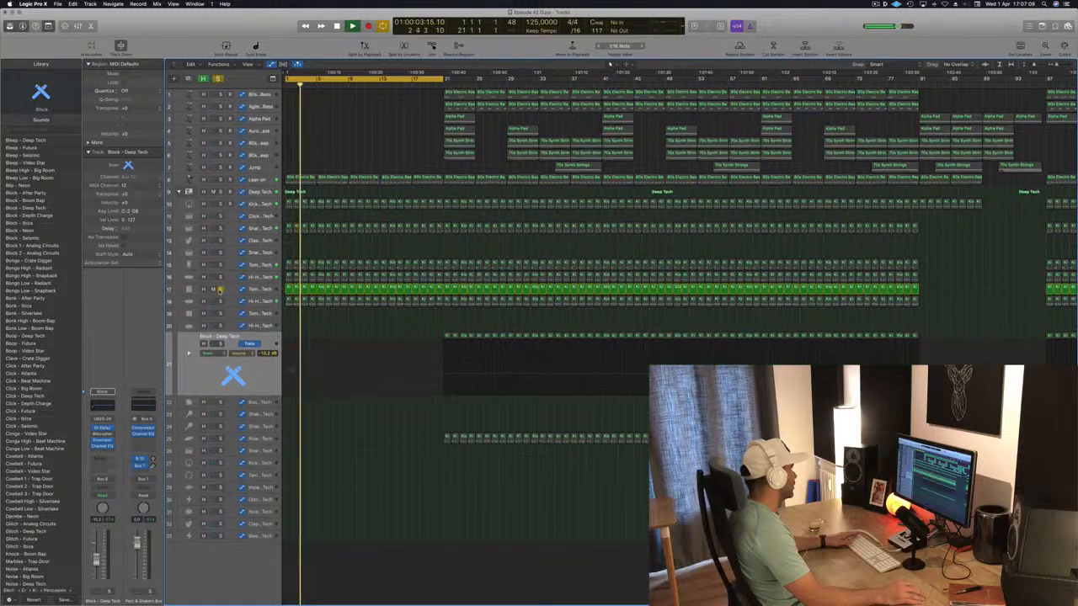
left_click(220, 288)
left_click(266, 290)
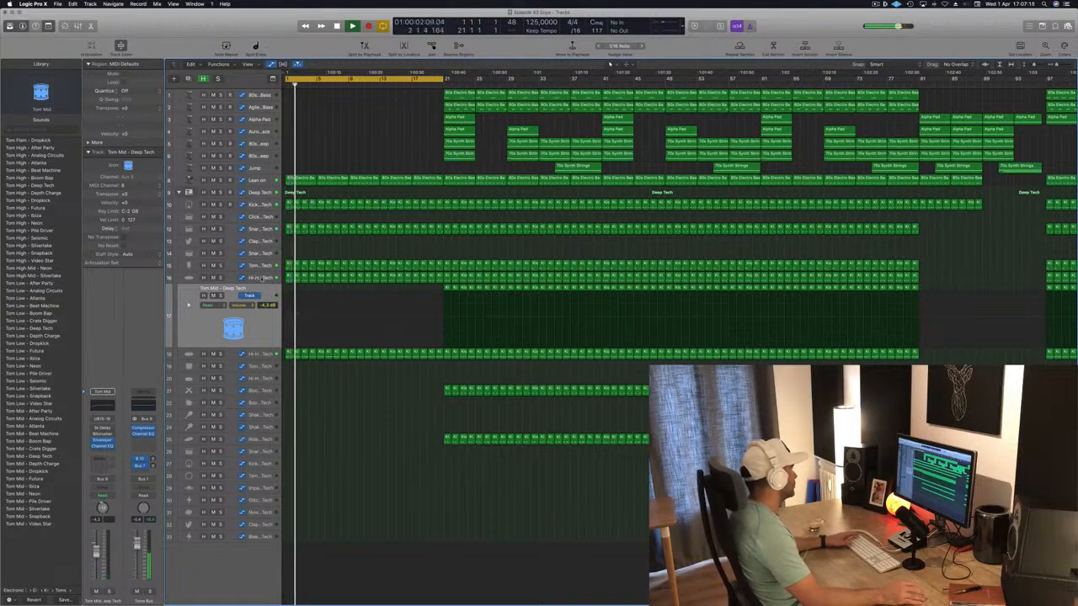
Delete the Tom Low - Deep Tech regions before bar 21.
left_click(264, 266)
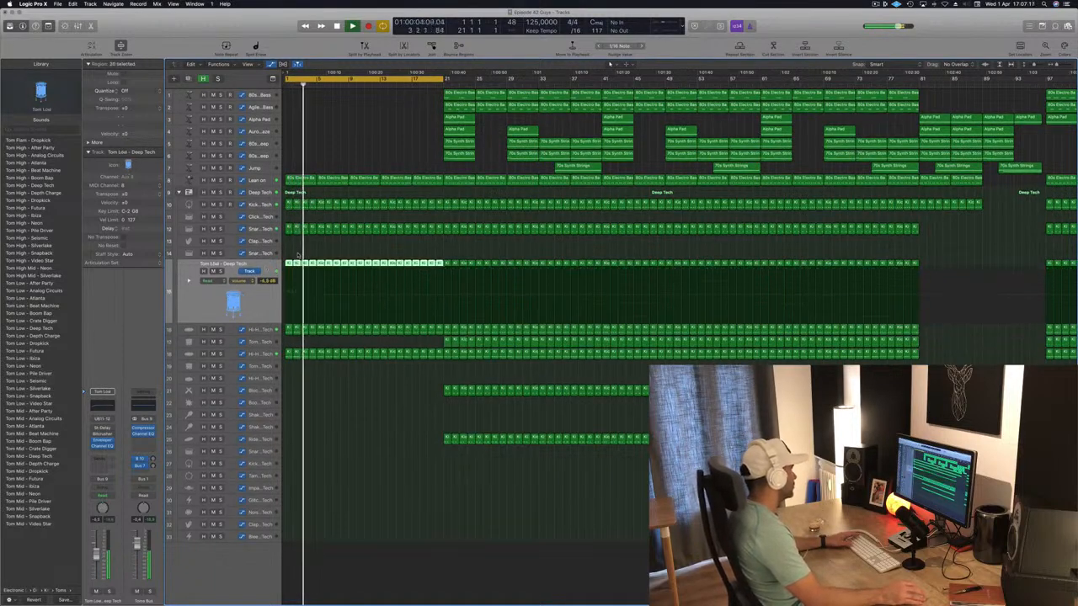
key("Return")
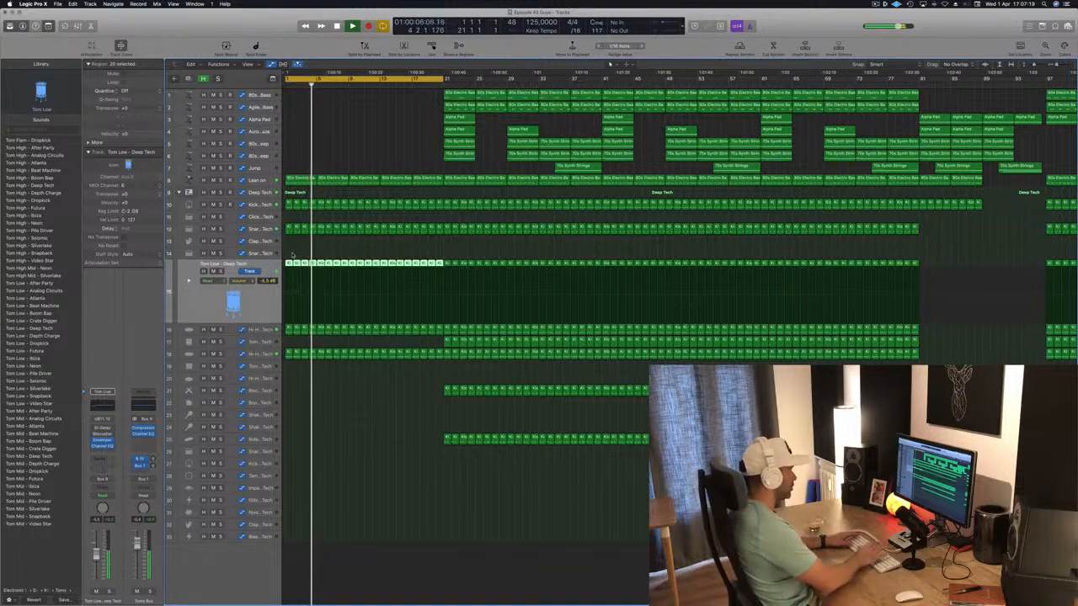
key("Delete")
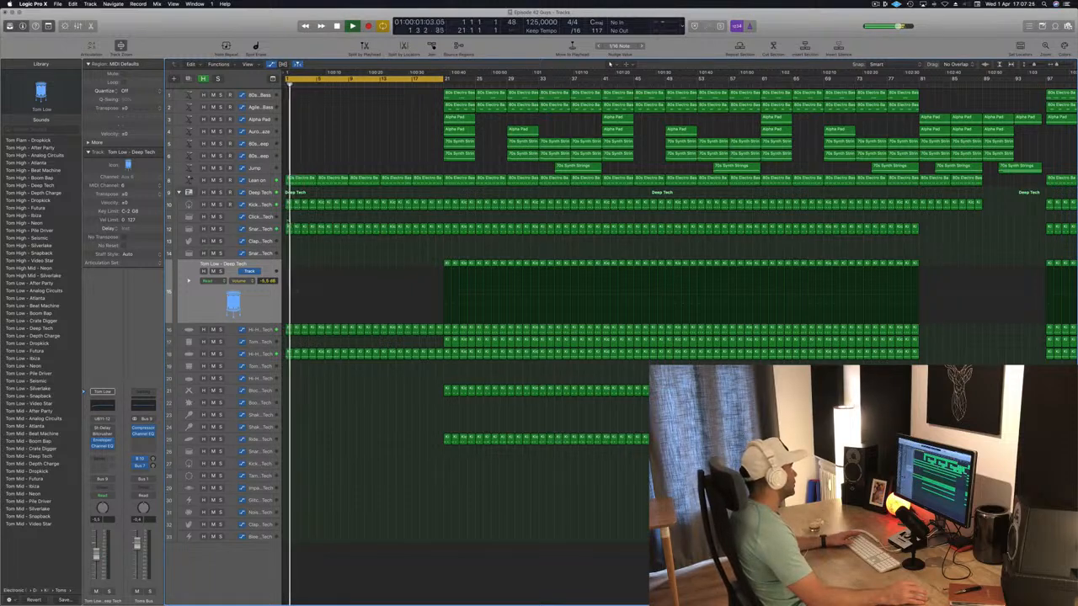
Delete the snare regions before bar 9 on track 12 and shorten the cycle range to end at bar 17.
left_click_drag(287, 239, 325, 243)
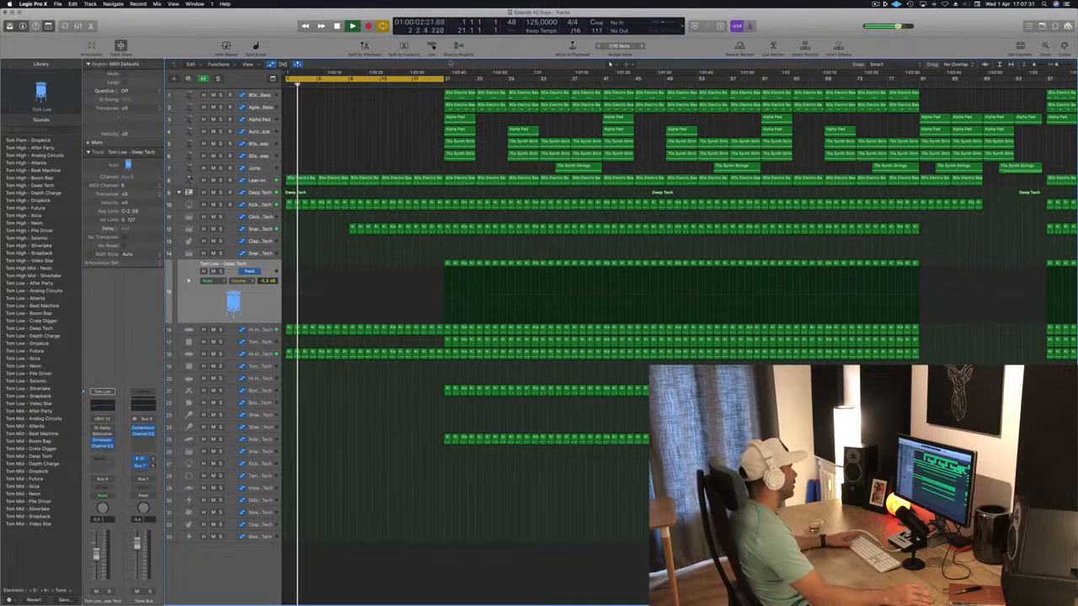
left_click_drag(442, 82, 412, 82)
key("space")
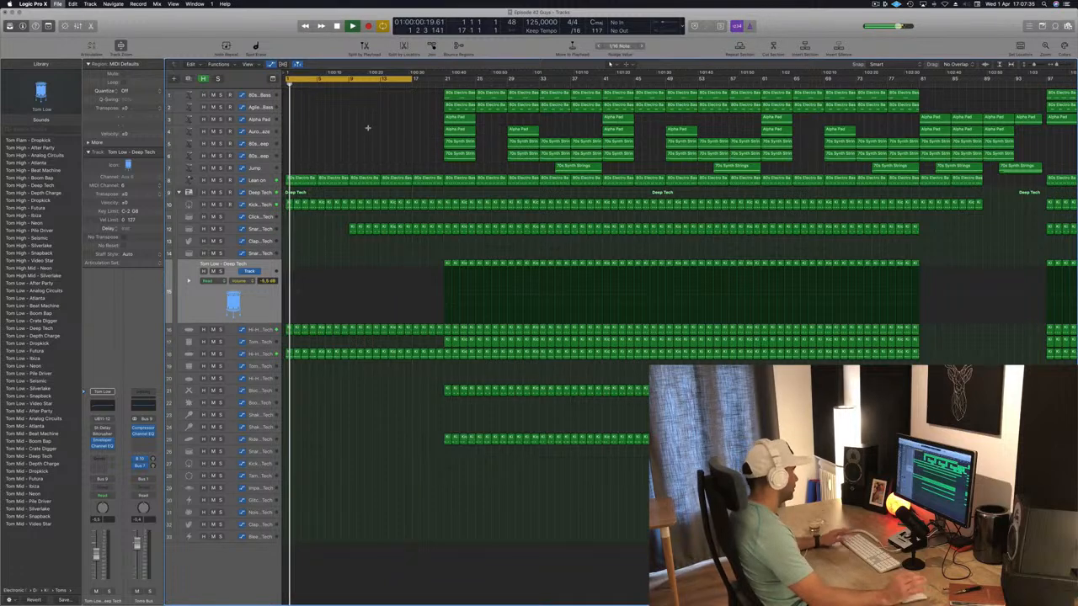
Copy the Alpha Pad region from bar 21 to bar 1 on the Alpha Pad track.
left_click(353, 118)
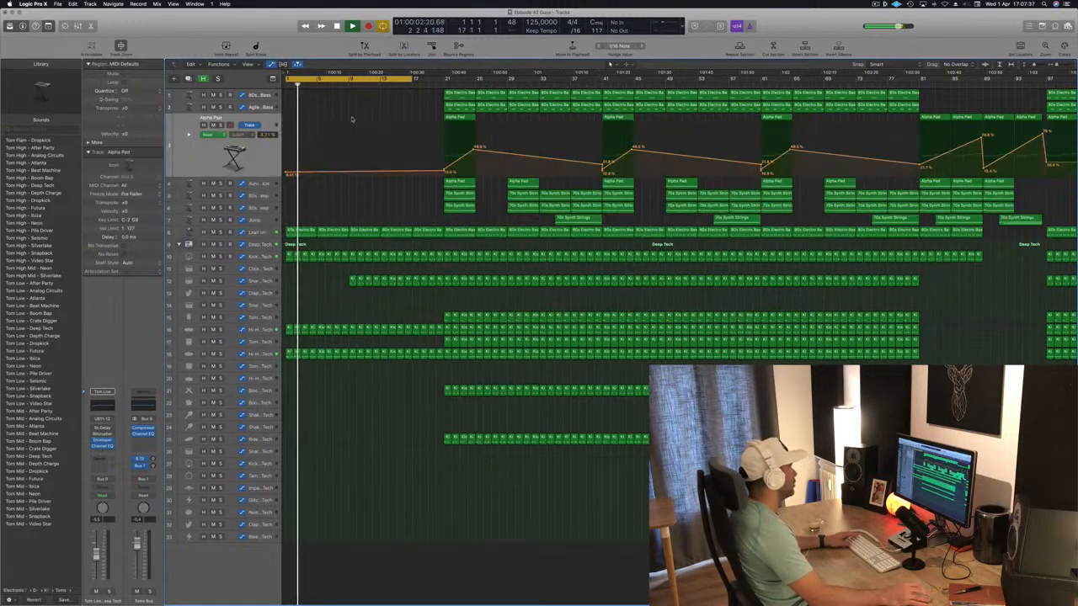
key("space")
left_click_drag(459, 118, 305, 125)
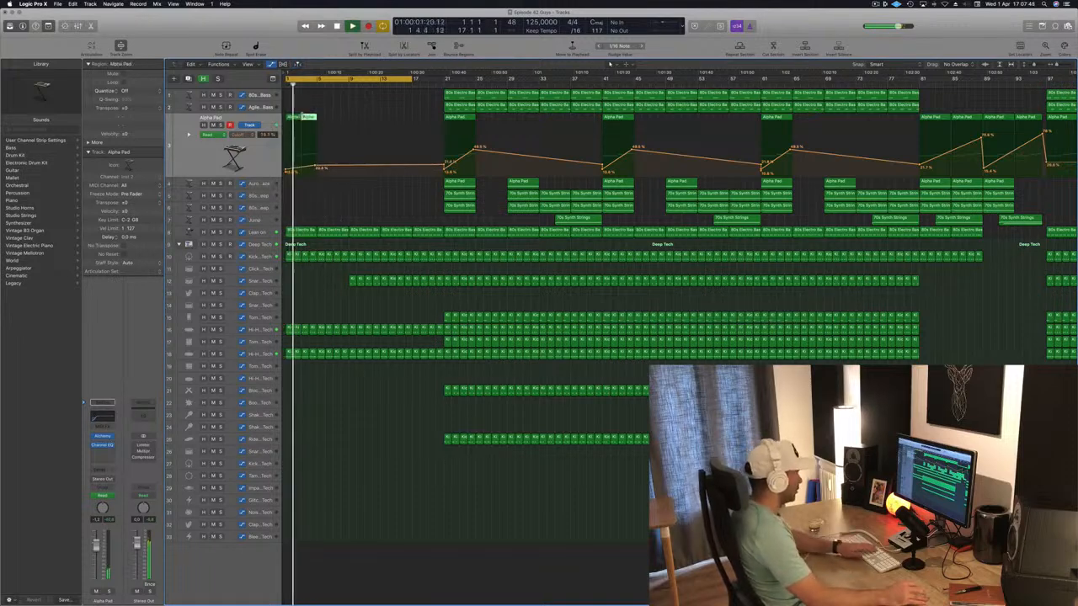
Delete the second half of the copied Alpha Pad region, move the remainder to bar 9 and repeat it up to bar 17.
key("Delete")
key("space")
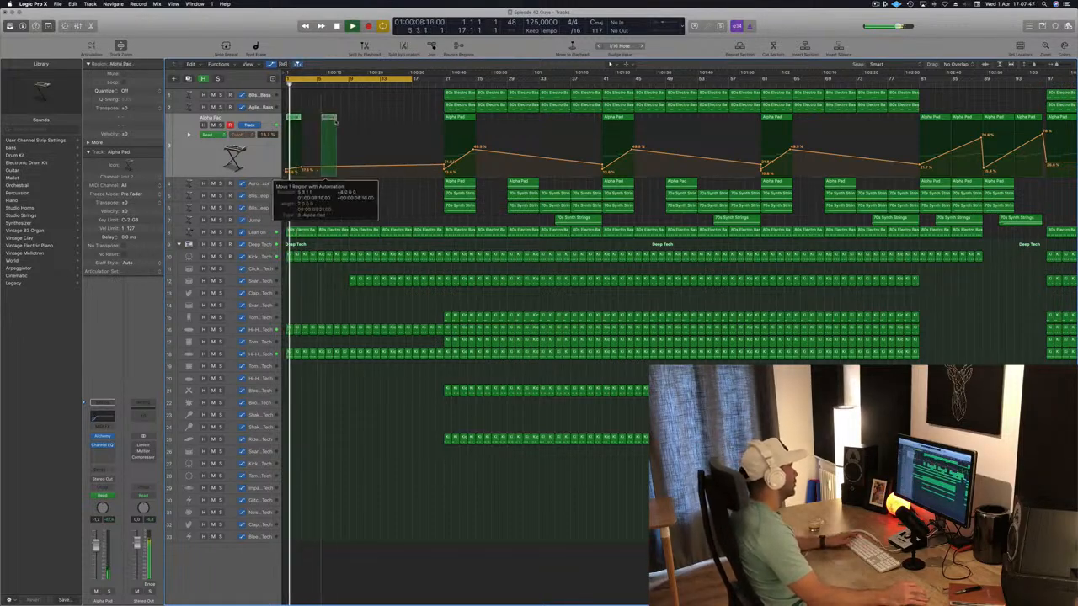
left_click_drag(335, 122, 389, 120)
Shape the Alpha Pad cutoff automation flat from bar 1 to bar 9 and rising to bar 17, and replay the intro.
left_click_drag(397, 167, 346, 171)
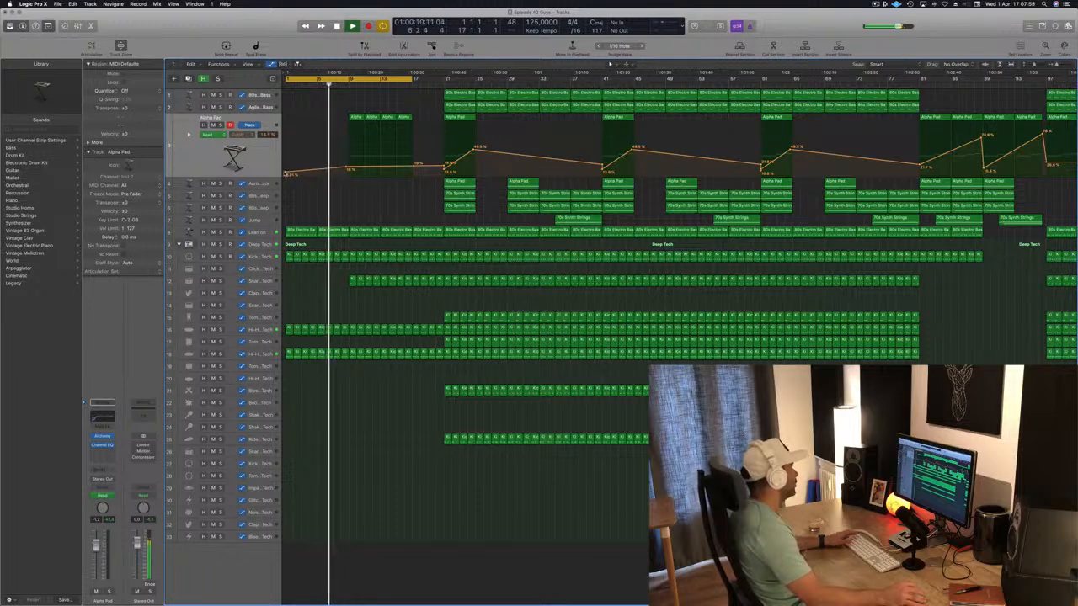
left_click_drag(286, 173, 413, 155)
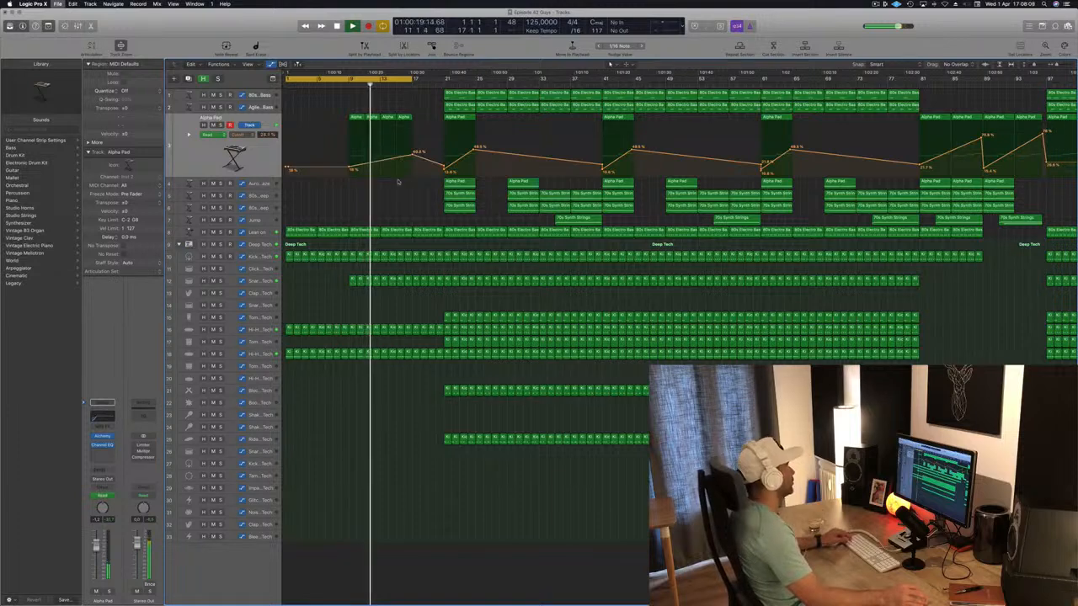
key("super+Left")
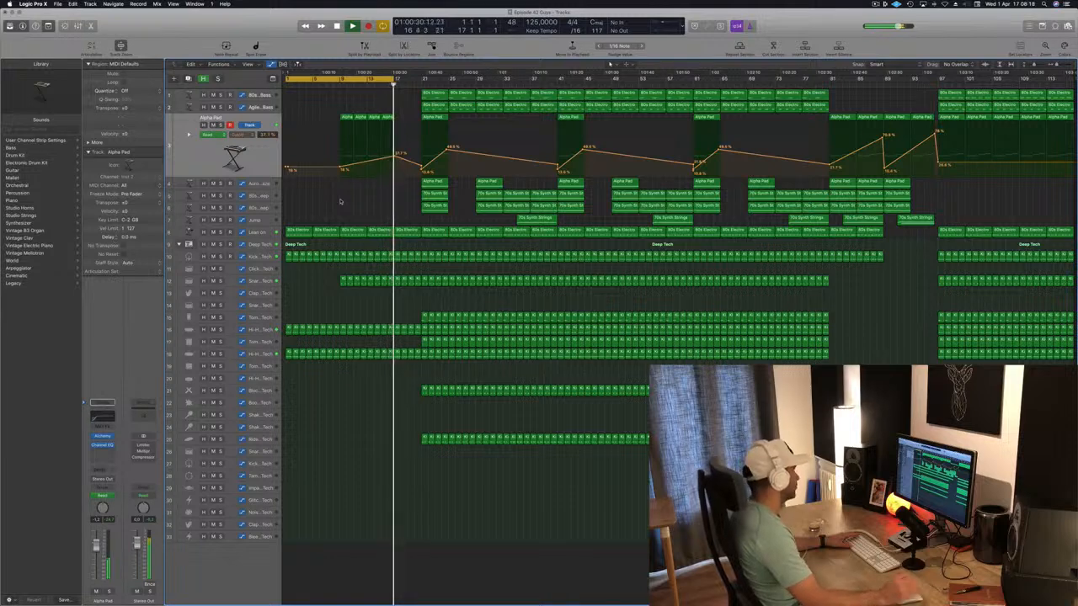
Stop playback and delete the bass, Alpha Pad and strings regions between bars 21 and 33 on tracks 1 to 6.
key("space")
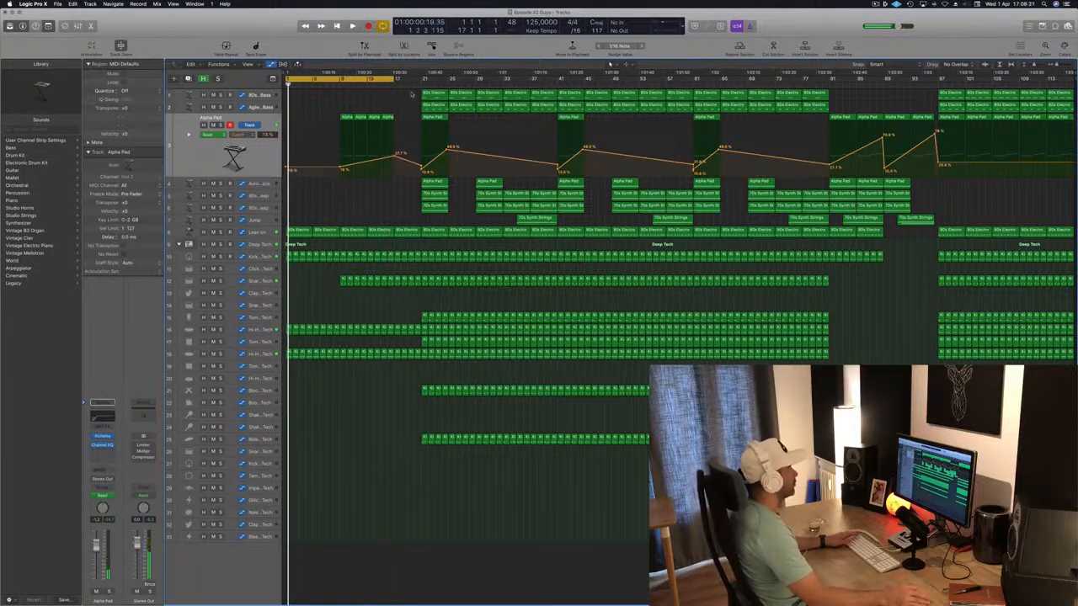
left_click_drag(411, 94, 484, 208)
key("Delete")
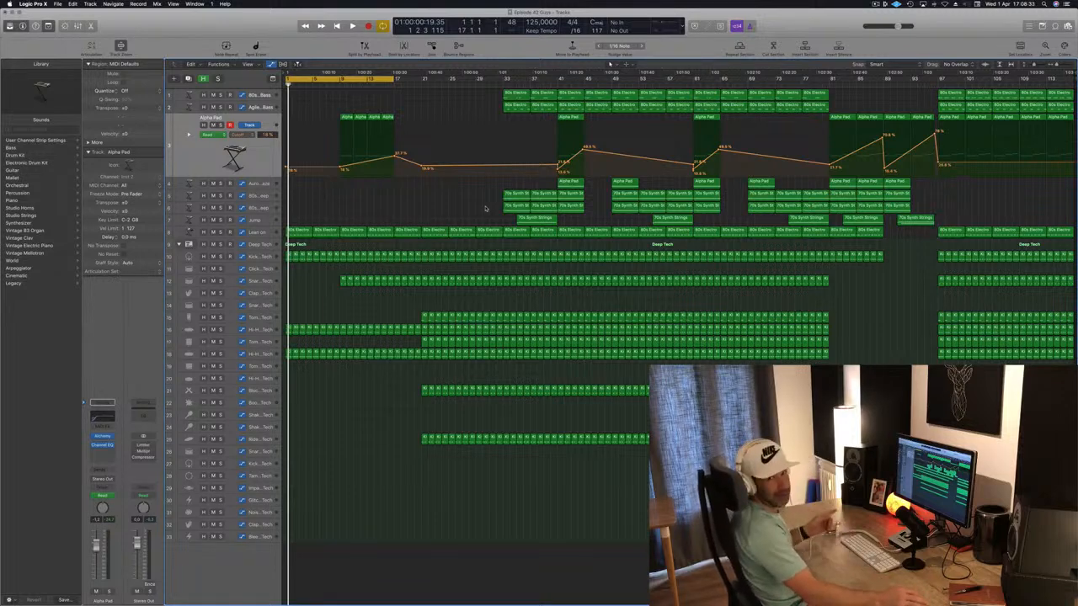
Set the cycle range to bars 17–33 during playback and delete the Tom Low, Tom Mid and Block regions before bar 33.
key("space")
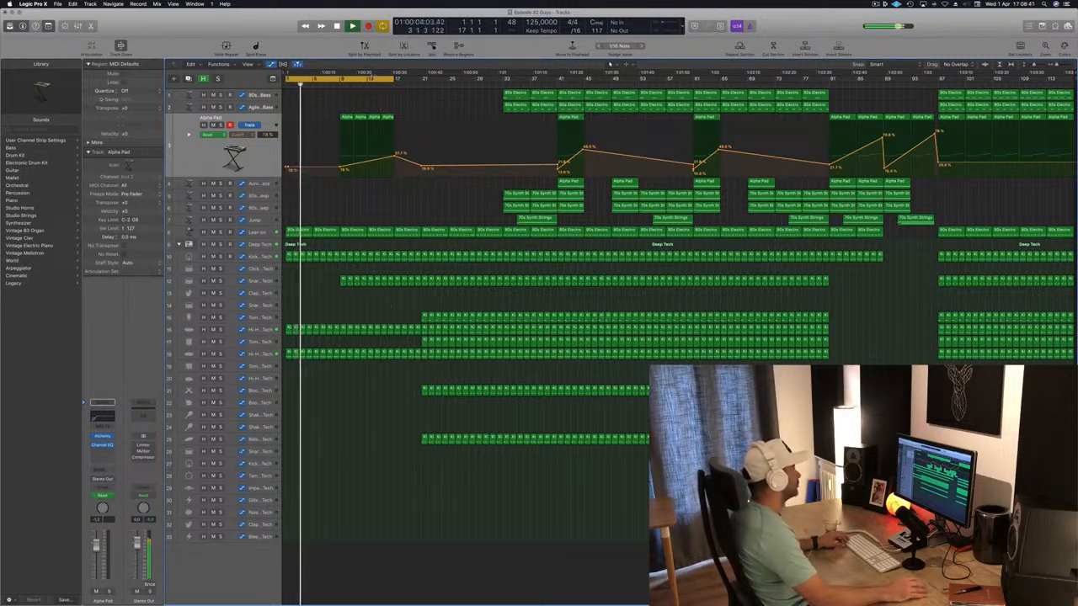
left_click_drag(363, 79, 474, 86)
left_click(263, 317)
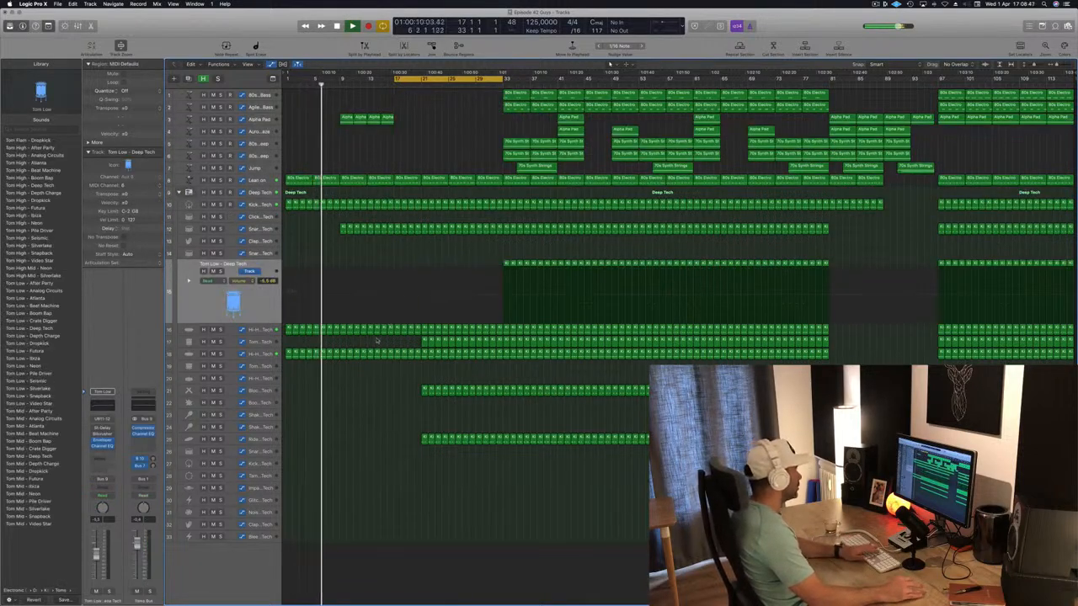
left_click(265, 342)
key("Delete")
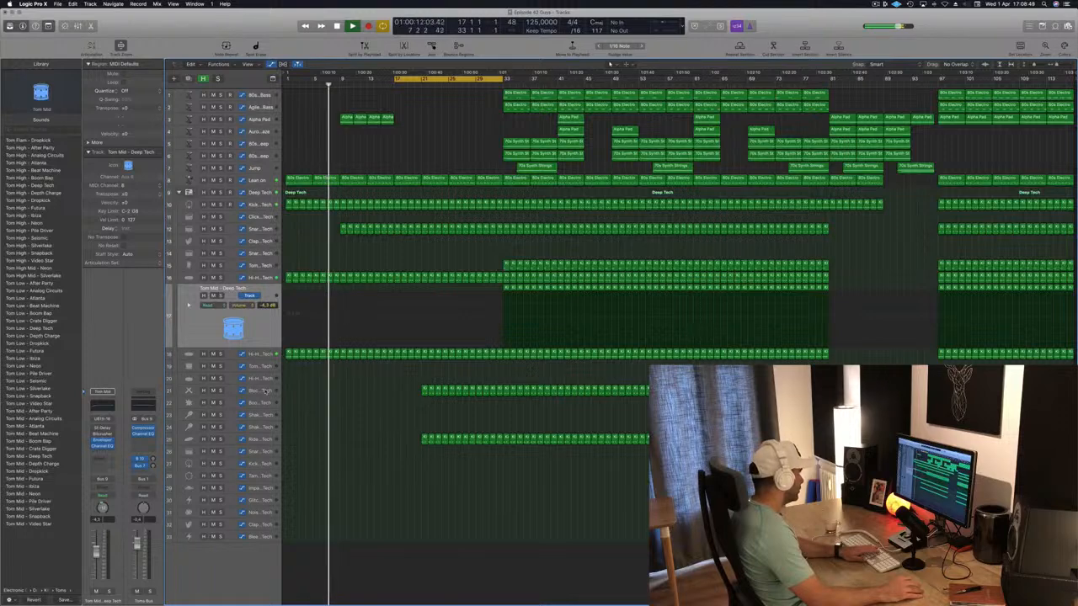
left_click(265, 393)
key("Delete")
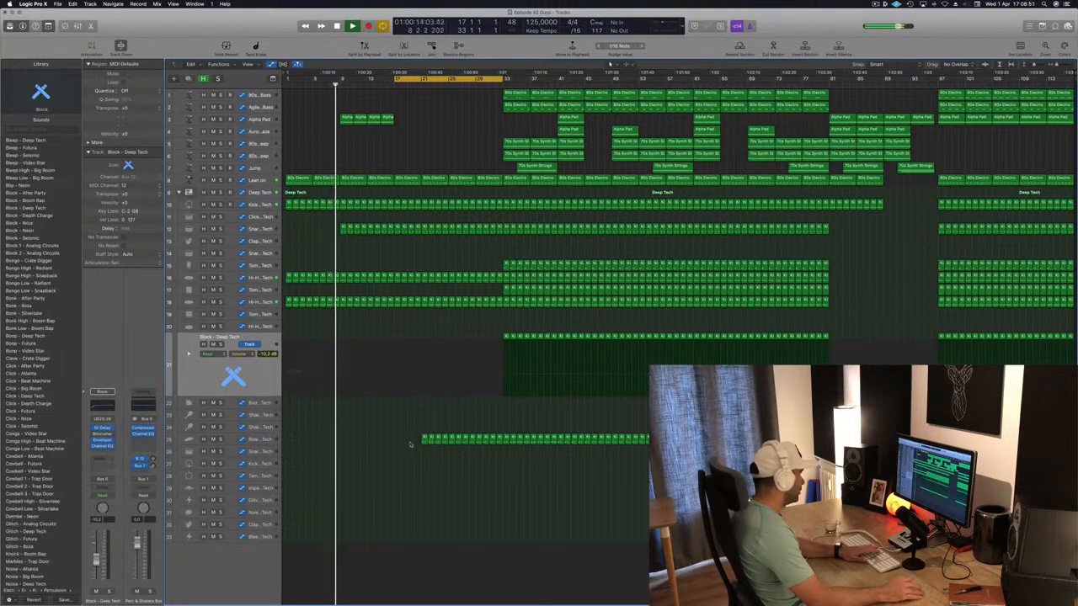
Copy the four Alpha Pad regions starting at bar 9 to bar 17 on the same track.
left_click_drag(334, 122, 421, 121)
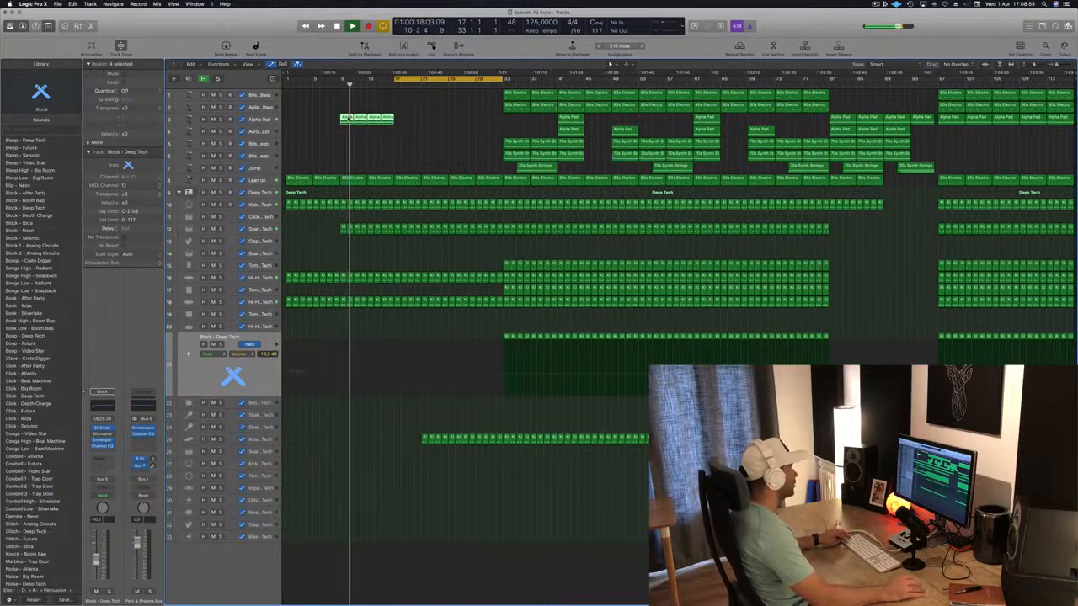
left_click_drag(350, 118, 405, 124)
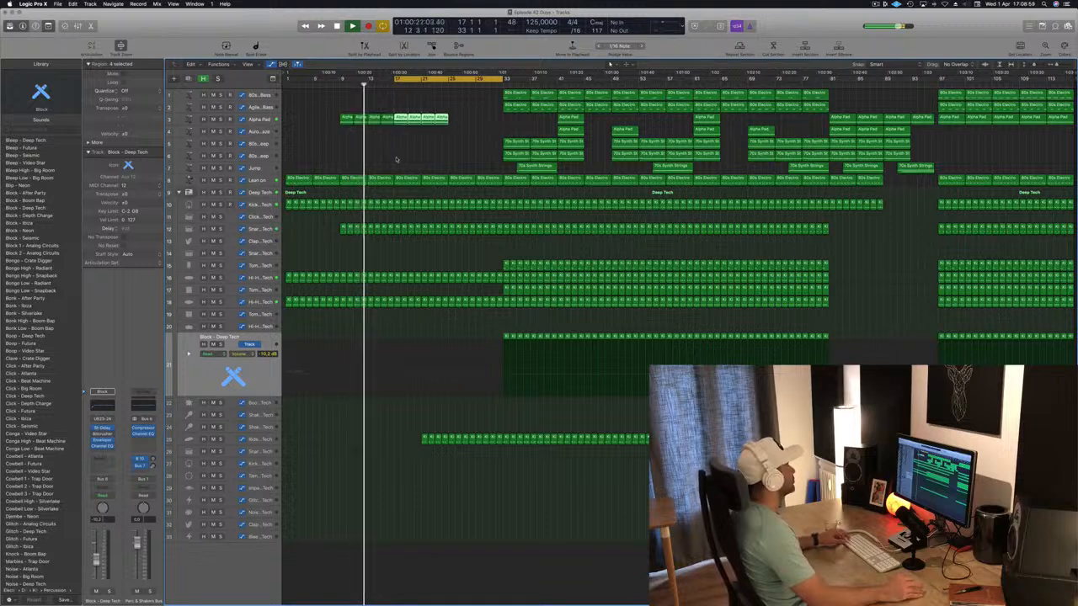
scroll(404, 156, "up", 4)
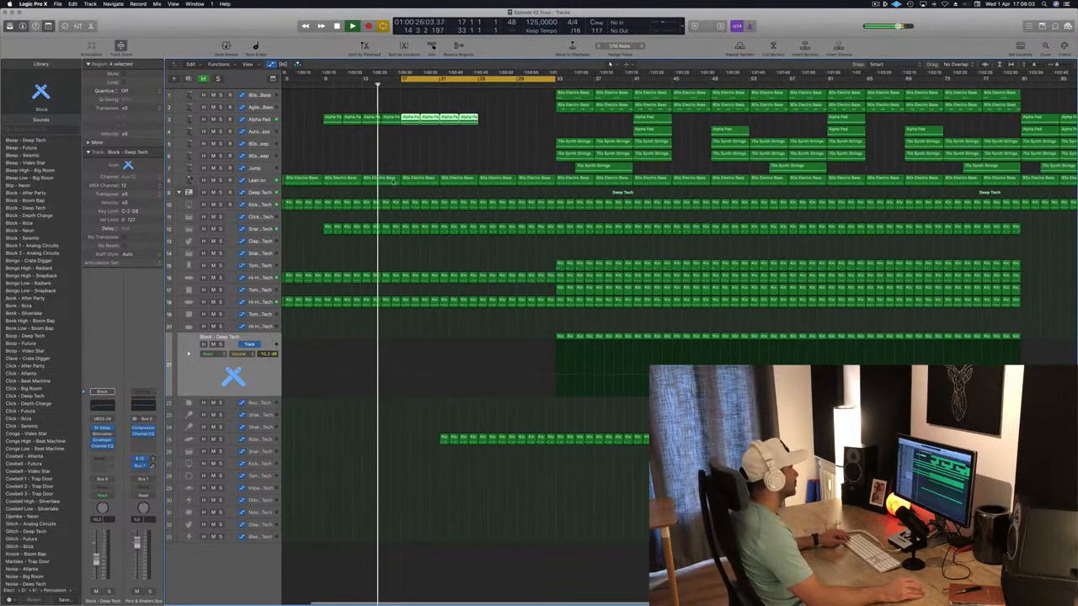
Raise the lower cutoff automation point at bar 17 on the Alpha Pad track while playing that section.
left_click(389, 180)
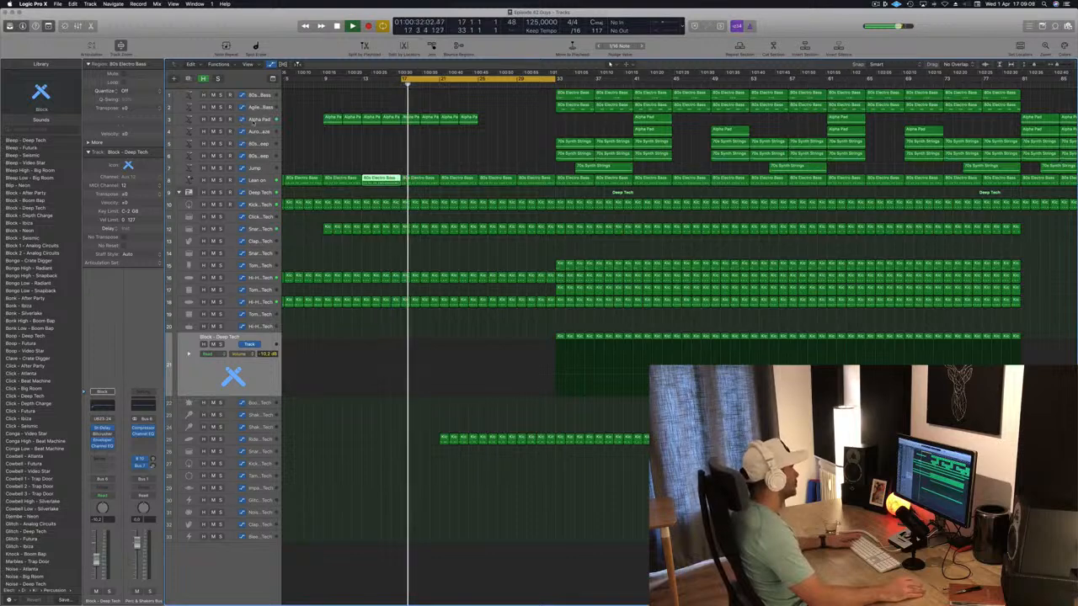
left_click(253, 123)
key("comma")
key("comma")
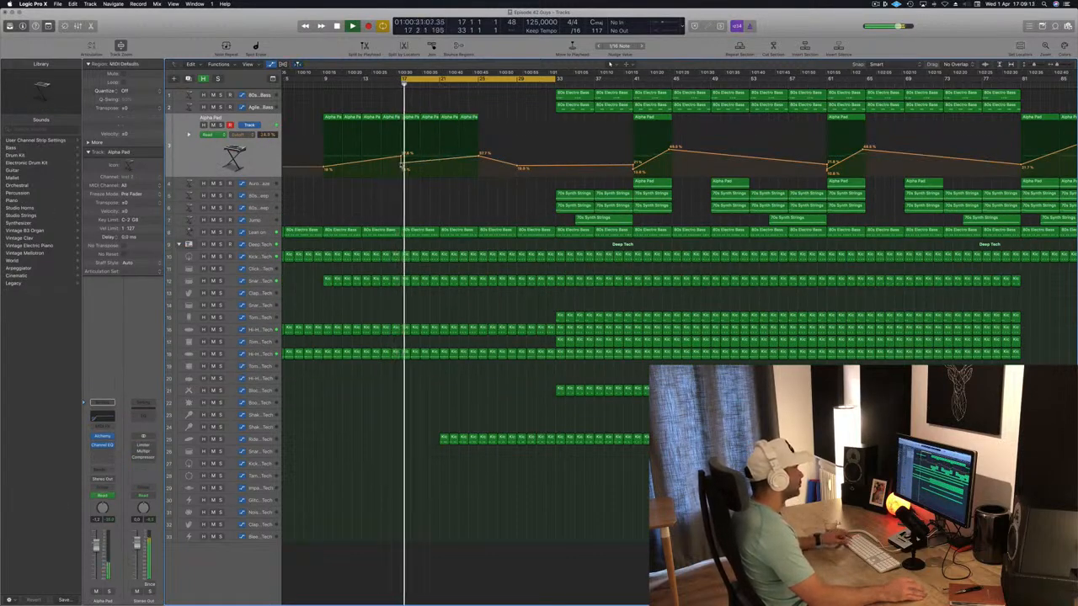
key("super+Left")
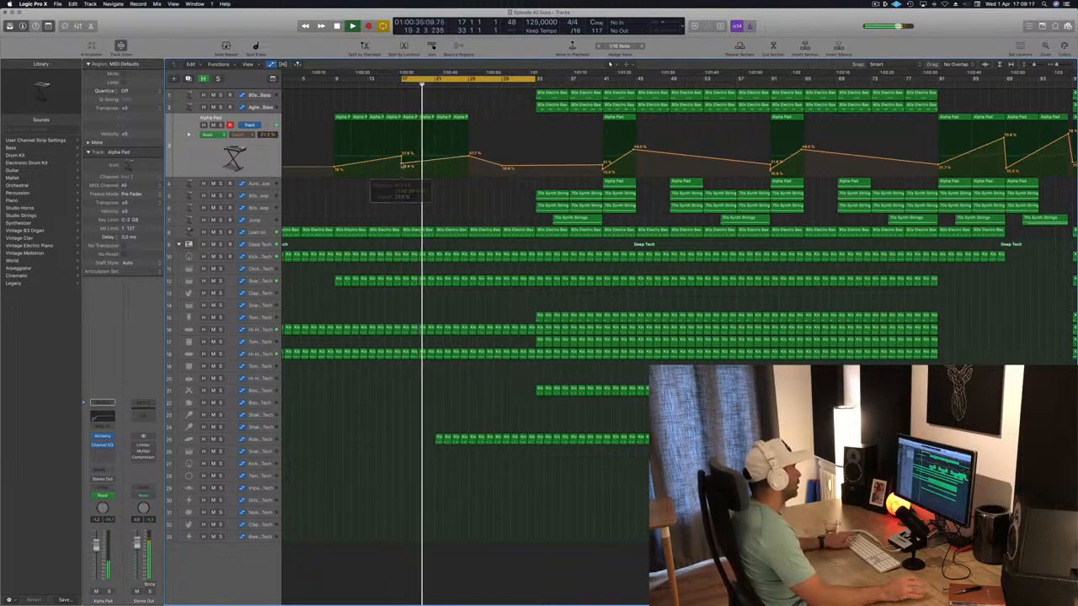
scroll(385, 171, "left", 1)
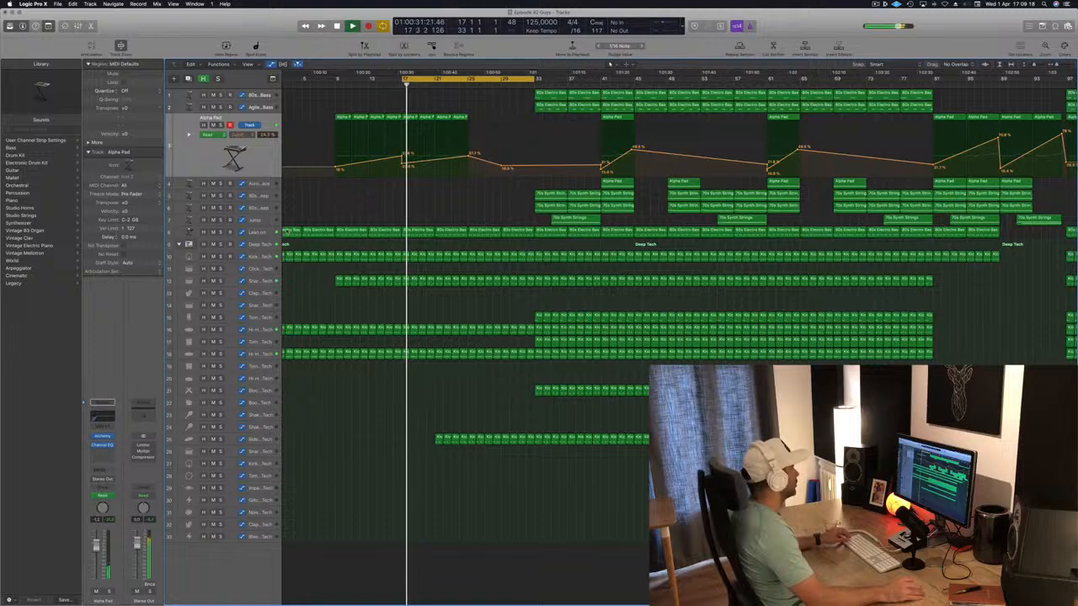
Lower the Lean on track's volume to -17.8 dB, check its Channel EQ and stop playback.
left_click(261, 233)
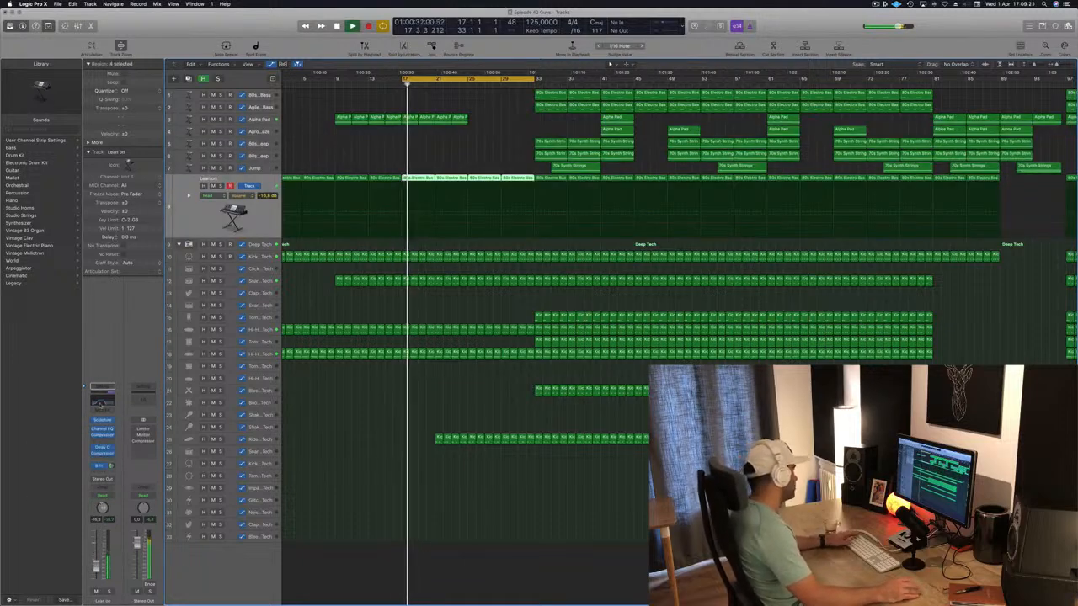
key("v")
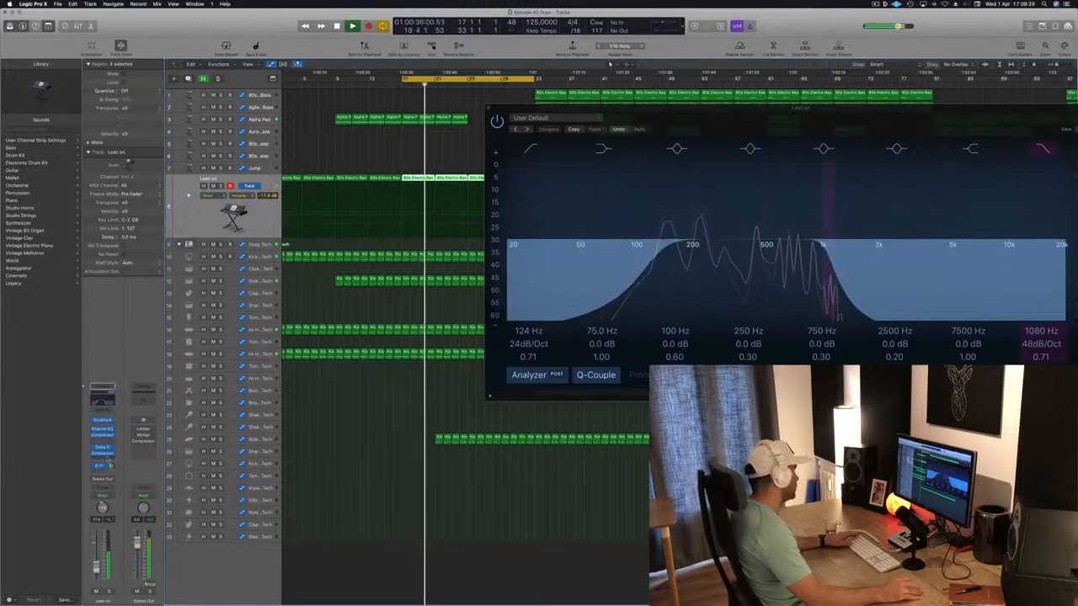
left_click(490, 110)
key("space")
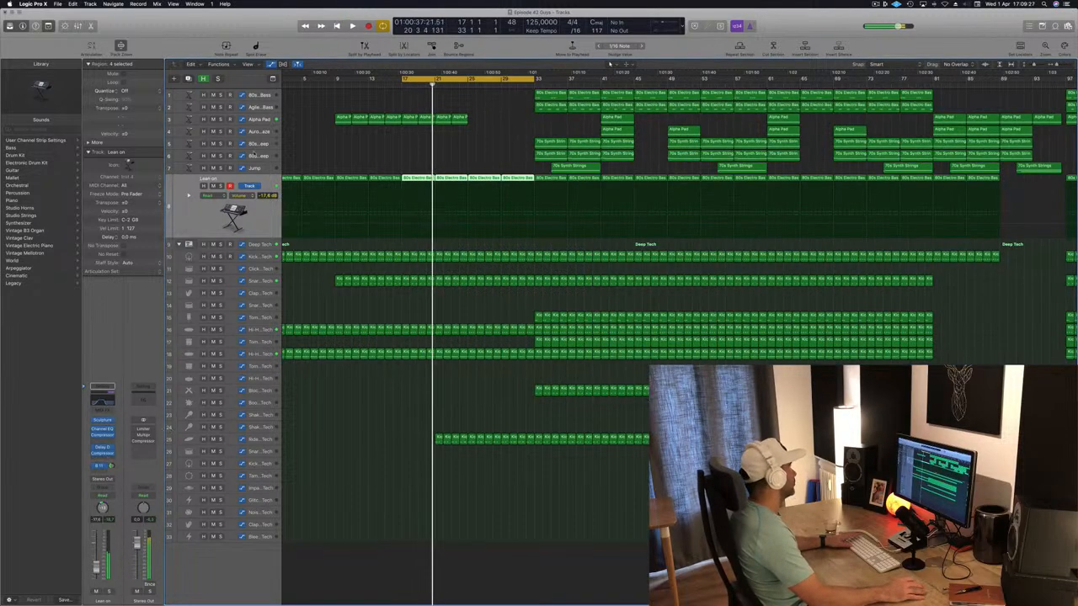
Set the Lean on track's automation mode to Touch and nudge the Channel EQ's 1080 Hz high cut to write its frequency automation.
left_click(102, 499)
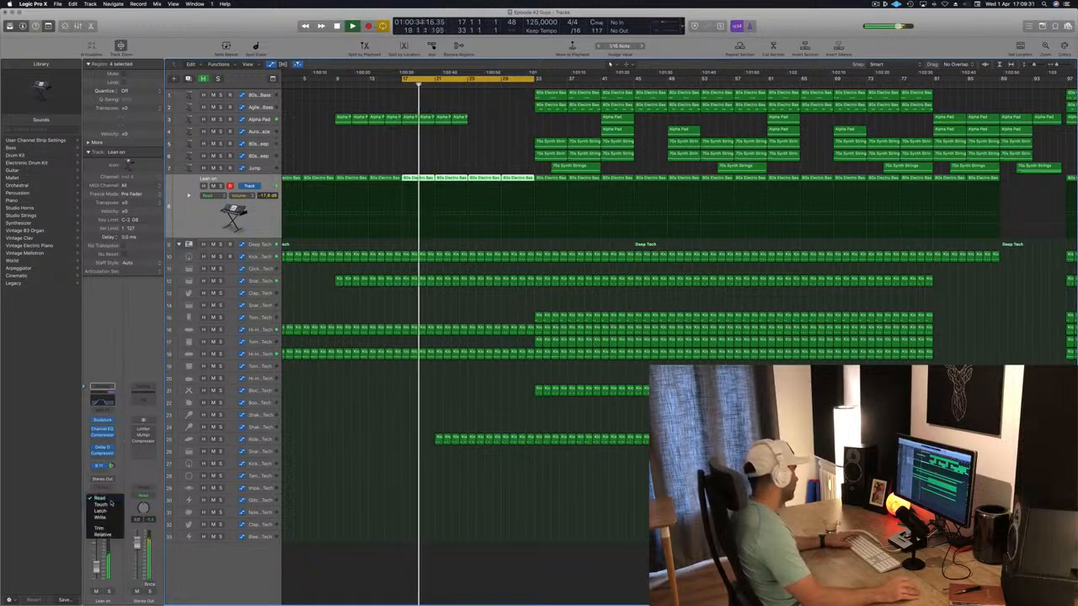
left_click(100, 504)
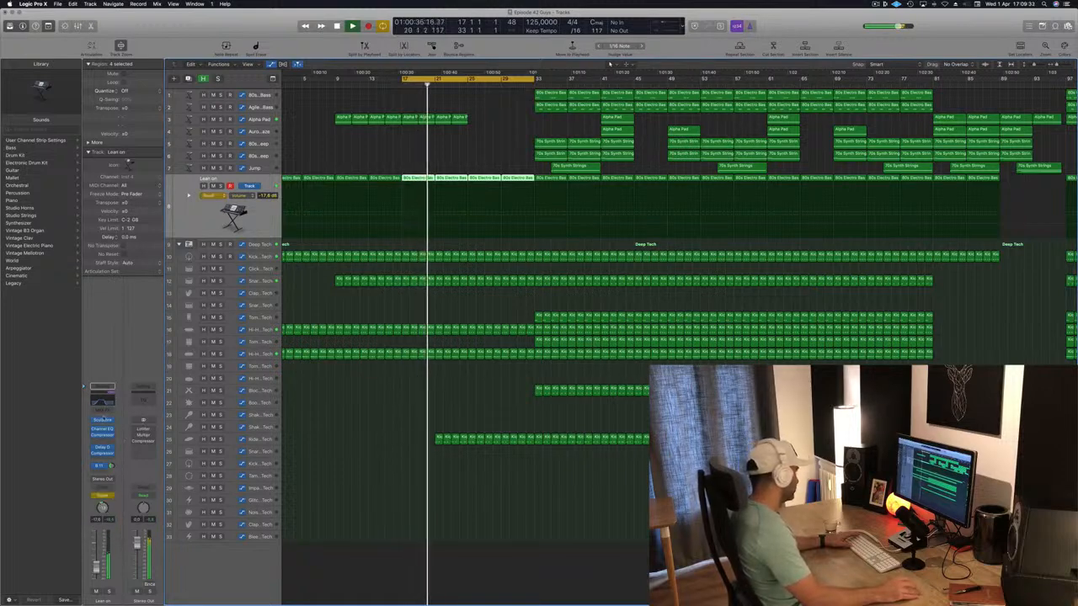
left_click(101, 401)
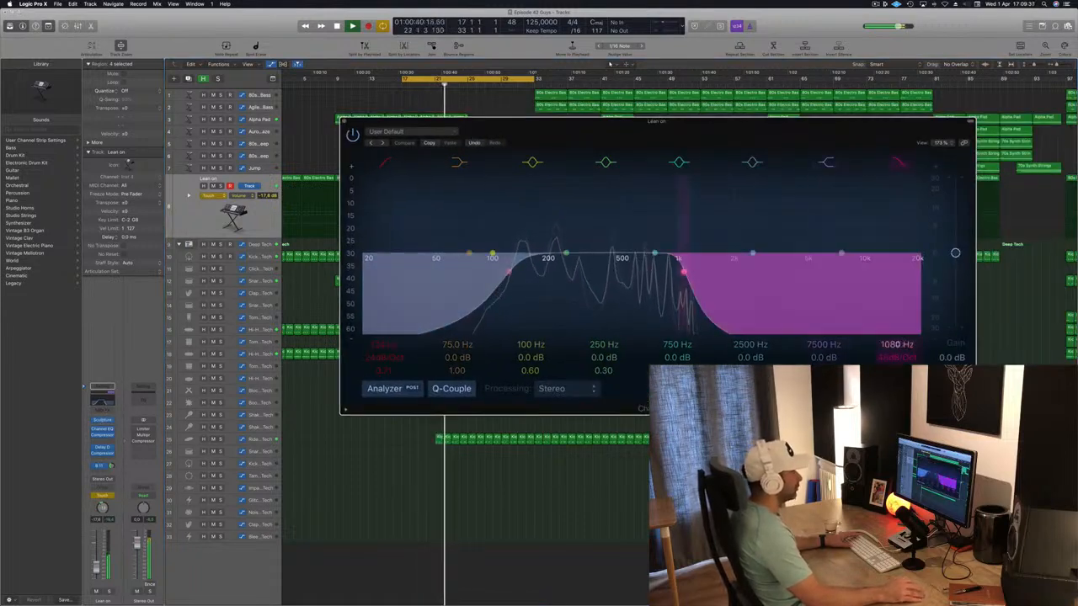
left_click_drag(896, 346, 896, 351)
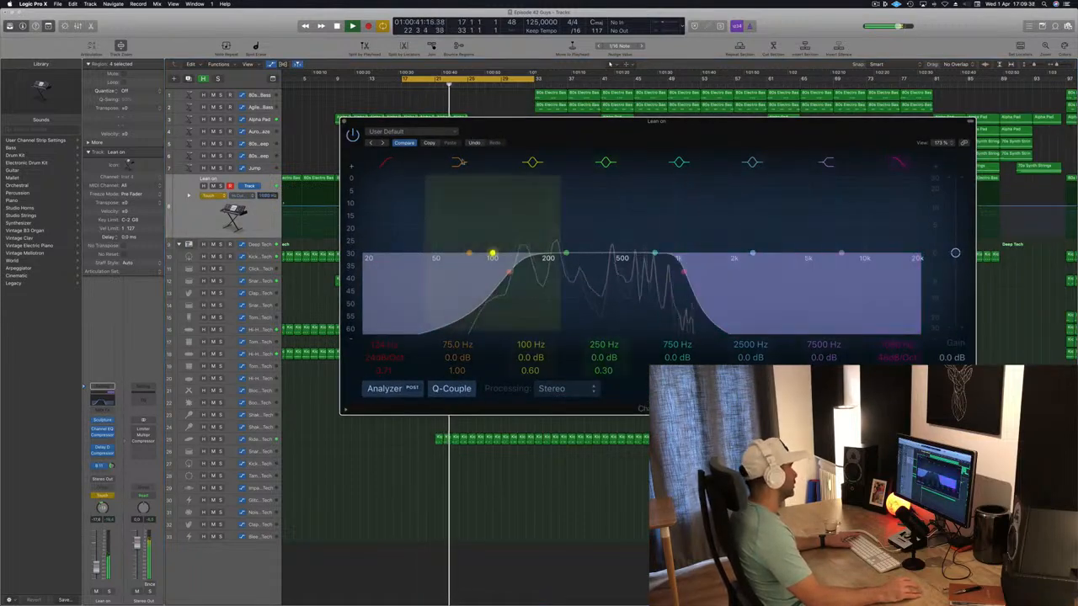
left_click(343, 121)
Extend the cycle range back to bar 1 so it covers bars 1–33, and restart playback.
scroll(447, 206, "left", 1)
key("space")
key("space")
left_click_drag(474, 209, 287, 196)
key("space")
key("space")
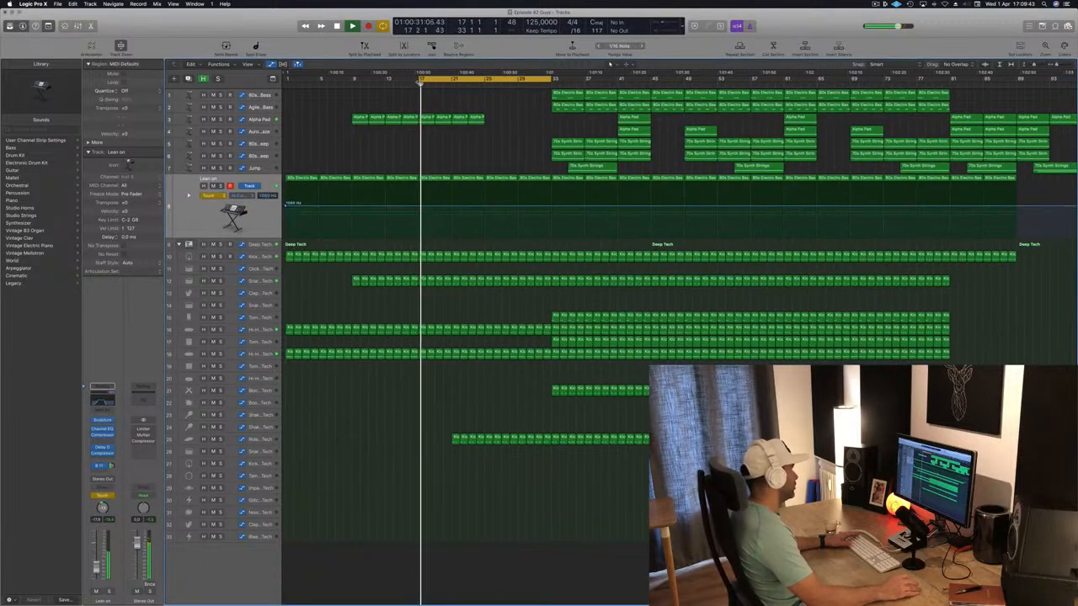
left_click_drag(420, 80, 287, 80)
key("space")
key("space")
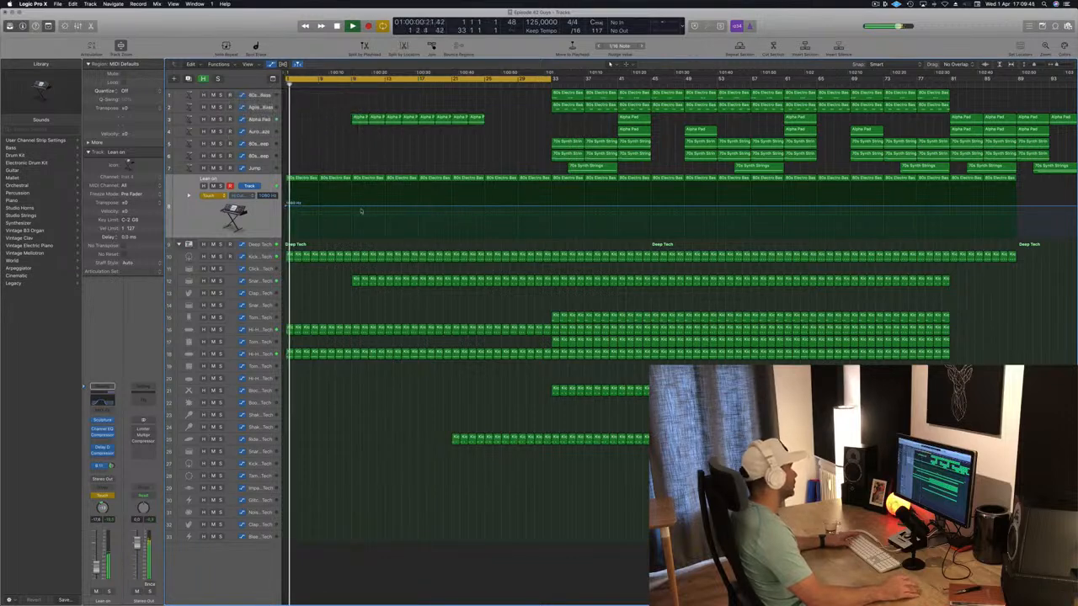
Add a high-cut frequency automation point at bar 9 on the Lean on track and lower the starting point at bar 1.
left_click(353, 207)
key("space")
key("space")
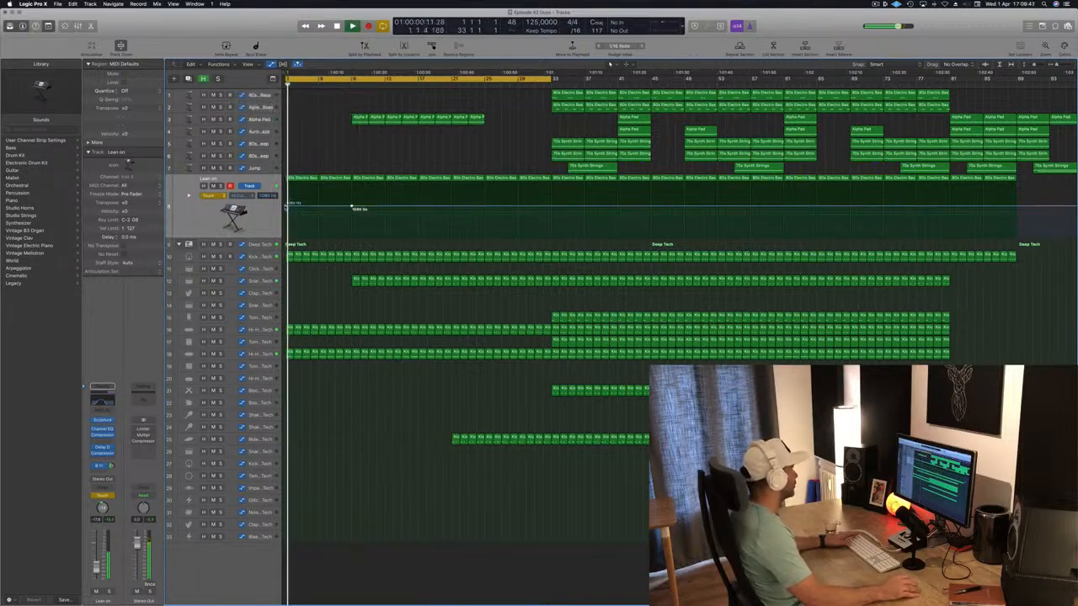
left_click_drag(286, 206, 286, 213)
Return the Lean on track to Read mode and shape a gentle high-cut rise with points at bars 9 and 17.
left_click(213, 195)
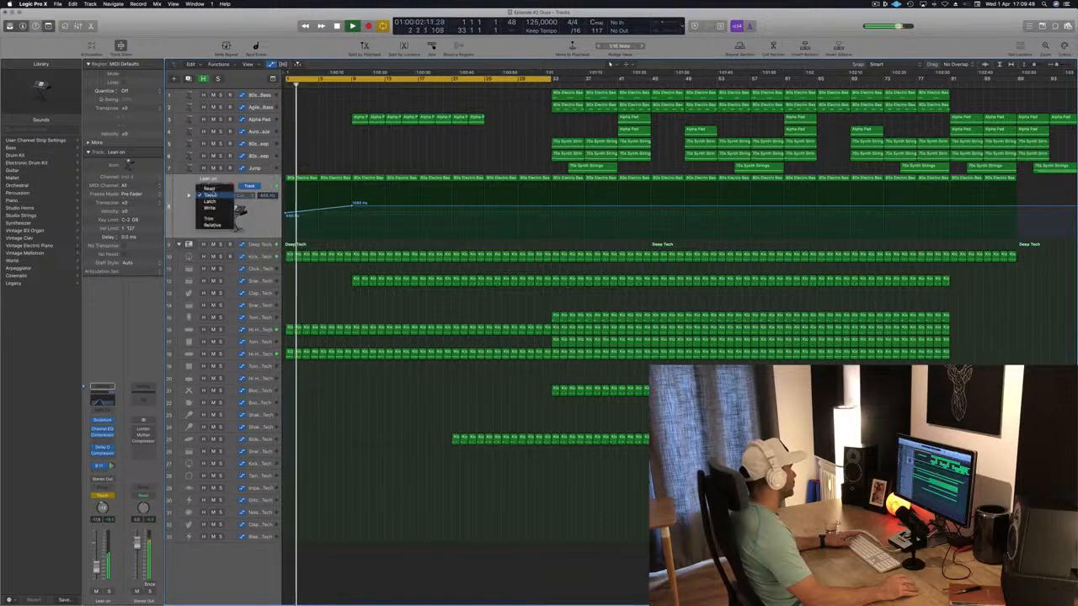
left_click(213, 189)
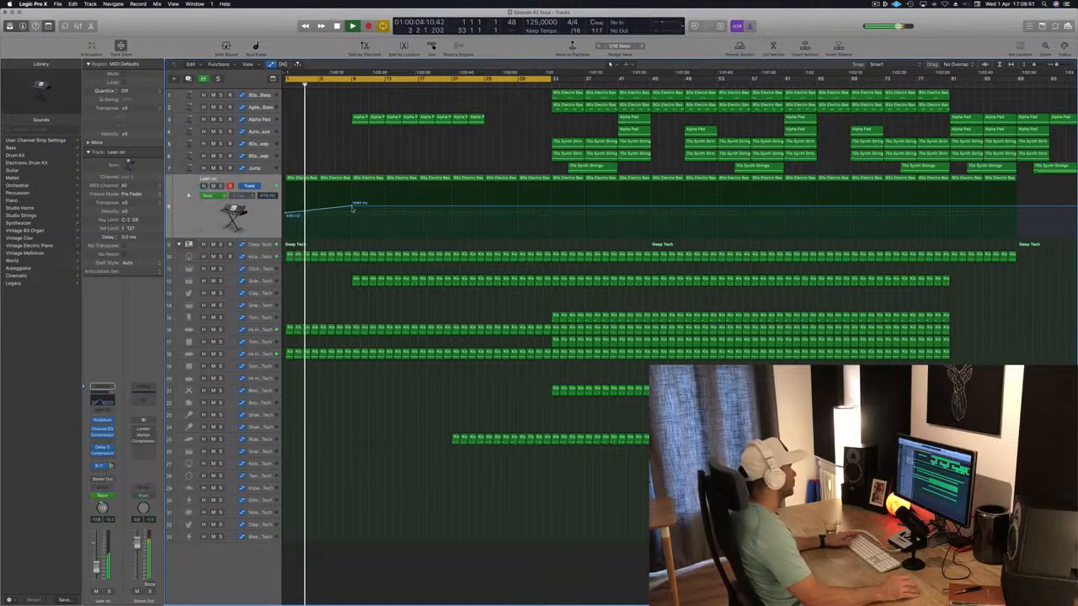
left_click_drag(352, 204, 352, 210)
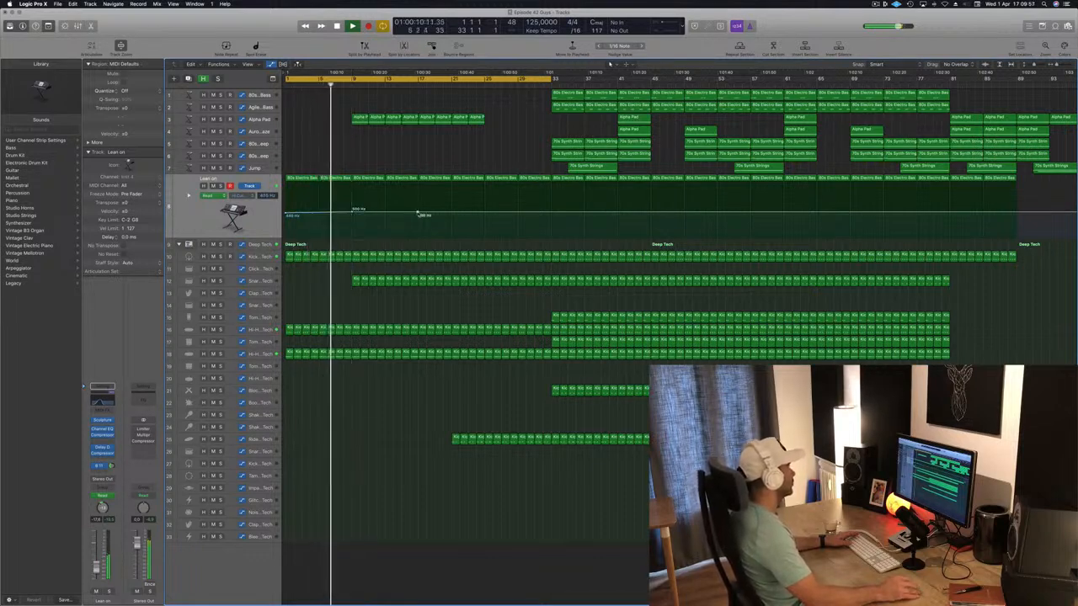
left_click_drag(418, 213, 418, 209)
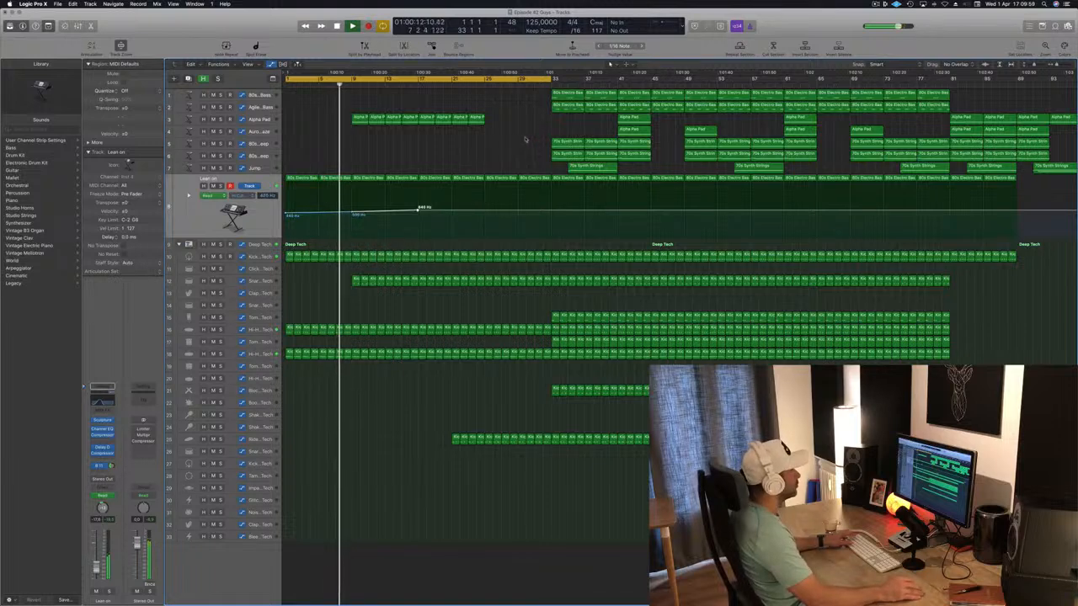
Move the 70s Synth Strings region on track 5 from bar 33 to bar 1, audition it and delete it.
left_click(568, 142)
left_click_drag(568, 143, 312, 143)
key("Return")
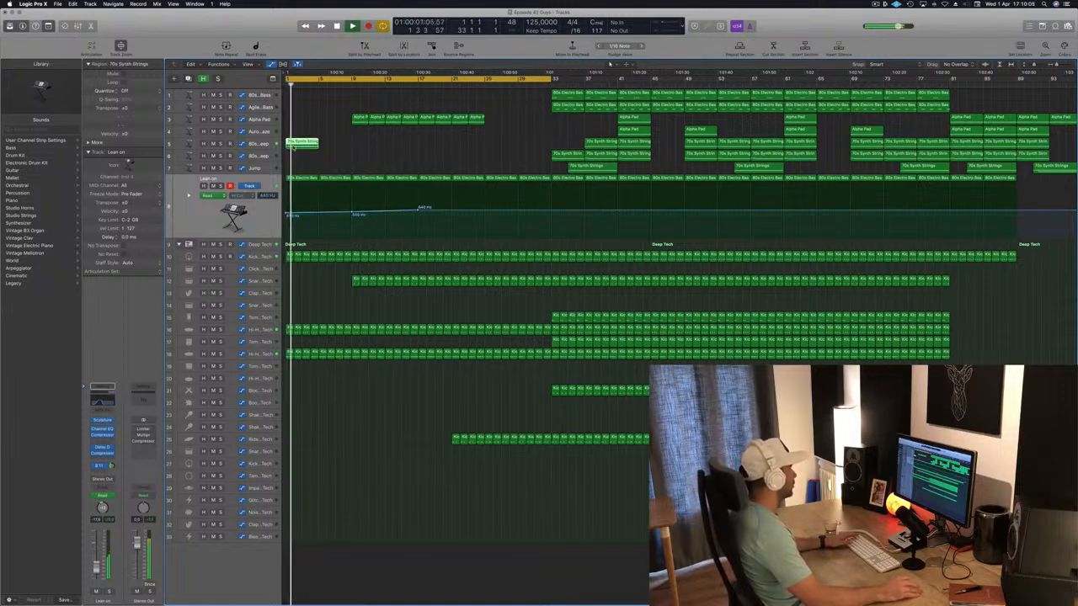
key("Delete")
key("Return")
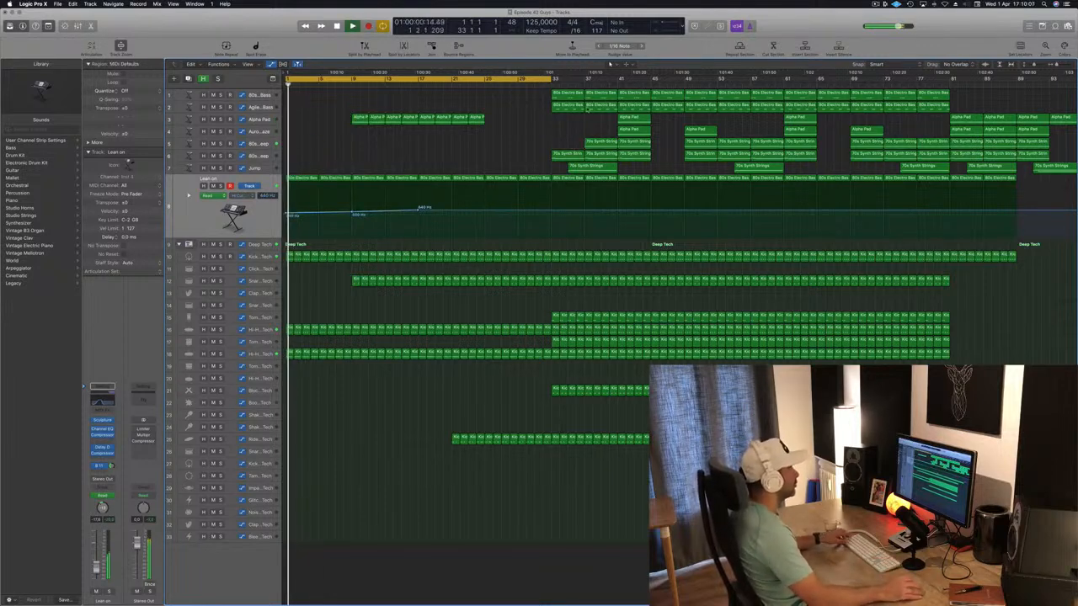
Copy the Alpha Pad region on track 4 from bar 41 to bar 1 and open the copy in the Piano Roll.
left_click_drag(644, 132, 303, 134)
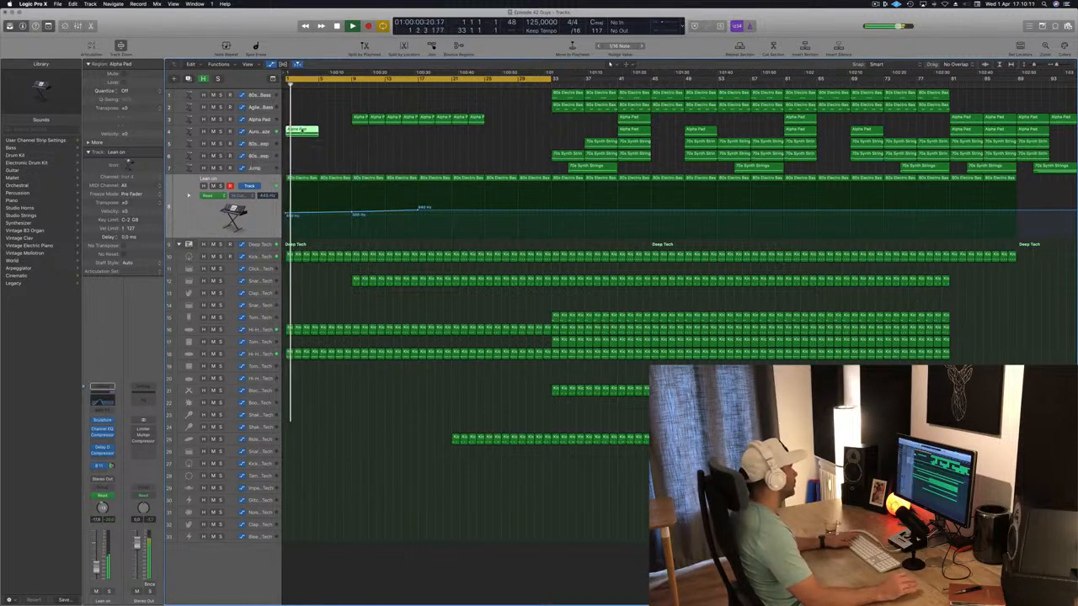
double_click(301, 131)
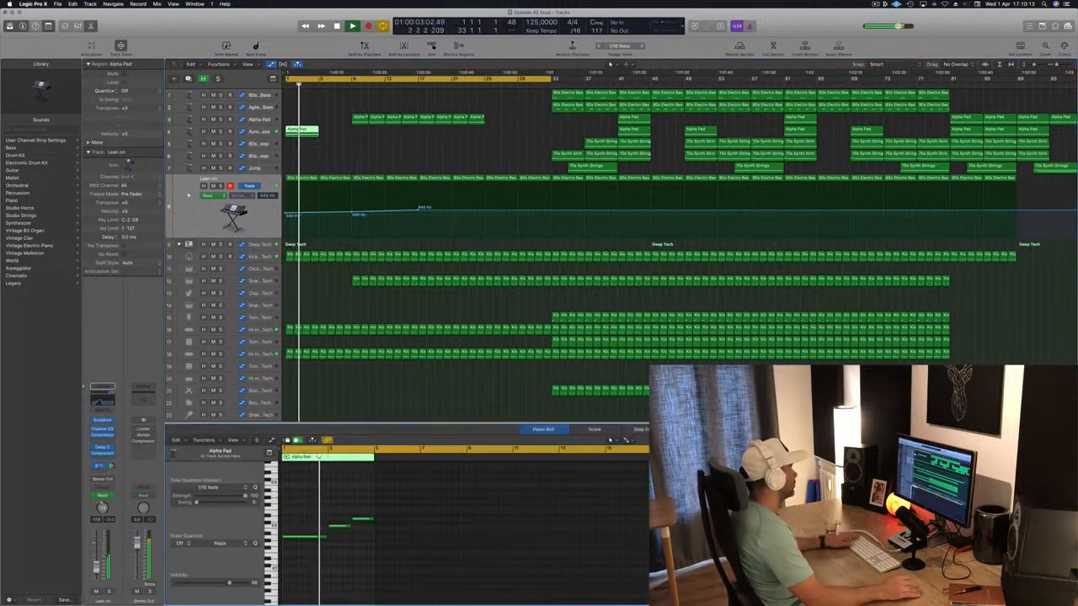
Split the intro Alpha Pad region on track 4 at bar 3 and delete its second half.
left_click_drag(319, 133, 302, 132)
left_click(309, 132)
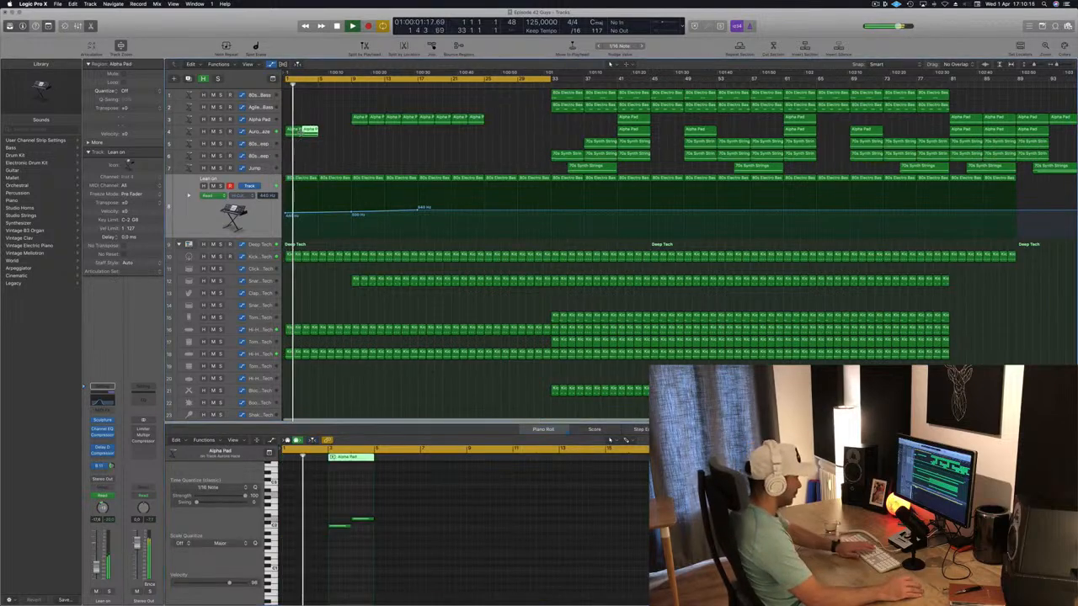
key("BackSpace")
Duplicate the Aurora Haze track for the bar 1 pad region and select the Panner variation in its Alchemy.
left_click(268, 133)
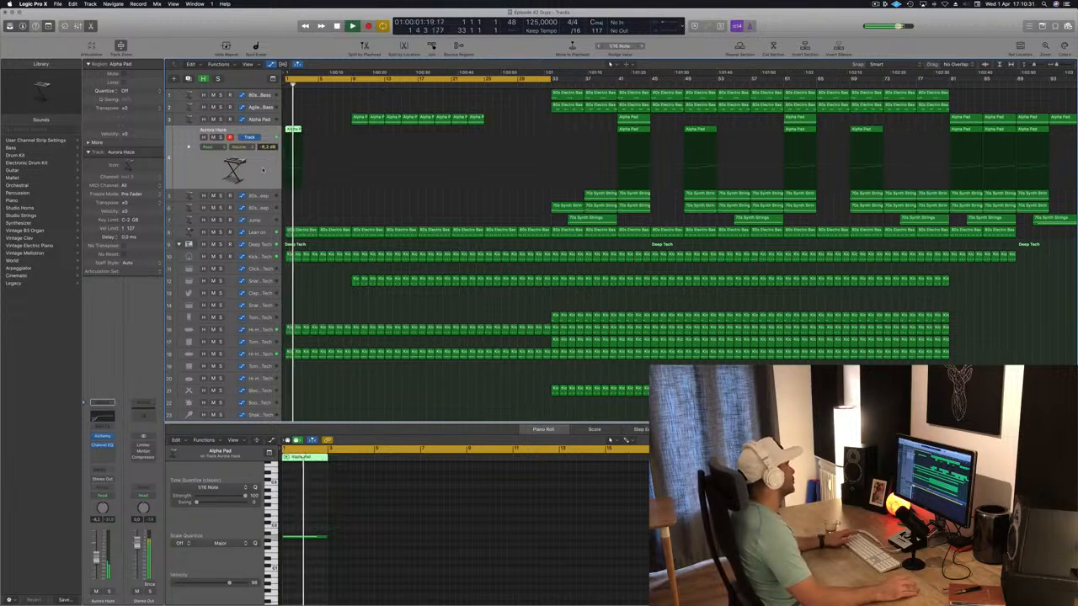
key("super+d")
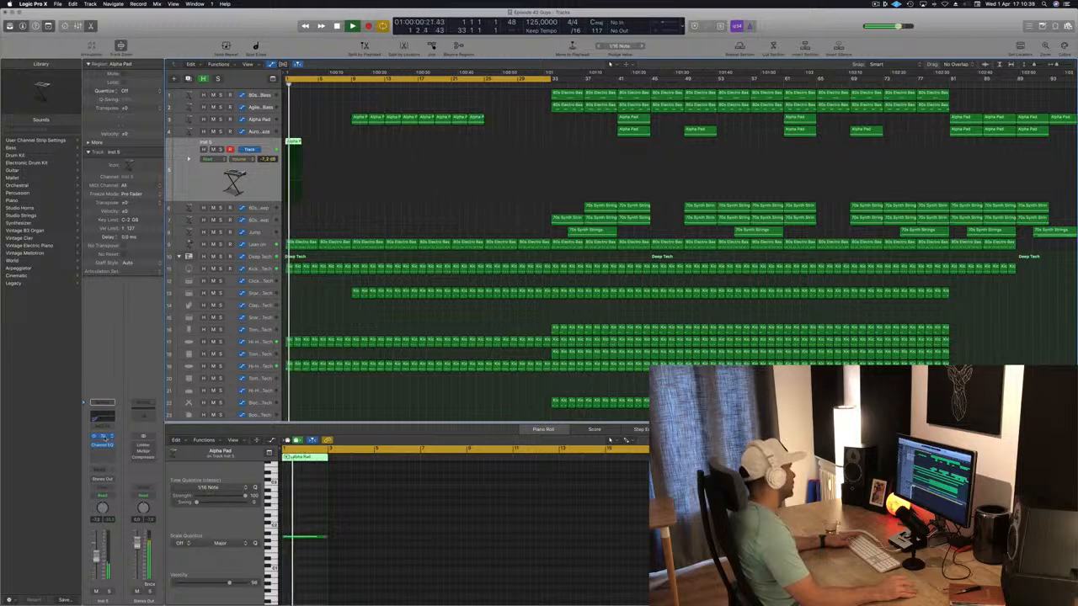
key("v")
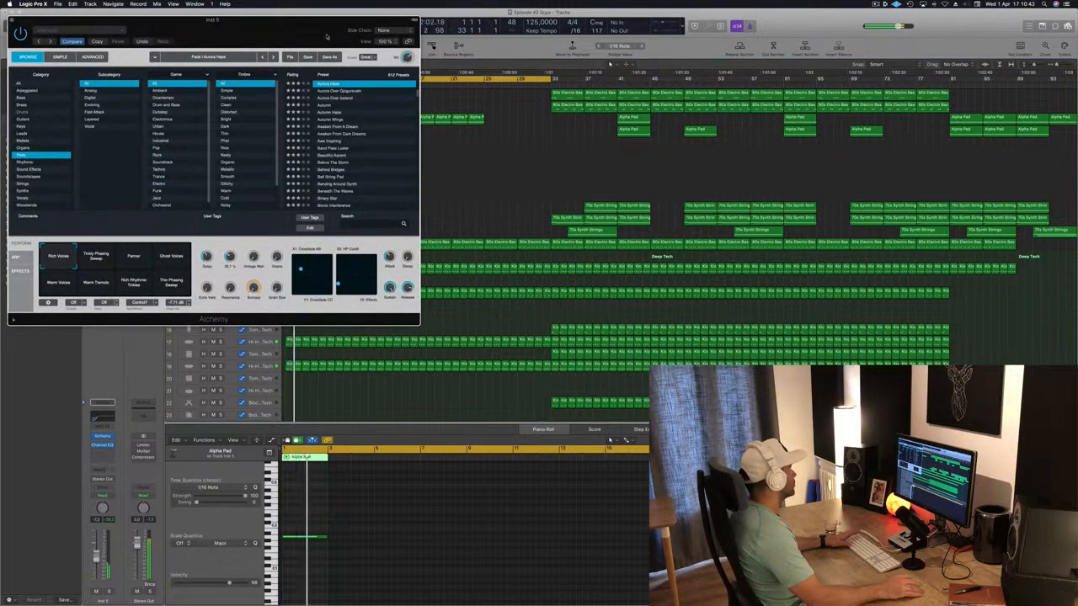
left_click_drag(312, 29, 718, 113)
left_click(540, 344)
key("space")
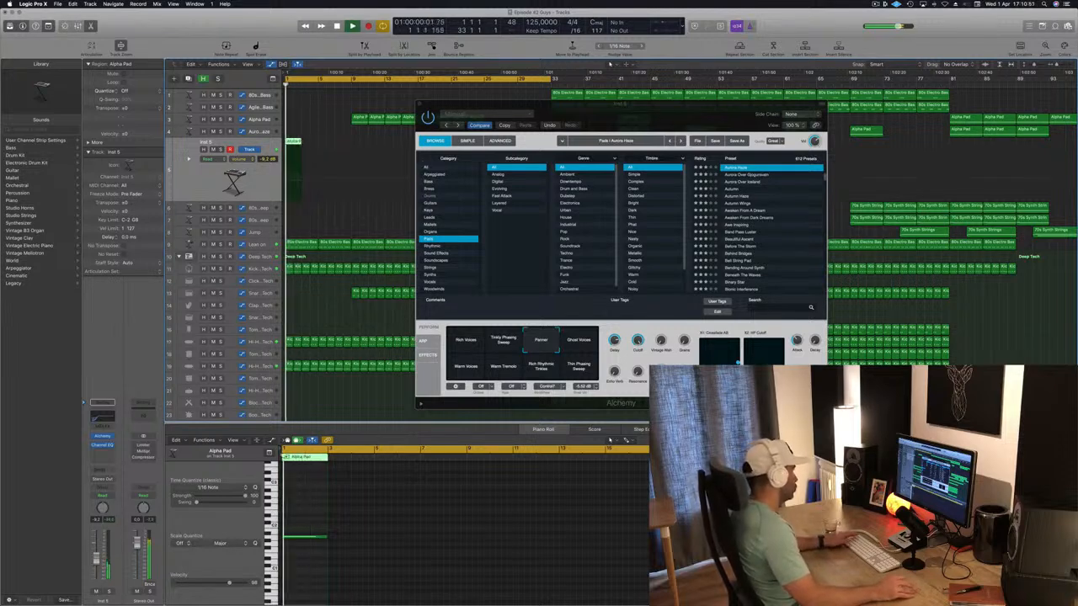
Shorten the note in the bar 1 Alpha Pad region to one bar and play it back.
left_click(319, 537)
left_click_drag(325, 537, 312, 538)
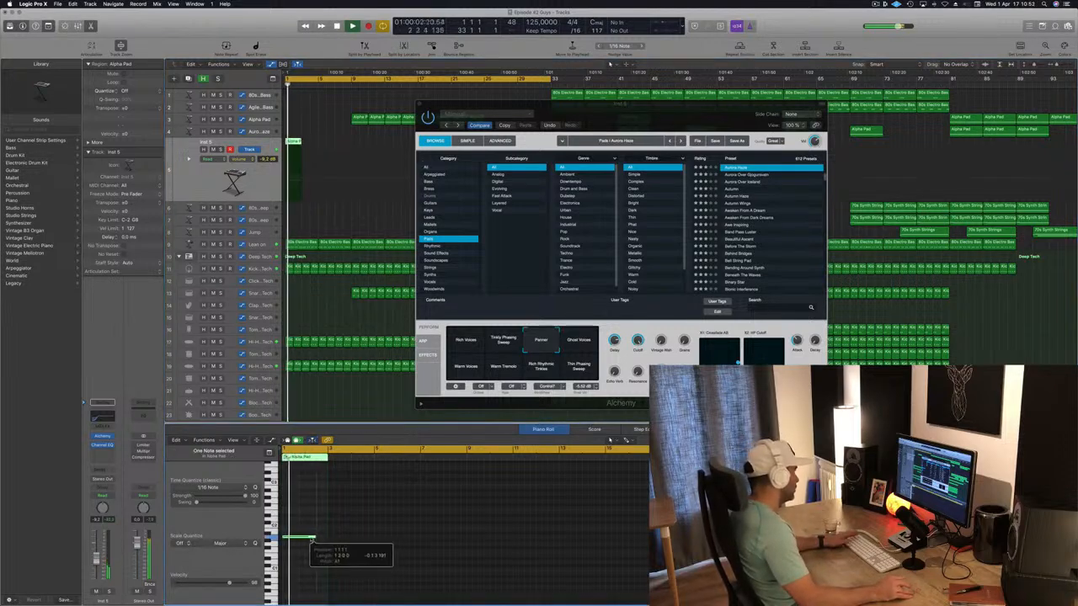
key("space")
key("Tab")
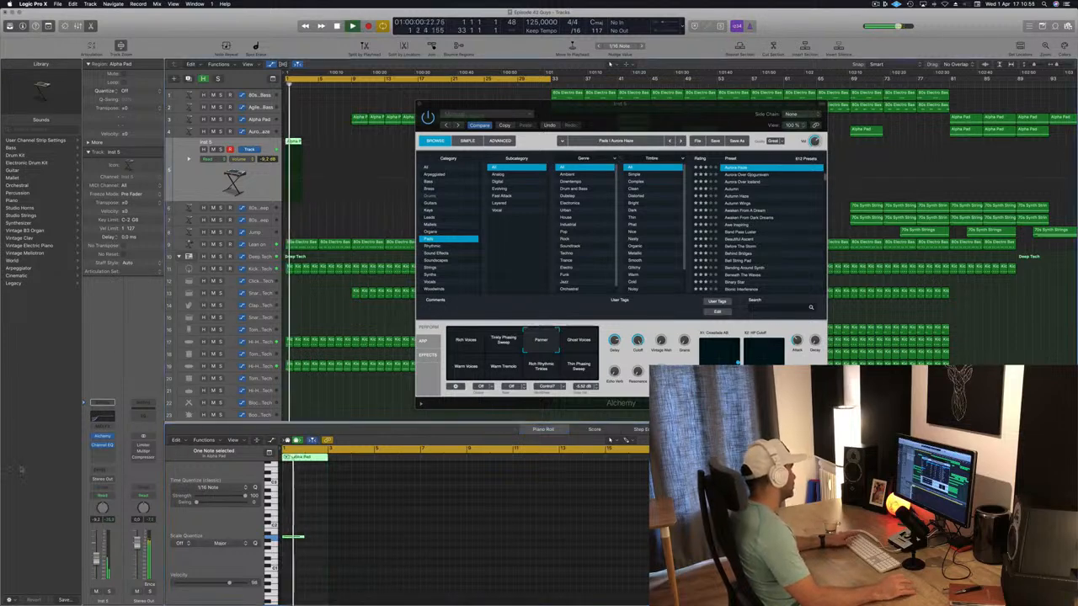
Add a send to Bus 3 on the Inst 5 channel strip.
left_click(99, 470)
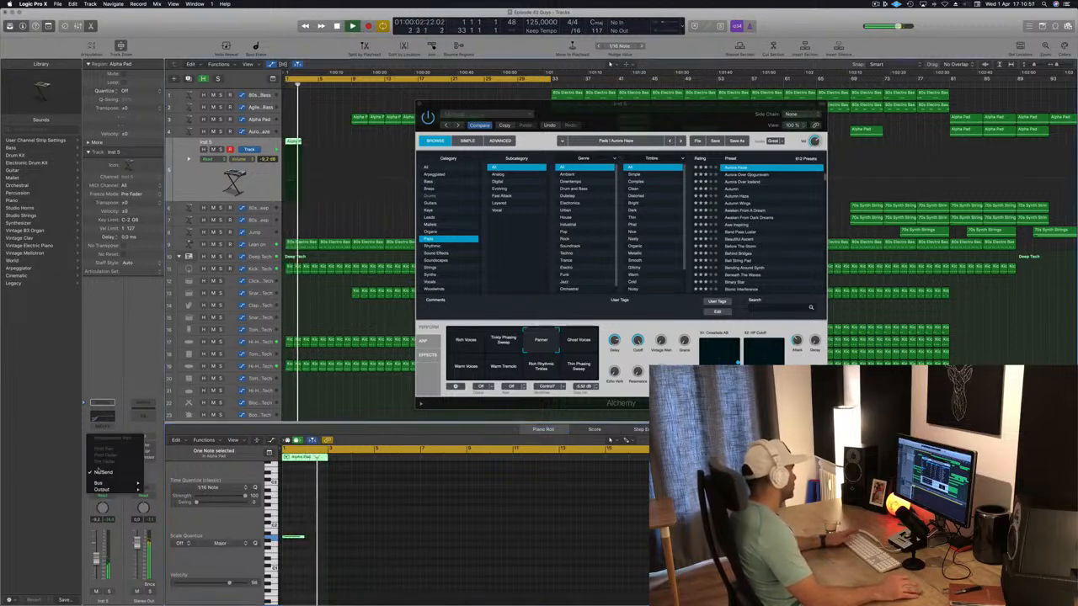
mouse_move(99, 483)
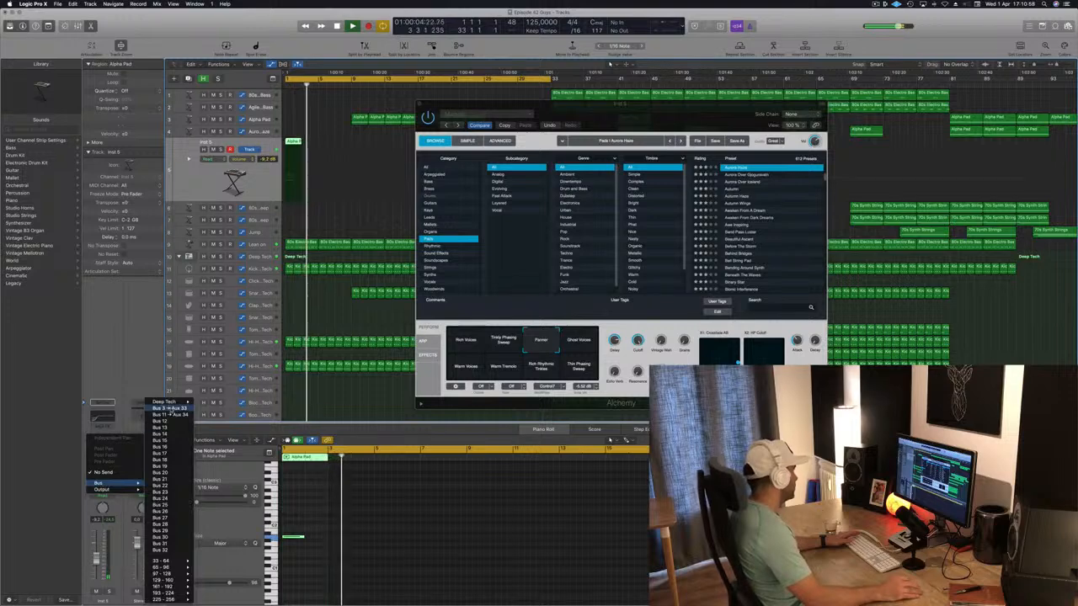
left_click(169, 408)
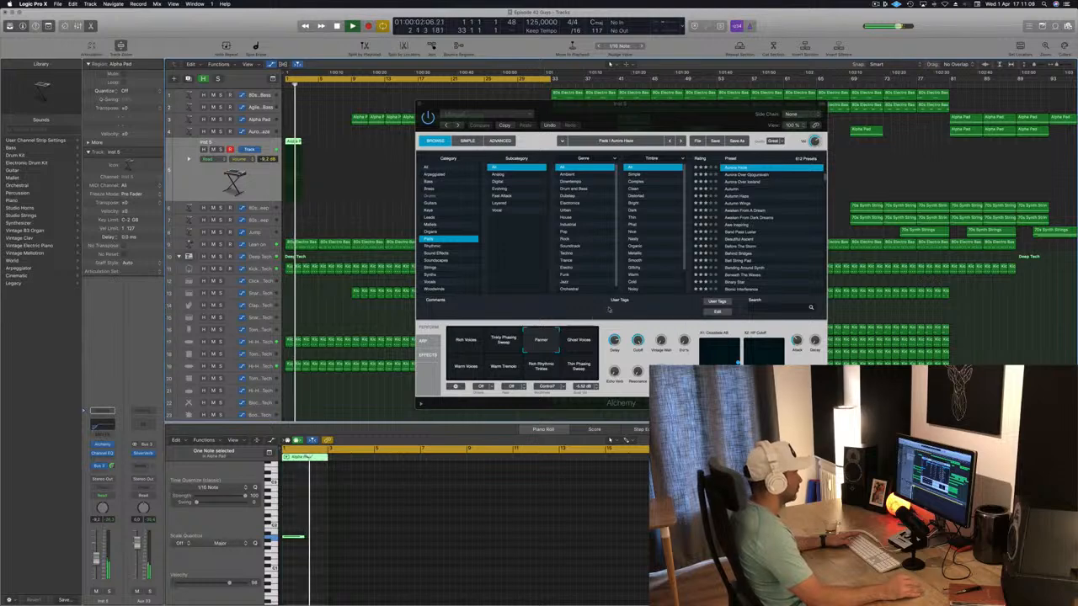
Audition Alchemy's Ghost Voices, Warm Voices, Warm Tremolo, Rich Rhythmic and both Phasing Sweep variations, and reselect Panner.
left_click(585, 346)
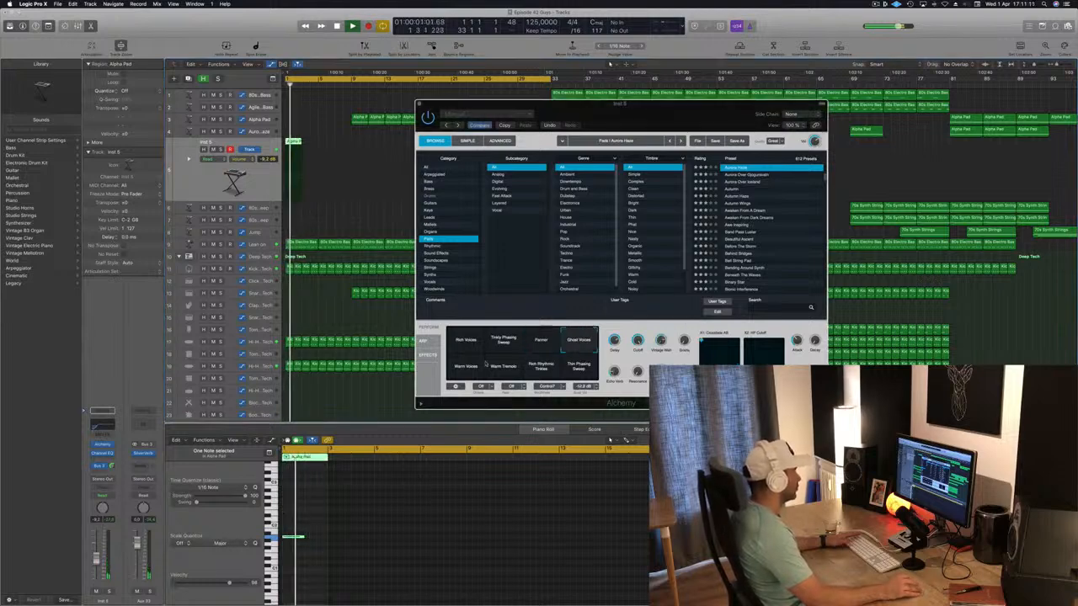
left_click(460, 370)
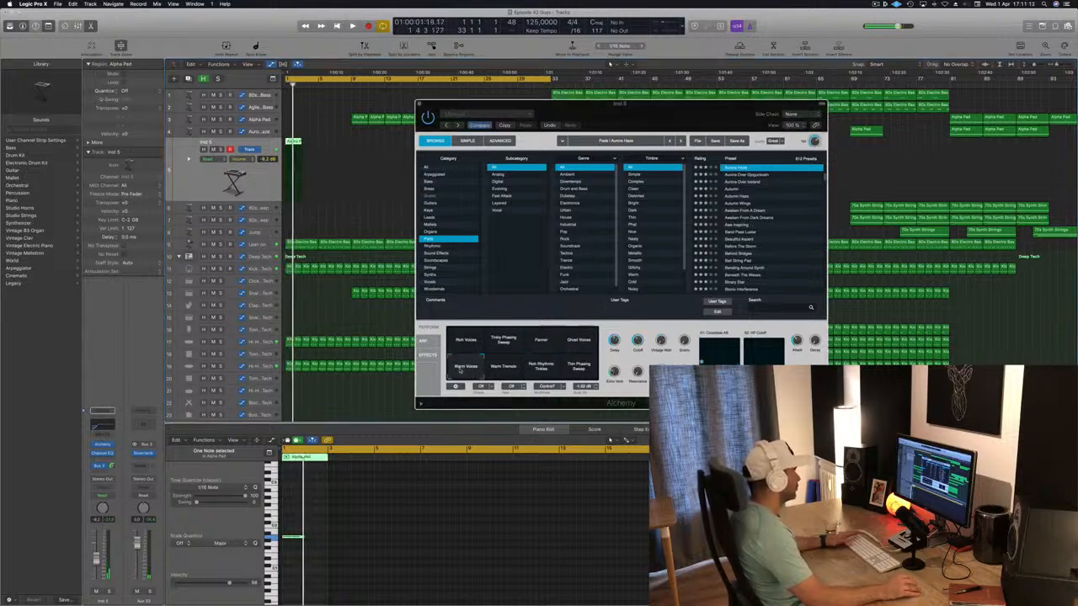
left_click(505, 369)
left_click(555, 375)
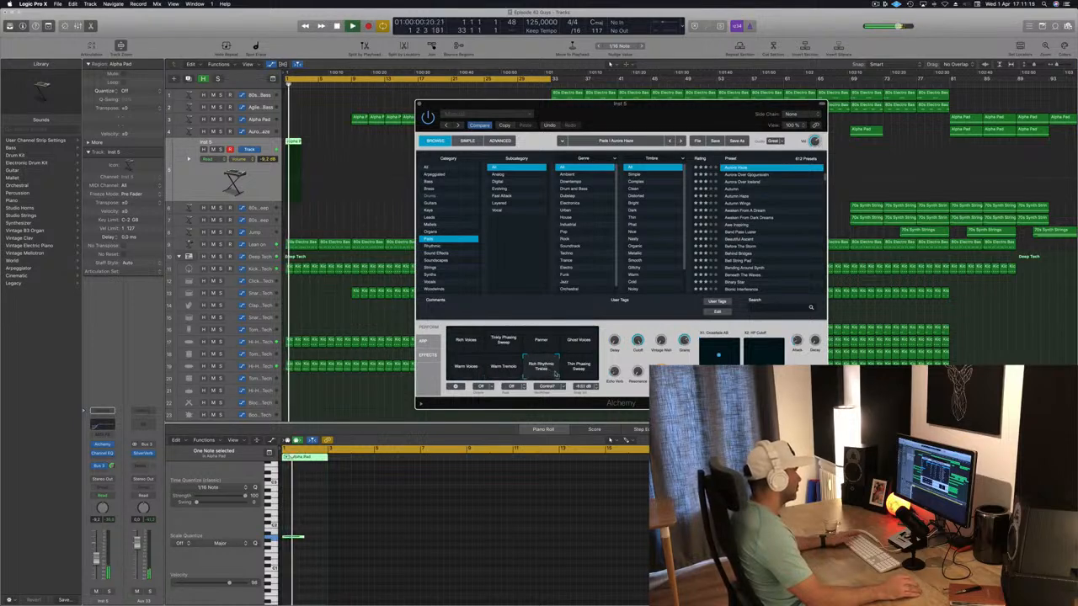
left_click(580, 372)
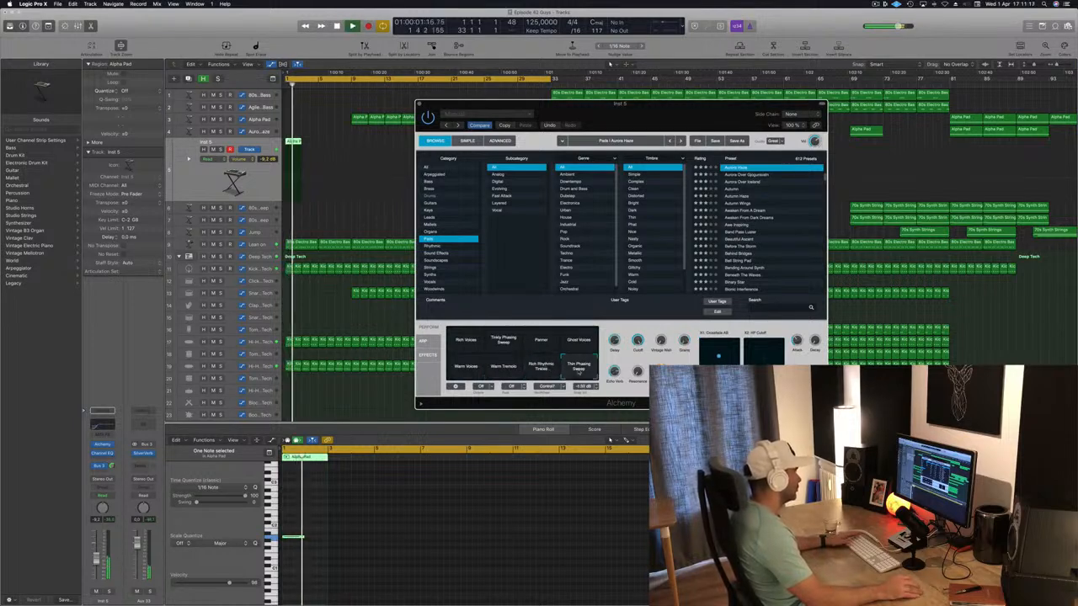
left_click(504, 342)
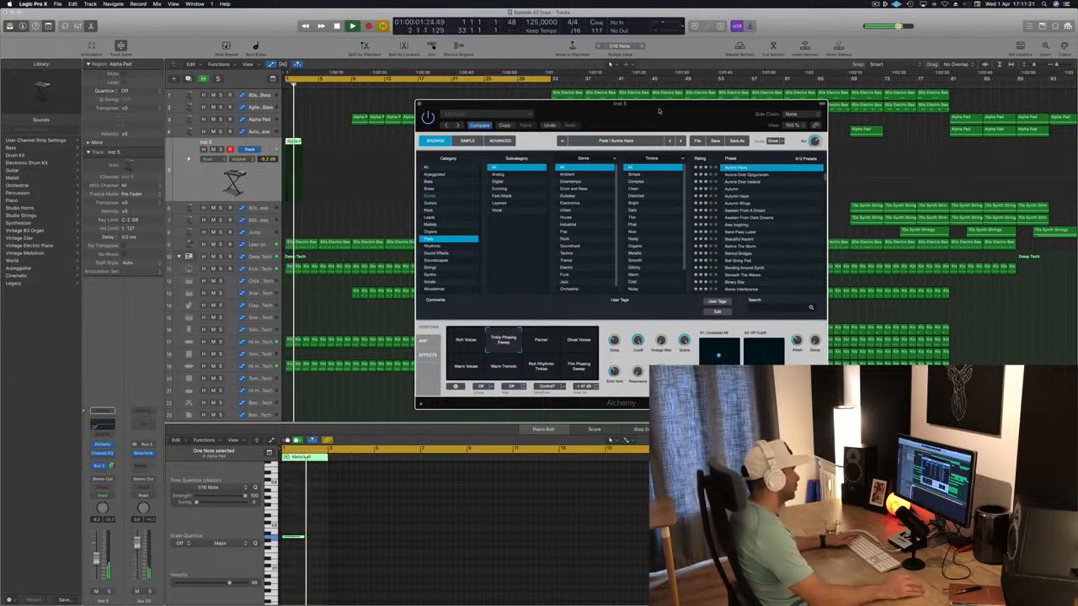
left_click(541, 342)
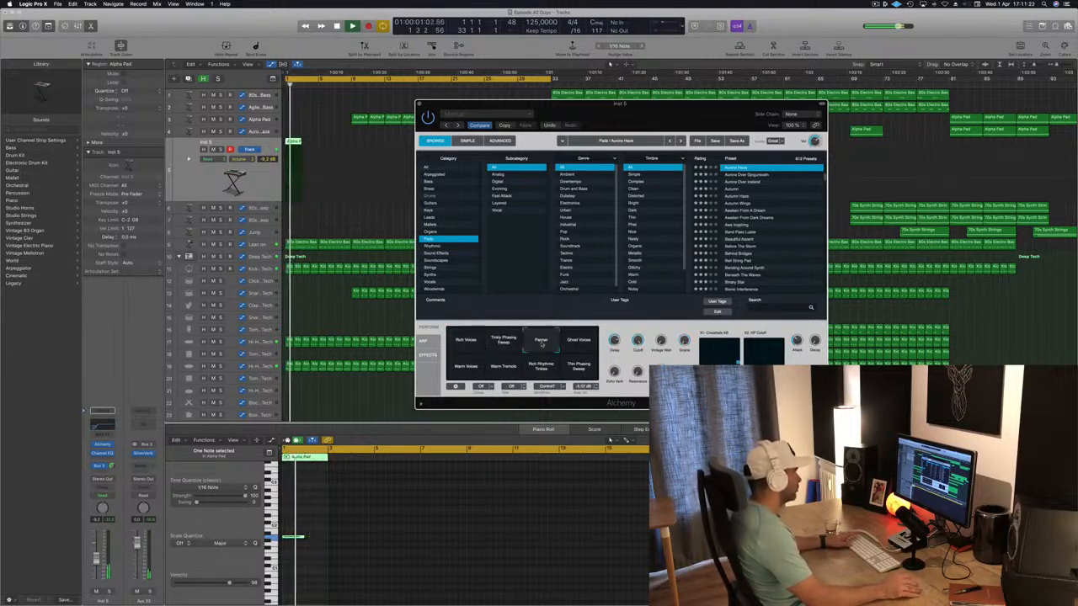
Close Alchemy, lower the Inst 5 volume to about -13.2 dB and play the intro from the start.
left_click_drag(619, 106, 518, 159)
left_click(319, 155)
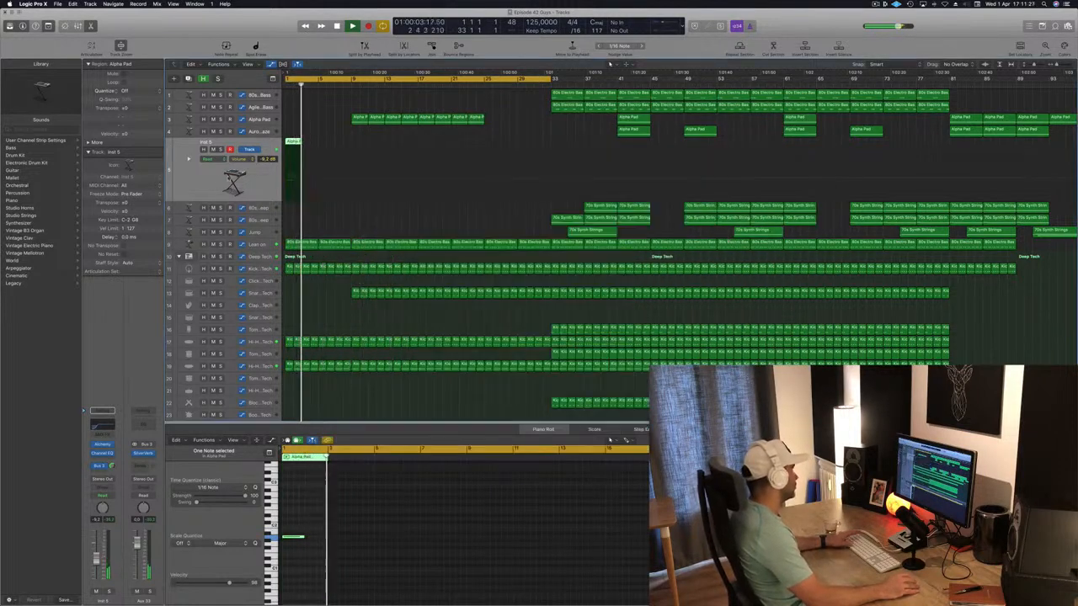
key("Return")
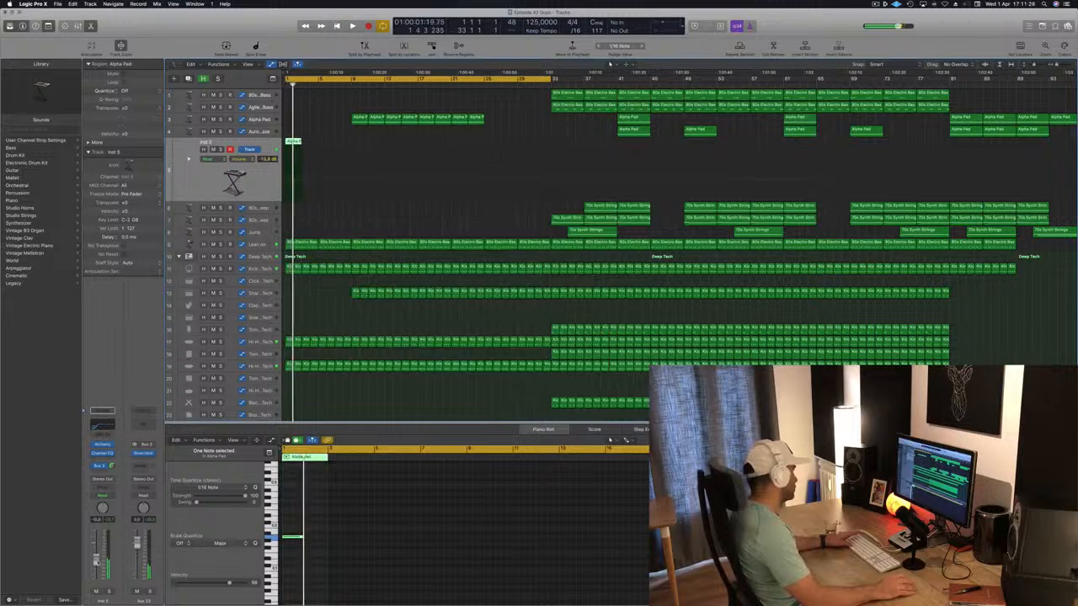
key("Return")
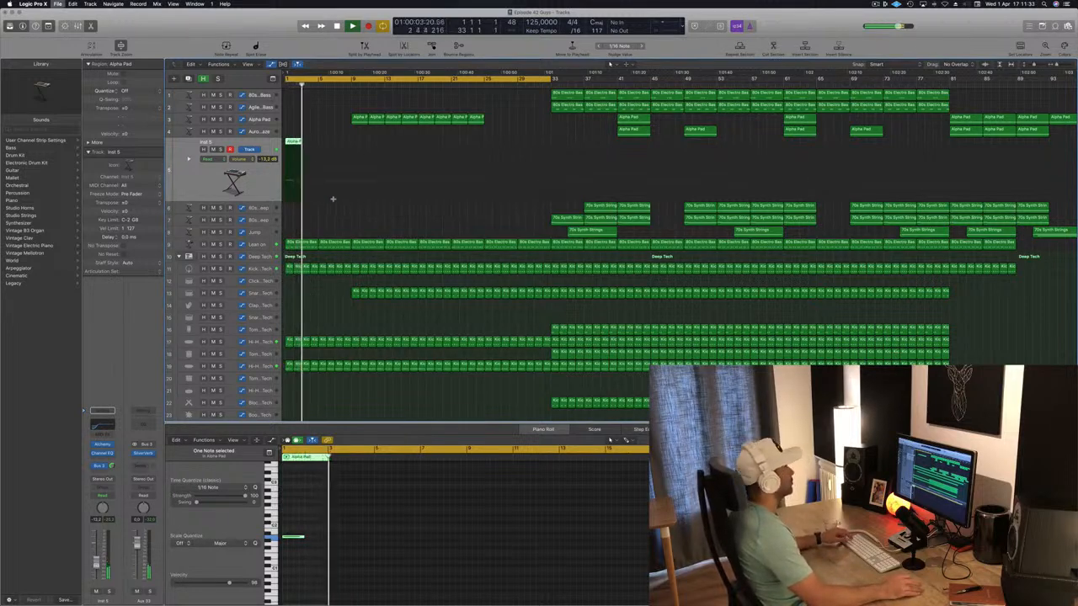
scroll(359, 209, "up", 2)
scroll(360, 219, "down", 4)
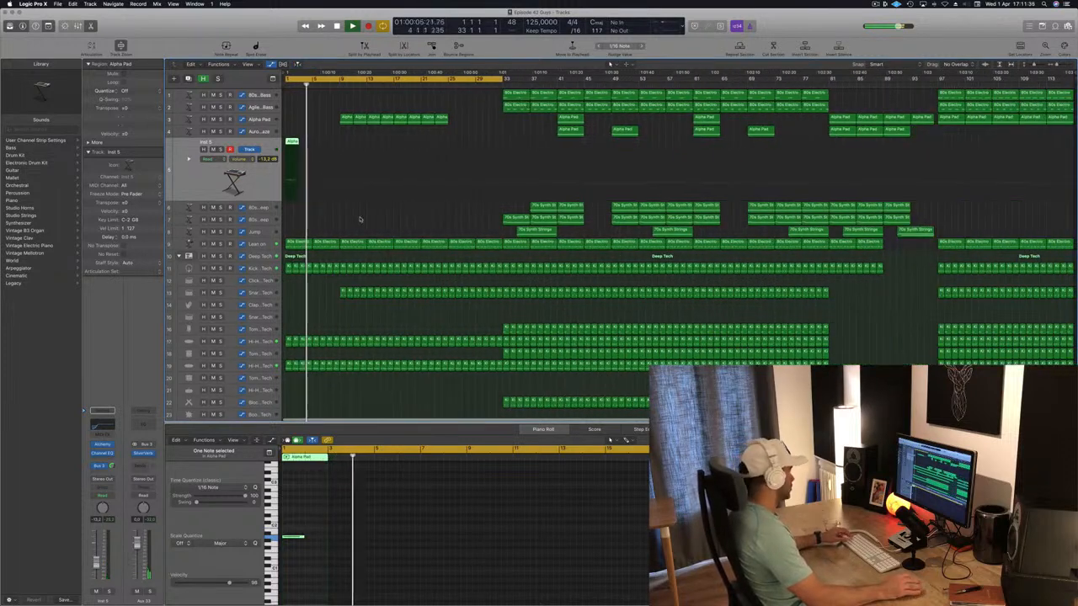
key("Return")
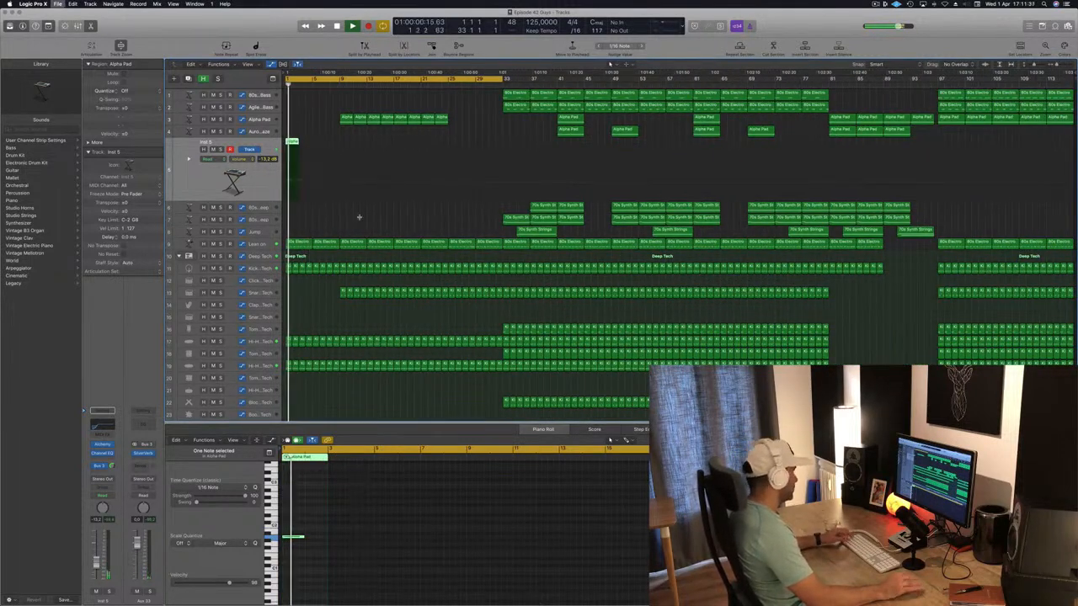
scroll(358, 218, "up", 2)
scroll(358, 228, "down", 2)
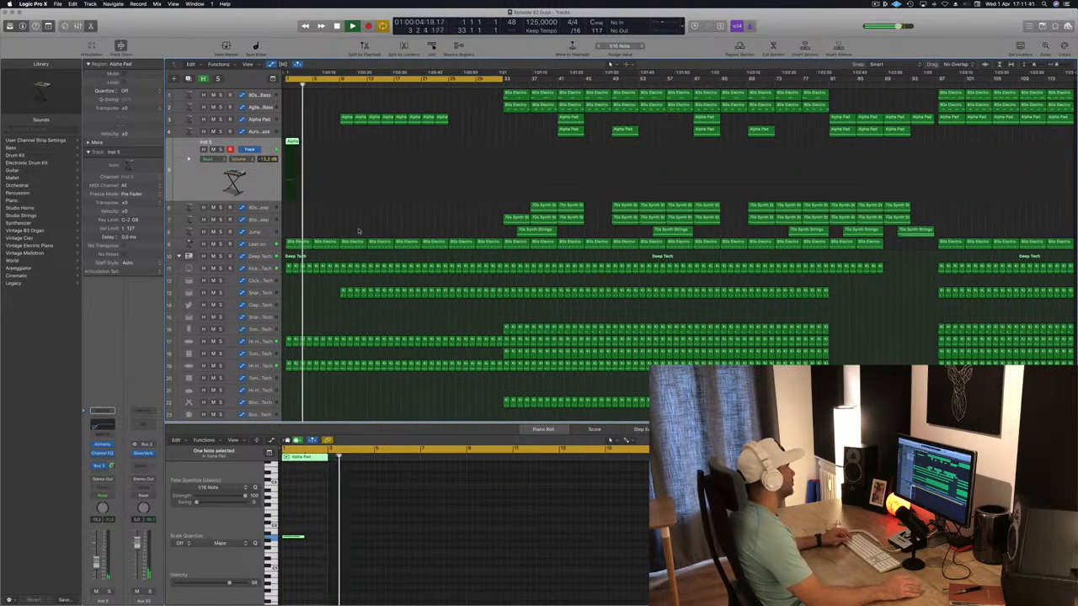
Reshape the Lean on high-cut automation so it peaks just before bar 9 and drops back at bar 9.
left_click(265, 245)
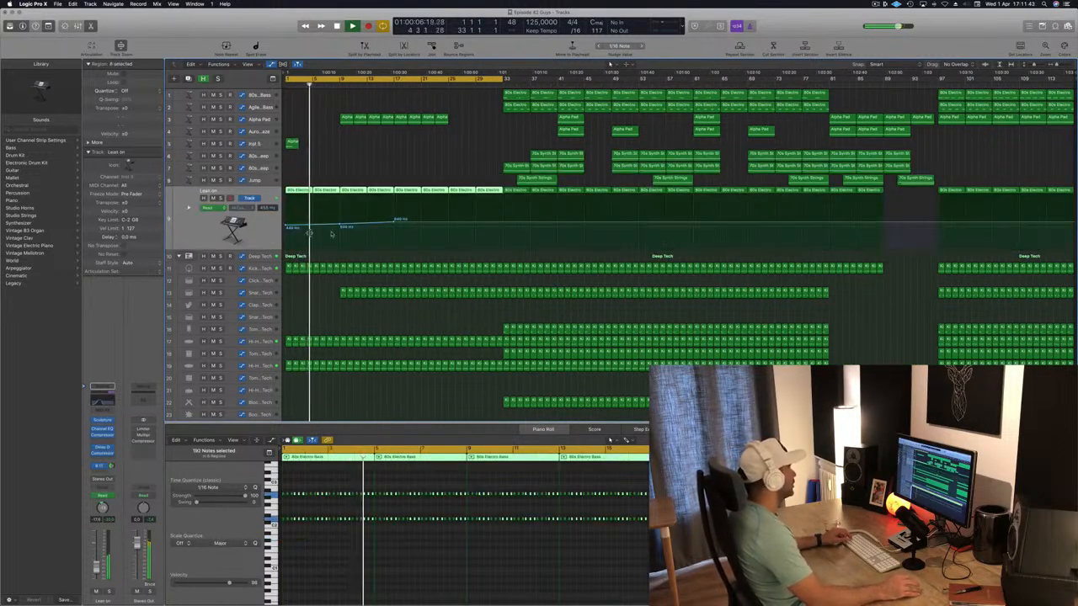
left_click_drag(339, 225, 341, 226)
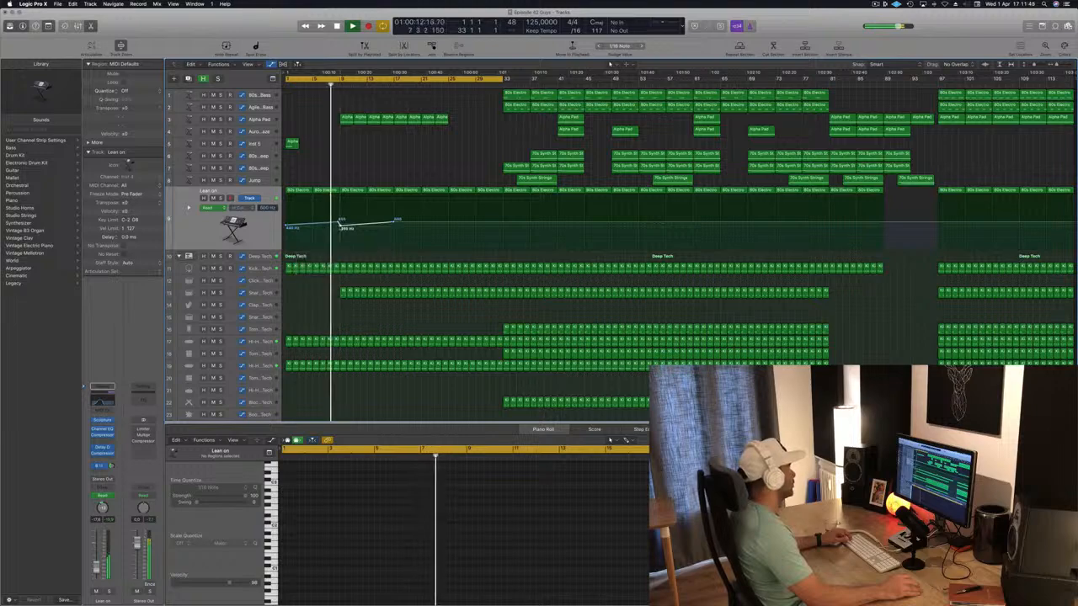
scroll(353, 269, "up", 5)
scroll(353, 268, "down", 1)
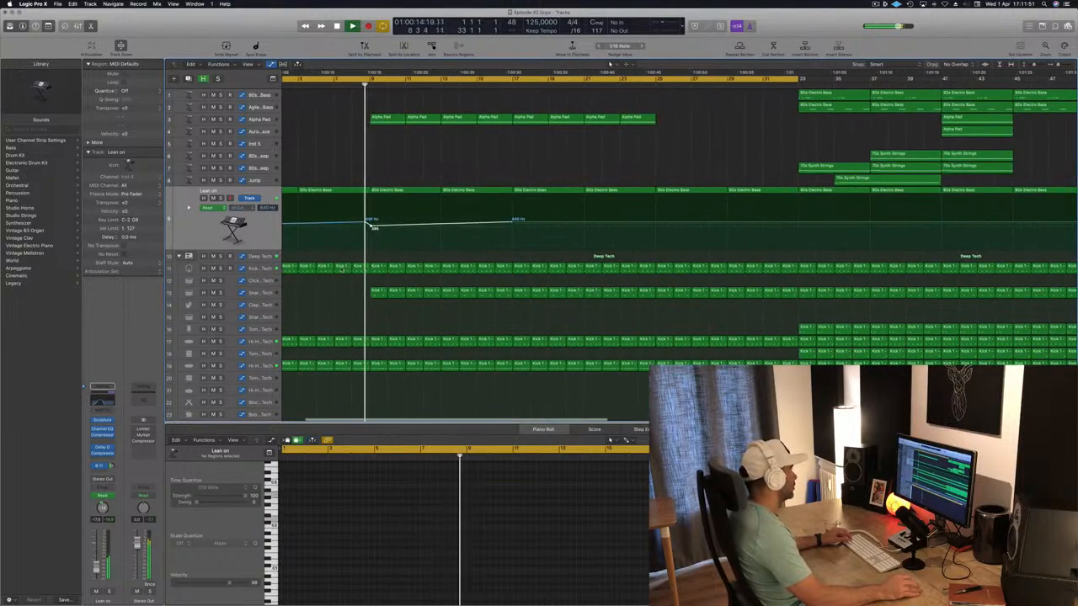
scroll(396, 214, "down", 2)
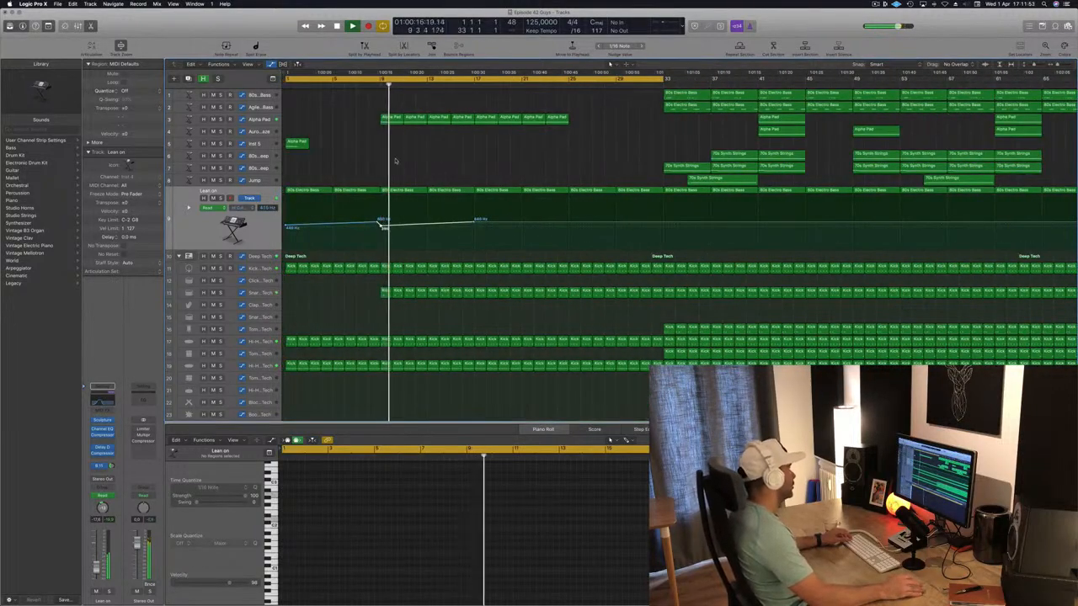
key("Return")
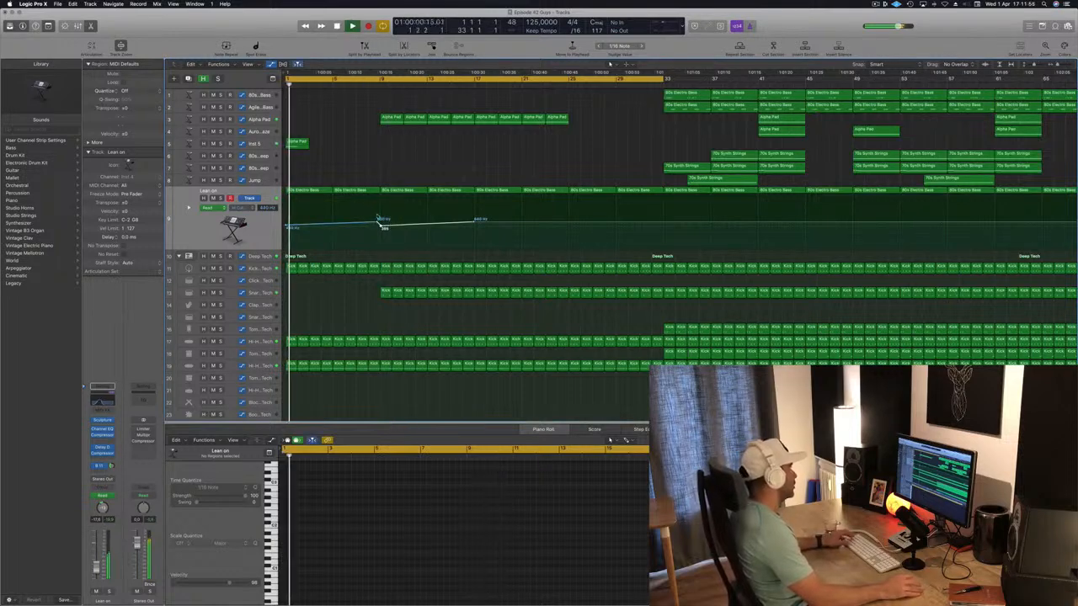
left_click_drag(380, 223, 380, 227)
Duplicate the Inst 5 track and copy its Alpha Pad region to bar 9 on the new track.
left_click(257, 144)
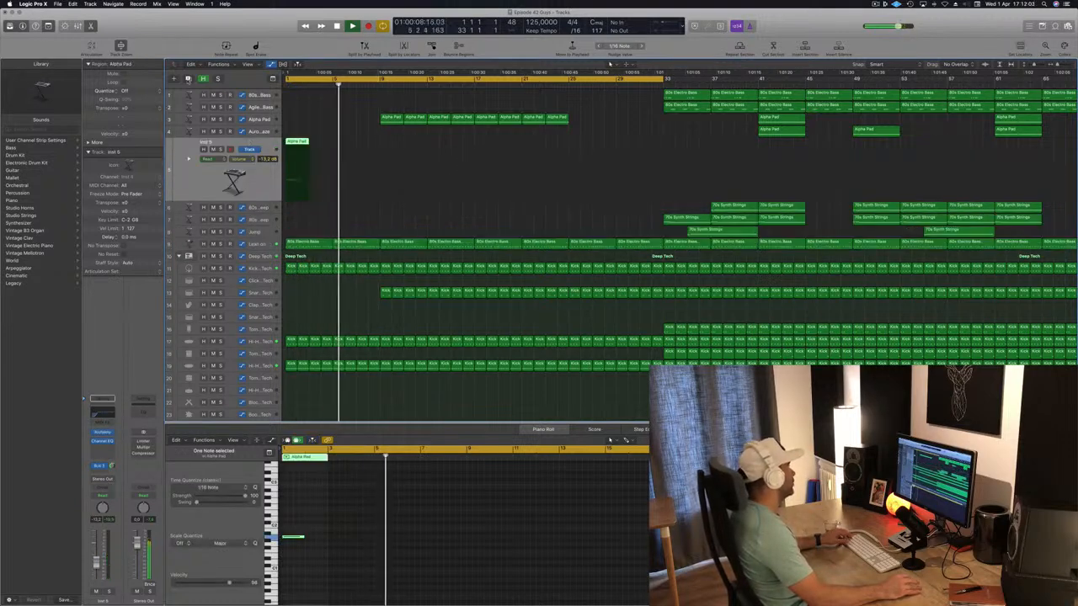
key("super+d")
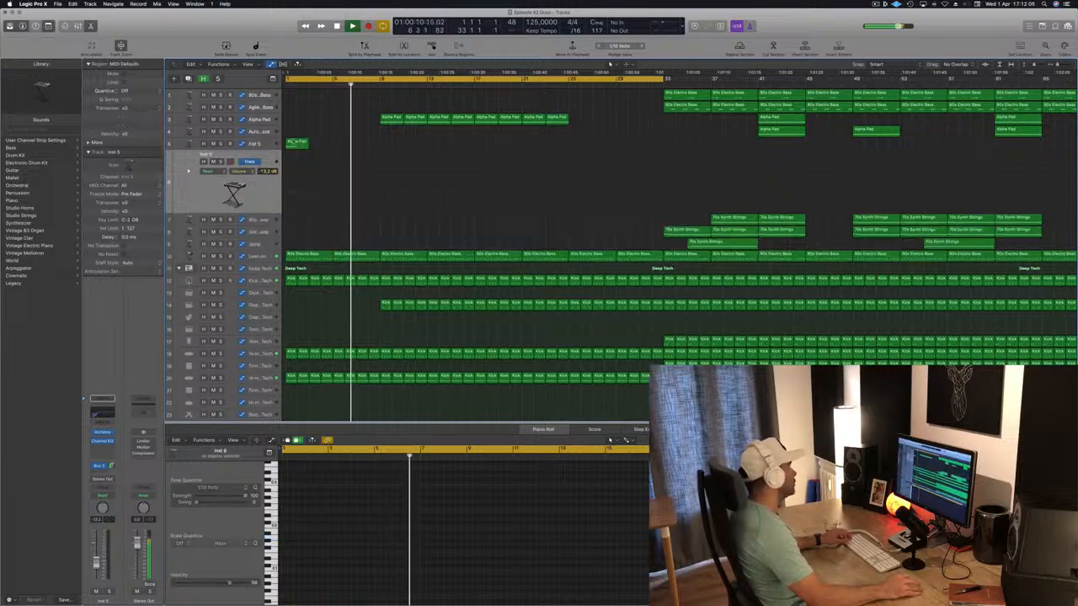
left_click_drag(294, 143, 390, 167)
Open Alchemy on Inst 6, choose the Thin Phasing Sweep variation and play it from bar 9.
left_click(102, 431)
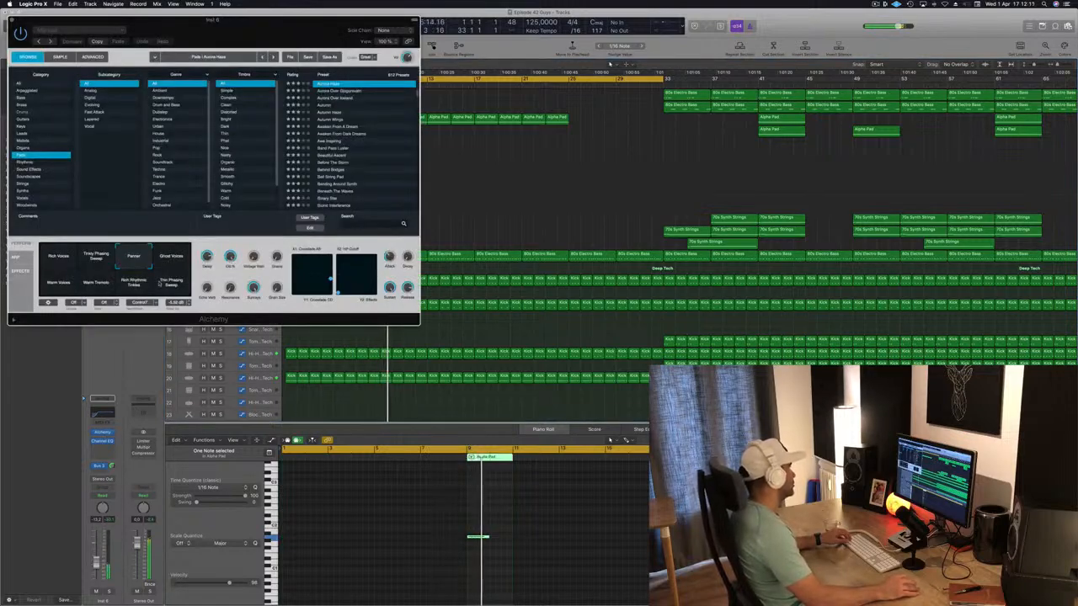
left_click(171, 282)
left_click_drag(290, 21, 756, 92)
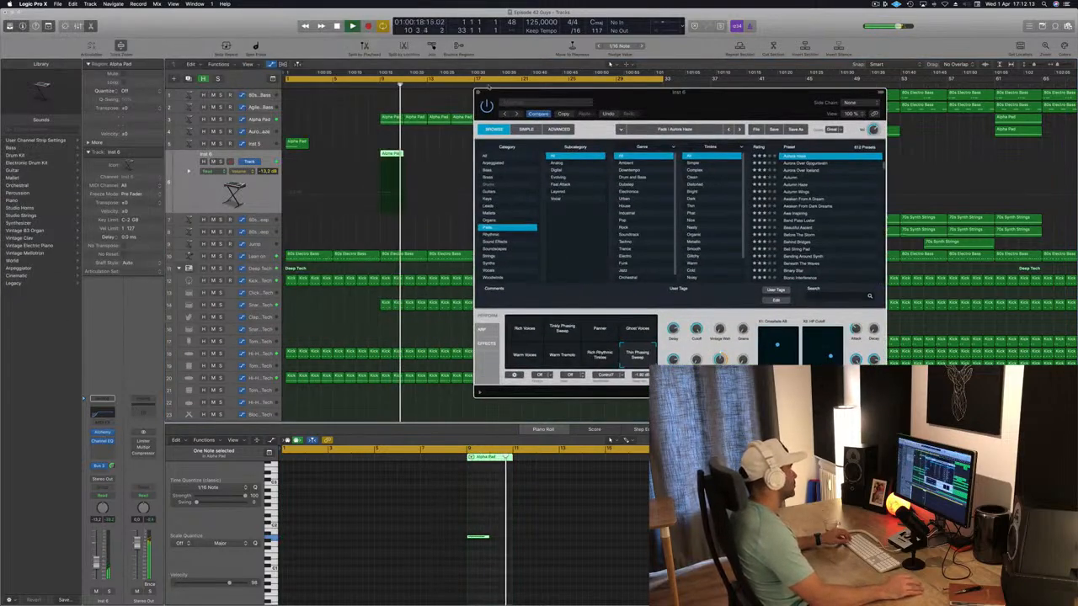
left_click(377, 83)
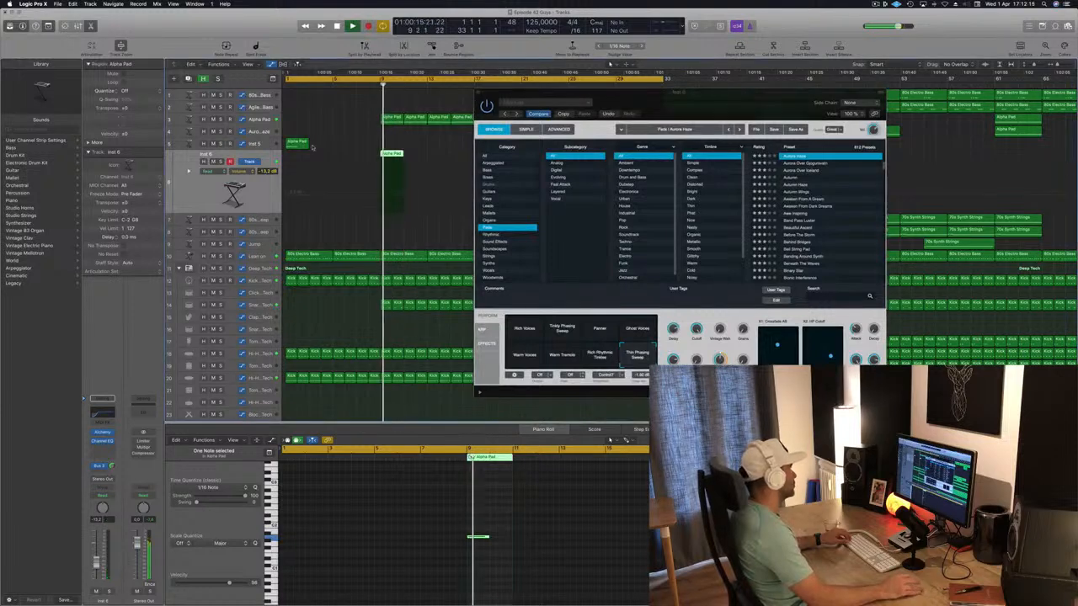
left_click_drag(500, 98, 346, 223)
Audition Alchemy's Rich Rhythmic Tinkles and Warm Tremolo variations from bar 9, and reselect Thin Phasing Sweep.
left_click(454, 477)
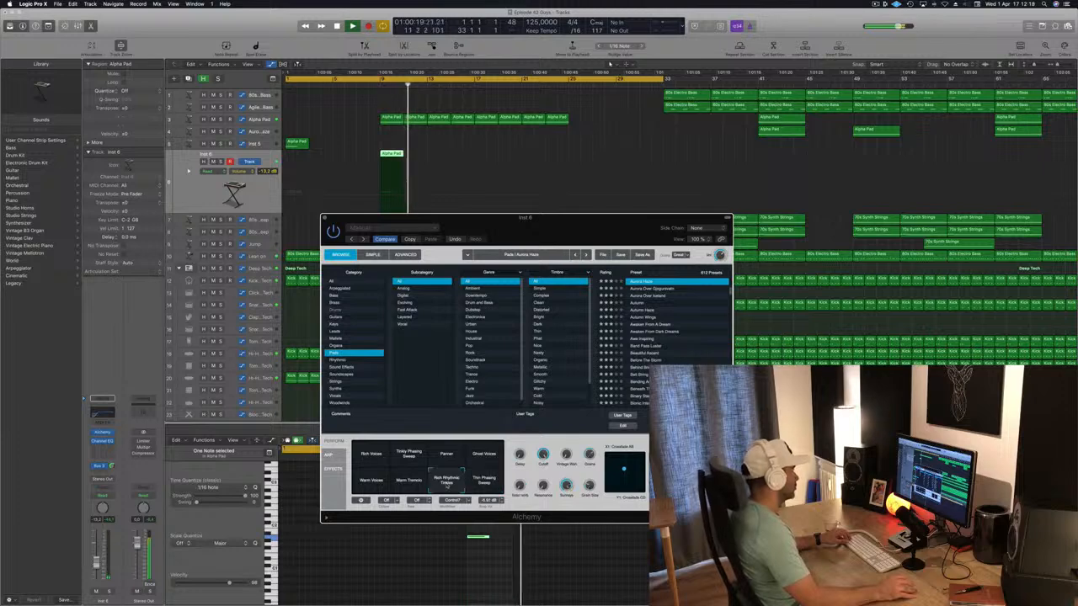
left_click(378, 86)
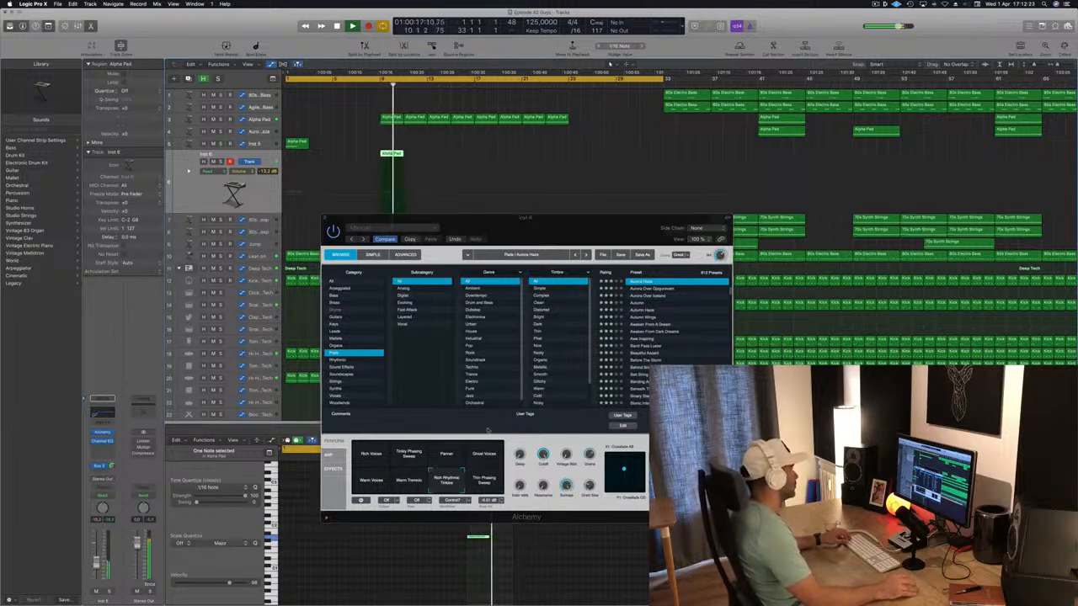
left_click(406, 479)
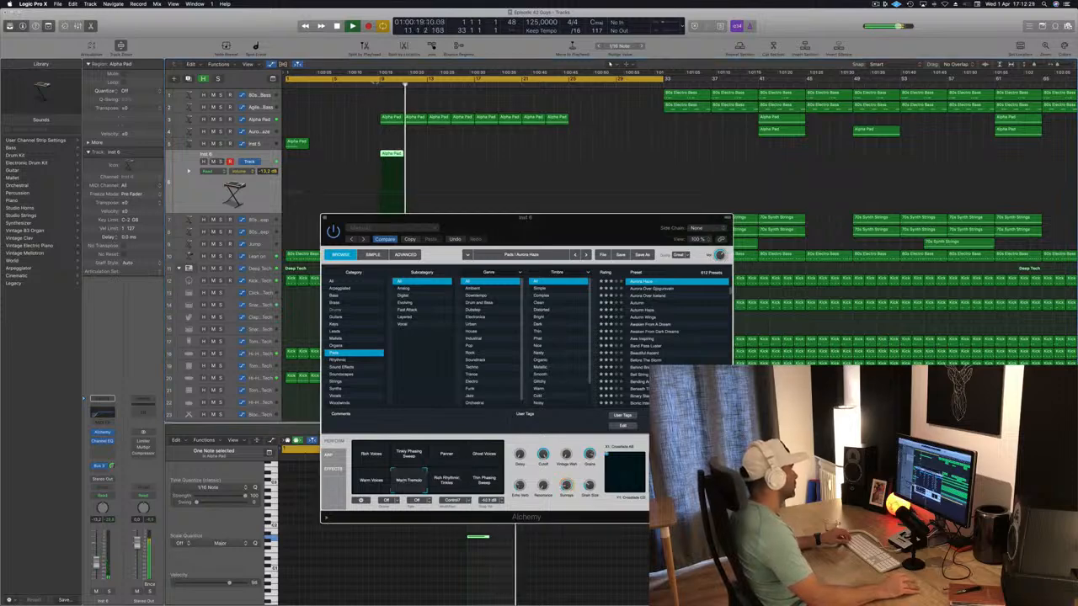
left_click(375, 82)
left_click(492, 490)
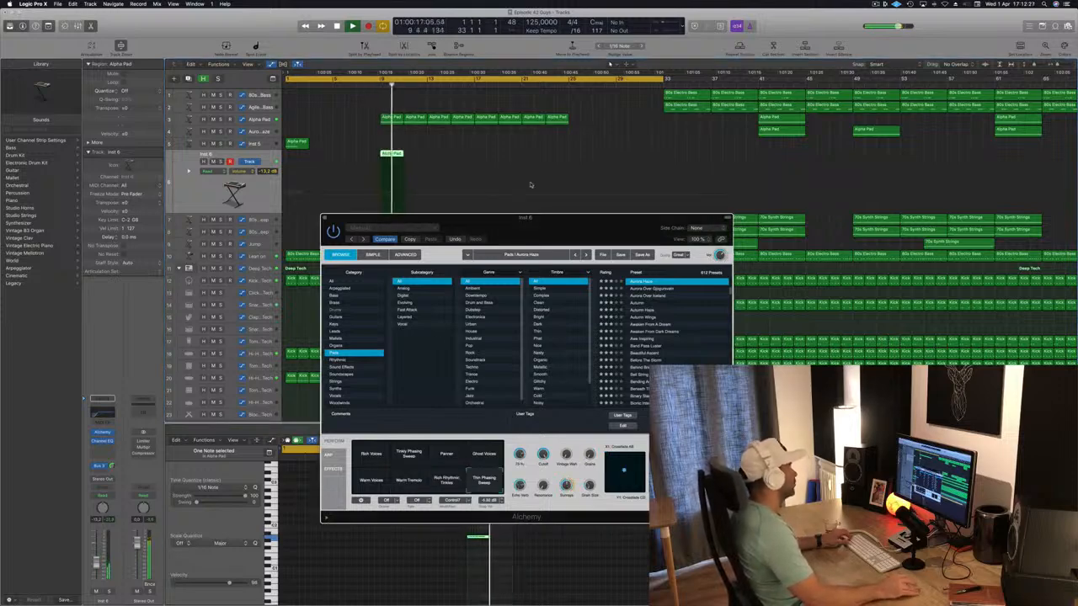
left_click(376, 82)
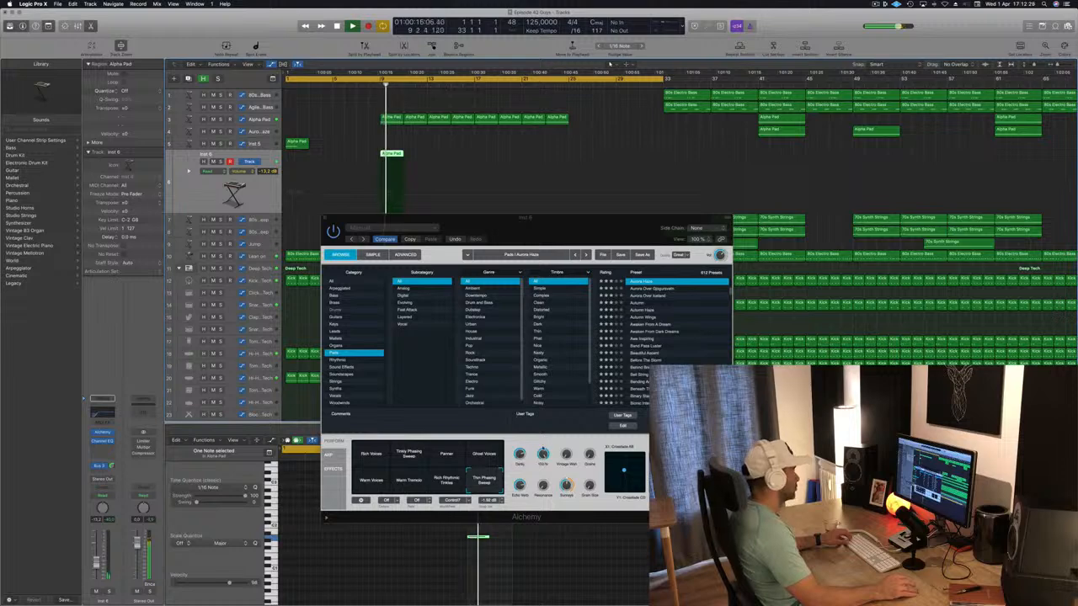
Close Alchemy and set the Inst 6 volume to about -6.4 dB while playing from bar 9.
left_click(324, 219)
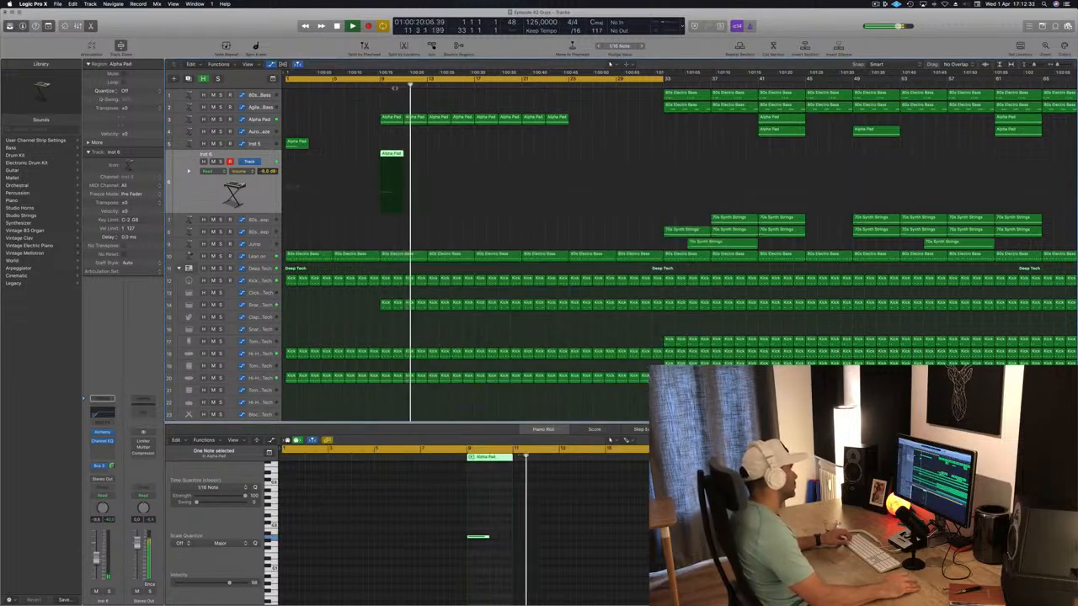
left_click(376, 86)
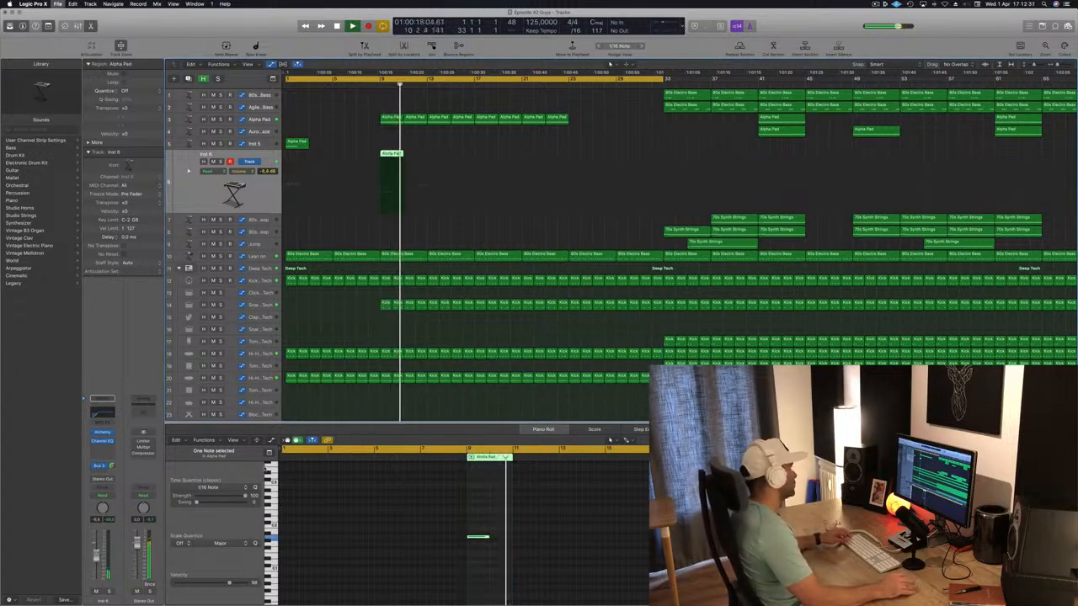
scroll(319, 236, "left", 3)
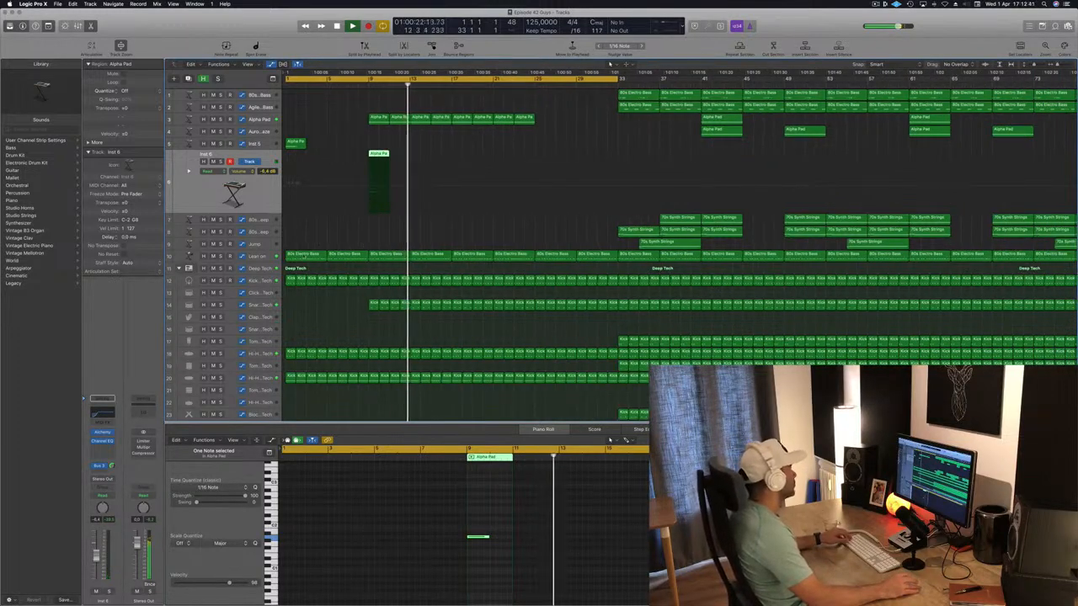
Rework the last notes of the Kick 1 - Deep Tech region at bar 16 into a syncopated kick fill.
left_click(259, 255)
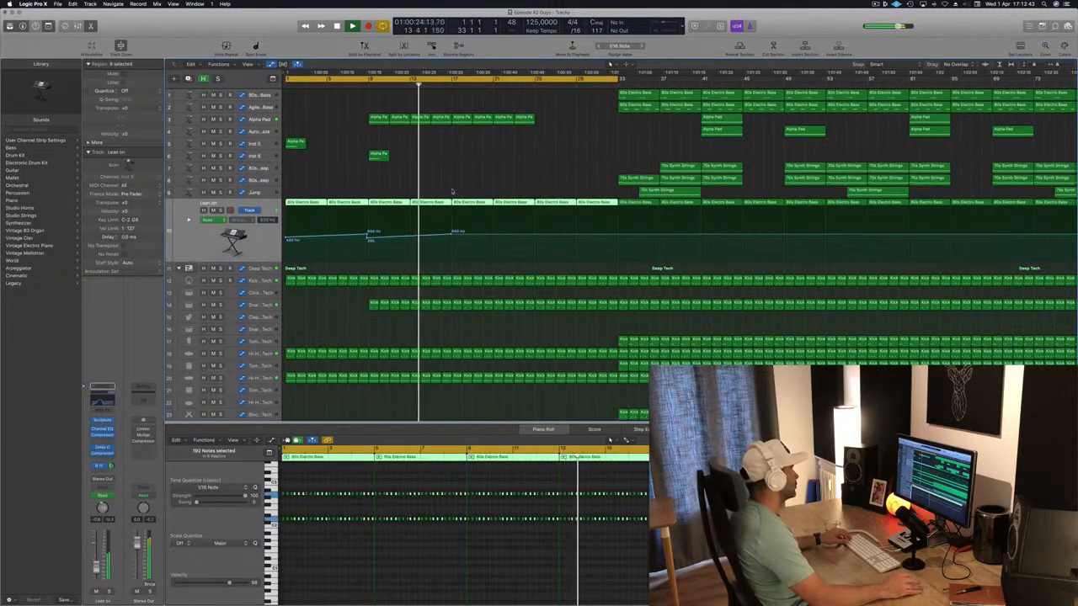
left_click(447, 284)
key("super+Right")
key("super+Right")
key("super+Right")
key("super+Right")
key("super+Right")
key("super+Right")
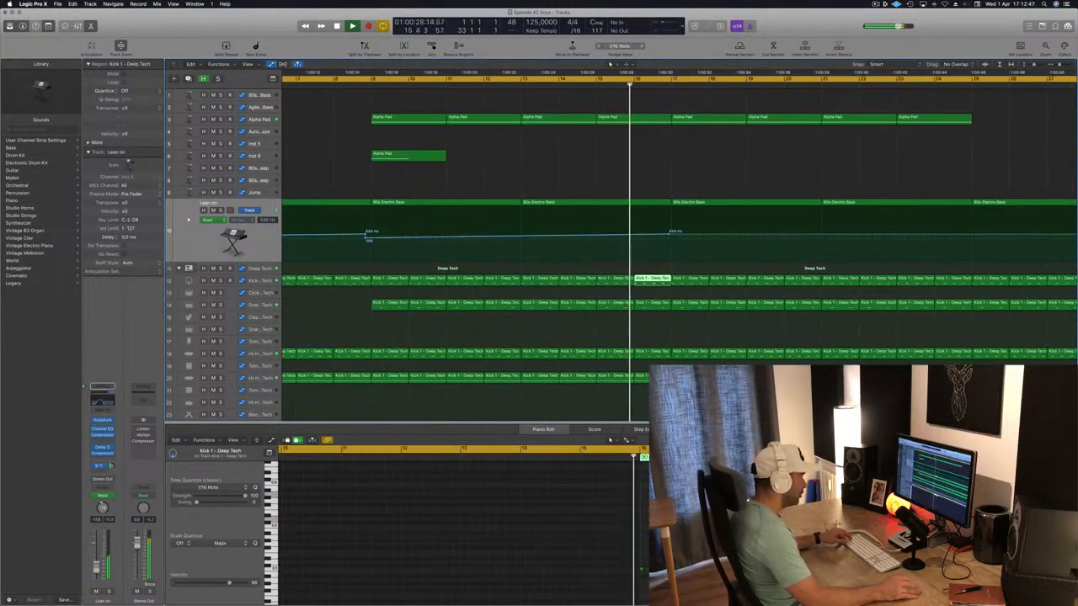
left_click(644, 569)
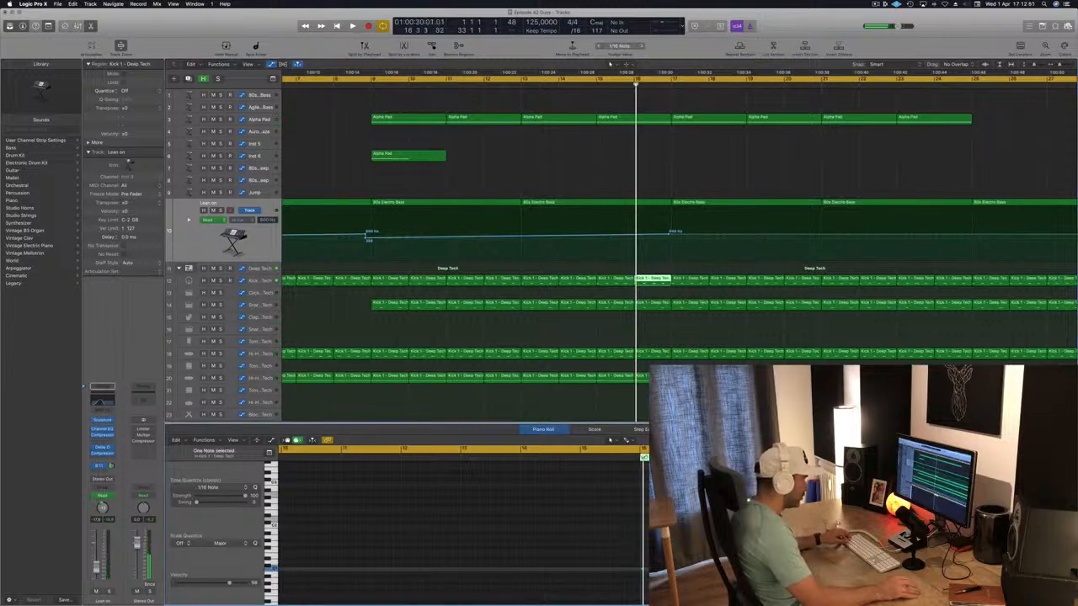
key("super+Right")
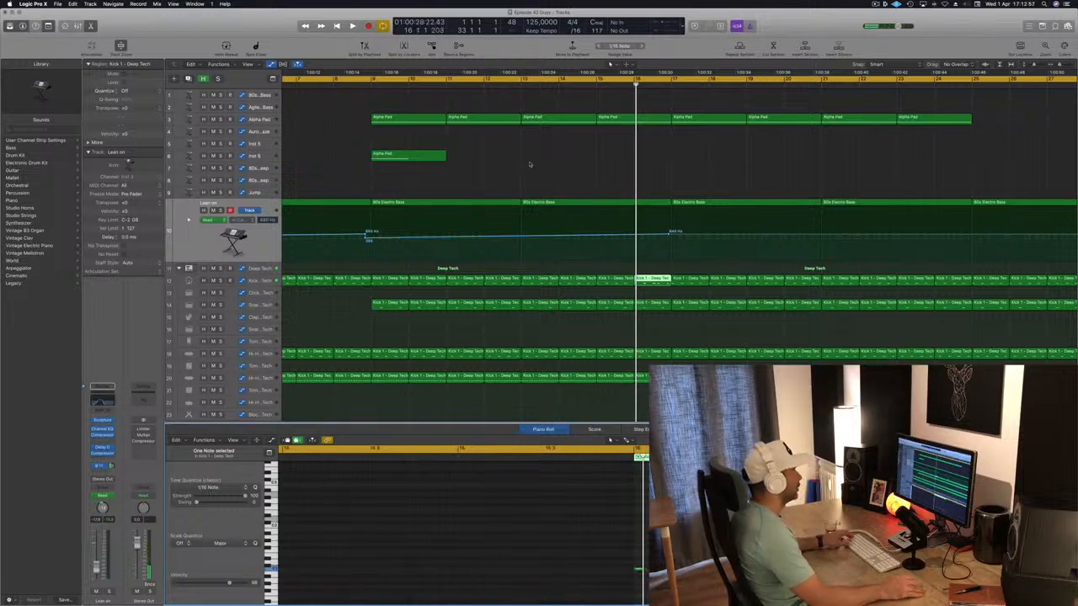
Play the arrangement from about bar 15 to hear the kick region at bar 16 lead into bar 17.
key("space")
left_click(822, 85)
key("super+Left")
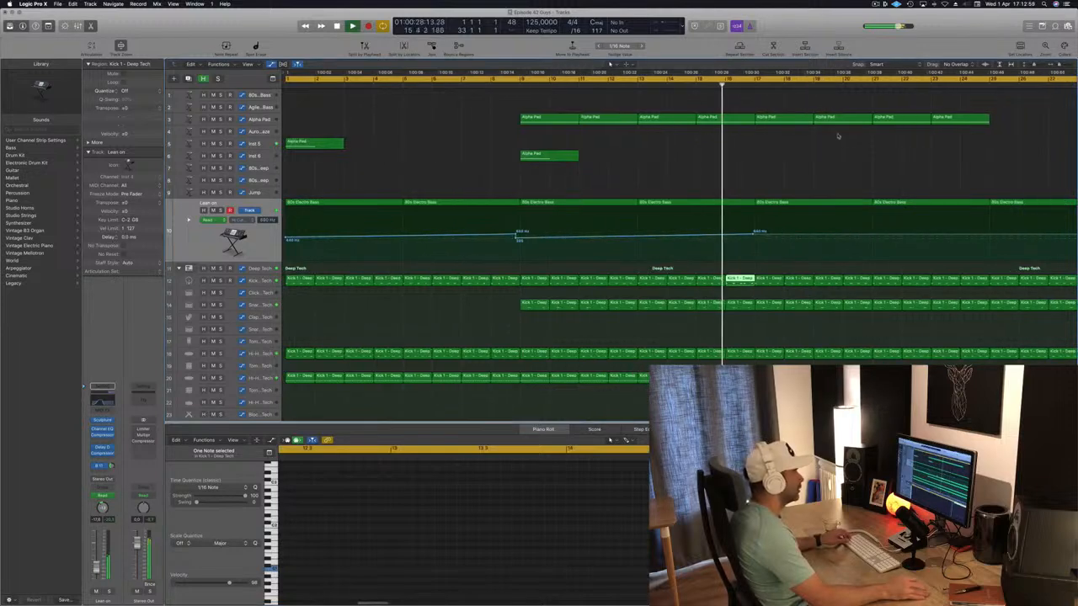
key("super+Left")
key("super+Left")
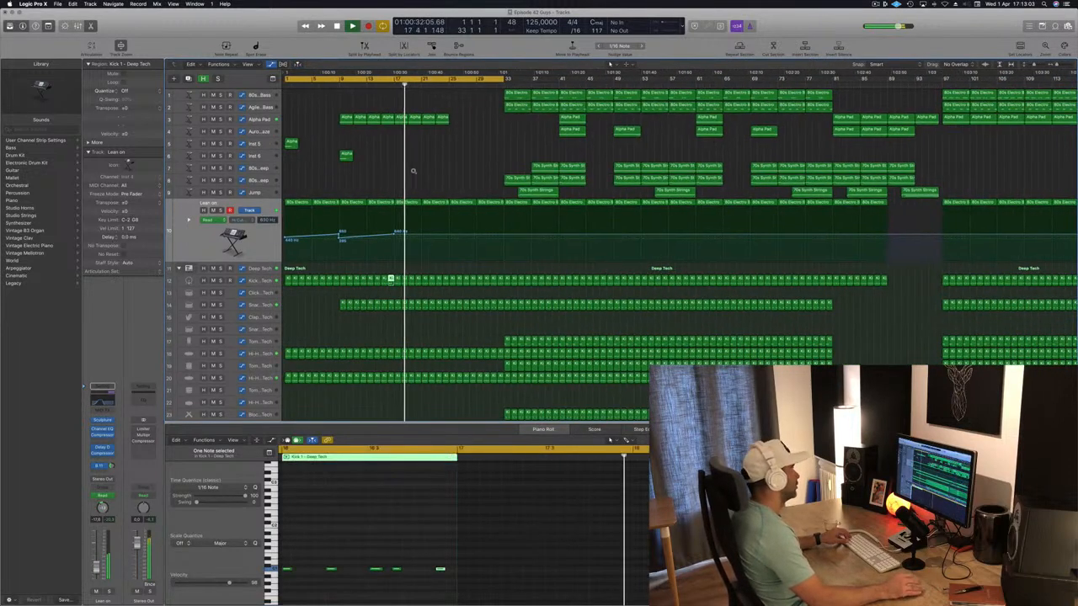
scroll(412, 165, "up", 4)
scroll(401, 164, "down", 3)
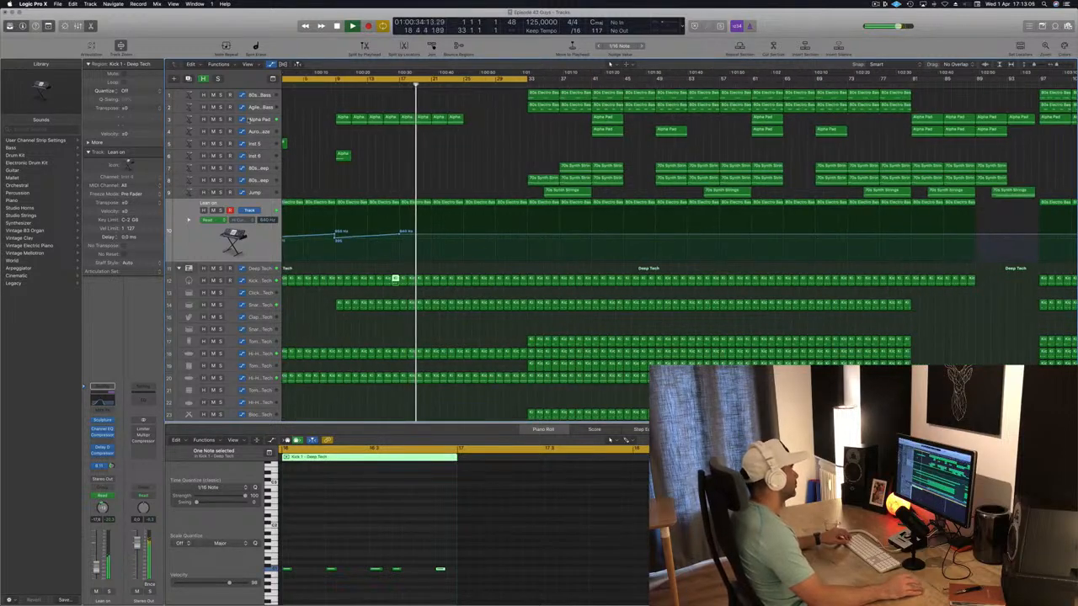
Copy the four Alpha Pad regions from bar 17 to bar 25 with their cutoff automation, extending the pad to bar 33.
left_click(250, 120)
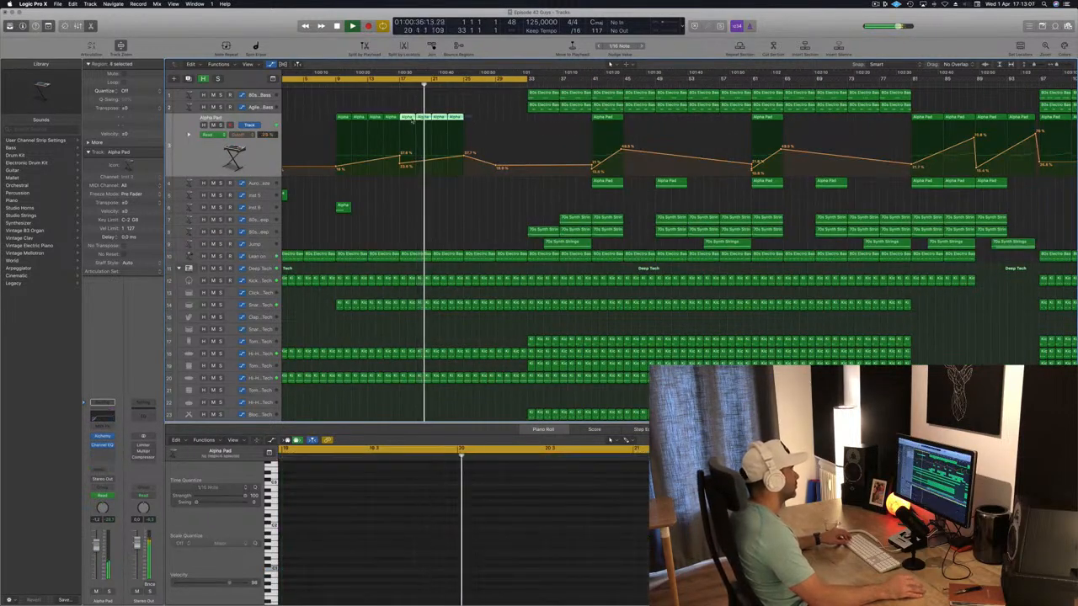
left_click_drag(411, 122, 473, 126)
scroll(418, 170, "down", 1)
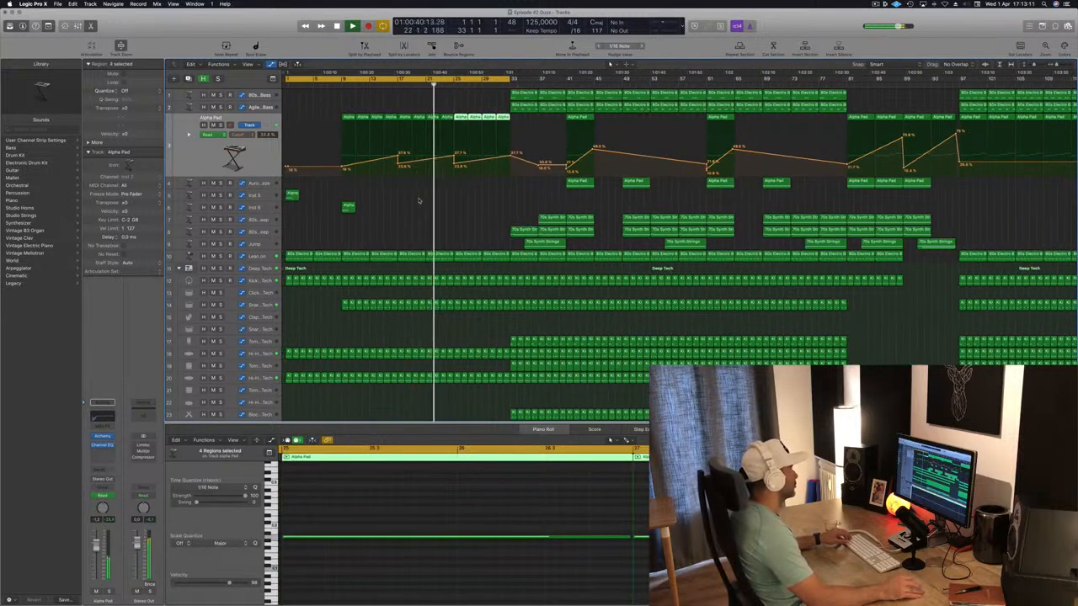
scroll(419, 199, "down", 1)
Copy the Inst 5 Alpha Pad region from bar 1 to bar 17 and listen to it from about bar 13.
left_click(292, 193)
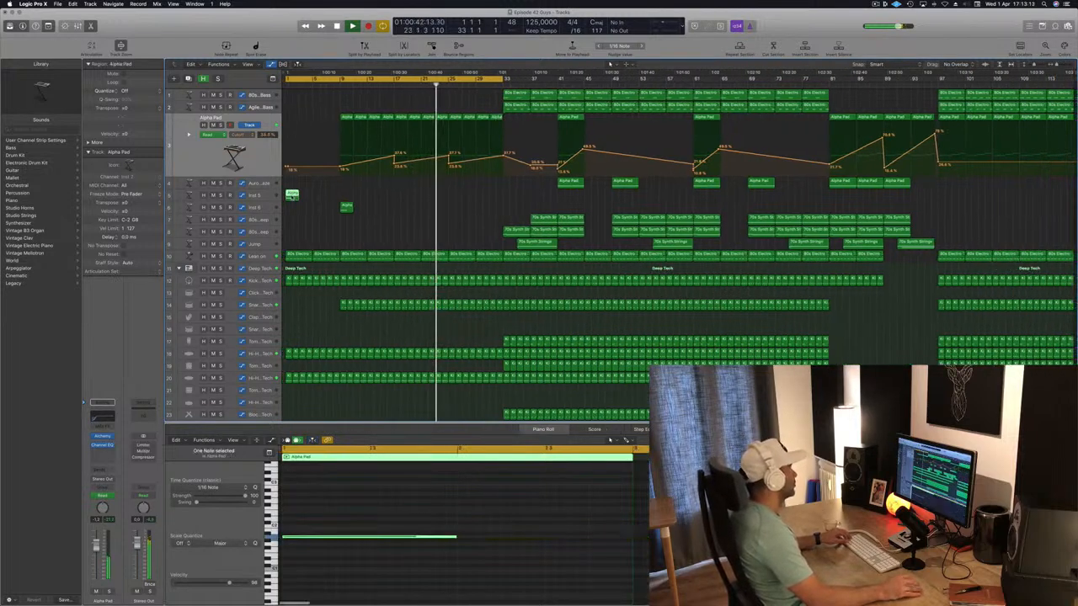
left_click_drag(305, 197, 432, 206)
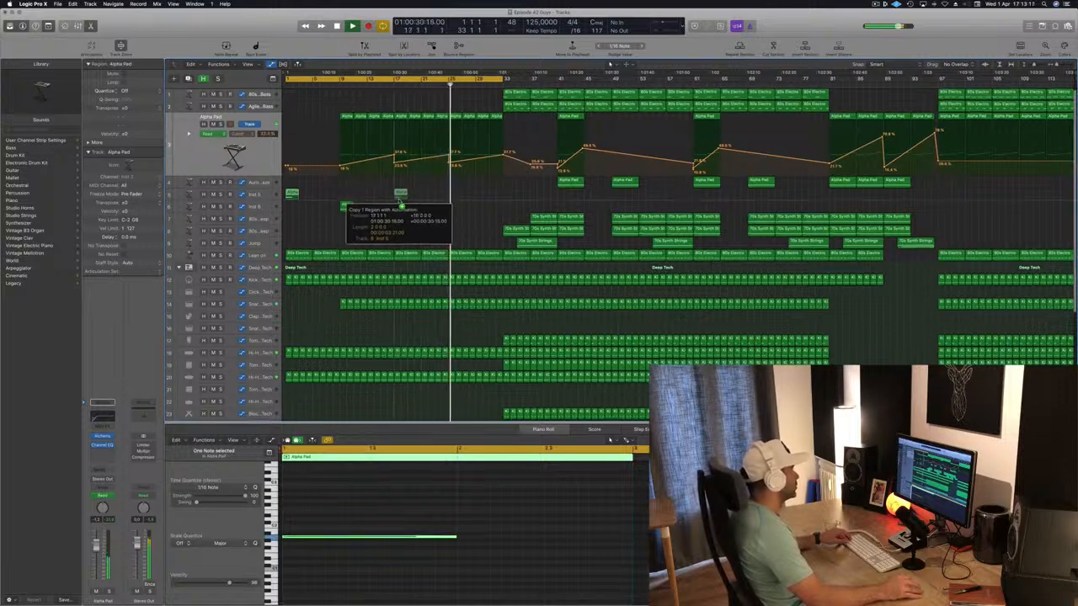
left_click(372, 86)
scroll(424, 208, "up", 5)
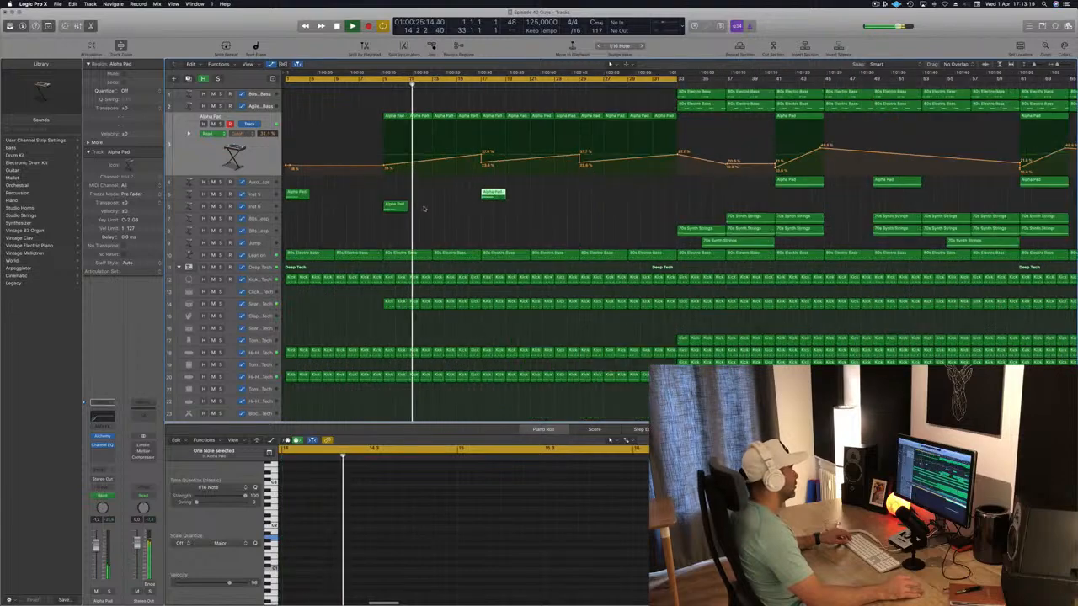
scroll(423, 207, "down", 5)
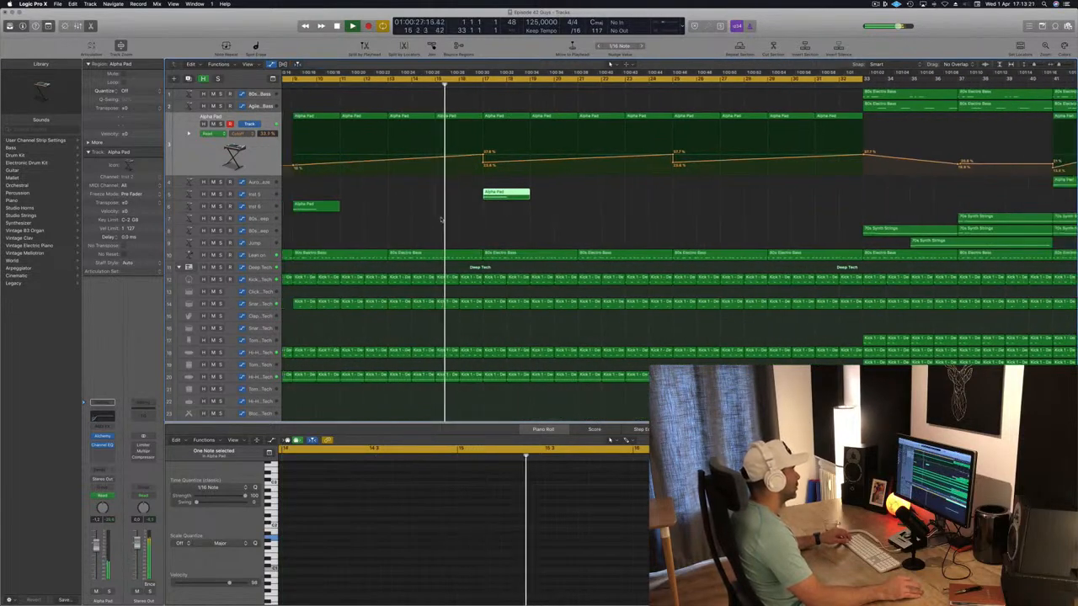
scroll(440, 218, "down", 6)
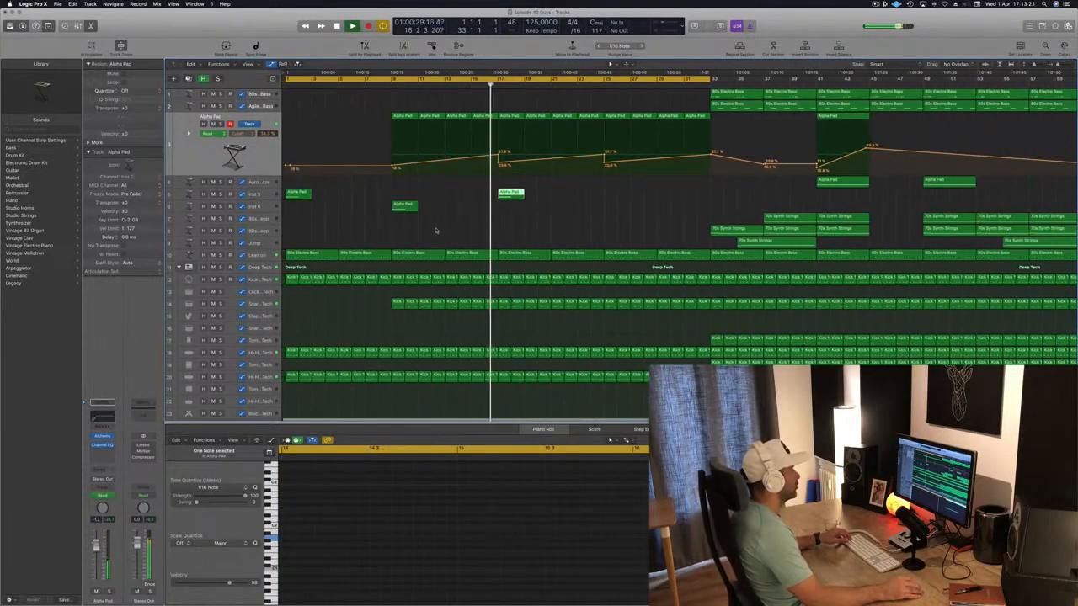
scroll(436, 230, "down", 5)
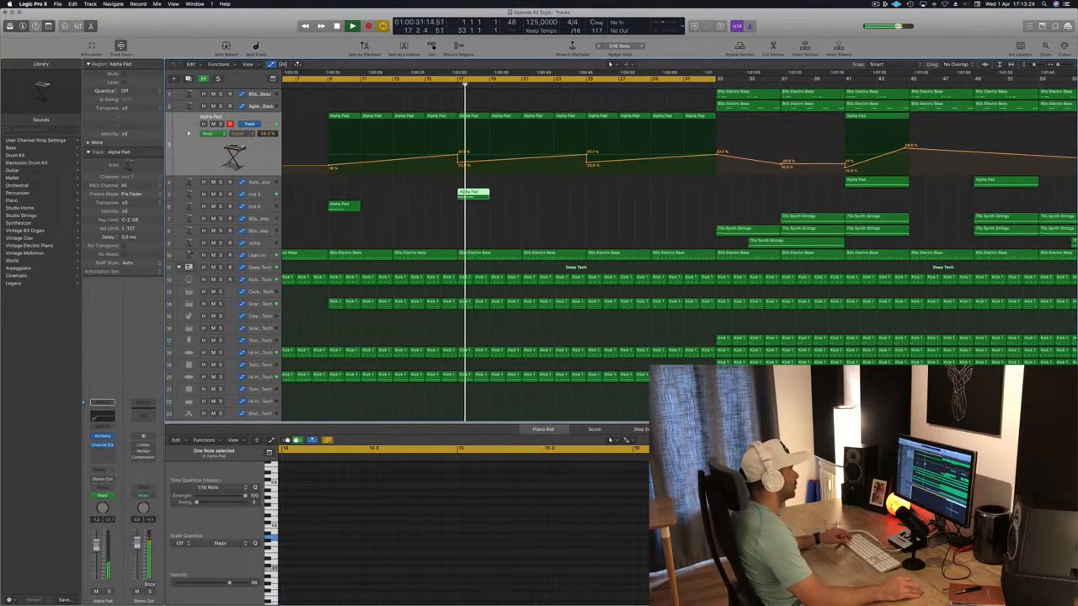
left_click(428, 229)
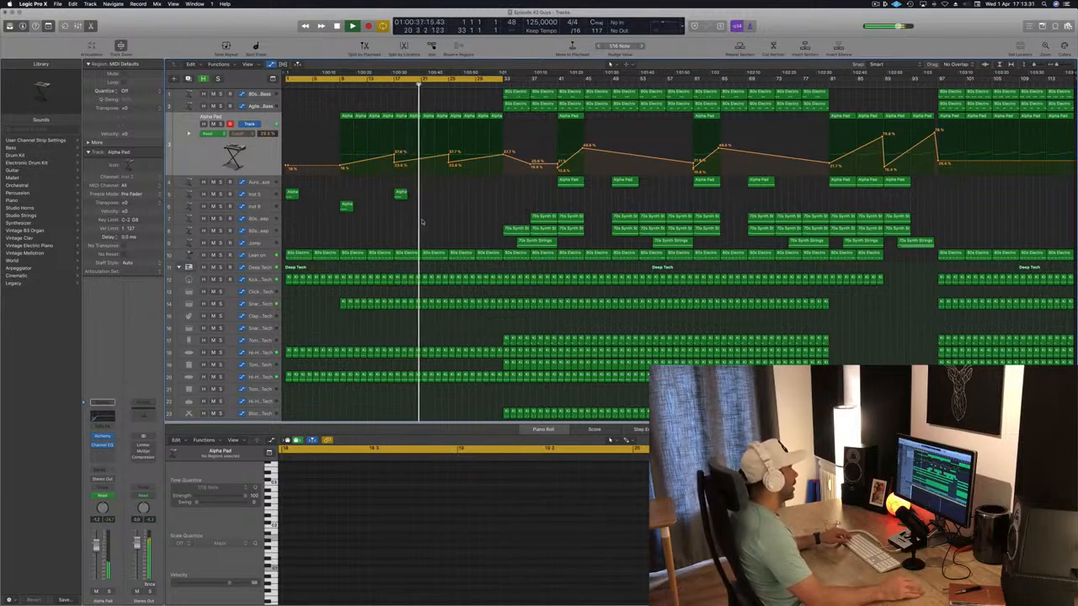
Copy the Inst 6 Alpha Pad region from bar 9 to bar 25, listen to it and stop playback.
left_click_drag(350, 207, 455, 217)
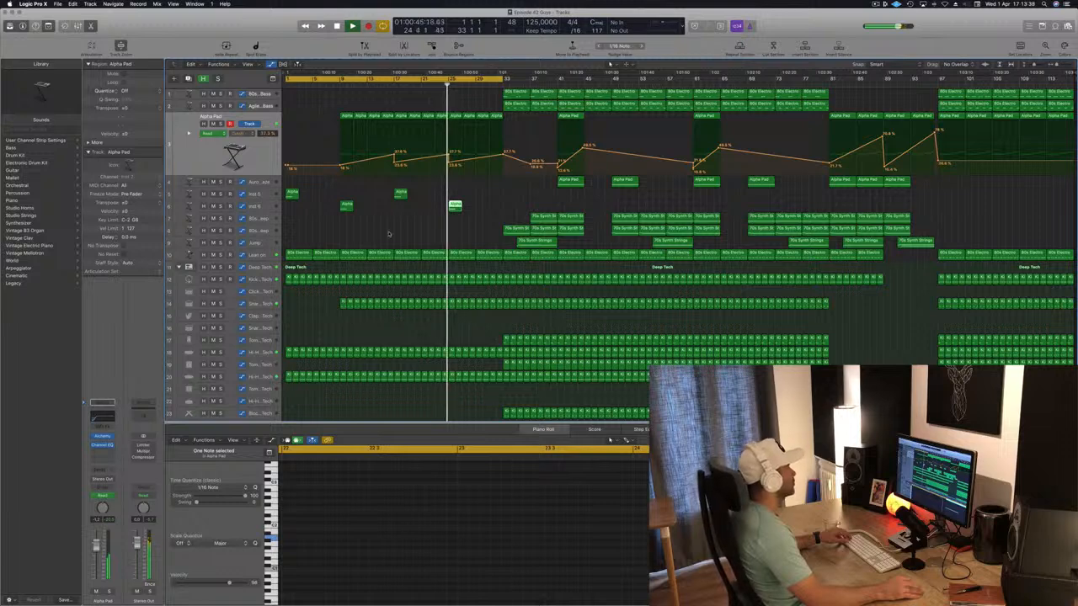
scroll(392, 233, "up", 1)
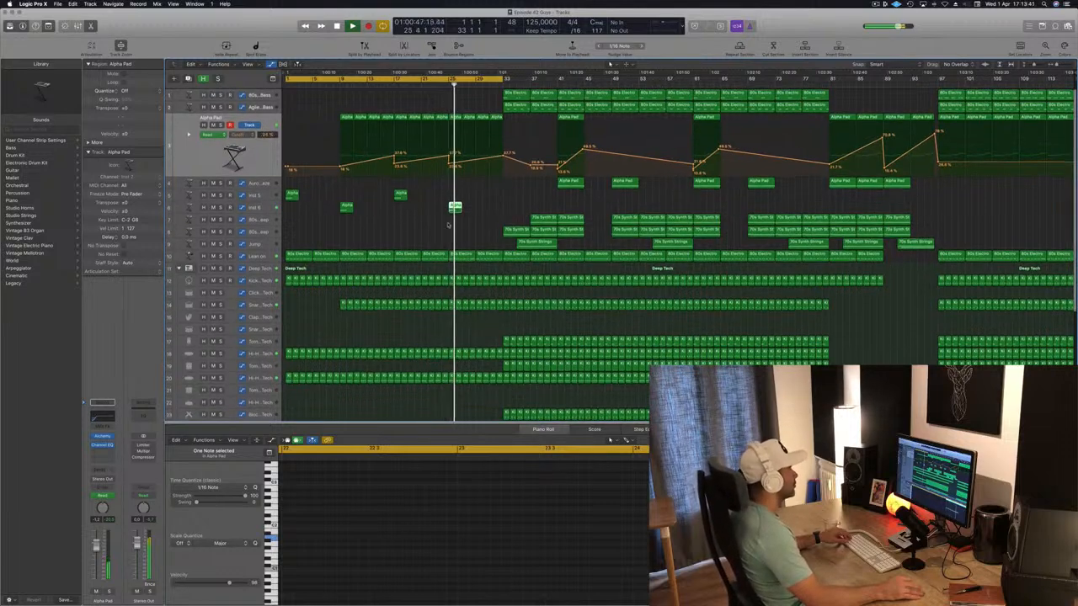
left_click(473, 220)
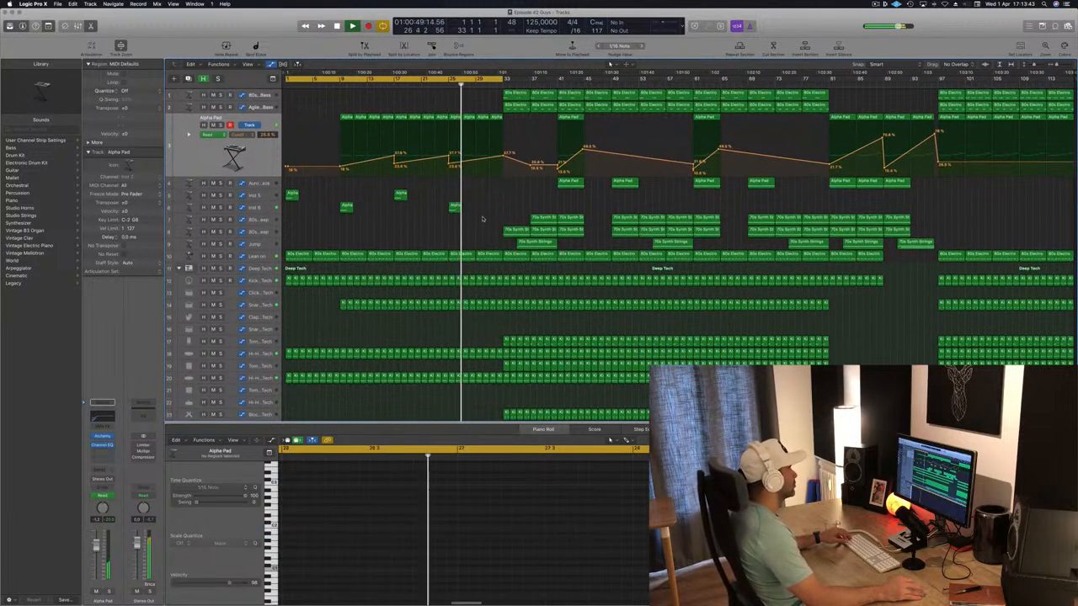
key("space")
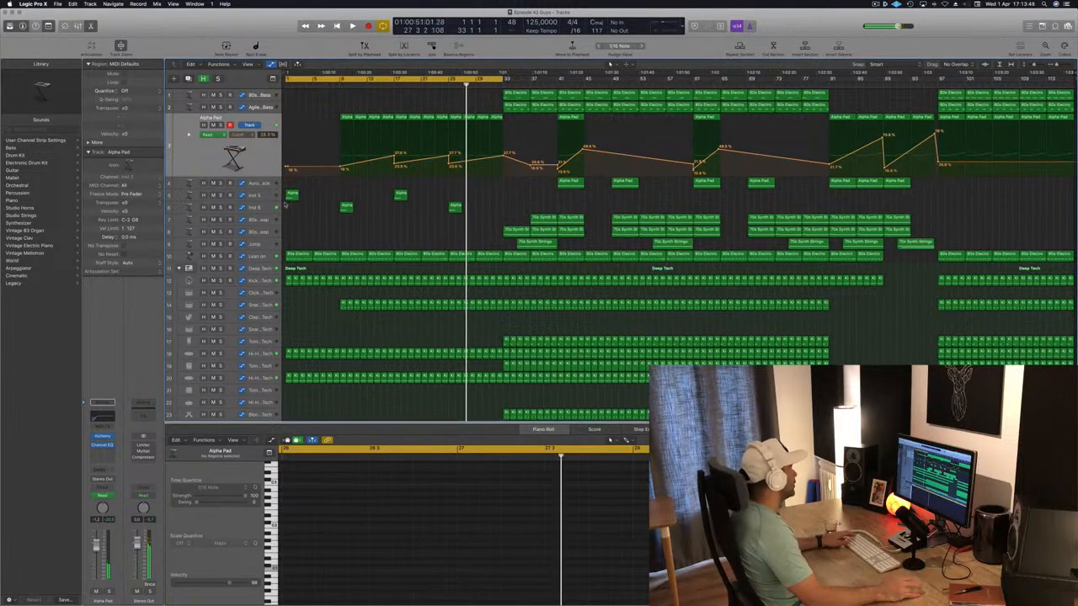
Select the Inst 6 track and look through the loop browser and the event list.
left_click(258, 207)
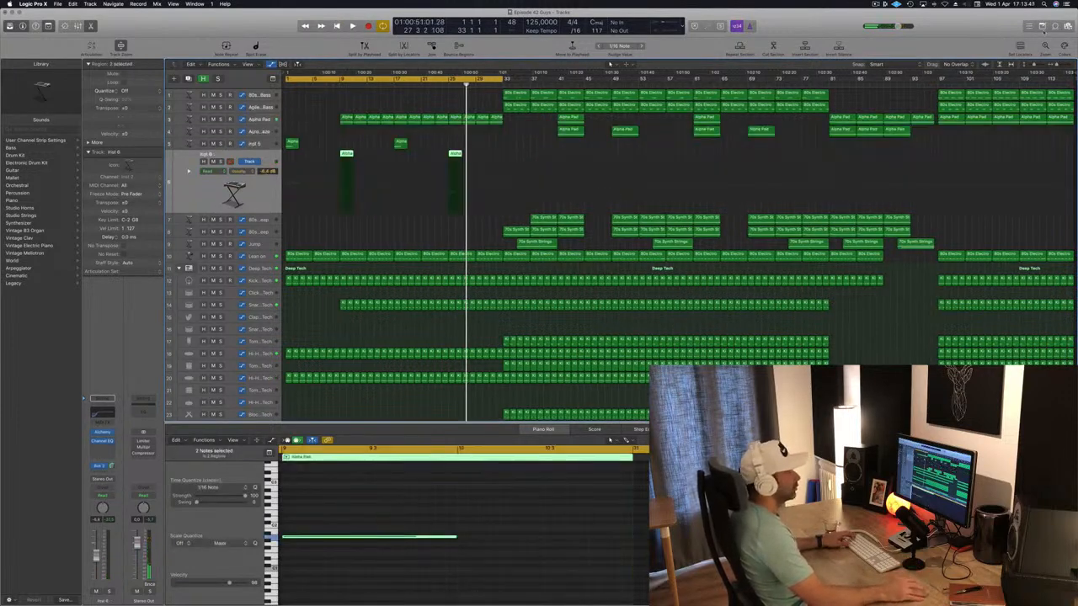
left_click(1042, 27)
left_click(1056, 26)
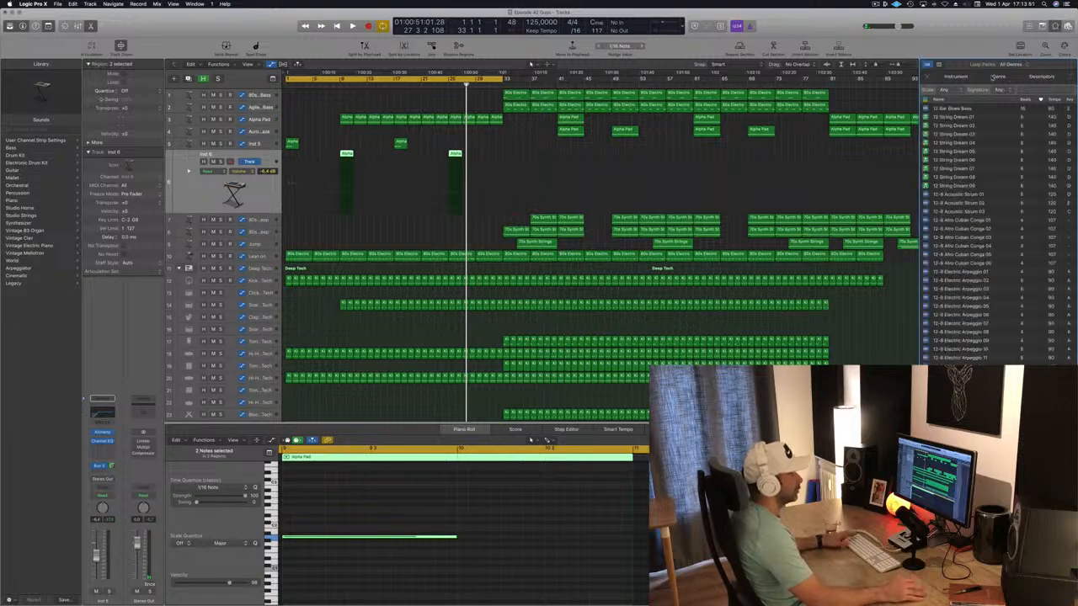
left_click(940, 67)
left_click(1042, 26)
left_click(1054, 26)
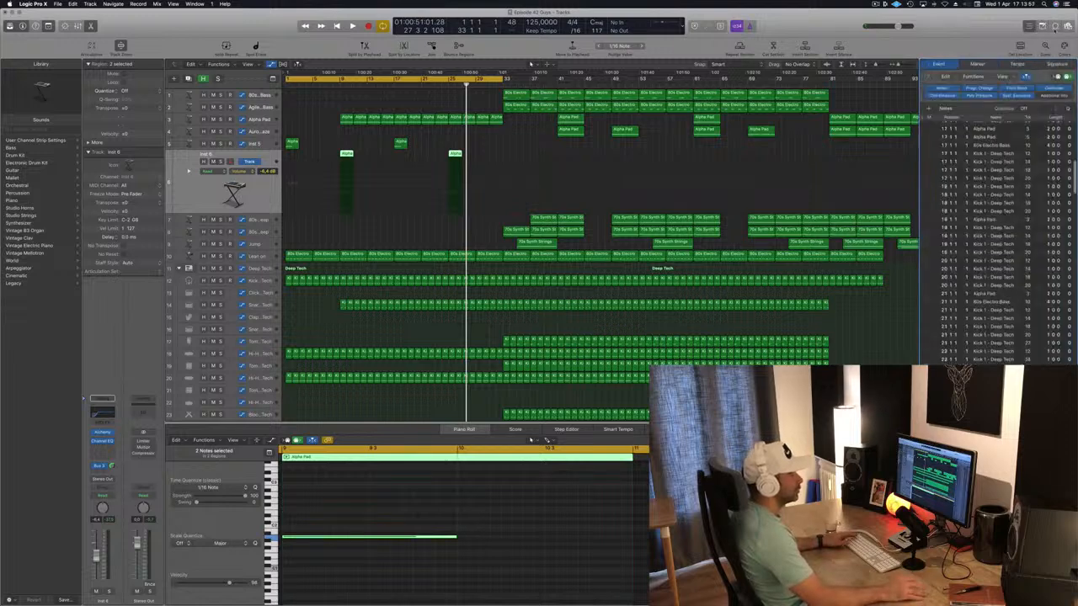
left_click(1028, 26)
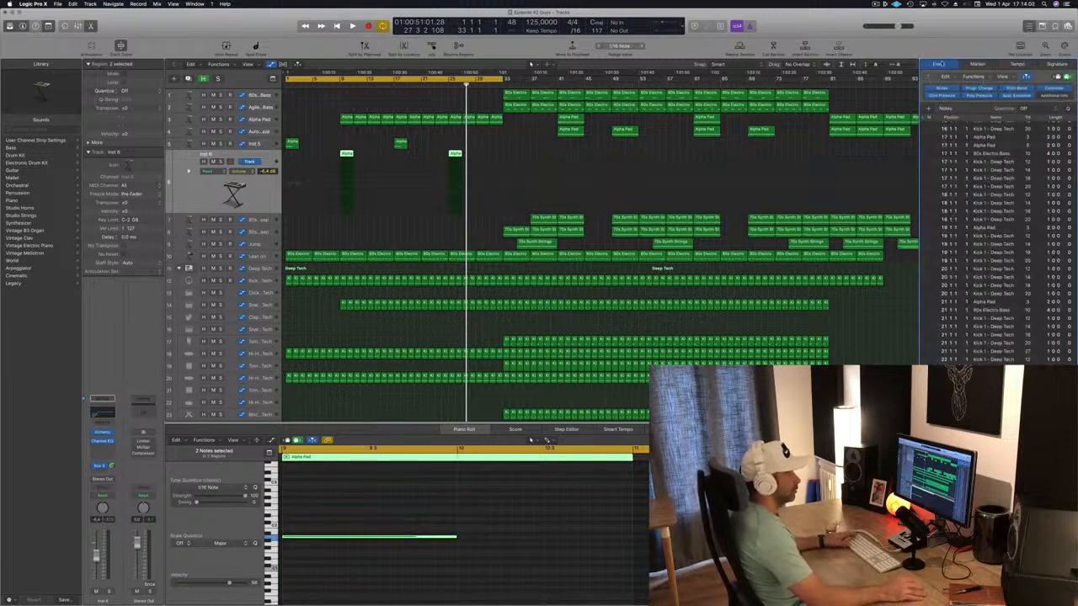
left_click(1056, 64)
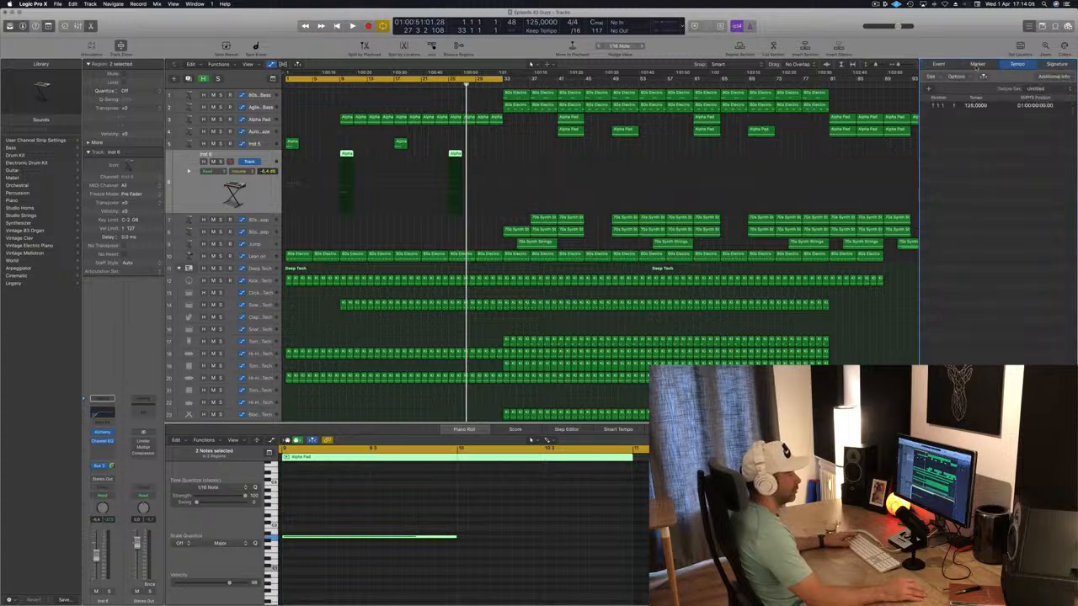
left_click(945, 66)
key("f")
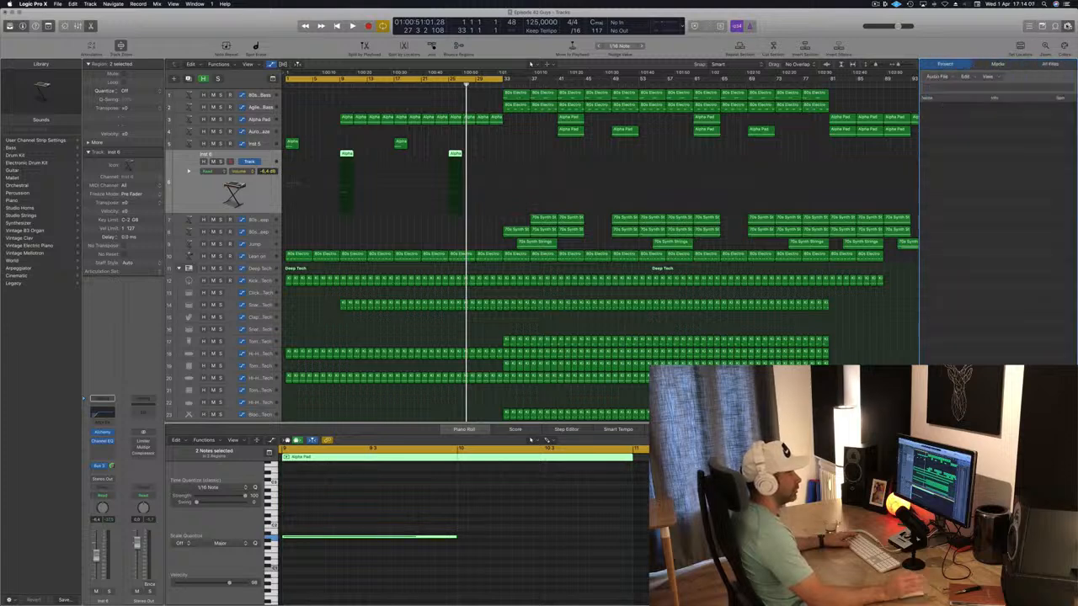
Open the loop browser and filter the loops to the Vocals and Sound Effects instrument categories.
left_click(1053, 26)
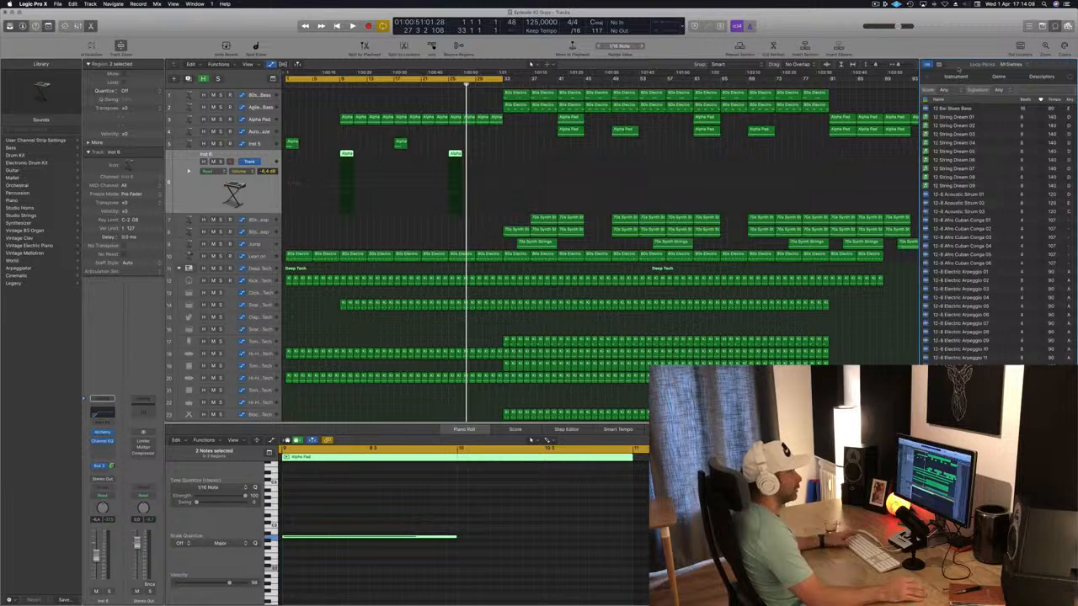
left_click(952, 75)
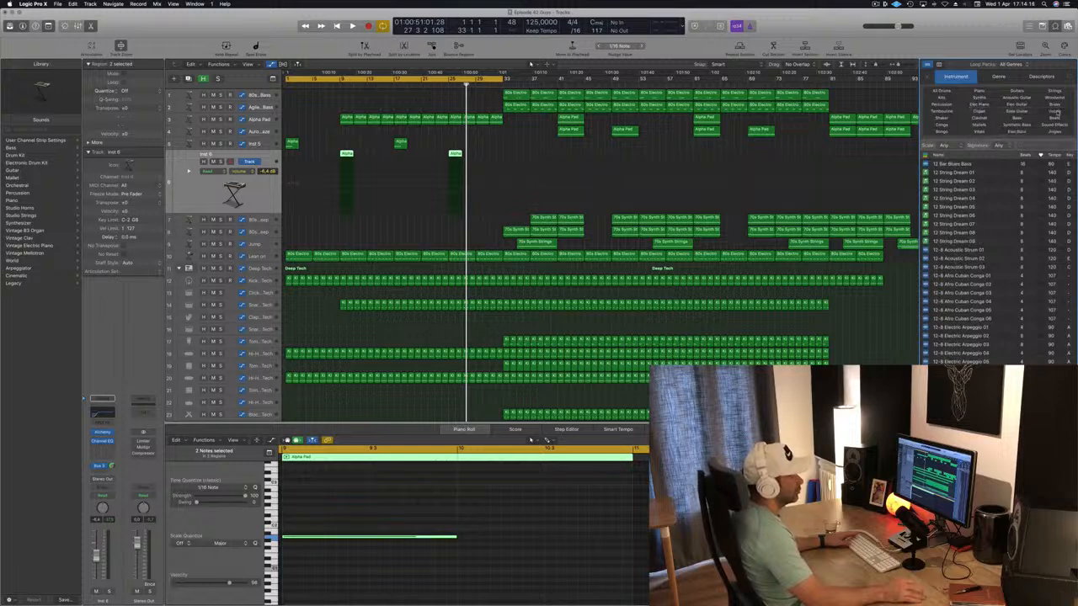
left_click(1055, 111)
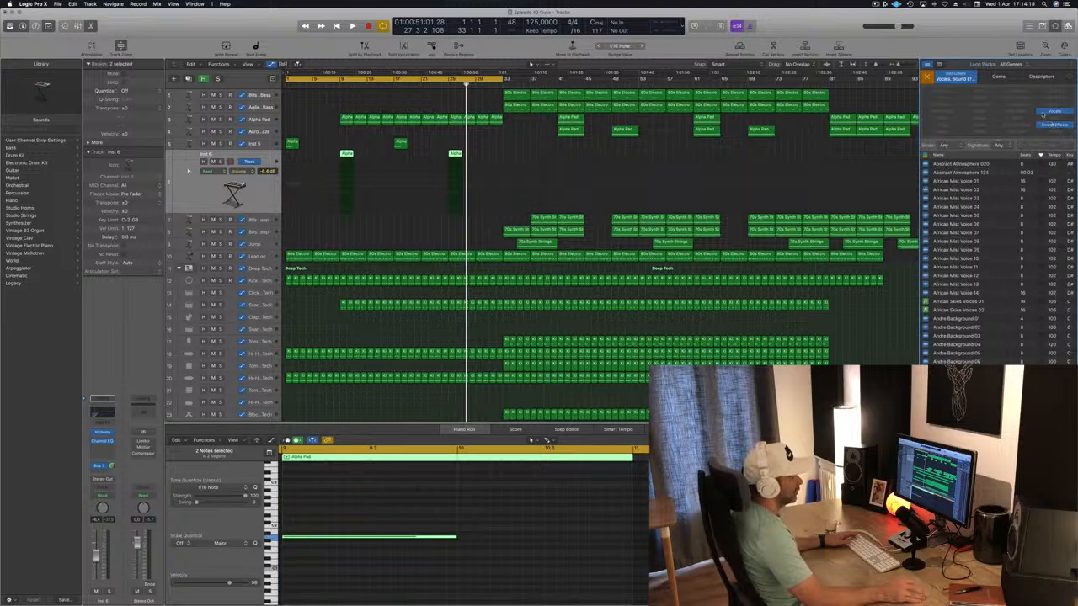
left_click(1055, 112)
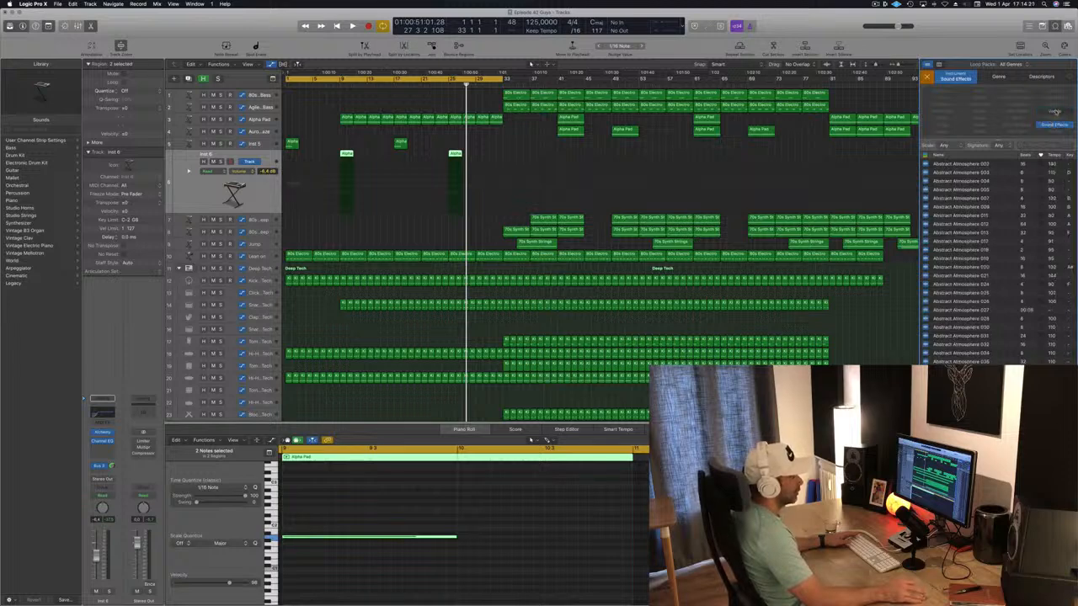
left_click(1055, 112)
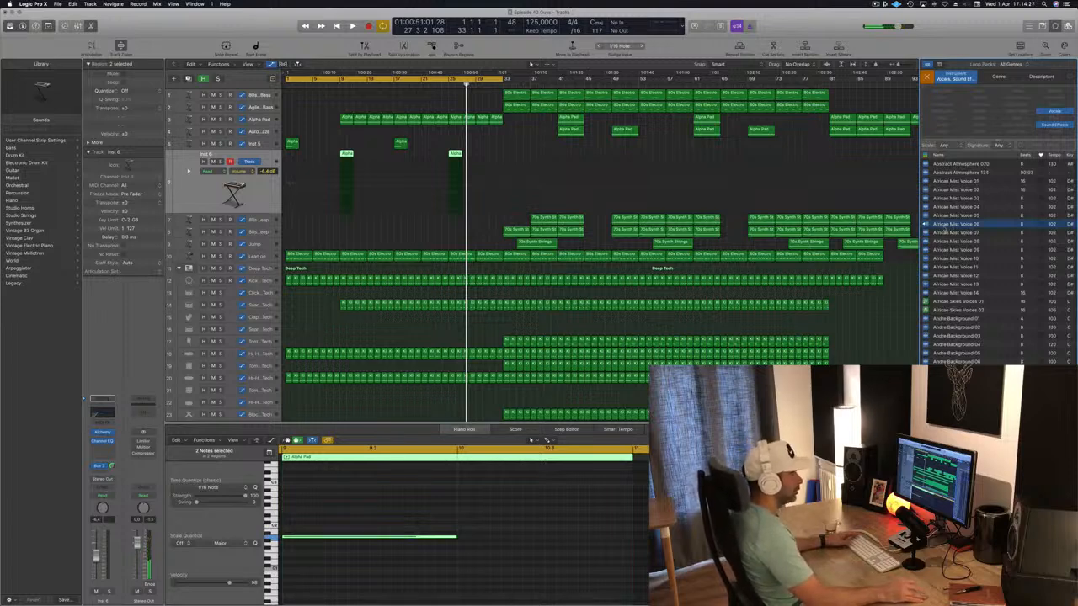
Audition African Mist Voice loops and the Abstract Atmosphere loops, including Abstract Atmosphere 134.
left_click(947, 233)
left_click(949, 173)
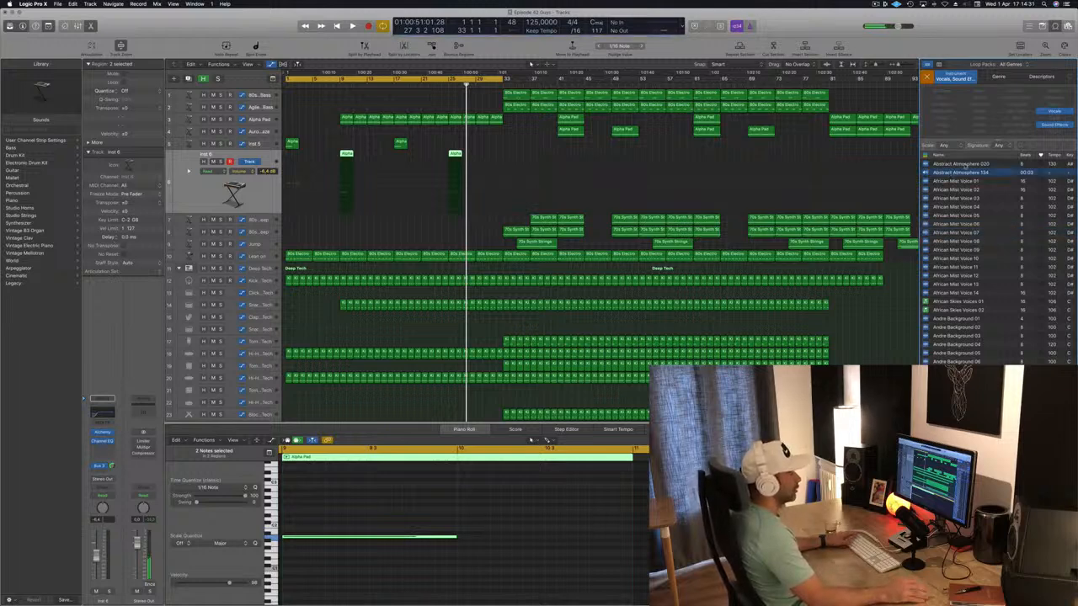
left_click(966, 172)
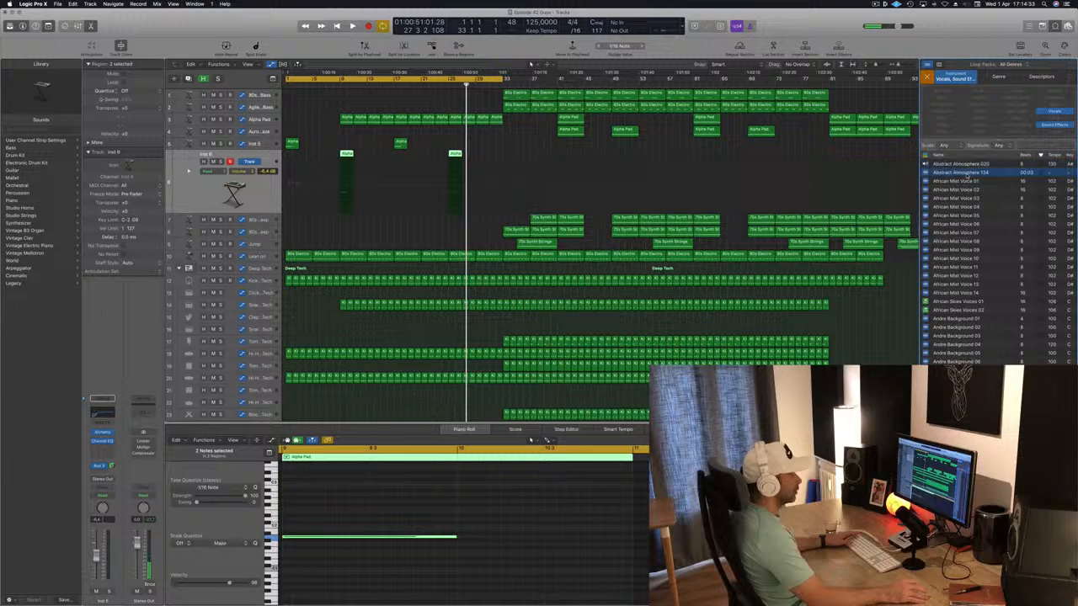
left_click(967, 180)
left_click(967, 173)
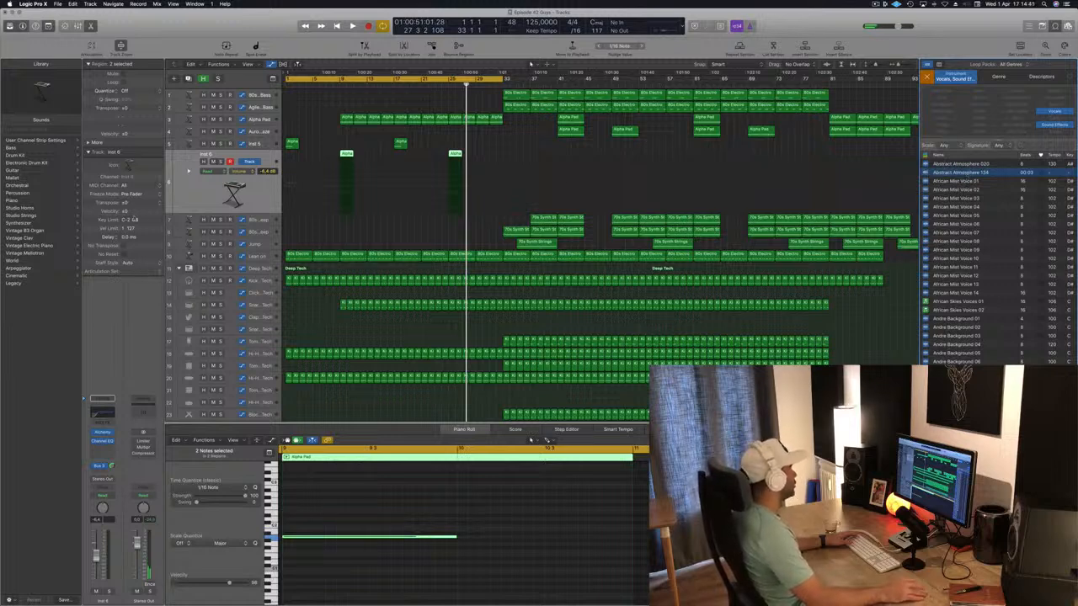
Place Abstract Atmosphere 134 on a new track below the last one at position 8 3 1 1, converting the file to the project's sample rate.
left_click(181, 199)
scroll(720, 229, "down", 8)
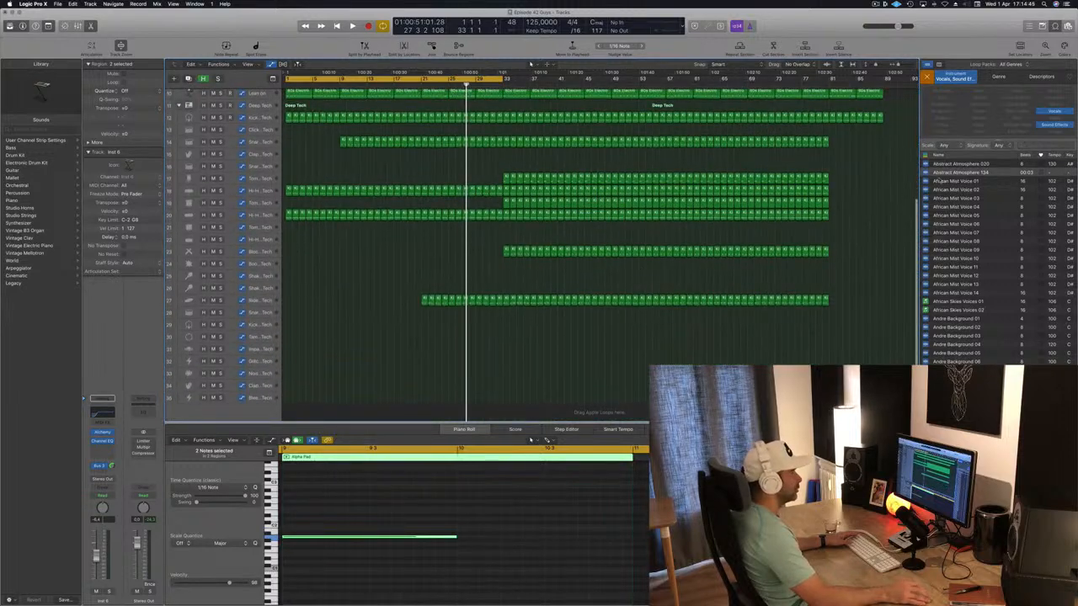
left_click_drag(955, 172, 337, 414)
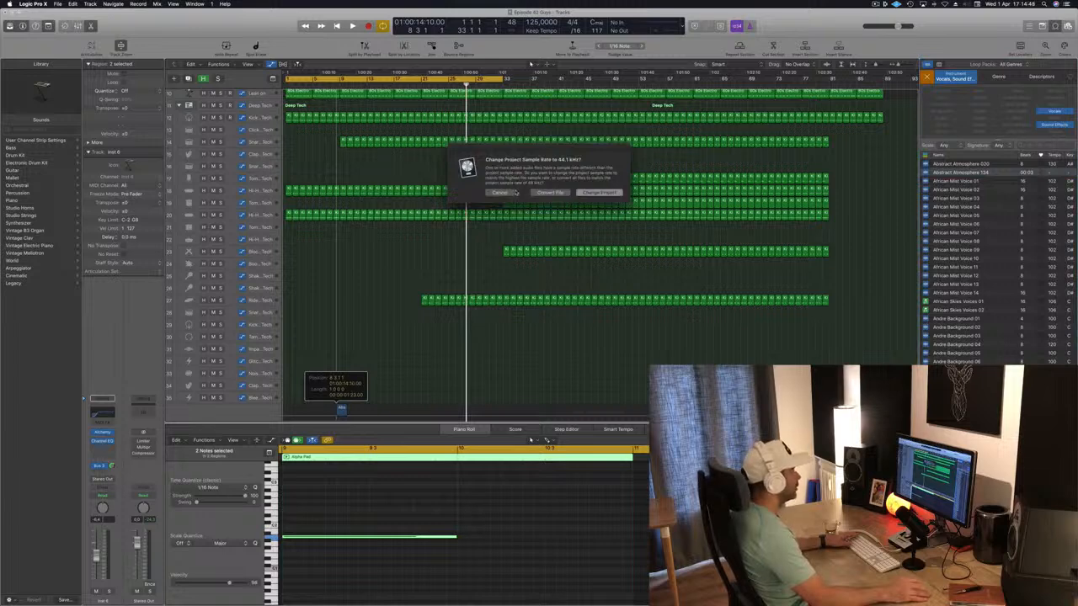
left_click(563, 193)
Search the filtered vocal loops and audition Break Free Choir Pad and a nearby lyric loop.
scroll(1010, 284, "down", 8)
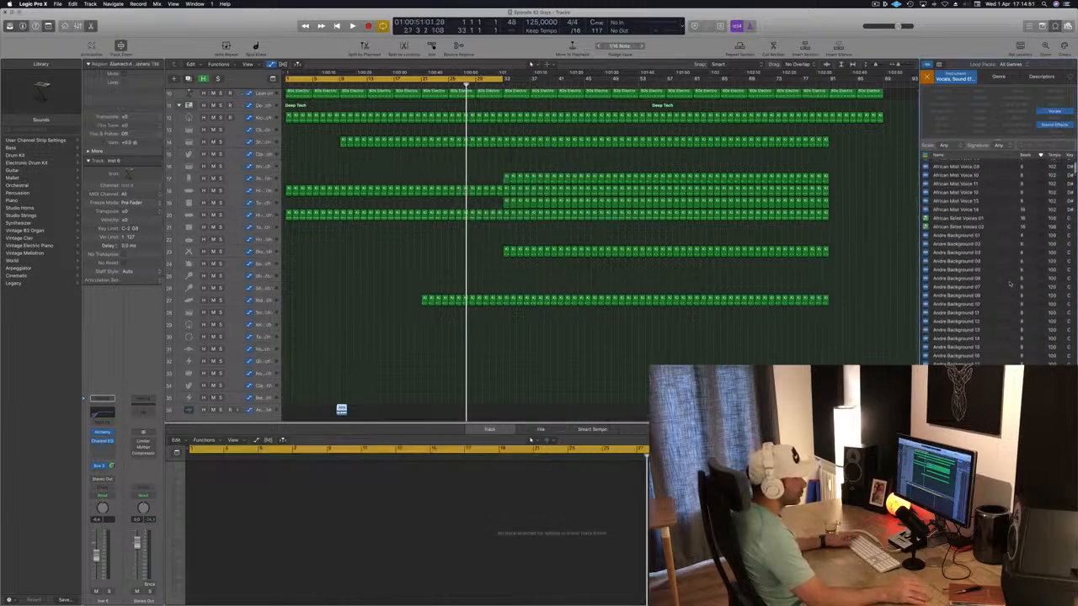
scroll(1009, 284, "down", 10)
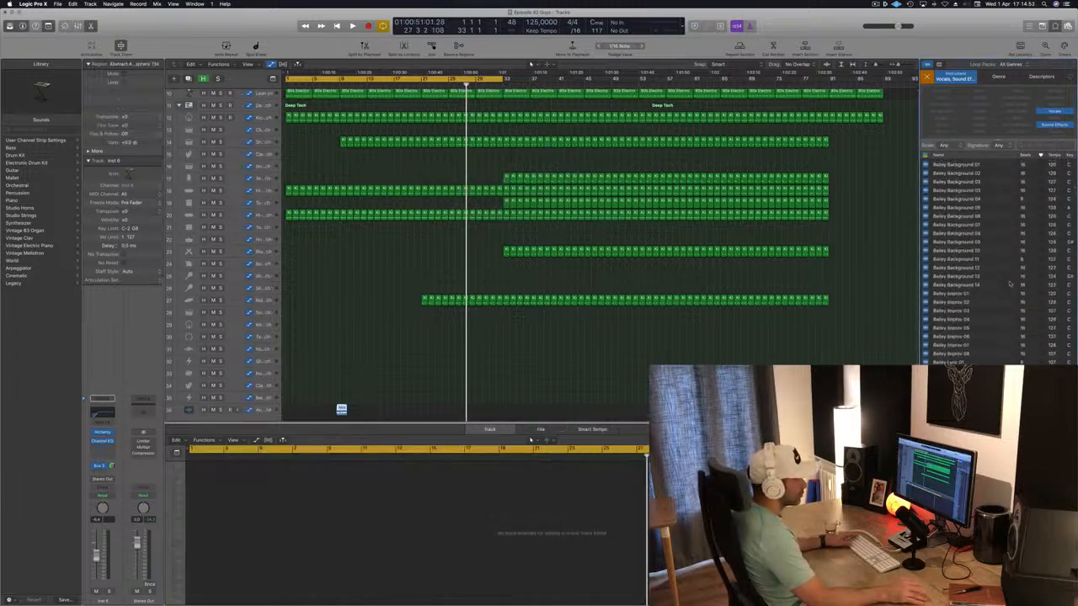
scroll(1009, 284, "down", 6)
scroll(1009, 284, "down", 15)
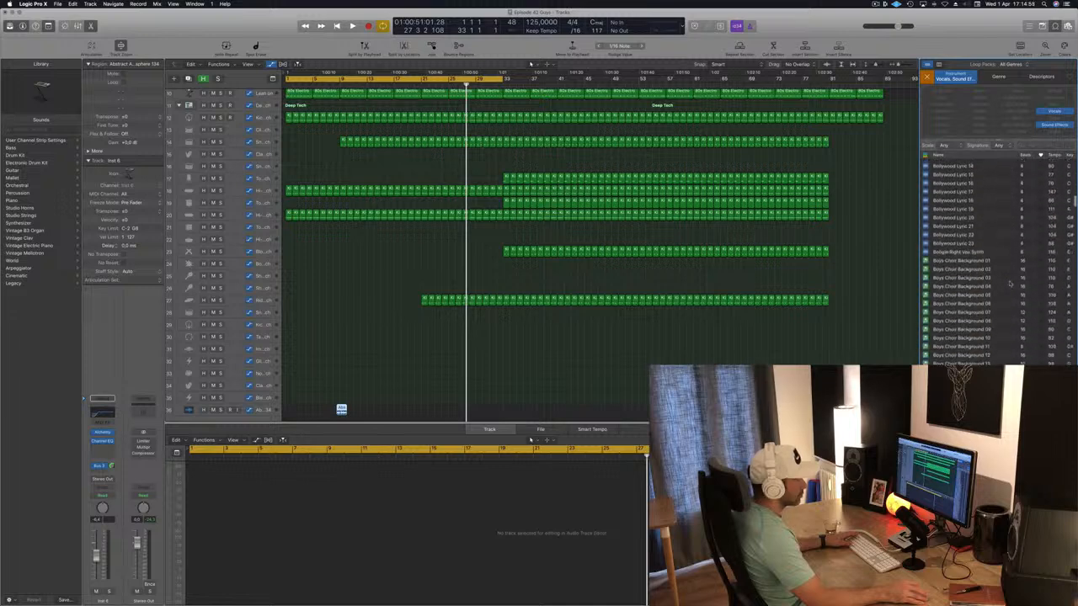
scroll(1009, 284, "down", 4)
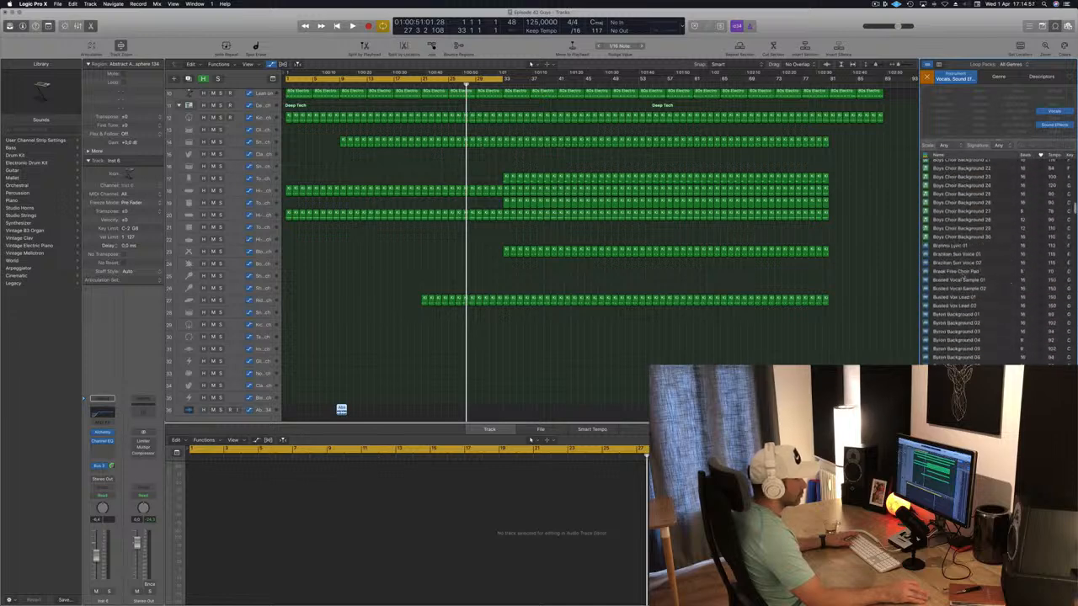
scroll(994, 257, "down", 2)
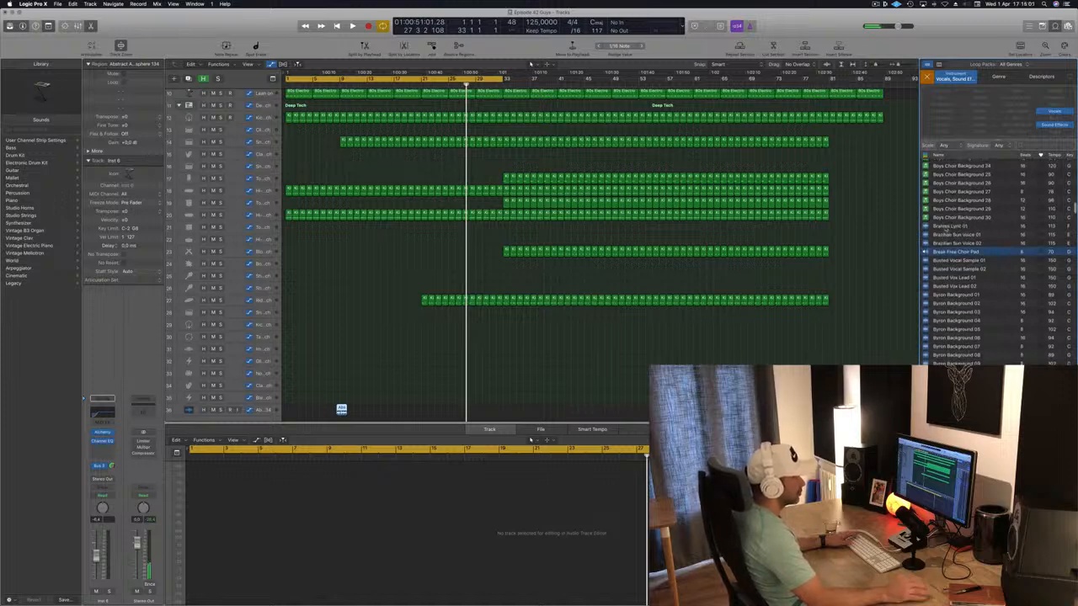
left_click(1006, 225)
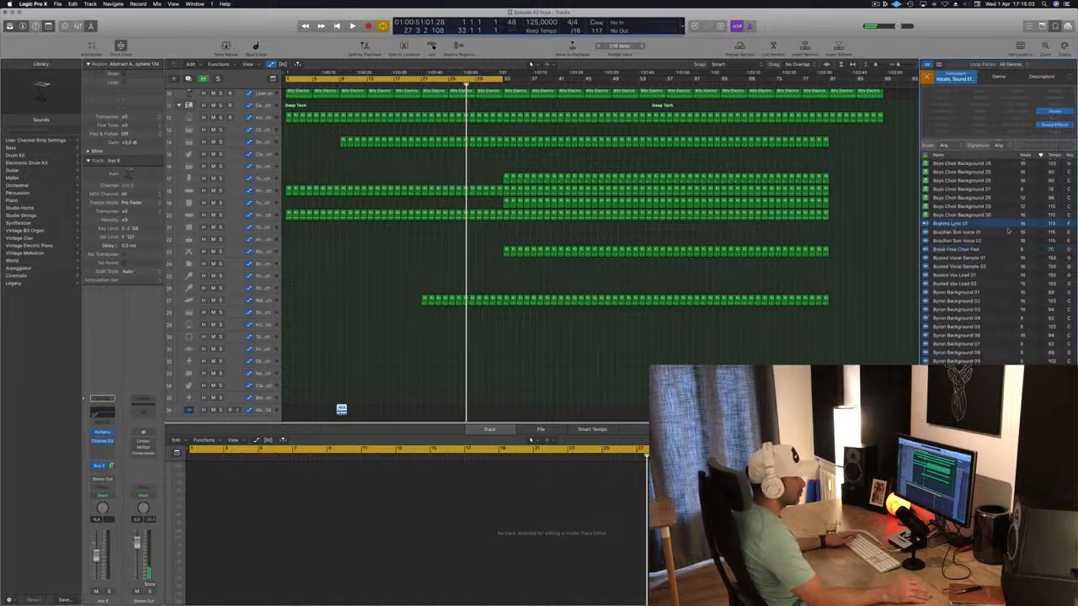
Look through the remaining vocal loops as far as the Whistle Improv and Wild Fire Chop Vox entries.
scroll(981, 261, "down", 6)
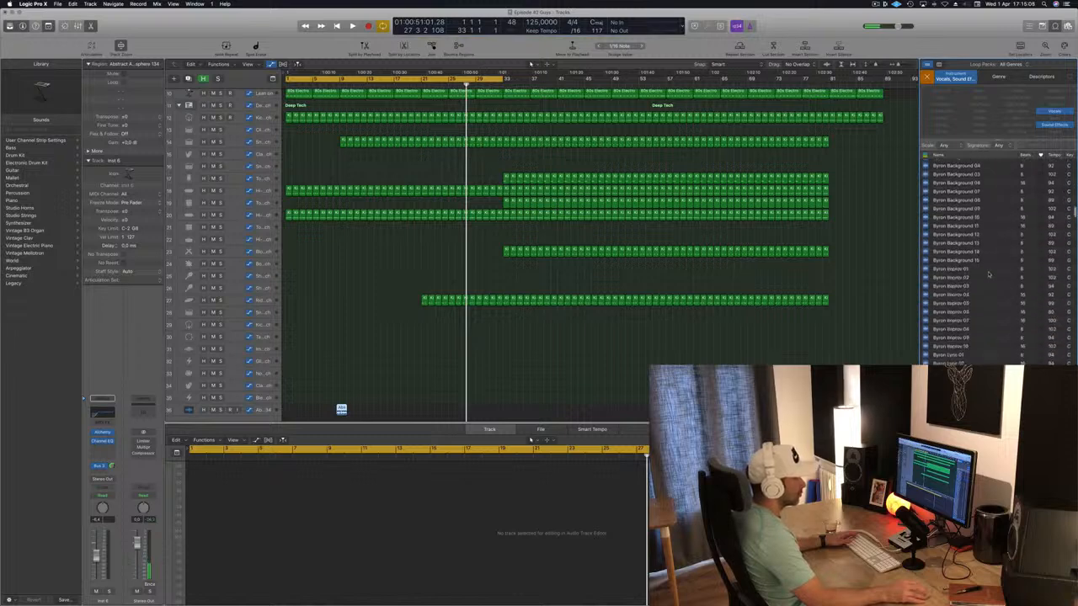
scroll(988, 274, "down", 10)
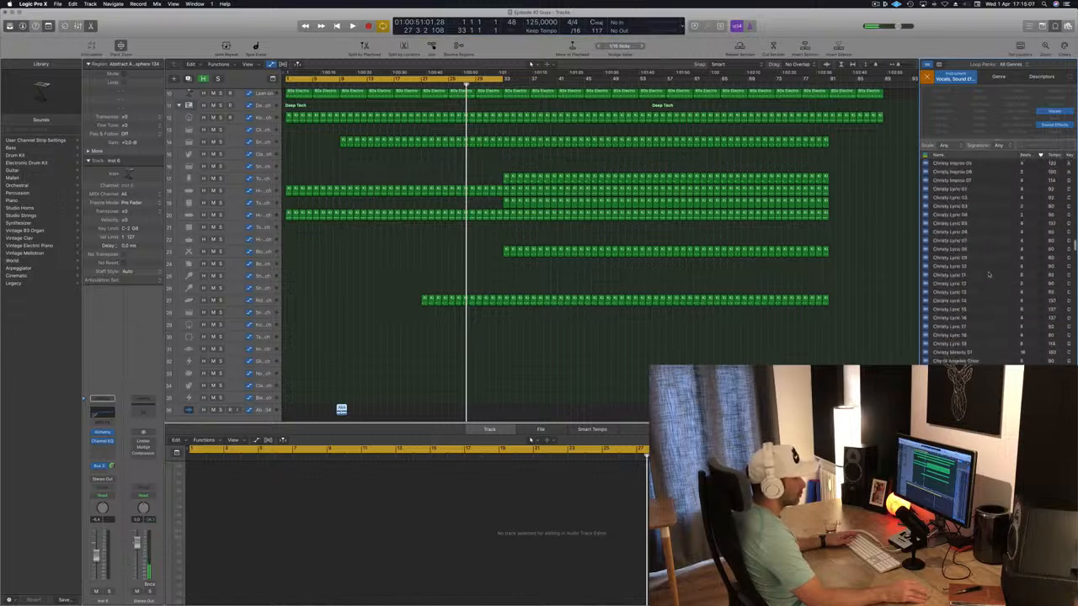
scroll(985, 280, "down", 4)
scroll(984, 280, "down", 15)
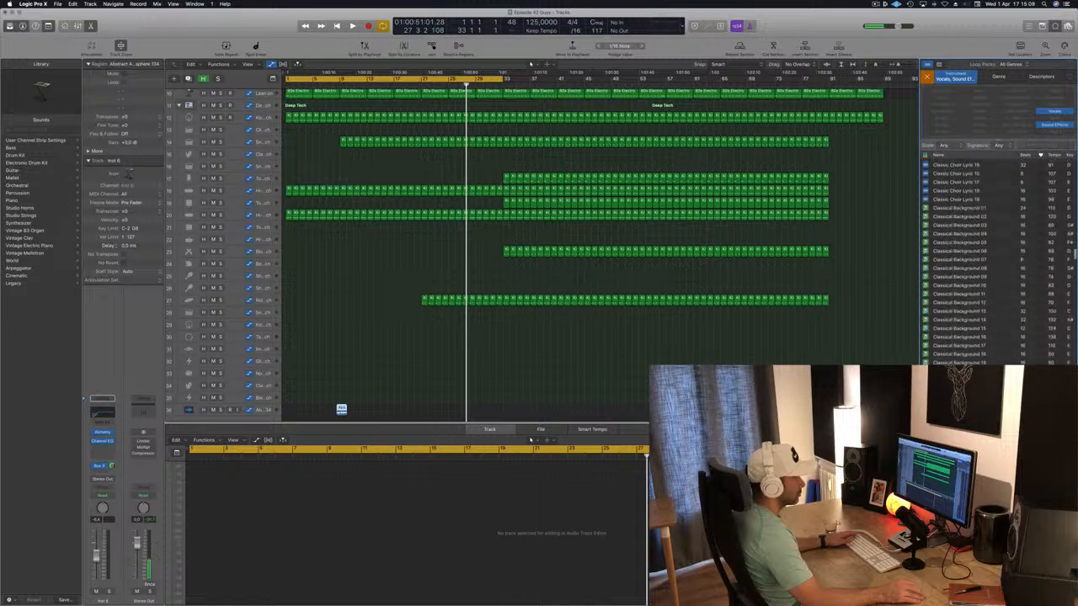
scroll(985, 280, "down", 10)
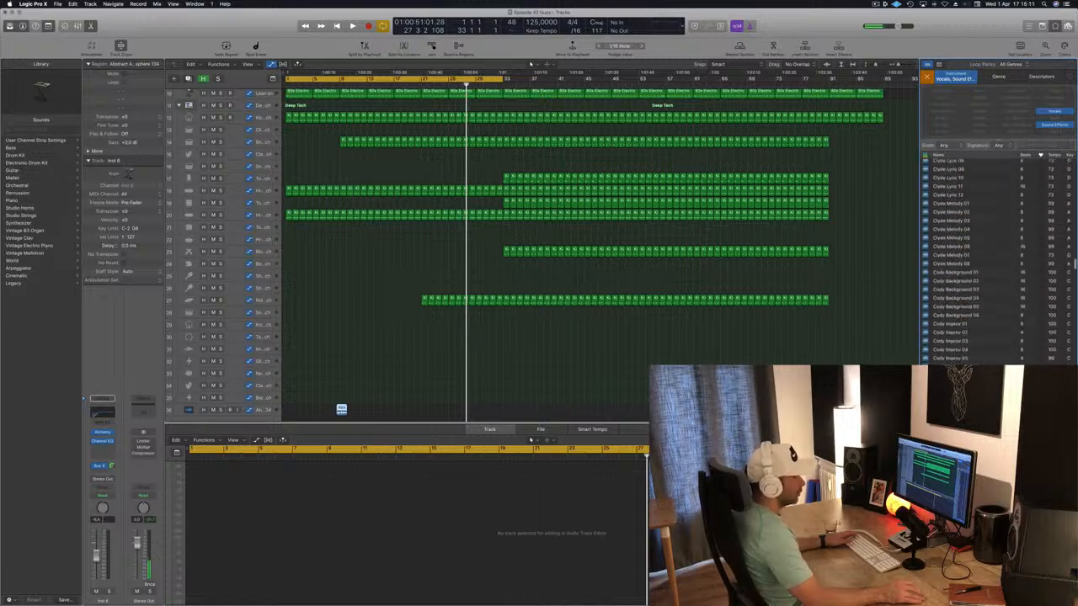
scroll(985, 281, "down", 20)
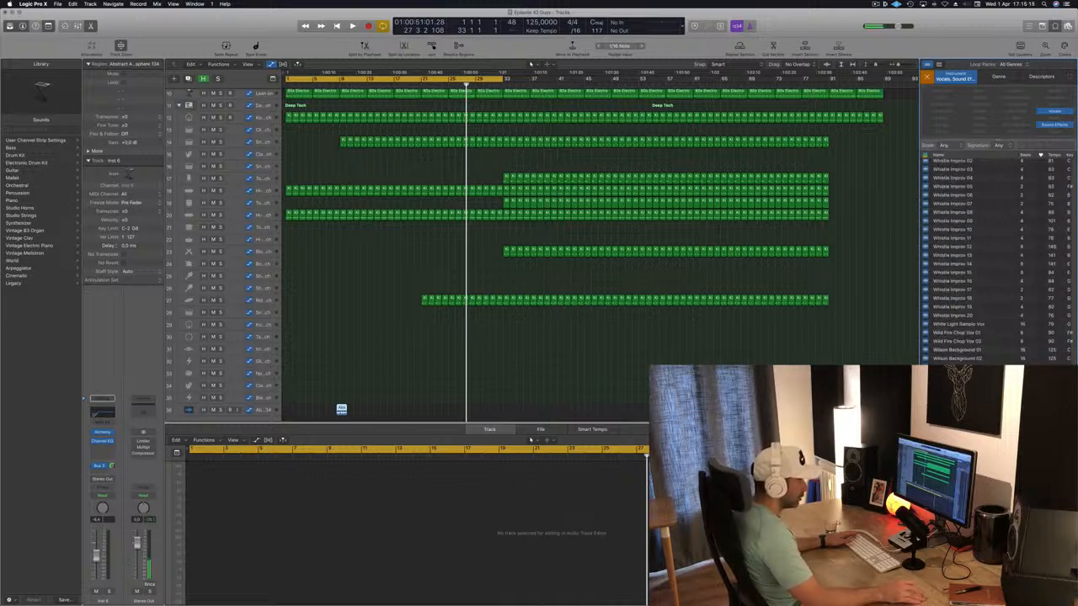
scroll(985, 280, "up", 6)
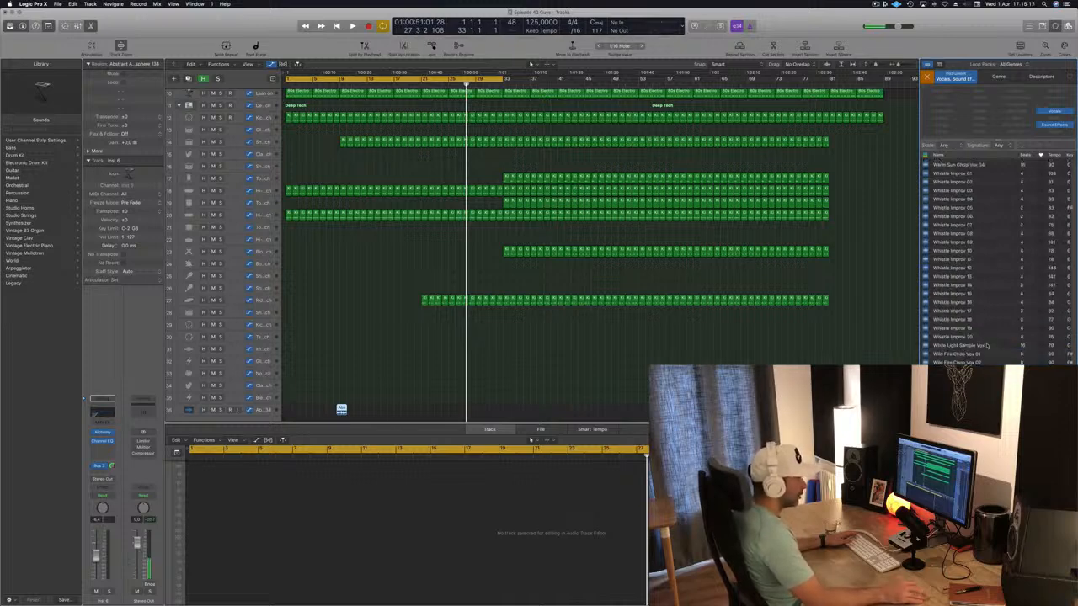
Audition vocal loops such as Vera Melody 08, Tyson Background 08 and Timeless Chop Vox 01 and 02, and clear the instrument filters.
scroll(992, 348, "up", 20)
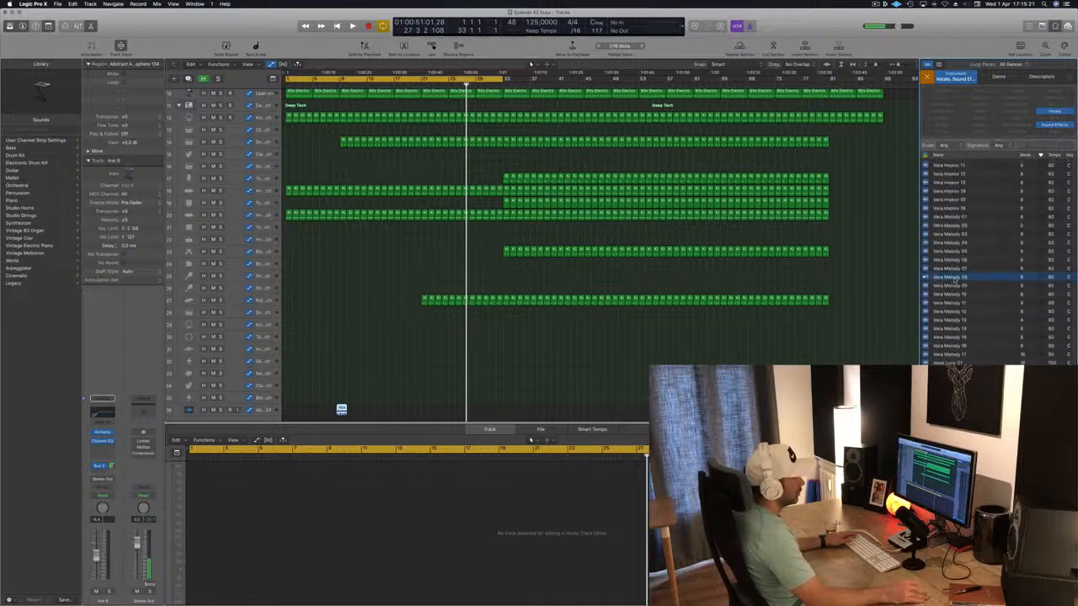
scroll(956, 279, "up", 15)
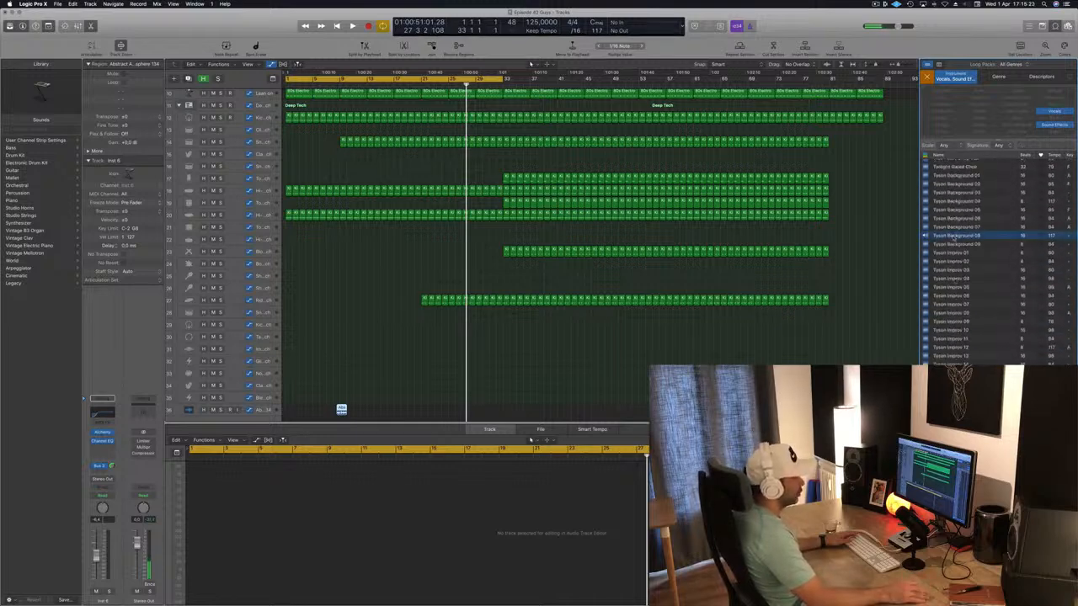
scroll(953, 237, "up", 10)
scroll(973, 247, "up", 15)
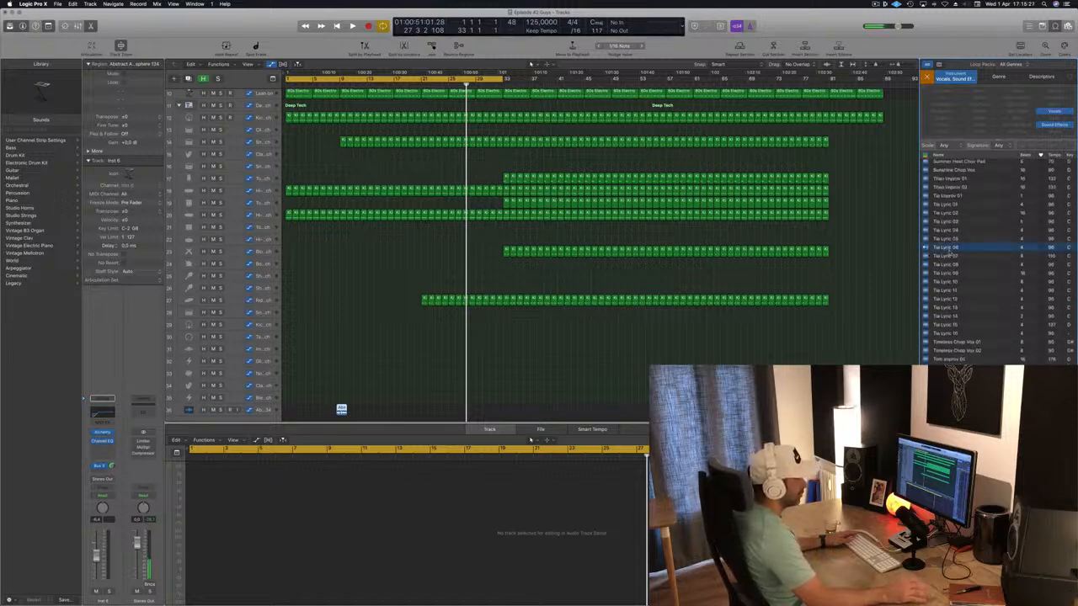
left_click(959, 342)
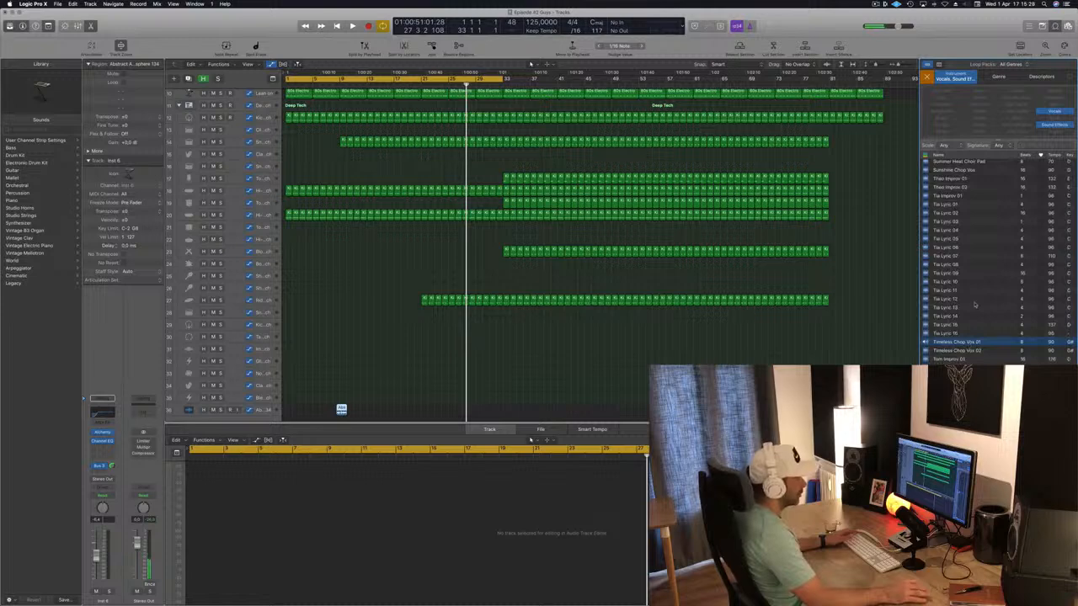
left_click(956, 351)
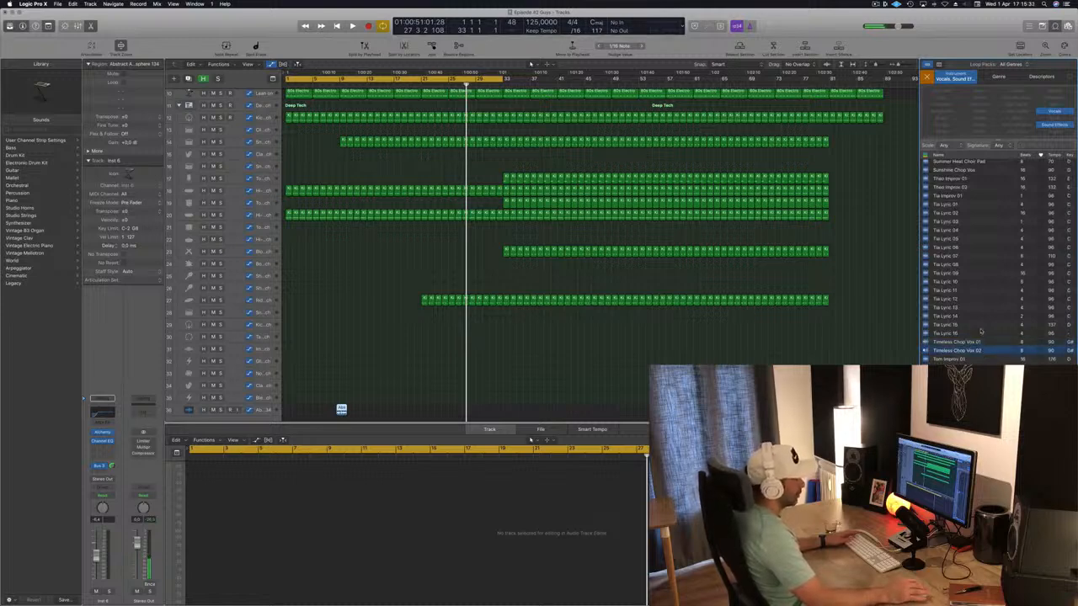
scroll(983, 330, "up", 10)
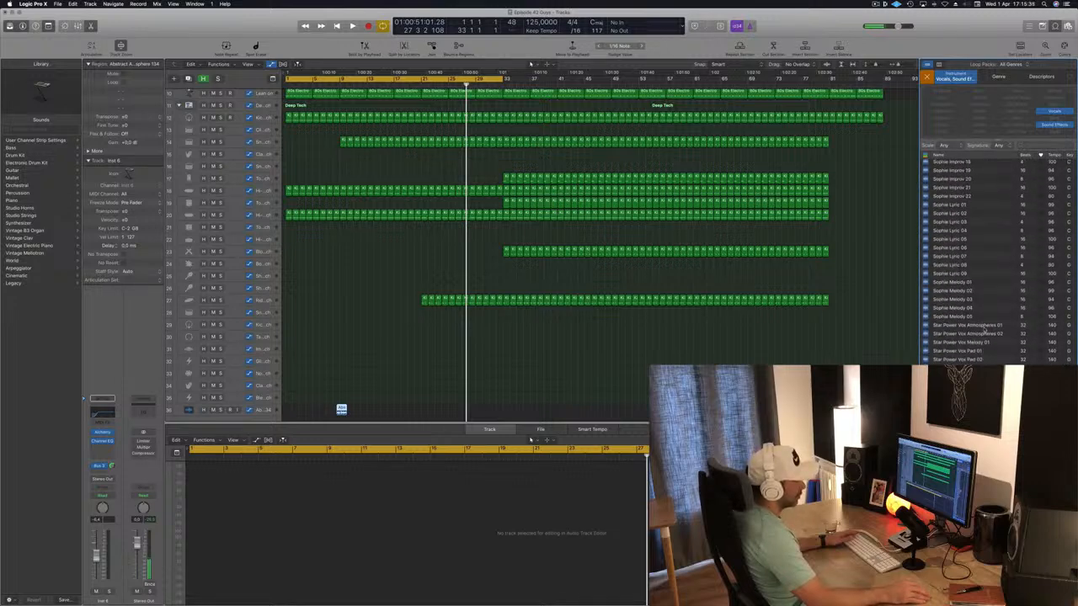
scroll(925, 291, "up", 10)
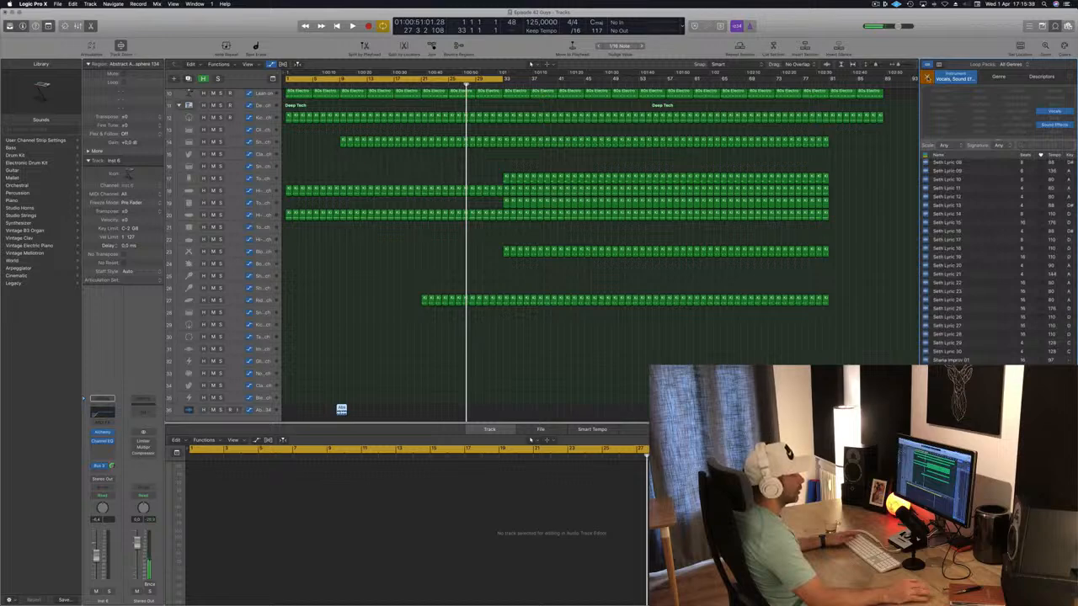
left_click(928, 78)
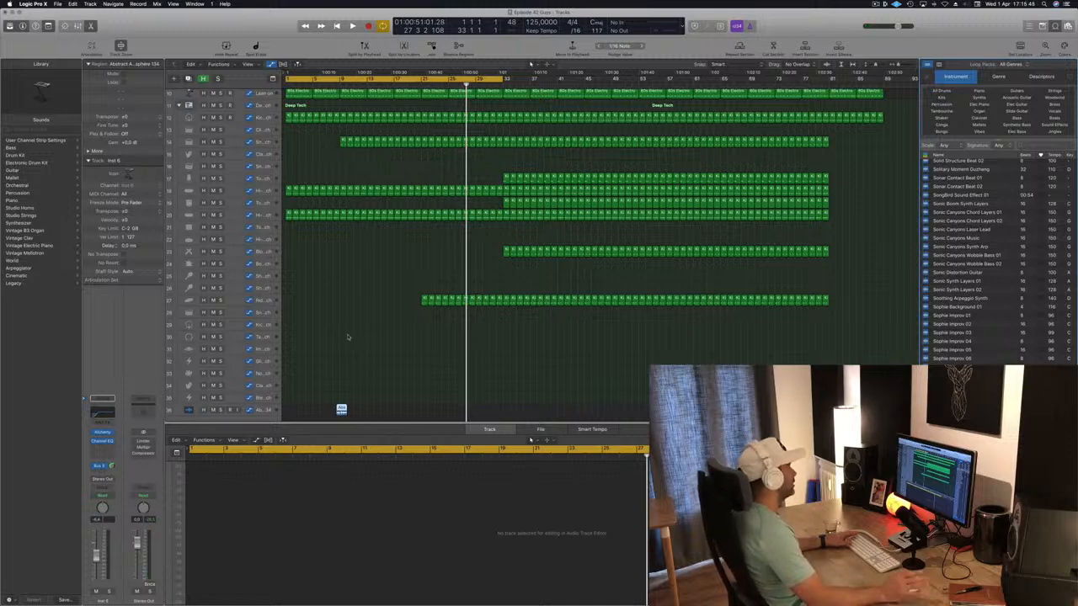
Select the Abstract Atmosphere 134 region and play the arrangement from bar 1.
left_click_drag(341, 409, 341, 410)
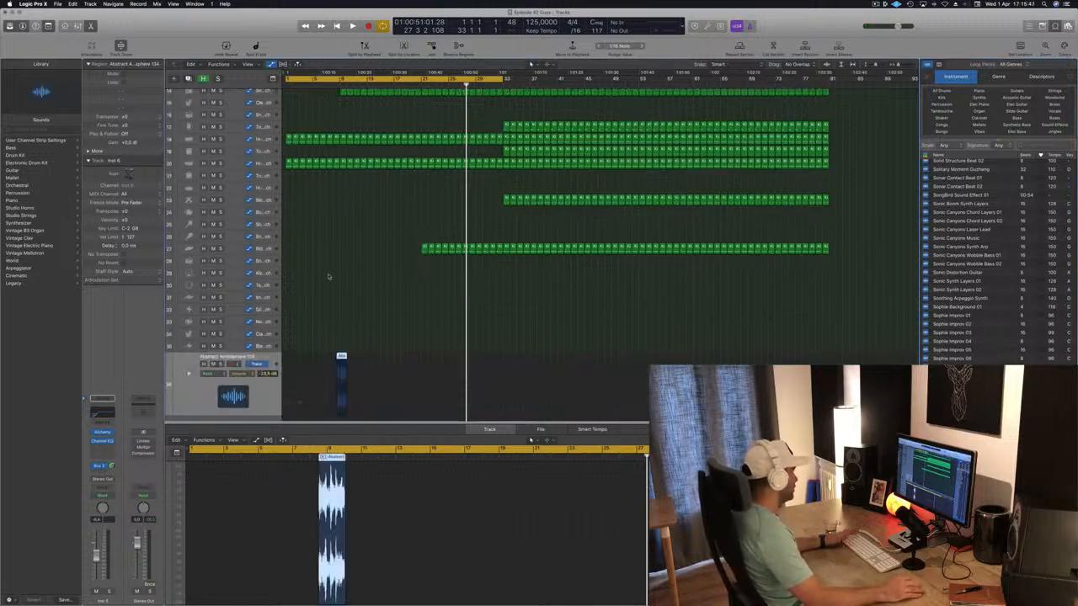
key("Return")
key("space")
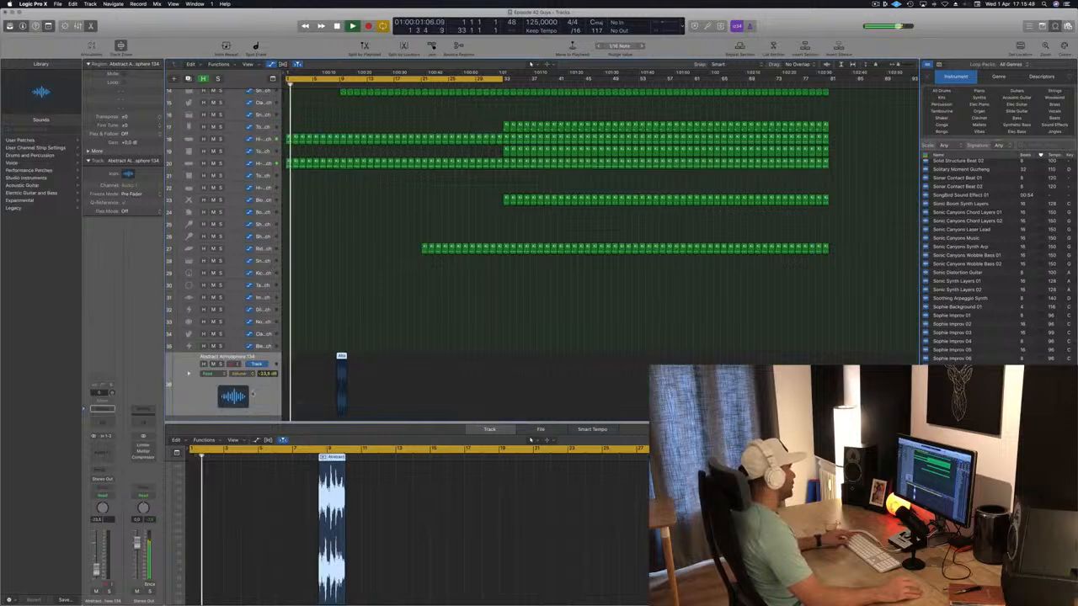
scroll(539, 253, "up", 10)
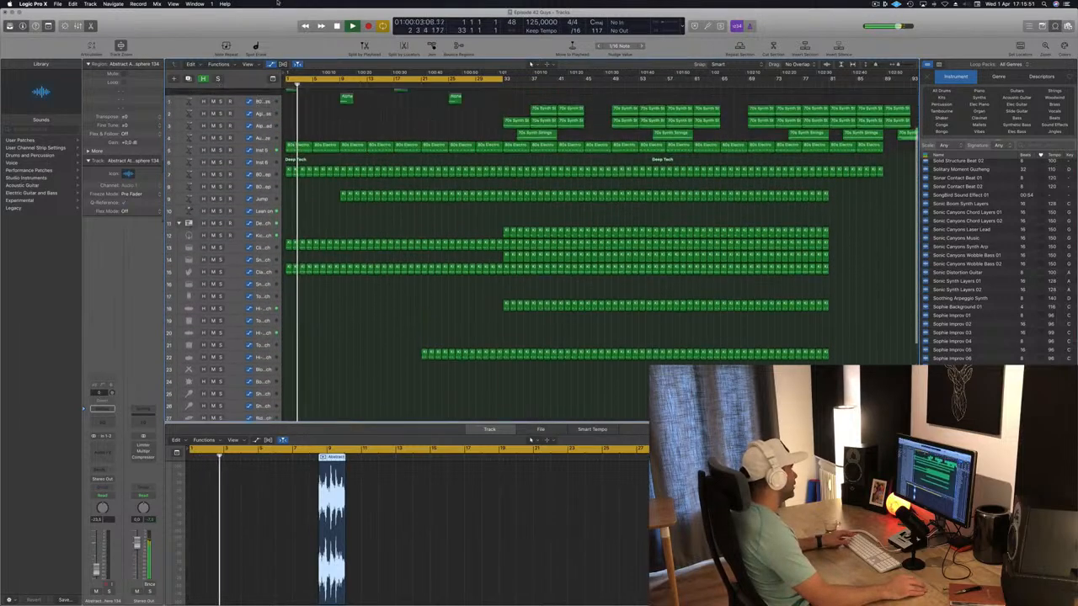
Move the Abstract Atmosphere 134 region to just before bar 21 and play the arrangement from about bar 17.
left_click_drag(278, 3, 274, 89)
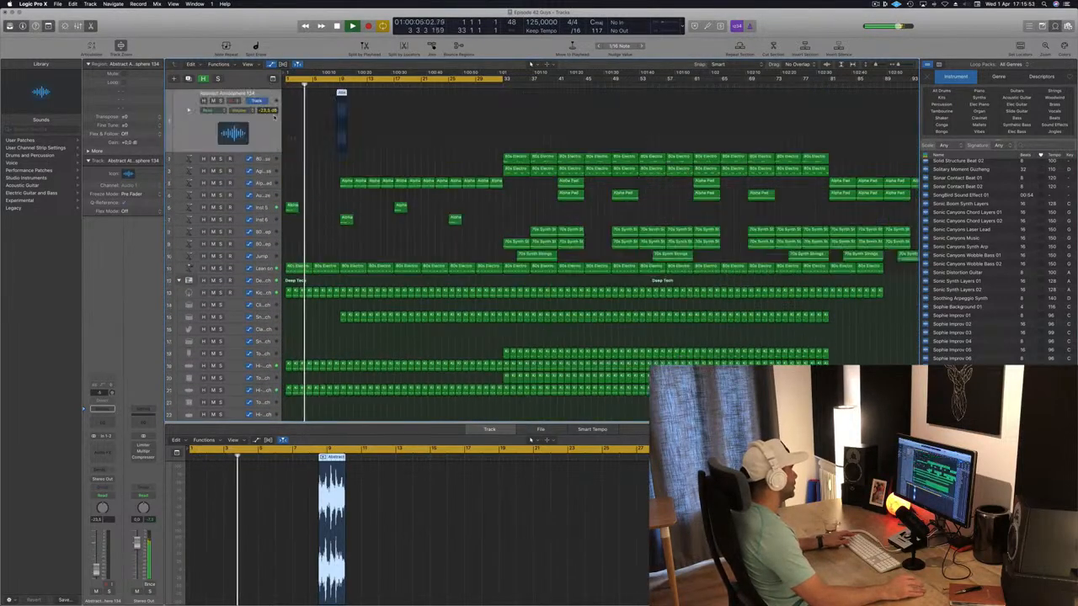
key("space")
key("Return")
key("space")
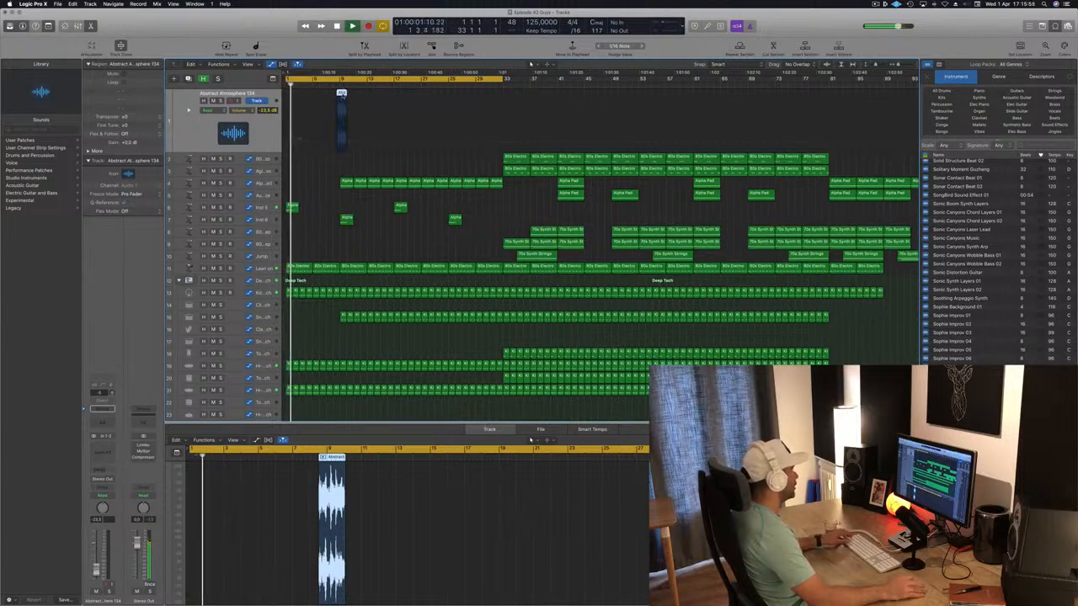
left_click_drag(341, 92, 425, 95)
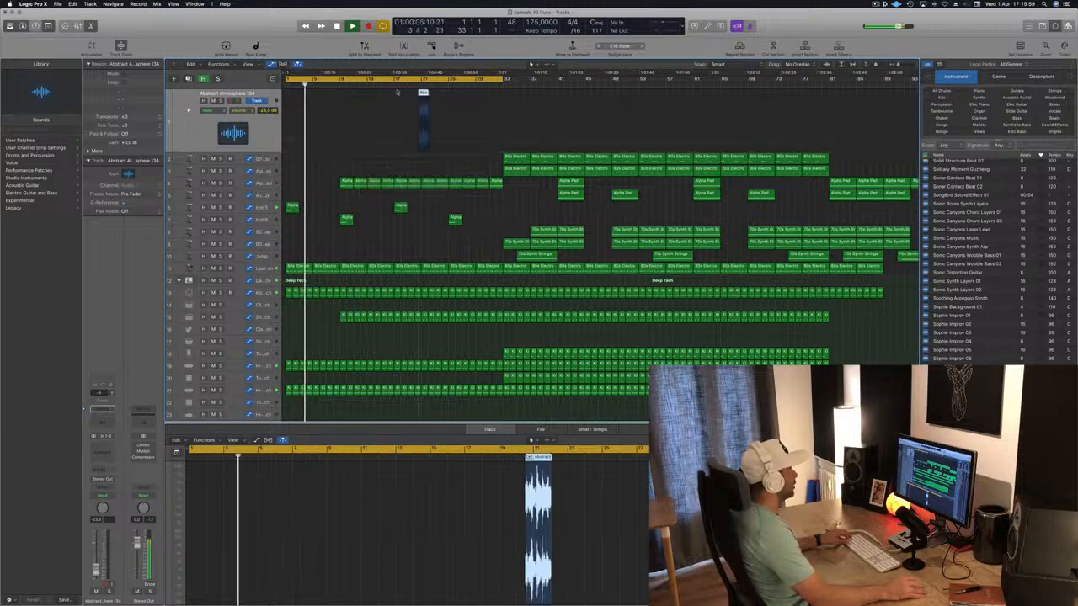
left_click(393, 86)
key("super+Left")
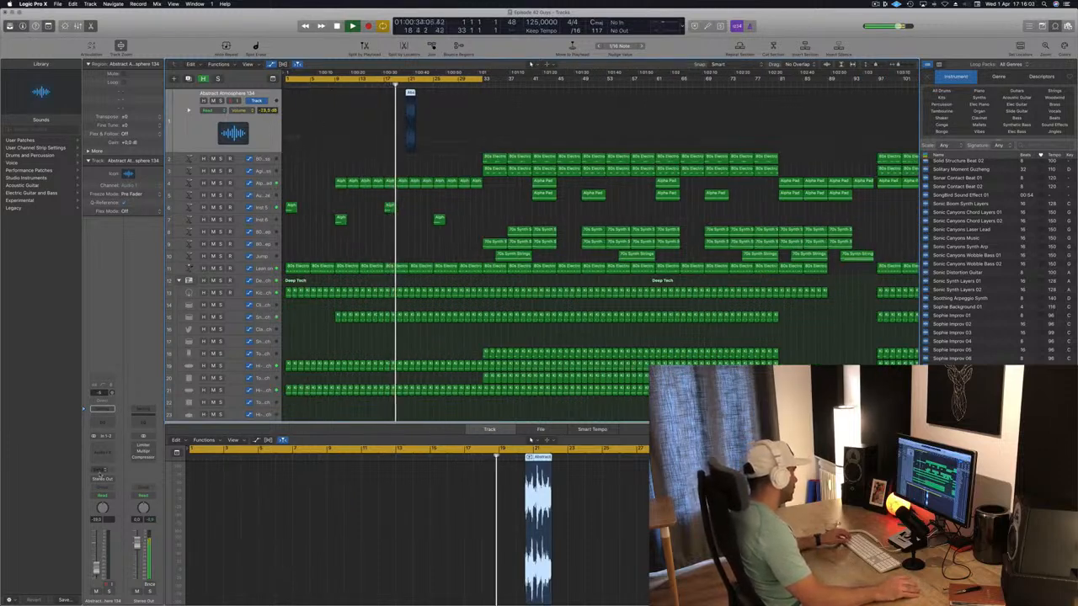
Add a send from the Abstract Atmosphere 134 track to Bus 3 (Aux 33).
left_click(99, 472)
mouse_move(117, 484)
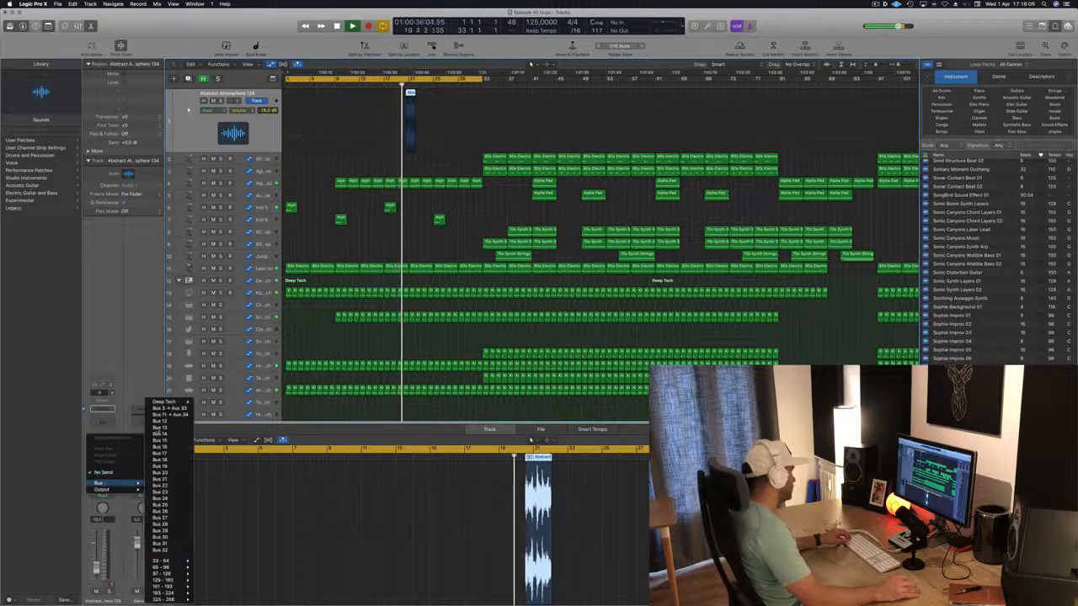
left_click(171, 408)
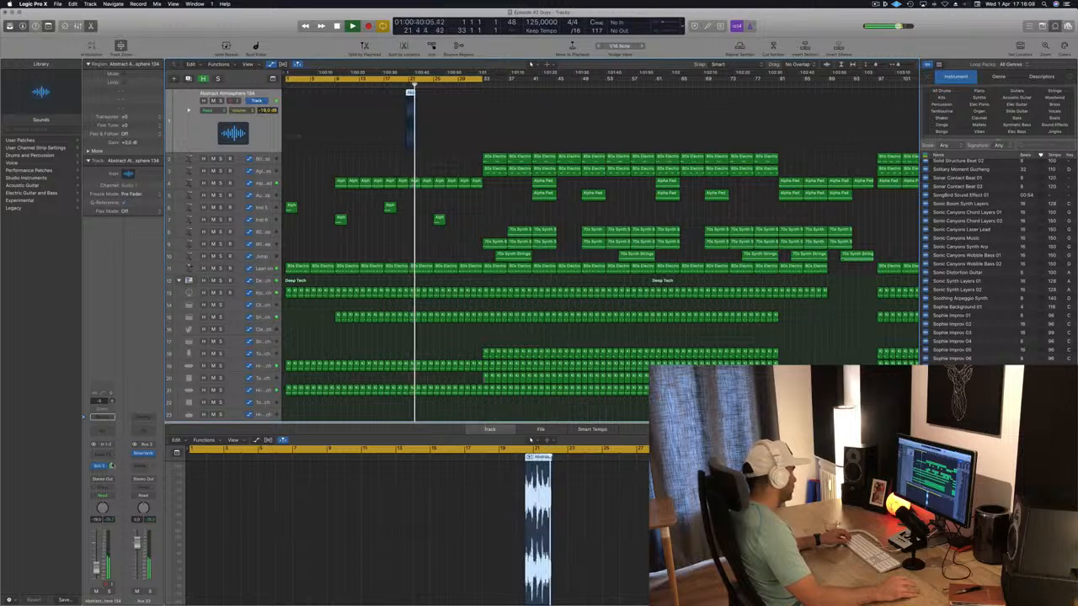
Play the passage around the atmosphere region from just before bar 20 and again from bar 17.
key("super+Right")
key("super+Right")
key("super+Right")
key("super+Right")
key("super+Right")
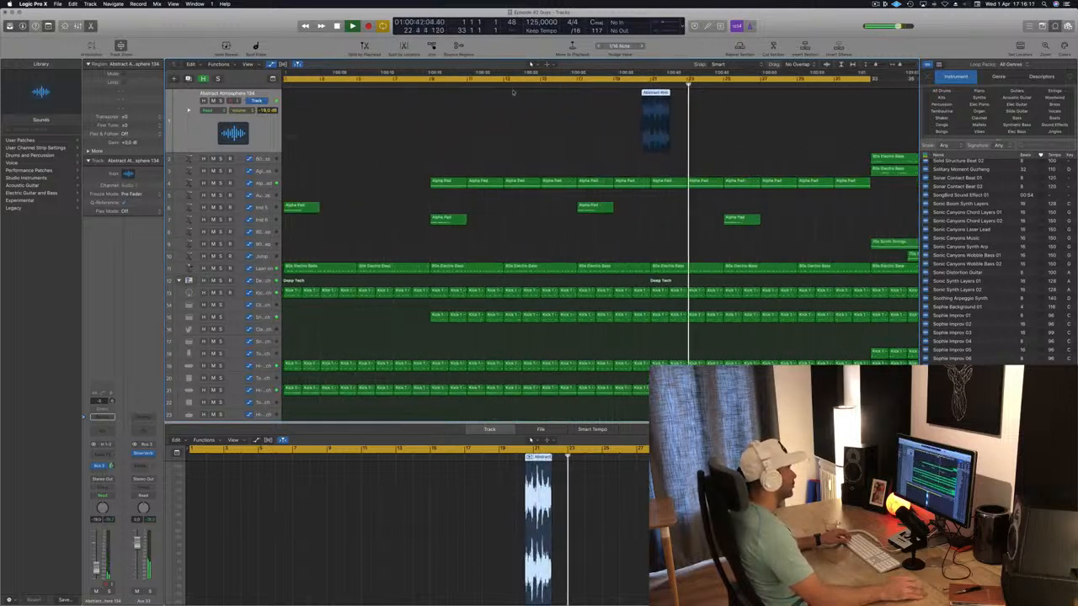
left_click(639, 81)
key("super+Right")
key("super+Right")
key("super+Right")
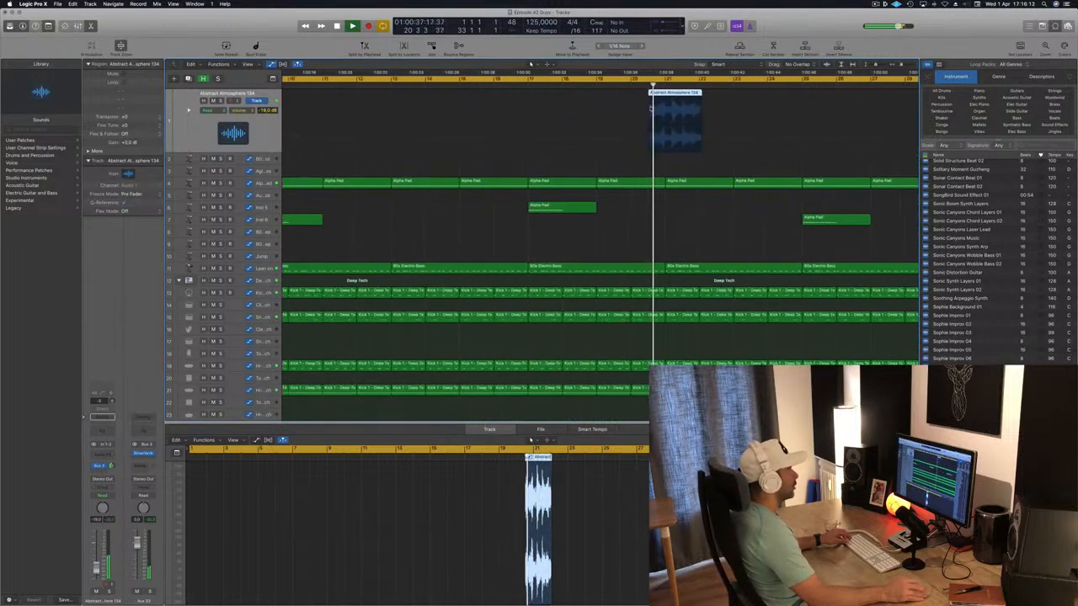
key("super+Left")
key("super+Left")
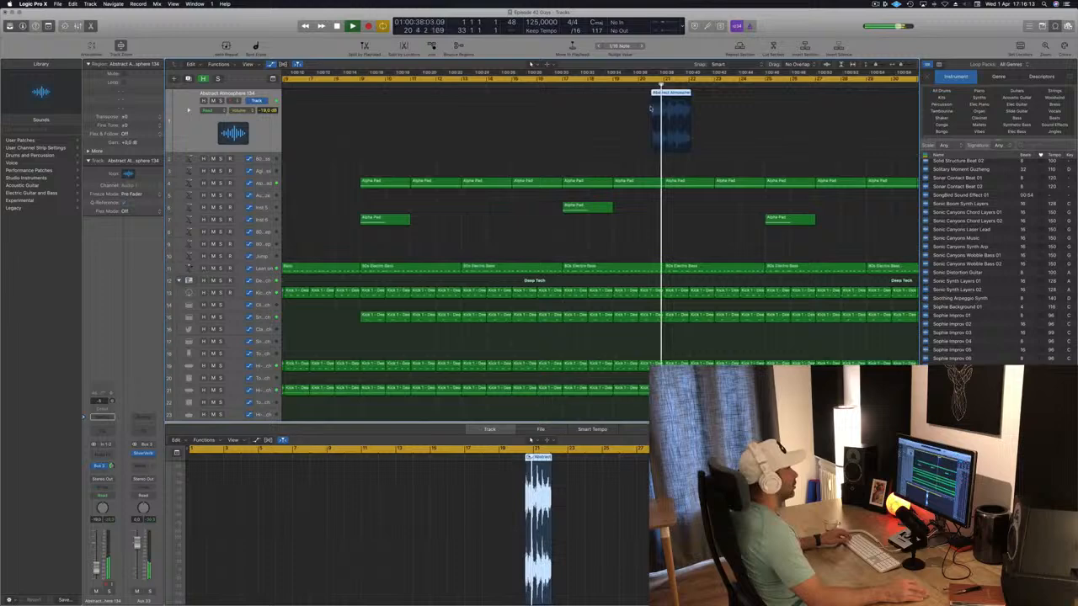
left_click(570, 83)
key("super+Left")
key("super+Left")
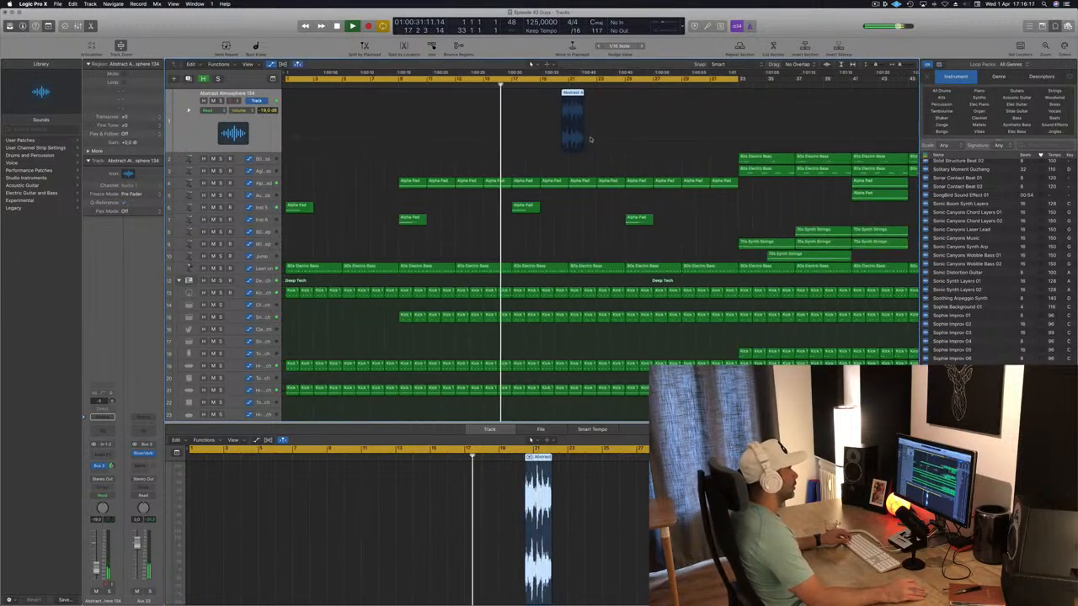
Shift the Abstract Atmosphere 134 region slightly earlier so that it starts at bar 20.
scroll(539, 143, "down", 2)
scroll(515, 118, "up", 2)
scroll(511, 101, "right", 2)
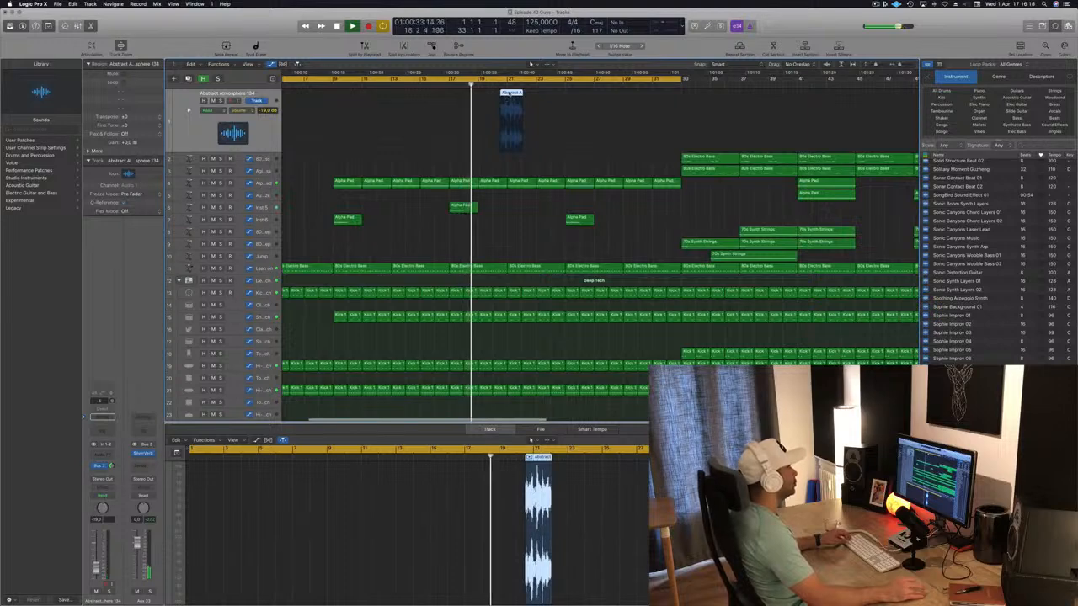
left_click_drag(511, 94, 504, 95)
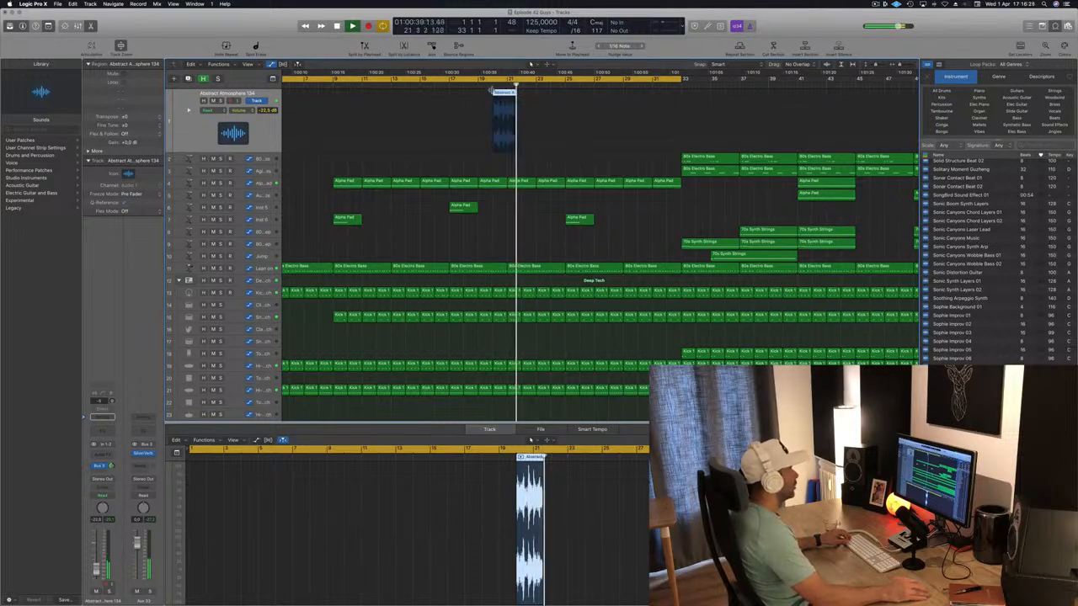
Replay from about bar 19, split the atmosphere region at bar 20 in two and move its second part to bar 24.
left_click(477, 86)
scroll(480, 85, "left", 2)
scroll(481, 85, "up", 2)
key("super+Right")
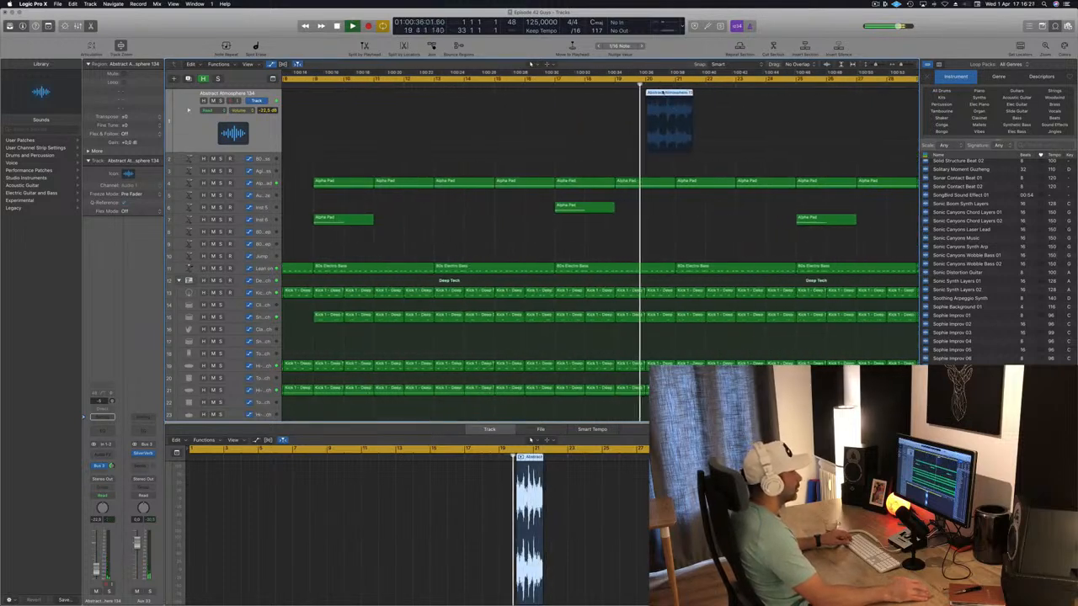
left_click_drag(663, 95, 723, 91)
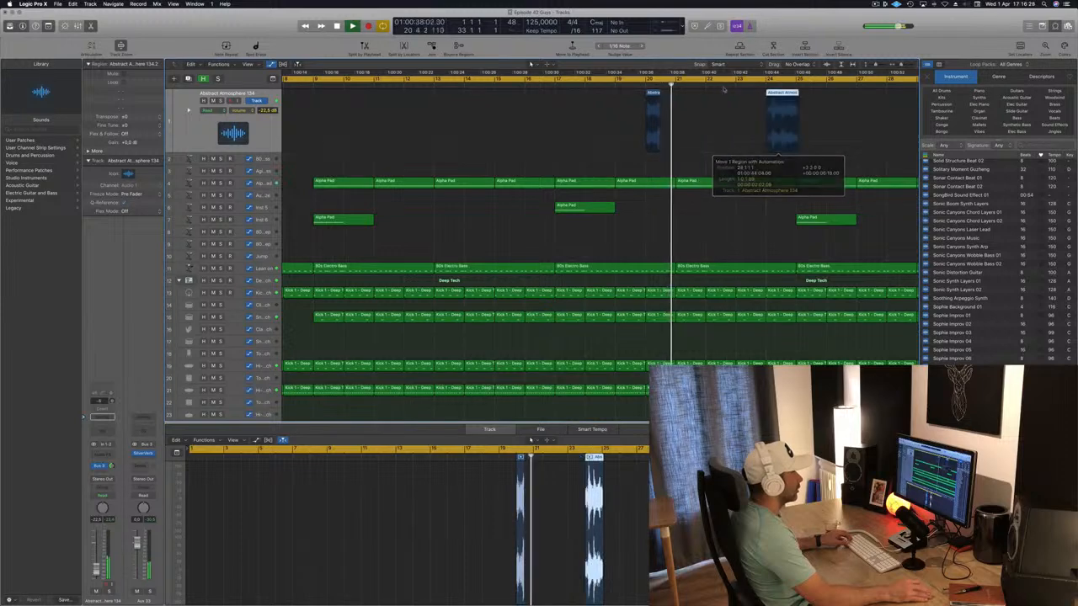
Replay from just before bar 20 and slightly shorten the end of the first atmosphere slice.
left_click(642, 85)
key("super+Right")
key("super+Right")
key("super+Right")
key("super+Right")
key("super+Right")
key("super+Right")
key("super+Right")
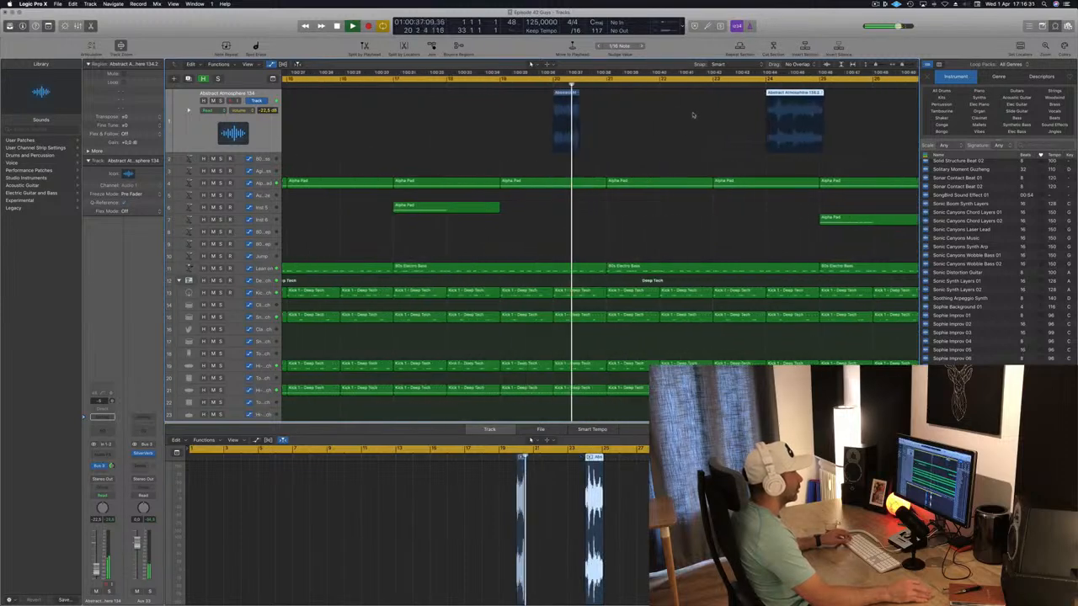
key("super+Left")
key("super+Left")
left_click(555, 85)
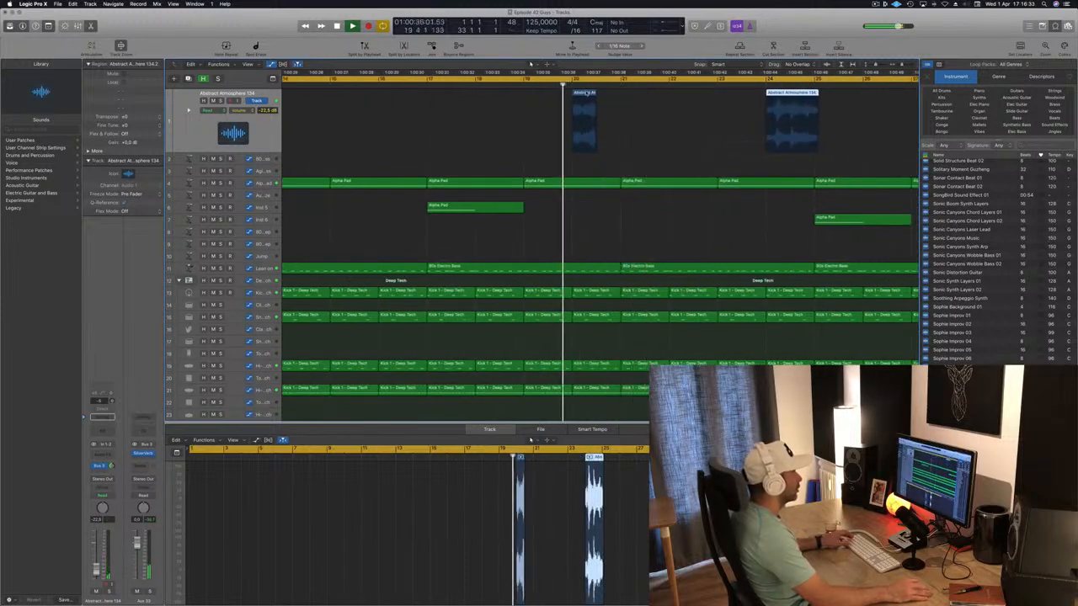
left_click_drag(595, 95, 587, 94)
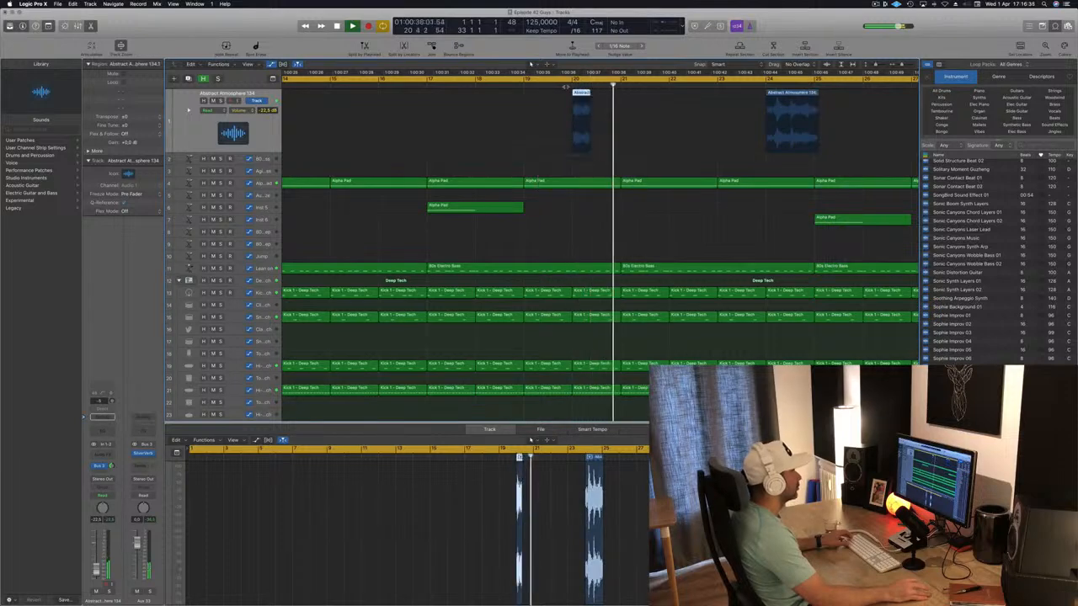
Replay from just before bar 20 and move the second atmosphere slice to bar 22.
key("super+Left")
key("super+Left")
scroll(616, 146, "down", 8)
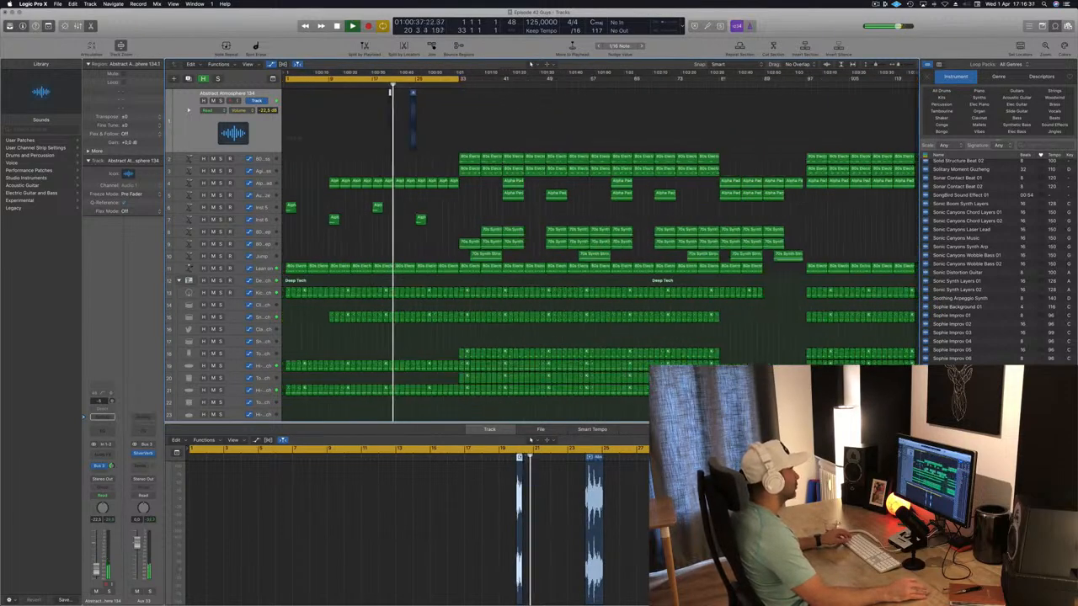
scroll(648, 101, "up", 6)
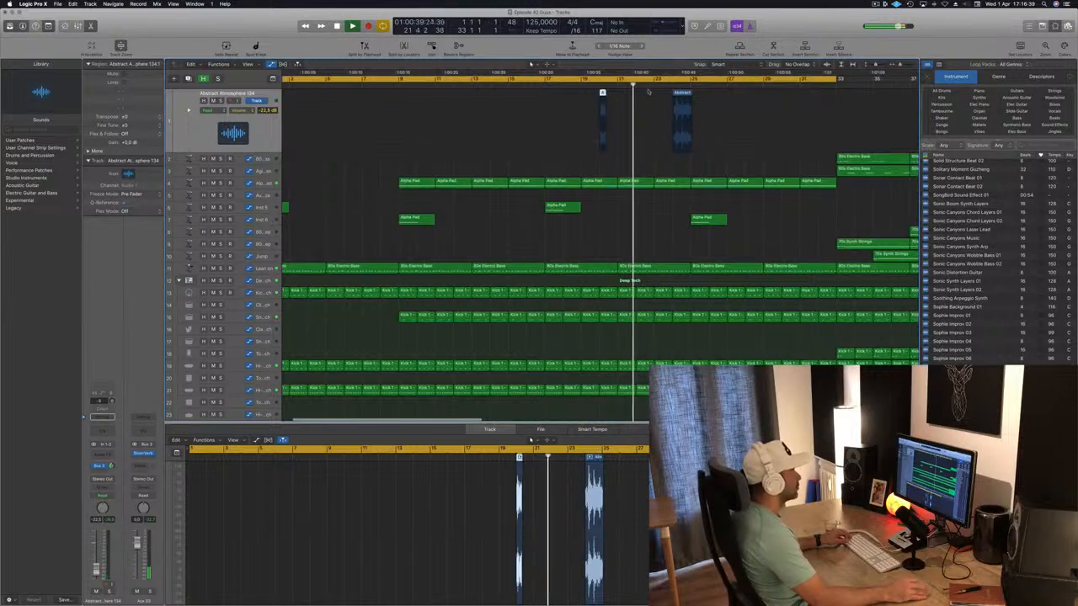
left_click(593, 87)
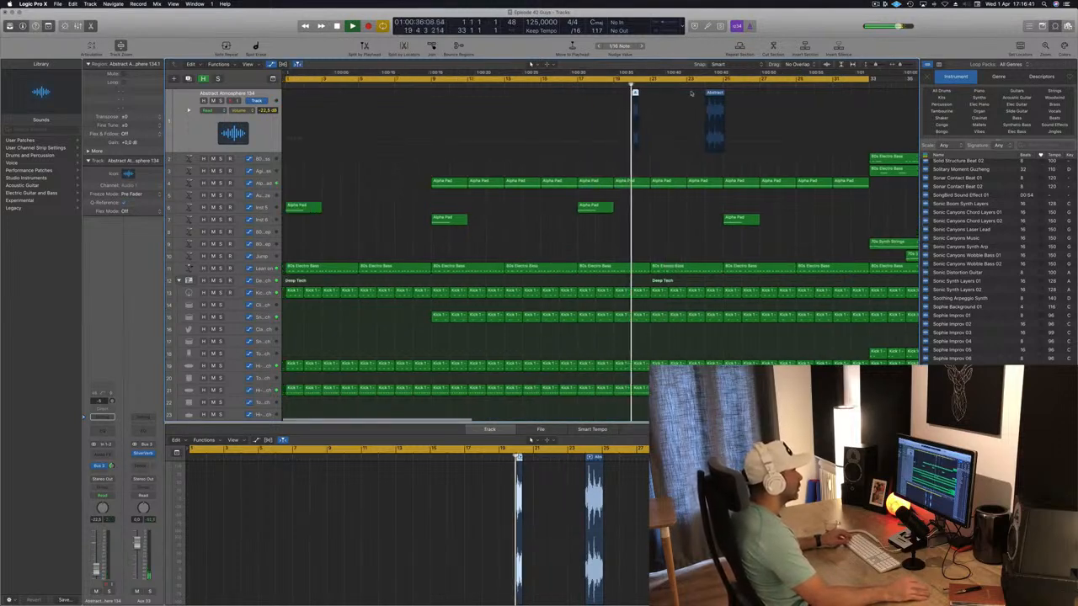
key("super+Right")
key("super+Right")
key("super+Right")
key("super+Right")
key("super+Right")
key("super+Right")
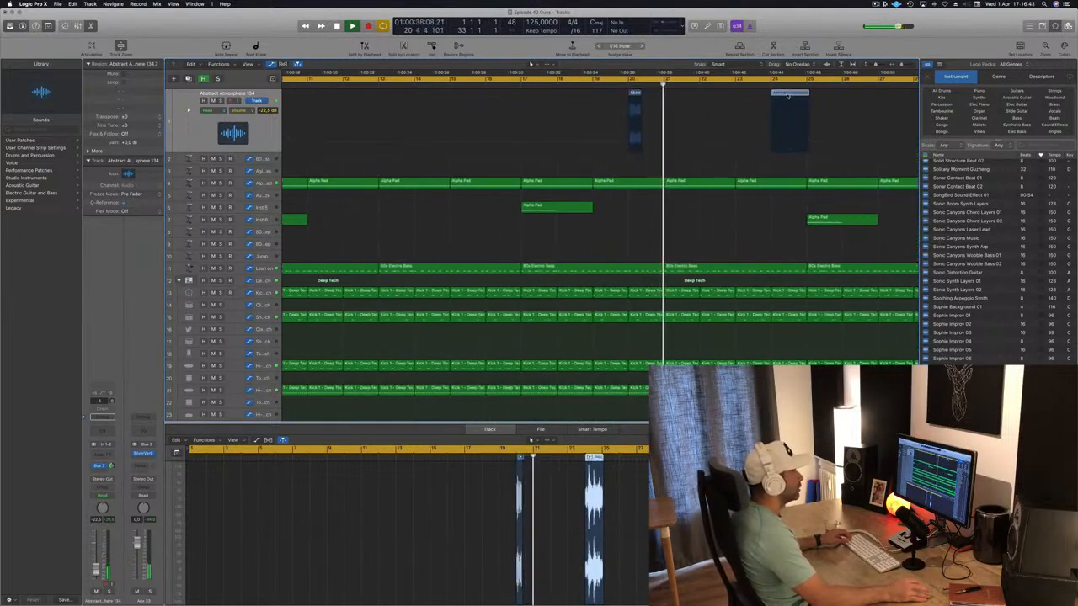
left_click_drag(793, 96, 709, 93)
Replay both atmosphere slices, select all regions on their track and raise the track volume to about -16 dB.
left_click(609, 86)
key("super+Left")
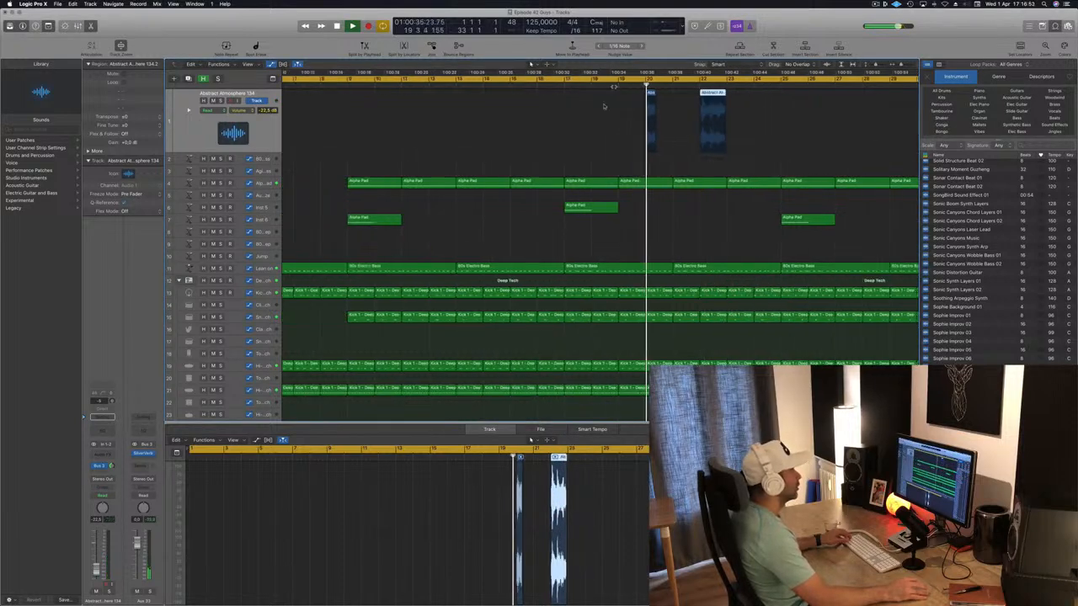
key("super+Left")
key("super+Left")
left_click(251, 133)
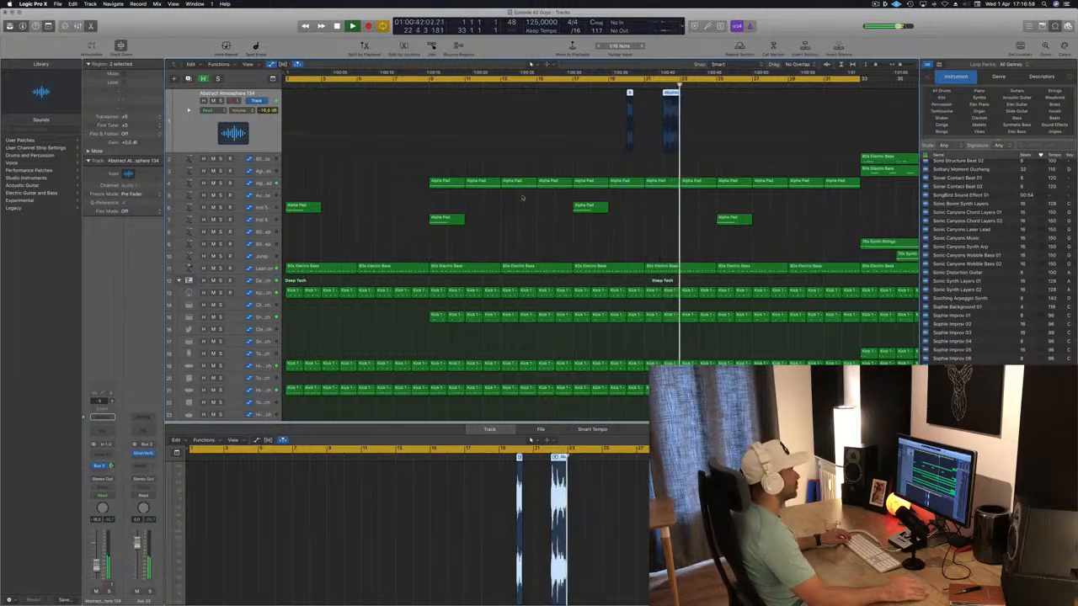
Replay from about bar 20 and add a second send from the atmosphere track to Bus 11 (Aux 34).
key("shift+space")
key("super+Left")
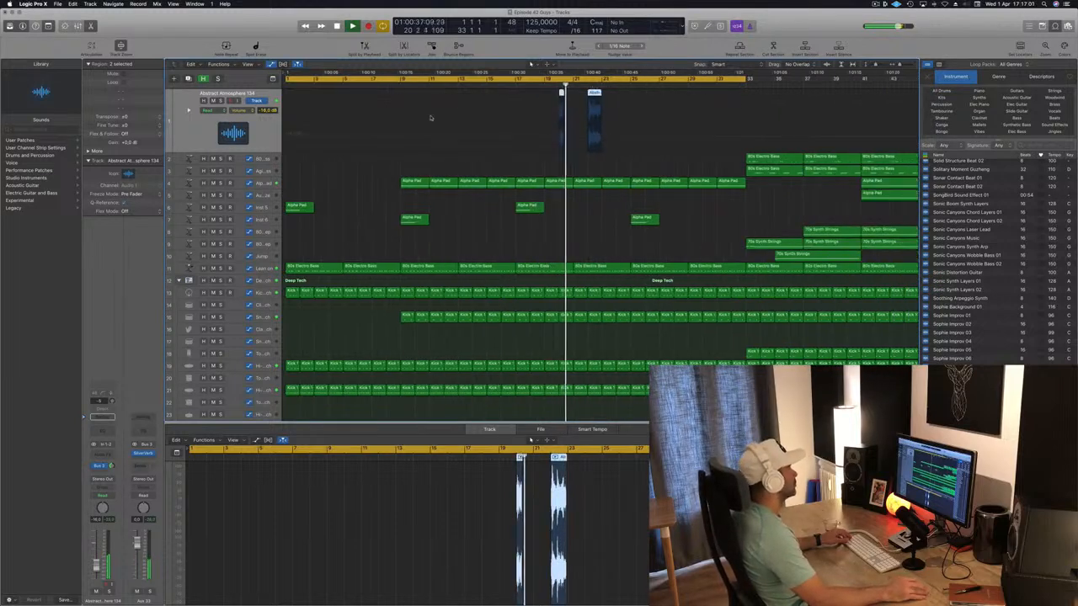
key("super+Left")
key("super+Left")
key("super+Left")
left_click(100, 474)
mouse_move(102, 484)
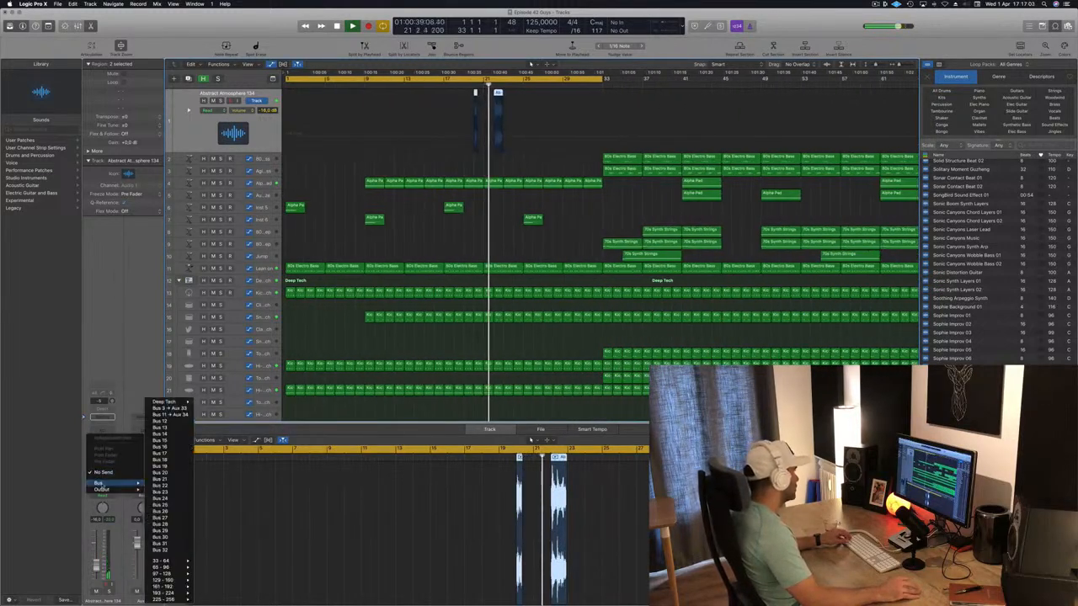
left_click(169, 409)
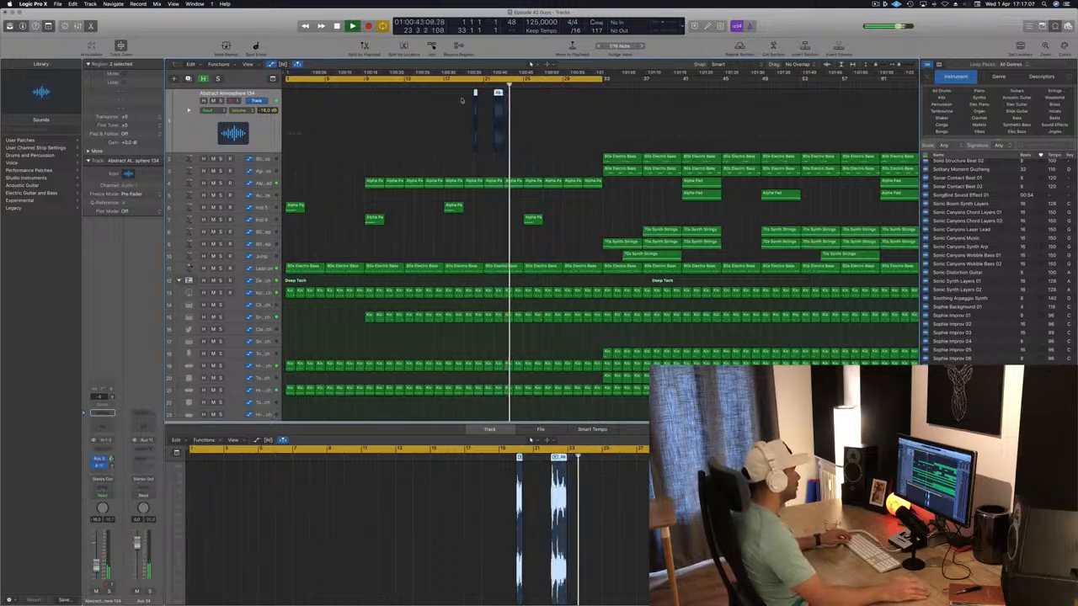
Select the Alpha Pad track, replay from about bar 24 and raise its filter automation point at bar 33 to 44 %.
key("super+Left")
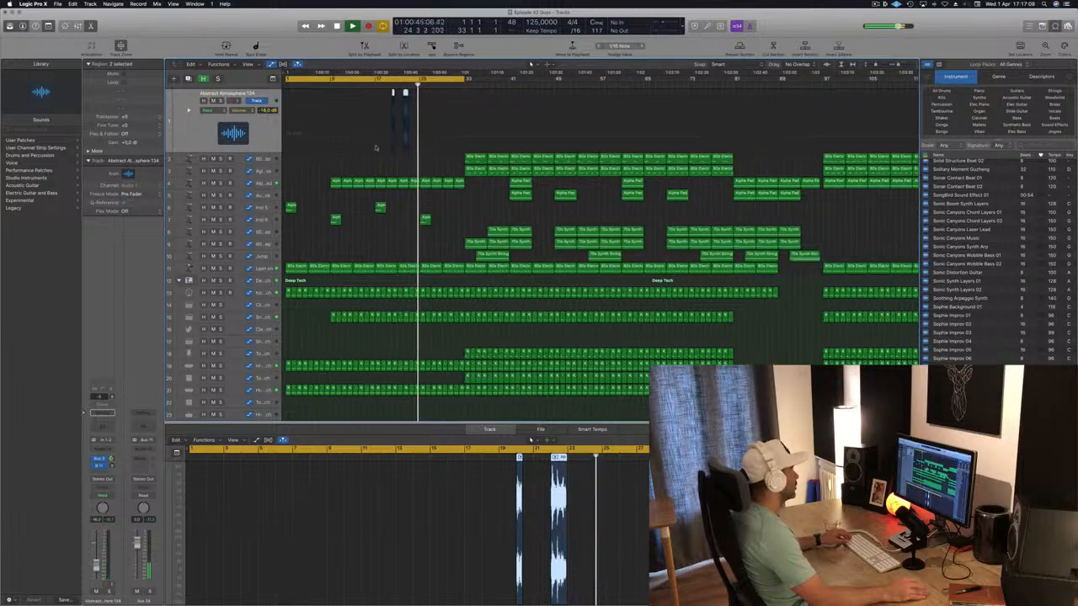
scroll(380, 160, "up", 1)
scroll(387, 164, "down", 1)
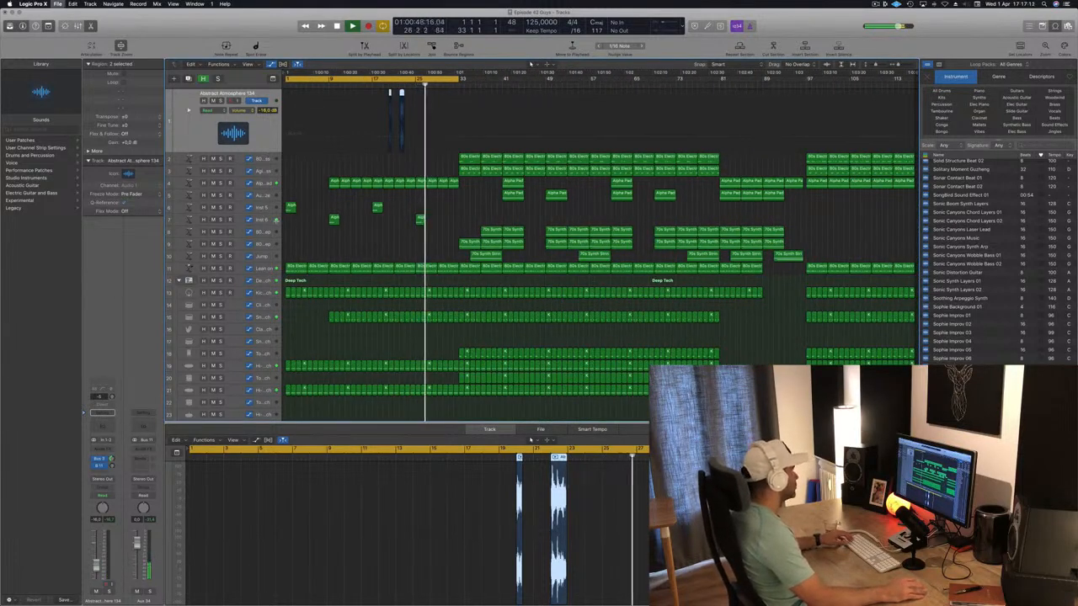
left_click(264, 219)
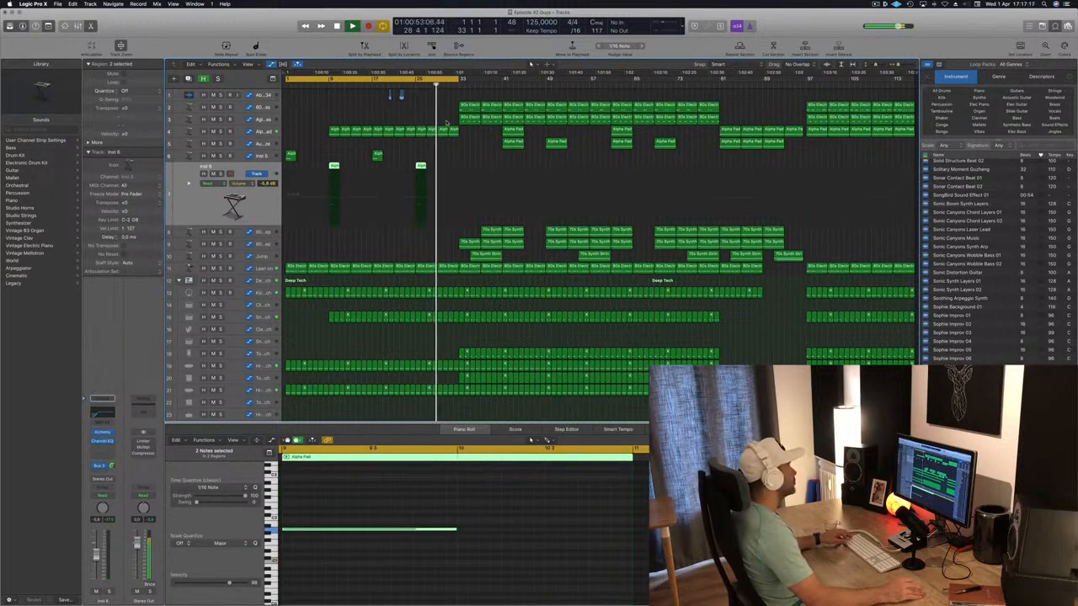
scroll(447, 120, "right", 3)
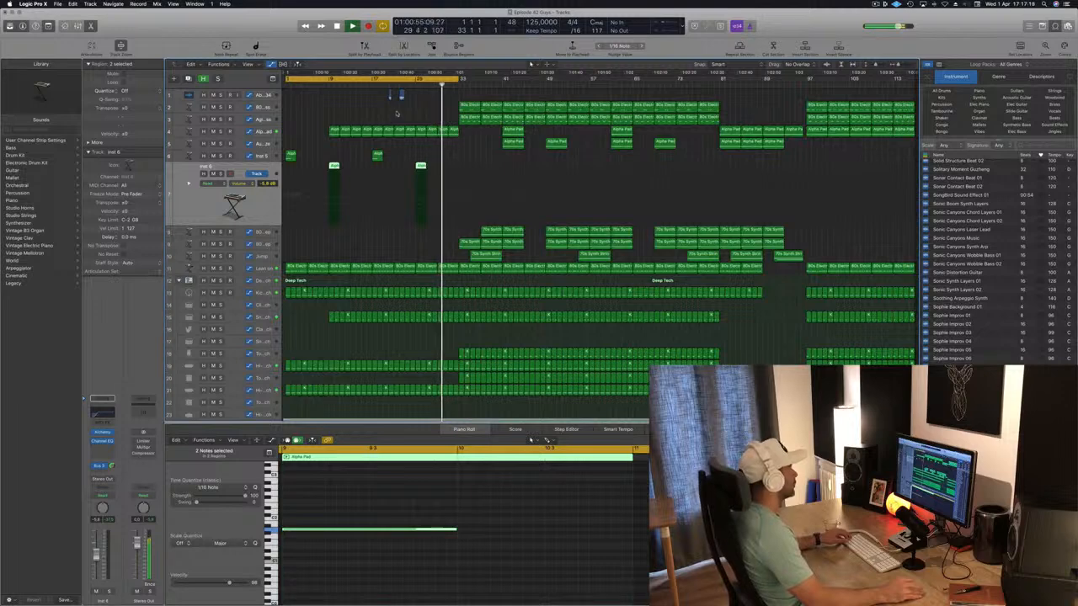
left_click(277, 134)
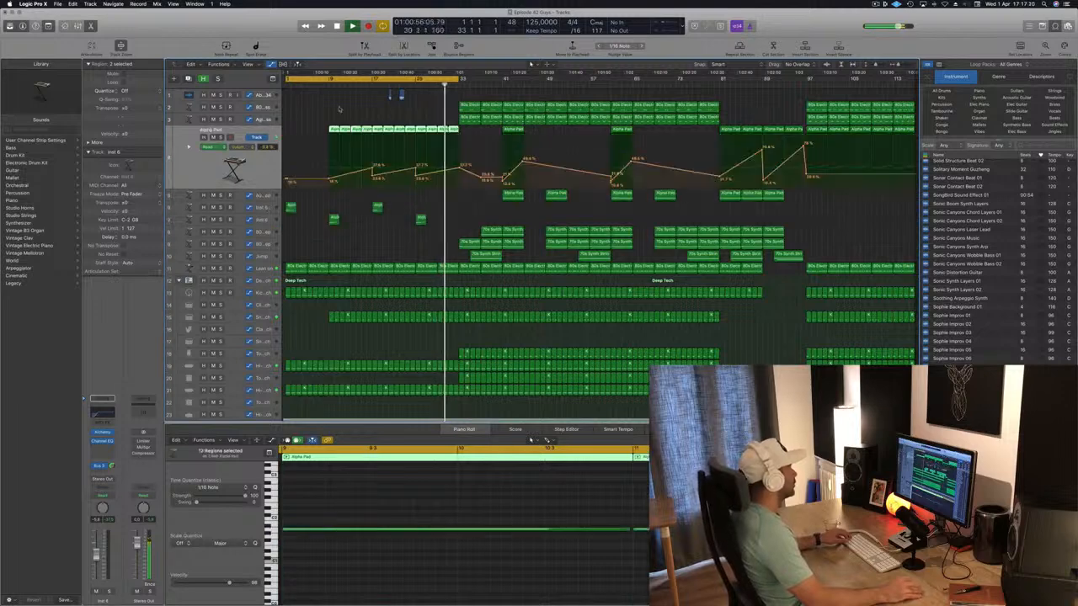
left_click(410, 87)
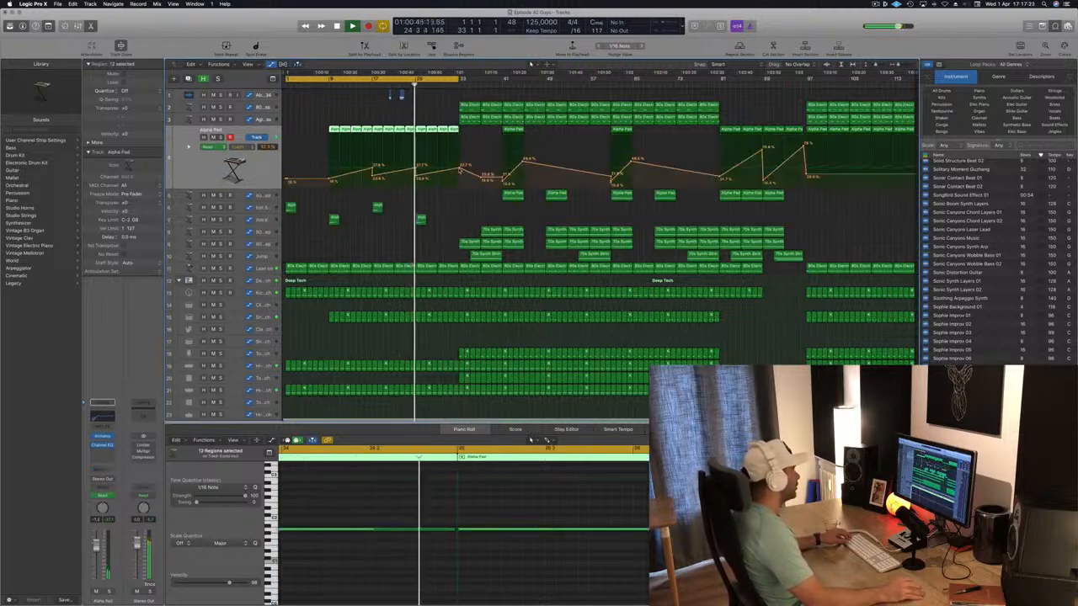
left_click_drag(460, 168, 459, 164)
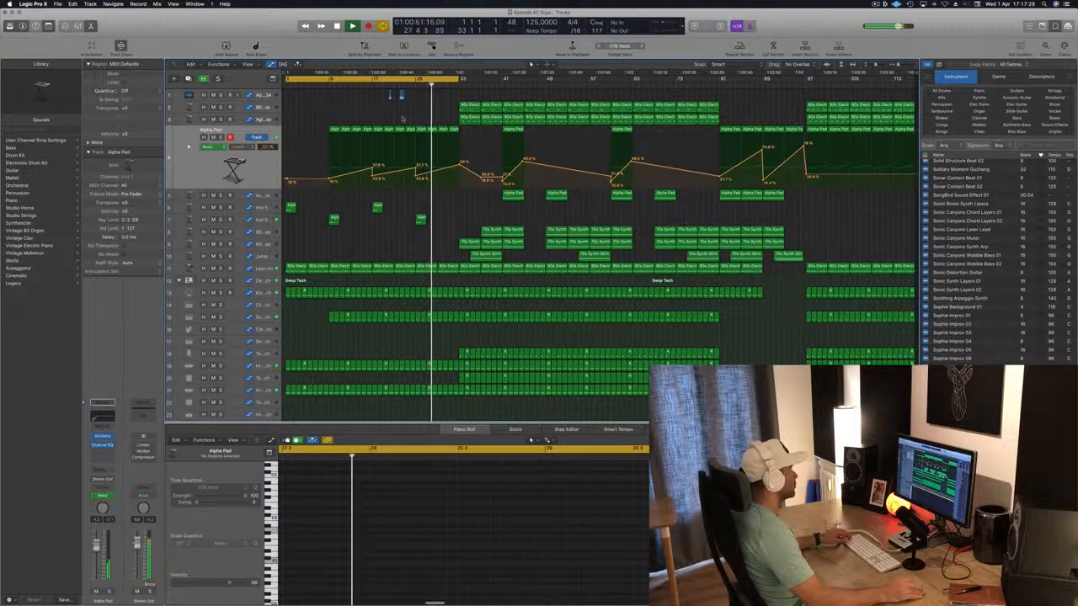
Select both atmosphere slices and copy them to bars 28 and 30 on the same track.
scroll(399, 104, "up", 7)
scroll(328, 99, "down", 1)
scroll(327, 100, "down", 1)
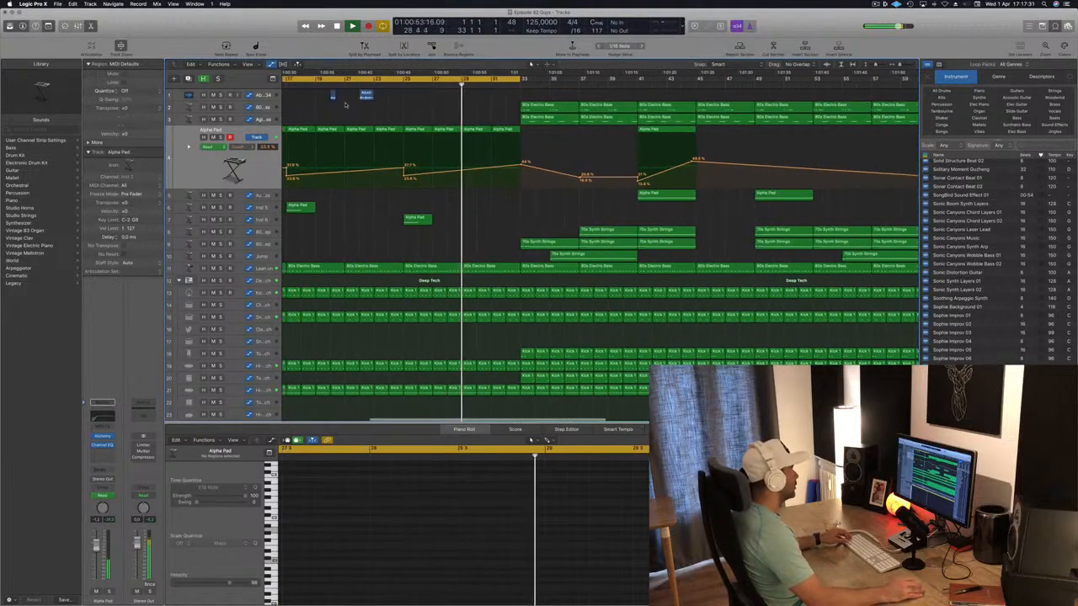
left_click(334, 95)
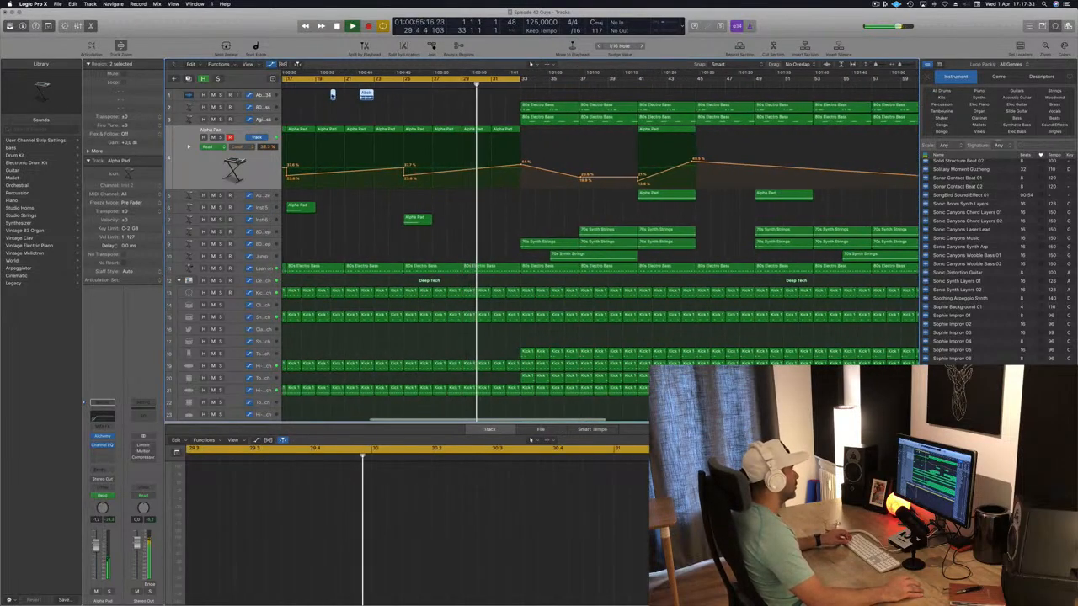
left_click_drag(334, 94, 450, 101)
scroll(393, 91, "down", 2)
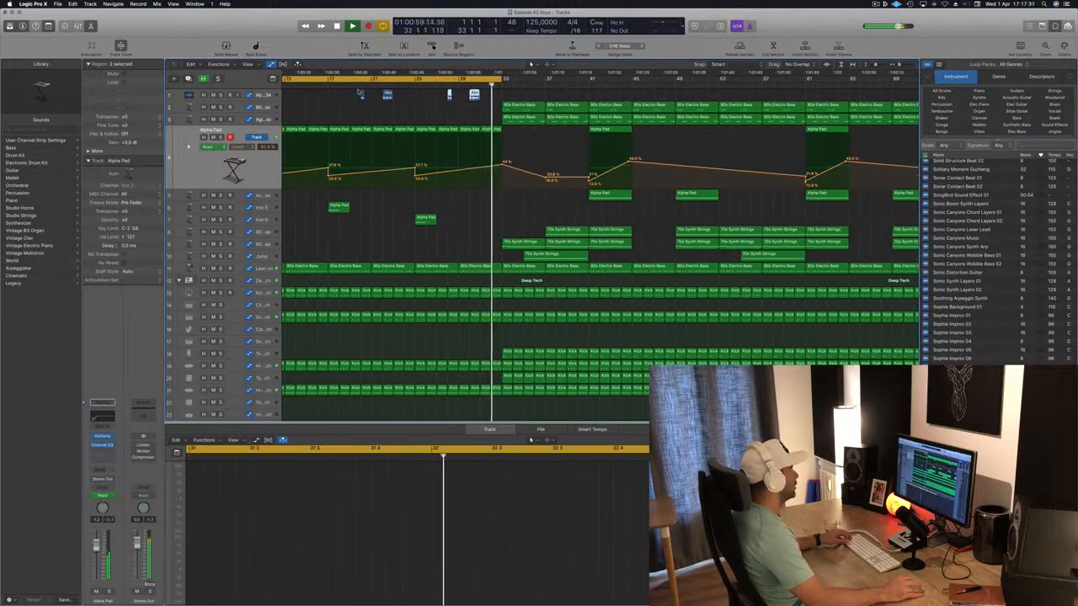
Replay the atmosphere slices and their copies from about bar 20 and close the Loop Browser.
left_click(388, 109)
left_click(361, 85)
scroll(388, 109, "down", 1)
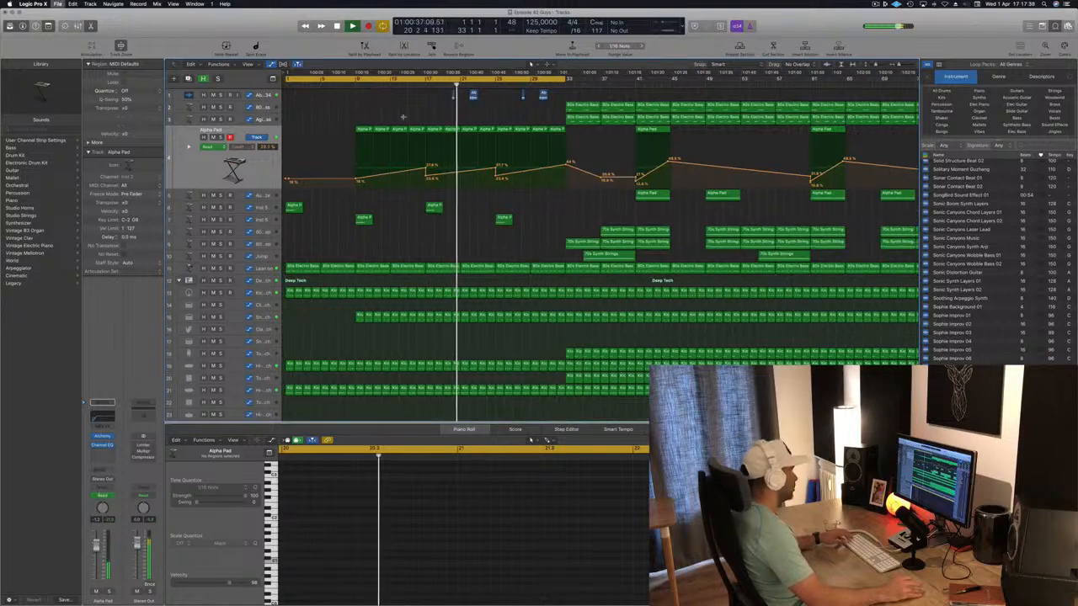
scroll(412, 123, "down", 3)
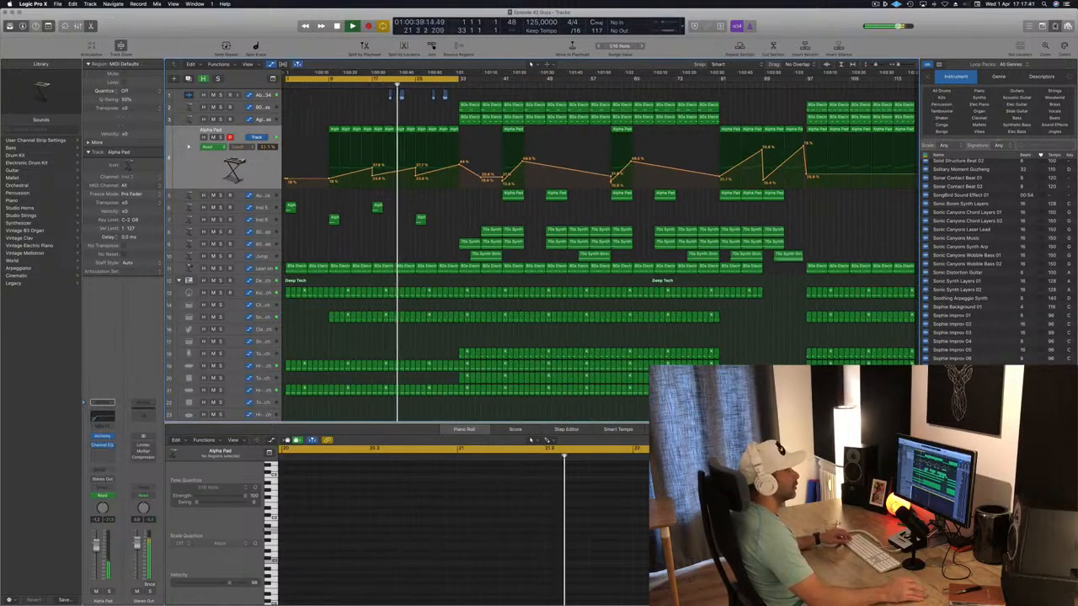
key("o")
scroll(438, 117, "up", 3)
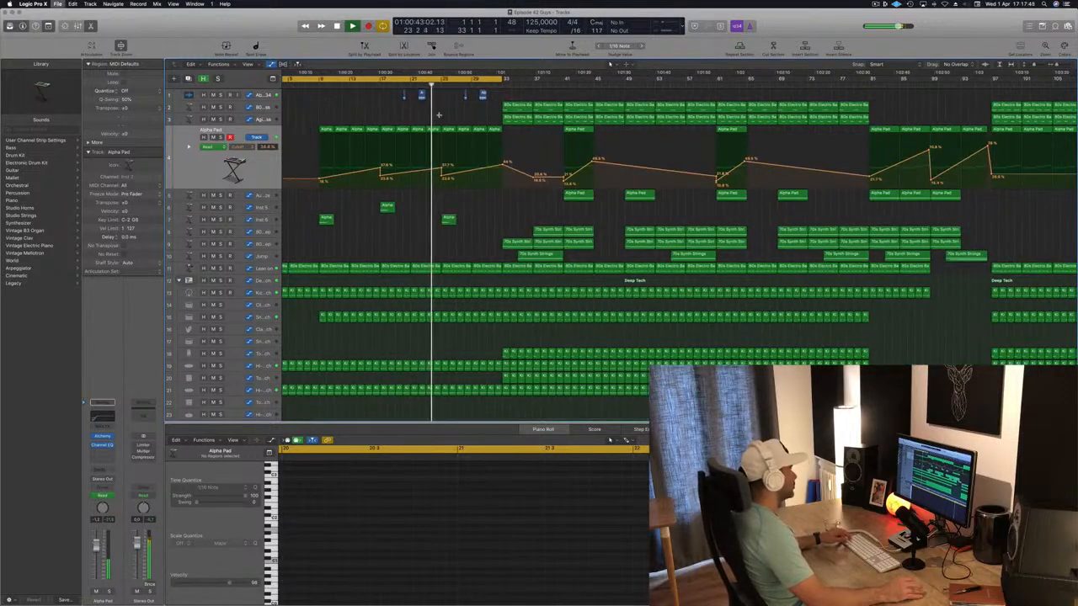
scroll(439, 115, "down", 1)
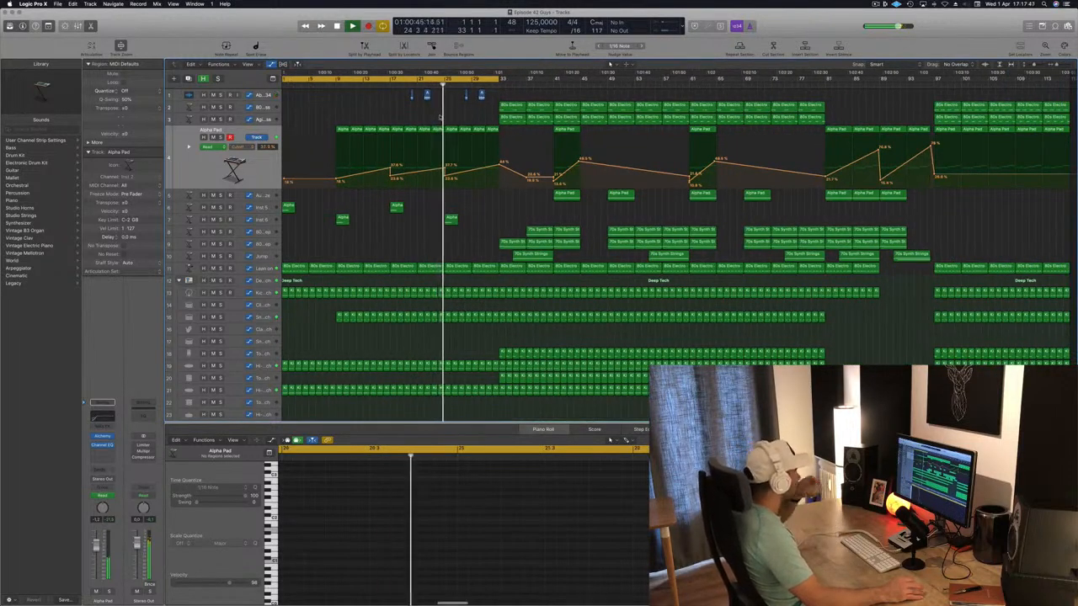
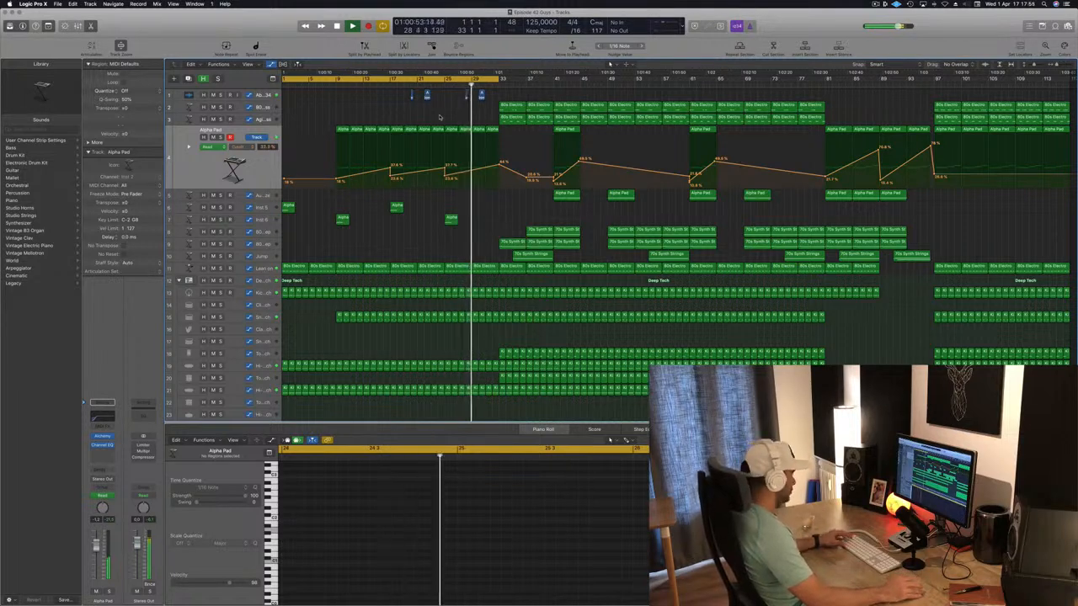
Replay from about bar 24 and delete the kick and snare regions between bars 29 and 33.
key("super+Right")
key("super+Right")
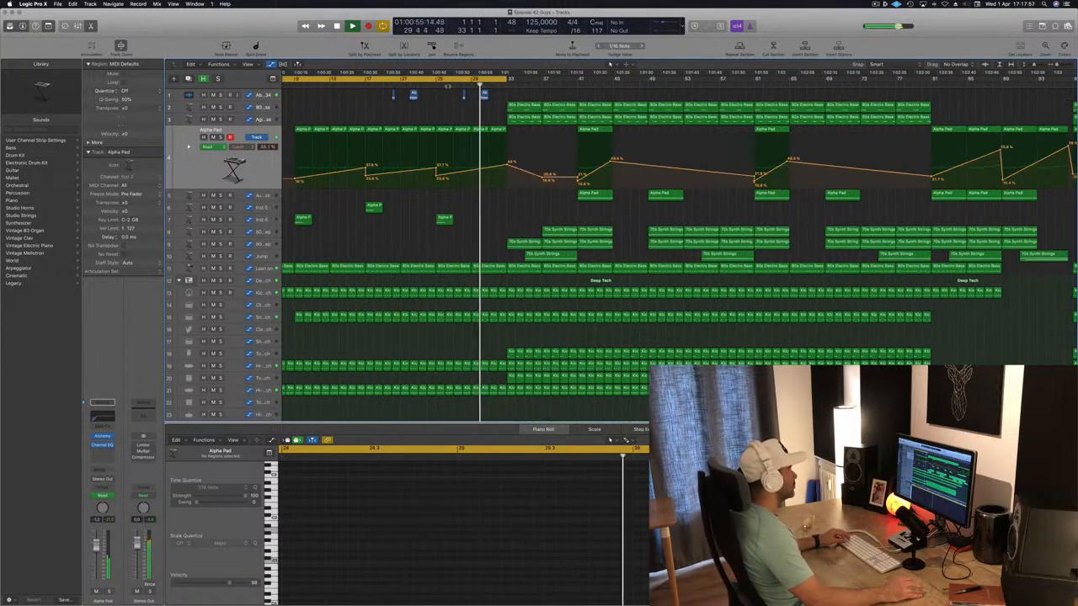
left_click(429, 86)
scroll(557, 302, "up", 1)
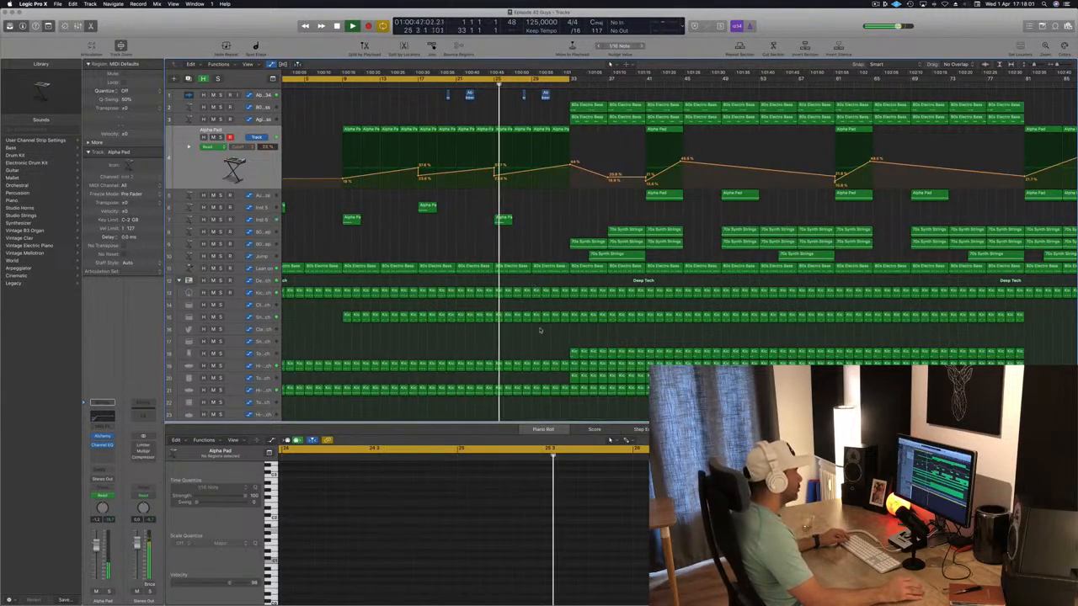
left_click_drag(539, 326, 563, 294)
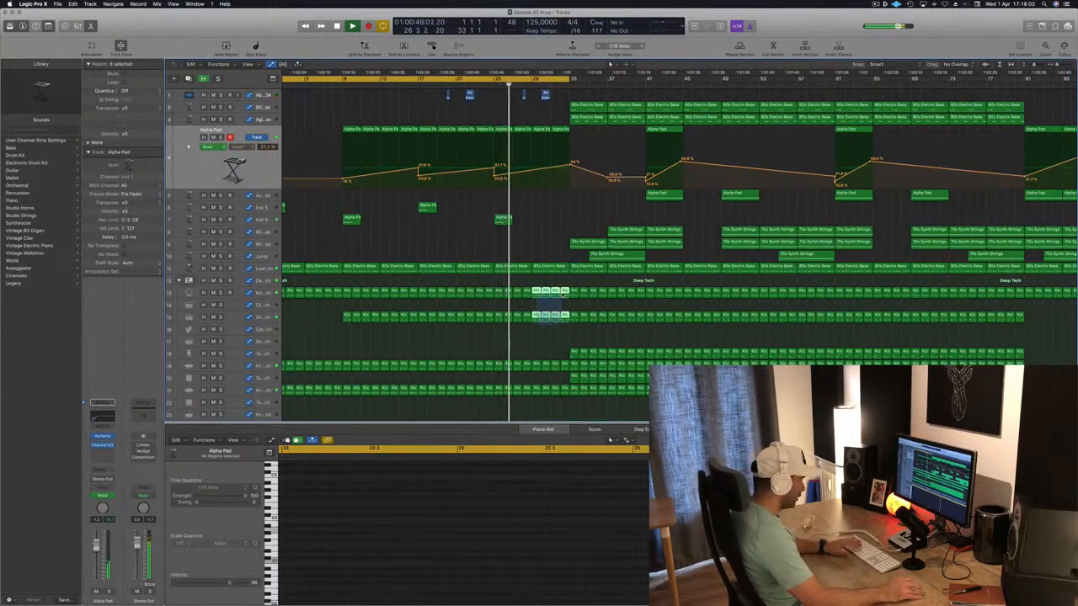
key("Delete")
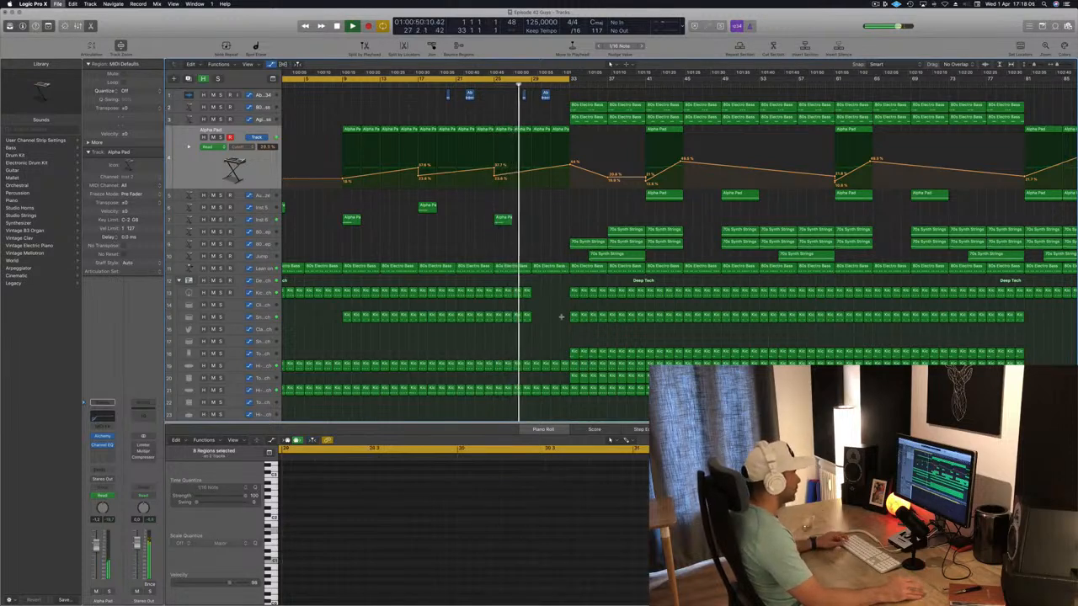
Add an Alpha Pad filter automation point at bar 29, raise the point at bar 33 and replay from about bar 26.
scroll(561, 317, "up", 4)
scroll(541, 171, "down", 1)
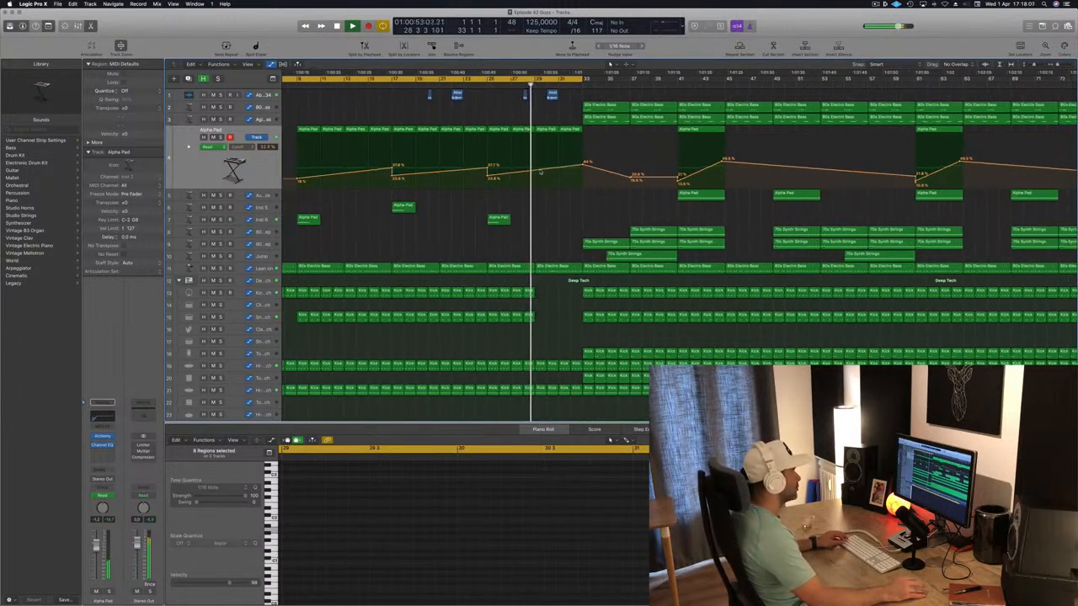
left_click(533, 170)
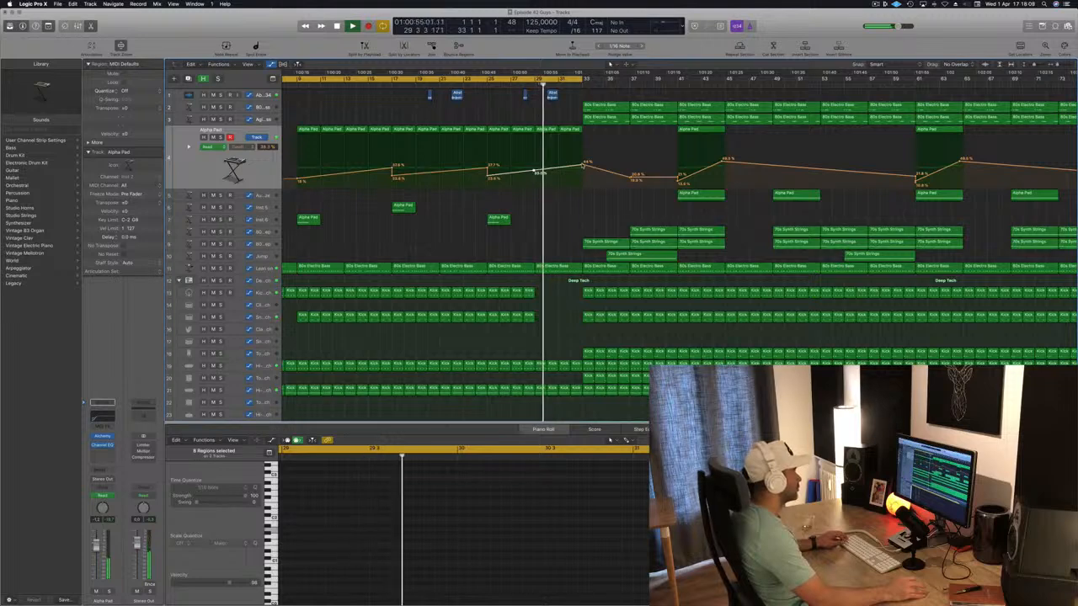
left_click_drag(582, 163, 584, 149)
scroll(584, 141, "down", 2)
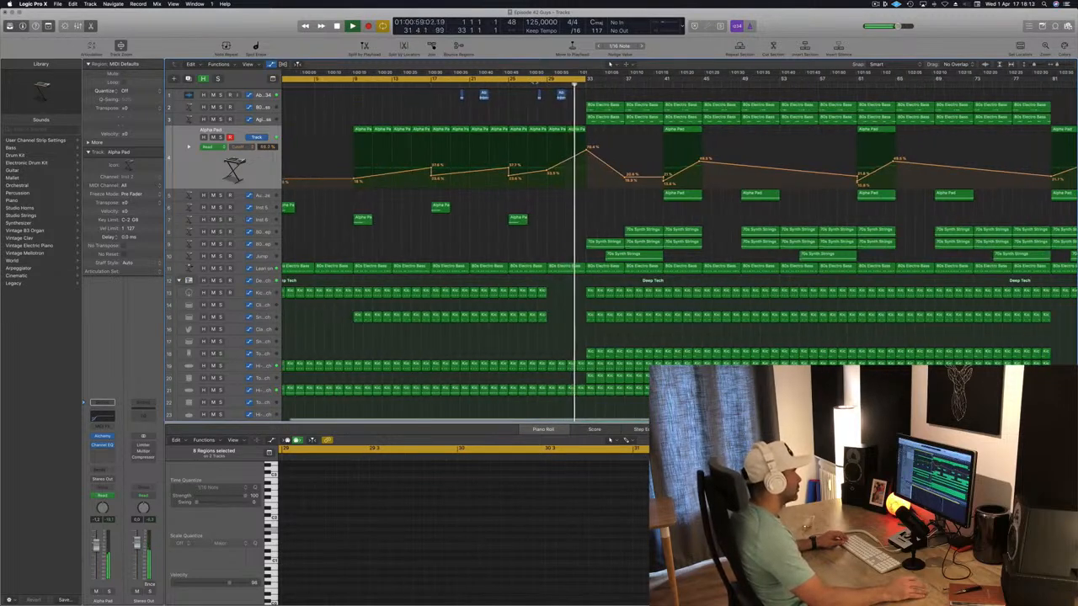
left_click(518, 85)
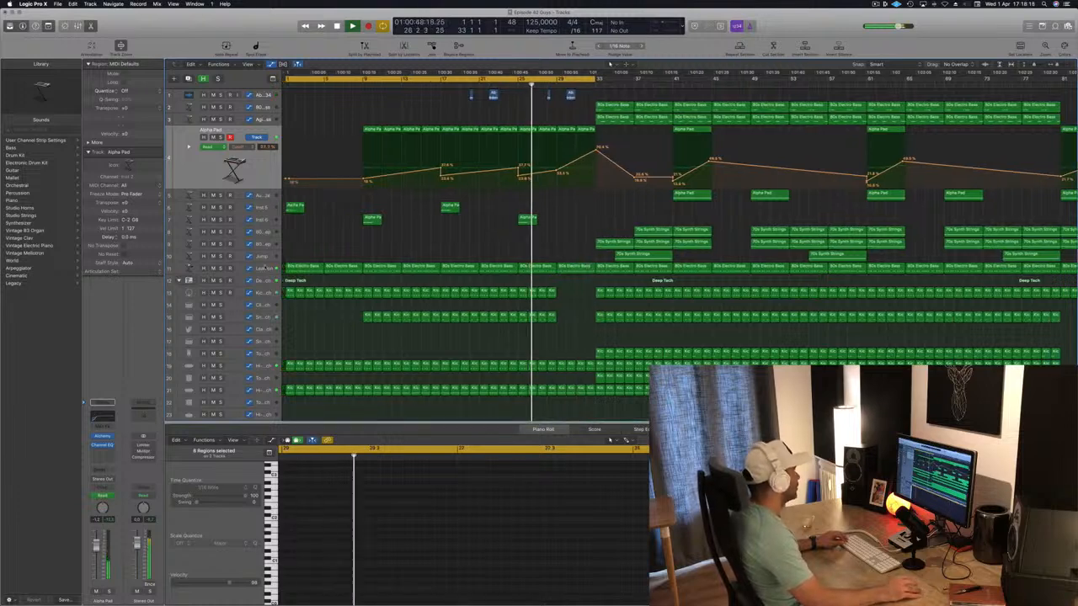
Ramp the Lean on track's filter automation from bar 29 up to about 4,400 Hz at bar 33, dropping straight back to its base level.
left_click(265, 267)
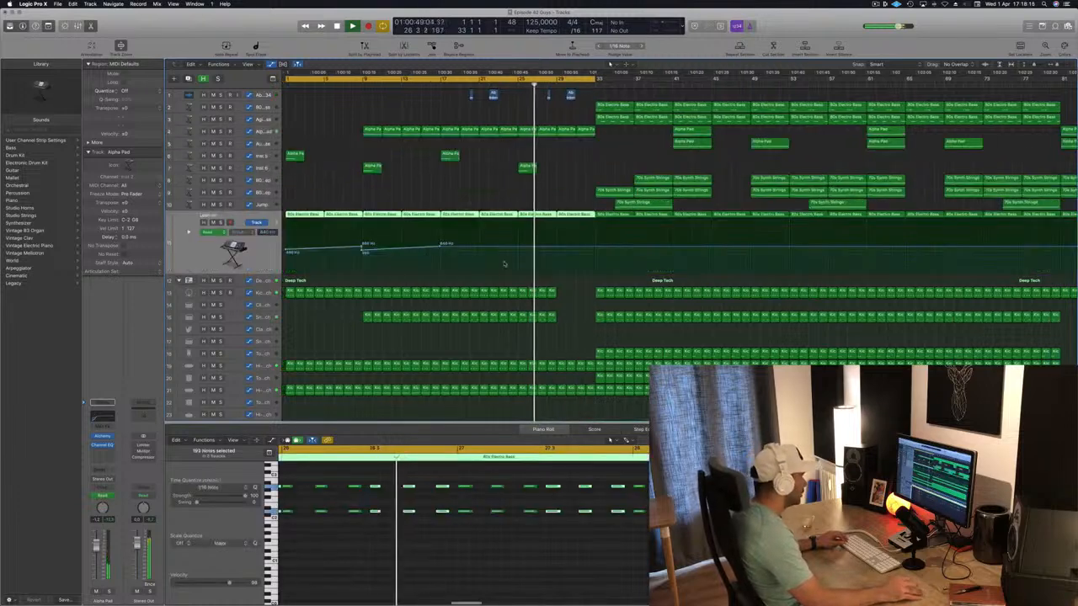
left_click(557, 247)
left_click(593, 247)
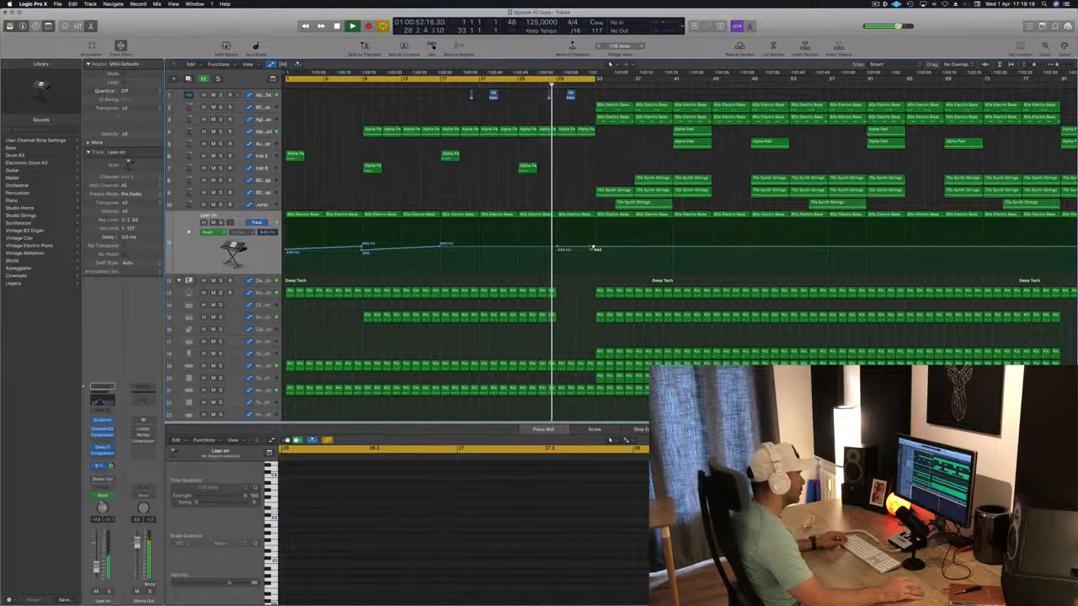
left_click_drag(593, 249, 557, 247)
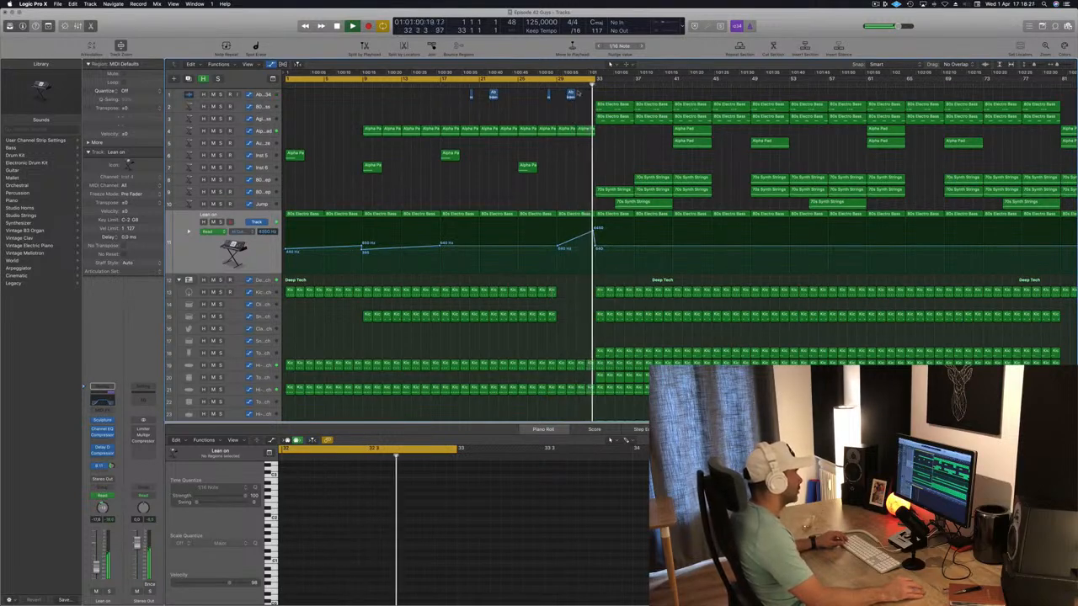
Replay from about bar 26 and put the four kick regions back between bars 29 and 33.
left_click(535, 84)
scroll(562, 304, "down", 3)
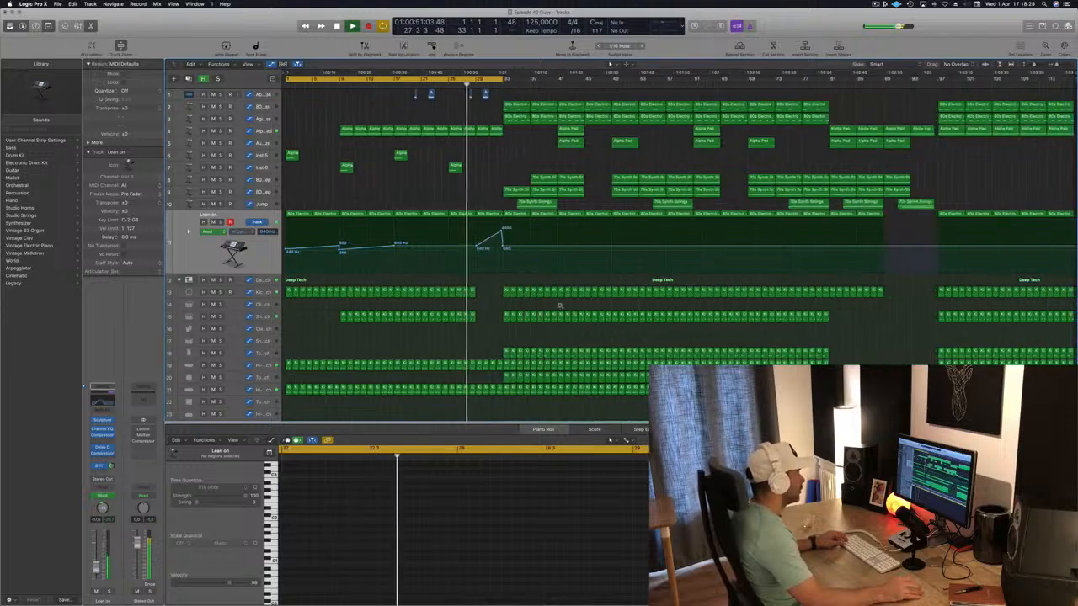
scroll(560, 306, "up", 4)
mouse_move(643, 289)
left_mouse_down()
mouse_move(582, 294)
mouse_move(636, 302)
left_mouse_up()
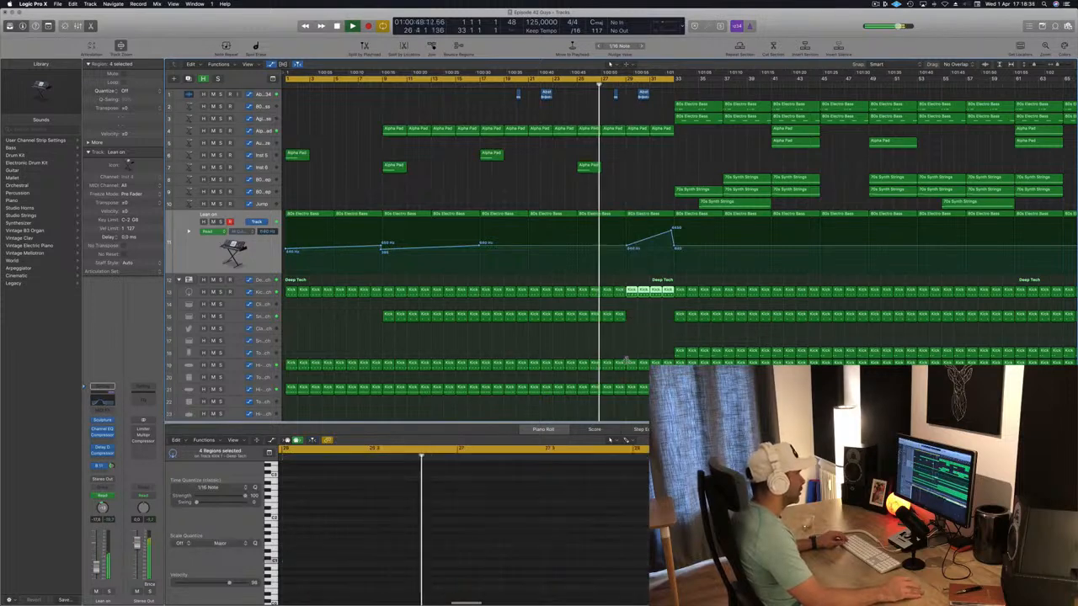
Delete the hi-hat and ride regions between bars 29 and 33 and save the project.
left_click_drag(627, 356, 668, 391)
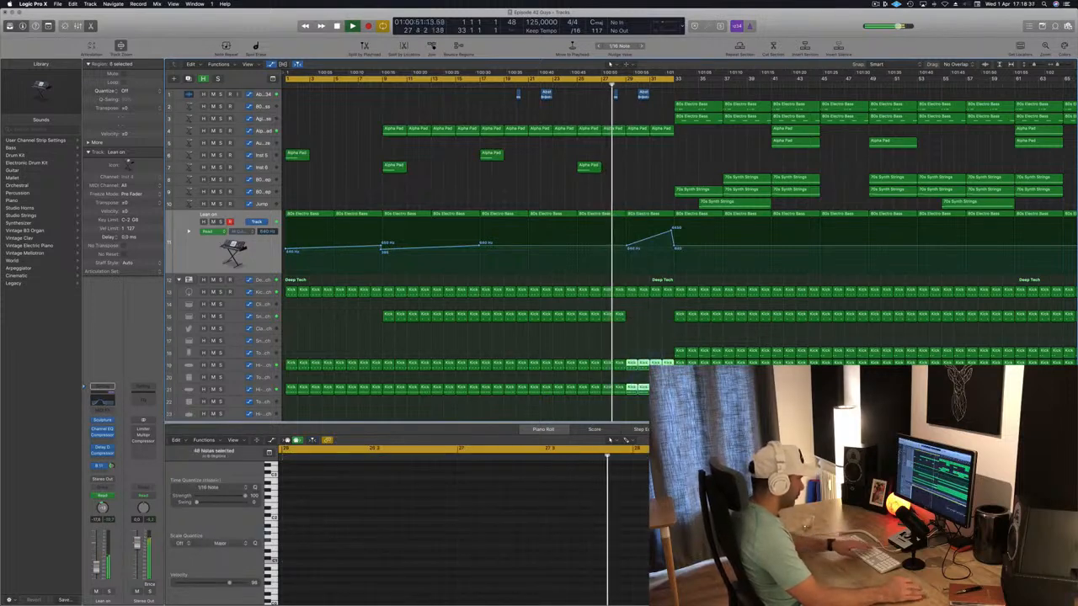
key("Delete")
key("super+s")
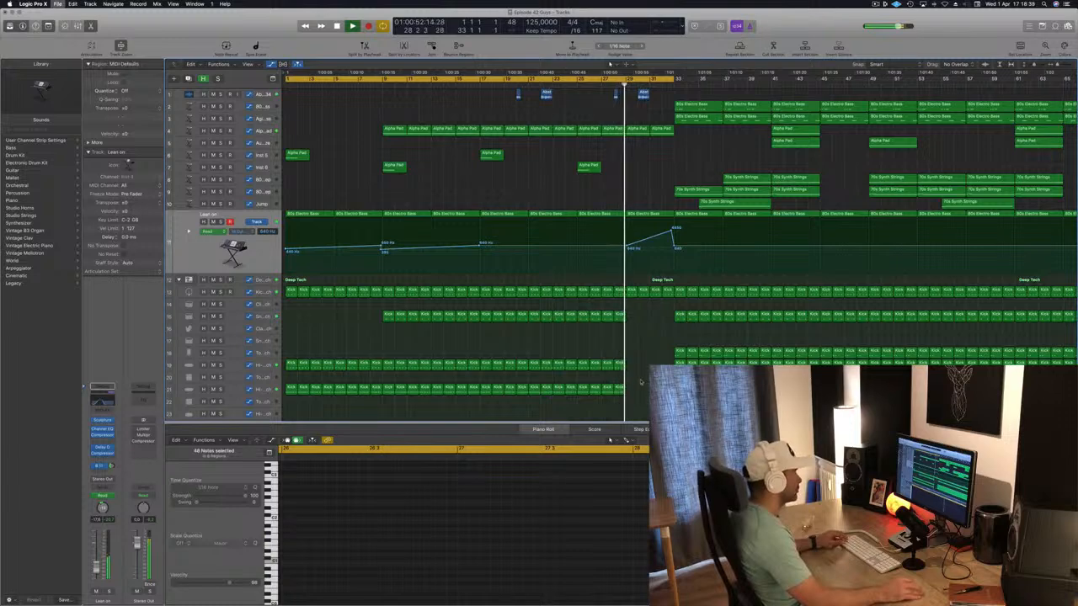
scroll(640, 383, "down", 3)
scroll(533, 373, "down", 5)
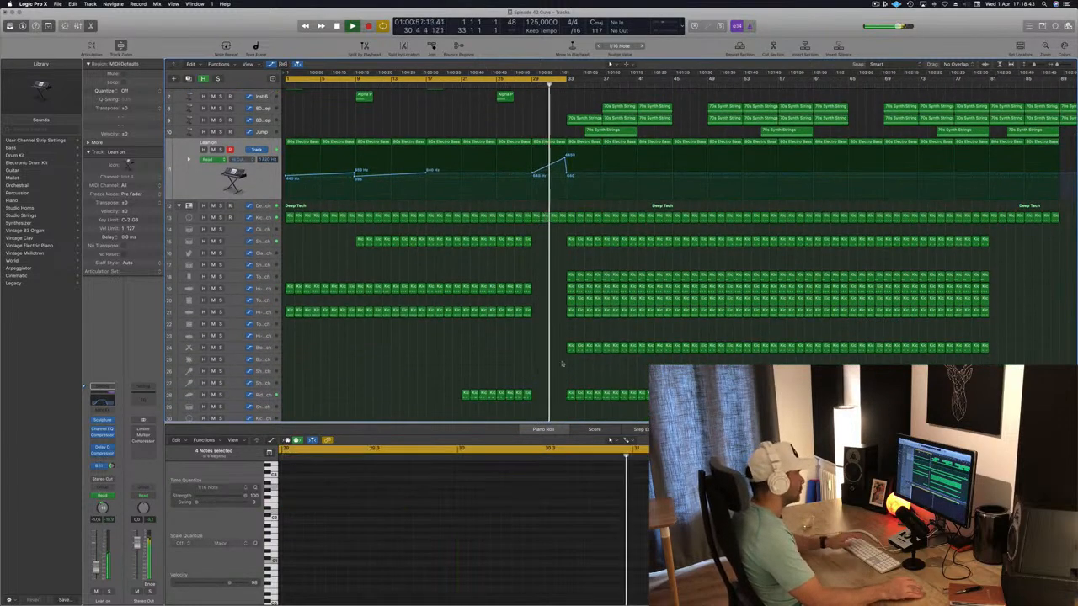
scroll(534, 381, "up", 2)
scroll(556, 176, "up", 3)
key("super+s")
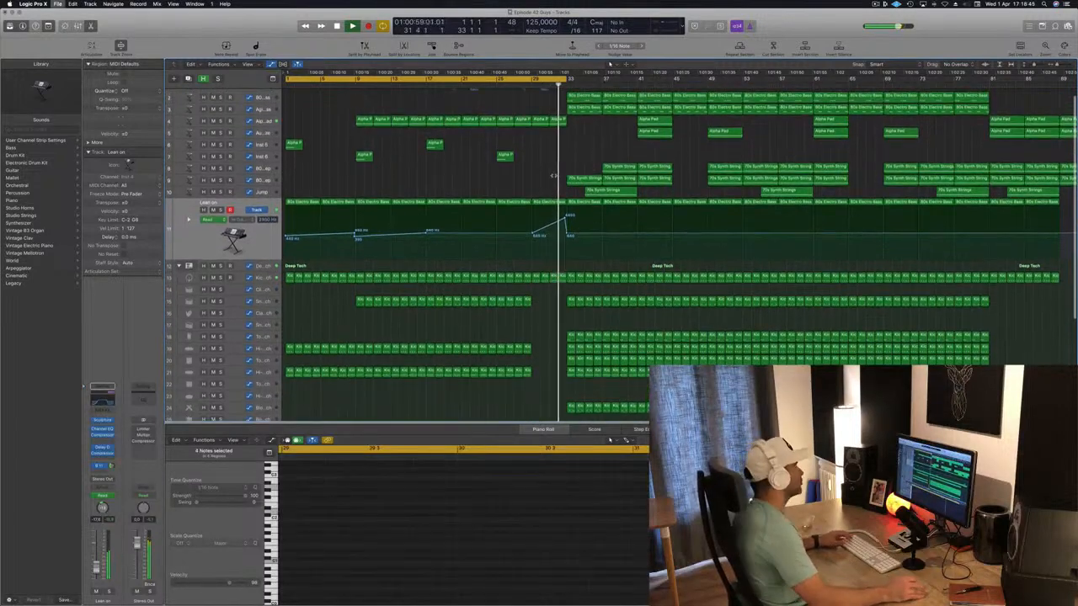
Listen again to the transition into bar 33 from about bar 28 with more drum tracks in view.
left_click(521, 84)
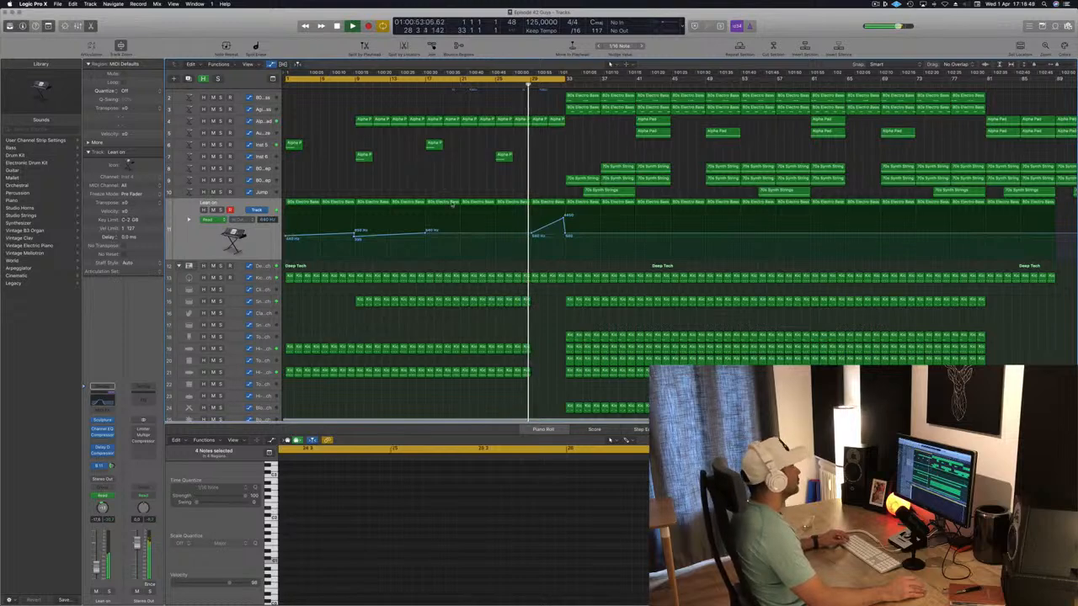
scroll(471, 178, "down", 2)
scroll(471, 179, "down", 1)
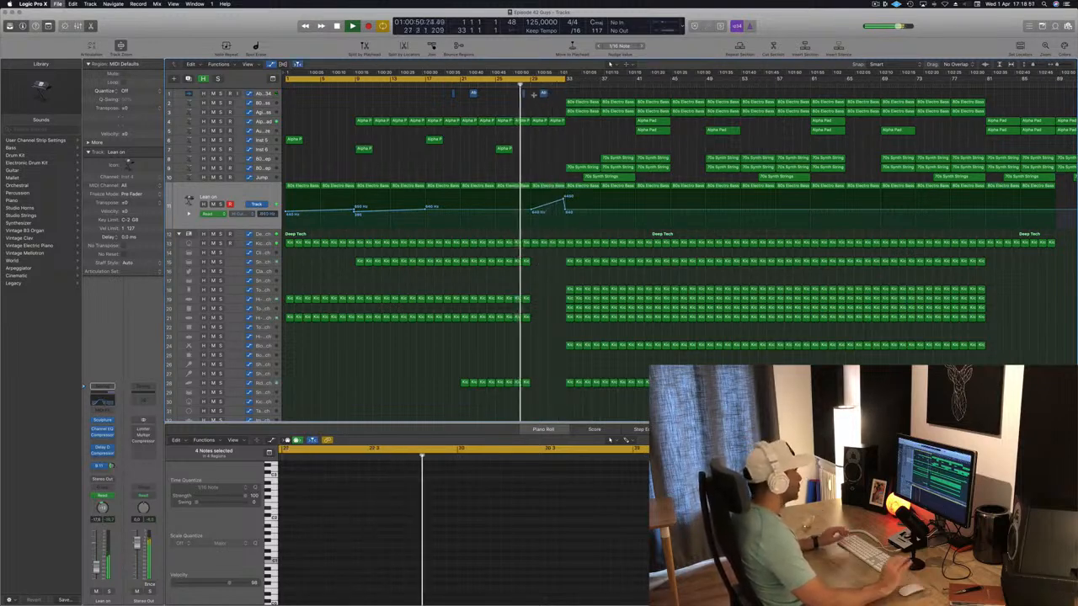
left_click(877, 5)
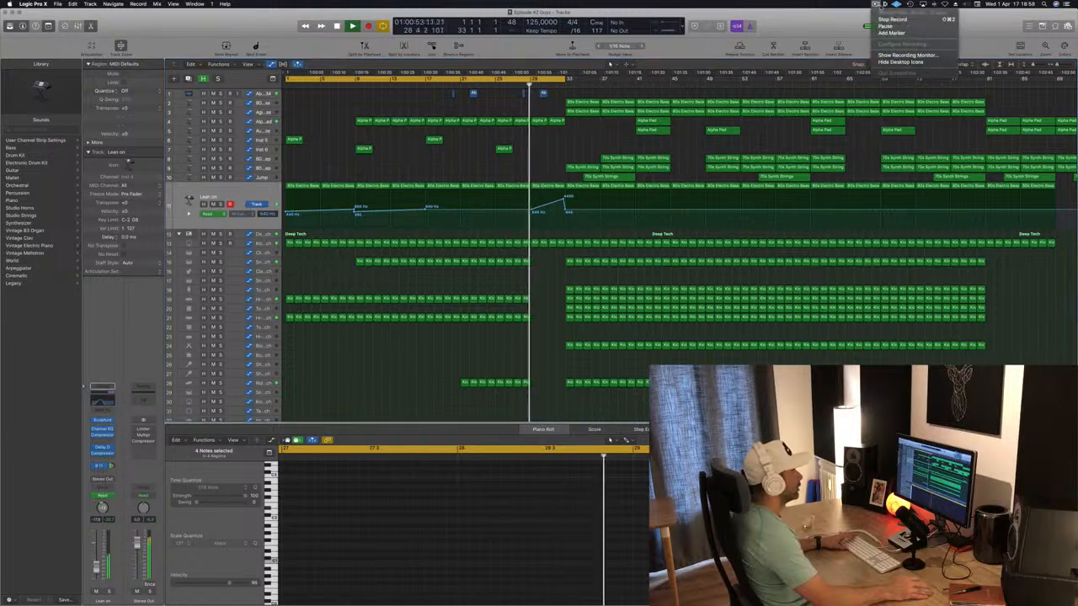
left_click(829, 32)
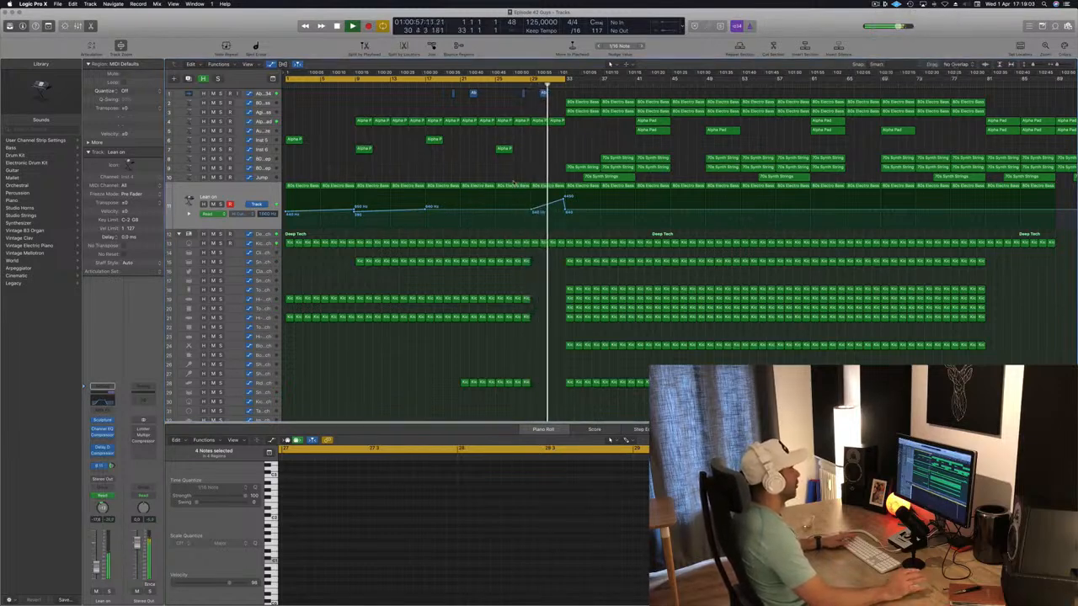
left_click(522, 86)
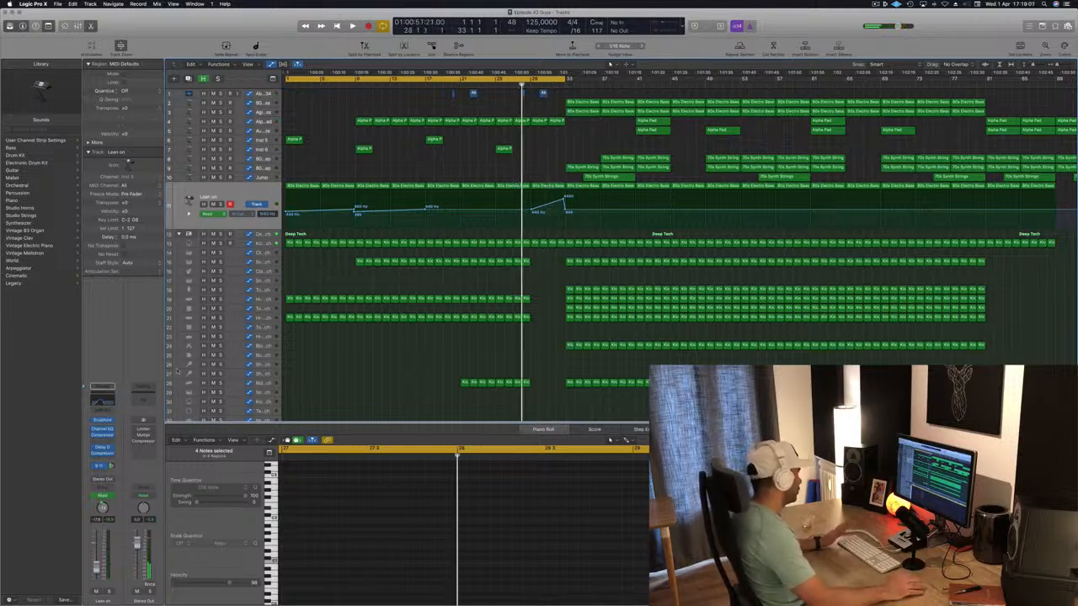
Add a Channel EQ to the Stereo Out, swap its slot with the Limiter so the EQ comes first, and open the EQ.
left_click(145, 403)
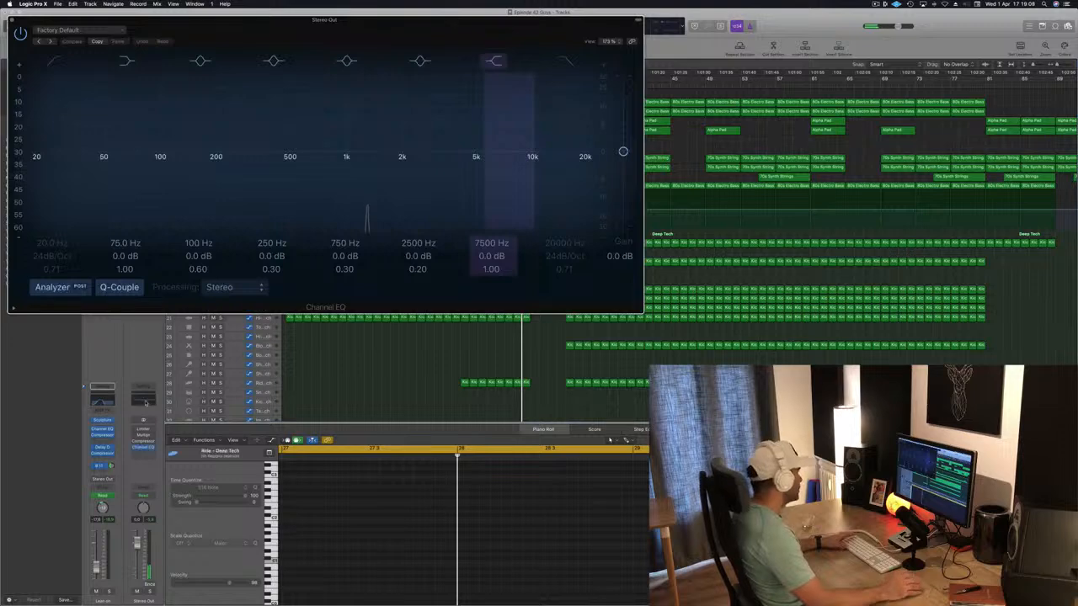
left_click_drag(144, 449, 146, 437)
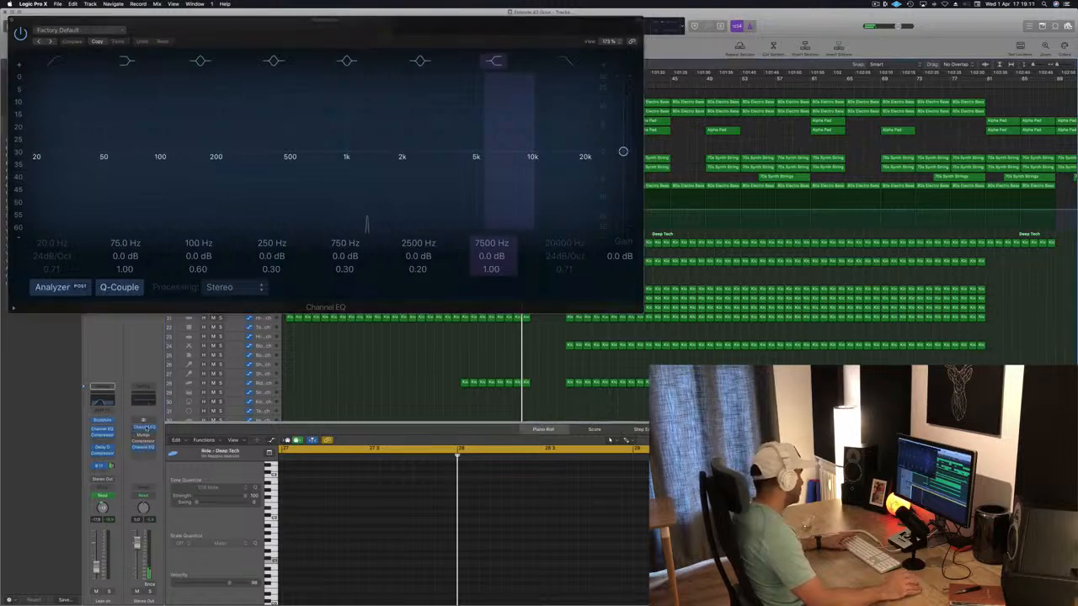
left_click(144, 430)
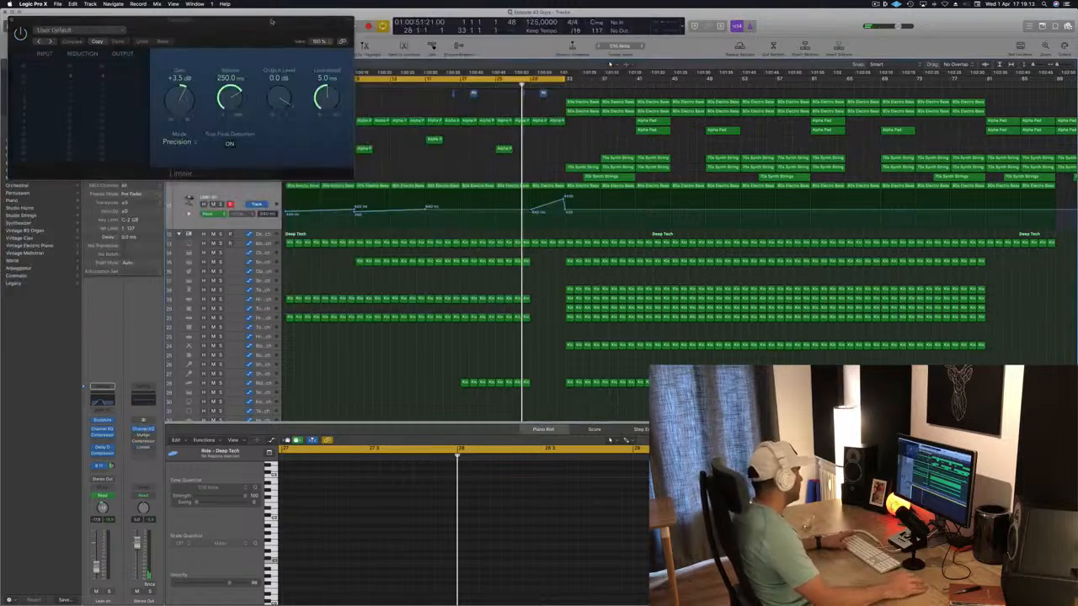
left_click_drag(271, 21, 640, 95)
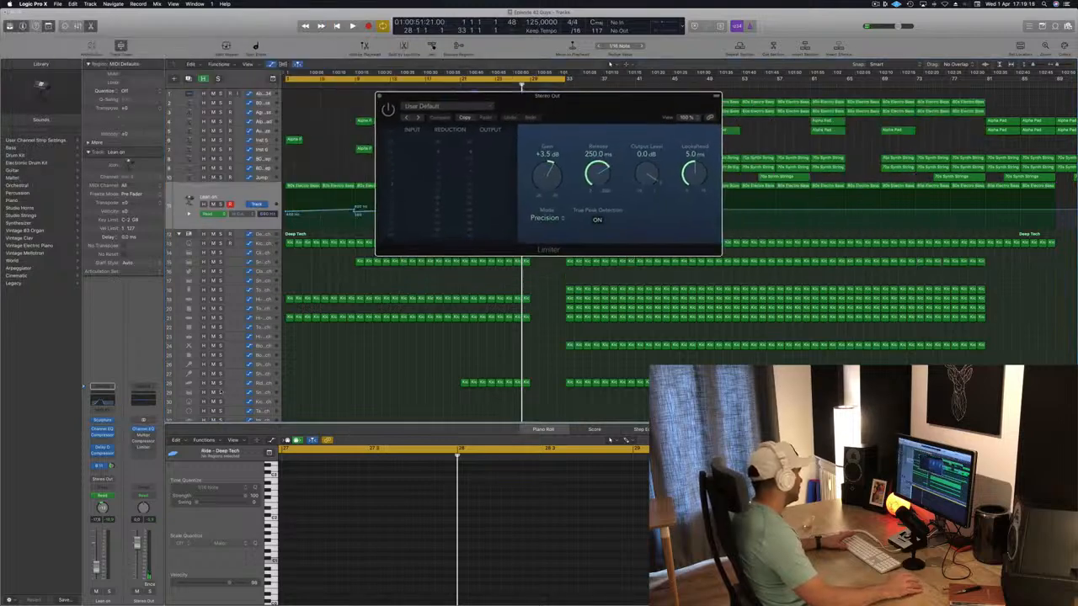
left_click(144, 430)
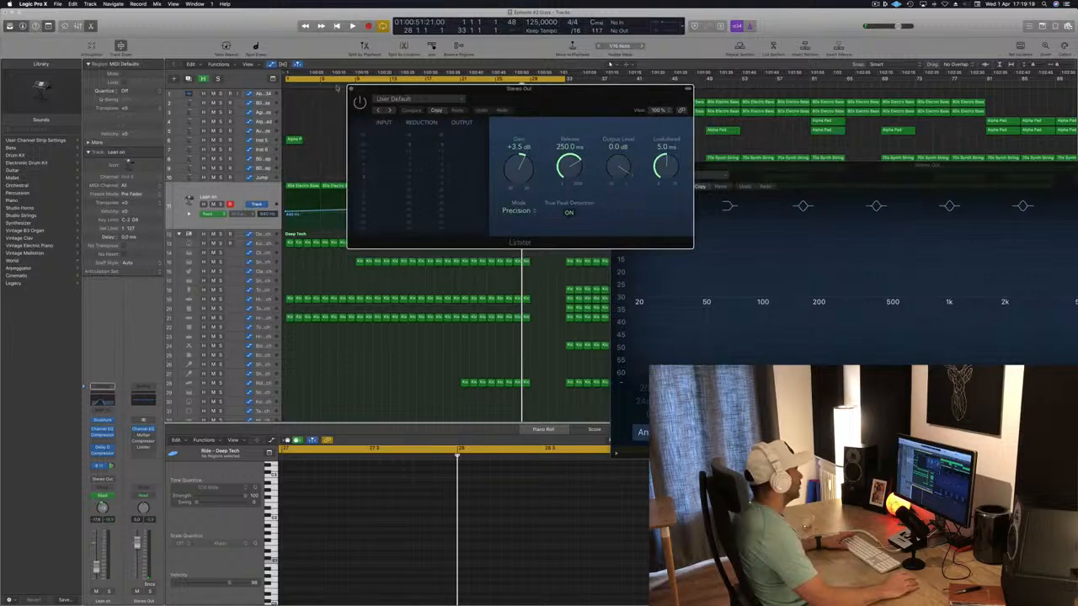
Close the Limiter window and look through the Stereo Out channel strip's available options.
left_click(351, 90)
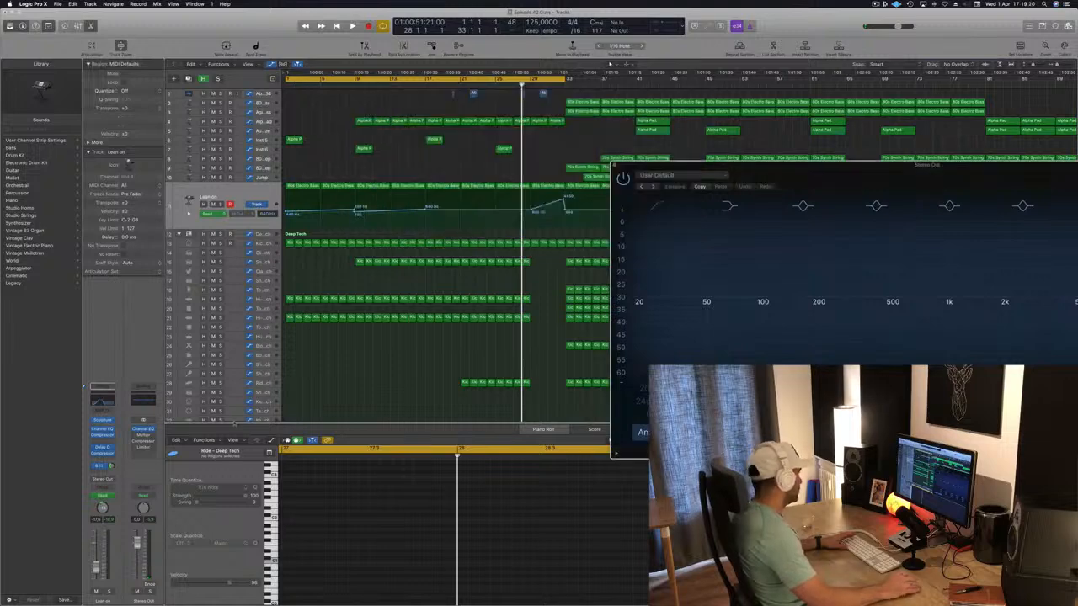
right_click(153, 475)
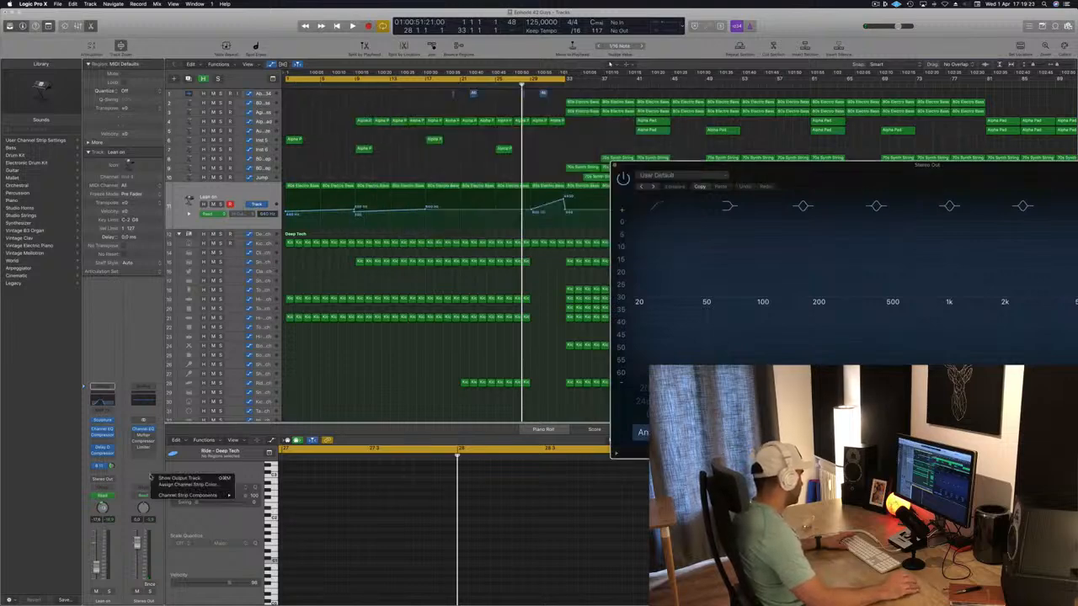
right_click(146, 600)
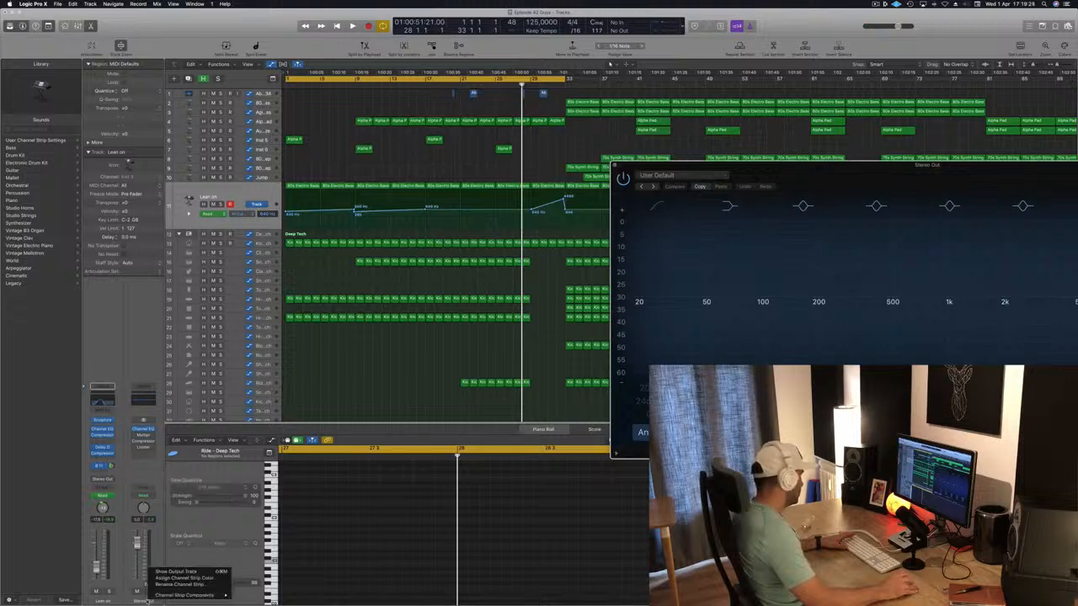
mouse_move(165, 596)
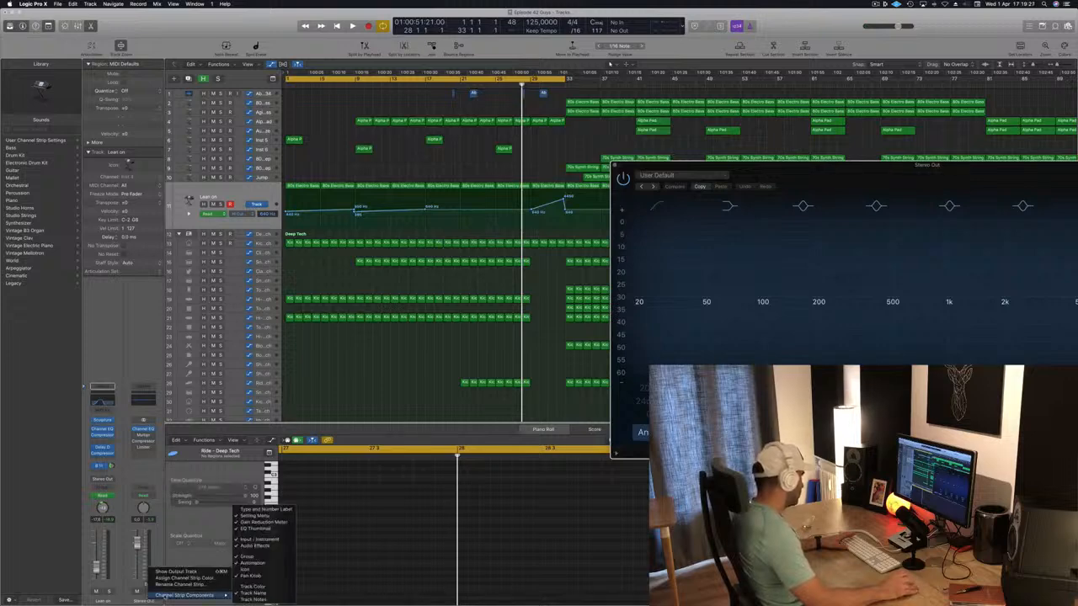
left_click(145, 299)
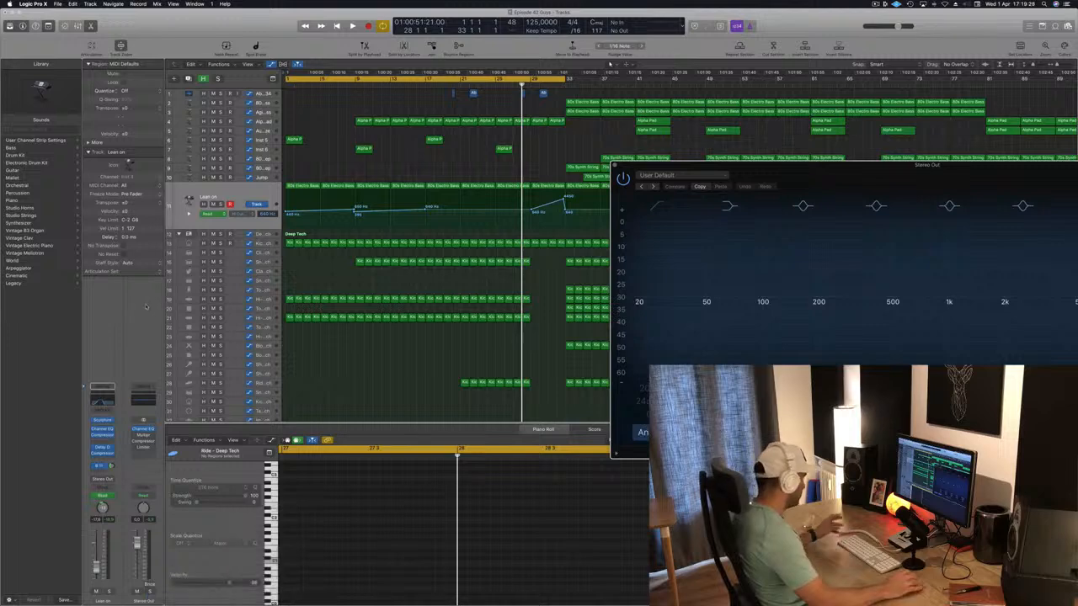
Show the mixer, create an arrangement track for the Stereo Out channel and keep the EQ window clear of the strip.
key("x")
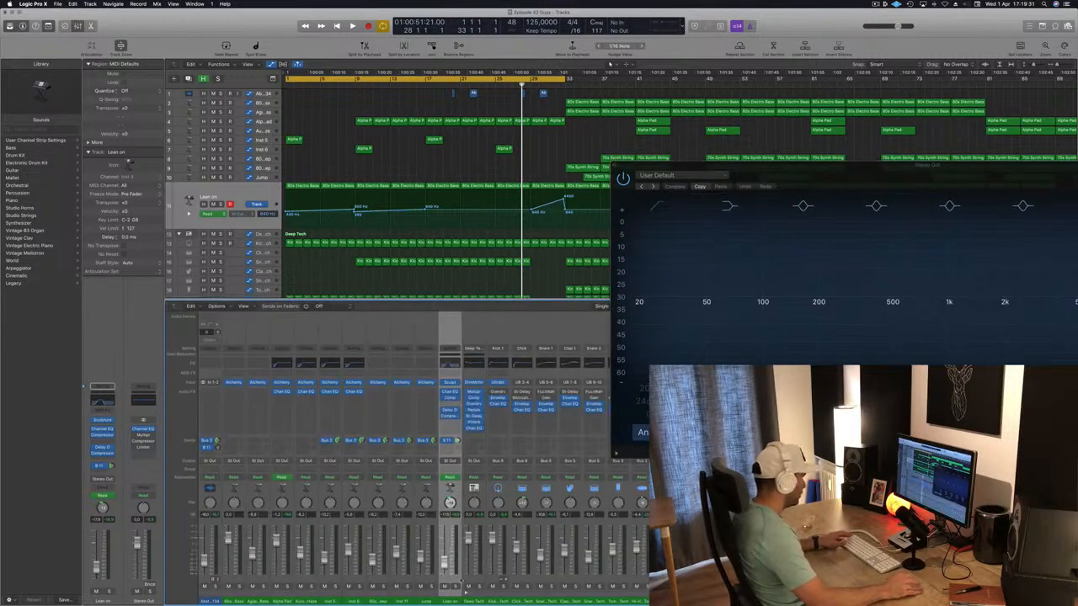
left_click_drag(855, 165, 286, 66)
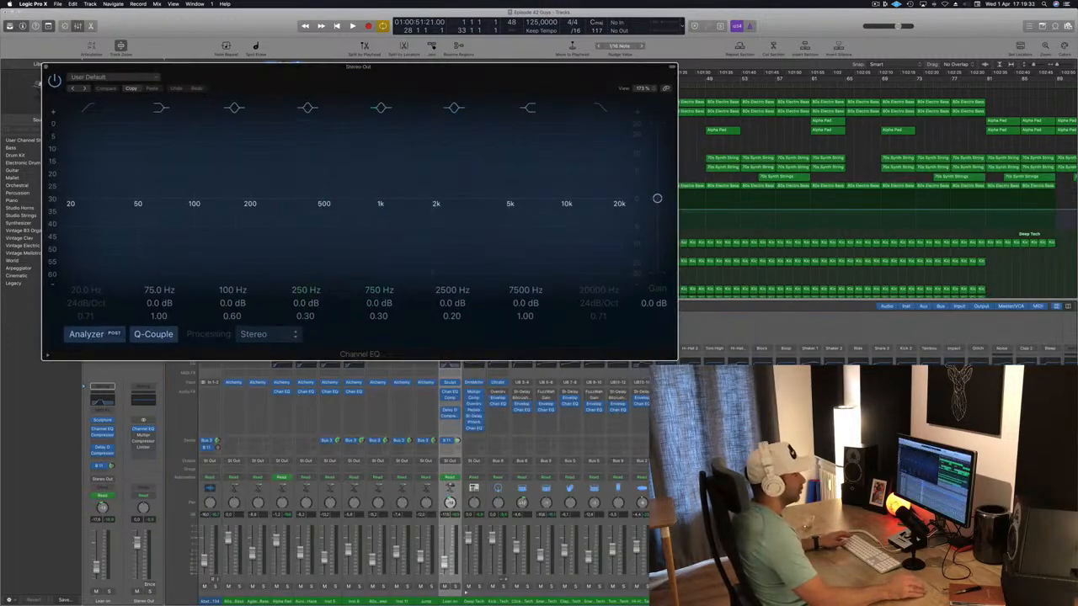
scroll(379, 471, "right", 5)
scroll(238, 579, "right", 1)
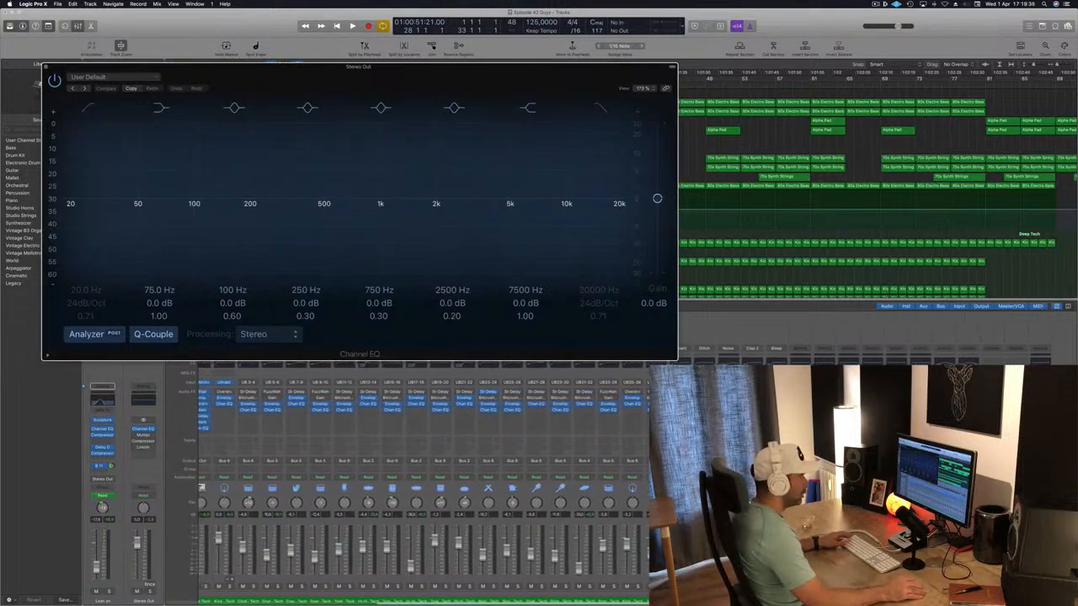
left_click(1040, 398)
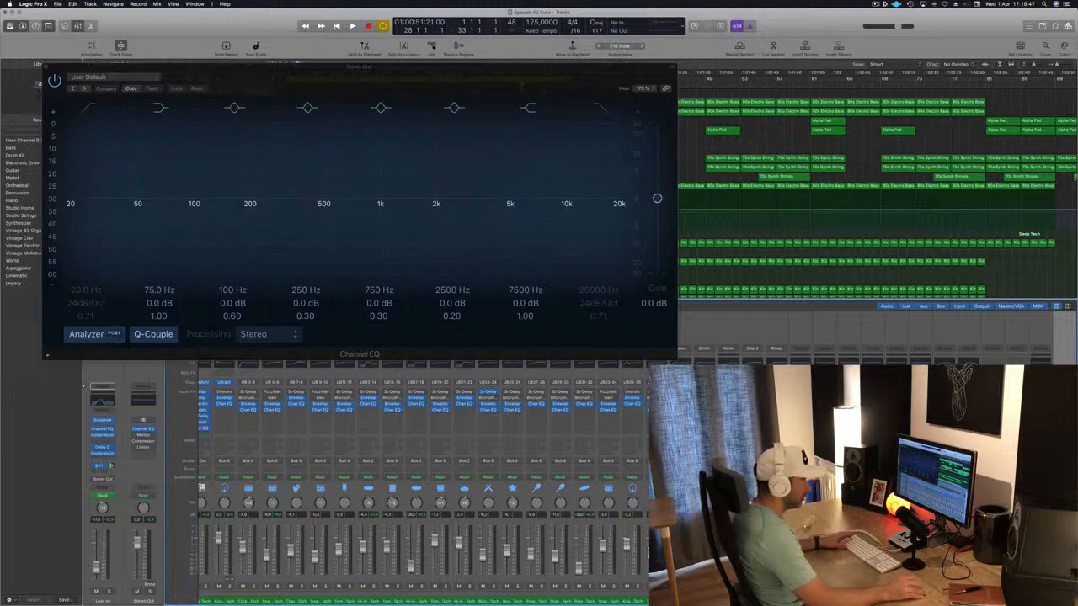
left_click(1040, 394)
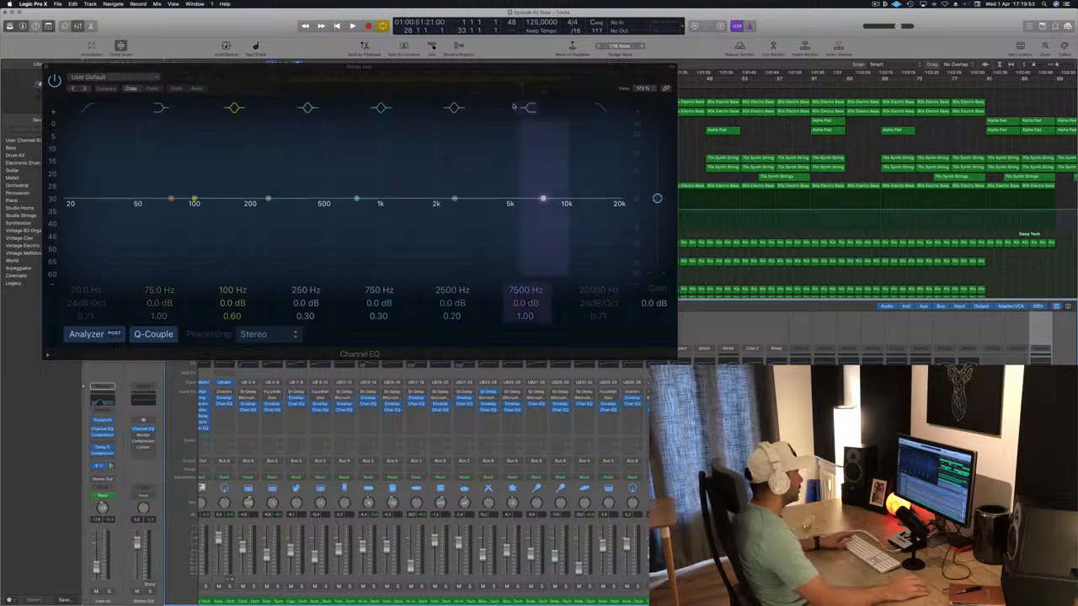
left_click_drag(515, 81, 717, 77)
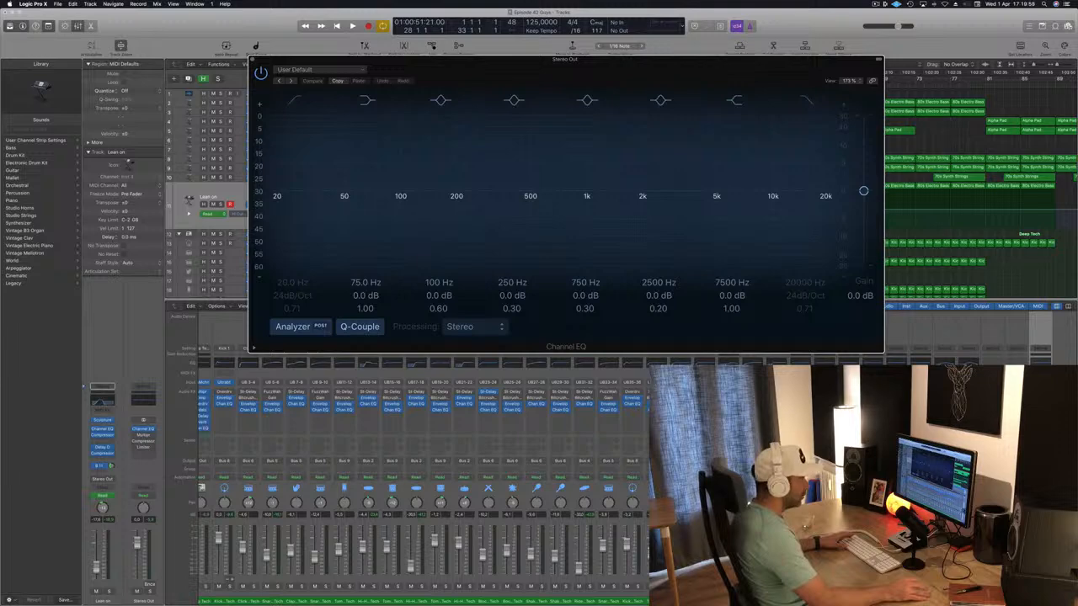
Enable the high-cut band in the Stereo Out Channel EQ at 16800 Hz, 48 dB/Oct and Q 0.60.
left_click(758, 442)
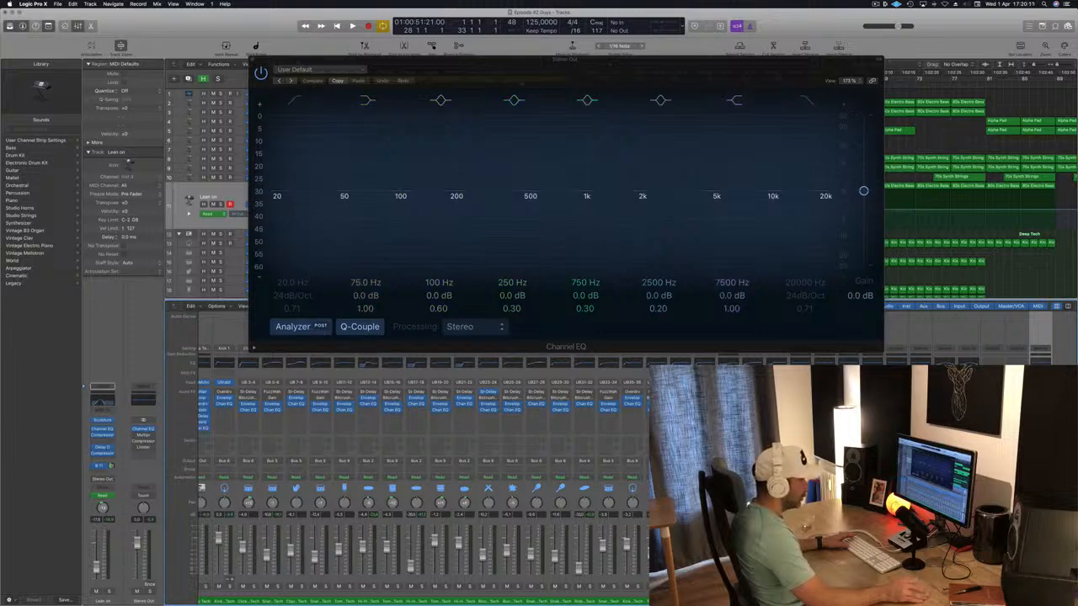
left_click(806, 101)
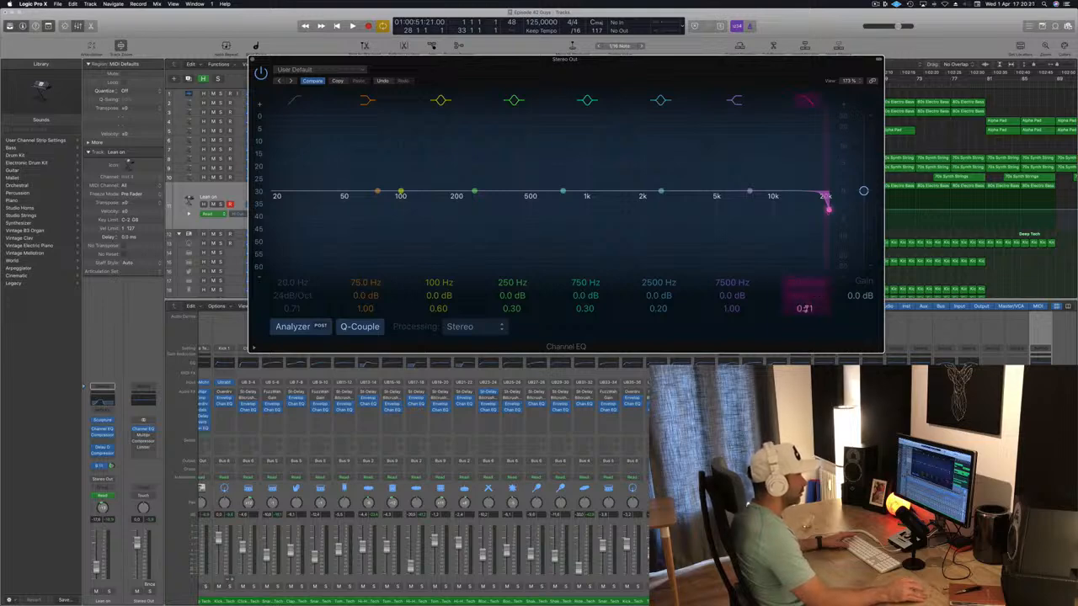
mouse_move(805, 308)
left_mouse_down()
mouse_move(804, 253)
mouse_move(805, 304)
left_mouse_up()
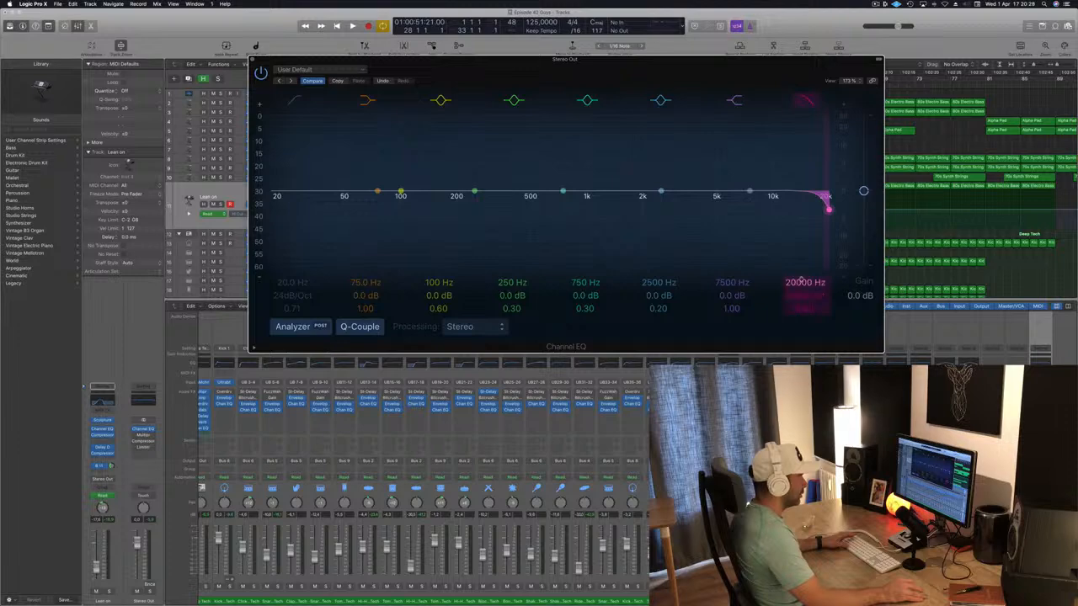
mouse_move(801, 281)
left_mouse_down()
mouse_move(802, 323)
mouse_move(801, 290)
left_mouse_up()
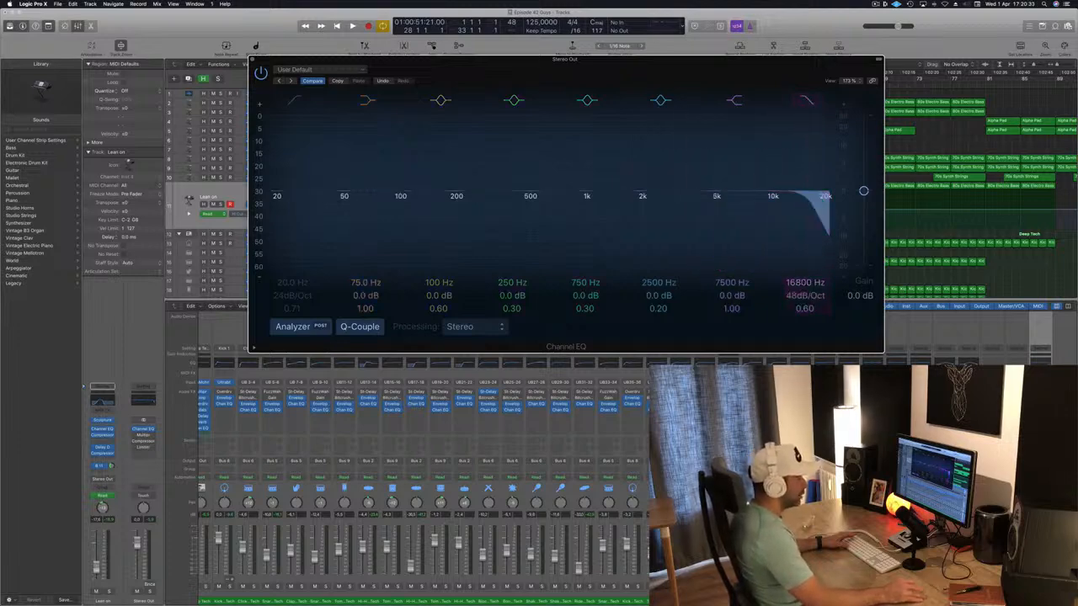
Record a Touch automation pass on Stereo Out, sweeping the high-cut frequency down and back to 16800 Hz, and close the EQ.
left_click(143, 495)
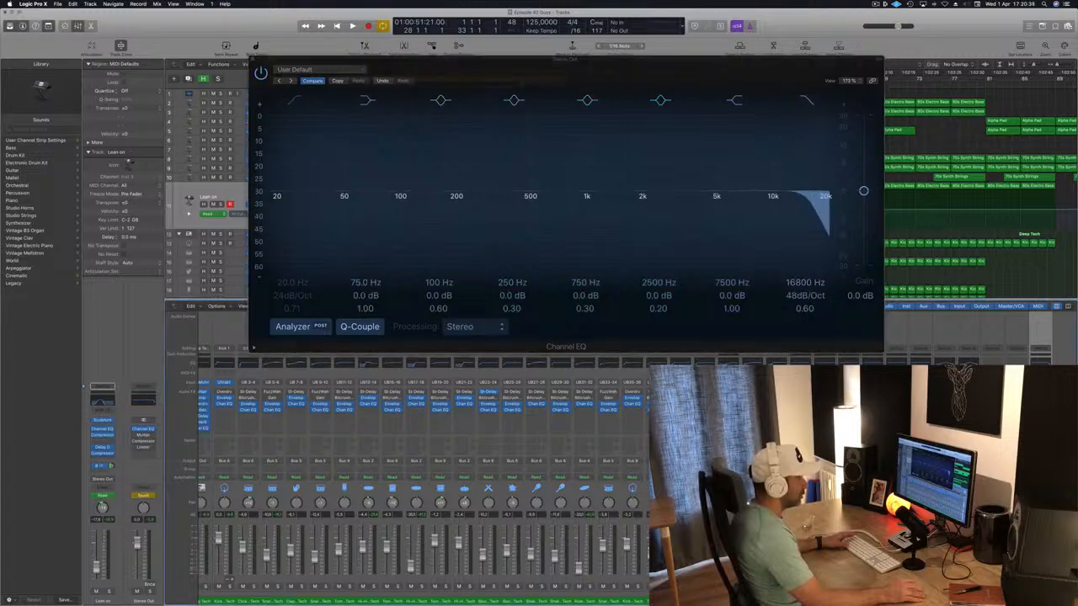
key("space")
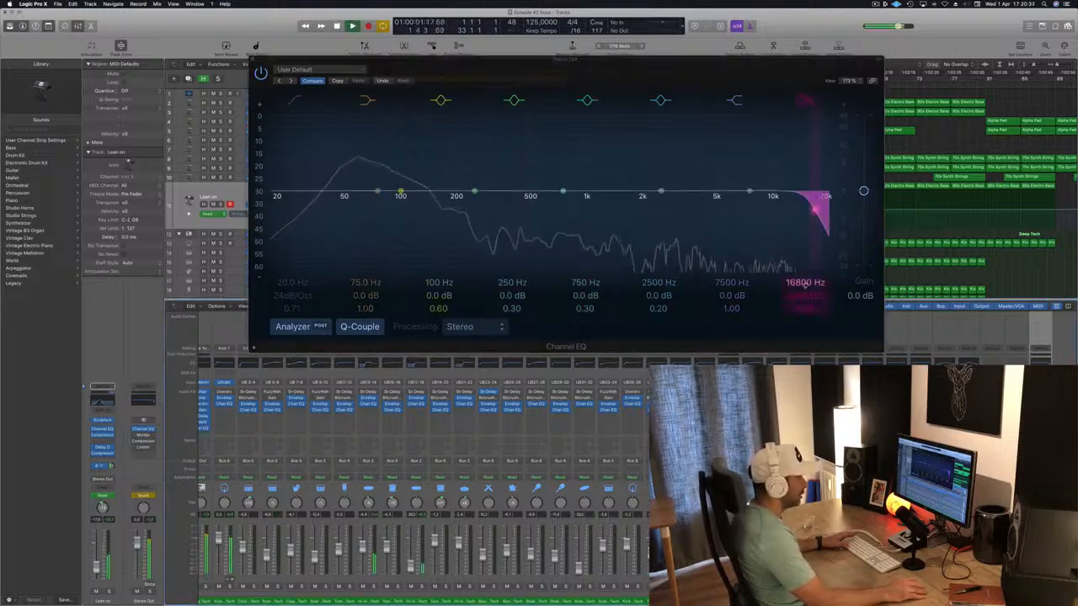
left_click_drag(815, 208, 629, 209)
left_click_drag(551, 210, 815, 209)
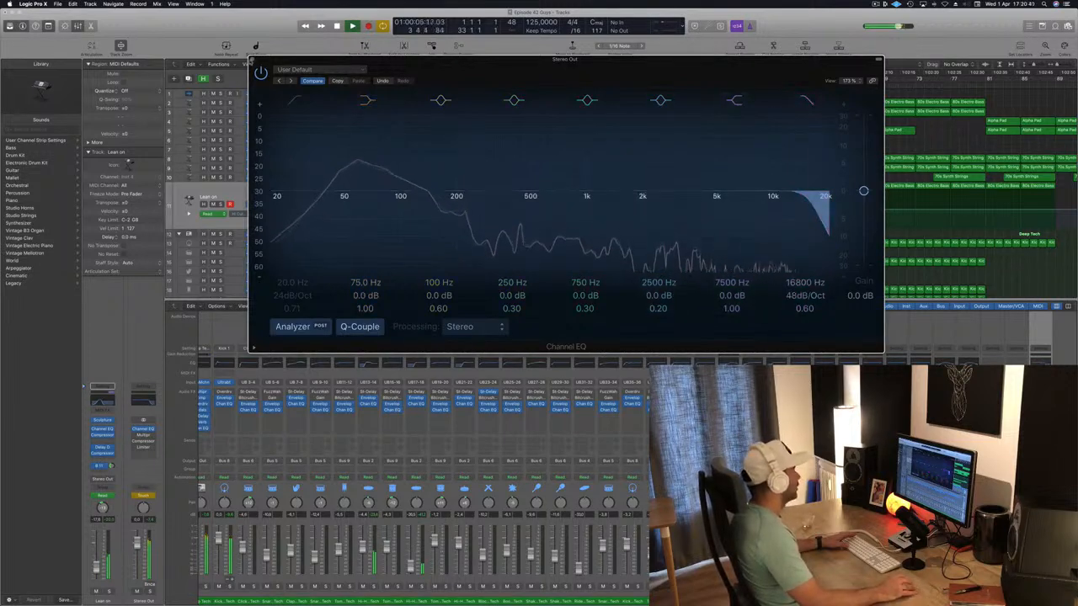
left_click(252, 60)
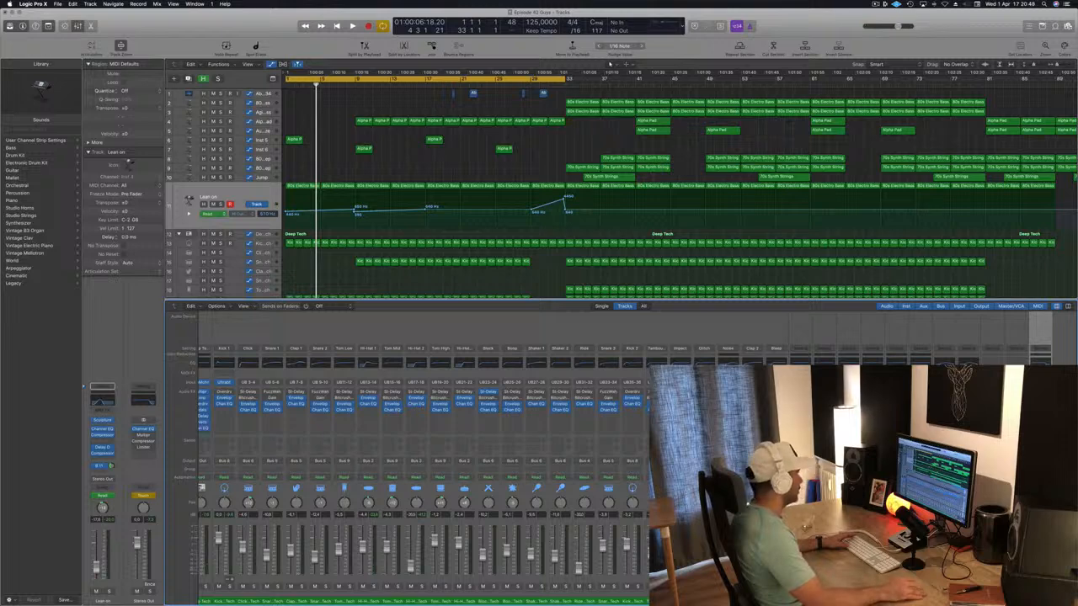
Select the Stereo Out track and clear the recorded high-cut sweep from its automation lane, leaving a flat line.
scroll(305, 212, "down", 10)
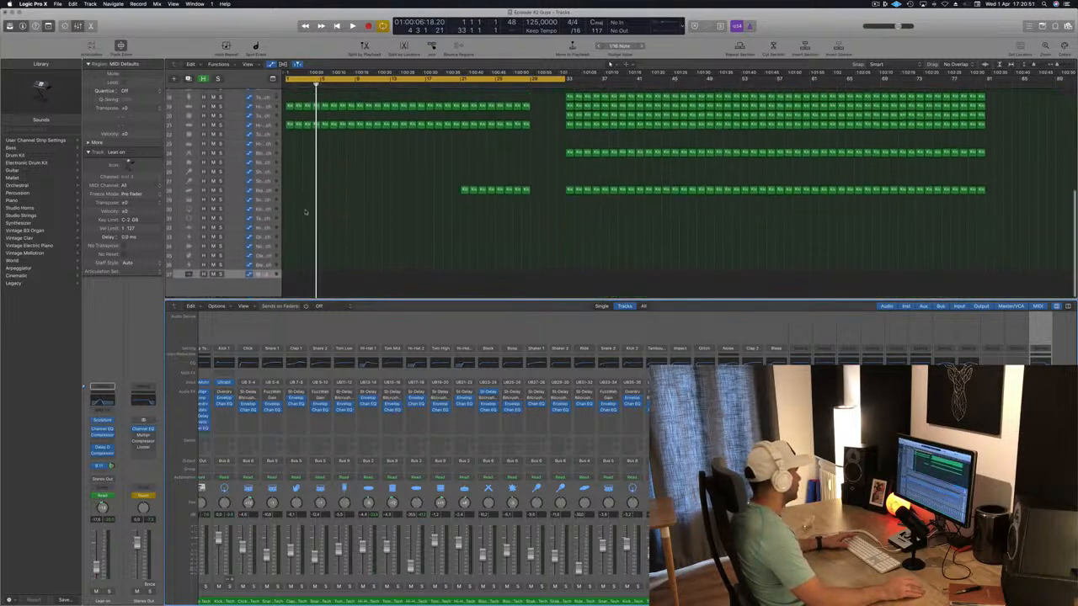
left_click(237, 273)
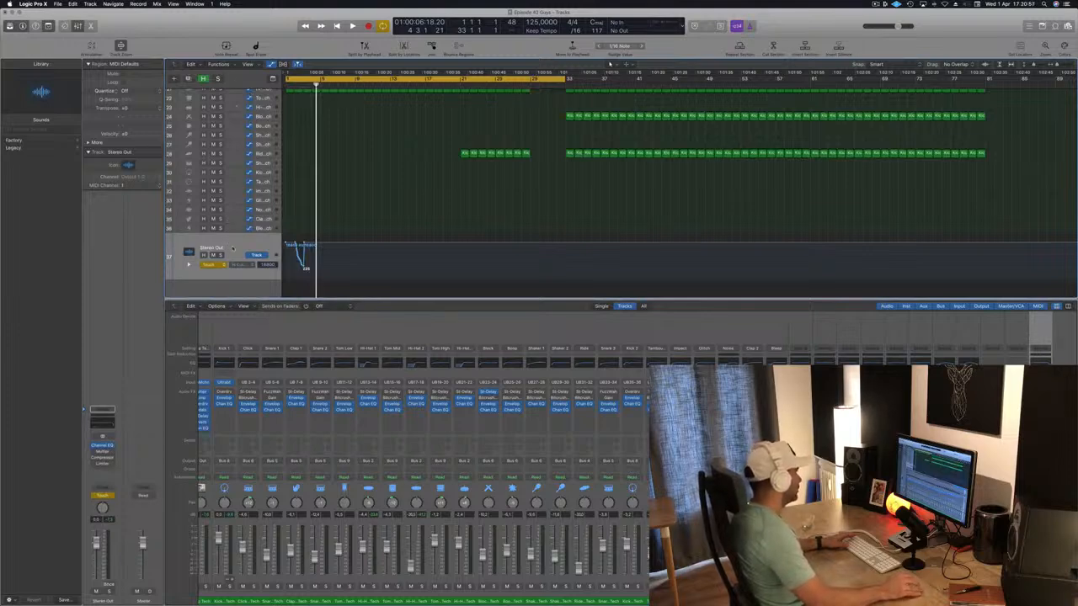
scroll(236, 197, "up", 1)
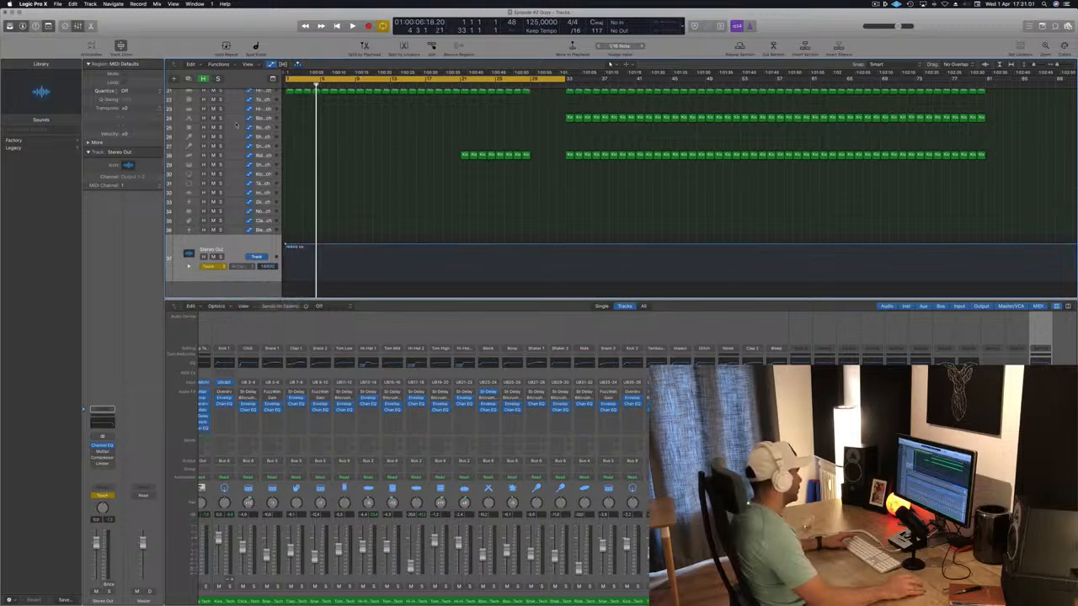
scroll(310, 195, "up", 1)
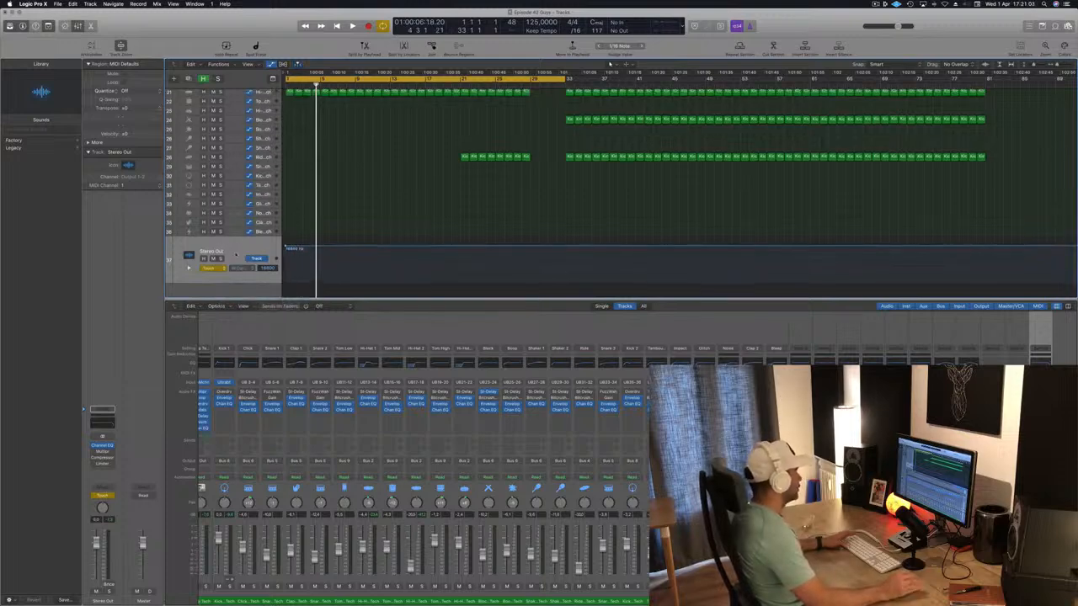
Raise the Stereo Out high-cut automation line to 20000 Hz, add a point at bar 29 and start playback.
key("Return")
key("space")
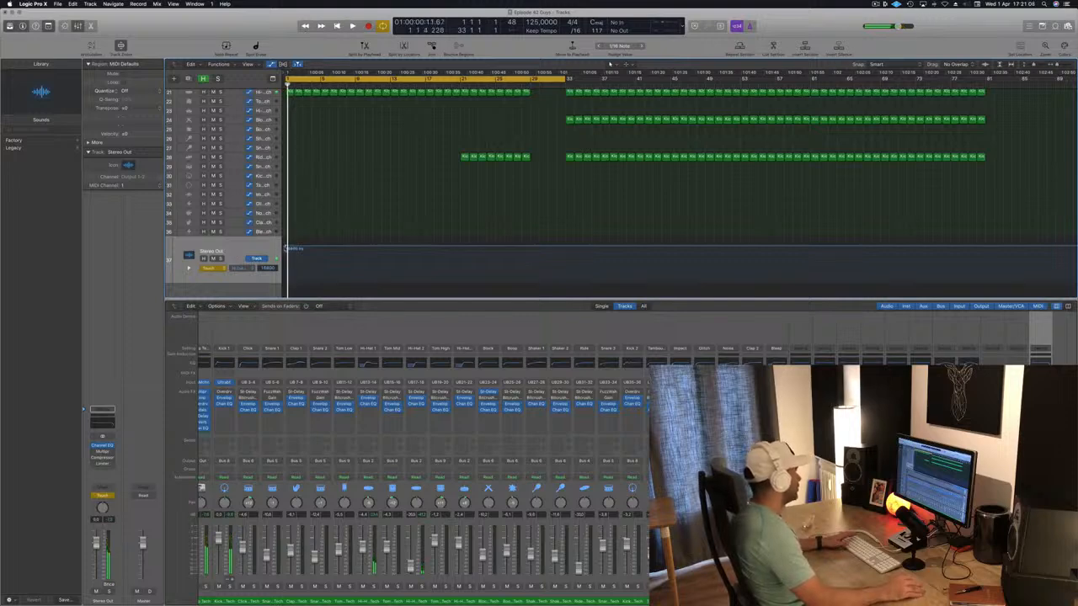
key("space")
key("space")
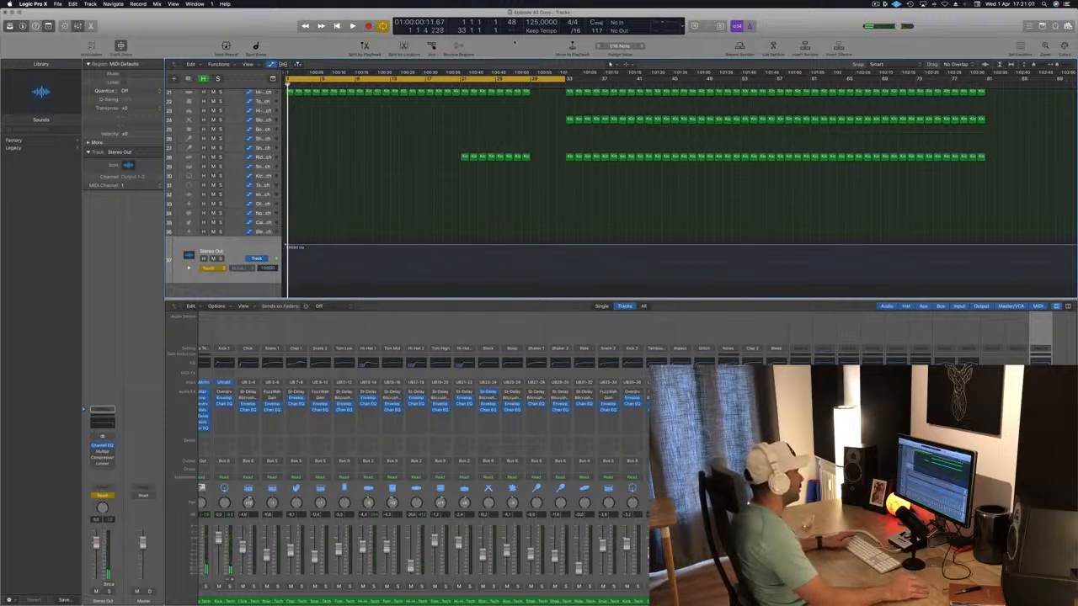
left_click(525, 85)
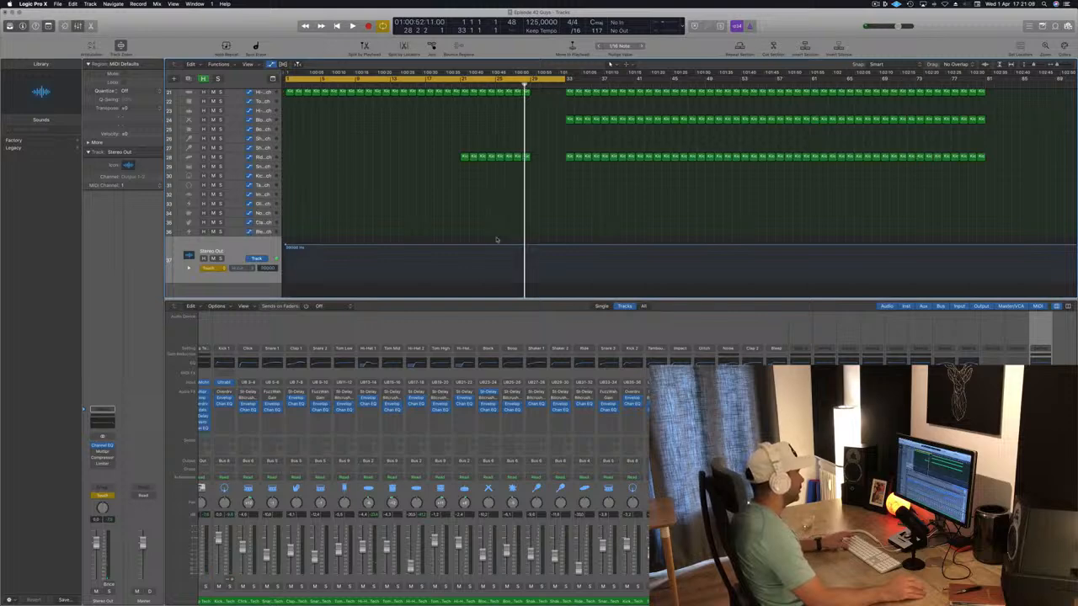
key("space")
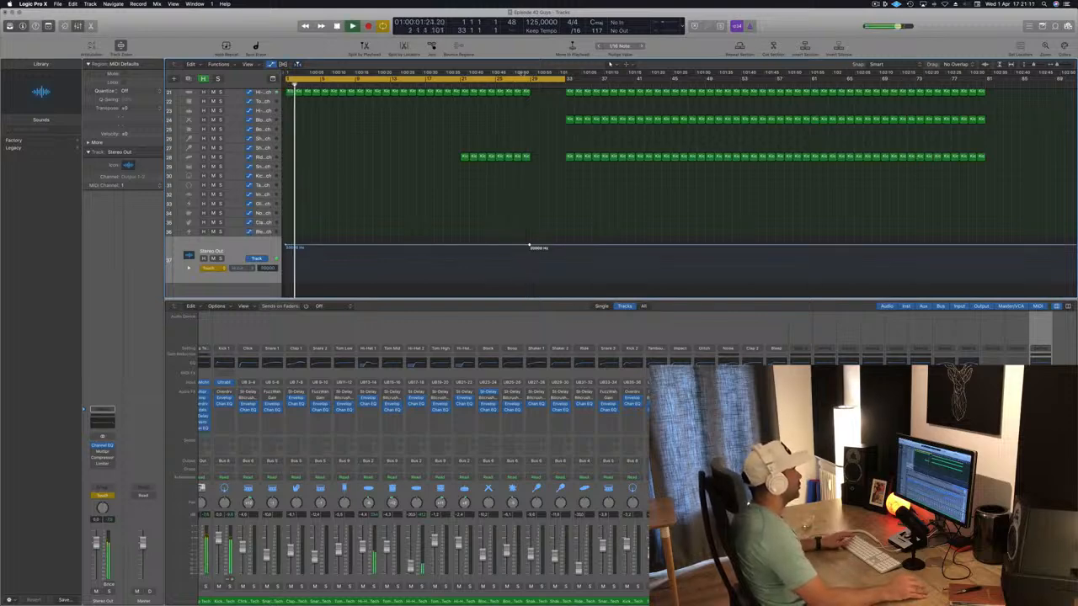
Loop bars 25 to 33 and dip the high-cut automation from bar 25 to about bar 31, returning to 20000 Hz at bar 33.
left_click_drag(497, 81, 569, 80)
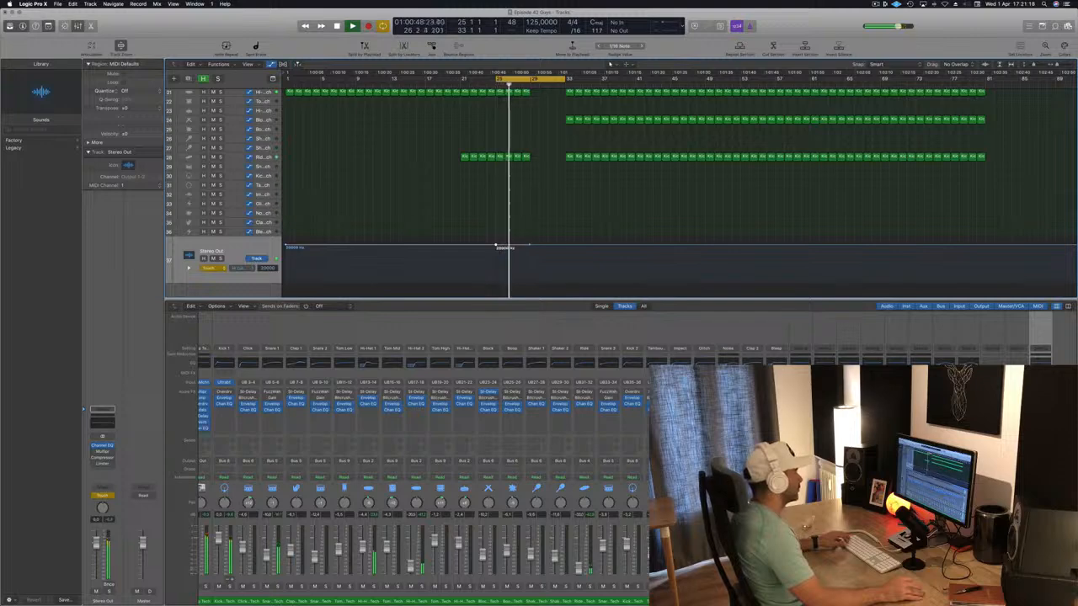
left_click_drag(530, 245, 547, 268)
left_click(565, 249)
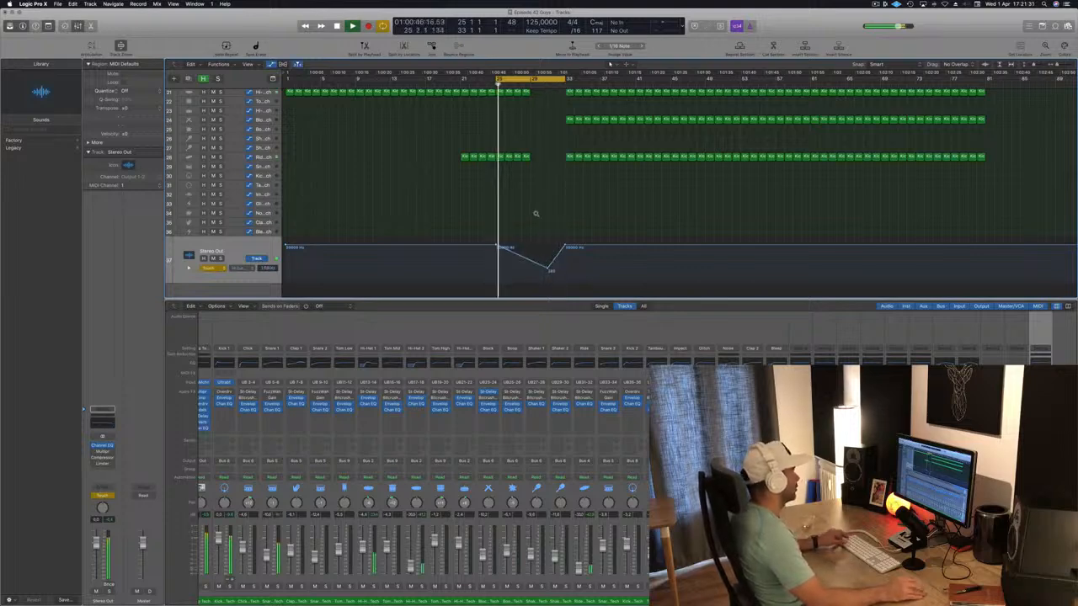
Switch the Stereo Out automation mode to Read and fine-tune the lowest high-cut point near bar 31.
key("super+Right")
key("super+Right")
key("super+Right")
key("super+Right")
key("super+Right")
key("super+Right")
left_click(209, 268)
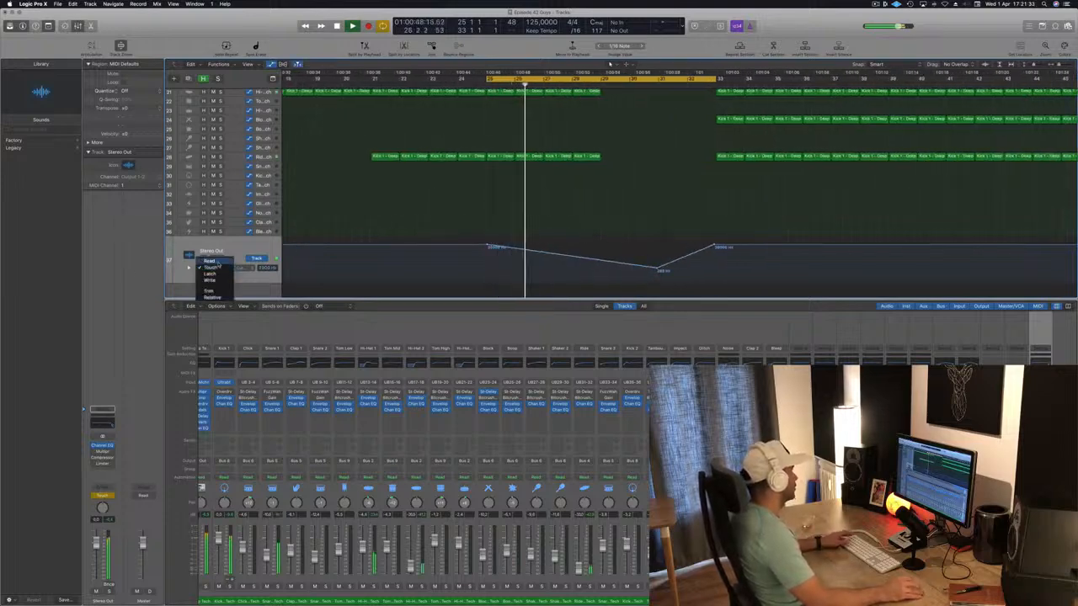
left_click(215, 262)
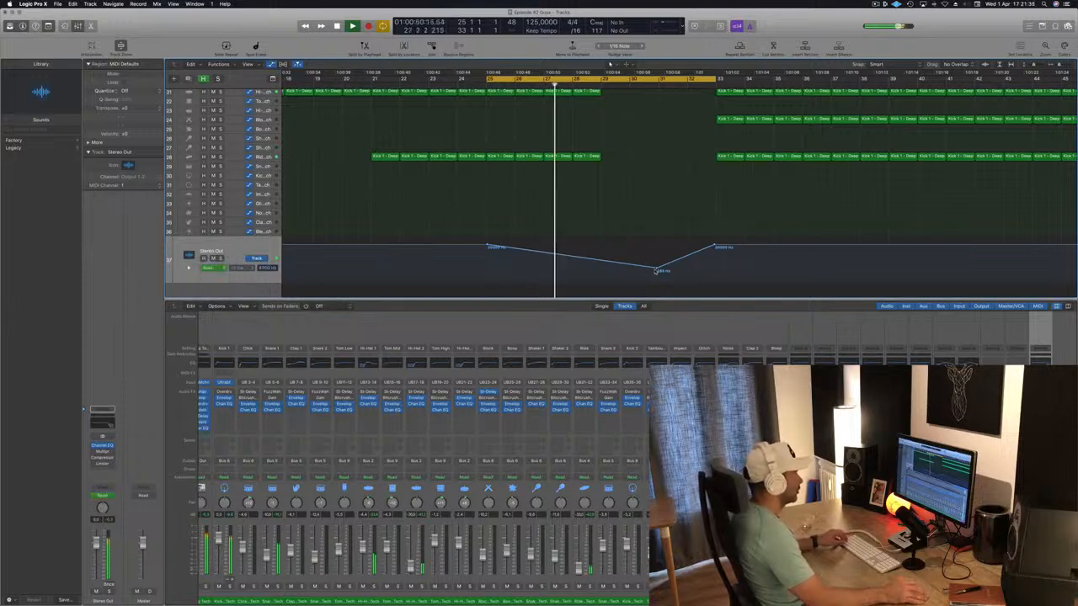
left_click_drag(656, 270, 657, 271)
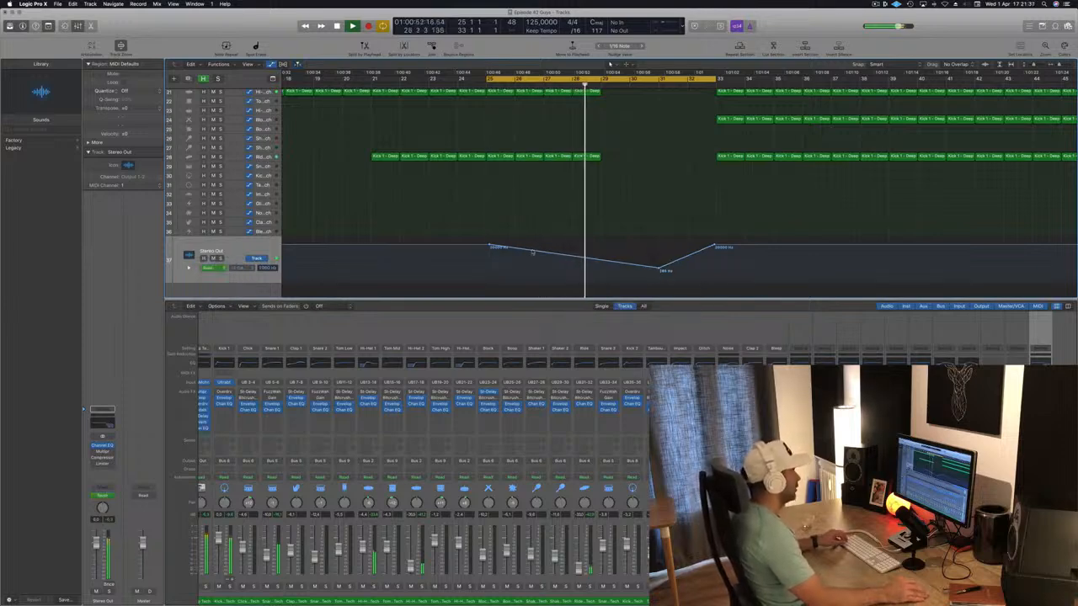
Shift the start of the Stereo Out high-cut dip slightly earlier, raise its lowest point, and replay the passage from bar 25.
left_click_drag(489, 245, 488, 245)
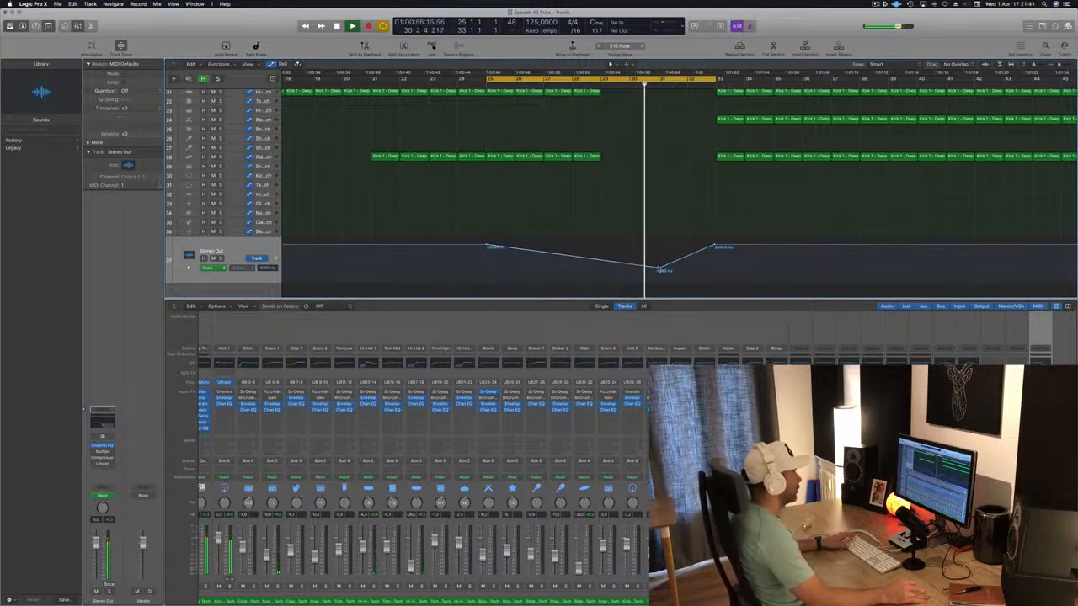
left_click_drag(657, 268, 659, 266)
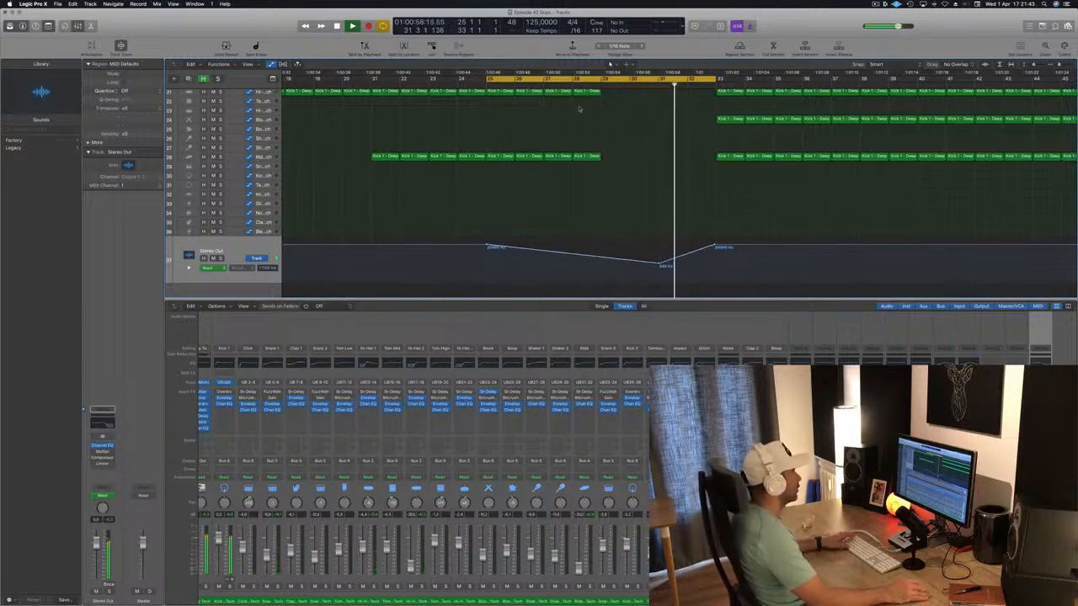
left_click(520, 84)
key("super+Left")
key("super+Left")
key("super+Left")
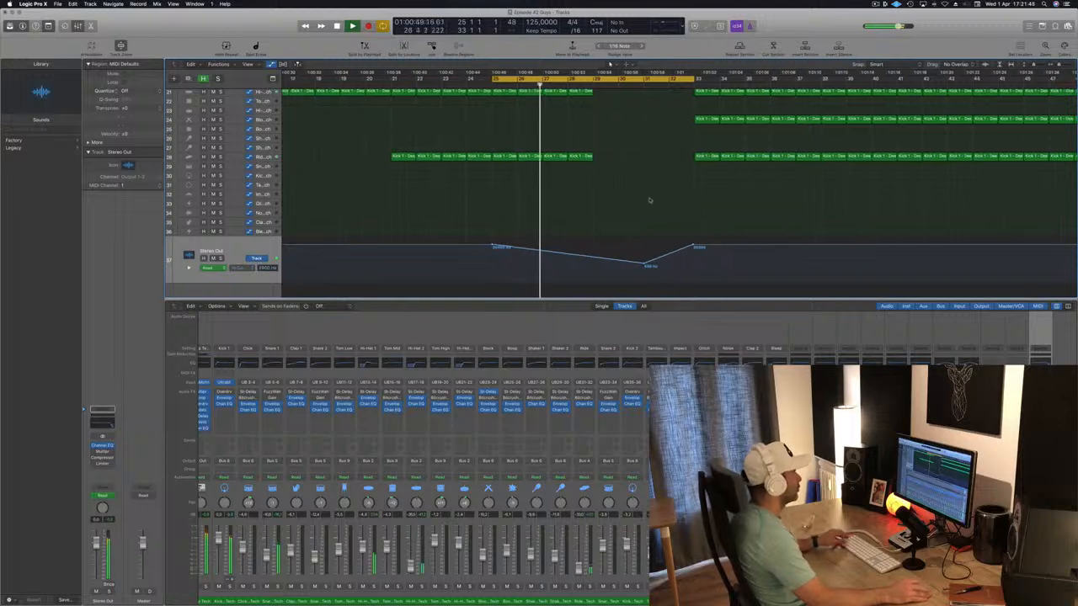
scroll(601, 211, "left", 2)
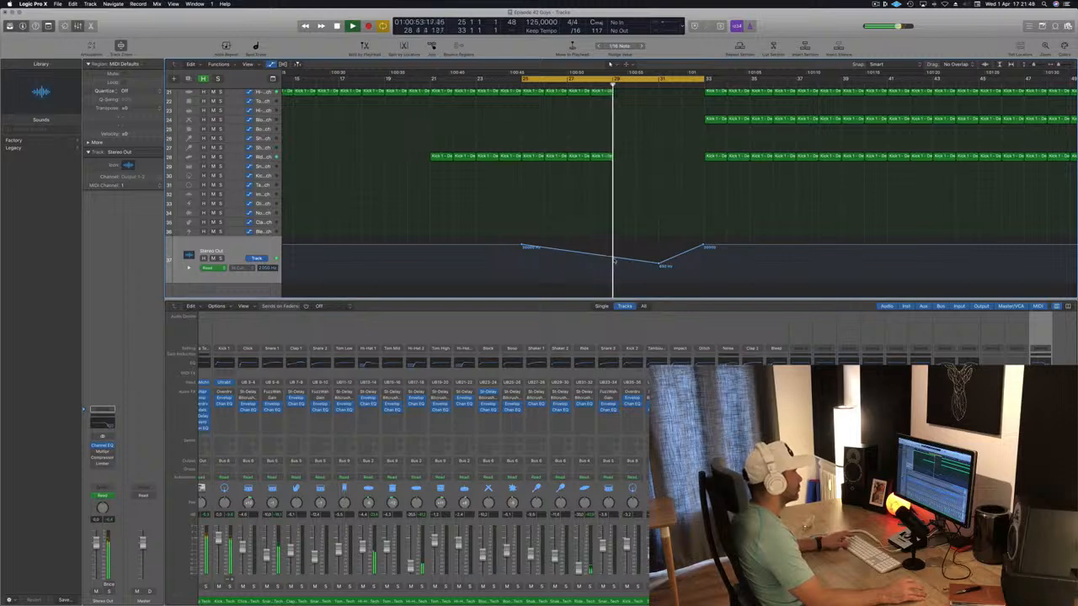
Add high-cut automation points at bars 29 and 30 on Stereo Out, raising the bar 30 point above the curve, and restart playback.
left_click(614, 258)
key("space")
left_click(638, 257)
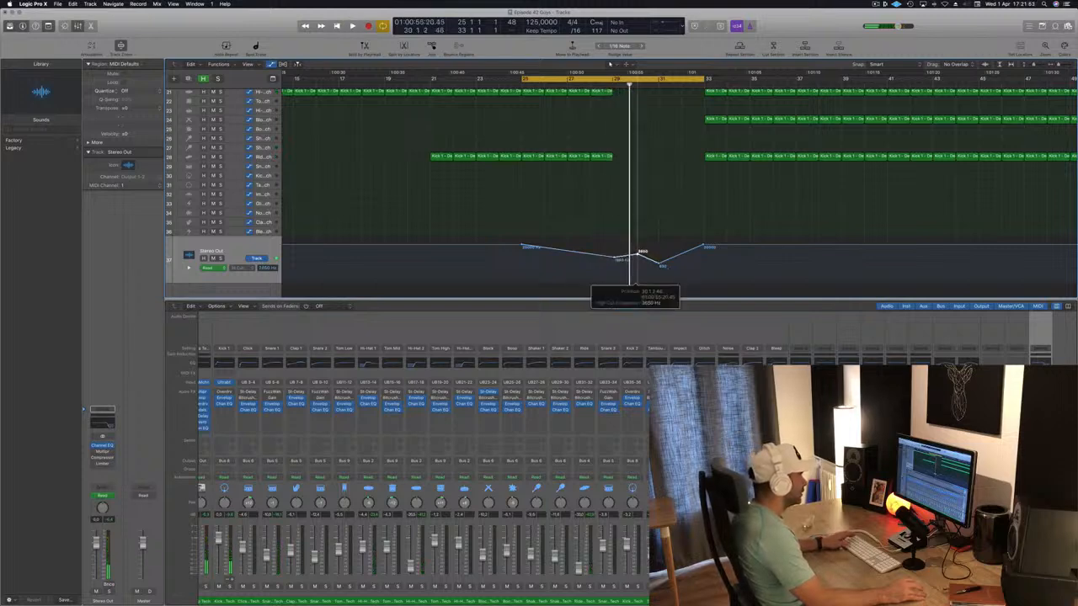
key("space")
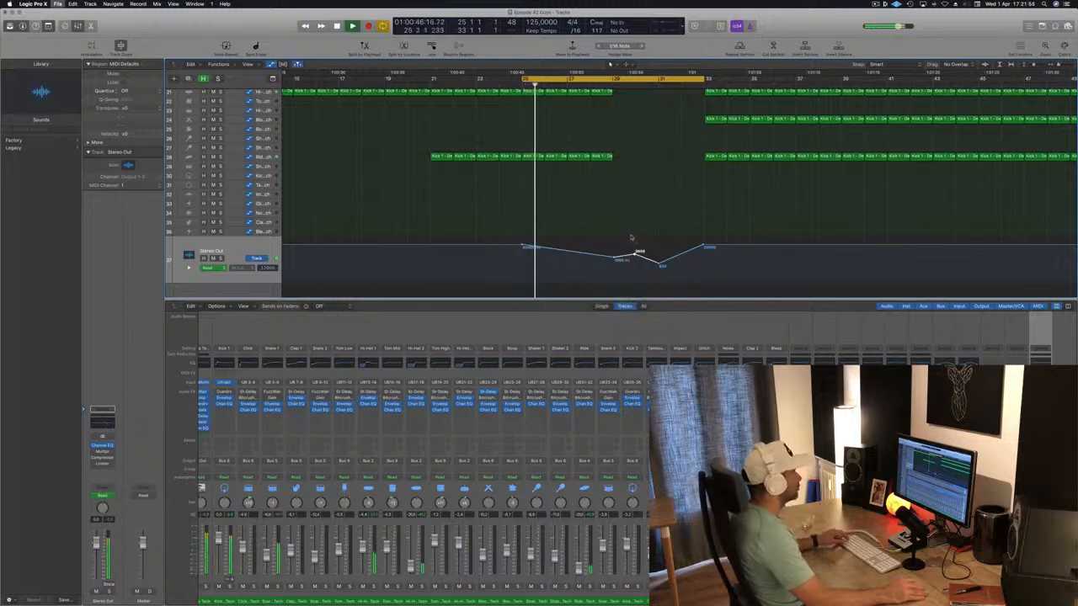
Listen through the filtered passage and raise the lowest Stereo Out high-cut point at bar 31 level with the bar 30 point.
key("super+Left")
key("super+Left")
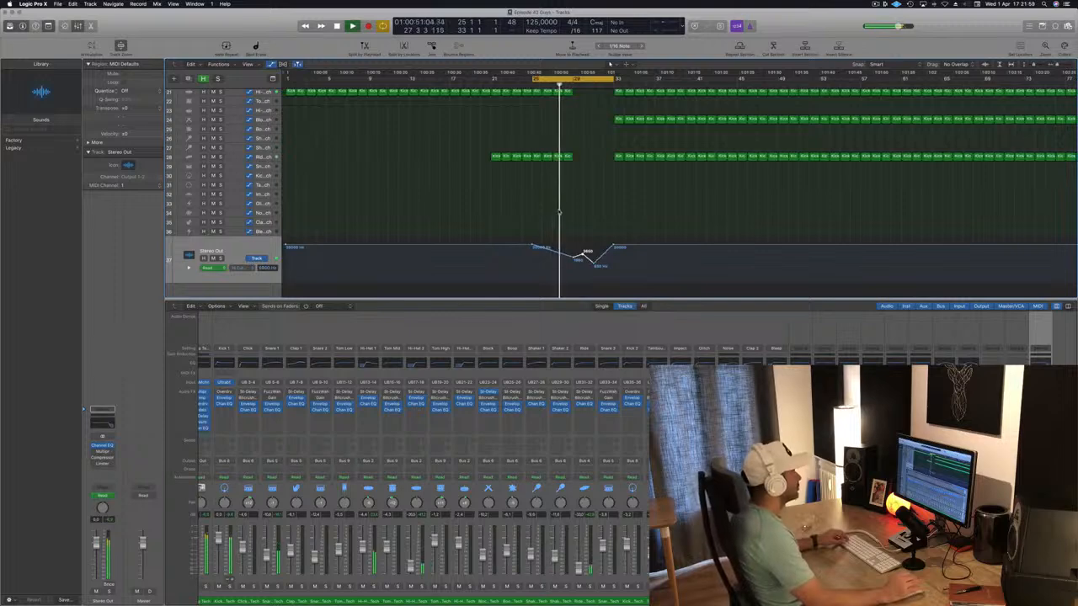
key("super+Right")
key("super+Right")
key("super+Right")
key("super+Right")
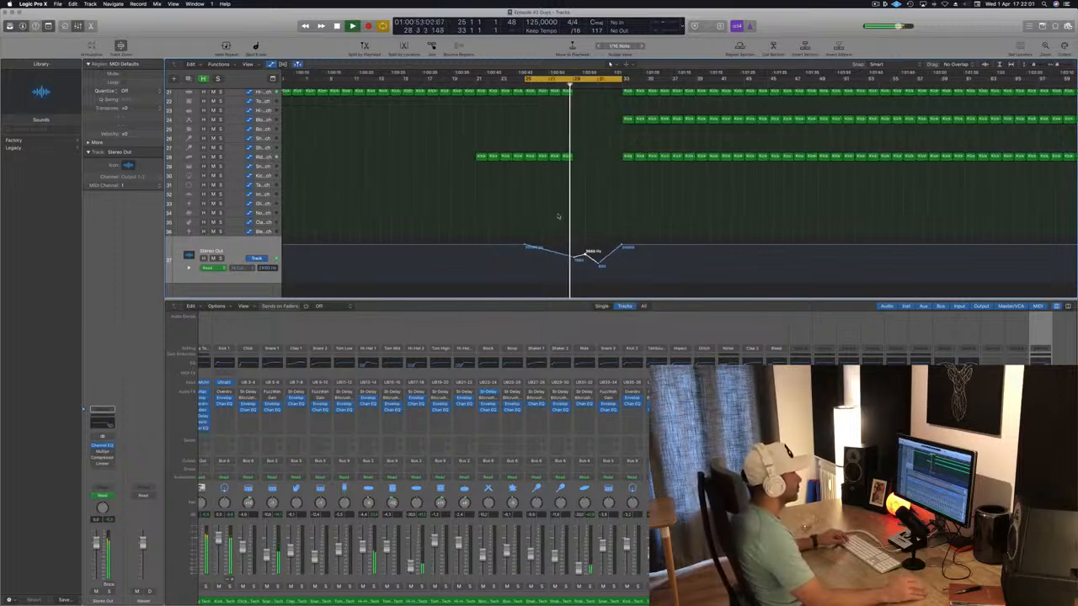
key("super+Left")
key("super+Left")
key("super+Left")
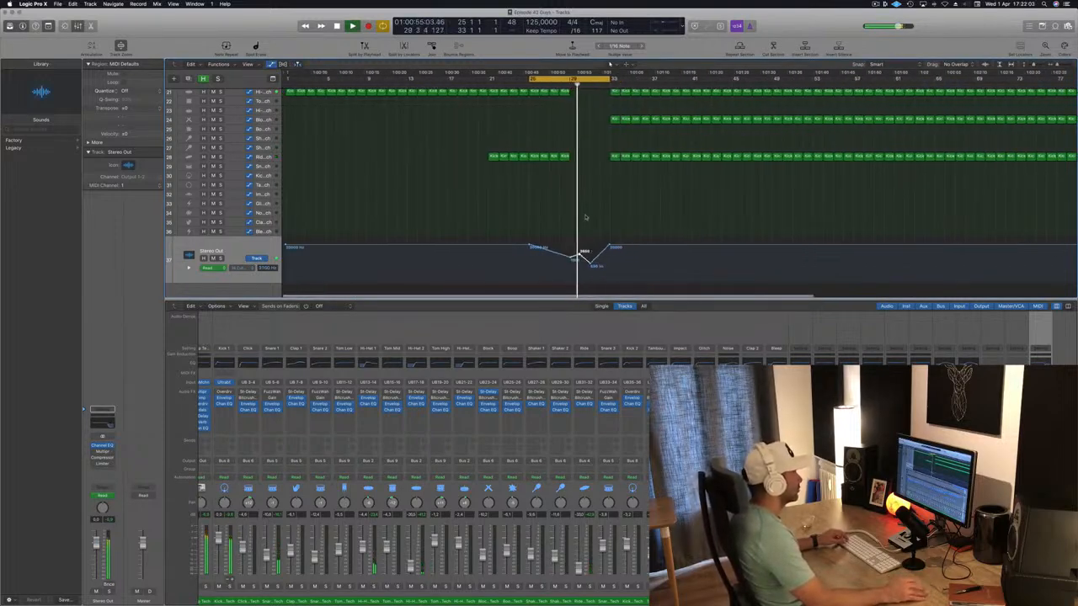
key("super+Right")
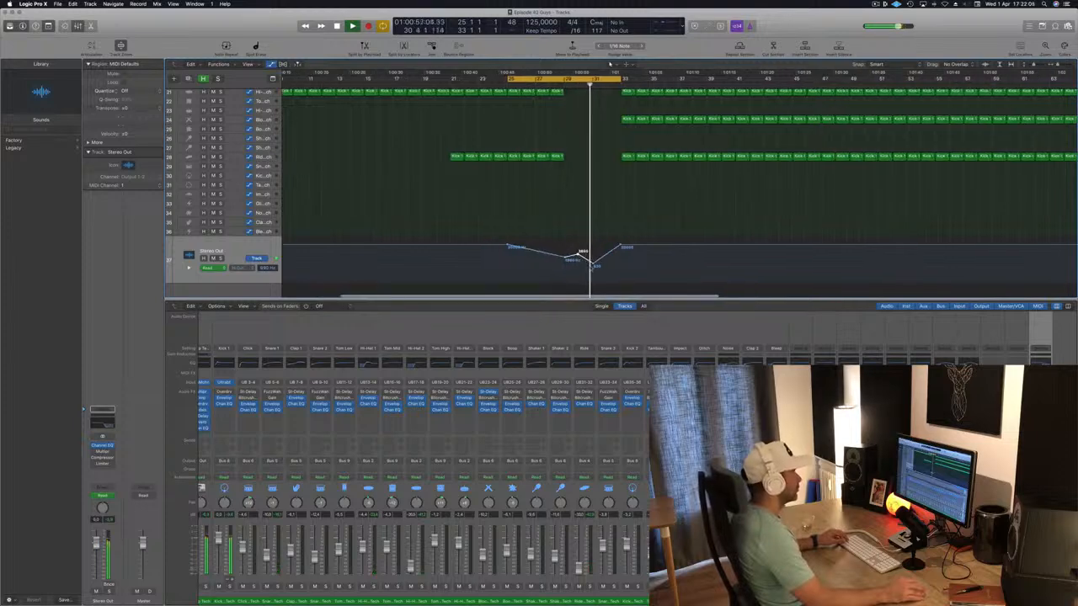
left_click(595, 265)
left_click_drag(594, 264, 593, 255)
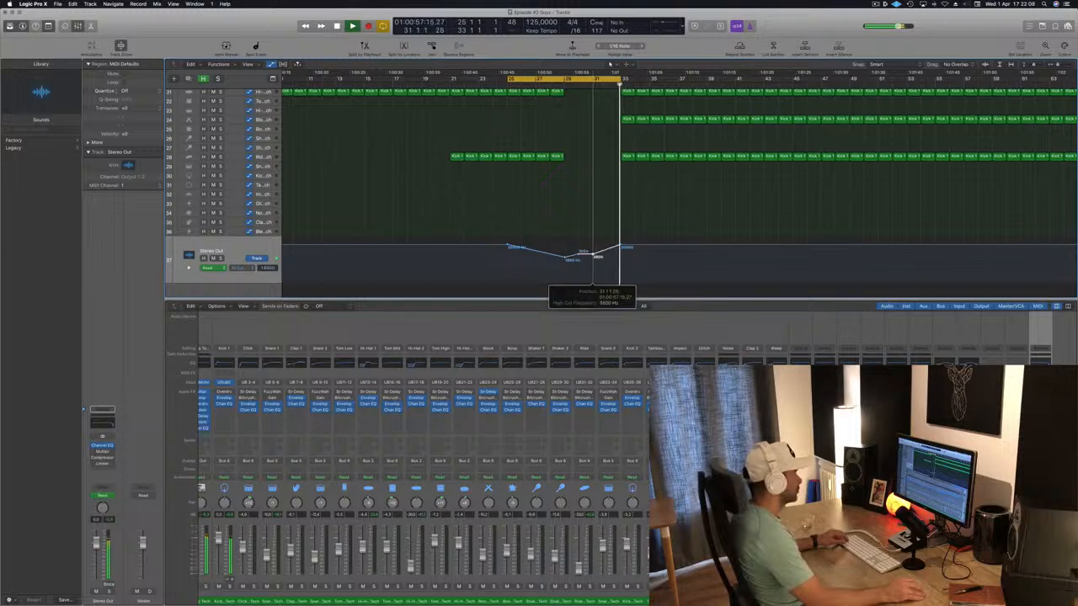
Replay the filter dip alongside the full arrangement, and move the cycle range to bars 33–41 for playback from there.
key("super+Left")
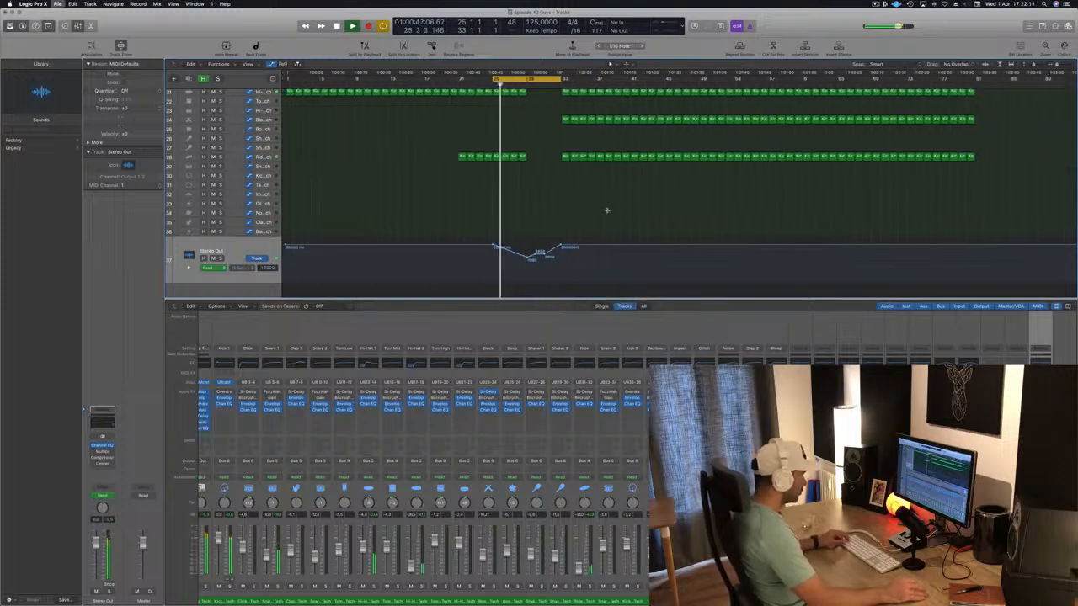
key("super+Left")
key("space")
scroll(550, 221, "up", 10)
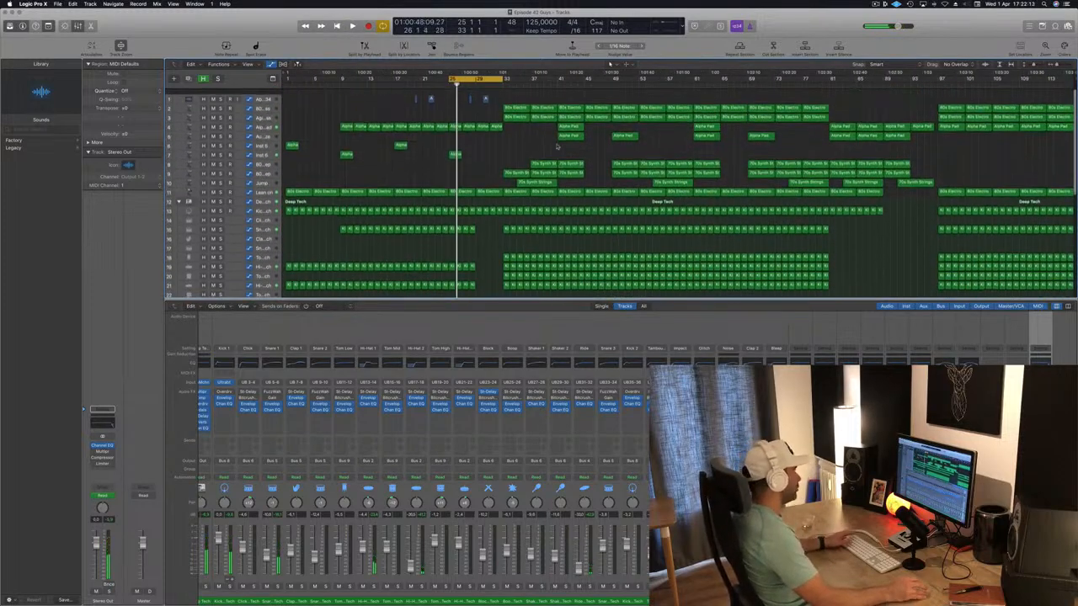
key("space")
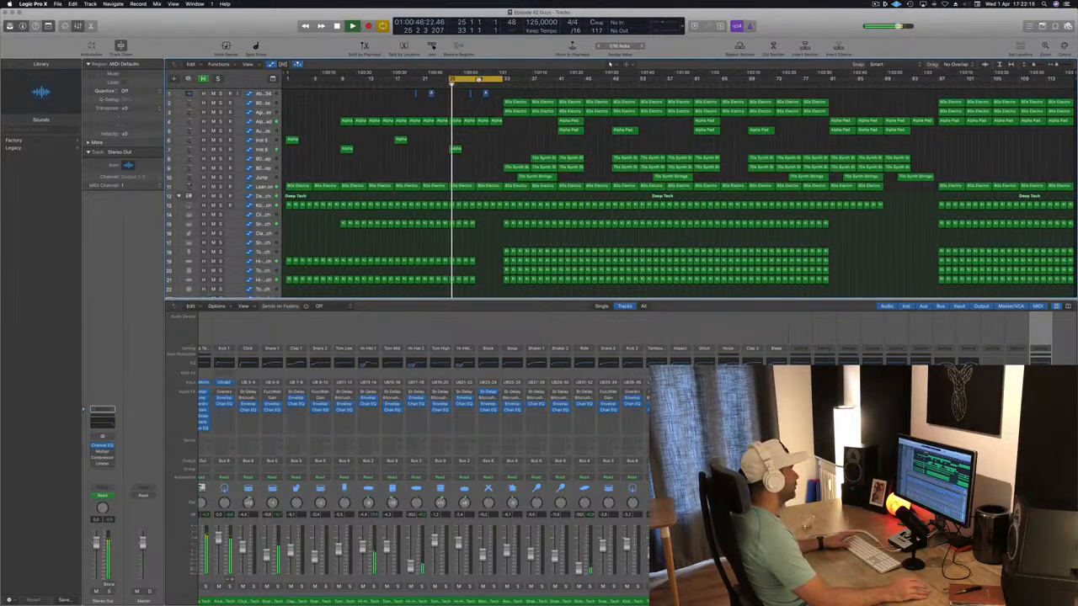
left_click_drag(481, 78, 535, 78)
key("space")
key("space")
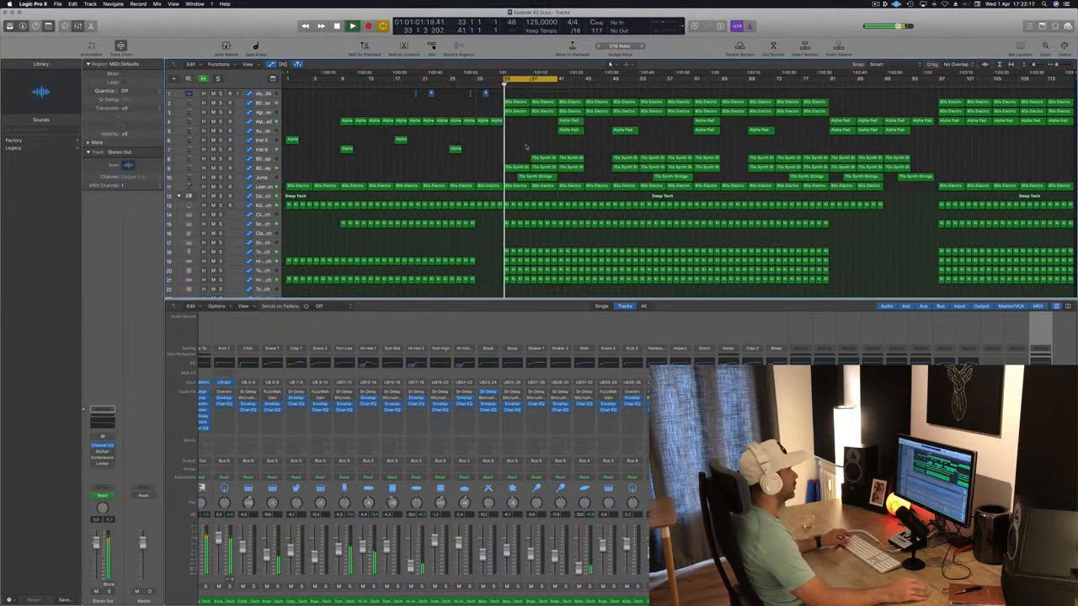
Delete the first group of 70s Synth String regions across the three synth tracks between bars 33 and 45.
scroll(526, 145, "down", 3)
key("space")
left_click_drag(526, 139, 555, 152)
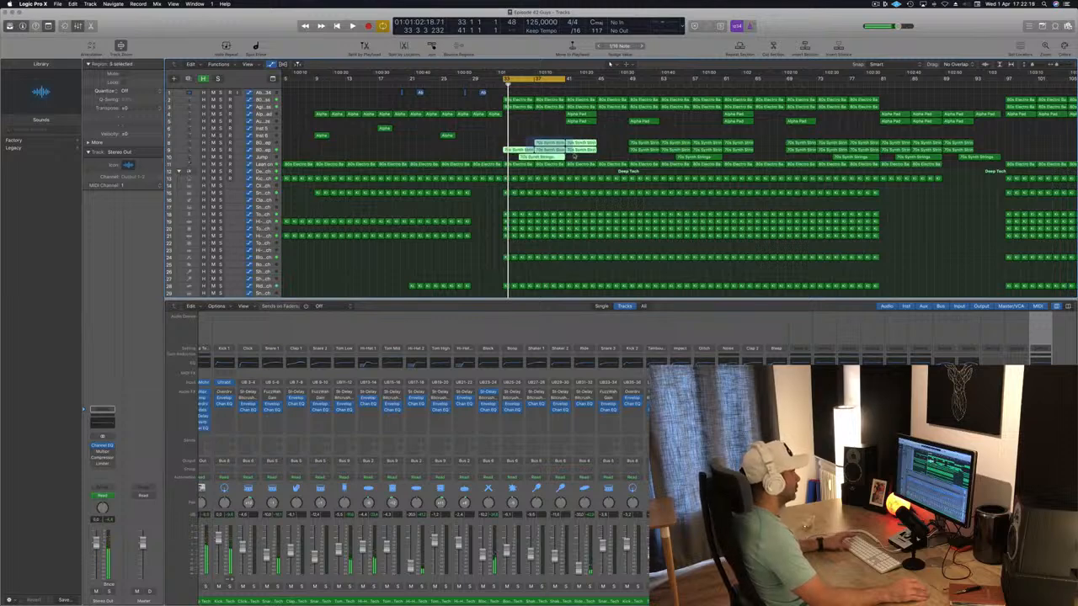
key("Delete")
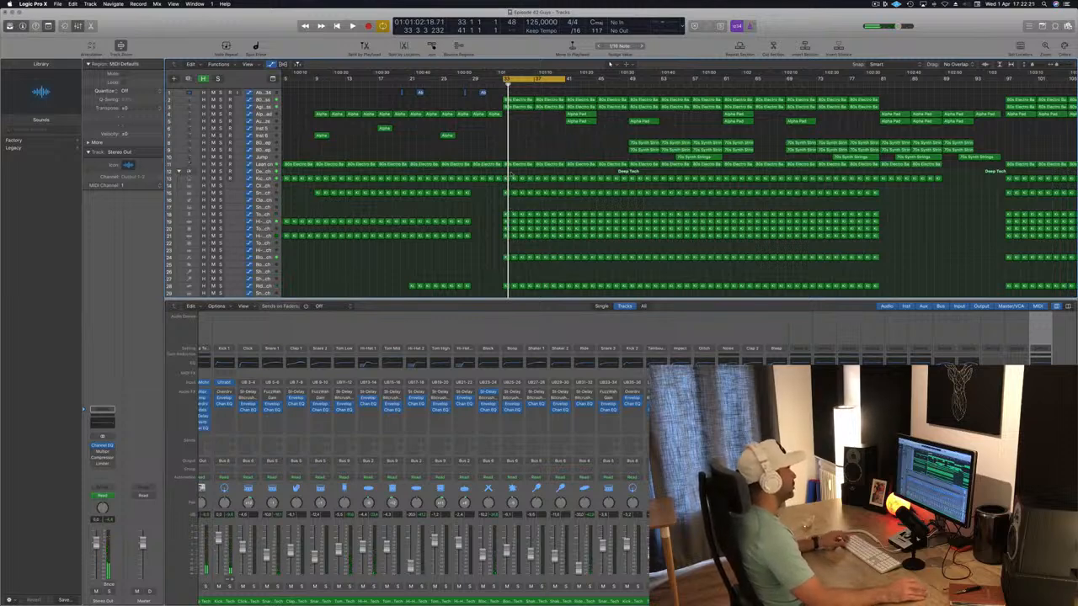
Delete the drum regions below the kick track from bar 33 to bar 41 and play the section.
key("space")
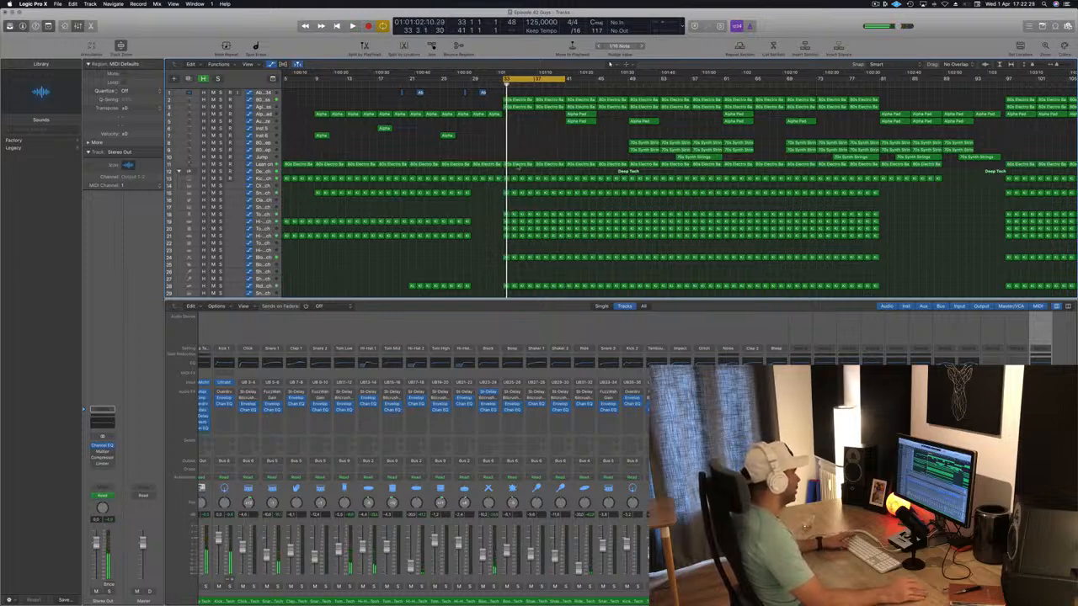
left_click_drag(521, 287, 562, 241)
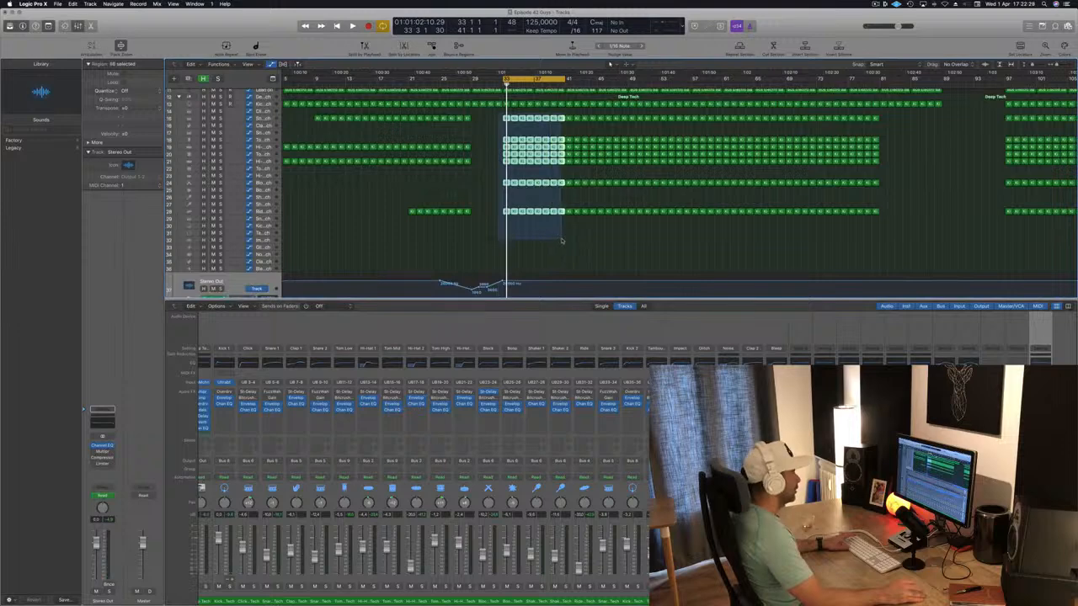
key("Delete")
key("space")
scroll(562, 241, "up", 5)
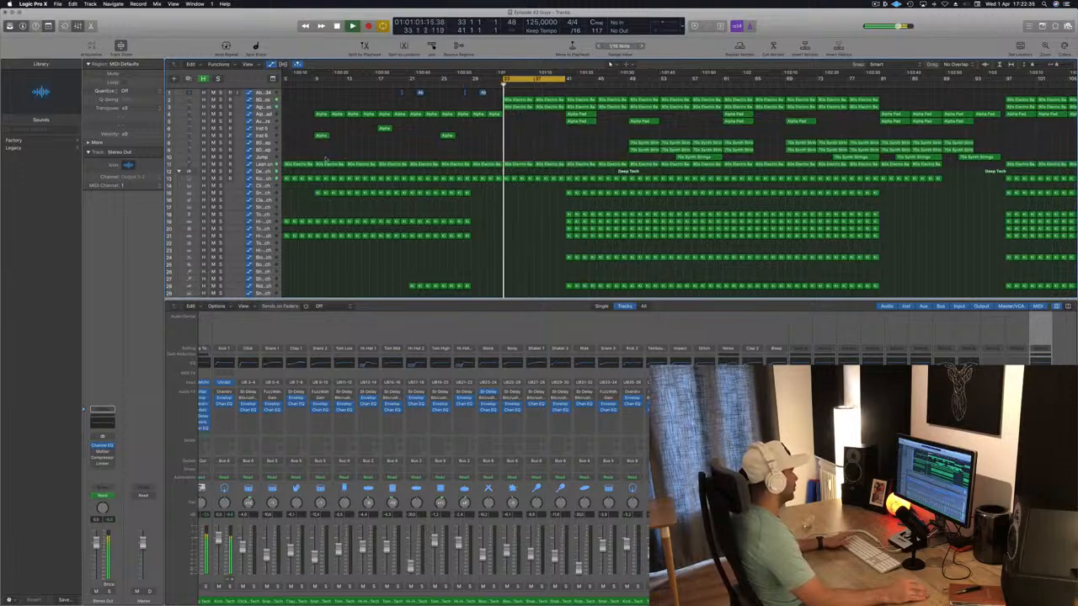
Nudge the Lean on track's high-cut automation point at bar 33 slightly upward while the section plays.
left_click(260, 165)
key("space")
key("space")
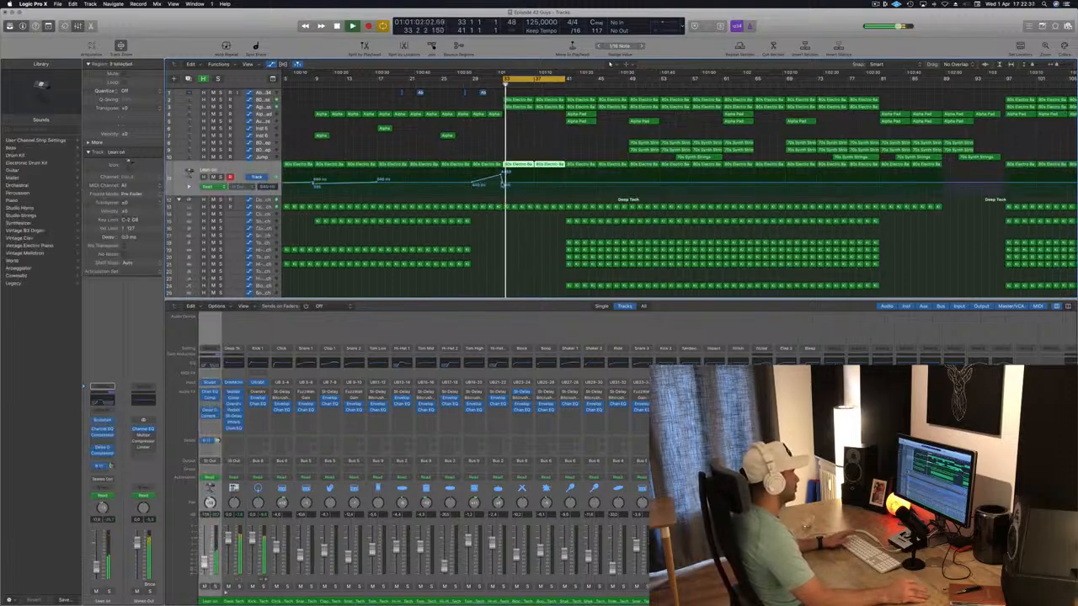
left_click_drag(504, 183, 504, 182)
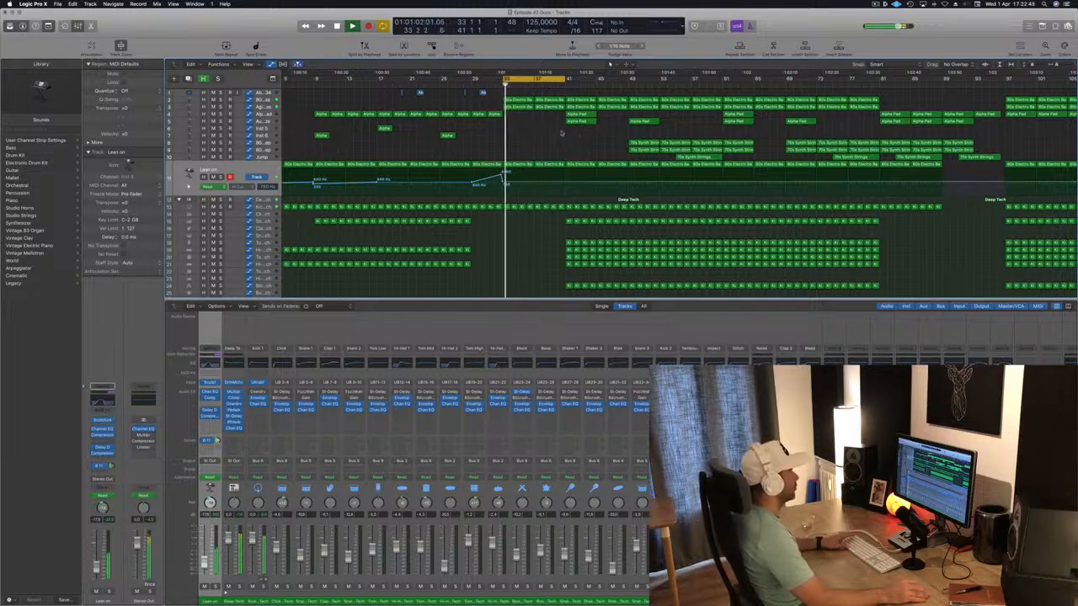
Copy the Alpha Pad regions on both pad tracks from bar 41 to bar 33 and briefly solo the Alpha Pad track.
left_click_drag(582, 115, 519, 115)
left_click(264, 114)
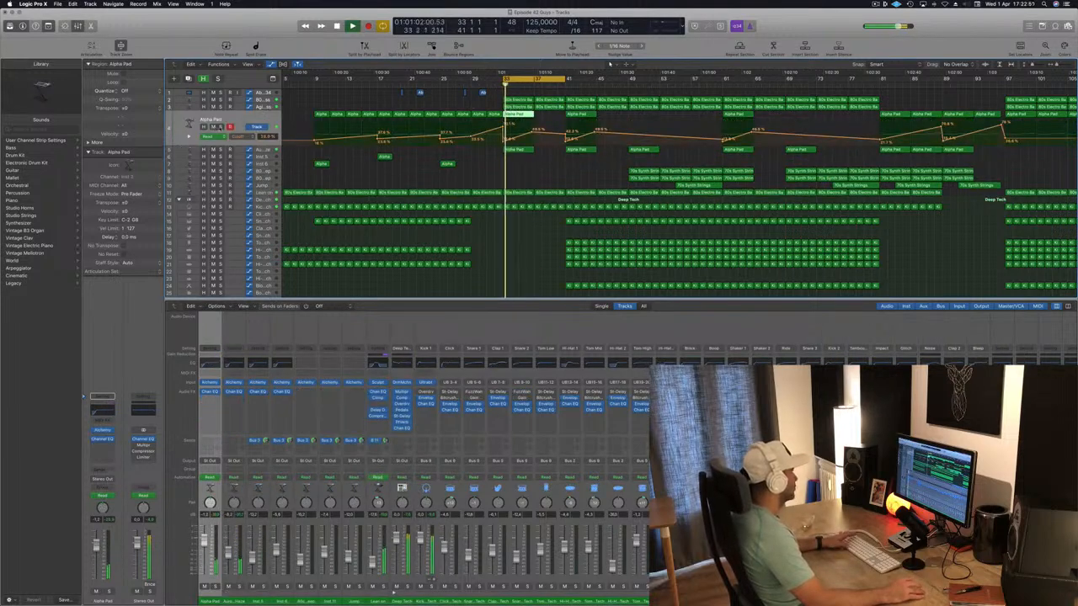
left_click(221, 128)
left_click(221, 128)
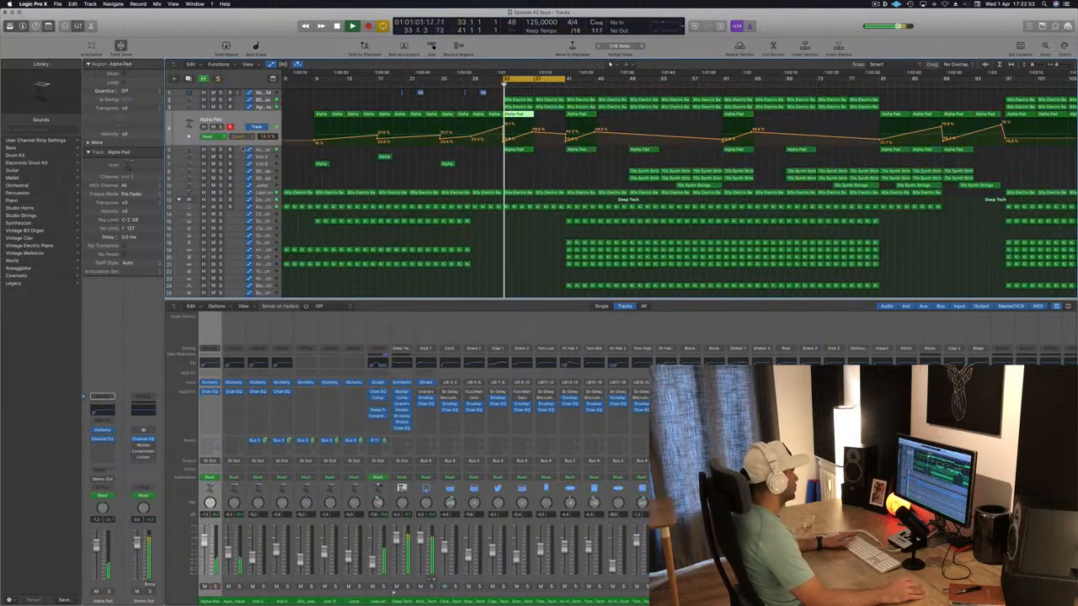
Audition the Aurora Haze track in solo and in the mix, raising its volume to -3.3 dB.
key("Down")
key("space")
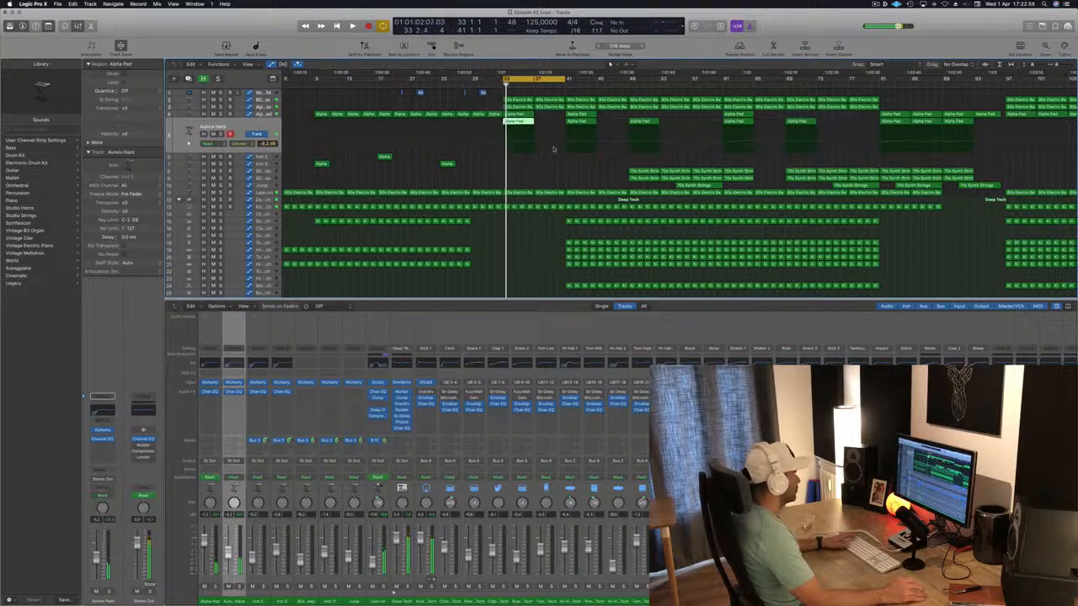
key("space")
left_click(220, 133)
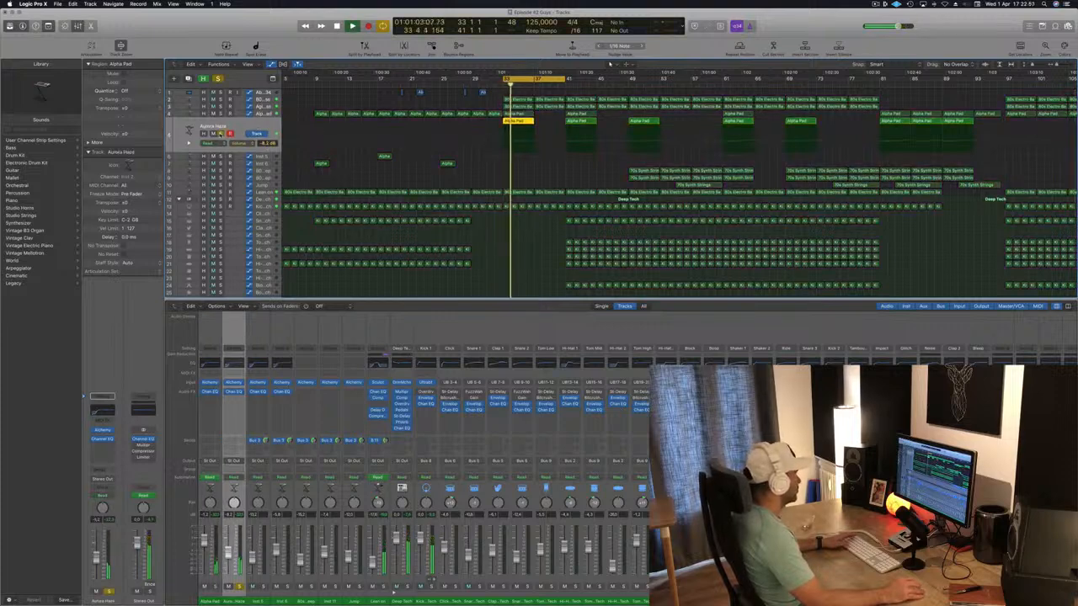
key("s")
key("space")
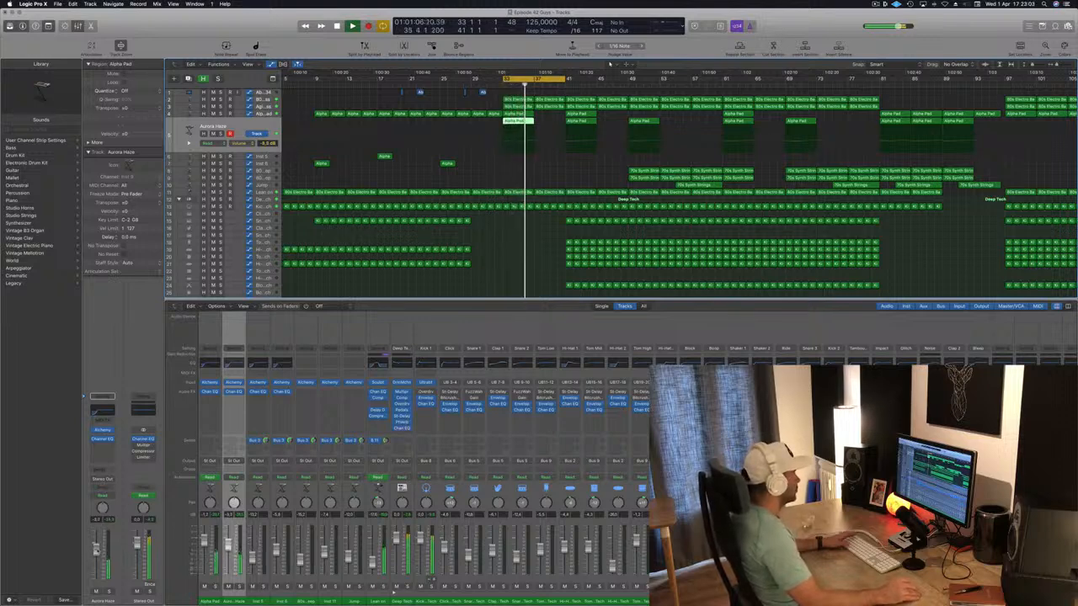
key("space")
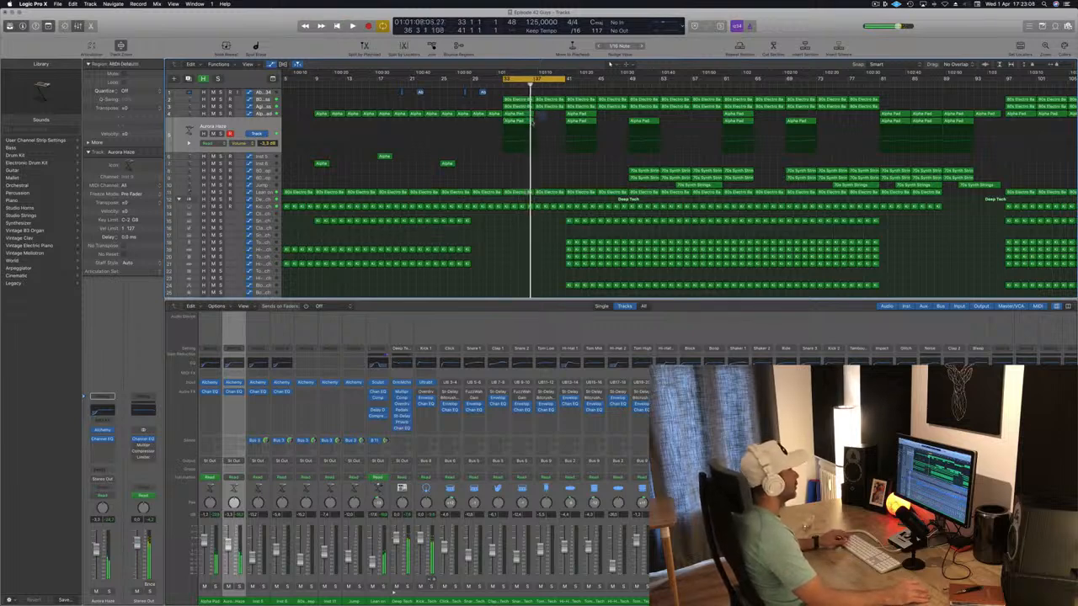
Move the two Alpha Pad regions on the pad tracks from bar 33 to bar 37 and replay the section.
left_click_drag(514, 114, 545, 119)
key("space")
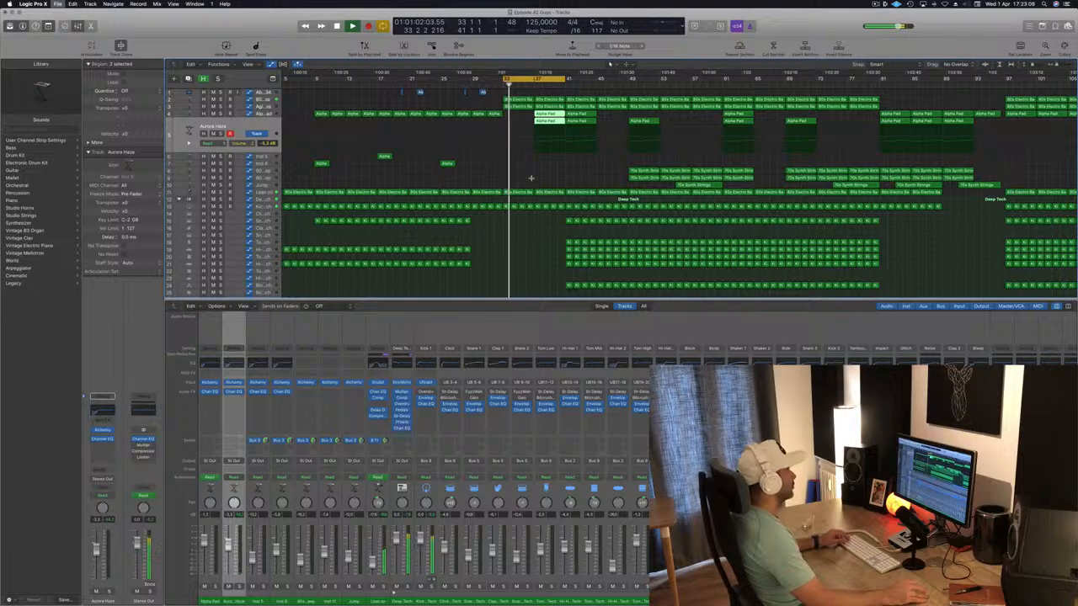
scroll(531, 178, "down", 3)
scroll(528, 174, "up", 3)
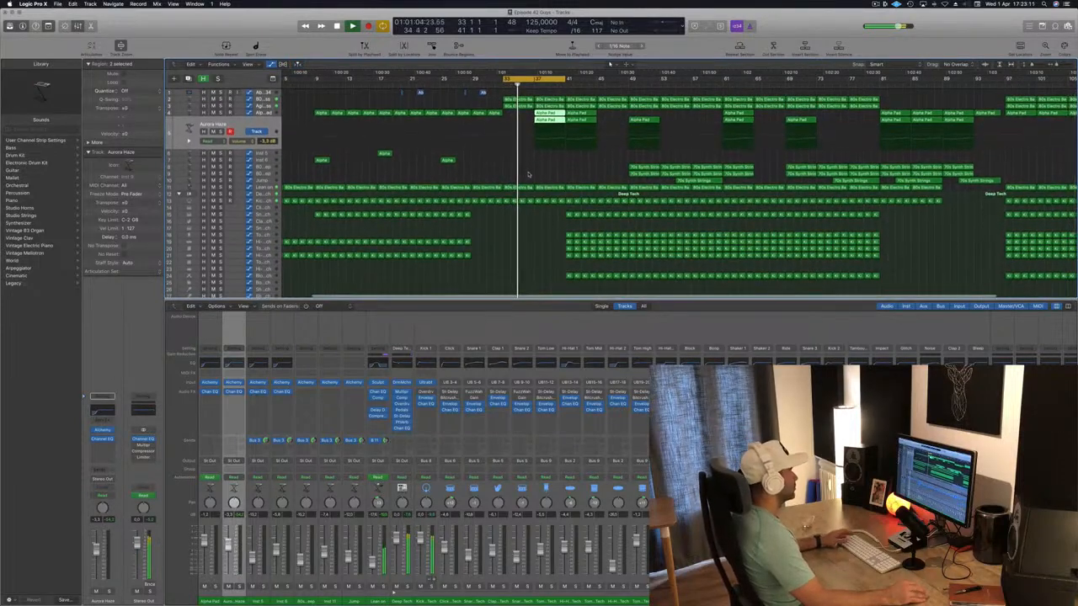
Add Stereo Out high-cut automation points at bars 37 and 41, and lower the bar 37 point to form a dip.
scroll(528, 174, "down", 5)
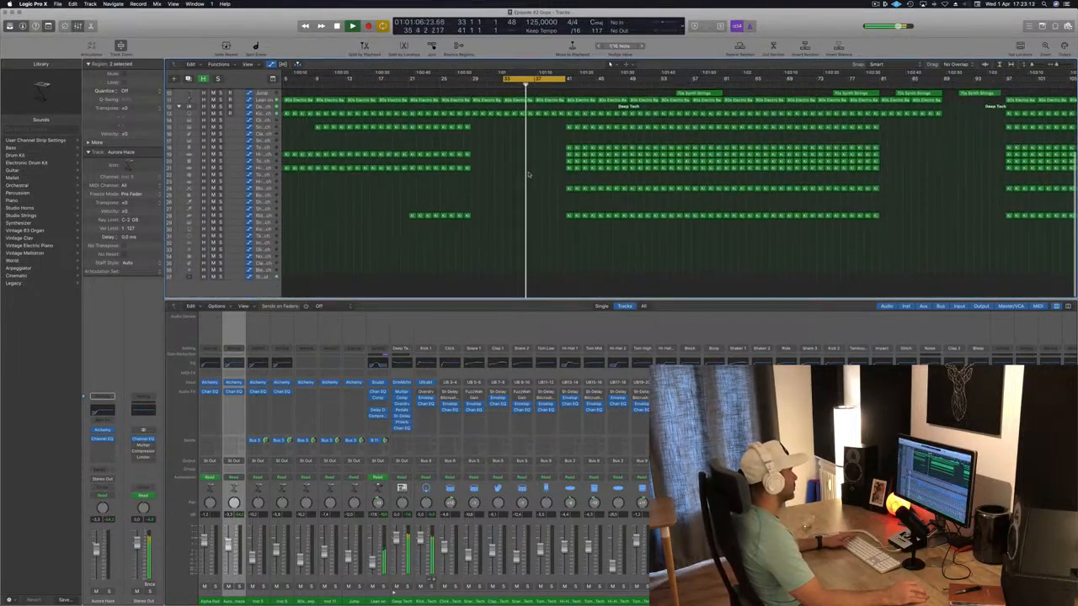
scroll(529, 174, "up", 2)
left_click(271, 292)
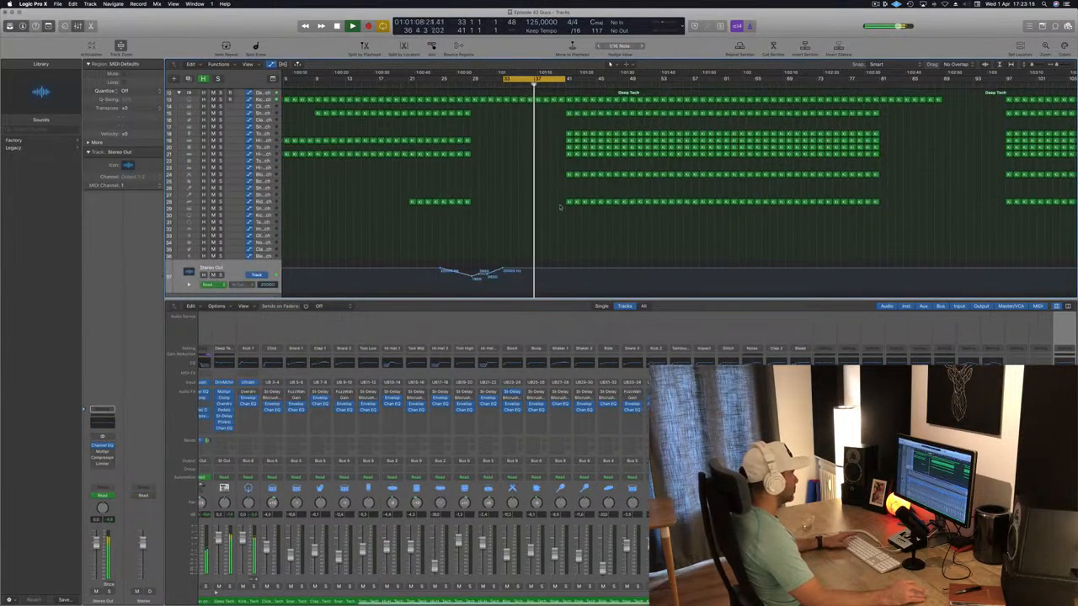
key("space")
key("space")
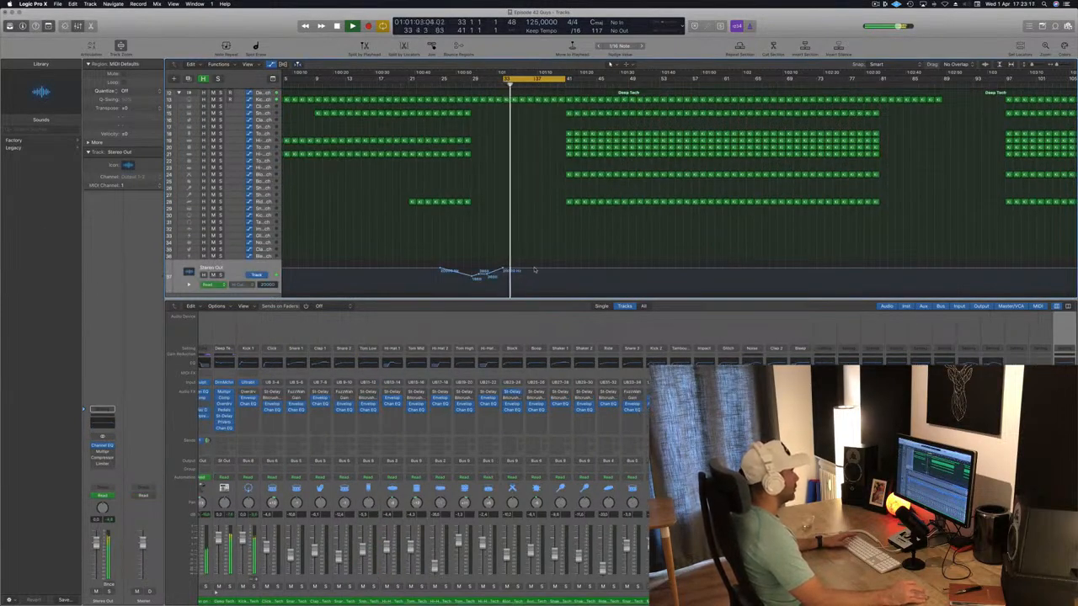
left_click(534, 269)
left_click(564, 270)
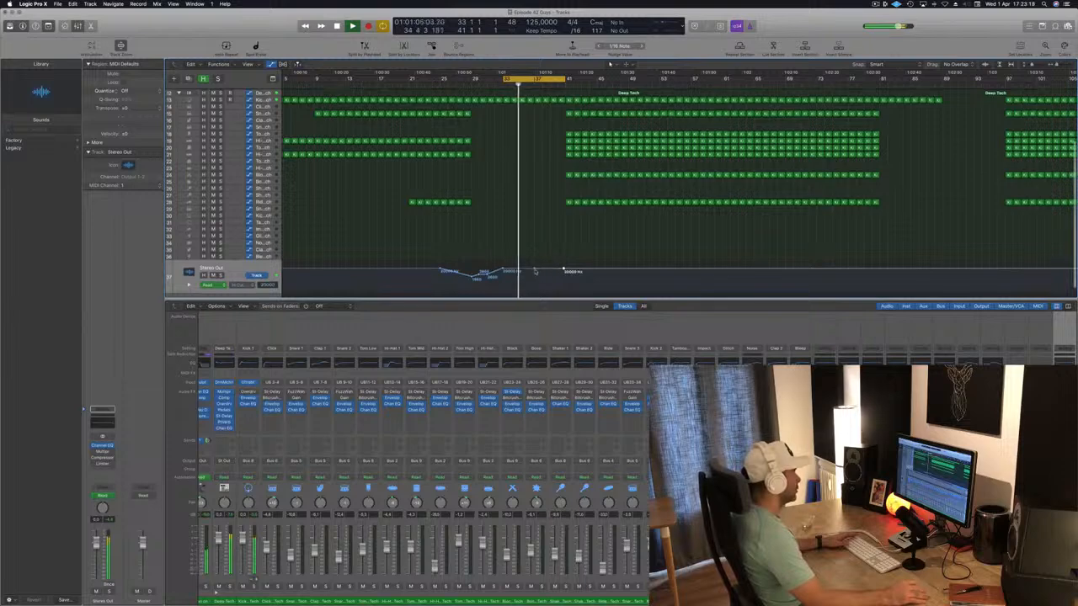
left_click_drag(533, 270, 536, 272)
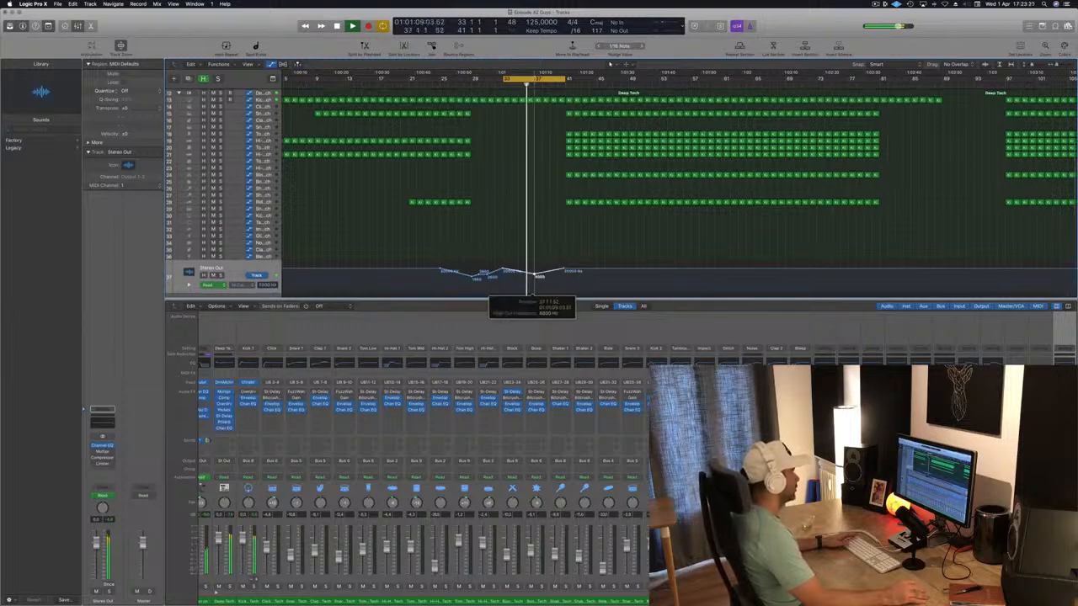
Reshape the Stereo Out high-cut automation to fall from bar 33 to about 279 Hz near bar 41, with an abrupt return to 20000 Hz.
left_click_drag(532, 278, 535, 281)
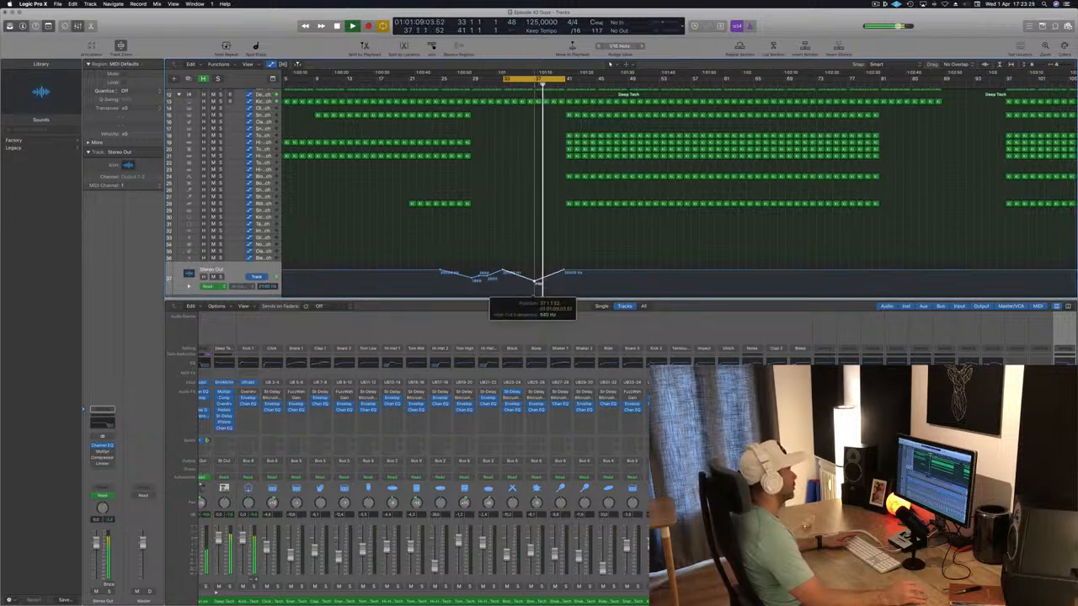
left_click_drag(563, 273, 563, 289)
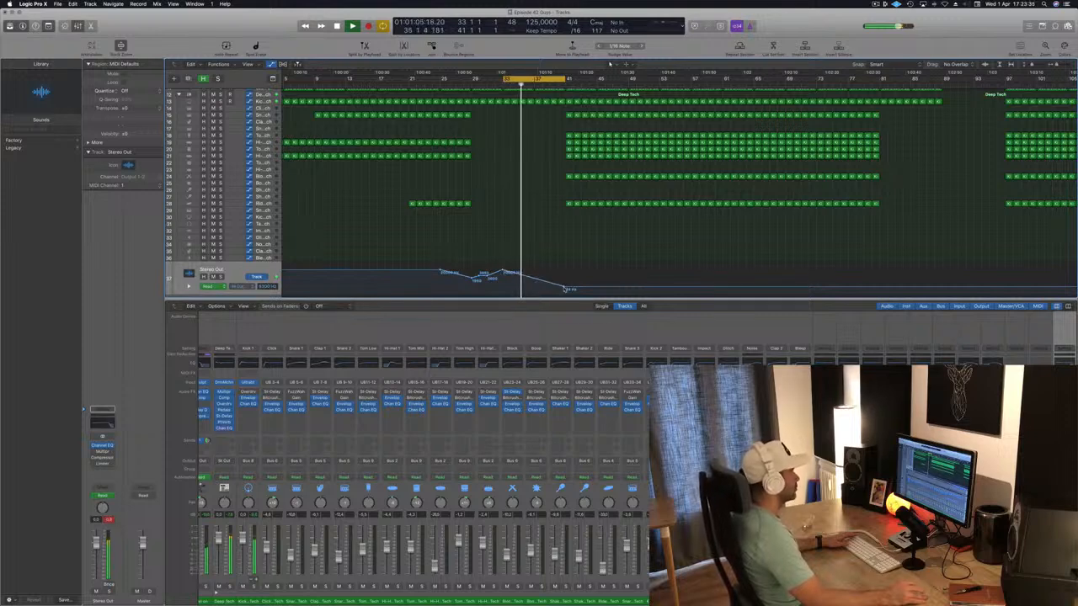
left_click_drag(565, 288, 565, 289)
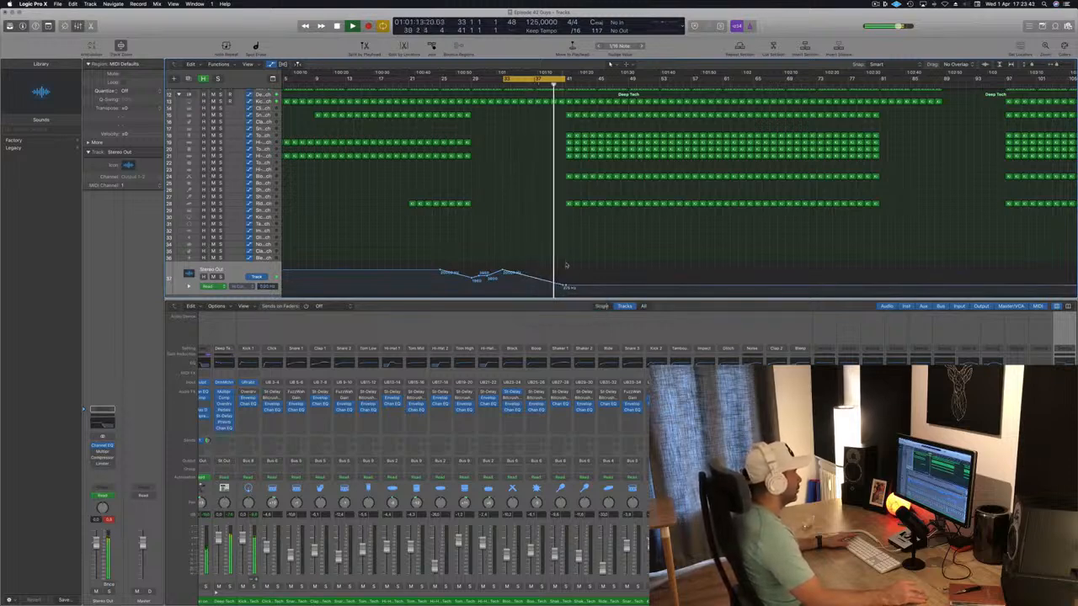
left_click_drag(564, 289, 567, 268)
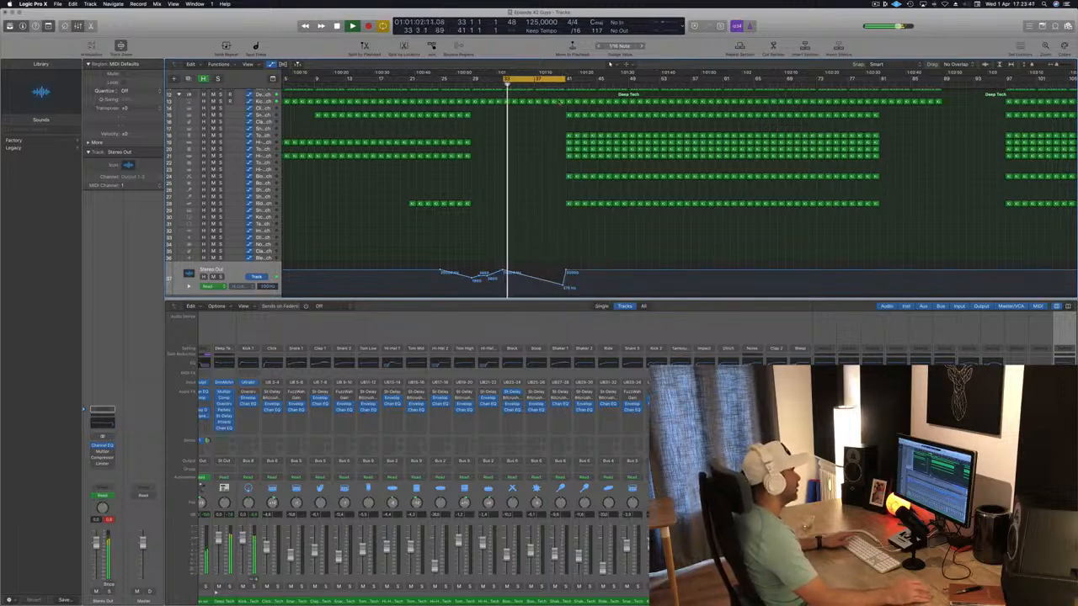
Delete the drum regions above and below the kick-free section from bar 41 to bar 45, keeping the kick, and extend the cycle range to bar 45.
scroll(563, 115, "up", 5)
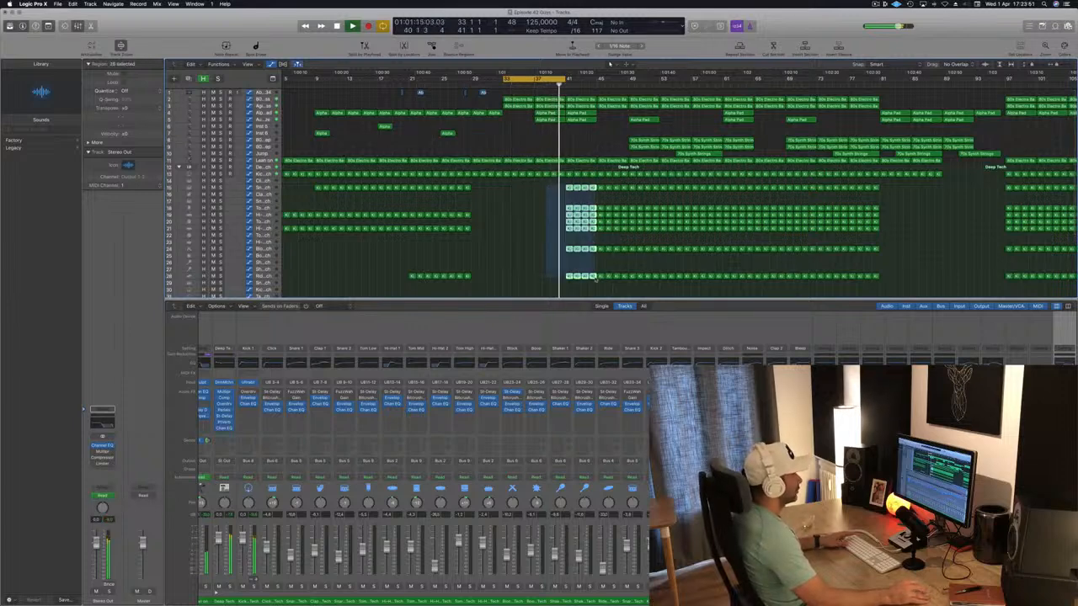
key("Delete")
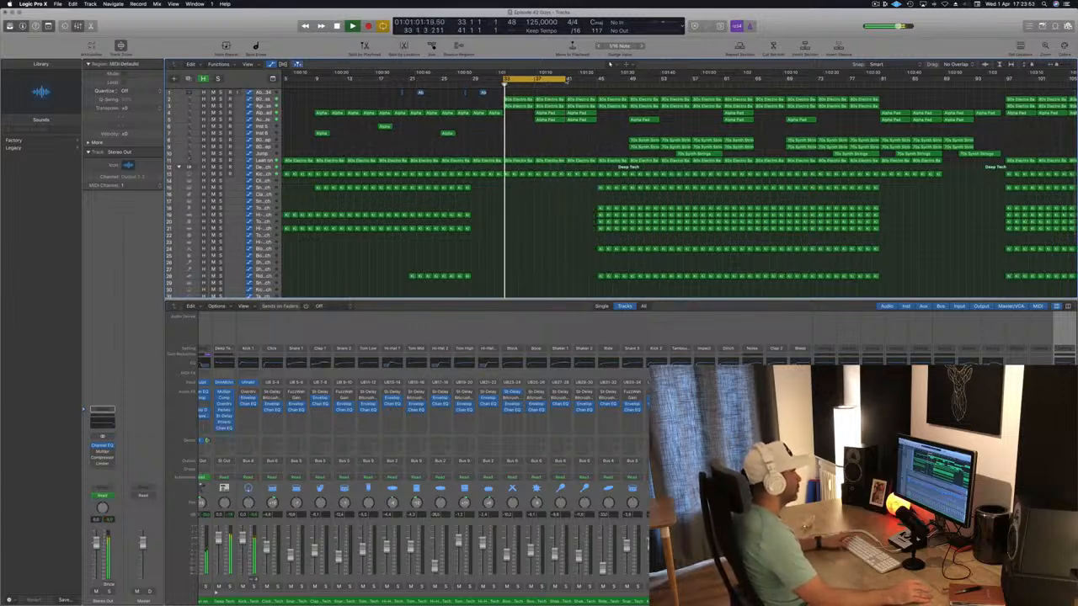
left_click_drag(565, 80, 596, 80)
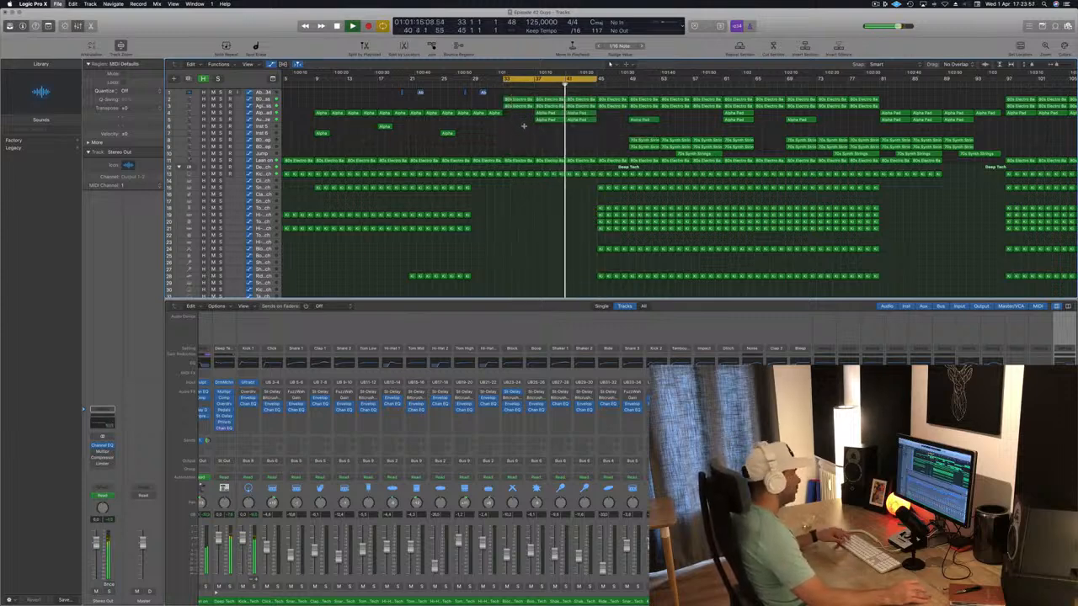
Save the project, copy the Alpha Pad regions on both pad tracks from bar 41 to bar 45, and restart playback.
scroll(589, 139, "down", 2)
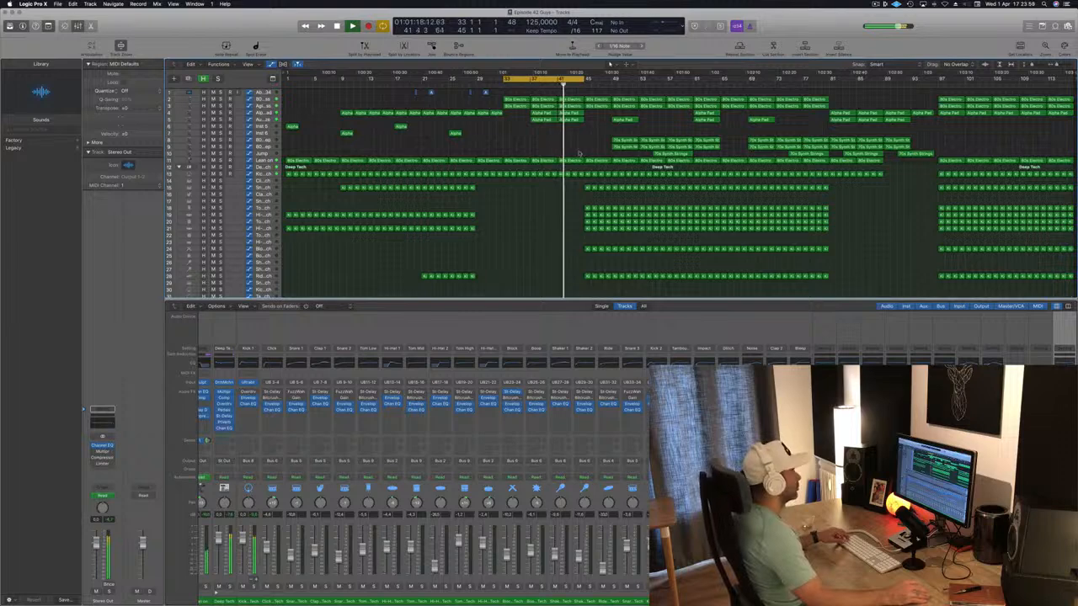
scroll(574, 196, "up", 2)
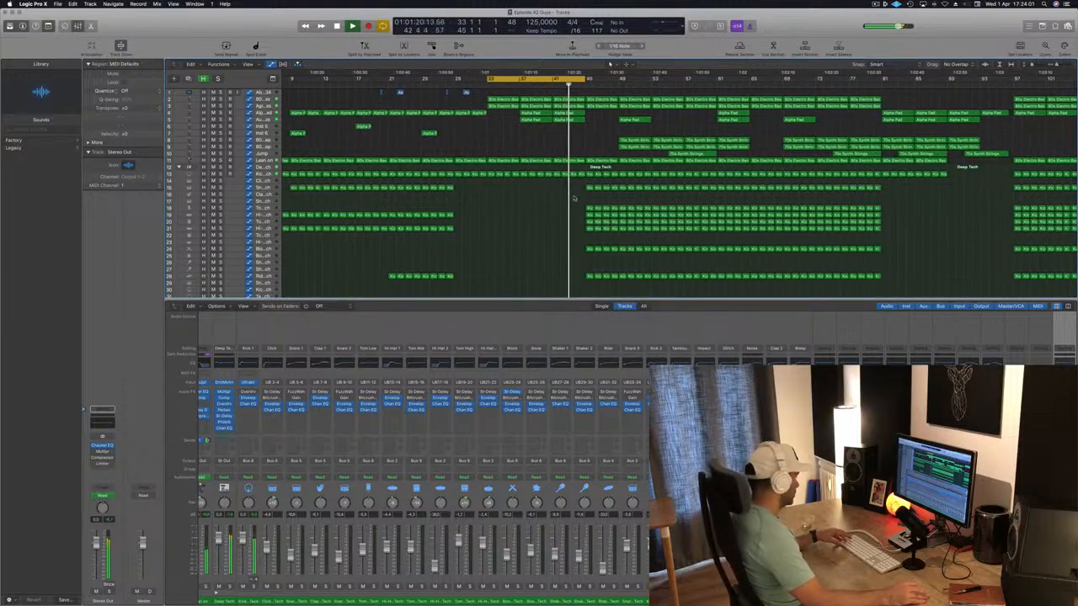
key("super+s")
scroll(554, 166, "down", 2)
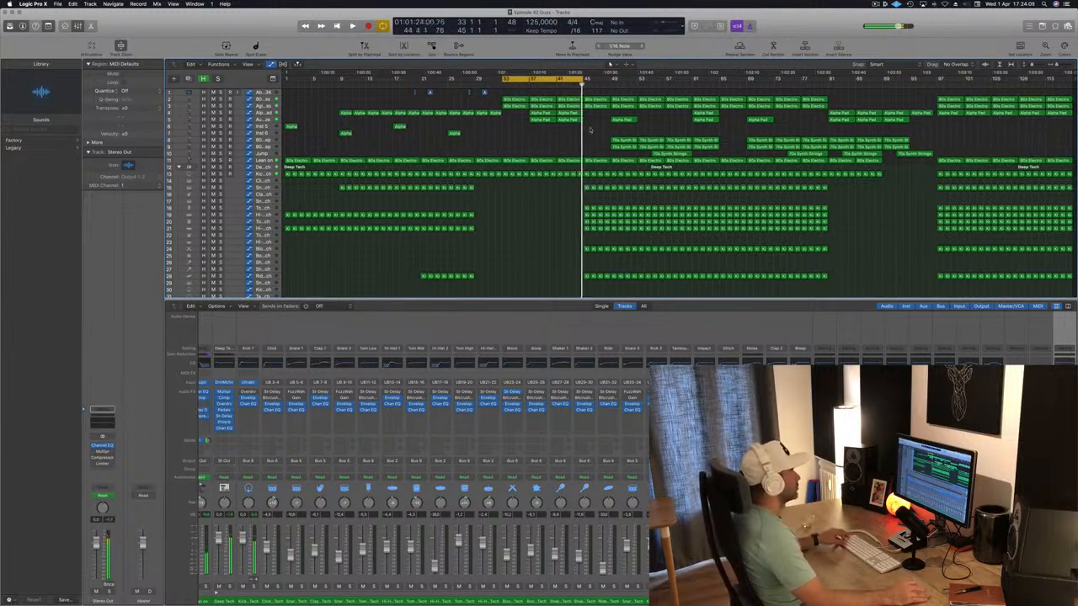
left_click_drag(582, 115, 603, 115)
key("space")
Delete the drum regions from bar 45 to bar 49 except the kick and ride, and extend the cycle range to bar 49.
mouse_move(573, 190)
left_mouse_down()
mouse_move(581, 298)
mouse_move(592, 235)
mouse_move(569, 188)
left_mouse_up()
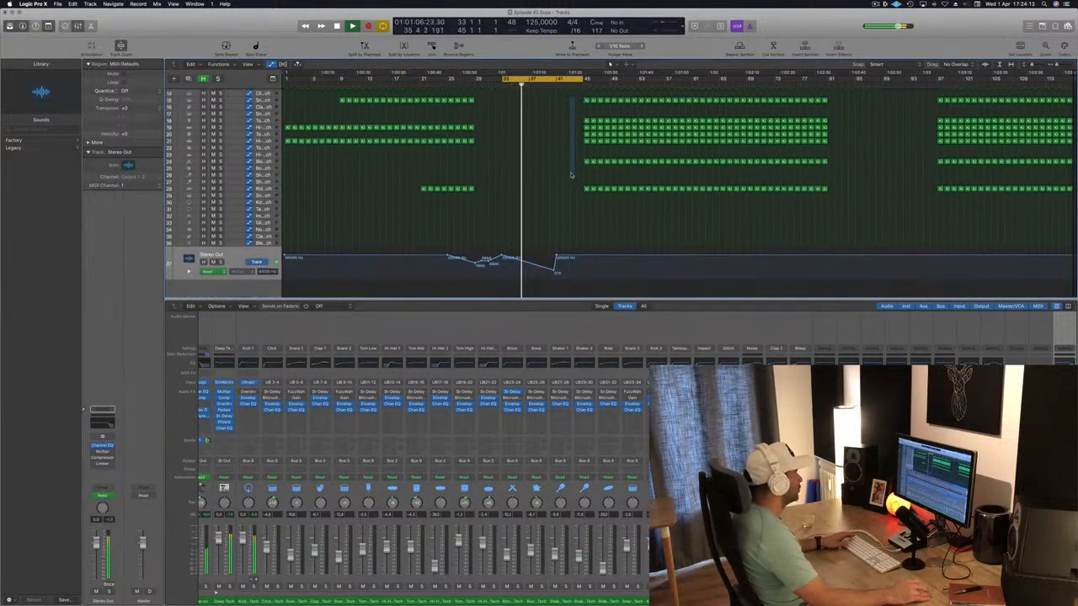
left_click_drag(569, 175, 606, 172)
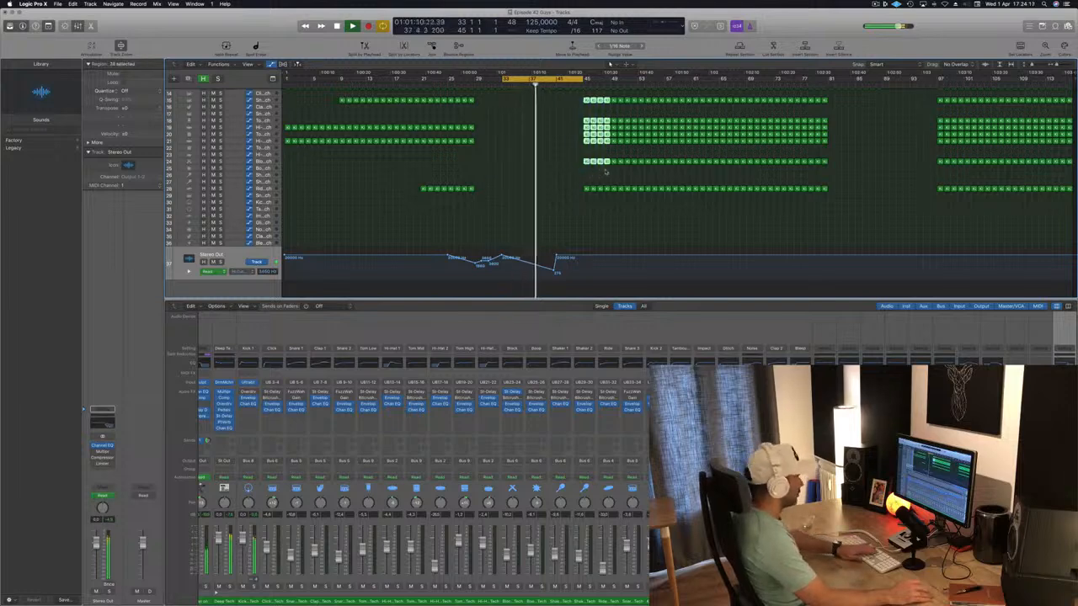
key("BackSpace")
scroll(600, 180, "up", 5)
left_click_drag(581, 81, 611, 82)
left_click(576, 83)
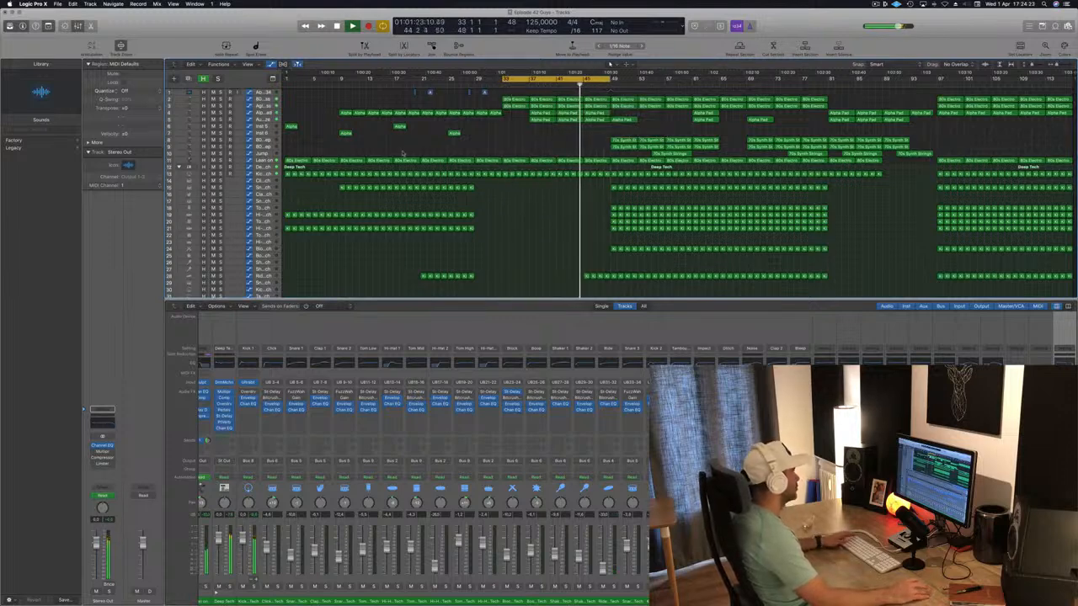
Add automation points at bars 45 and 49 on the Lean on track, shaping a high-cut rise that peaks at bar 49.
left_click(264, 160)
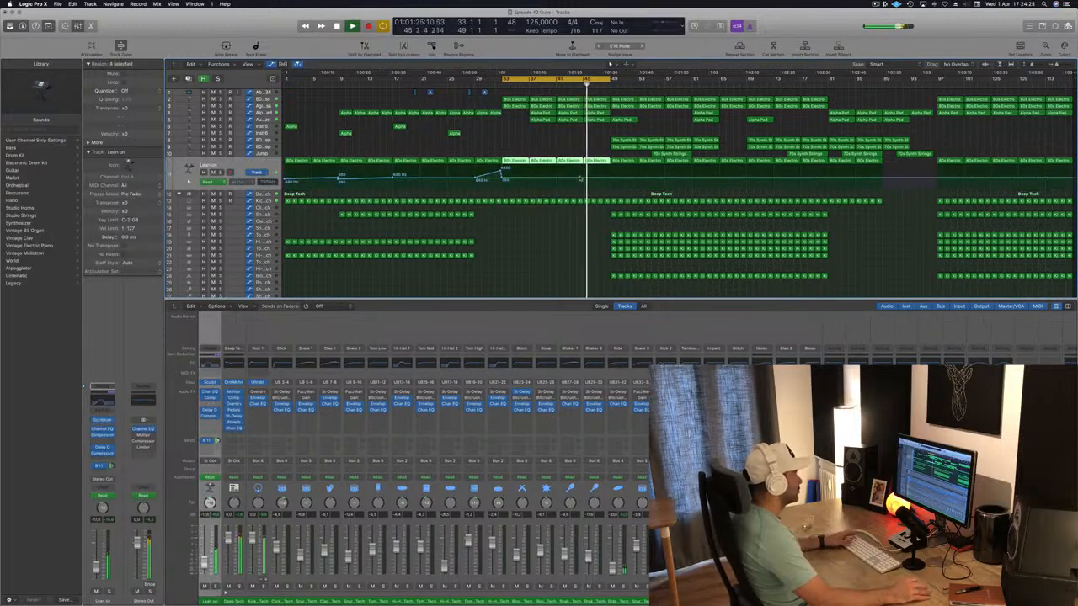
left_click(614, 179)
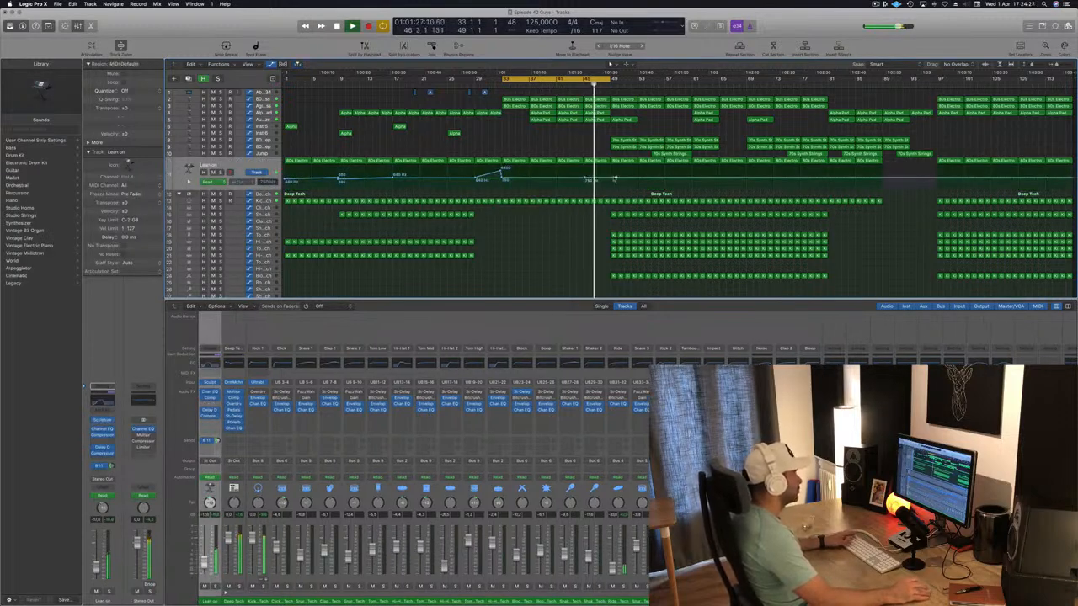
left_click_drag(613, 179, 614, 172)
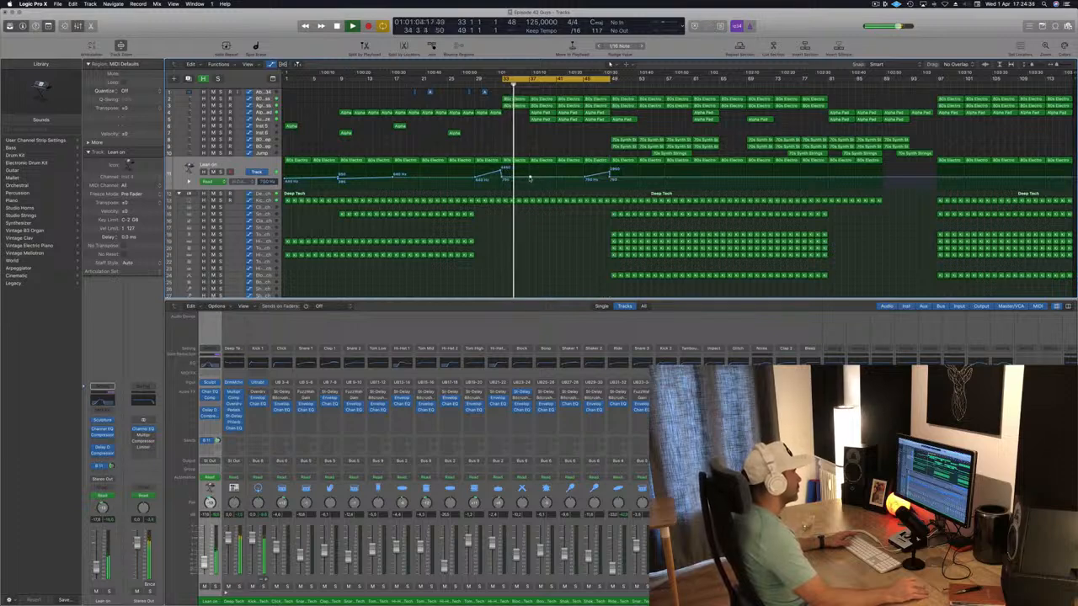
Shape a small high-cut rise from bar 33 to bar 37 on the Lean on track, with a sharp drop at bar 37.
left_click_drag(530, 178, 532, 173)
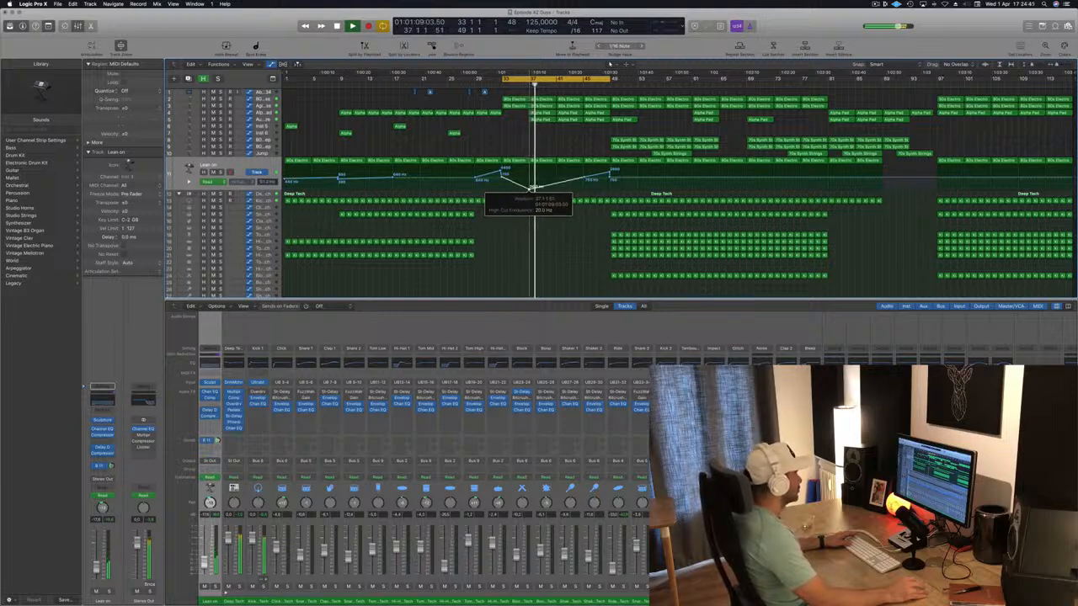
left_click_drag(529, 175, 530, 178)
key("space")
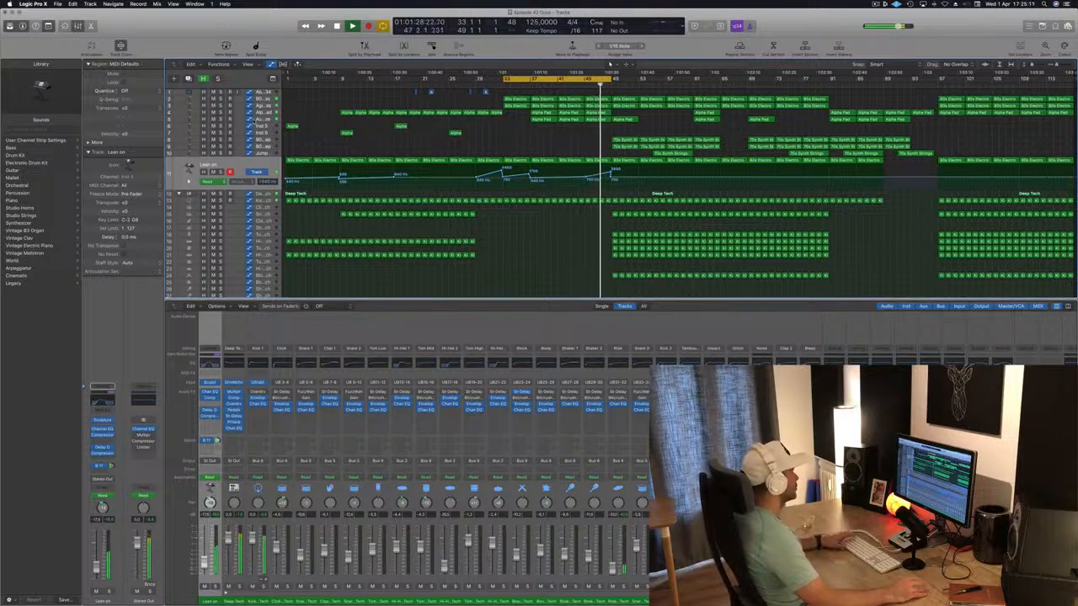
Raise the Alpha Pad cutoff automation point near bar 41 and enlarge the arrangement area above the mixer.
left_click(264, 120)
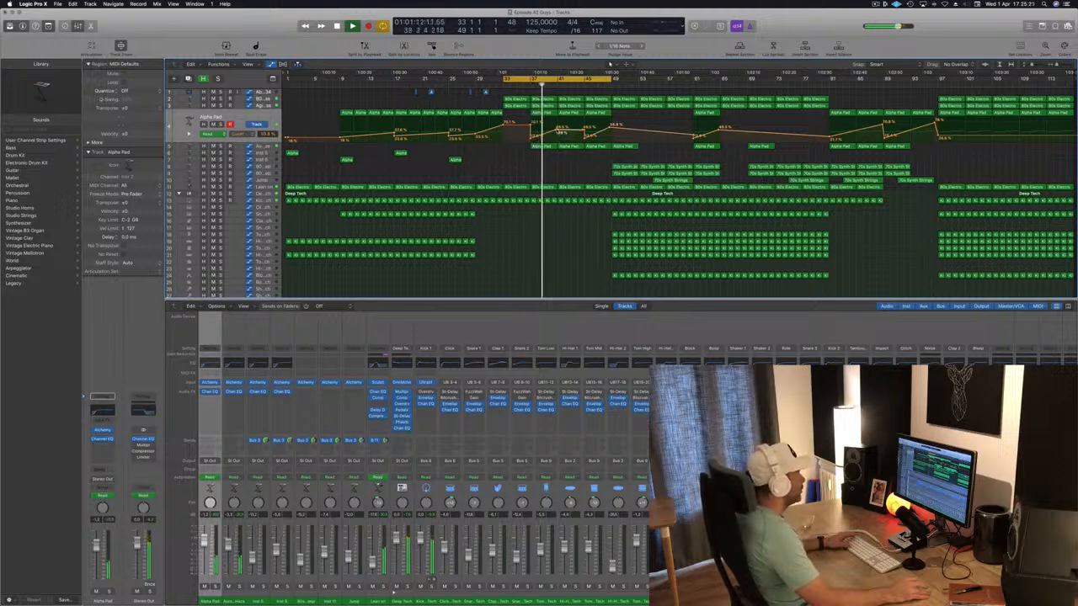
left_click_drag(556, 130, 557, 125)
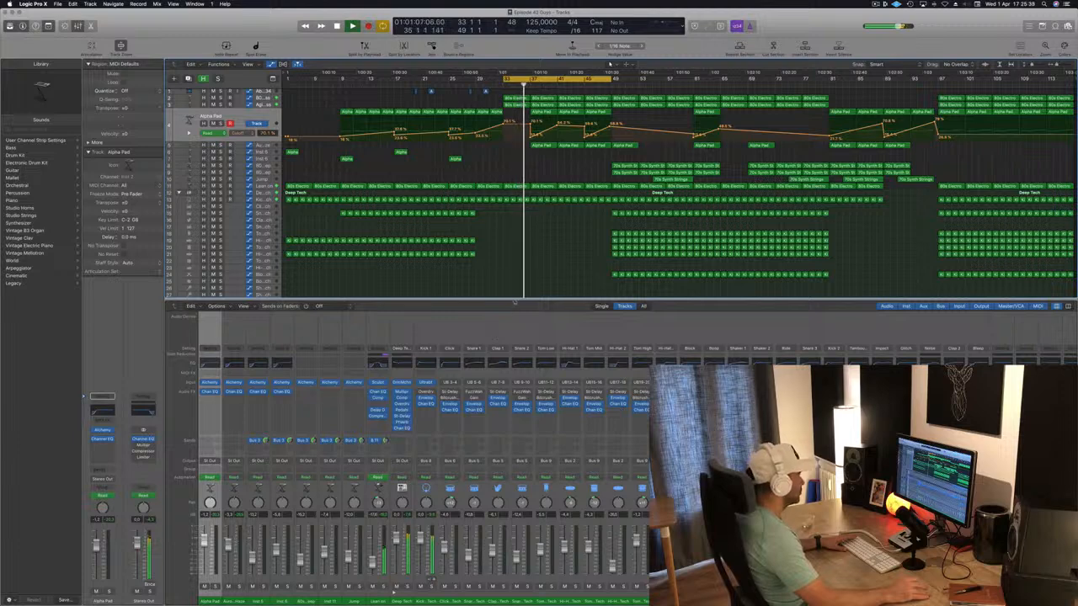
left_click_drag(512, 302, 514, 329)
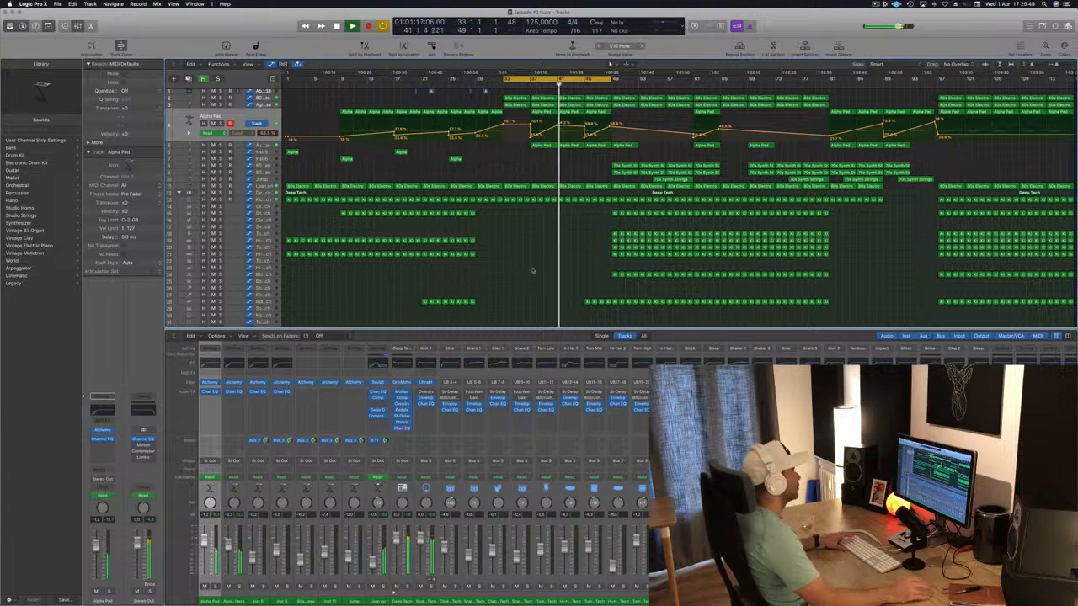
Move the low point of the Stereo Out high-cut automation onto bar 41 so the return to 20000 Hz is vertical.
scroll(533, 270, "right", 1)
scroll(534, 269, "up", 1)
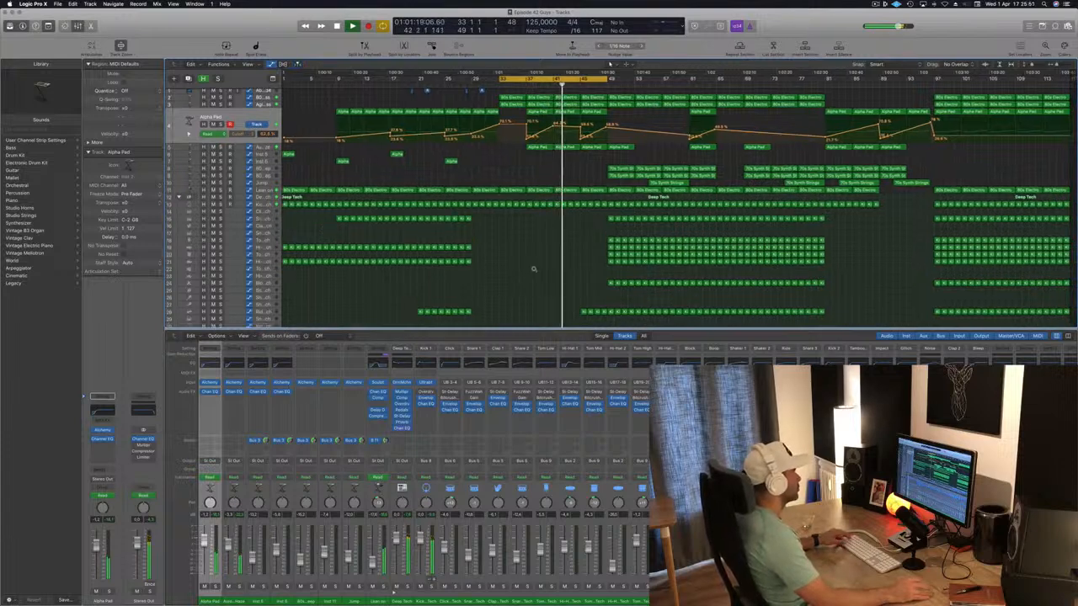
scroll(533, 270, "up", 2)
scroll(505, 276, "down", 4)
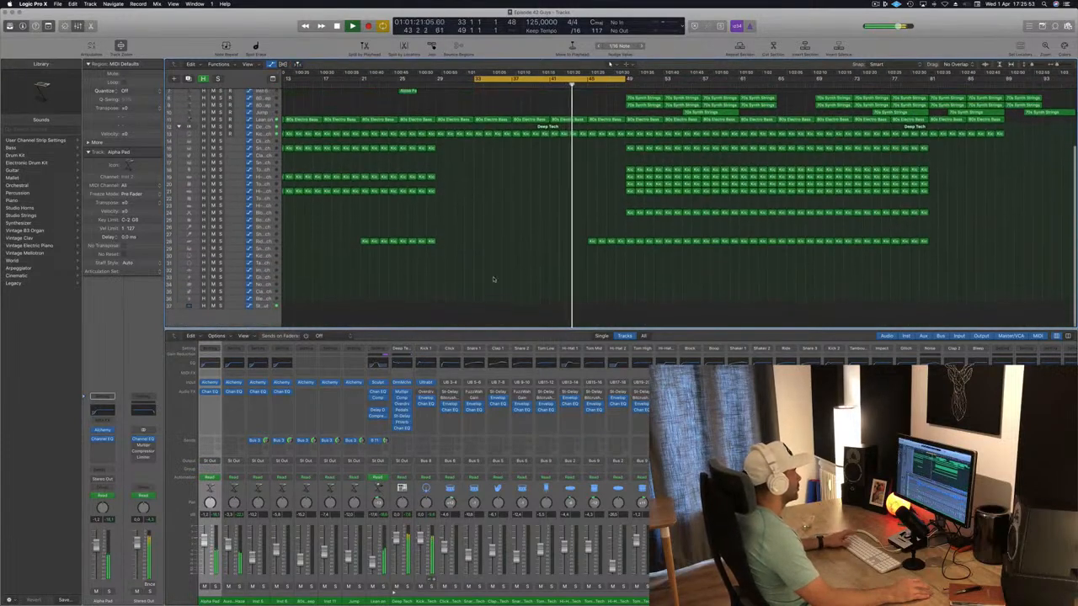
left_click(228, 308)
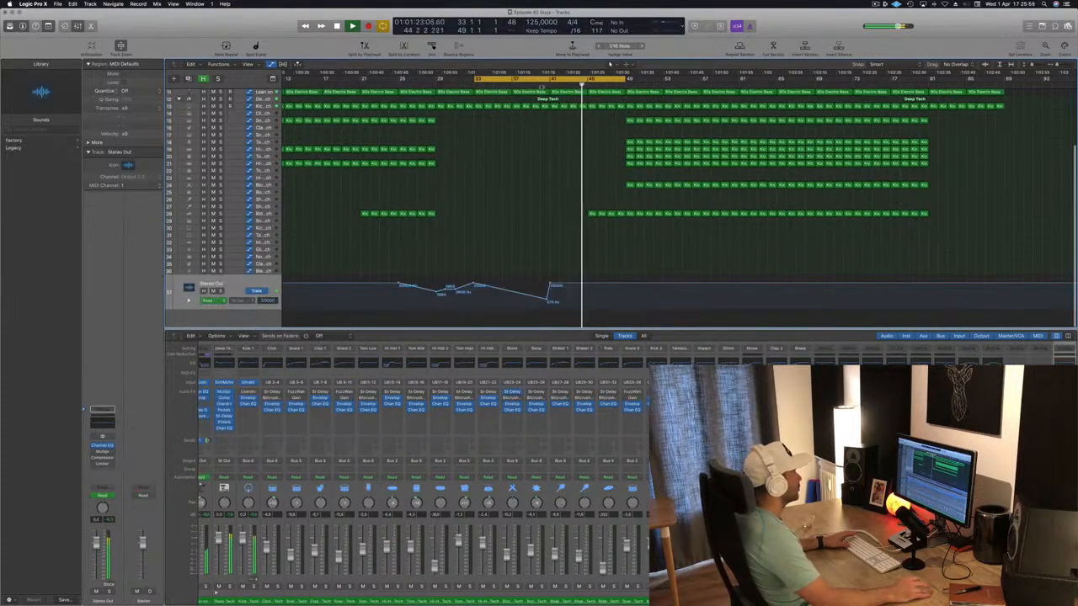
left_click(539, 88)
scroll(523, 239, "up", 5)
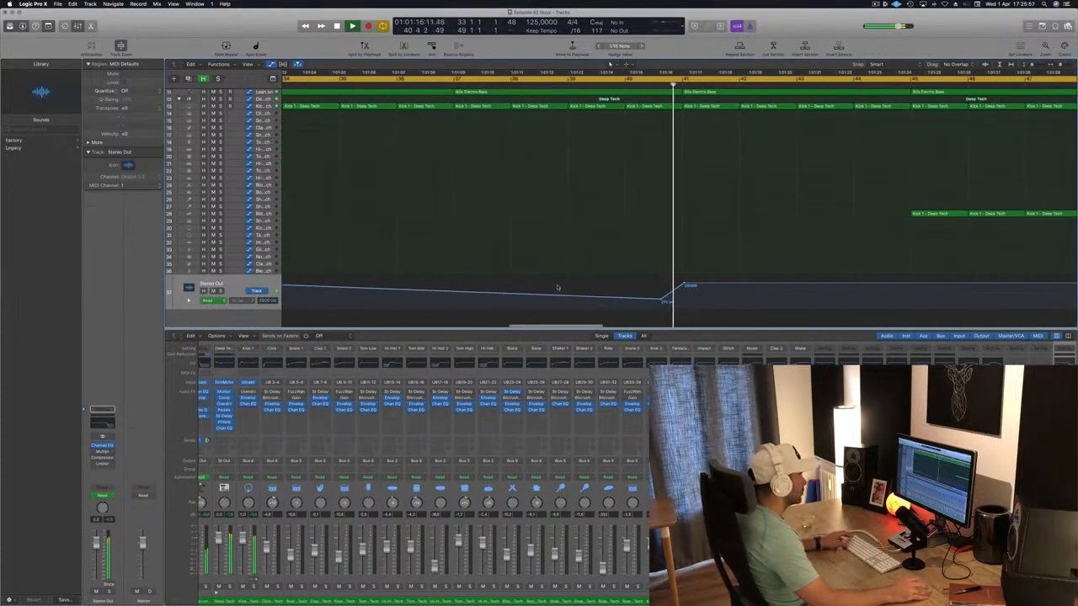
key("space")
left_click_drag(665, 301, 683, 301)
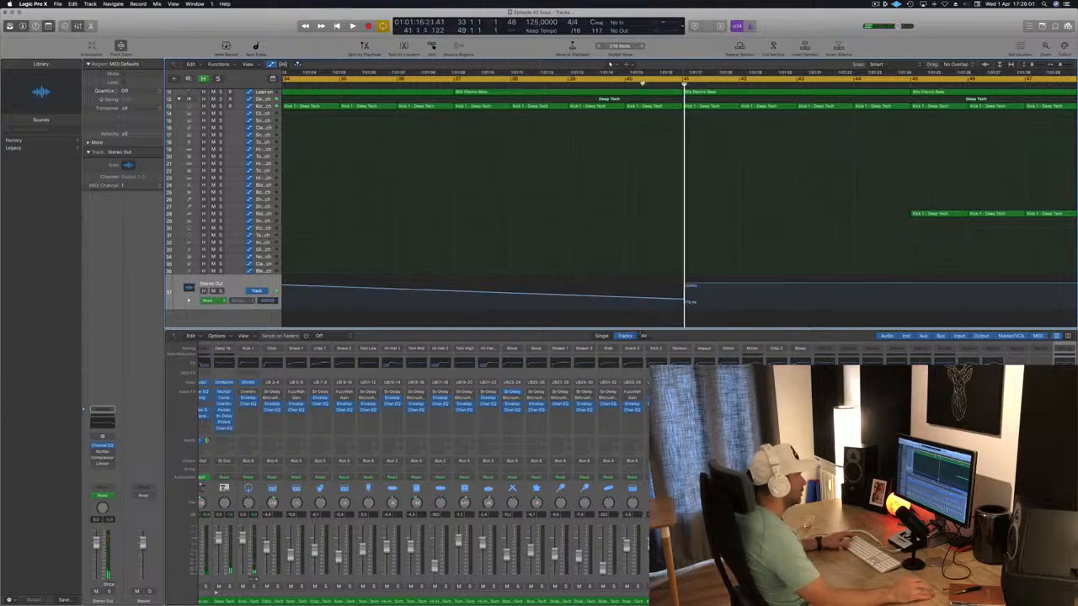
Replay the transition into bar 41 and nudge the Stereo Out high-cut jump back to 20000 Hz slightly ahead of the bar line.
left_click(640, 84)
key("space")
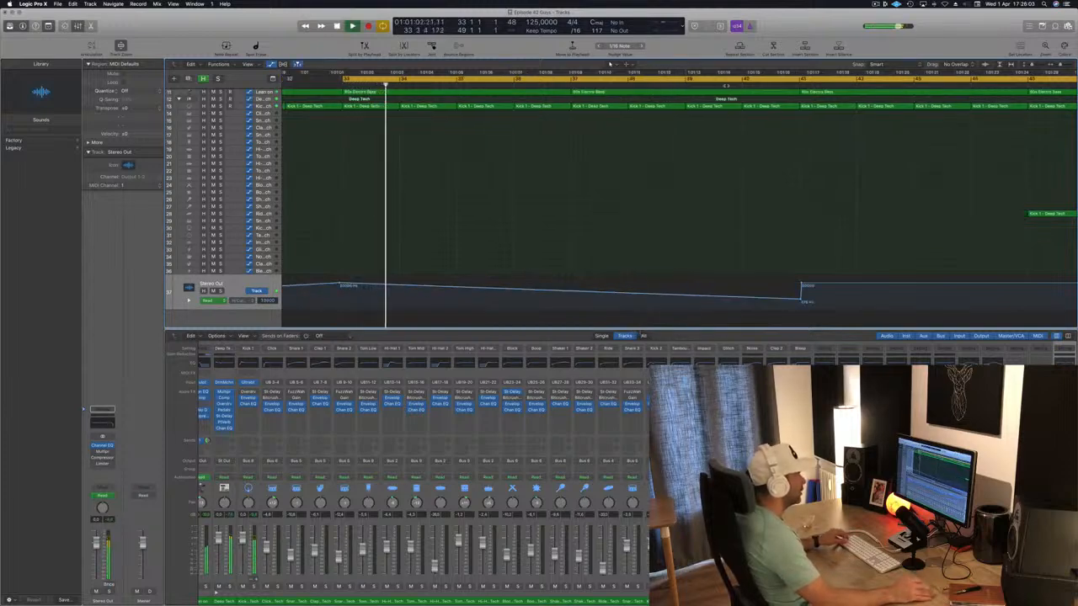
left_click(726, 85)
scroll(717, 121, "down", 5)
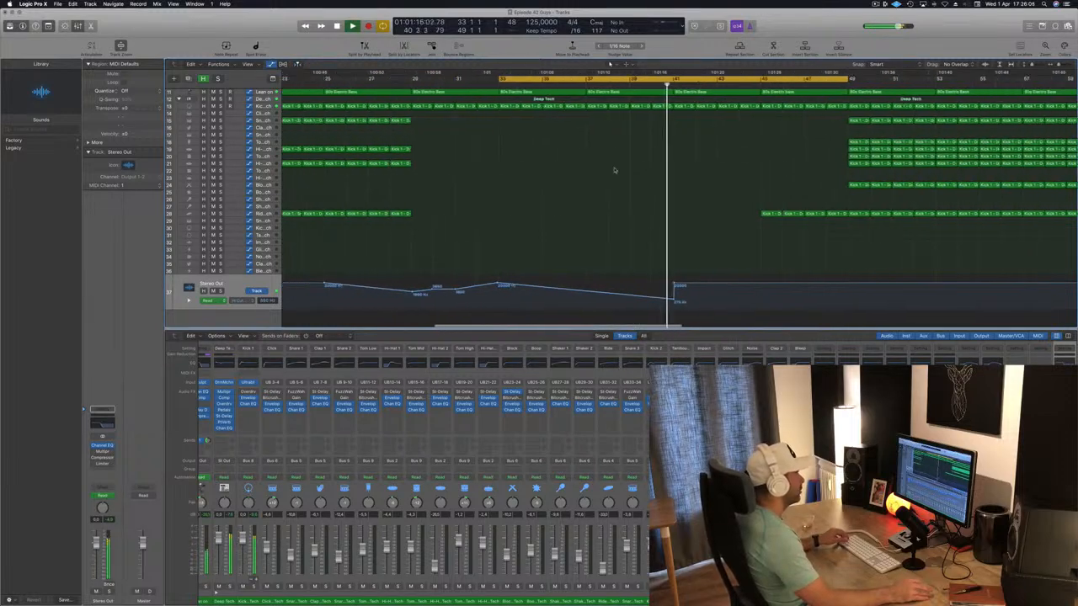
key("super+Left")
key("super+Left")
key("super+Left")
key("super+Right")
key("super+Right")
key("super+Right")
key("super+Right")
key("super+Right")
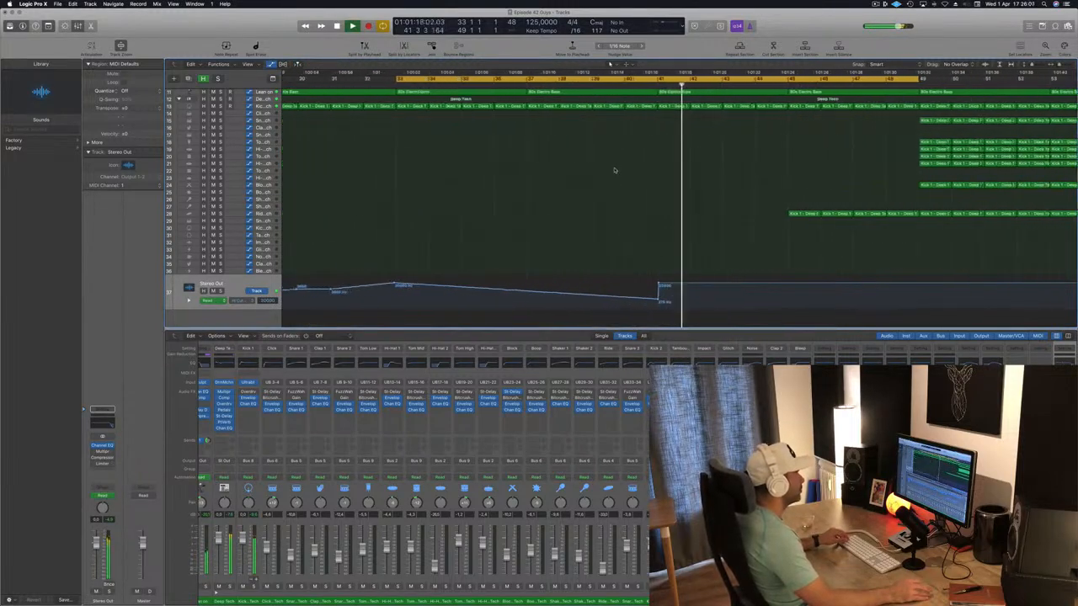
key("super+Right")
key("super+Right")
key("super+Right")
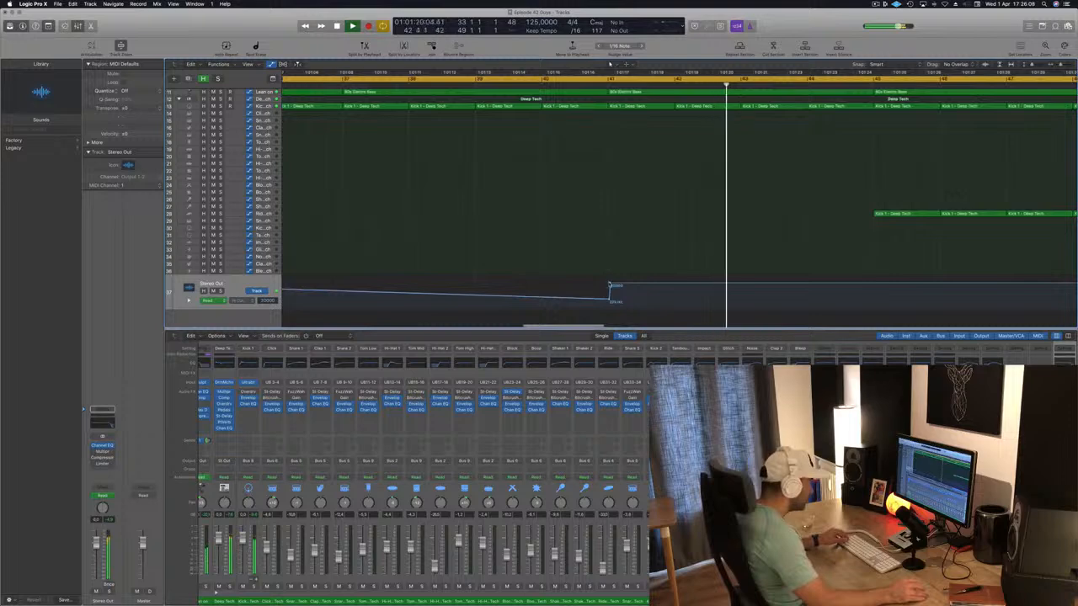
left_click_drag(607, 296, 607, 285)
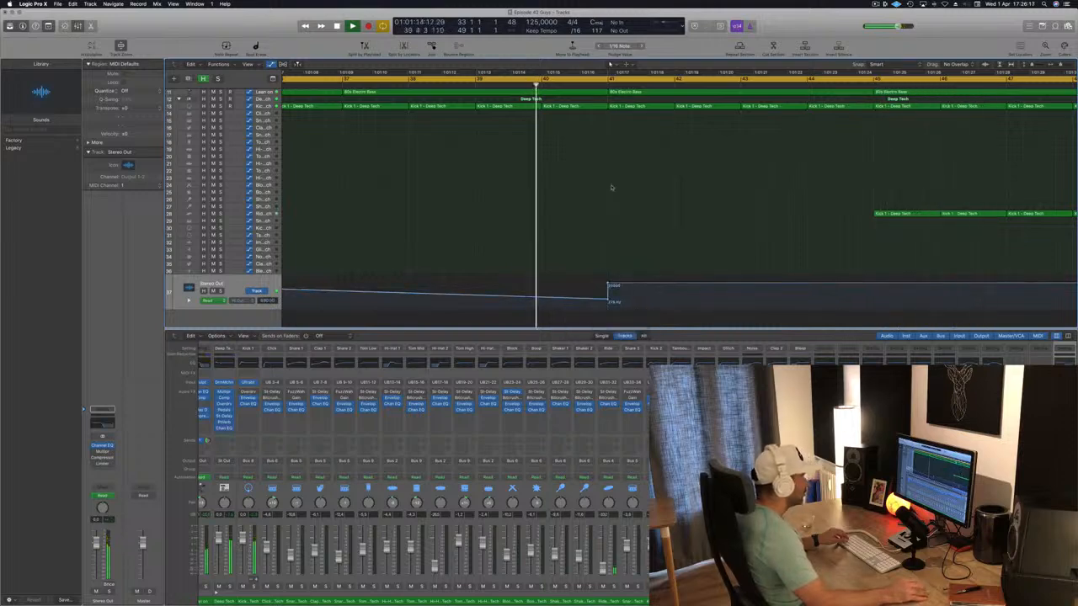
Delete the Kick 1 region at bar 40, replay the transition into bar 41, and save the project.
scroll(611, 187, "up", 5)
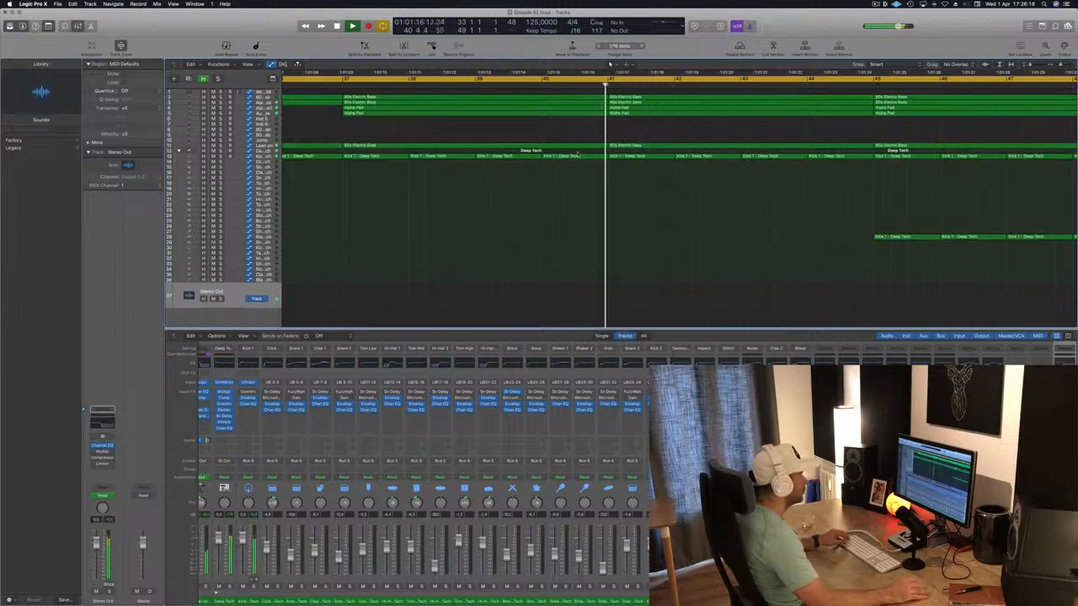
left_click(585, 157)
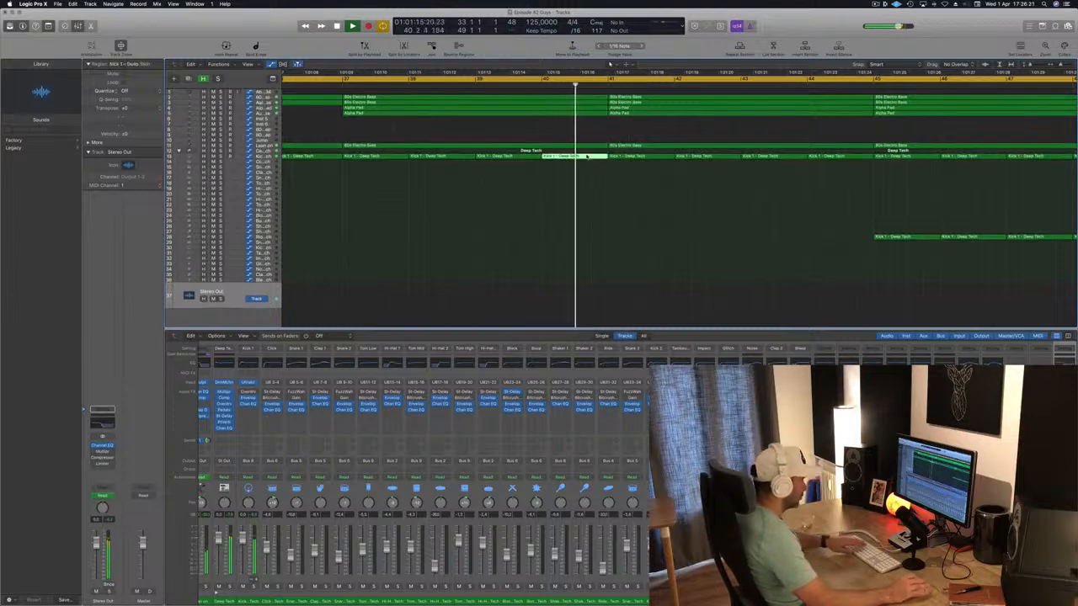
key("Delete")
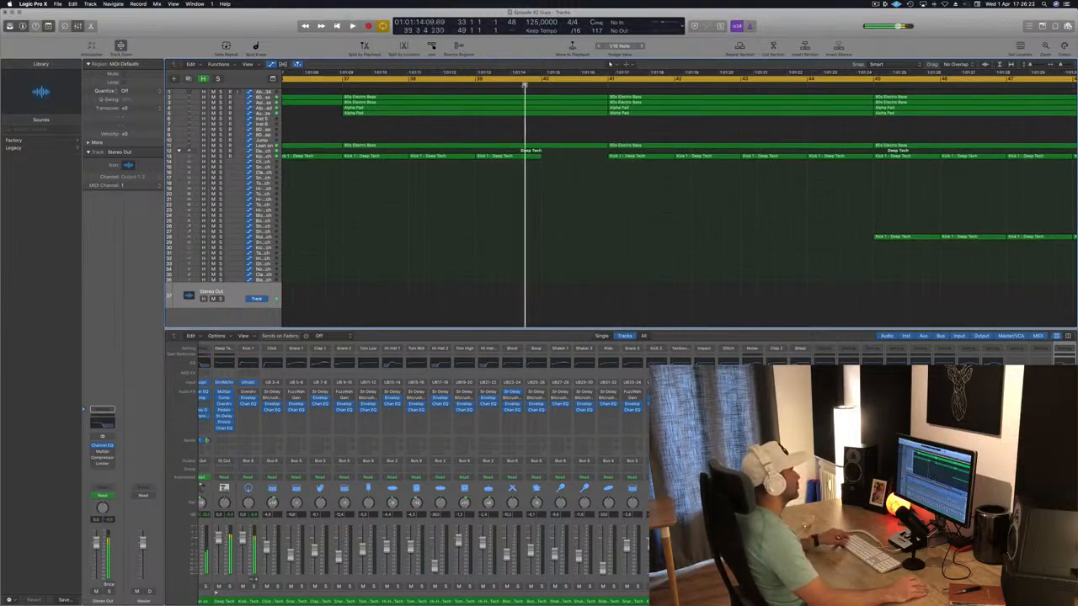
scroll(611, 272, "down", 5)
key("super+s")
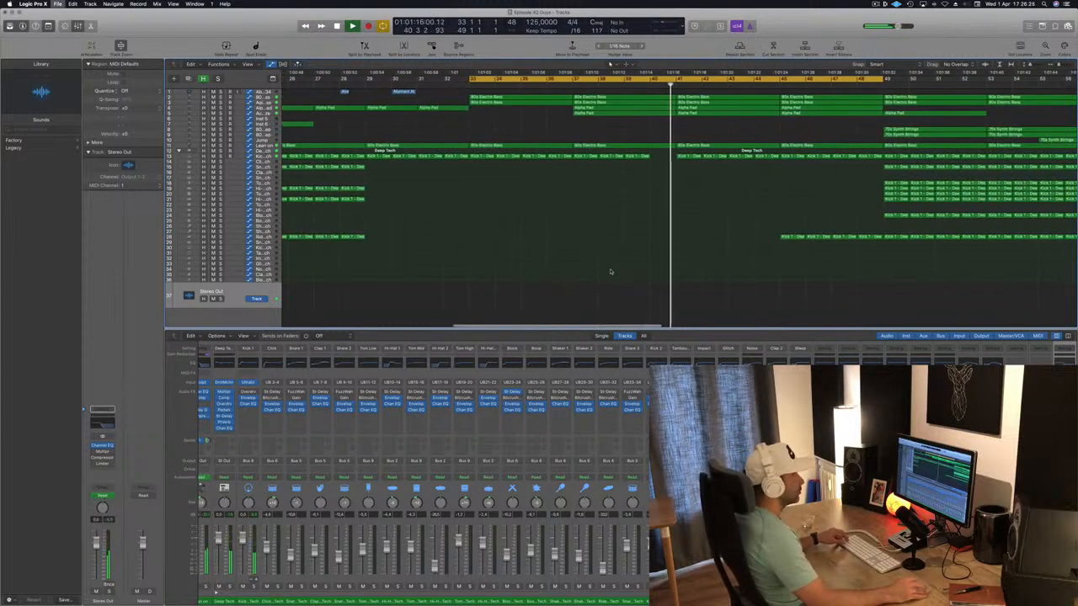
Zoom out to see the whole arrangement and extend the end of the cycle range to bar 61.
scroll(634, 273, "down", 5)
scroll(560, 234, "up", 2)
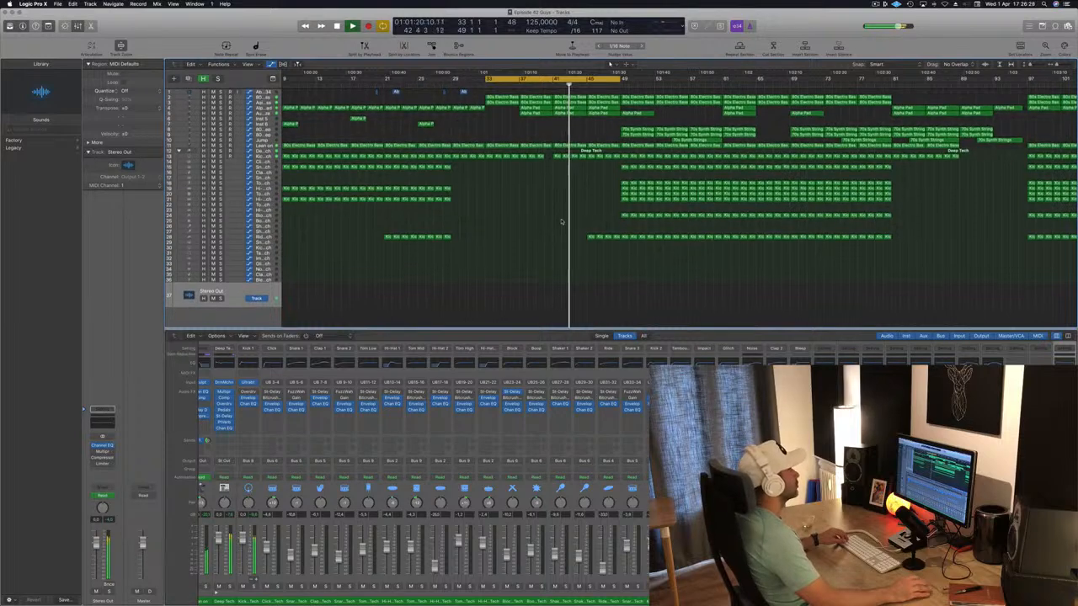
scroll(561, 222, "down", 2)
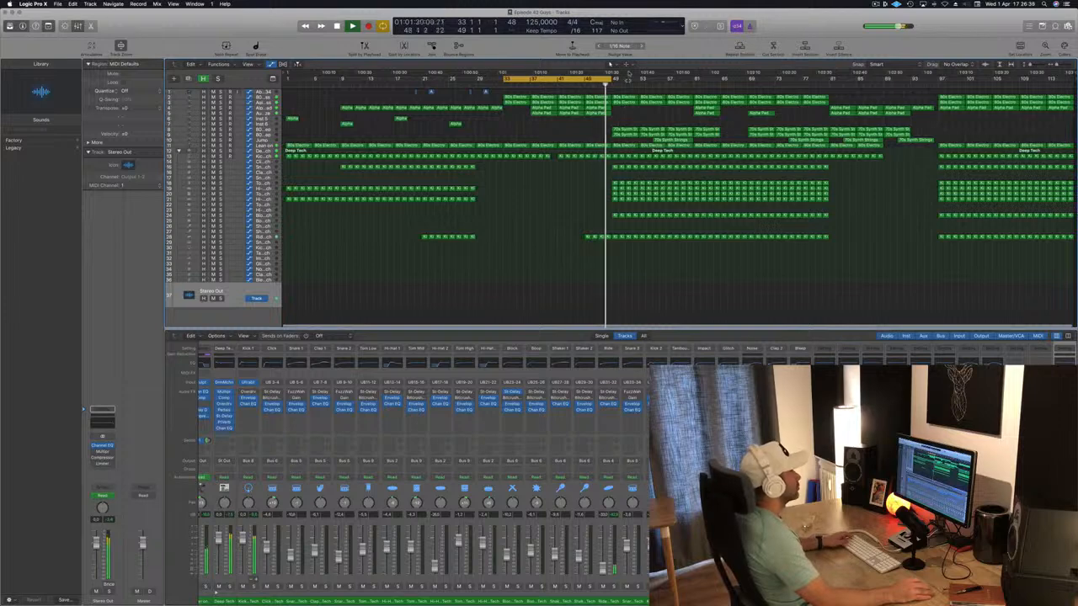
left_click_drag(617, 78, 692, 81)
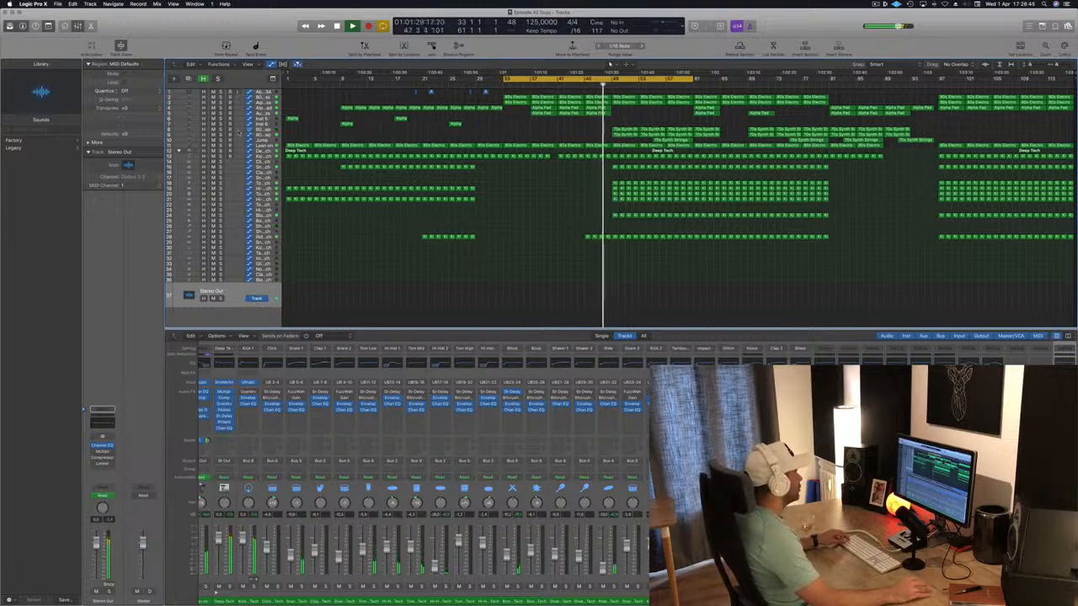
Audition the 80s Slow Pop Sweep track in solo and delete 70s Synth Strings regions from bar 49 on it and the track below.
left_click(263, 130)
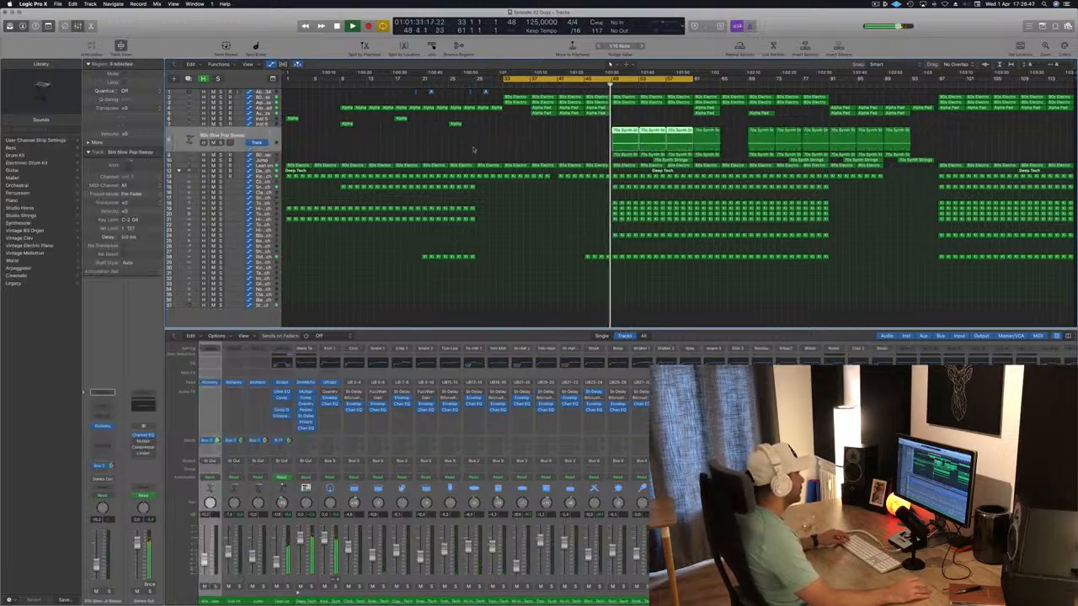
left_click(220, 142)
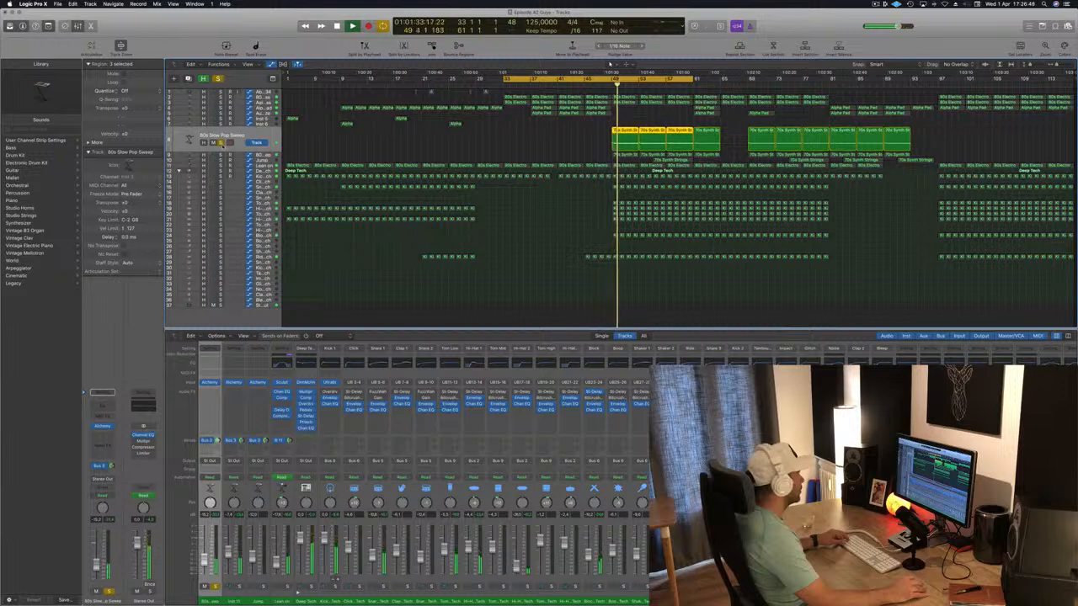
left_click(221, 142)
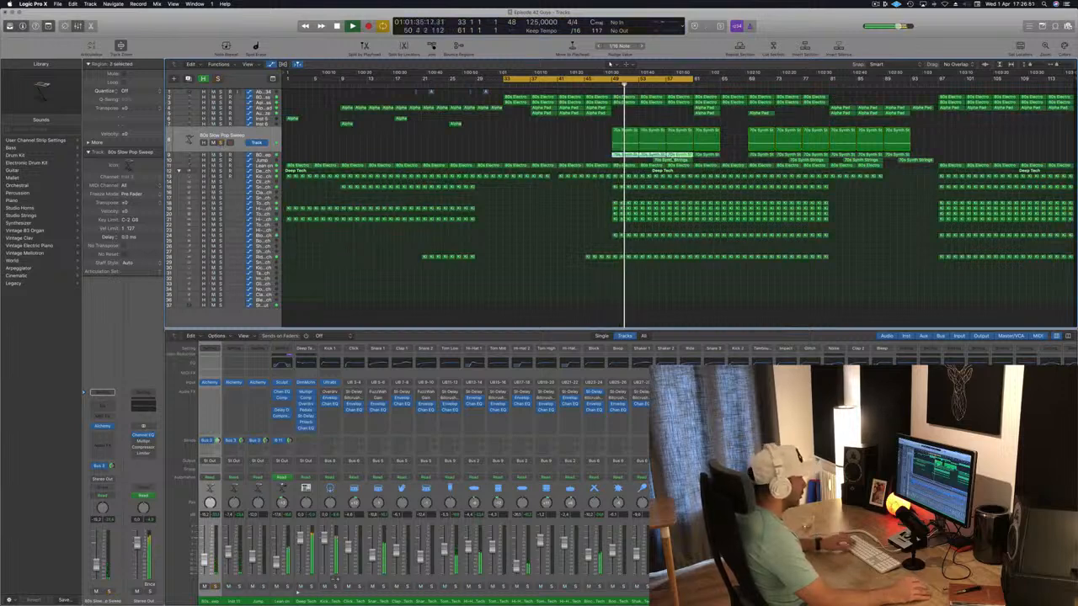
key("Delete")
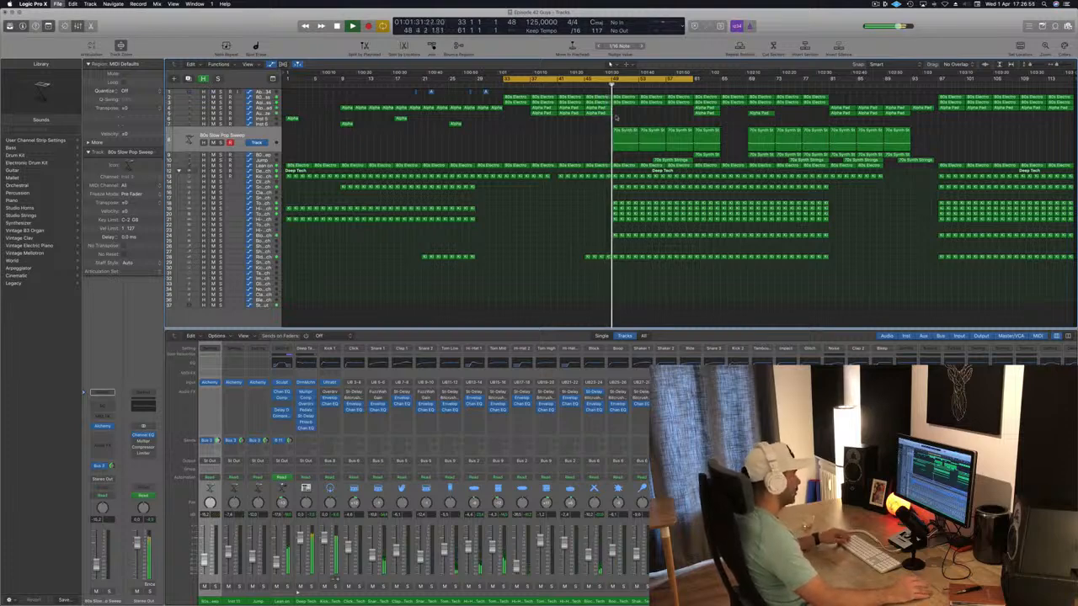
left_click(624, 138)
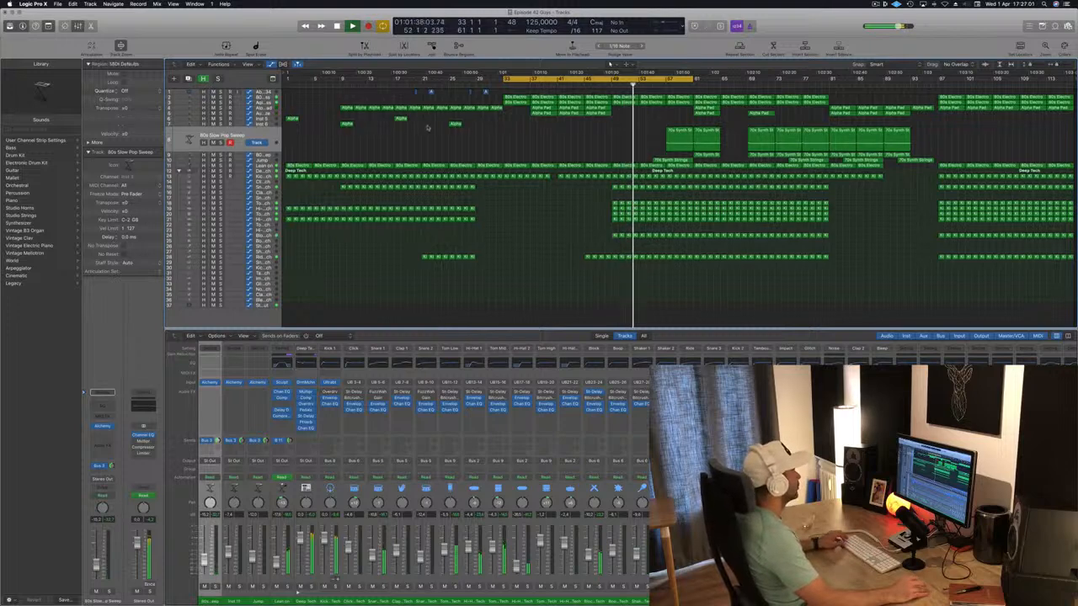
Copy the four short Alpha Pad regions between bars 1 and 28 on the two Inst tracks so they start at bar 49.
left_click_drag(345, 118, 461, 135)
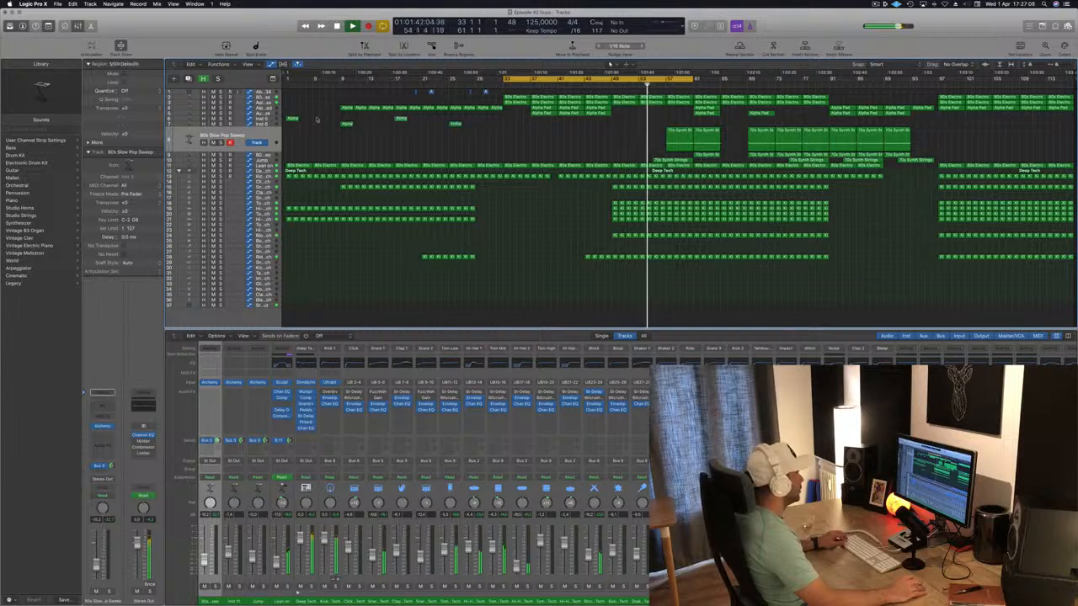
left_click_drag(294, 113, 470, 142)
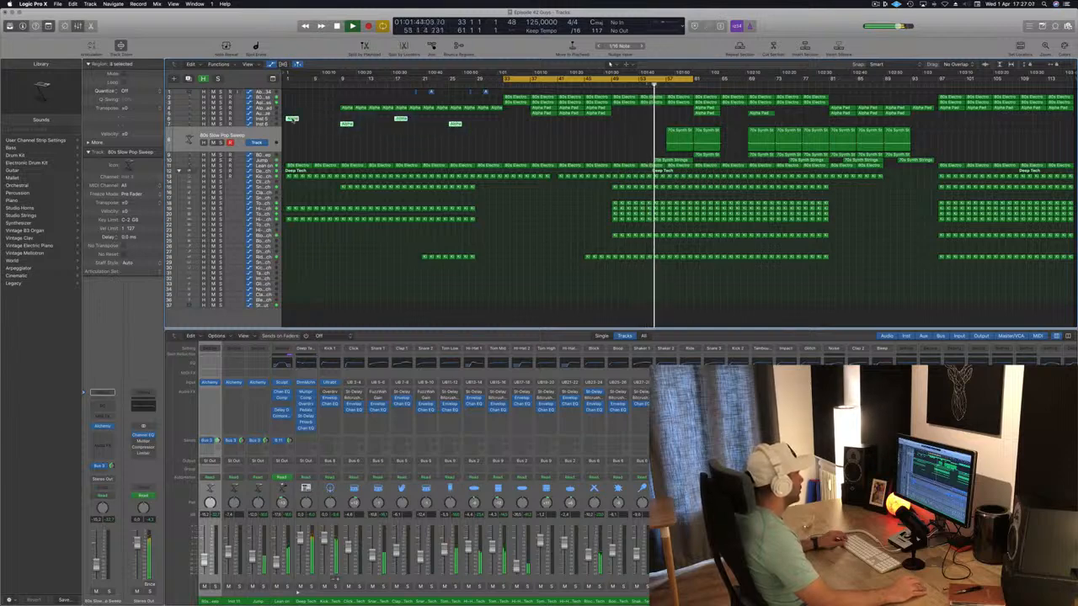
left_click_drag(291, 119, 622, 122)
scroll(600, 116, "down", 2)
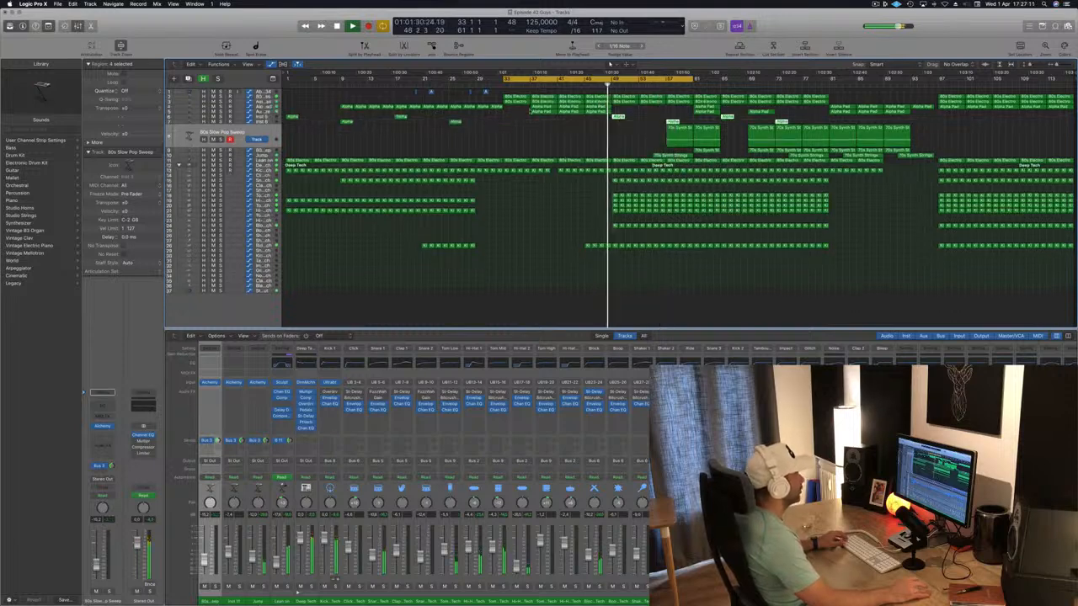
Copy the Abstract Atmosphere regions, along with the 80s Electro Bass region at bar 33, to 32 bars further on.
scroll(511, 112, "up", 3)
scroll(496, 113, "up", 1)
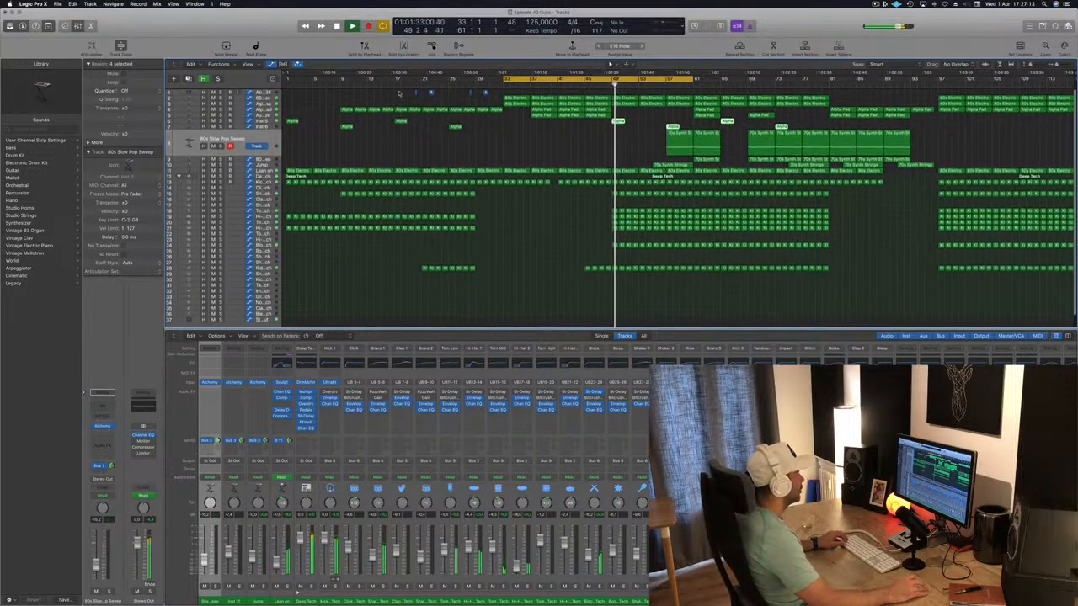
left_click_drag(401, 90, 692, 98)
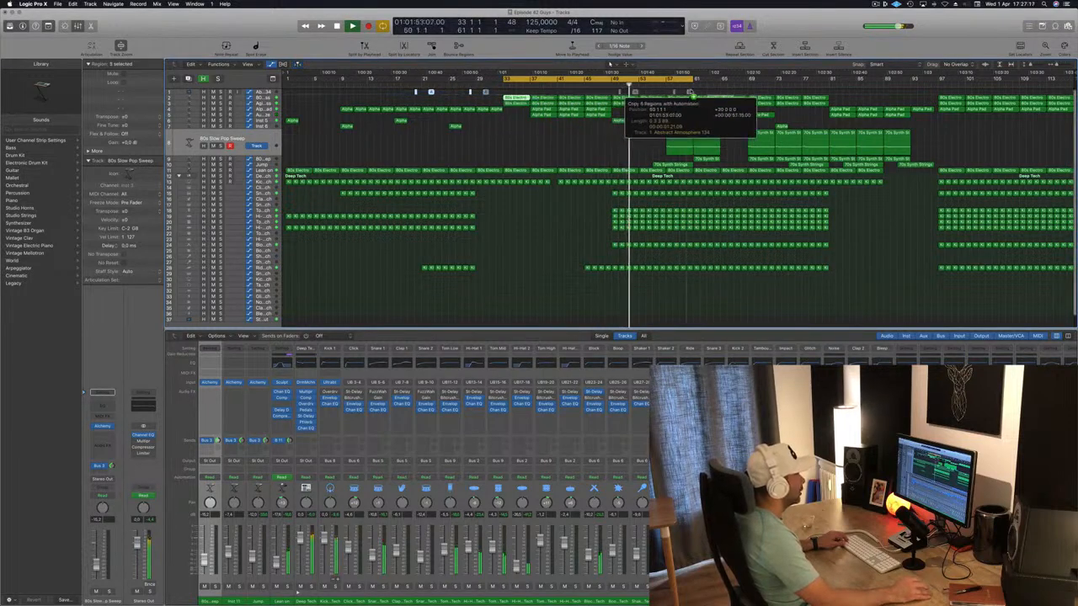
left_click_drag(694, 89, 702, 93)
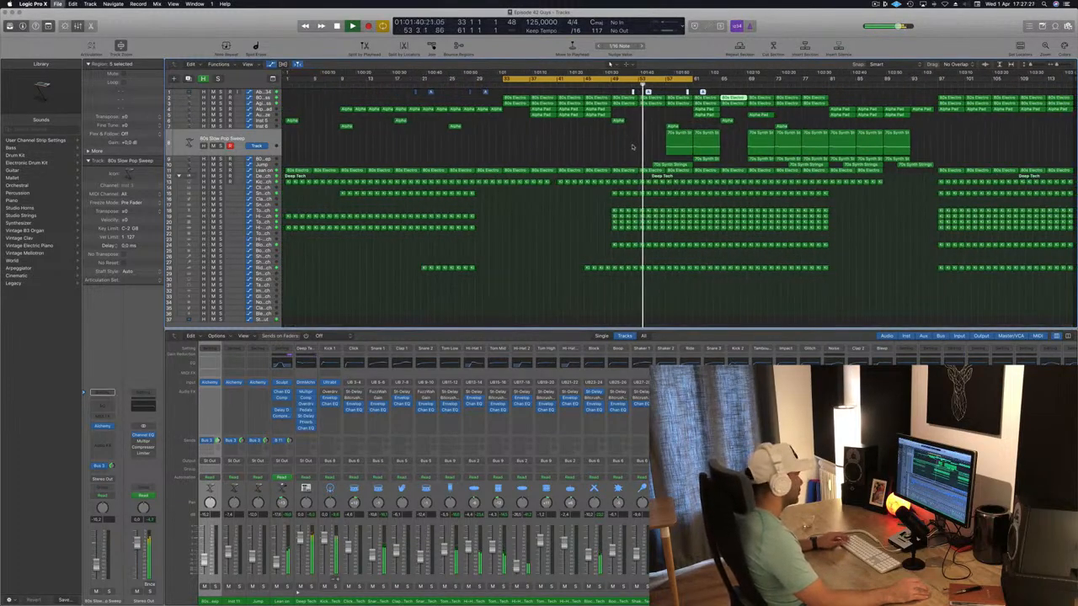
Delete the remaining 70s Synth Strings regions between bars 55 and 65 and save the project.
key("super+Right")
key("super+Left")
left_click_drag(631, 143, 721, 164)
key("Delete")
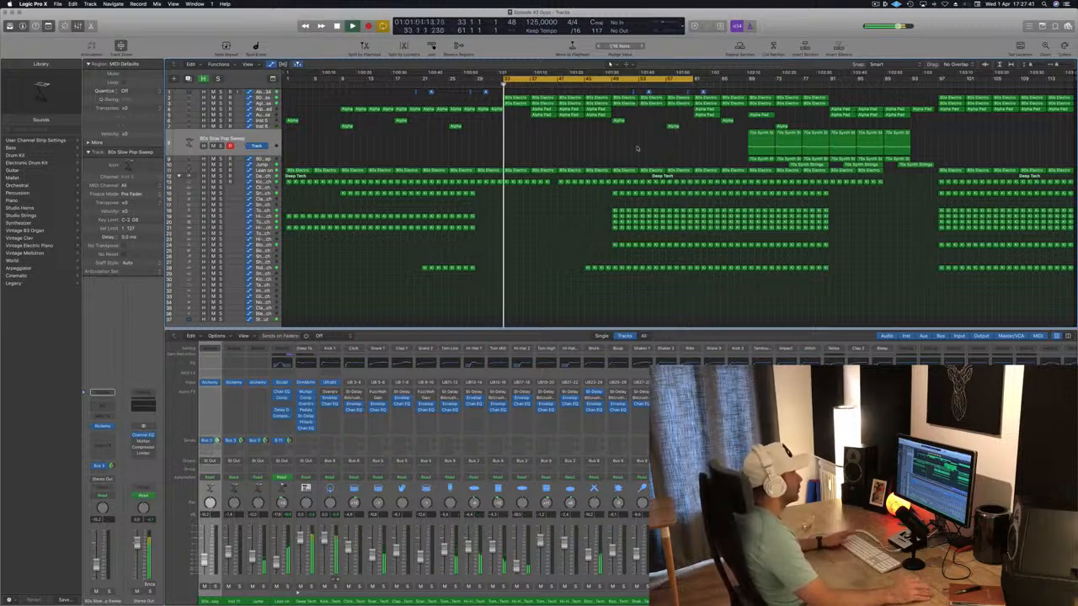
key("super+s")
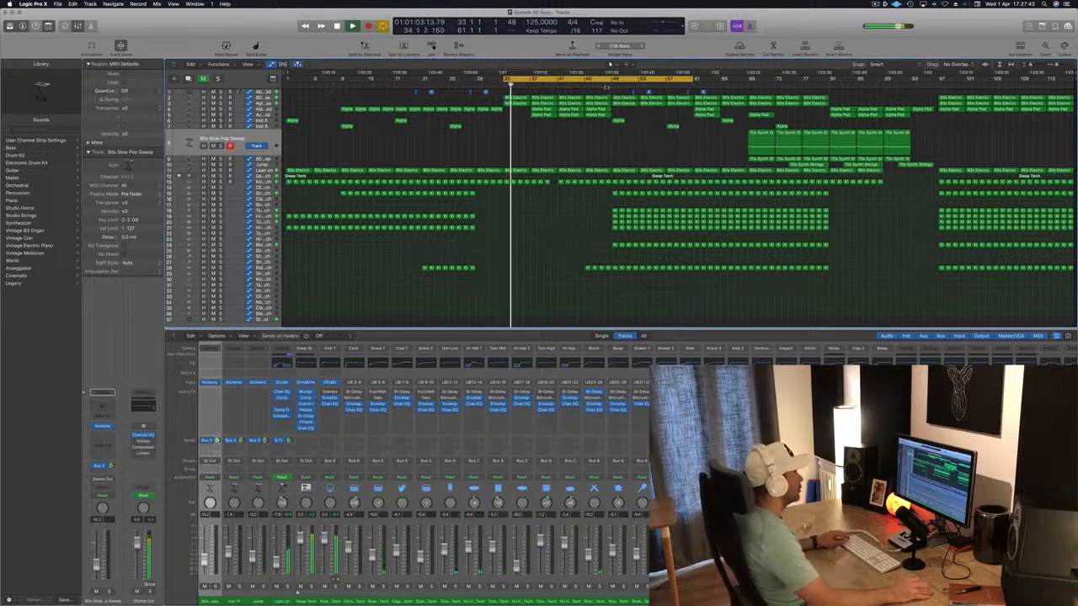
Play the section around bar 49 and audition Agile Synth Bass and the track above it in solo.
left_click(607, 125)
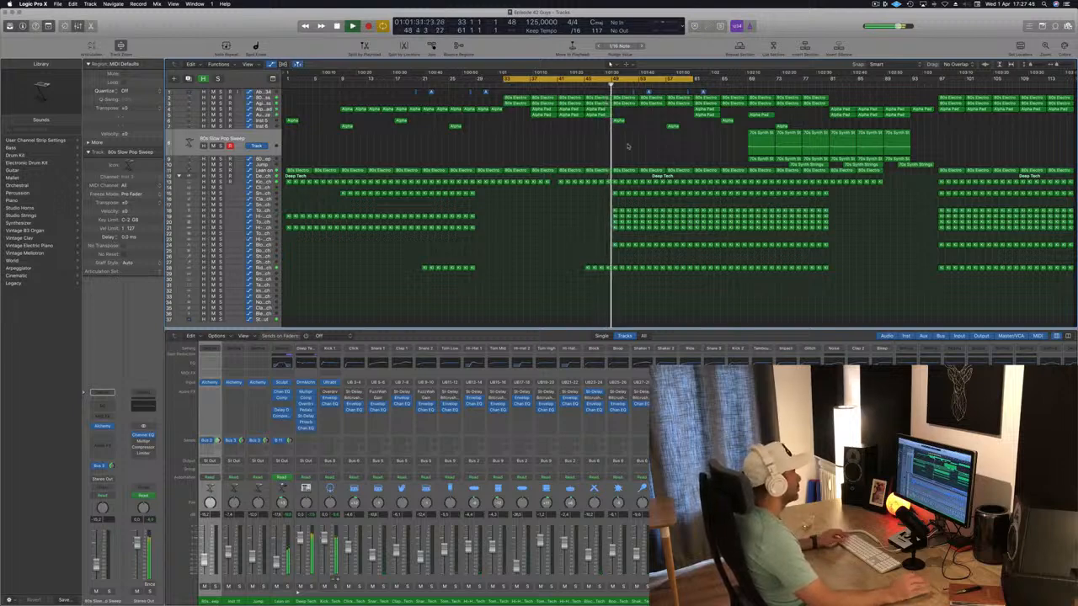
left_click(276, 101)
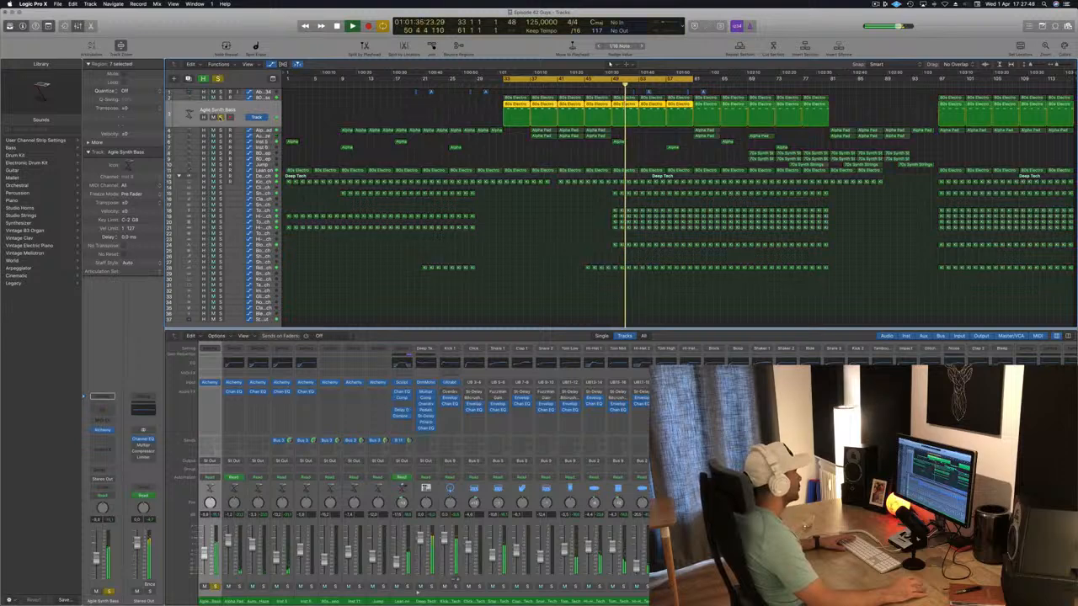
left_click(220, 98)
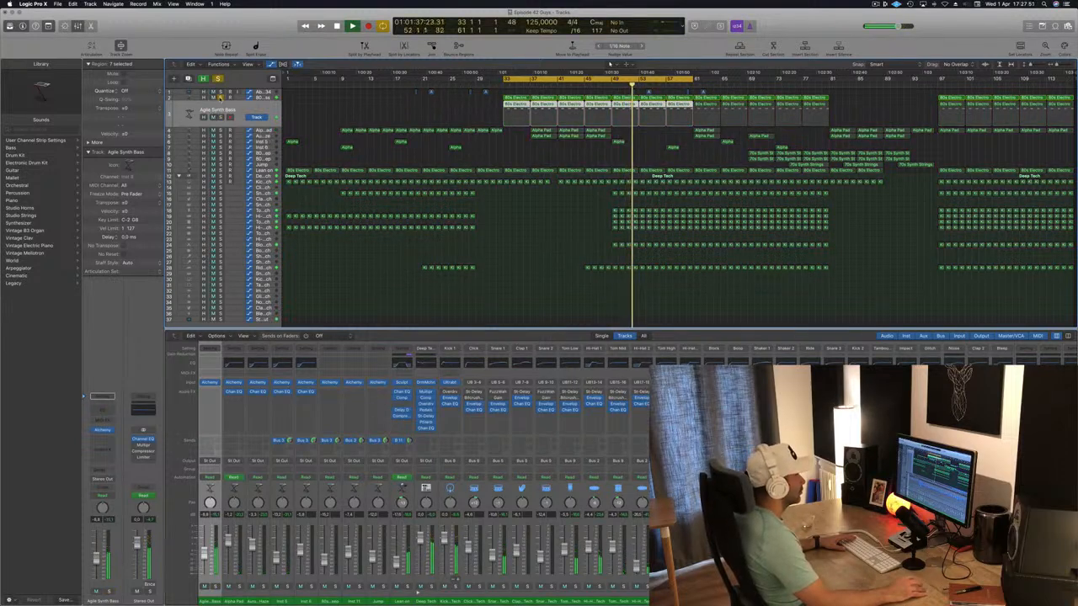
left_click(220, 98)
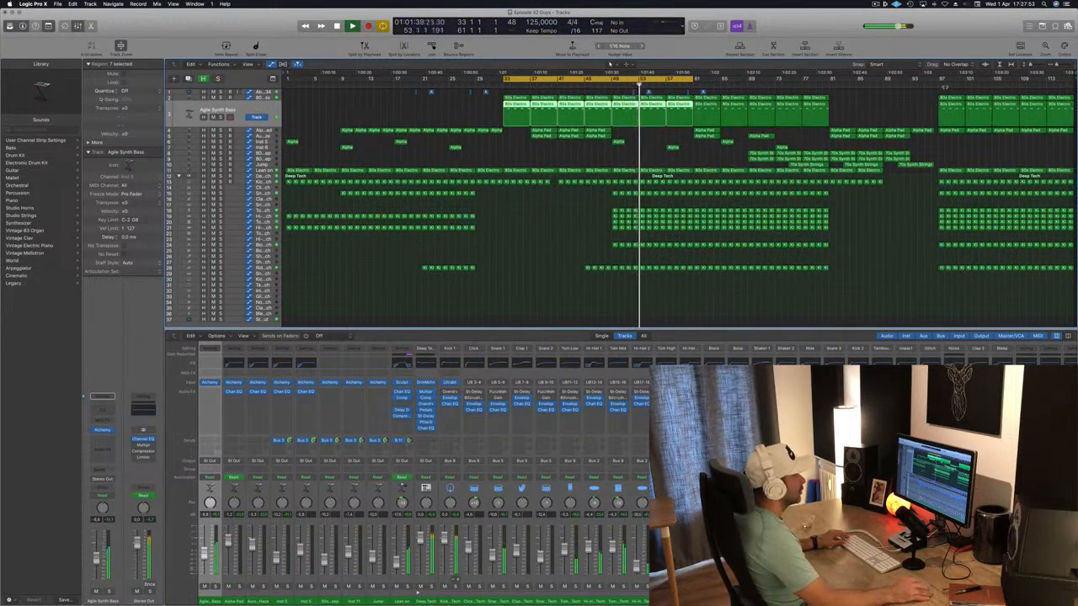
Listen to the arrangement from bar 97 and compare it with the section after bar 49.
left_click(935, 85)
key("super+Right")
key("super+Right")
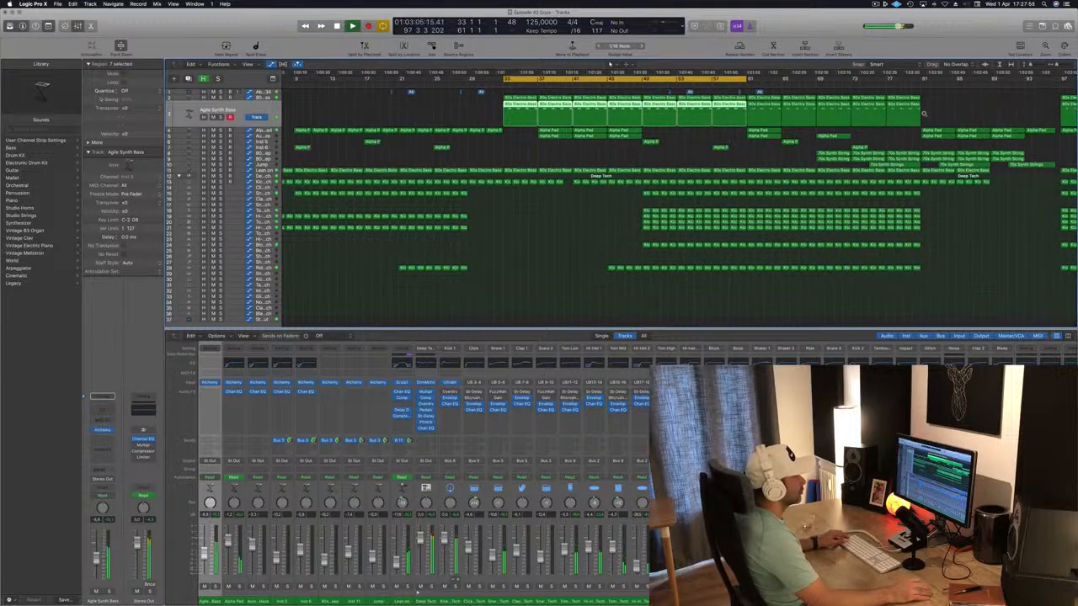
key("super+Left")
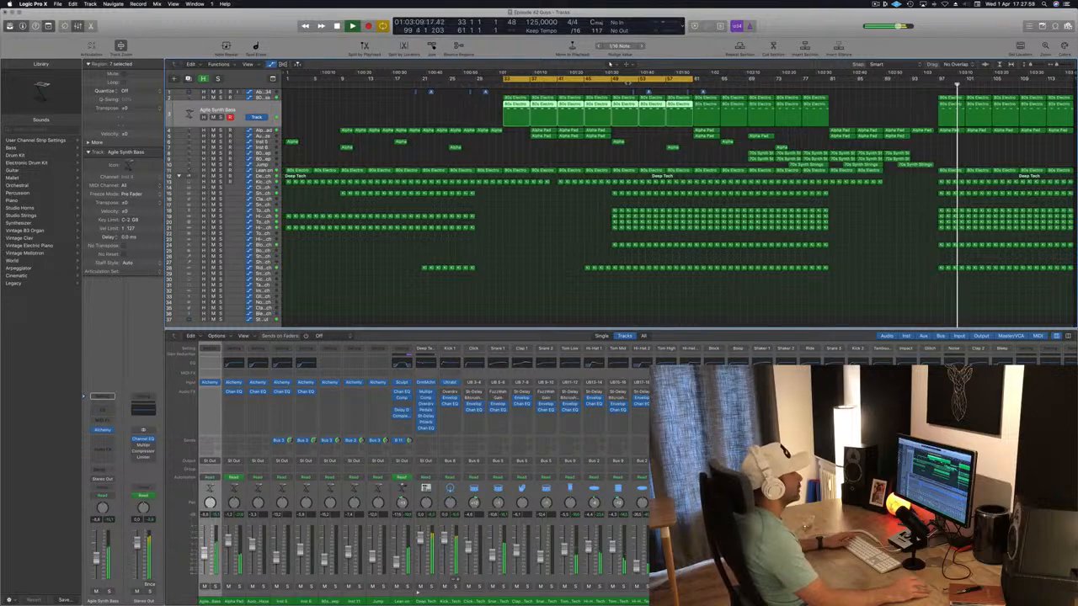
left_click(579, 205)
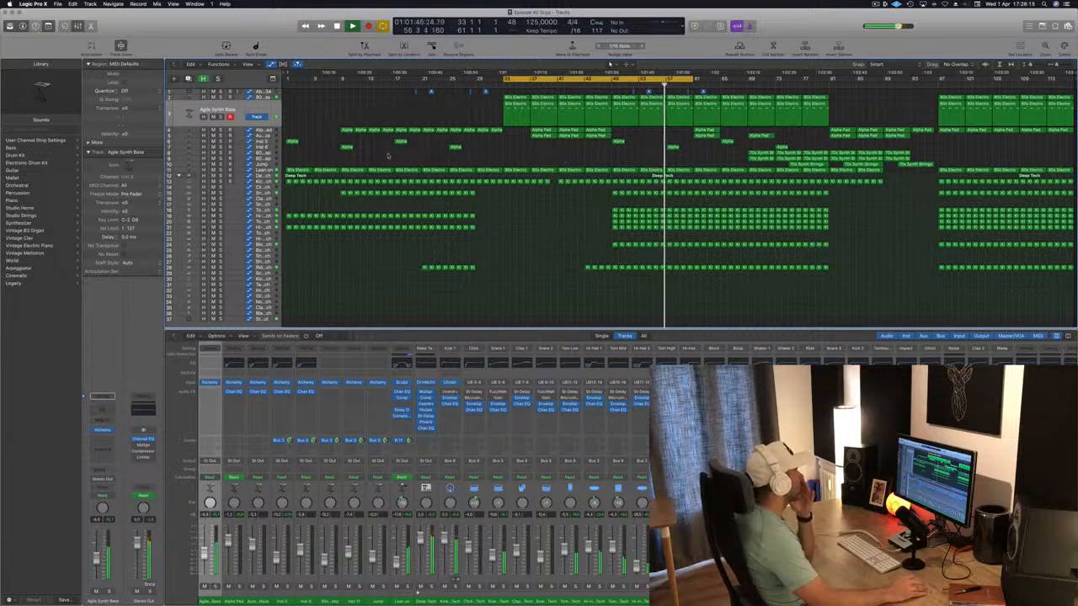
Select the Lean on track, save the project, and clear the region selection.
left_click(265, 170)
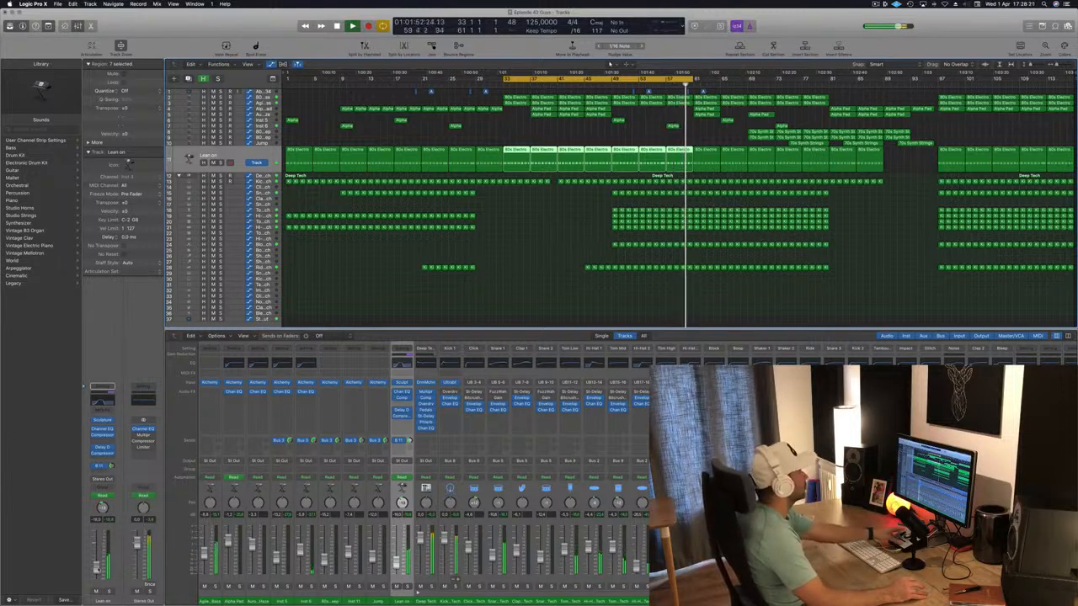
key("super+s")
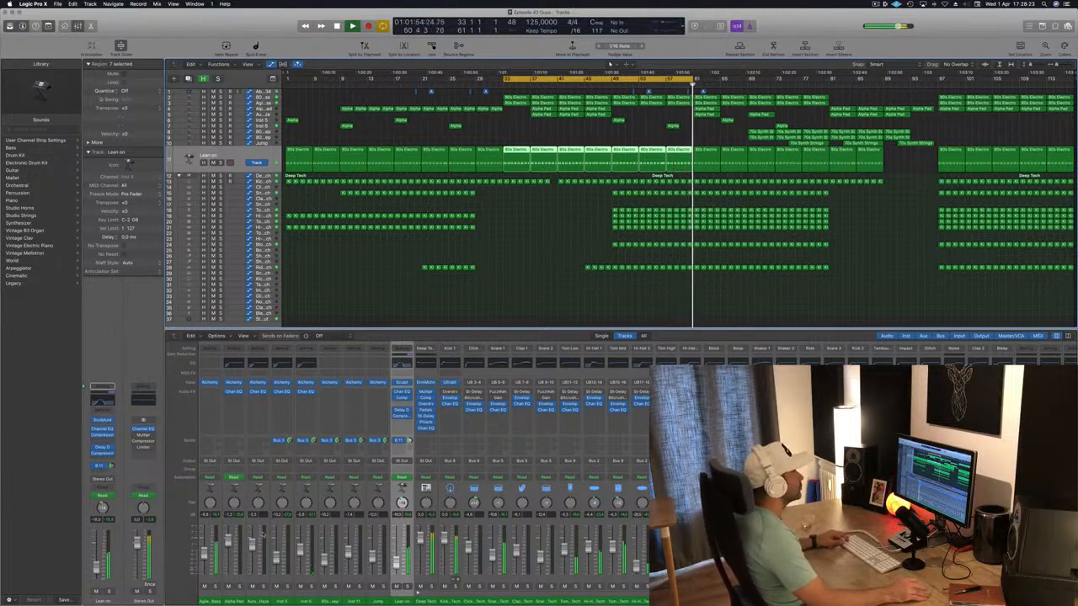
left_click(585, 317)
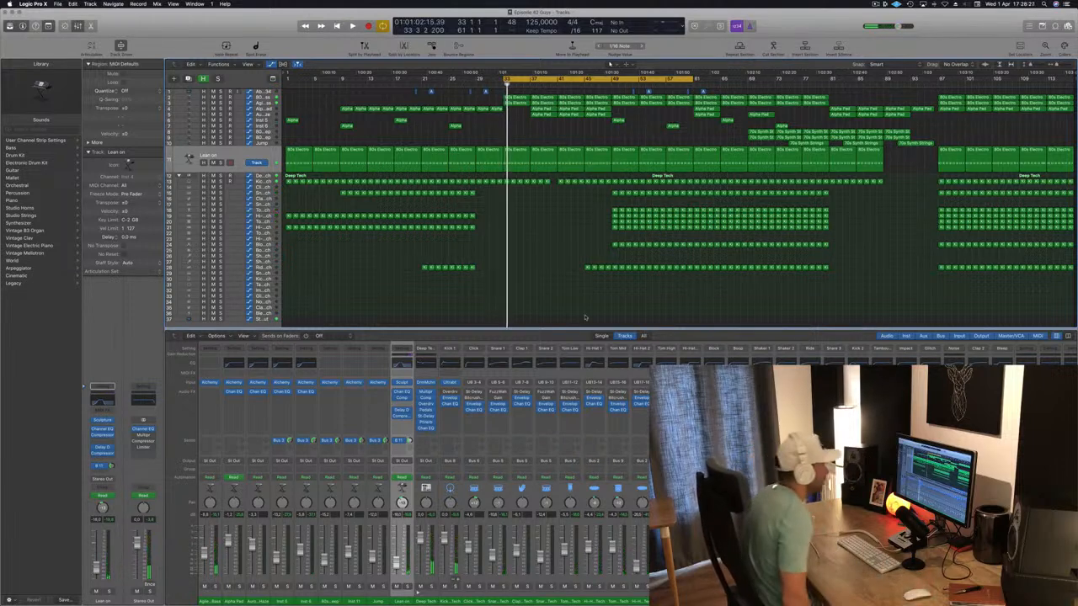
Move the cycle range so that it starts at bar 49 and ends at bar 77, and play it.
key("space")
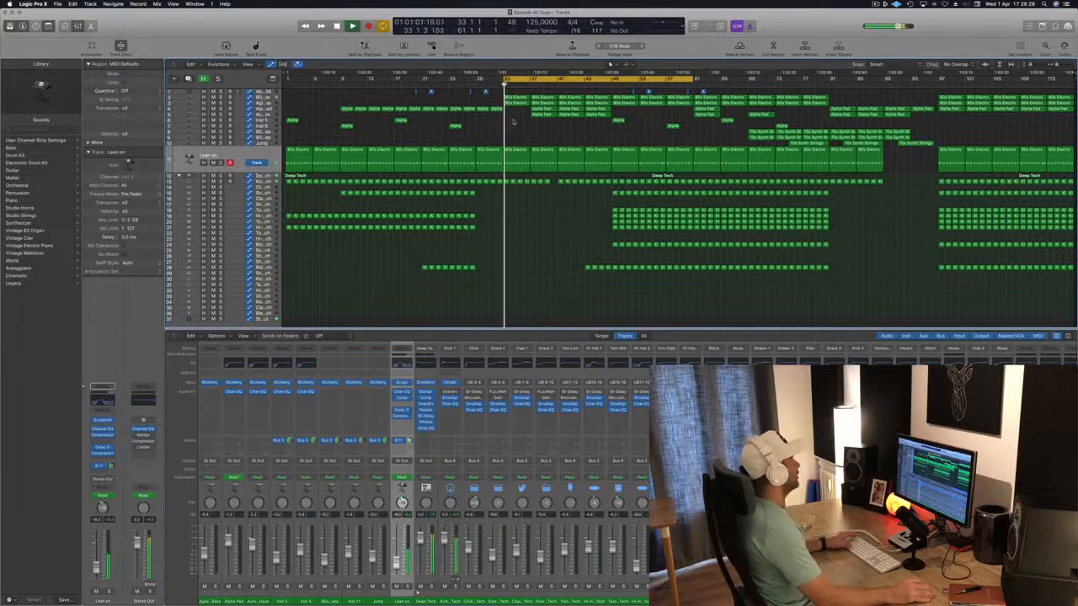
left_click_drag(541, 78, 648, 77)
key("space")
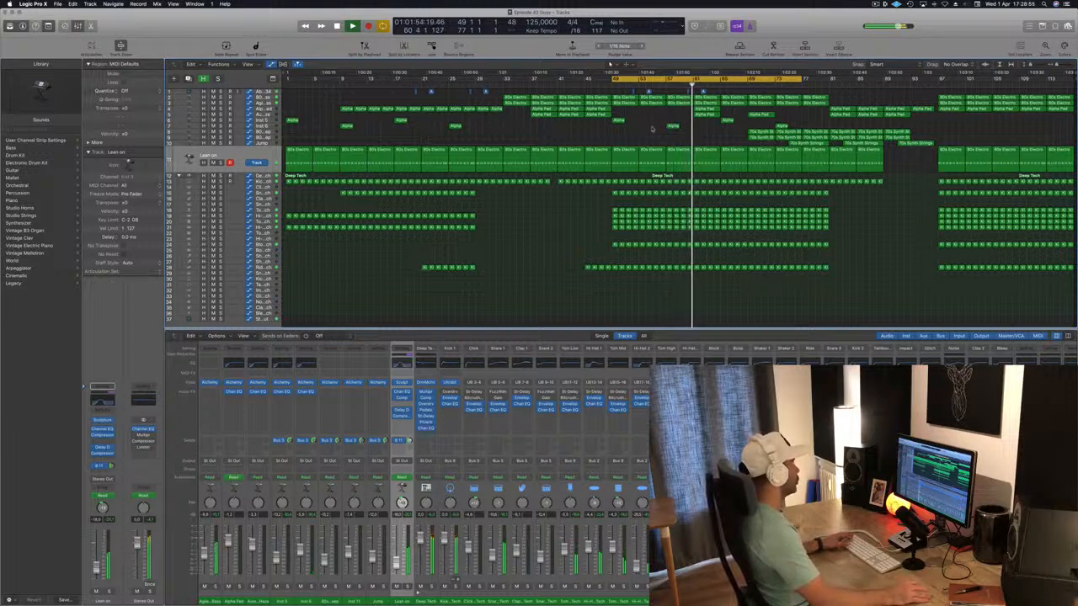
Audition the Block - Deep Tech track in solo and replay the cycled section with all tracks.
left_click(220, 237)
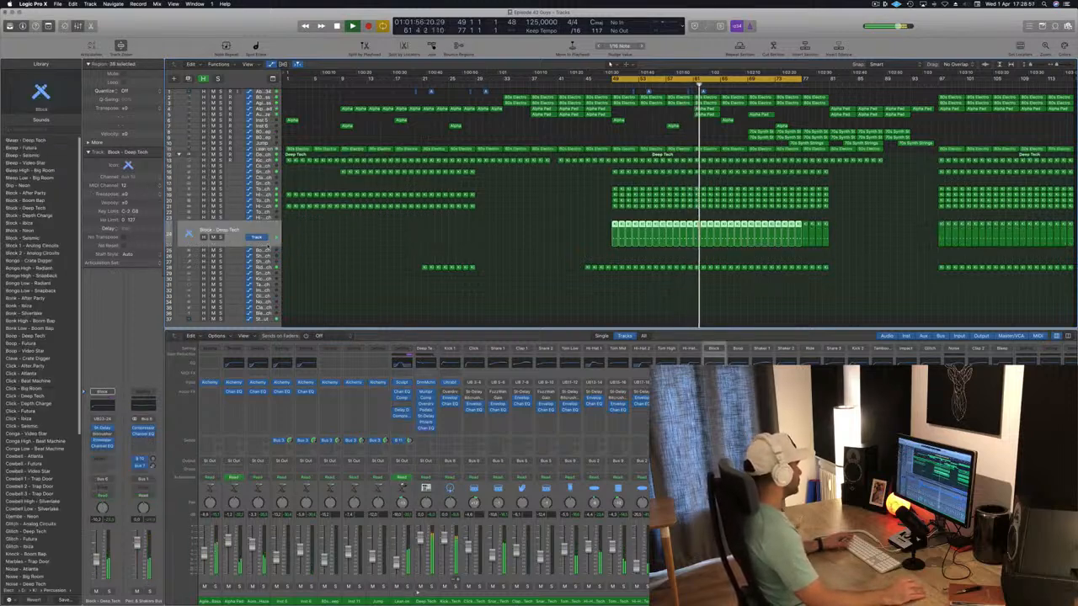
left_click(221, 236)
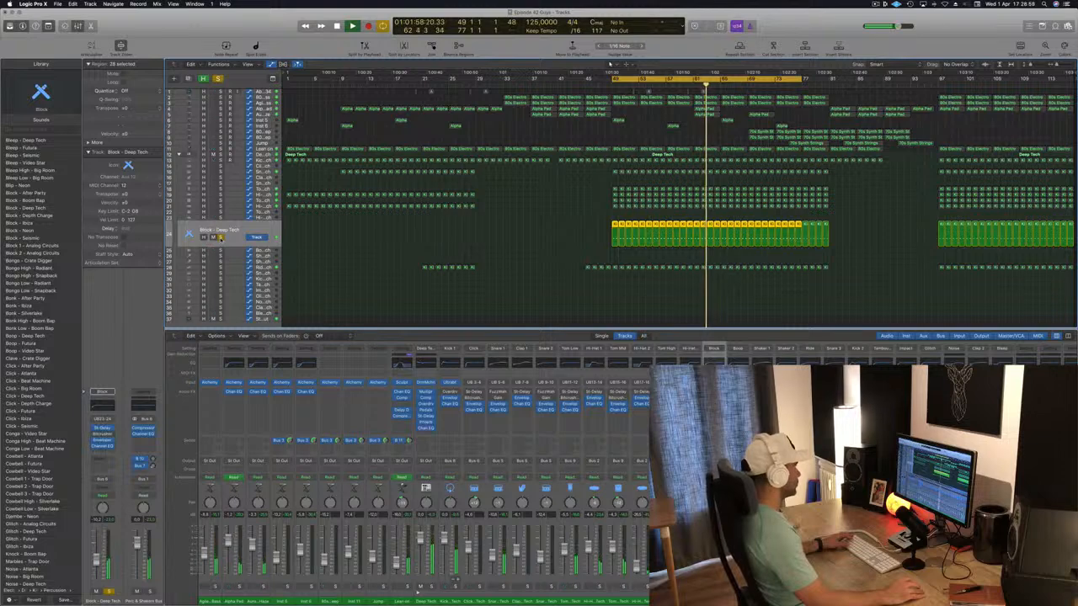
left_click(220, 237)
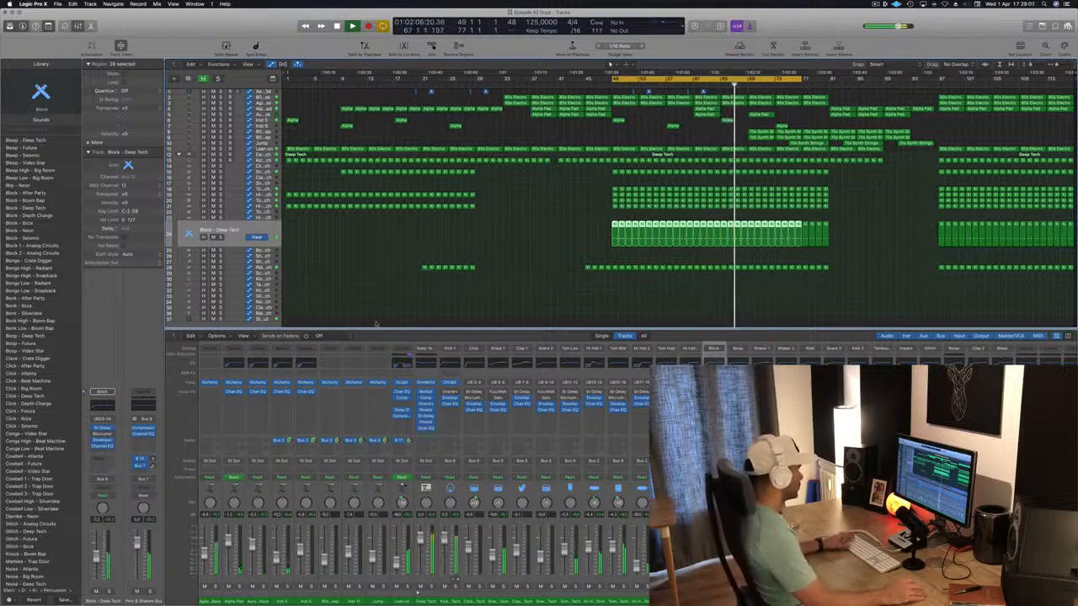
key("space")
key("space")
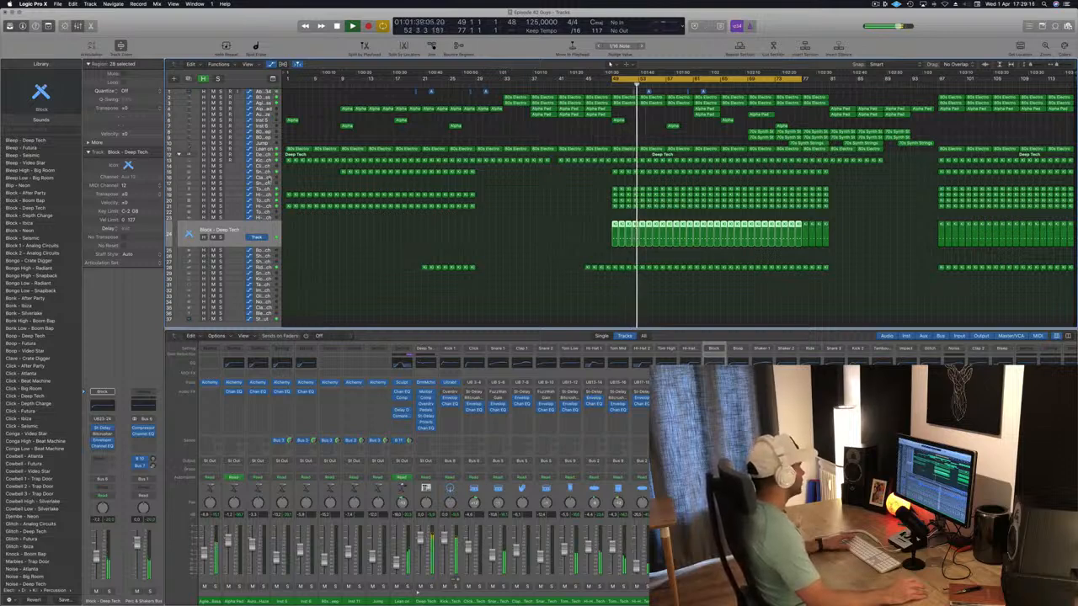
Copy a one-bar drum region to bar 49 of the Clap 1 - Deep Tech track and open it in the Piano Roll.
left_click(266, 179)
key("space")
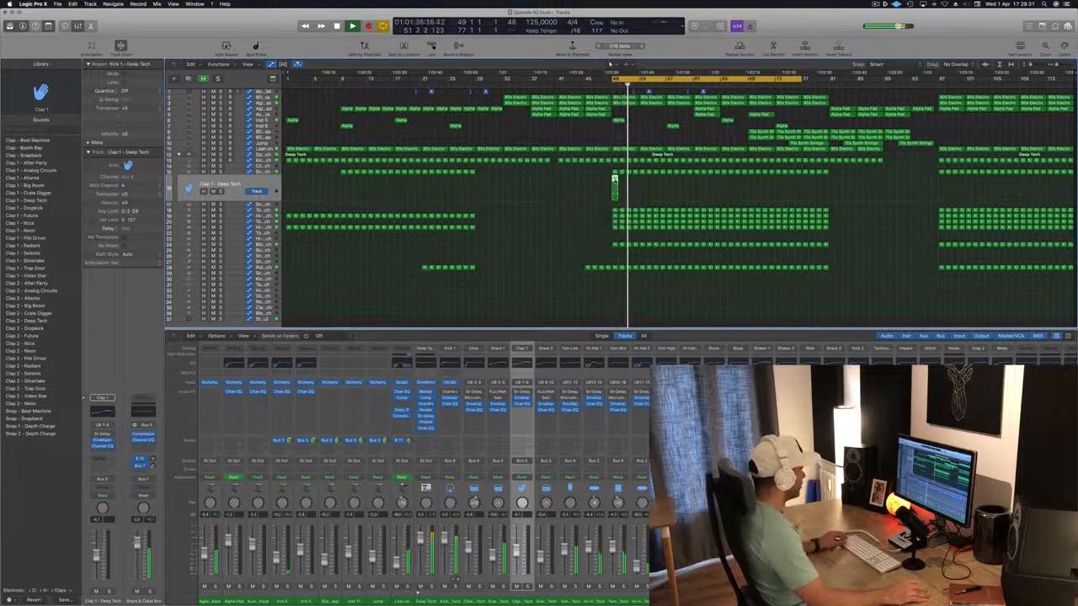
key("p")
key("space")
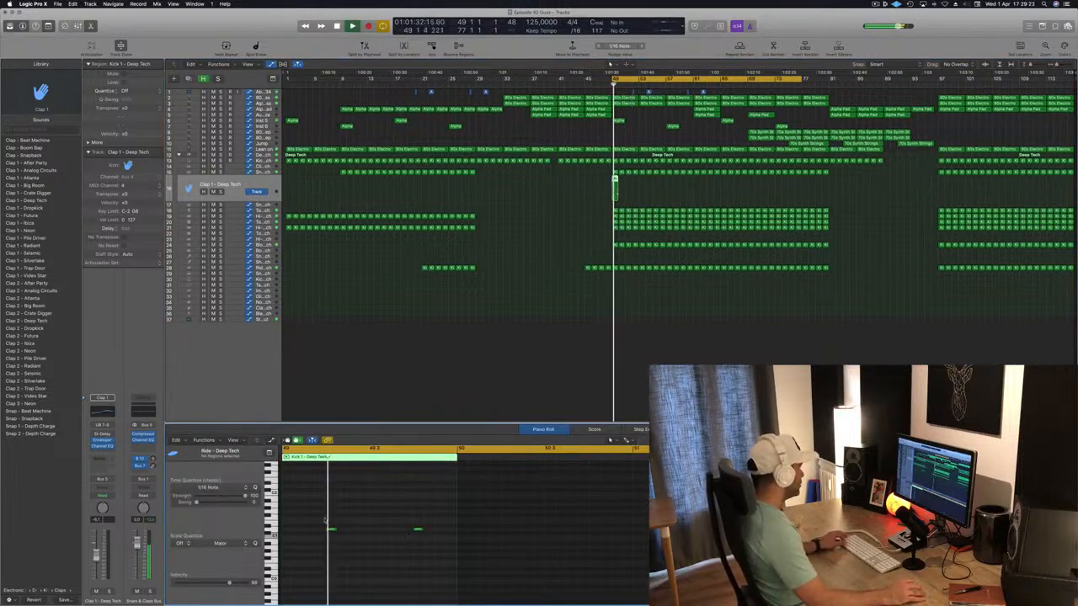
Raise both notes of the Clap 1 region by one semitone and lower the track's volume to about -14 dB.
left_click_drag(323, 512, 428, 546)
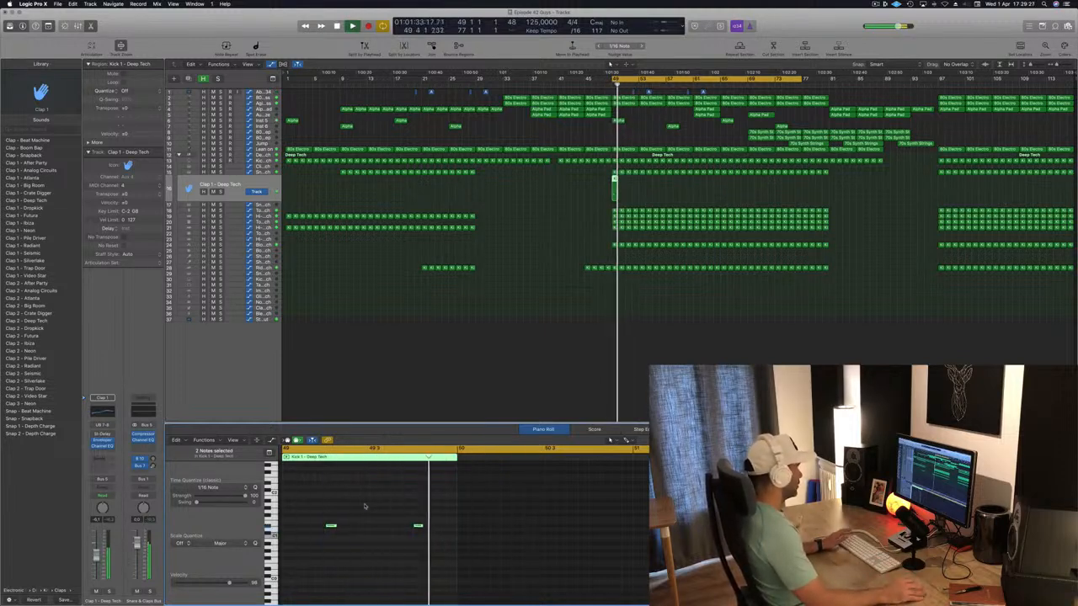
key("space")
key("space")
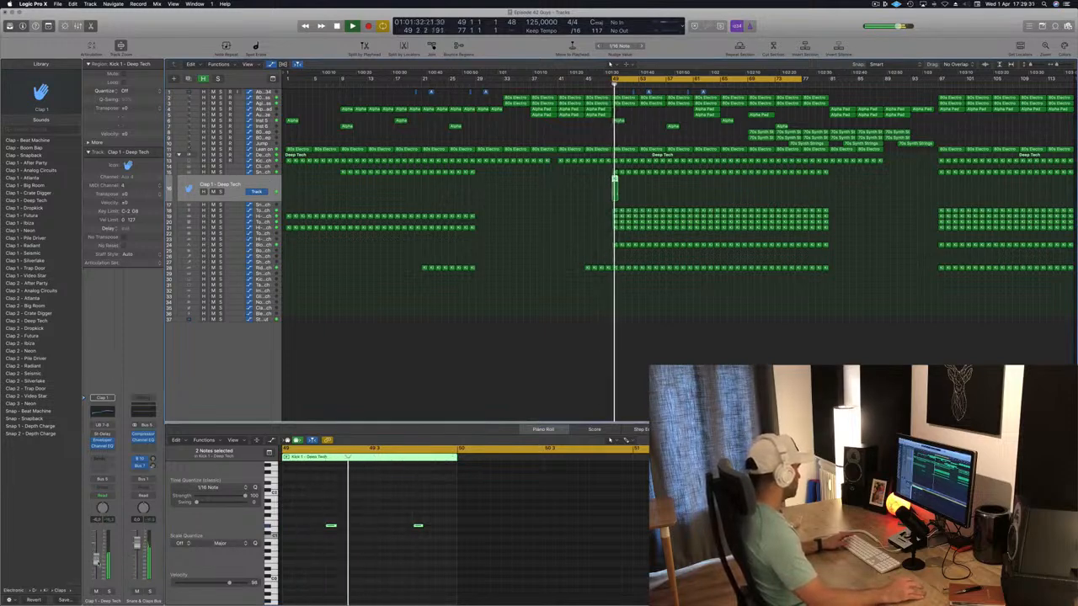
left_click_drag(98, 566, 98, 568)
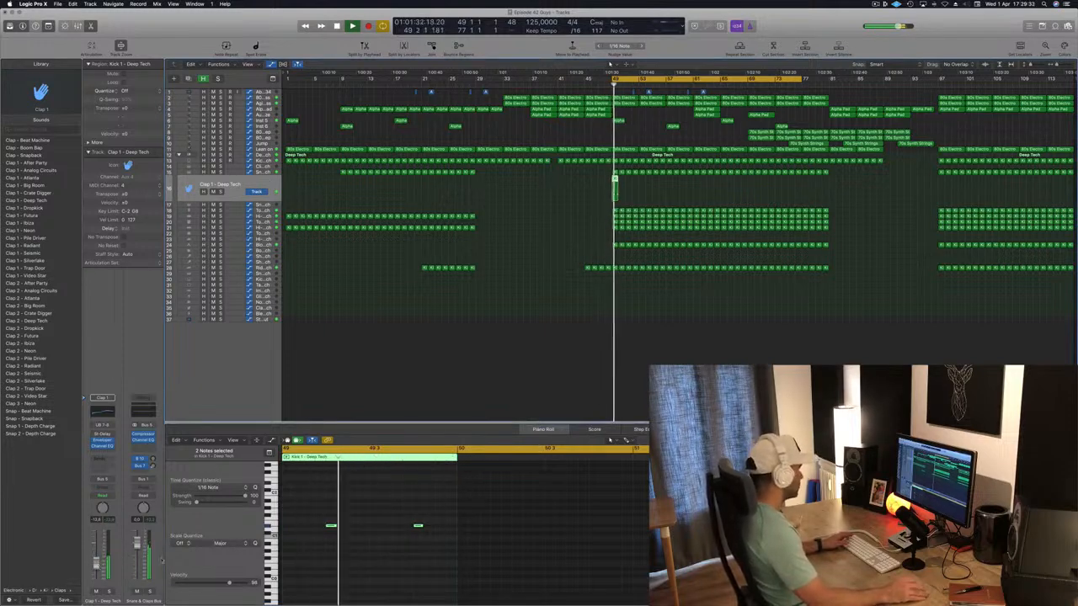
Try shifting the two clap notes one grid step earlier and one later, then return them to their original position.
left_click_drag(299, 498, 454, 544)
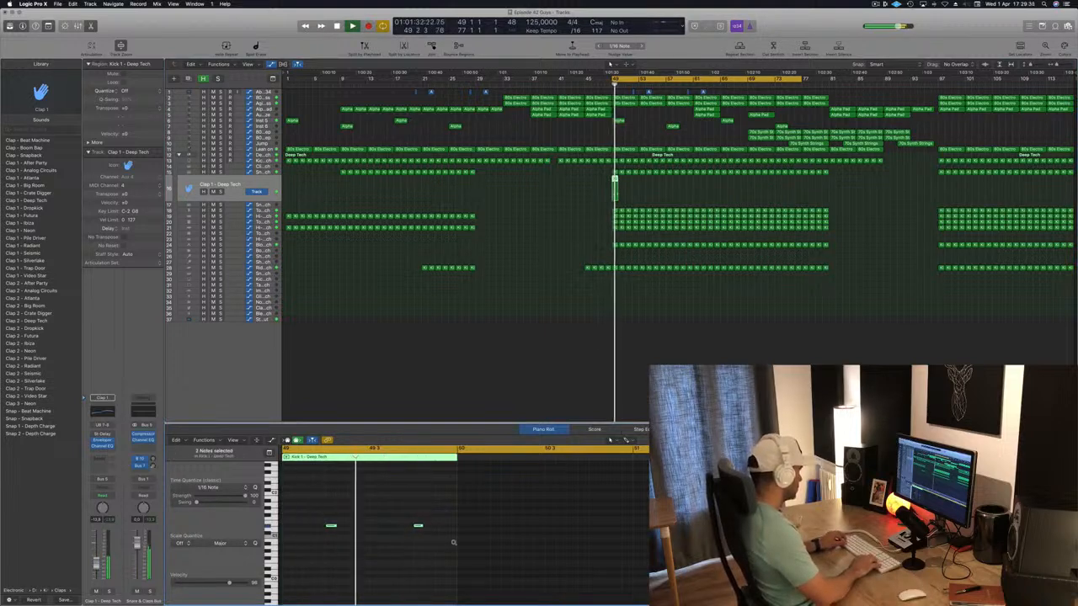
key("alt+Left")
key("alt+Left")
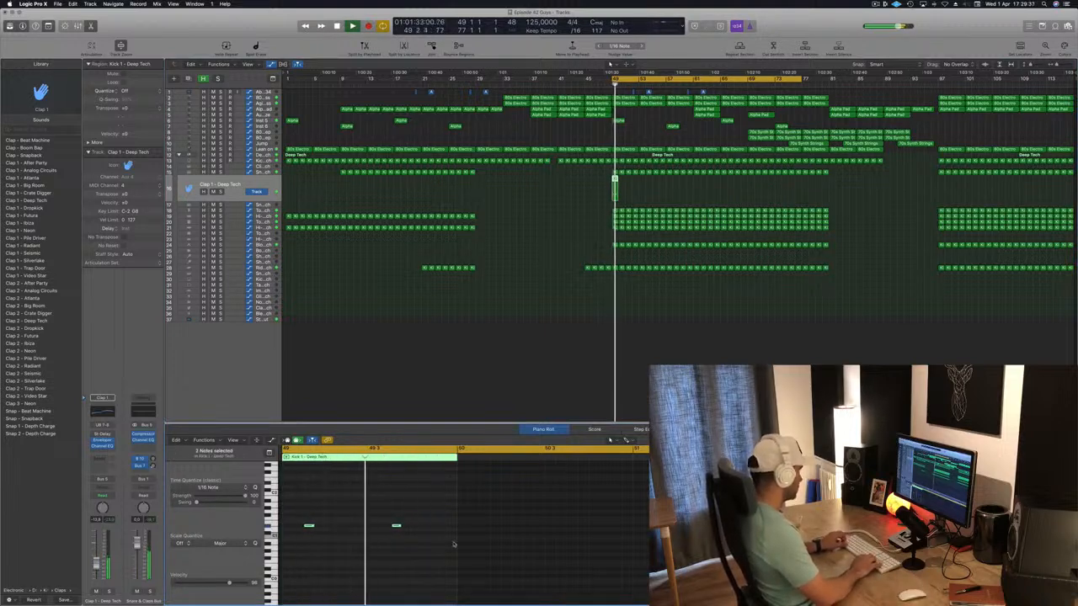
key("alt+Right")
key("alt+Right")
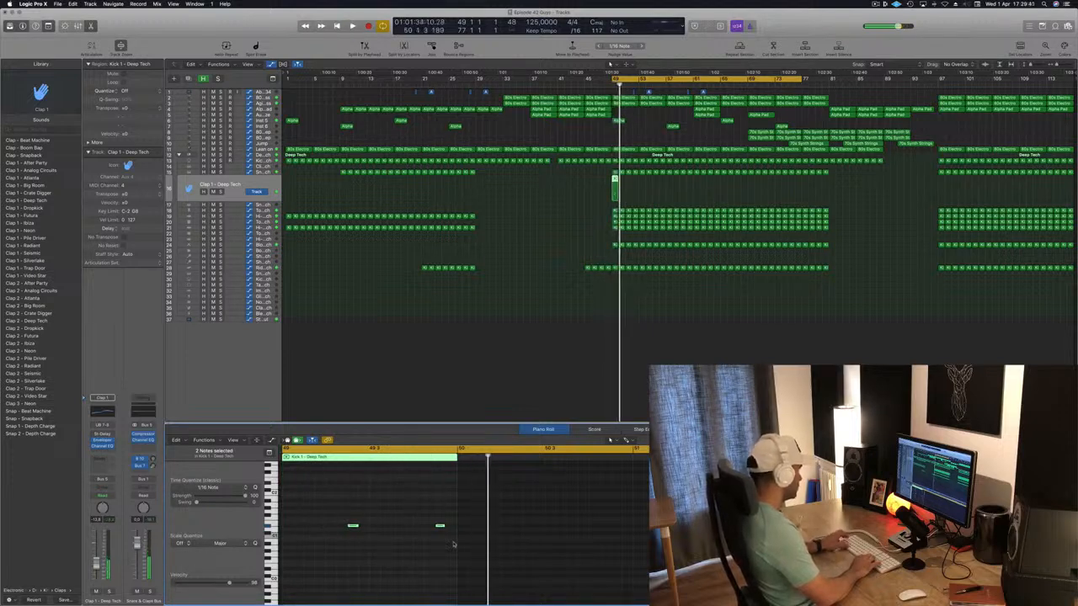
key("alt+Left")
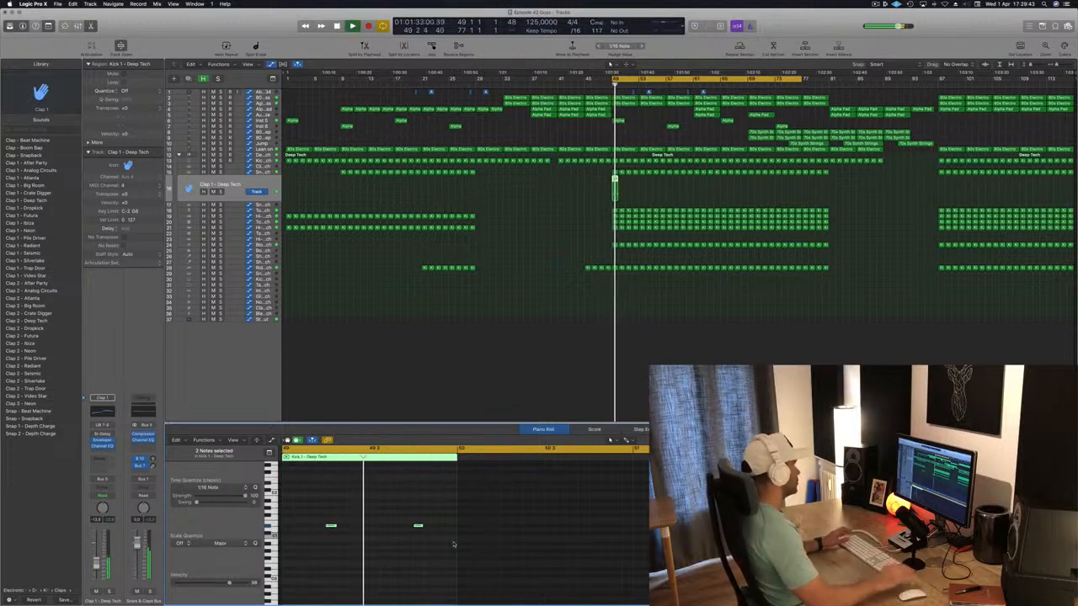
Copy the one-bar Clap 1 region across every bar from bar 49 up to bar 81.
left_click(266, 189)
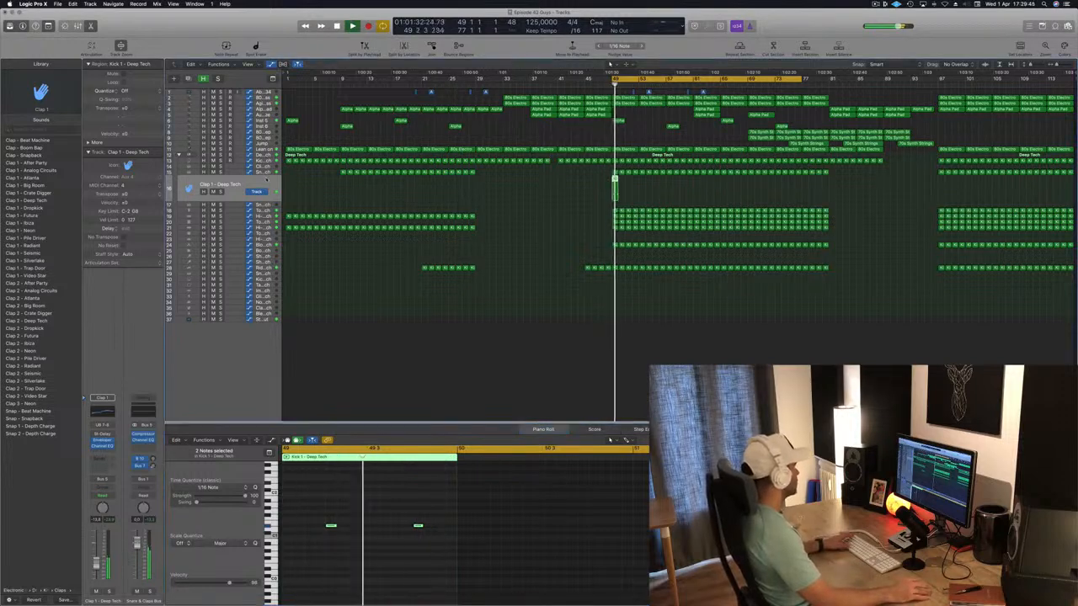
key("space")
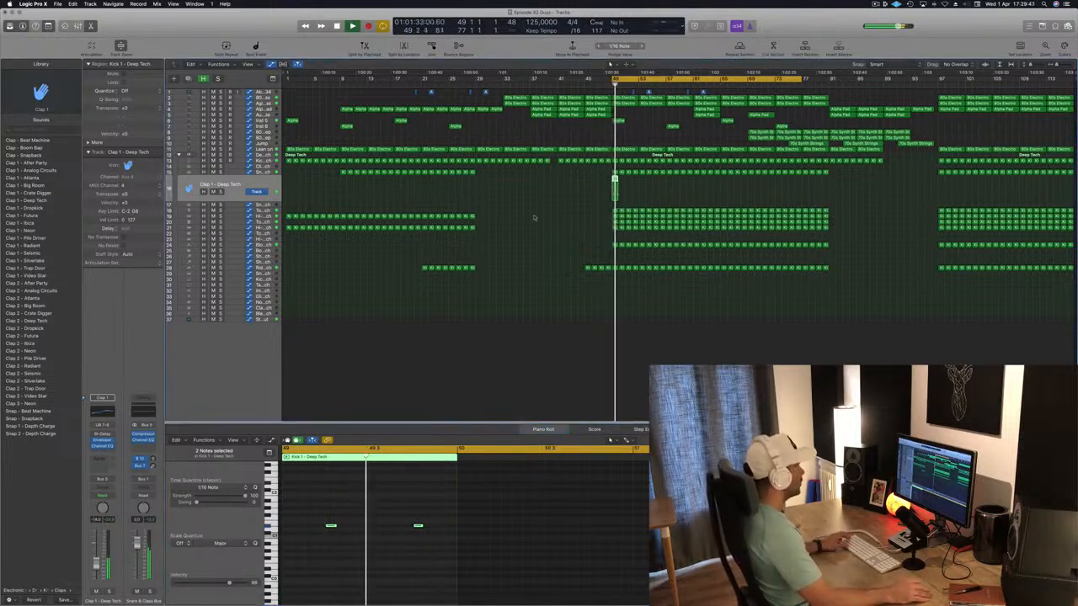
left_click_drag(615, 180, 698, 187)
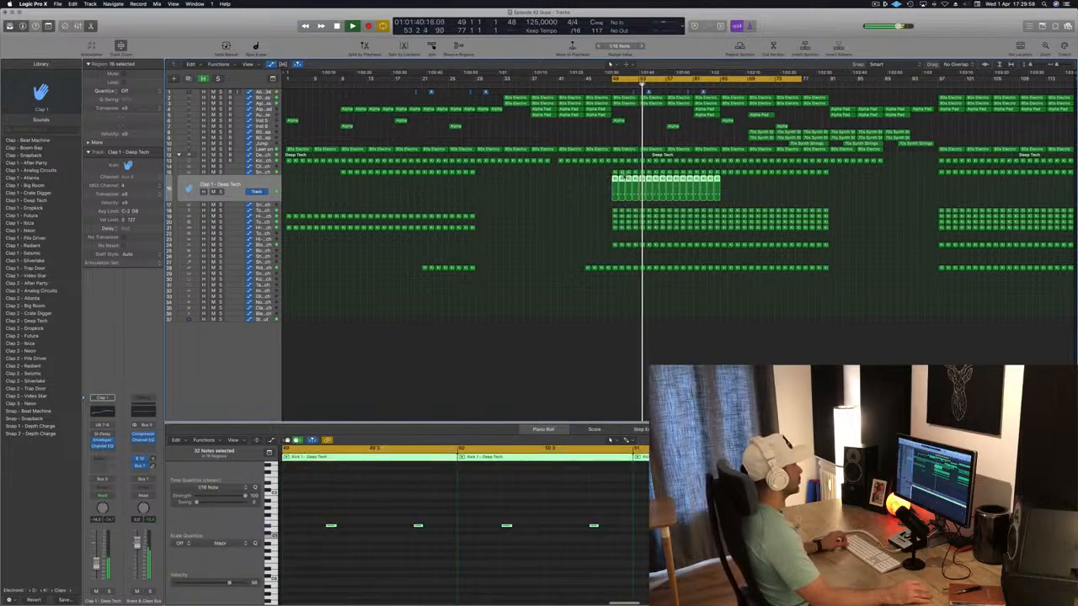
left_click_drag(615, 185, 723, 185)
left_click(254, 183)
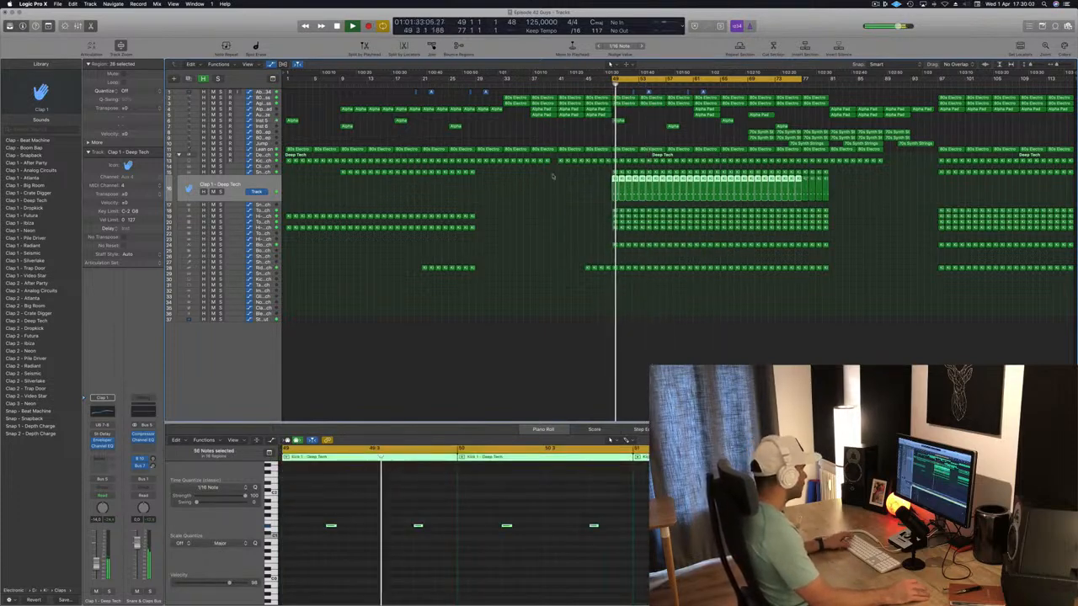
Audition the Tom Mid - Deep Tech track in solo, then replay the cycled section with all tracks.
left_click(267, 221)
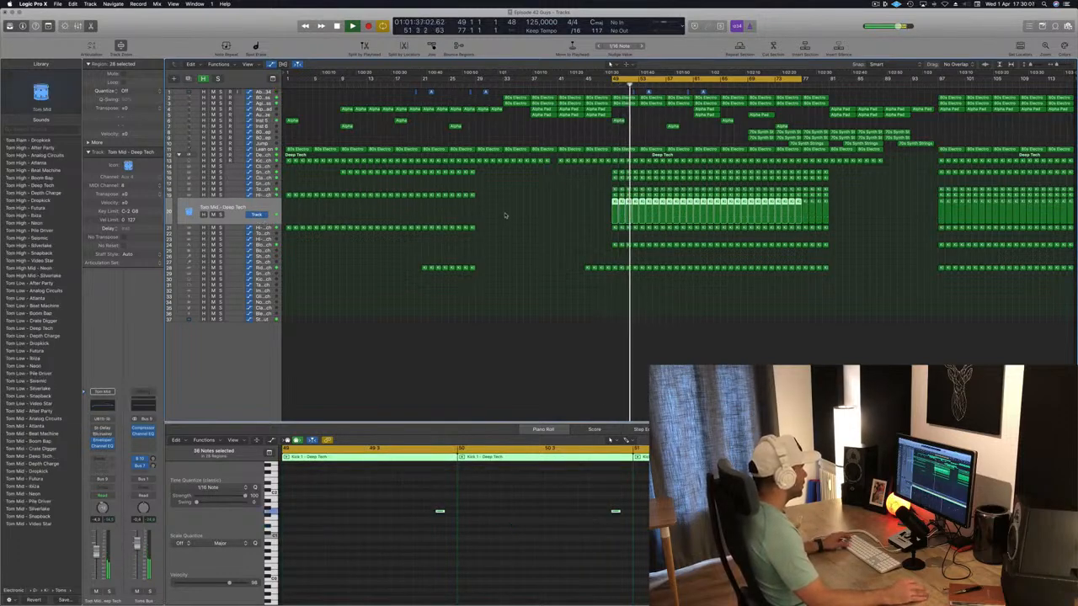
left_click(218, 215)
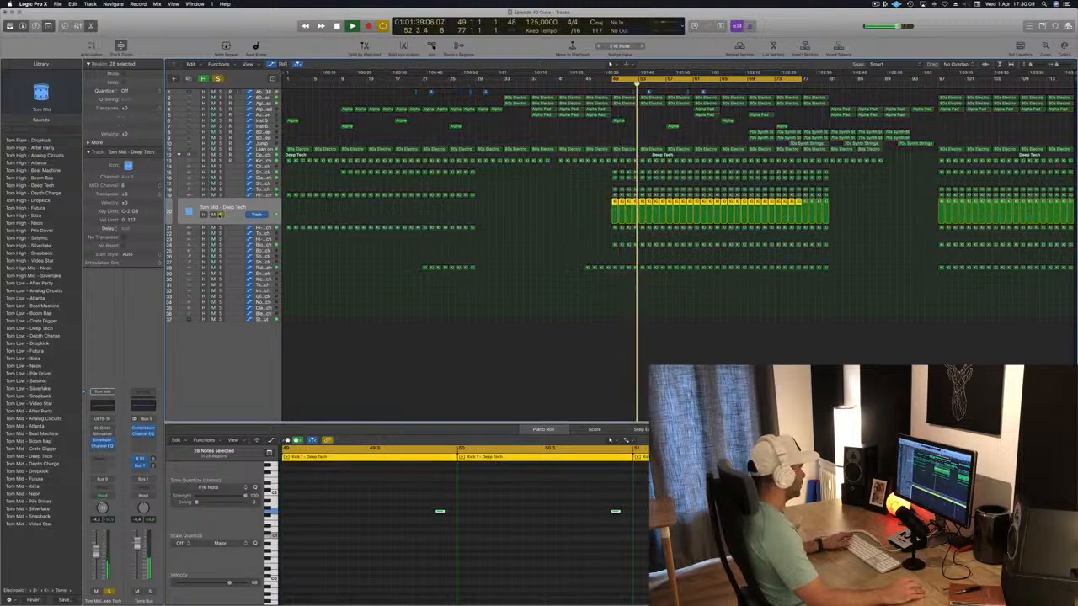
left_click(220, 214)
key("space")
key("space")
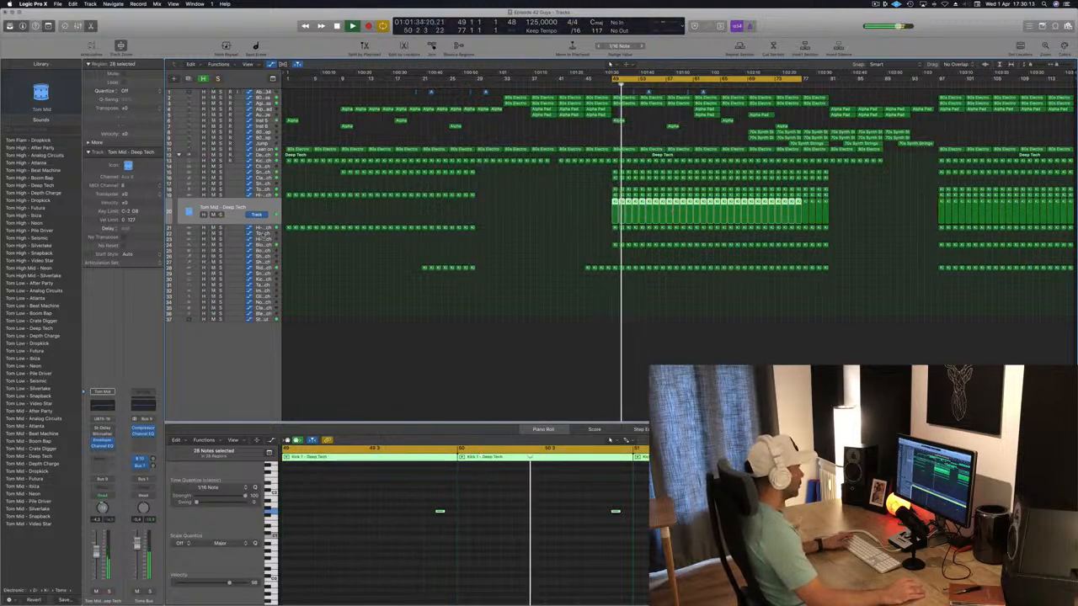
Copy a one-bar drum region to bar 49 of the Tom High - Deep Tech track and raise all its notes by one semitone.
key("Down")
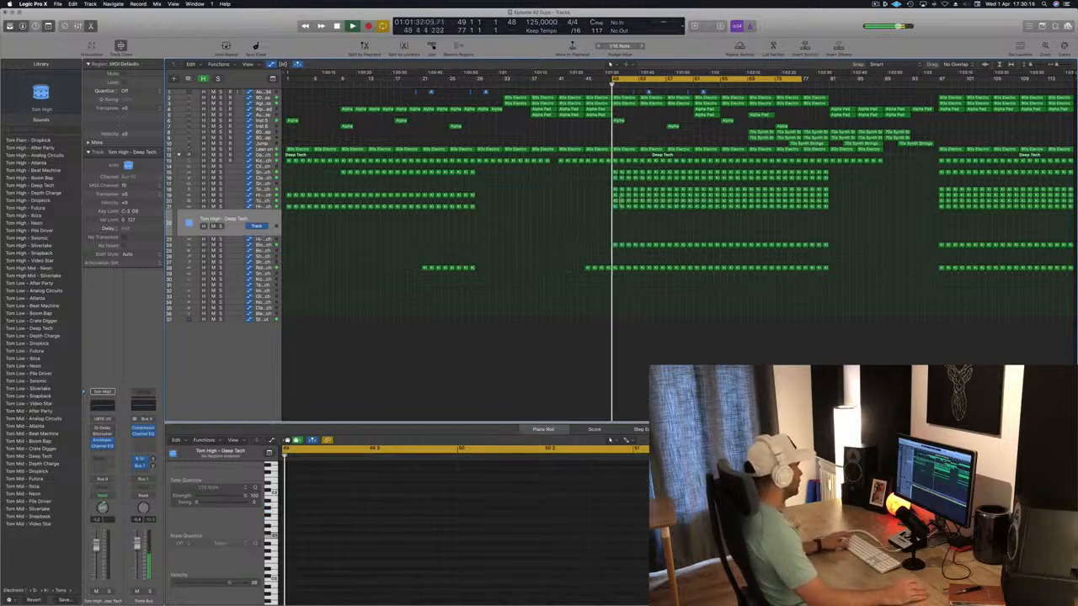
left_click(615, 206)
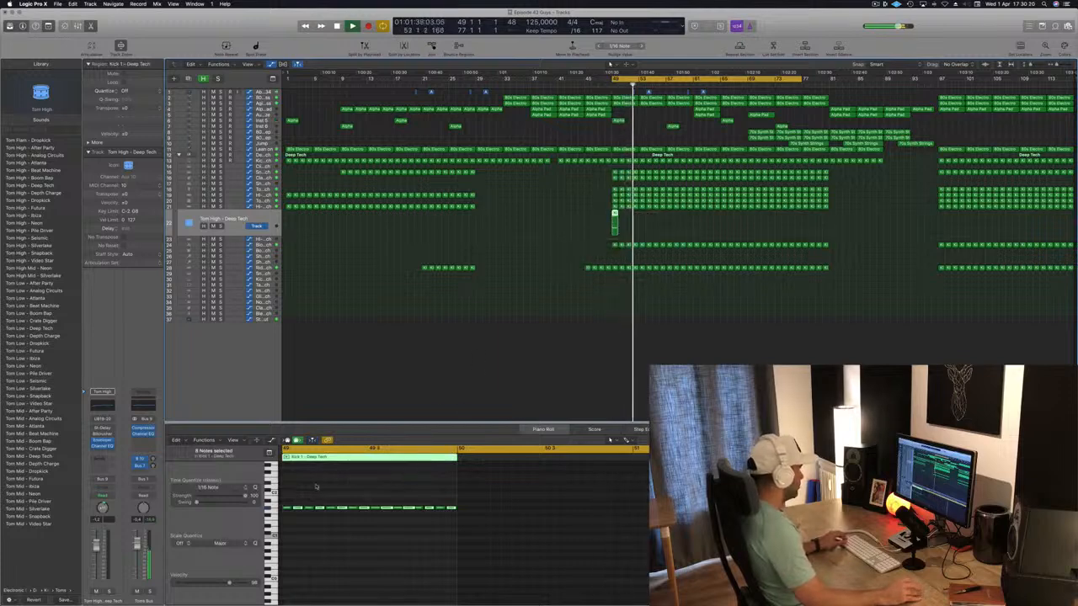
left_click_drag(286, 492, 503, 532)
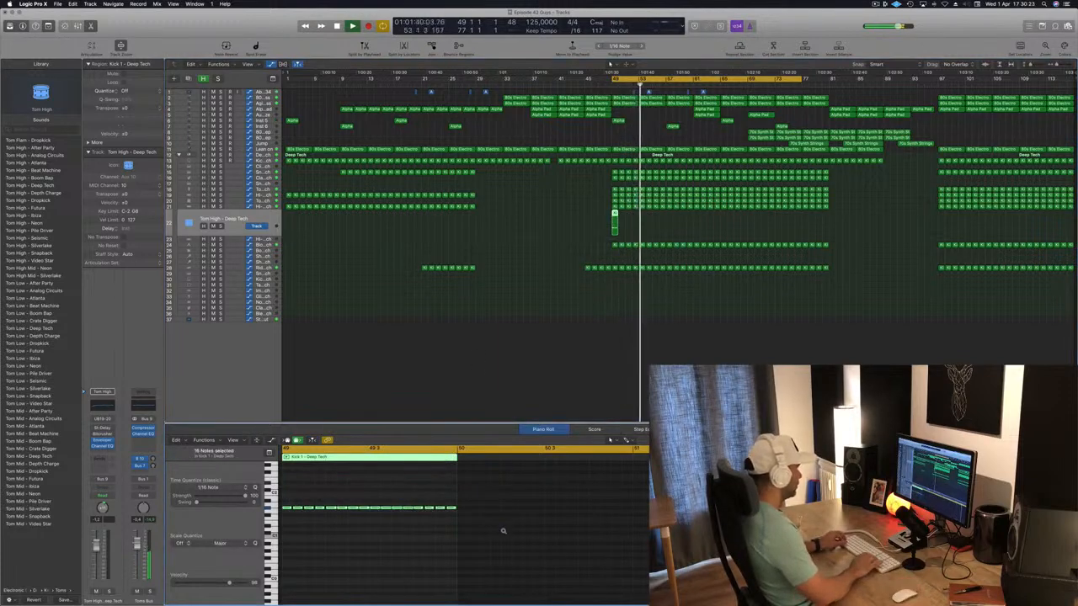
key("alt+Up")
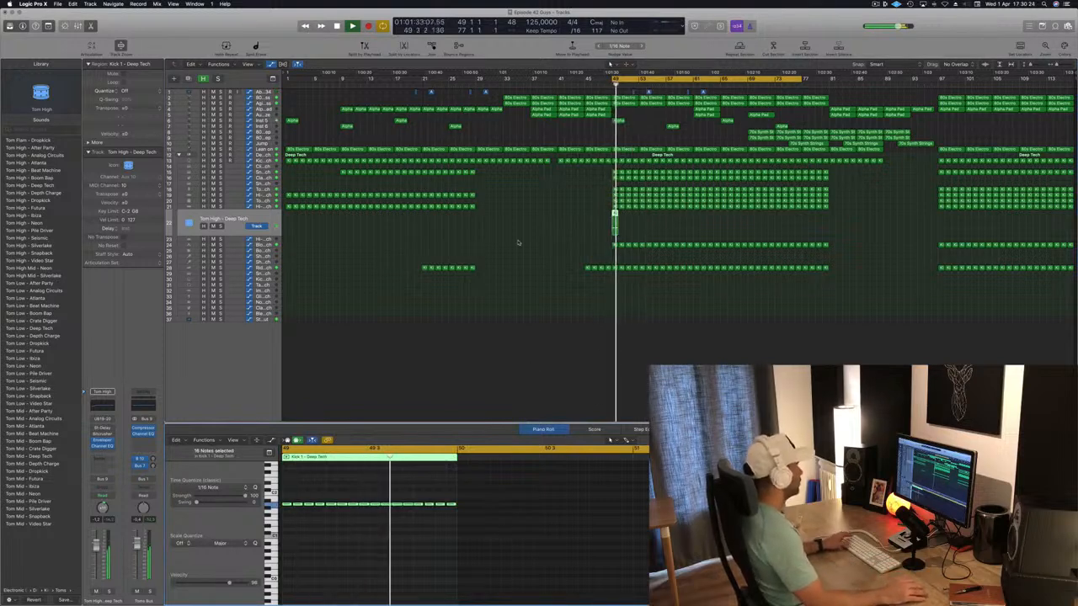
Play the Tom High pattern repeatedly from bar 49 together with the other tracks.
key("space")
key("space")
scroll(423, 462, "up", 1)
key("space")
key("space")
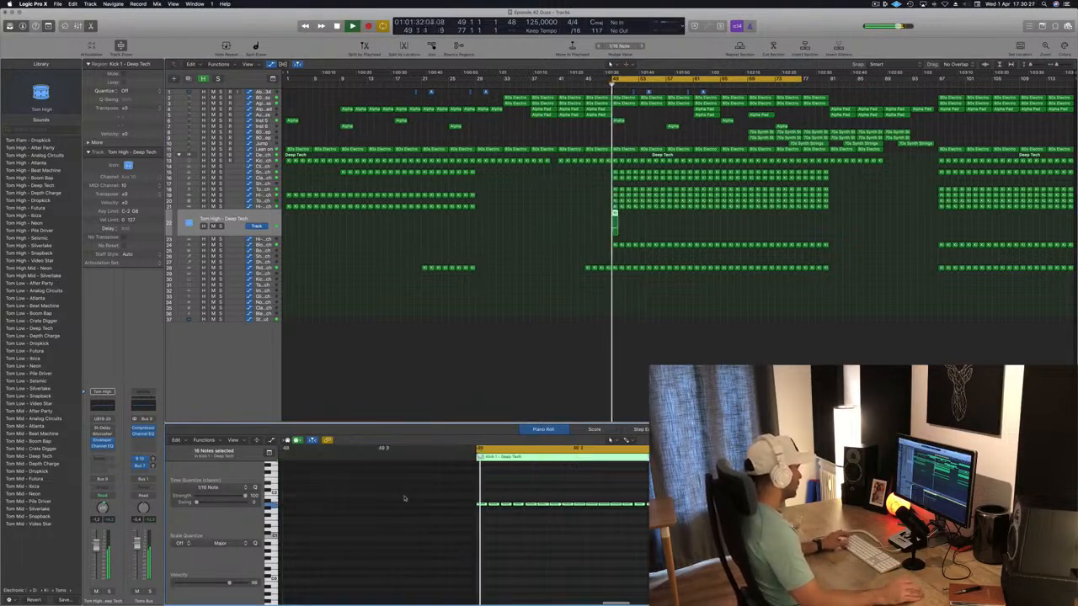
key("space")
key("space")
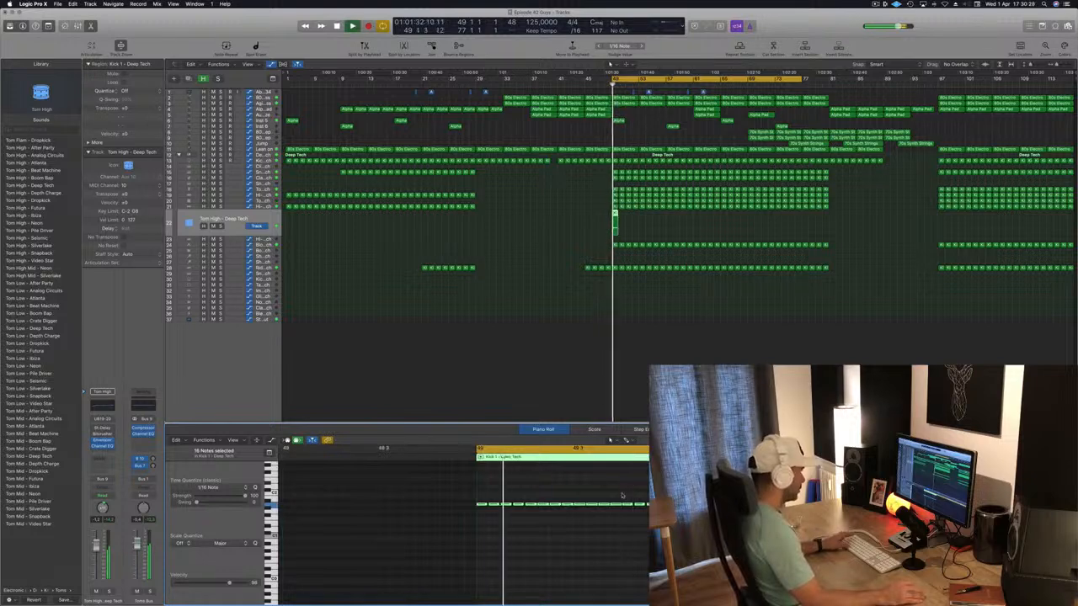
Try deleting the last five notes of the Tom High pattern, listen to it, and undo the deletion.
left_click_drag(622, 495, 684, 515)
key("space")
key("Delete")
key("space")
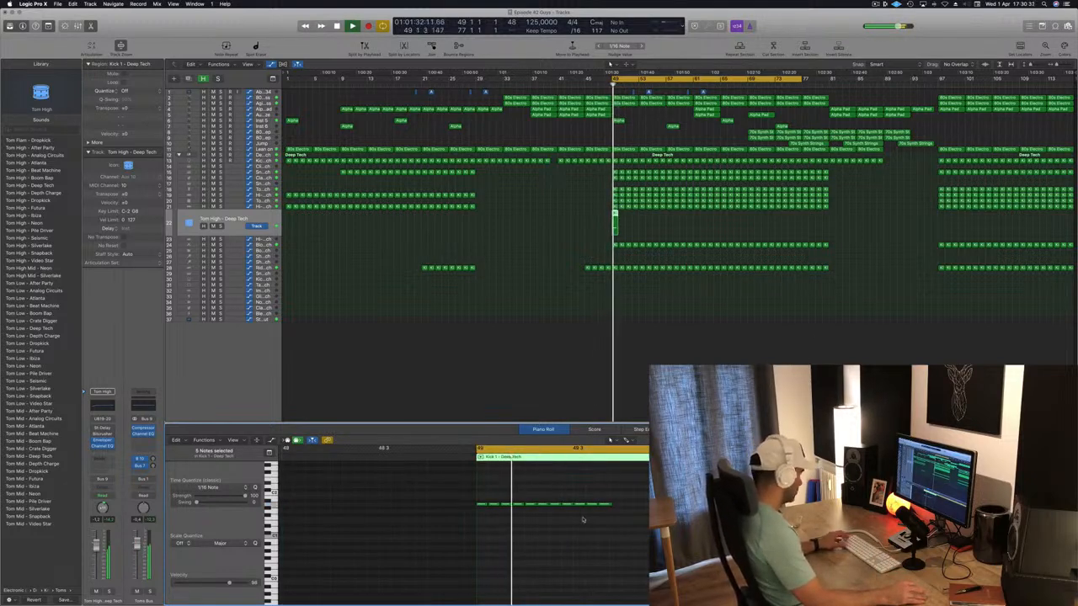
key("space")
key("space")
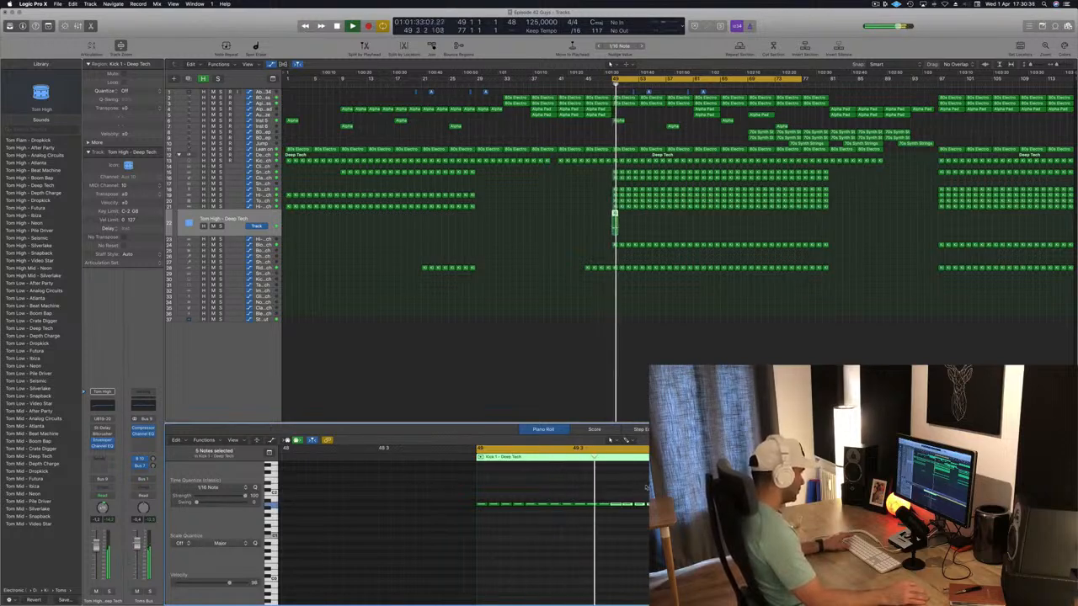
Delete the last three notes of the one-bar Tom High pattern and listen to the result.
key("space")
key("space")
left_click_drag(635, 485, 684, 515)
key("space")
key("Delete")
key("space")
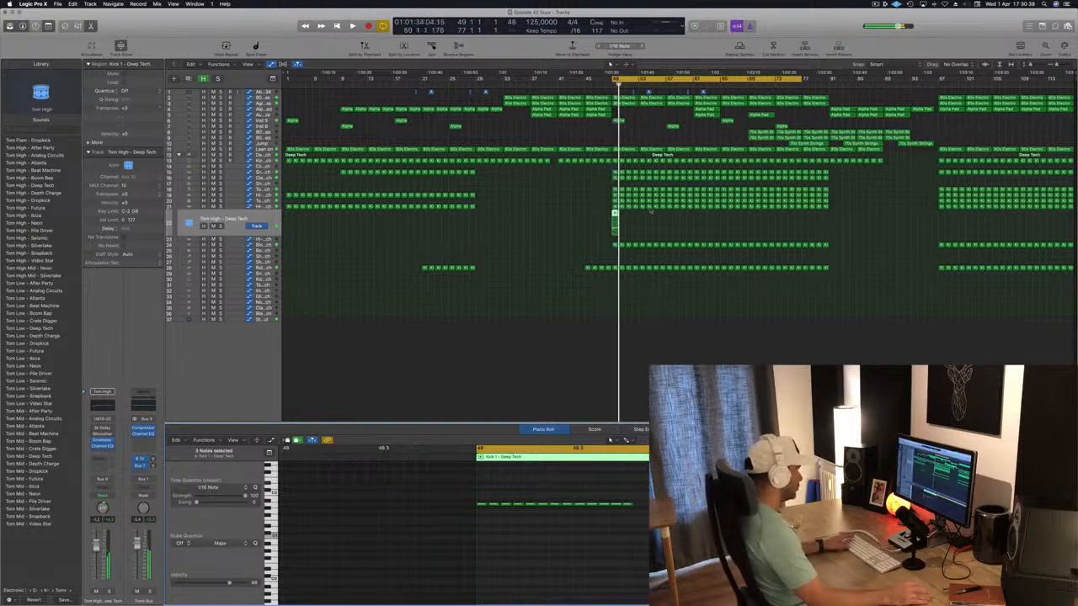
Copy the one-bar Tom High region across every bar from bar 49 up to bar 81 and replay the cycled section.
left_click_drag(615, 217, 622, 219)
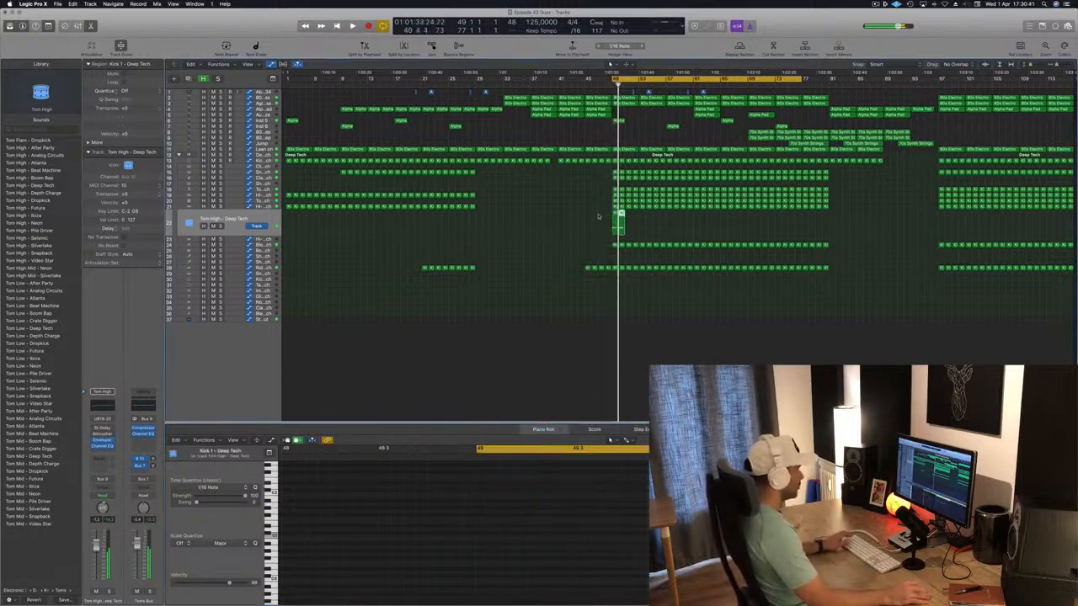
left_click(598, 217)
key("space")
left_click(619, 218)
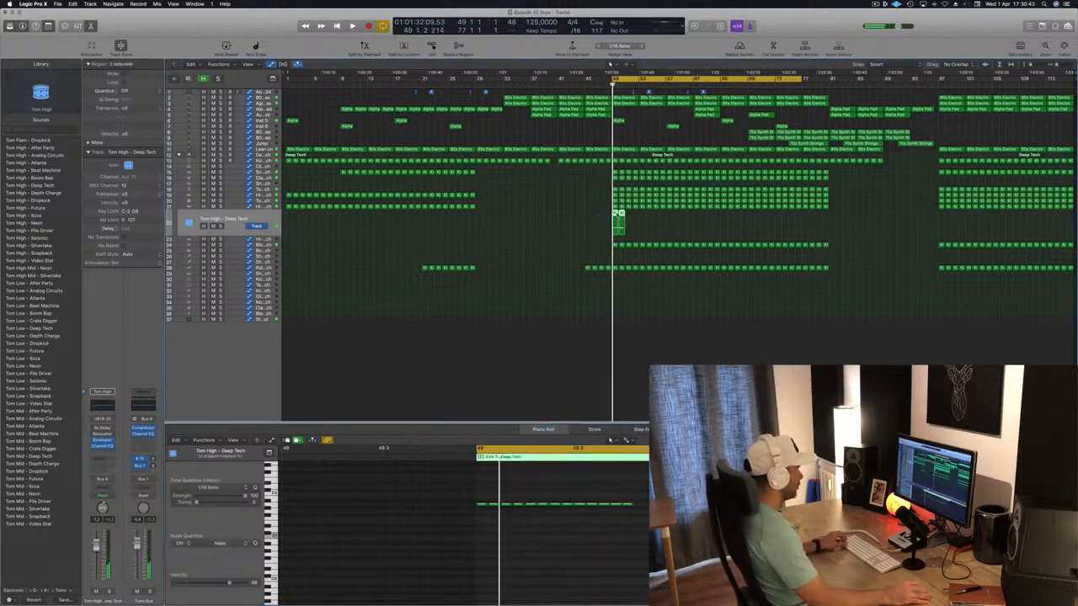
left_click_drag(623, 223, 629, 220)
key("space")
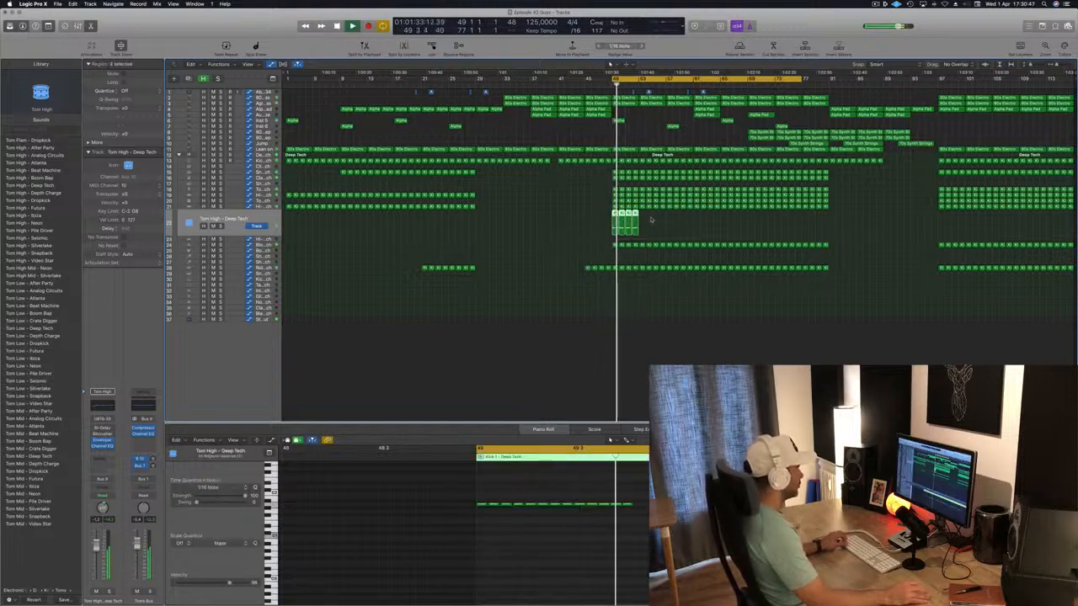
left_click_drag(618, 217, 644, 220, "alt")
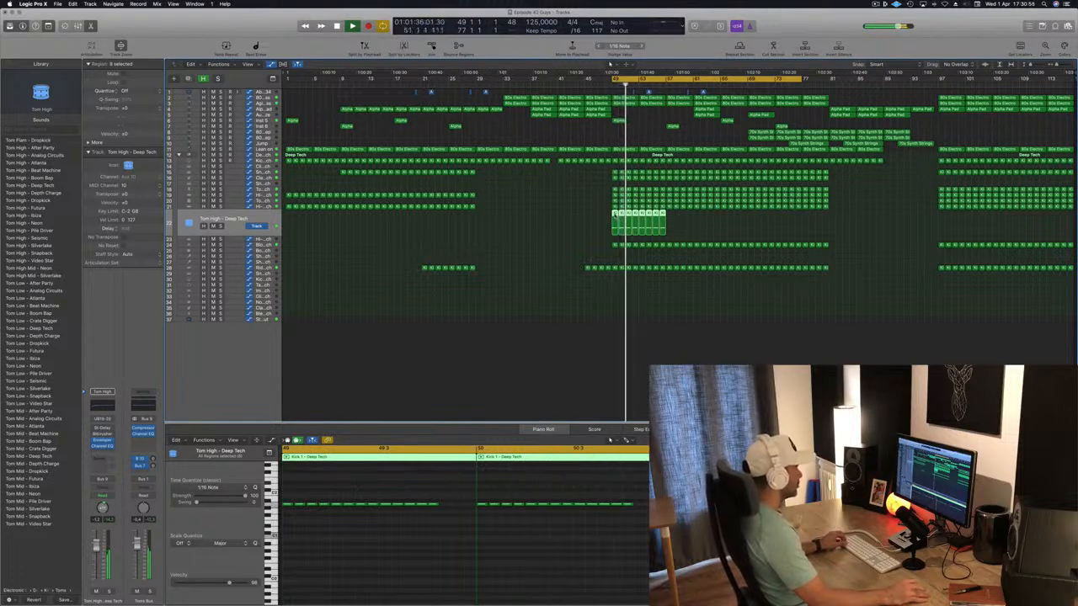
left_click_drag(617, 221, 726, 224, "alt")
left_click(254, 220)
key("space")
key("space")
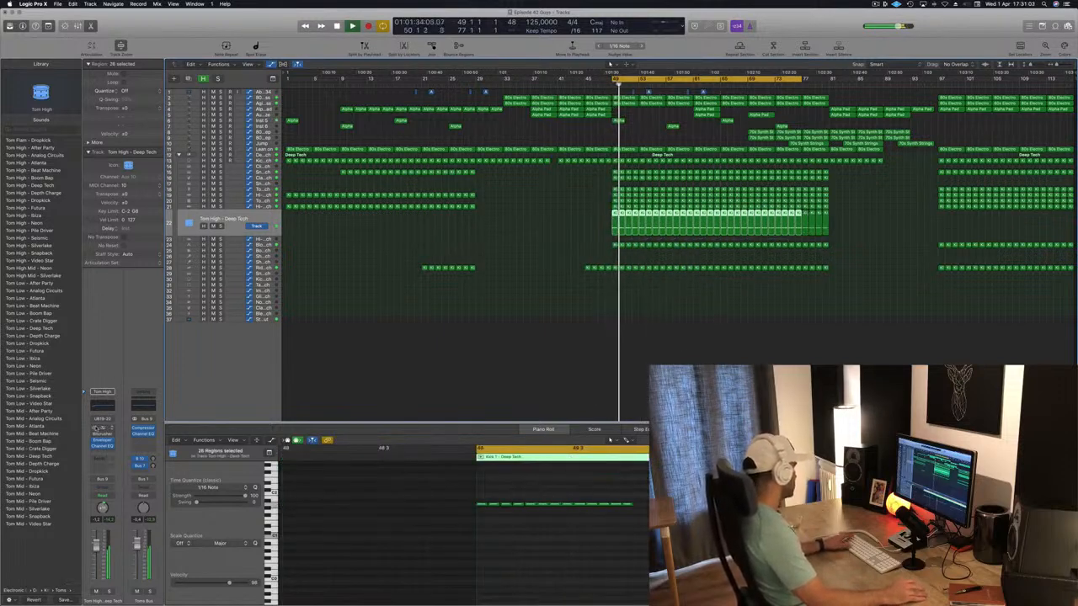
Open the Stereo Delay on the Tom High track and raise its left and right output mix to 100%.
left_click(102, 428)
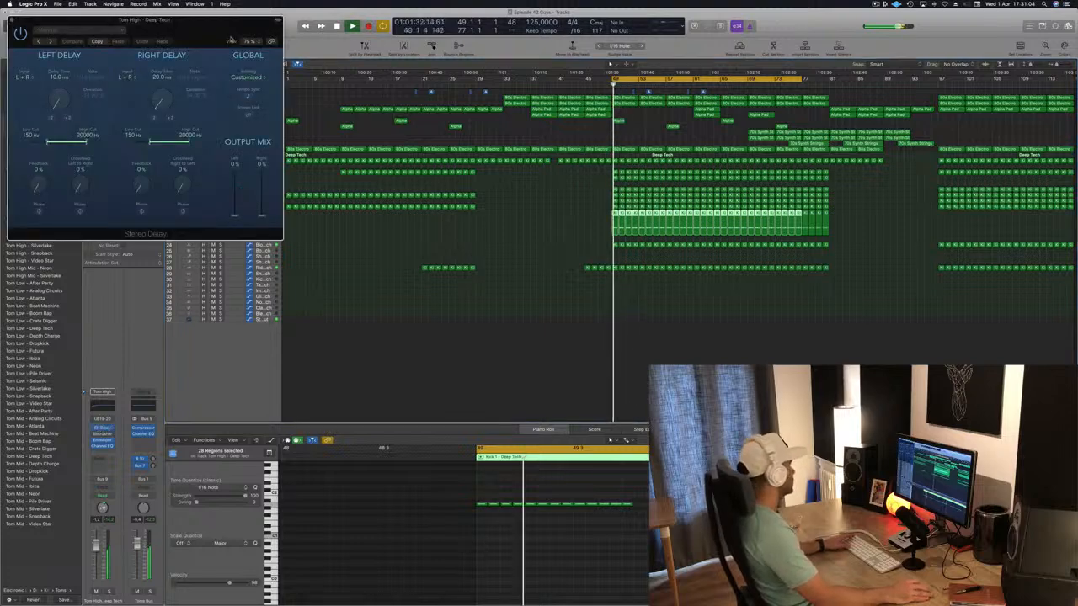
left_click_drag(141, 17, 744, 208)
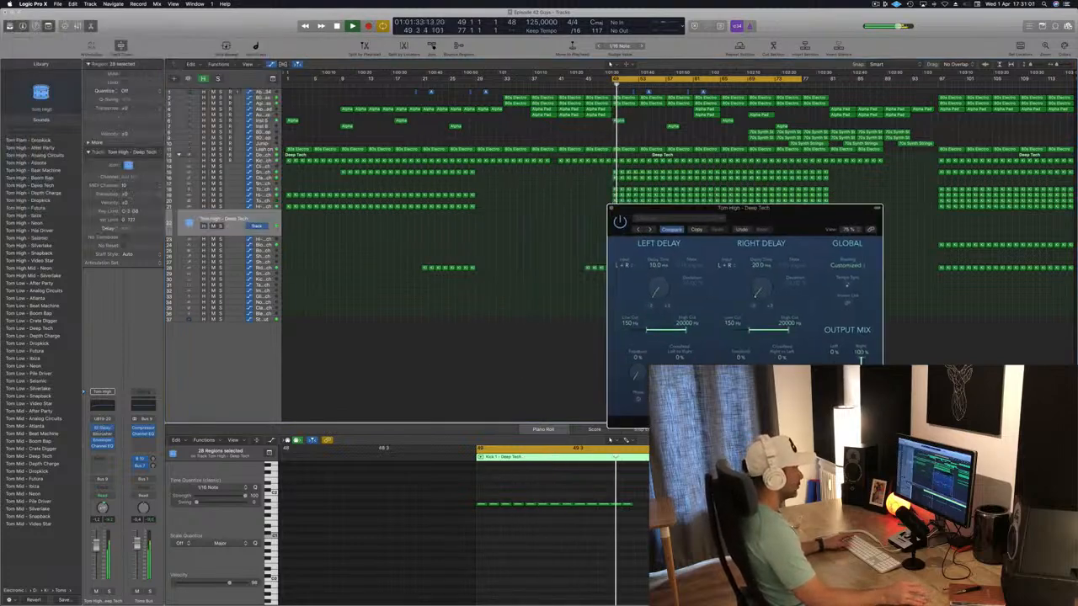
left_click_drag(803, 222, 669, 202)
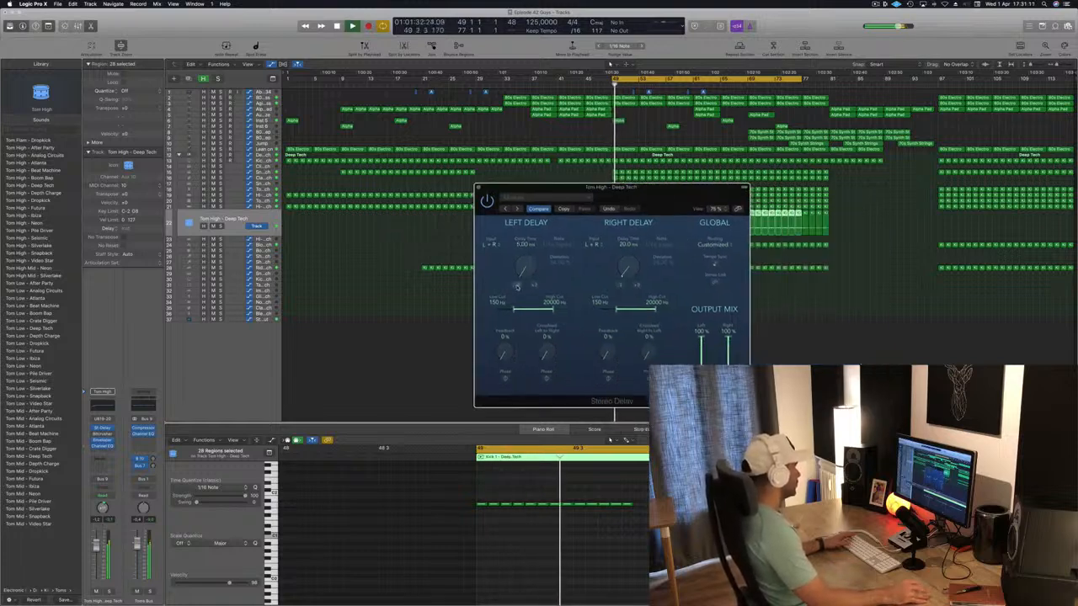
Try delay times of 5 ms left and 10 ms right, and return them to 10 ms and 20 ms.
left_click(621, 285)
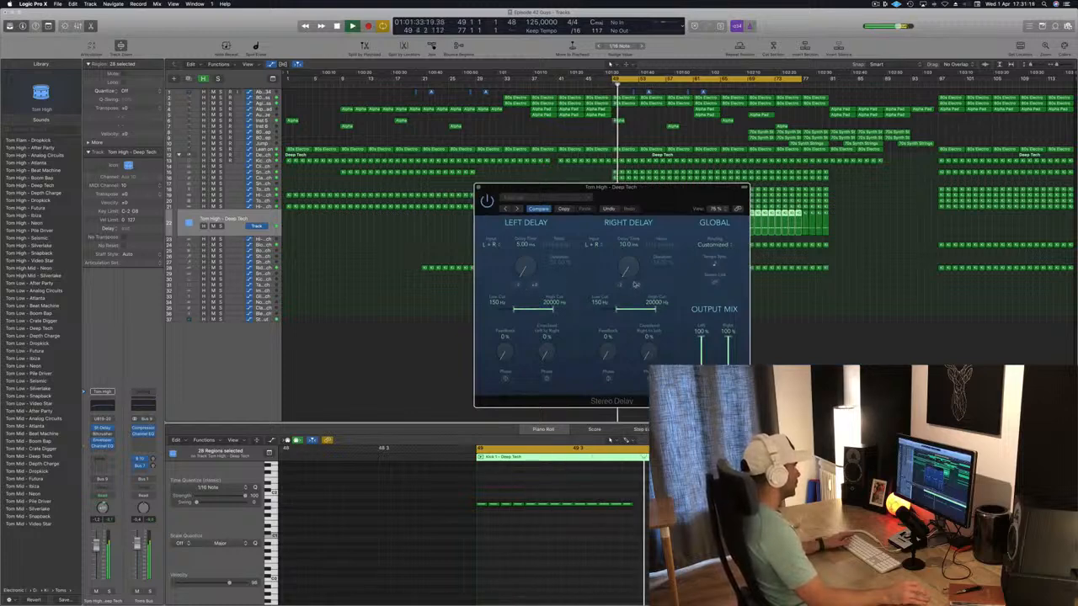
left_click(635, 285)
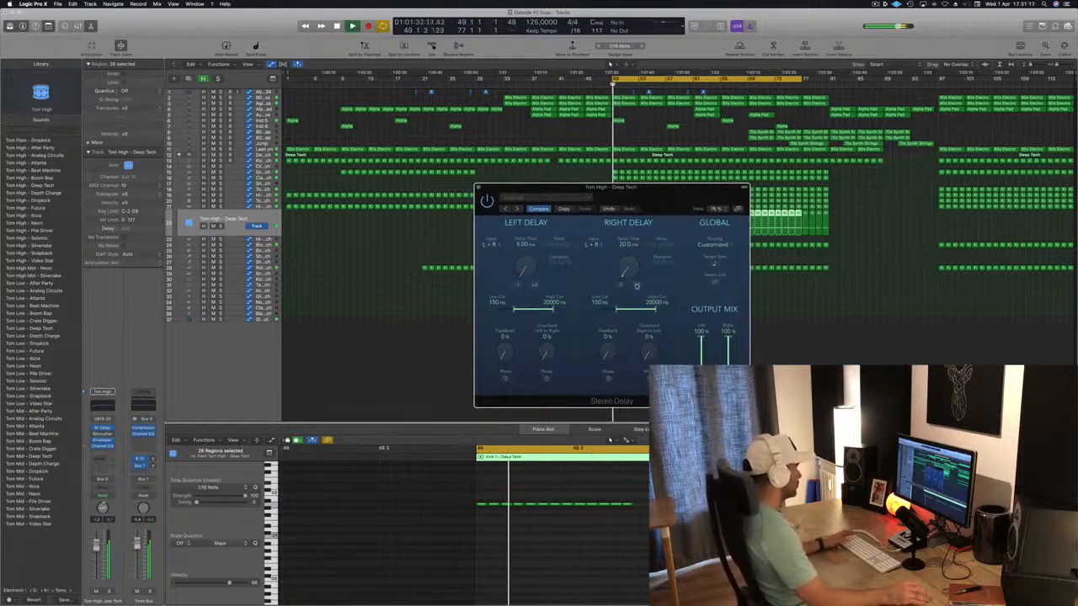
left_click_drag(675, 195, 588, 75)
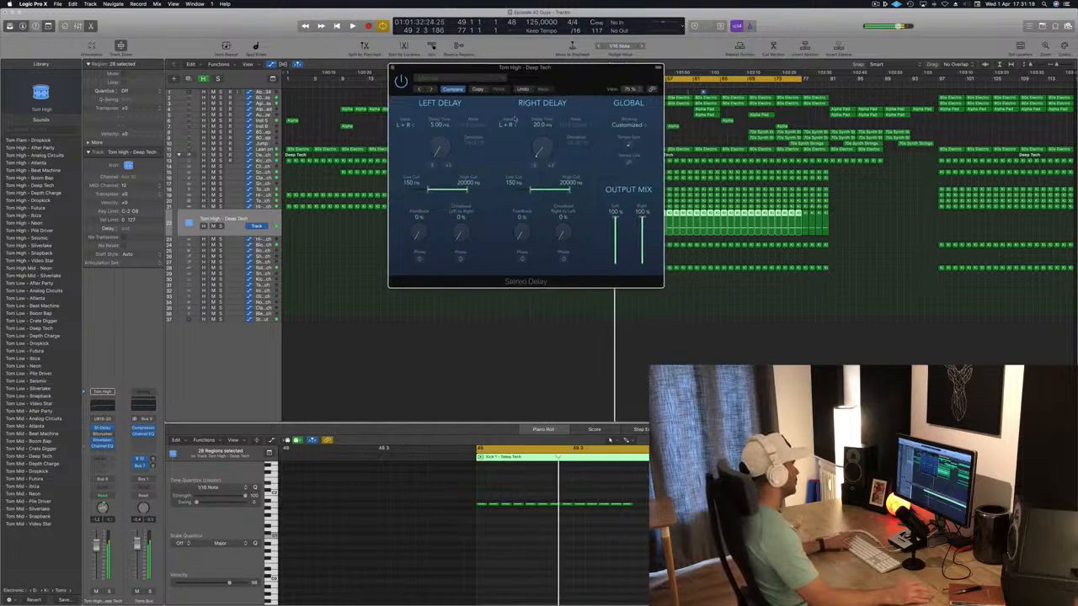
left_click(448, 166)
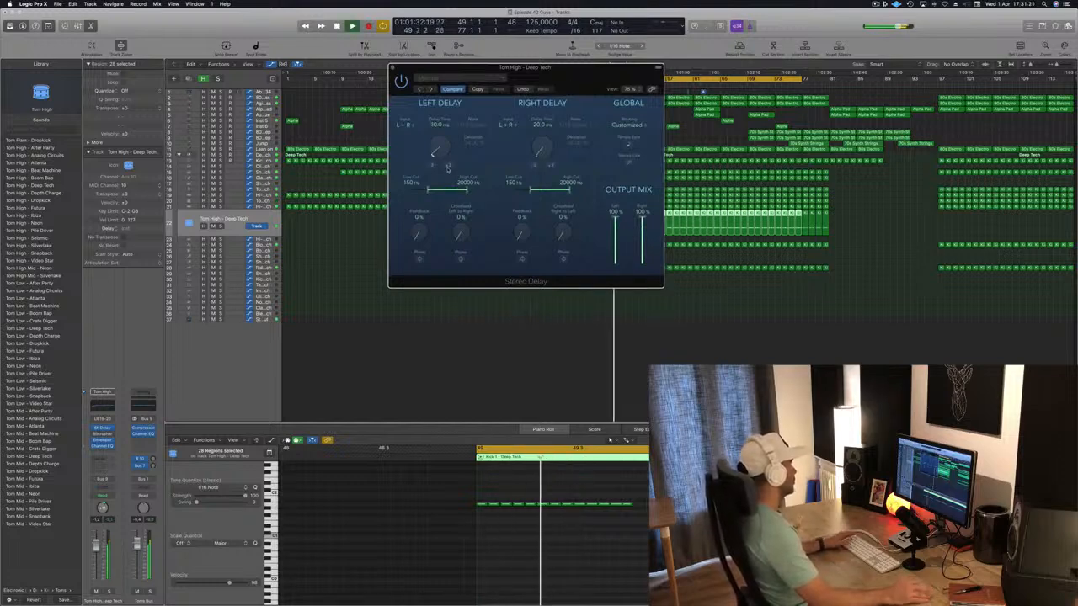
left_click(432, 167)
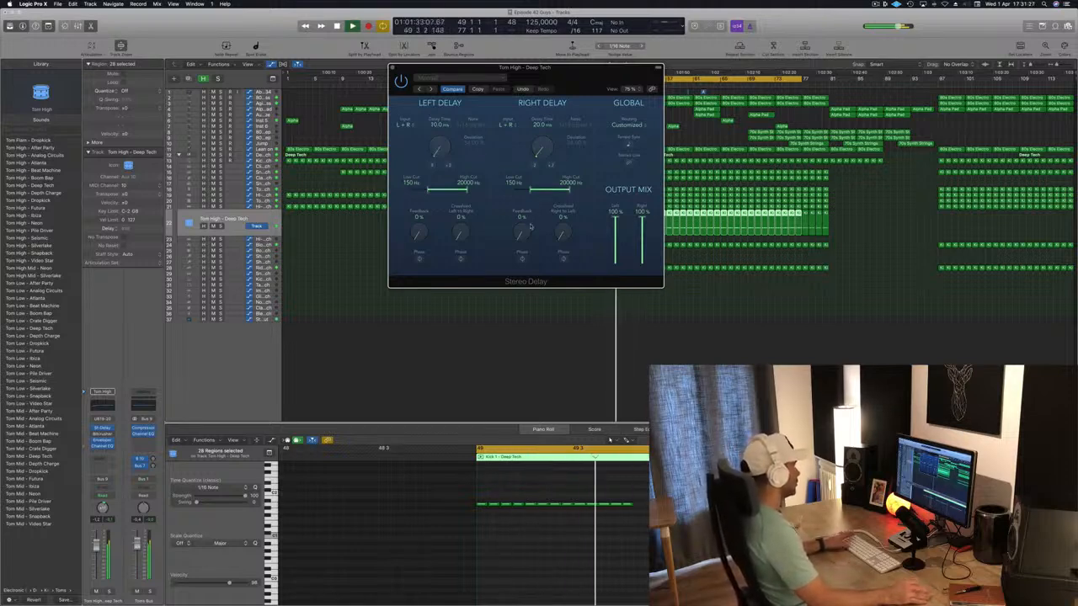
left_click_drag(530, 225, 526, 199)
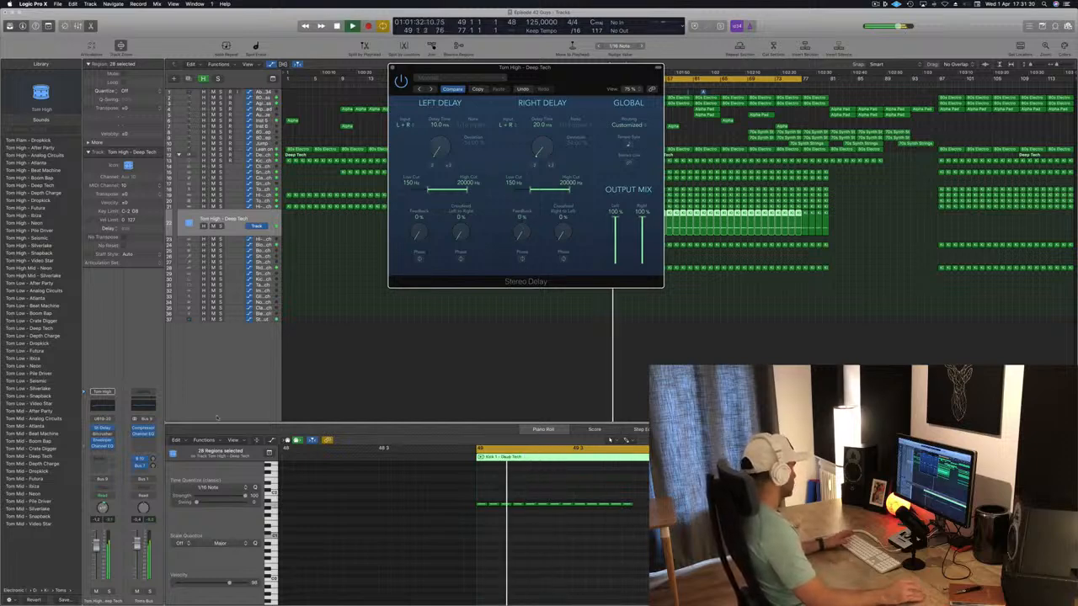
Lower the volume of the Tom High track and replay the cycled section.
key("space")
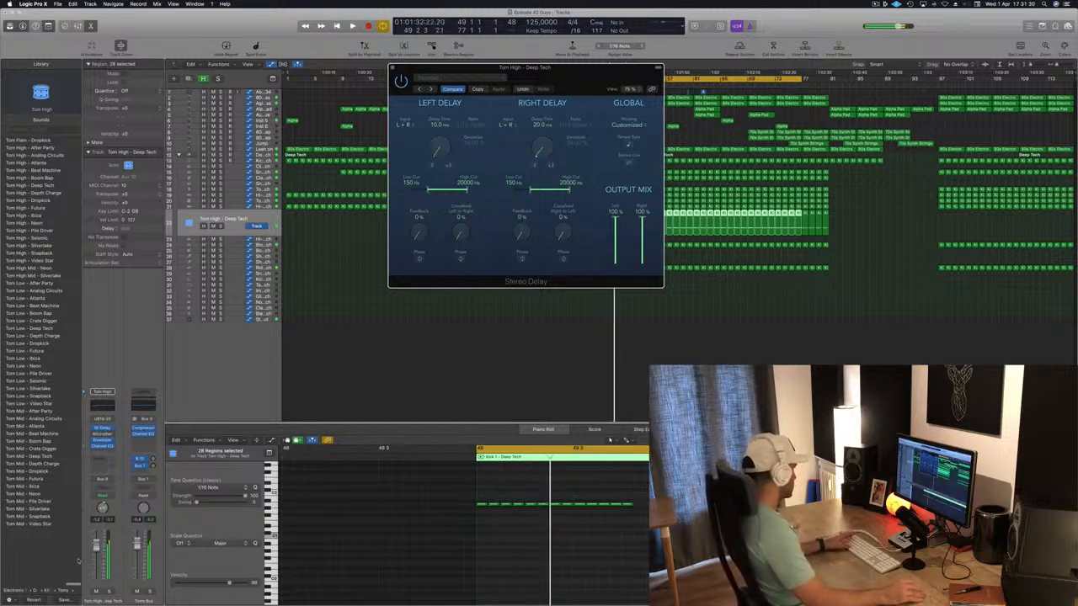
left_click_drag(96, 548, 95, 569)
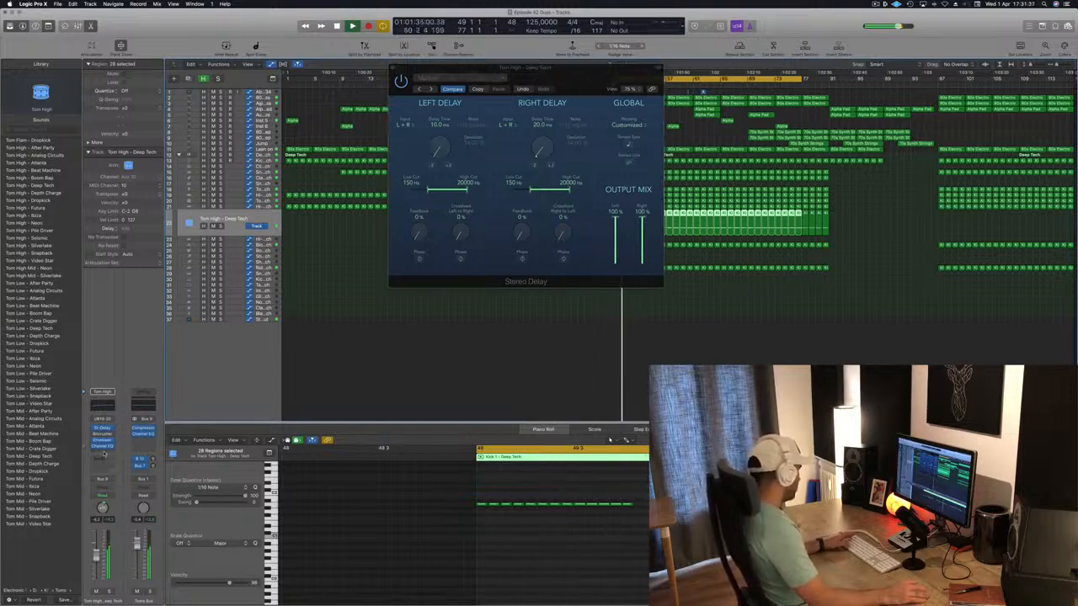
Insert a stereo Compressor after the Channel EQ on the Tom High track and move its window clear of the delay.
left_click(102, 454)
mouse_move(110, 481)
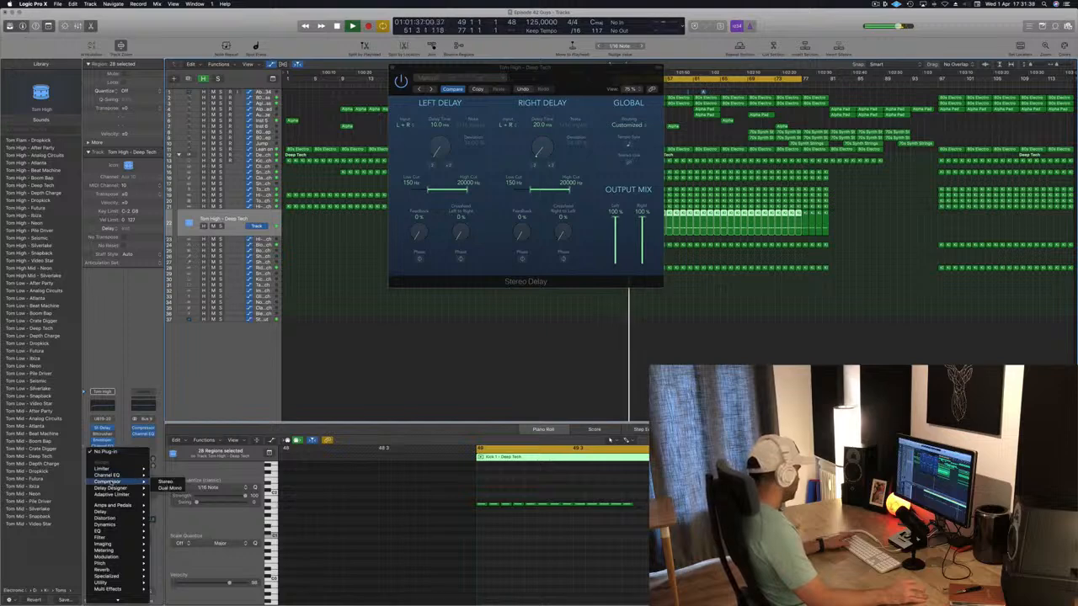
left_click(166, 481)
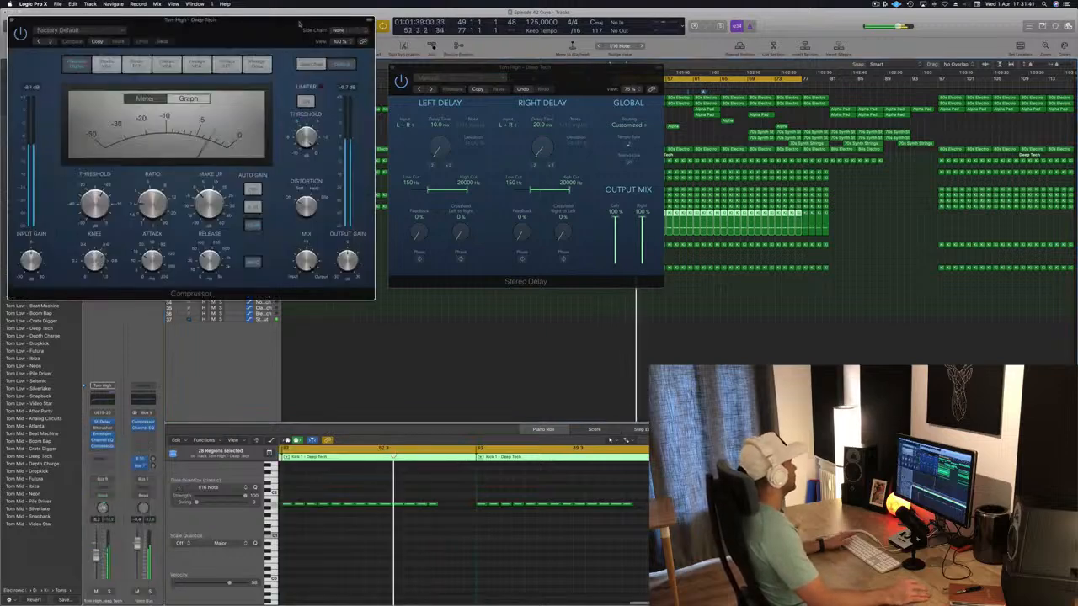
left_click_drag(329, 37, 878, 117)
Side-chain the Tom High Compressor to the kick bus (Bus 8), turn Auto Gain off, and set the threshold to -20 dB.
left_click(882, 113)
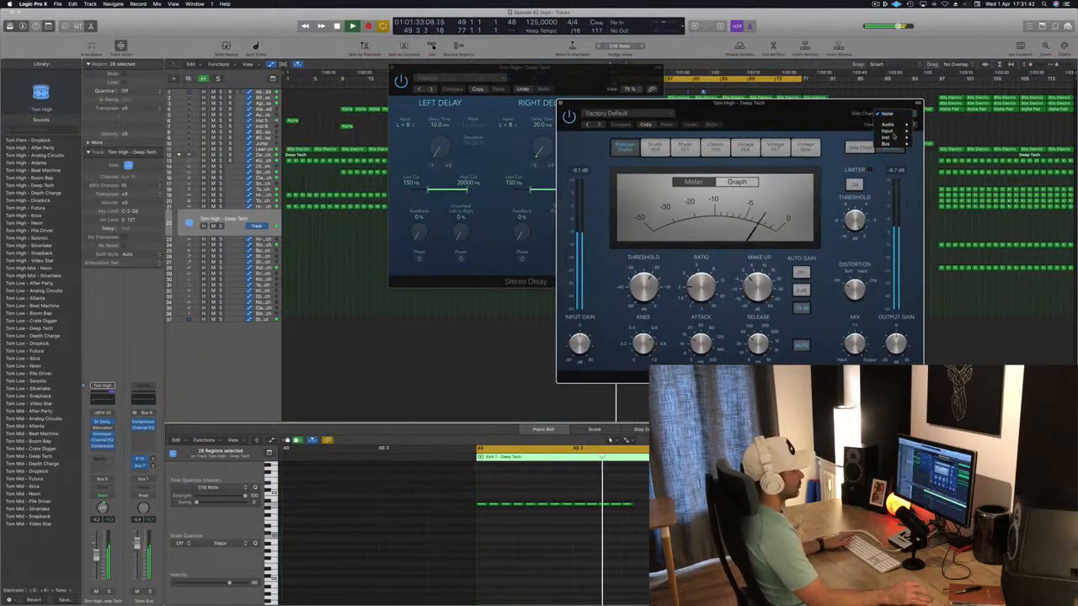
mouse_move(894, 144)
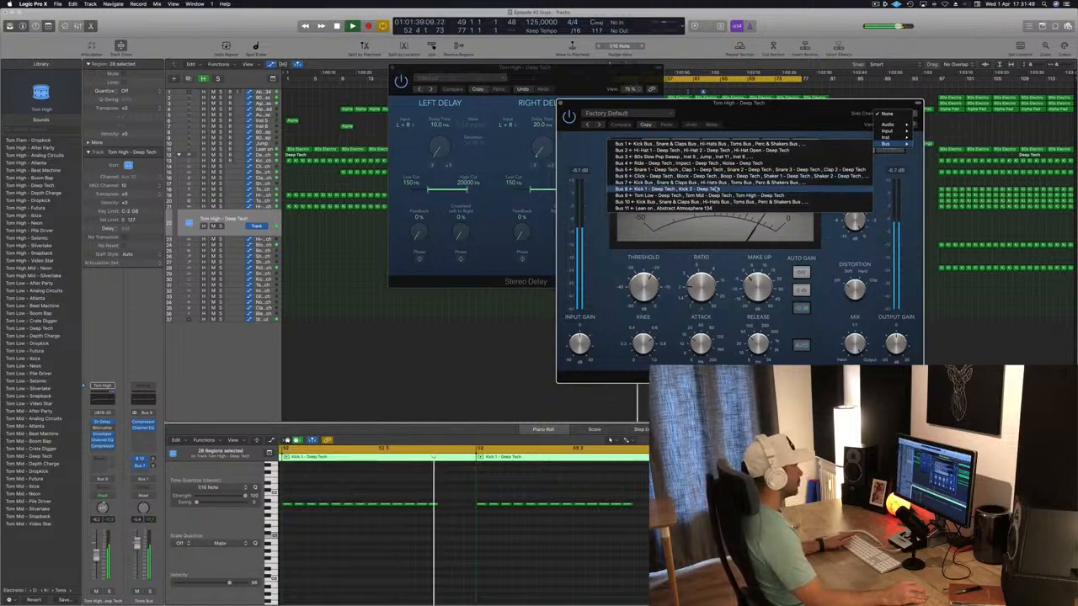
left_click(741, 176)
left_click_drag(740, 102, 677, 106)
left_click(737, 276)
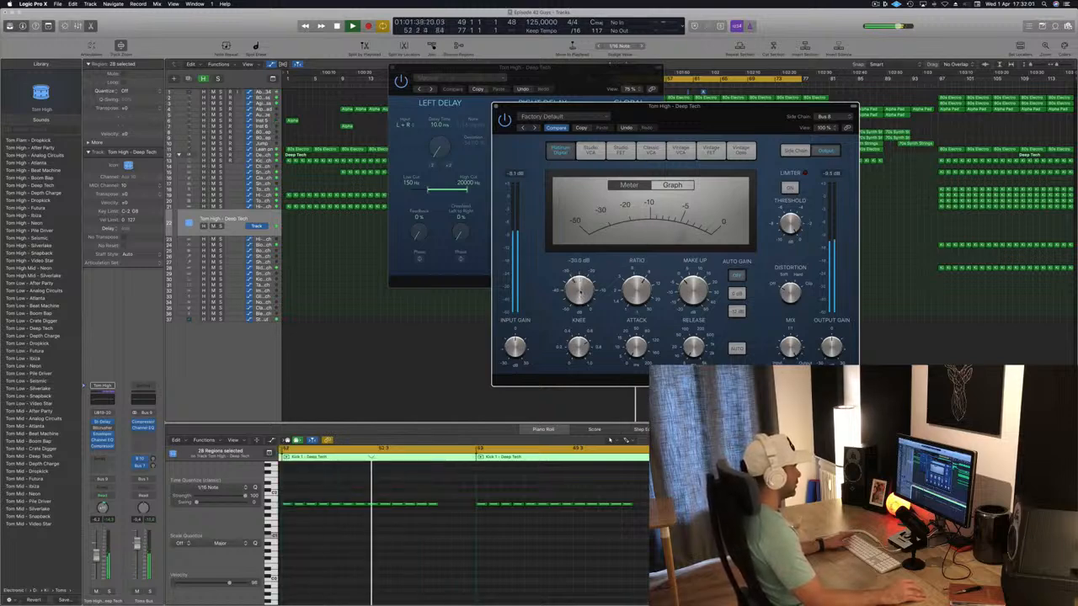
Raise the Tom High track volume slightly and close the Compressor and Stereo Delay windows.
left_click_drag(599, 107, 655, 43)
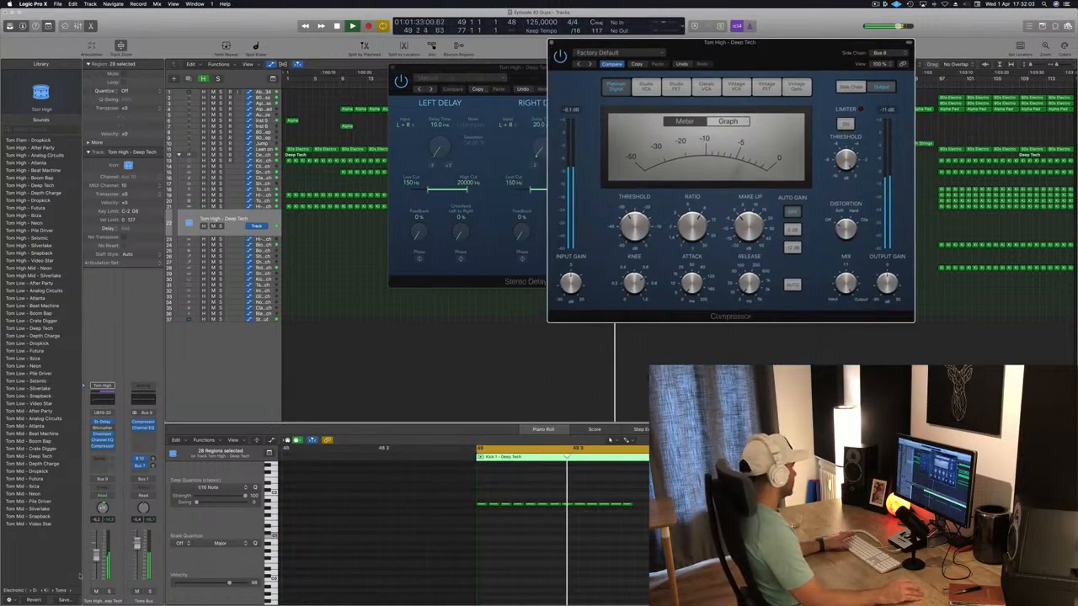
left_click_drag(96, 556, 96, 553)
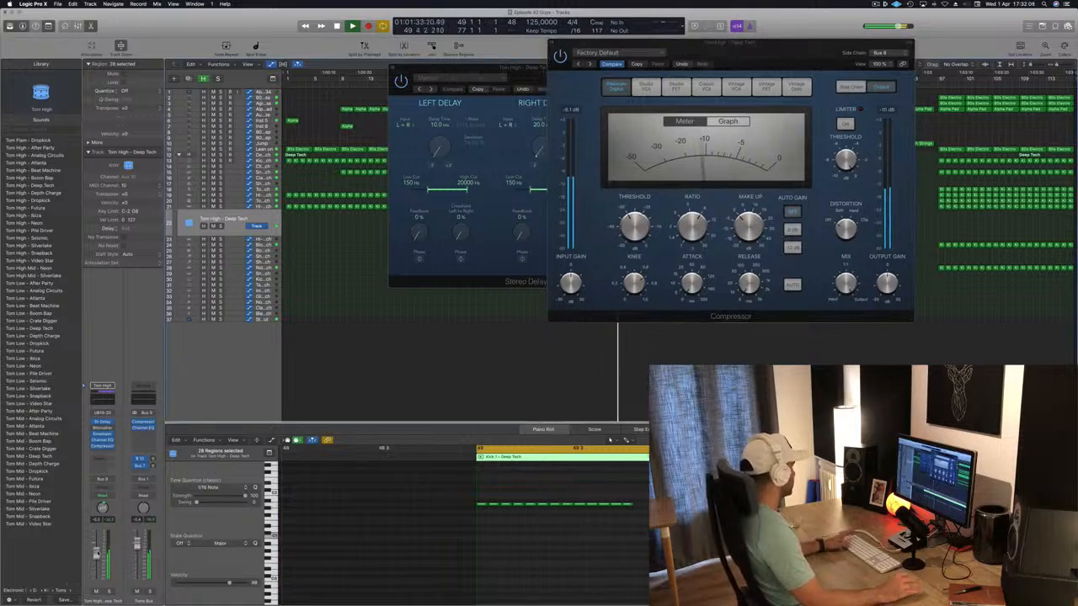
left_click_drag(655, 42, 700, 88)
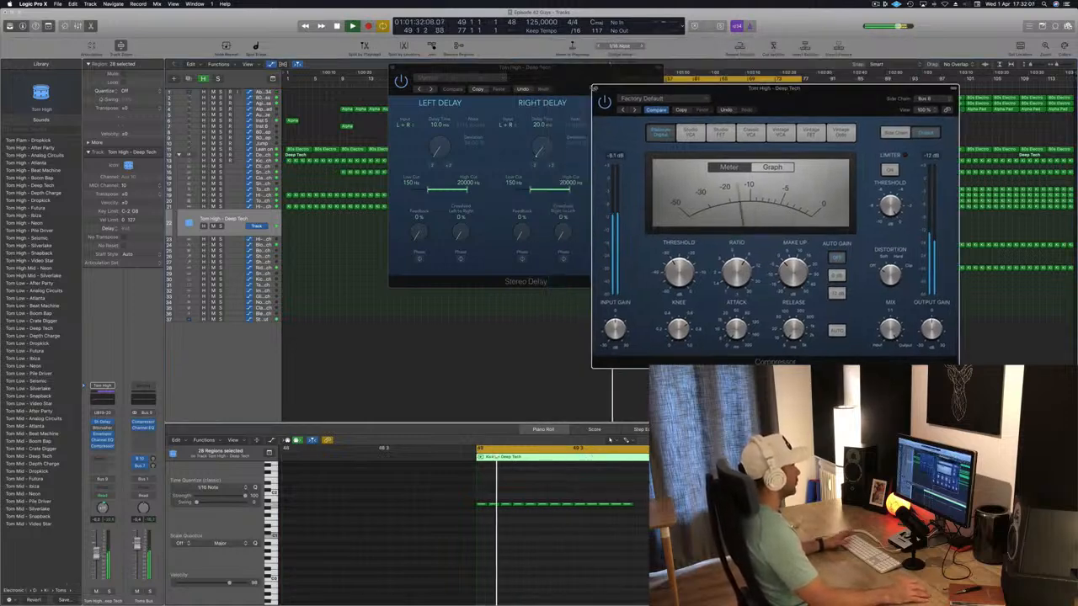
left_click(594, 88)
left_click_drag(542, 77, 610, 163)
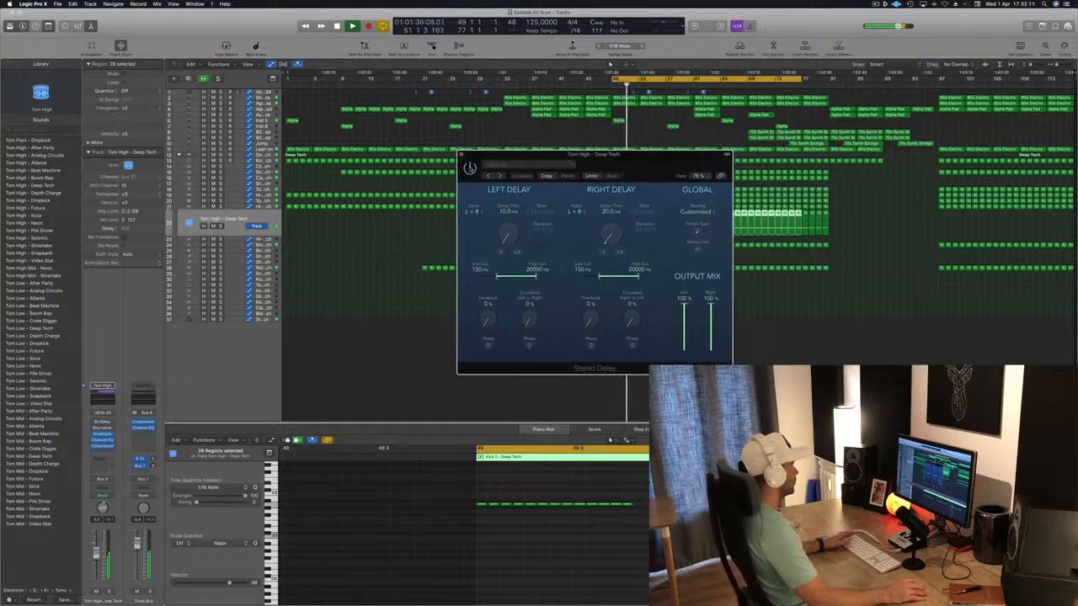
left_click(461, 157)
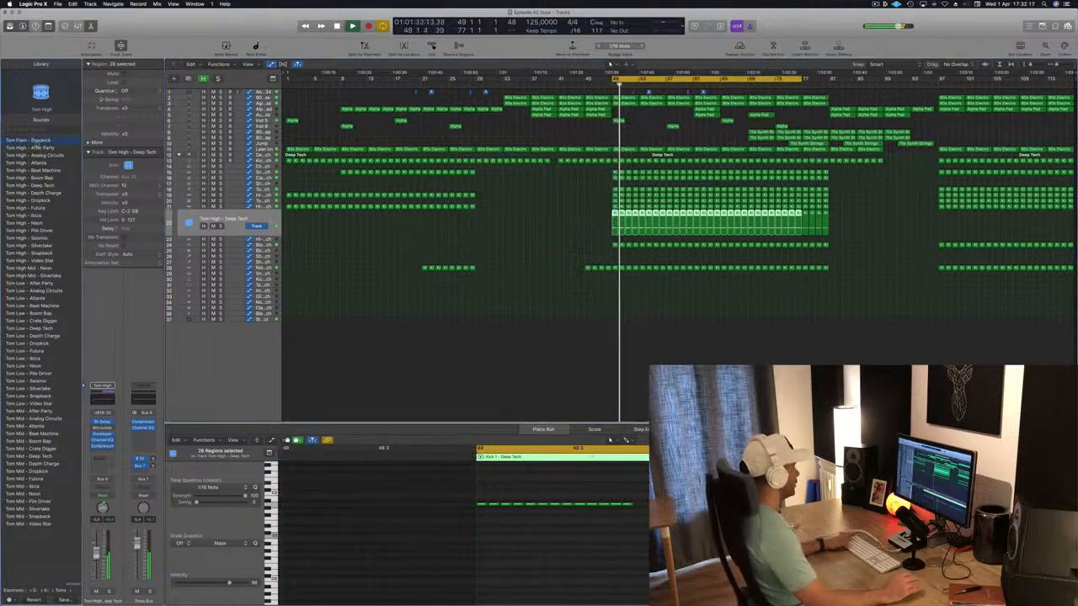
Audition other tom sounds on the Tom High track, including Tom High - After Party and Tom Low - Beat Machine.
left_click(37, 148)
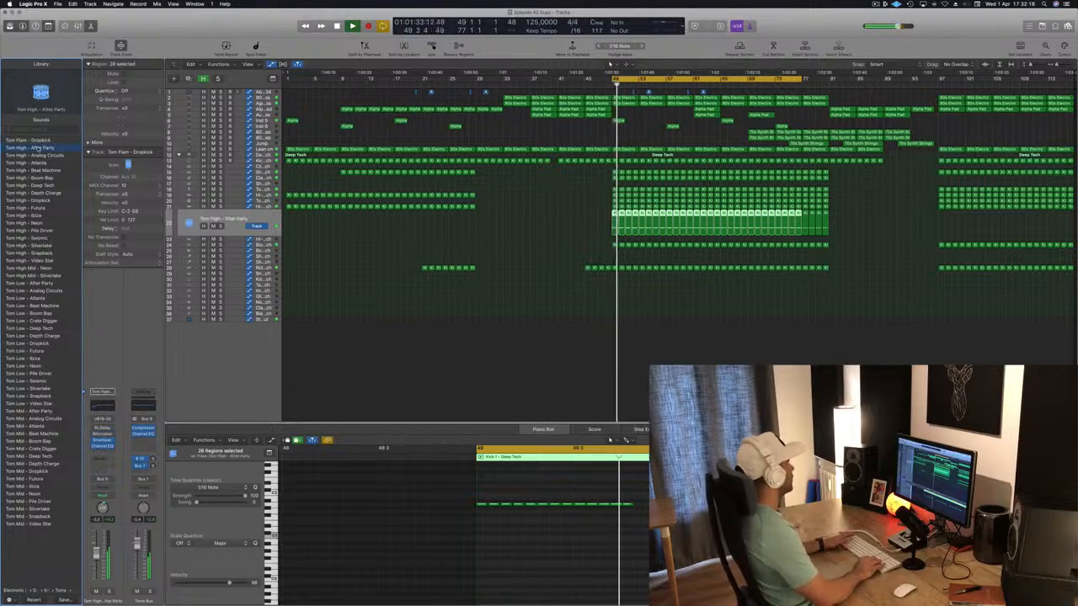
left_click(31, 284)
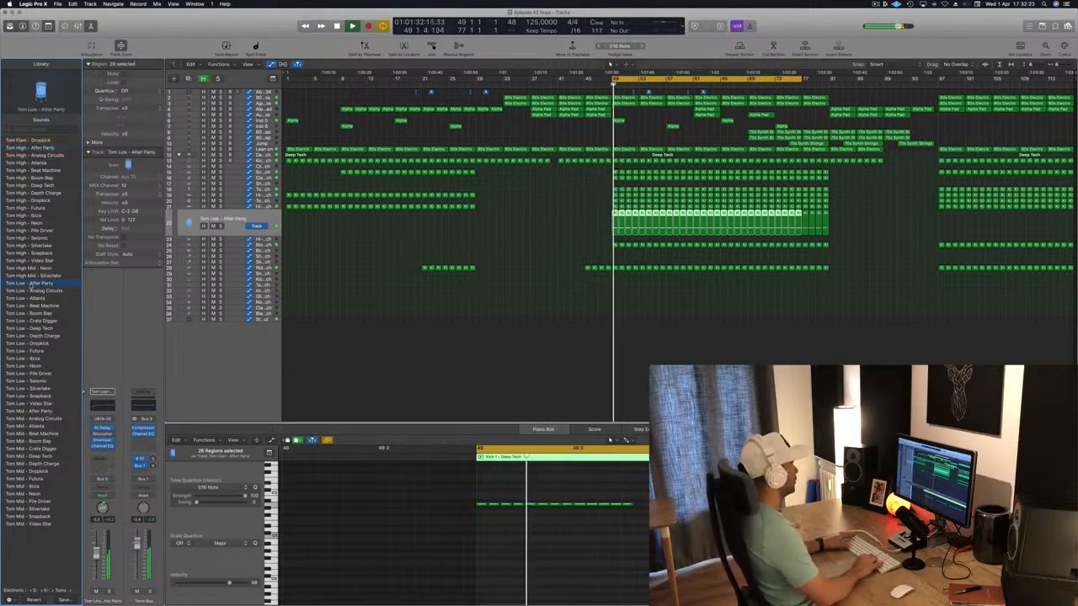
left_click(31, 290)
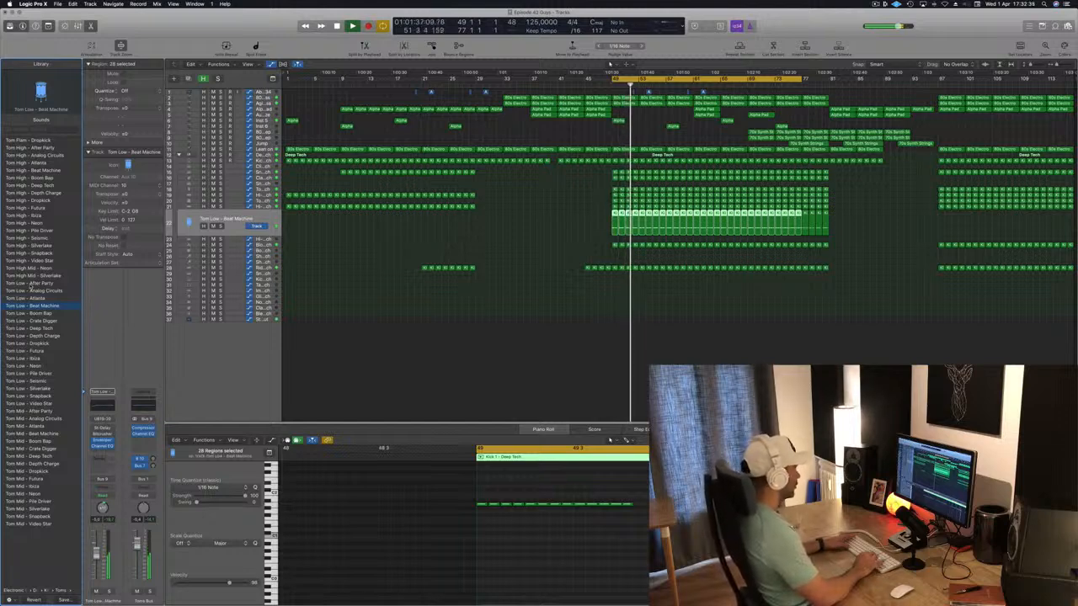
Replay the section from bar 49 with the Tom Low - Beat Machine sound and check a note in its pattern.
key("space")
key("space")
key("space")
key("space")
key("space")
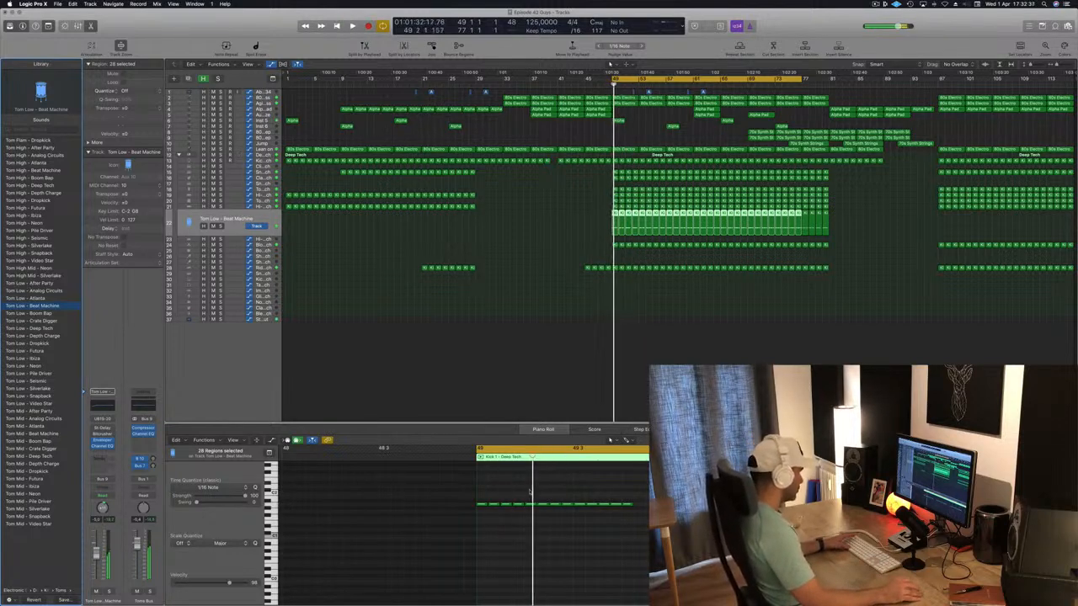
left_click(531, 504)
key("space")
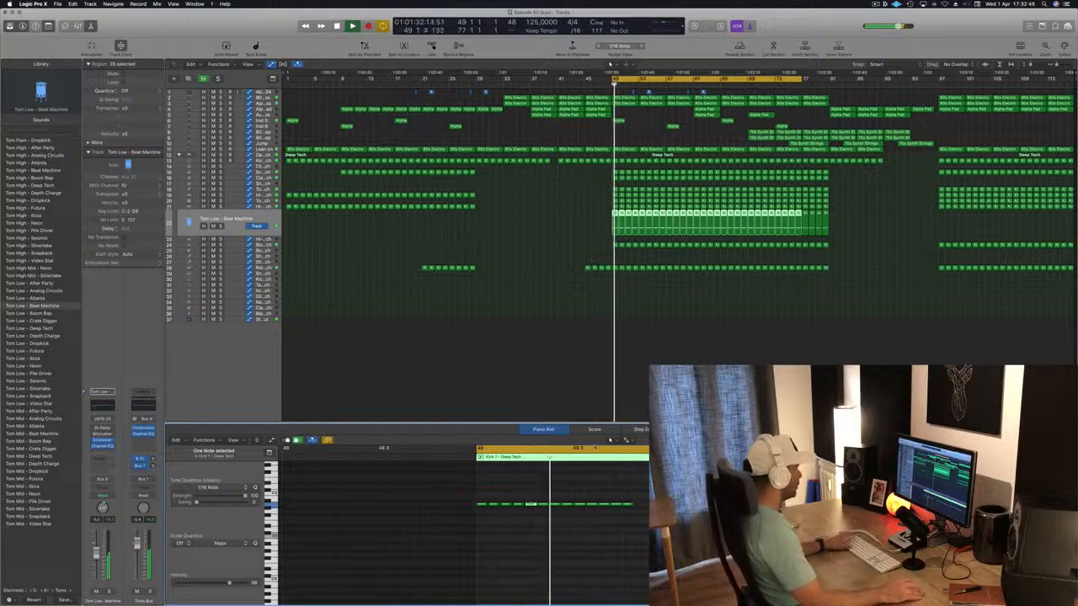
Audition the tom sounds from Tom Low - Boom Bap through Tom Mid - After Party against the playing section.
left_click(32, 314)
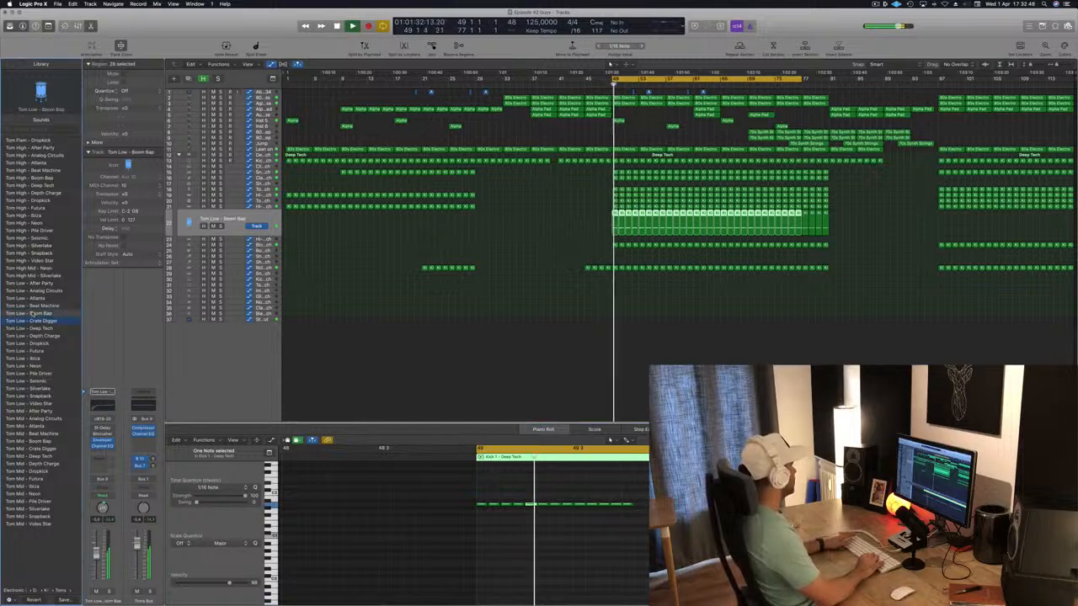
key("Down")
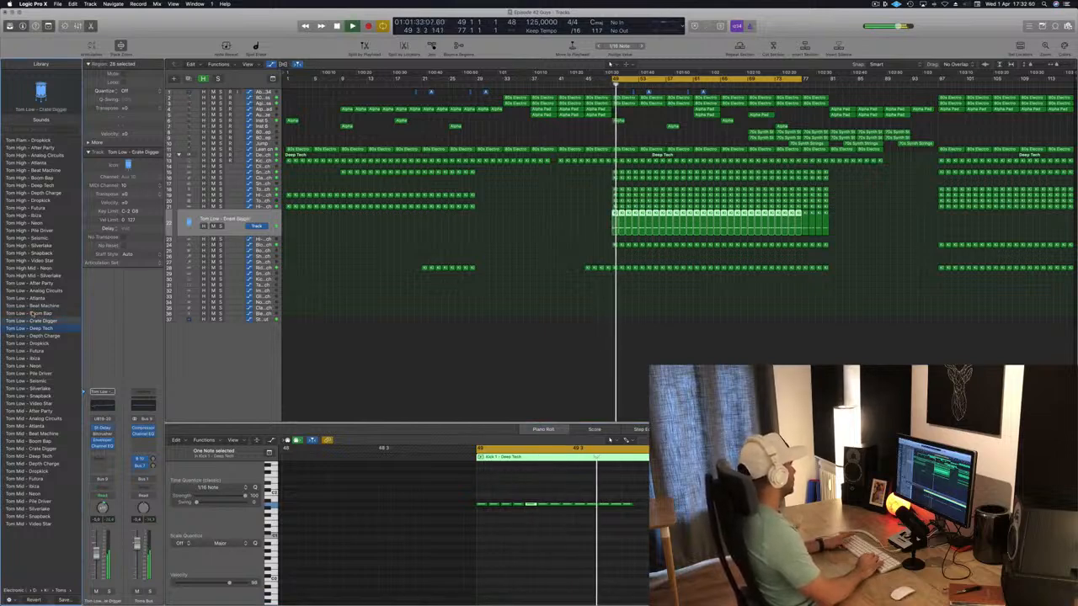
key("Down")
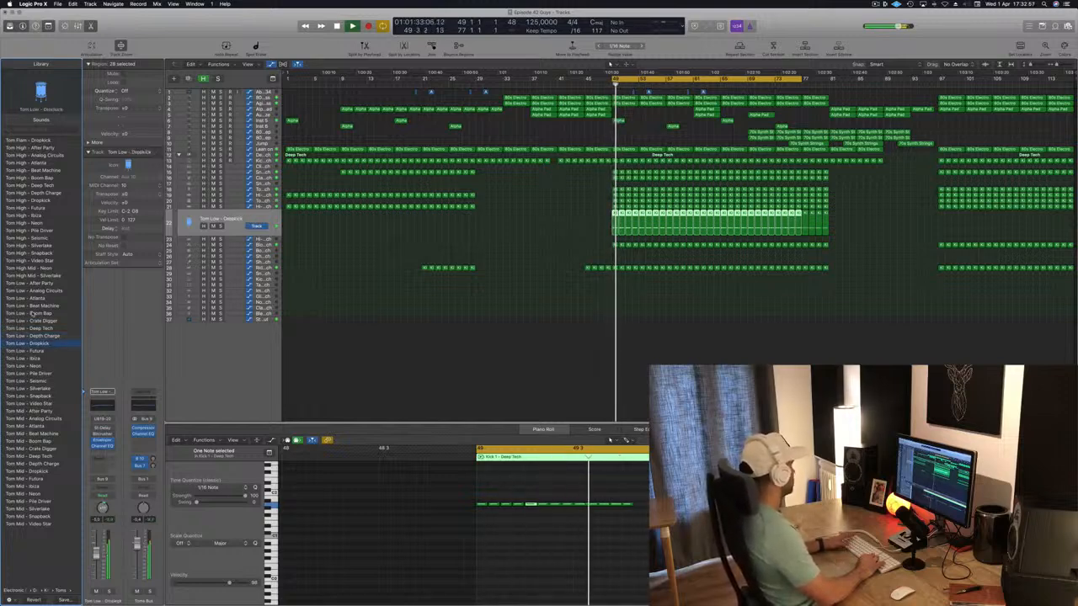
key("Down")
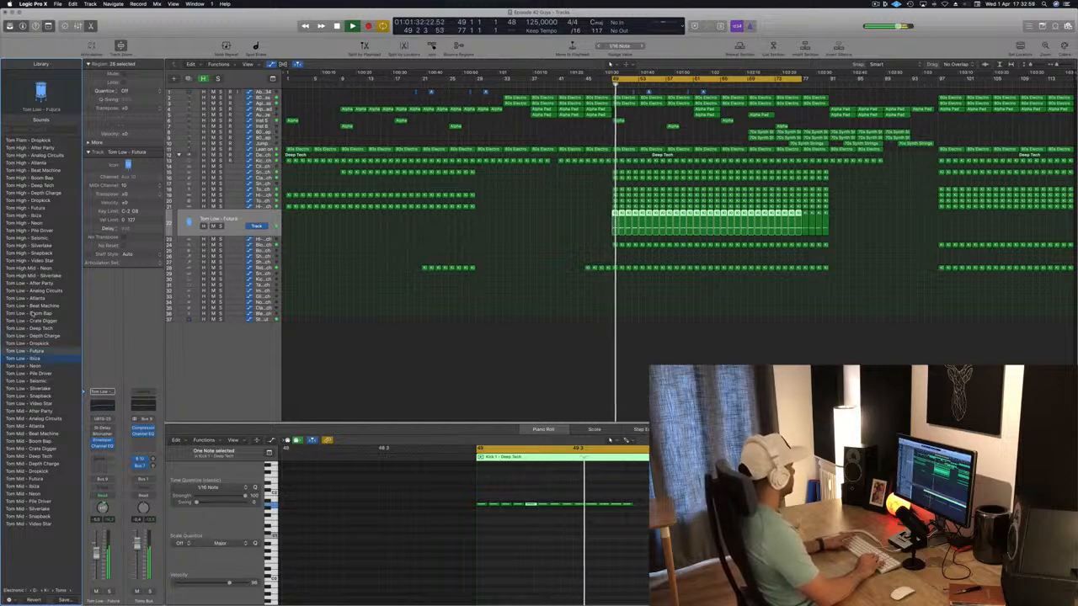
key("Down")
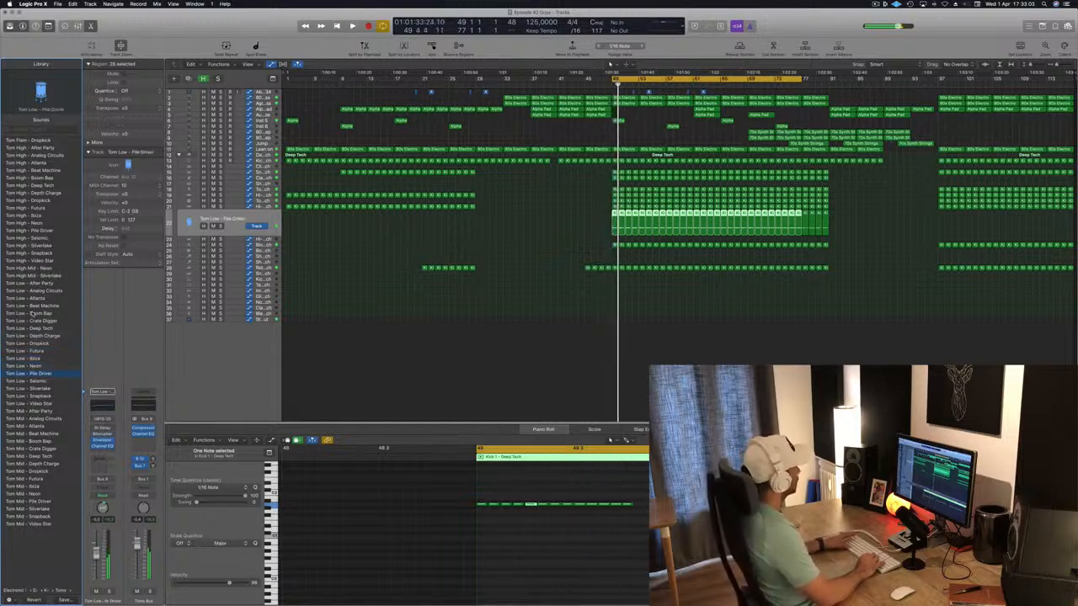
key("Down")
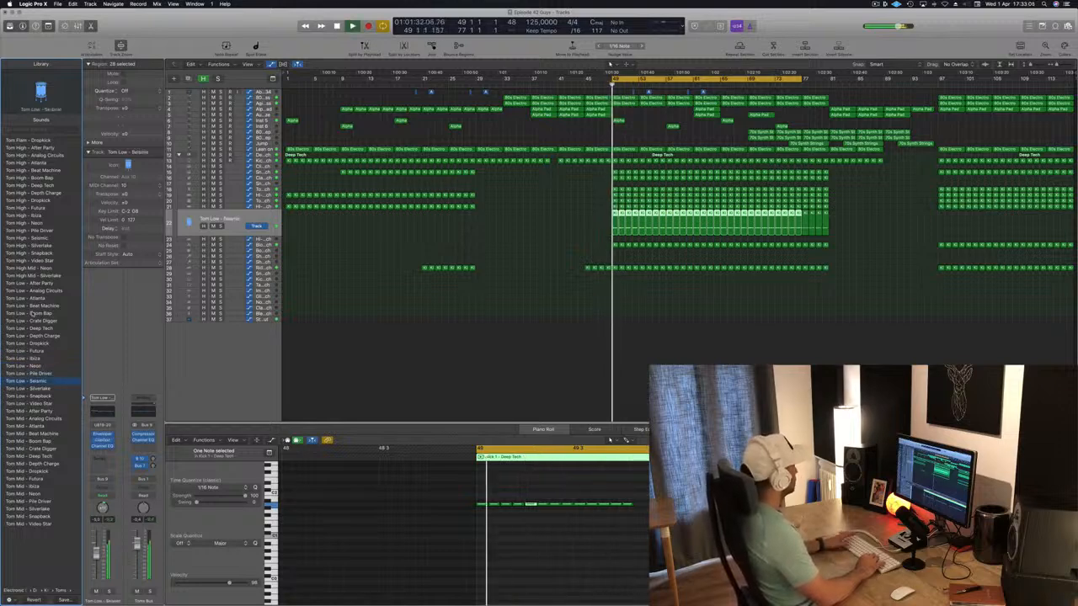
key("Down")
key("Down")
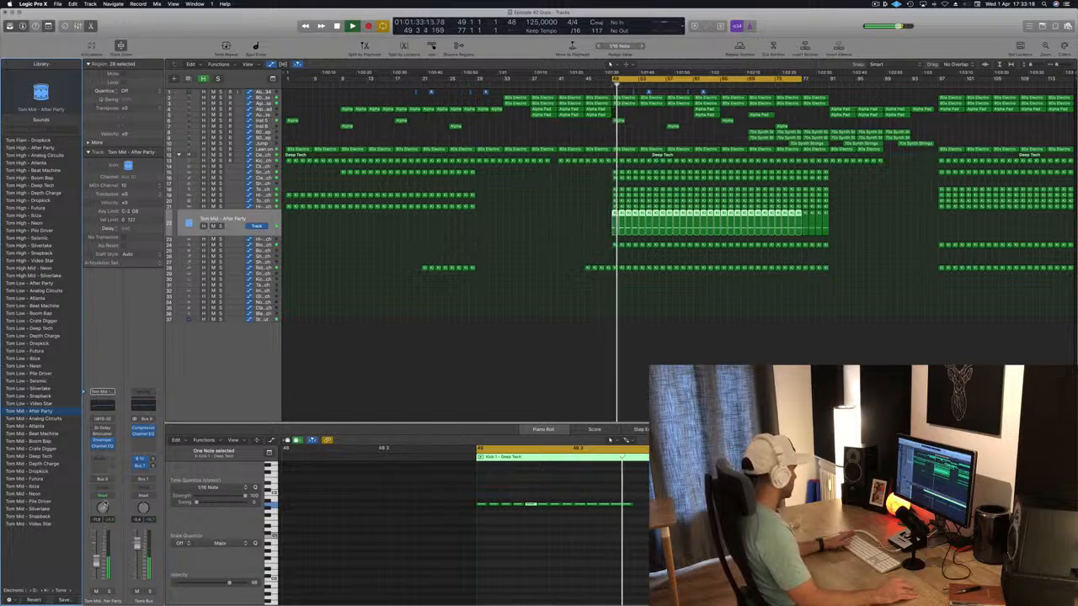
Load the Tom Low - Deep Tech sound on the tom track and select the Deep Tech drum kit track.
left_click(35, 418)
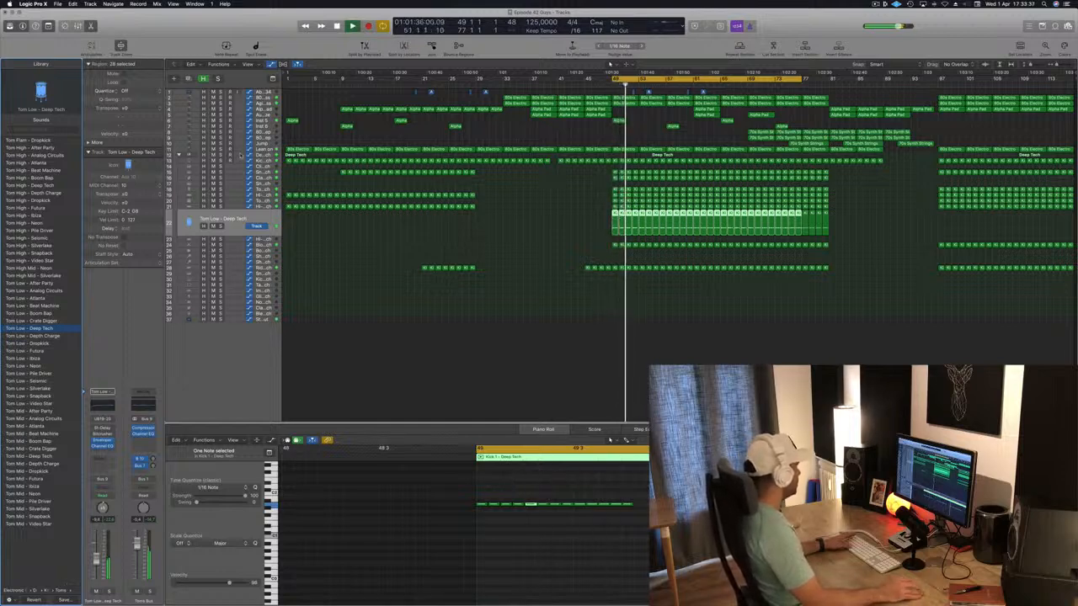
left_click(240, 157)
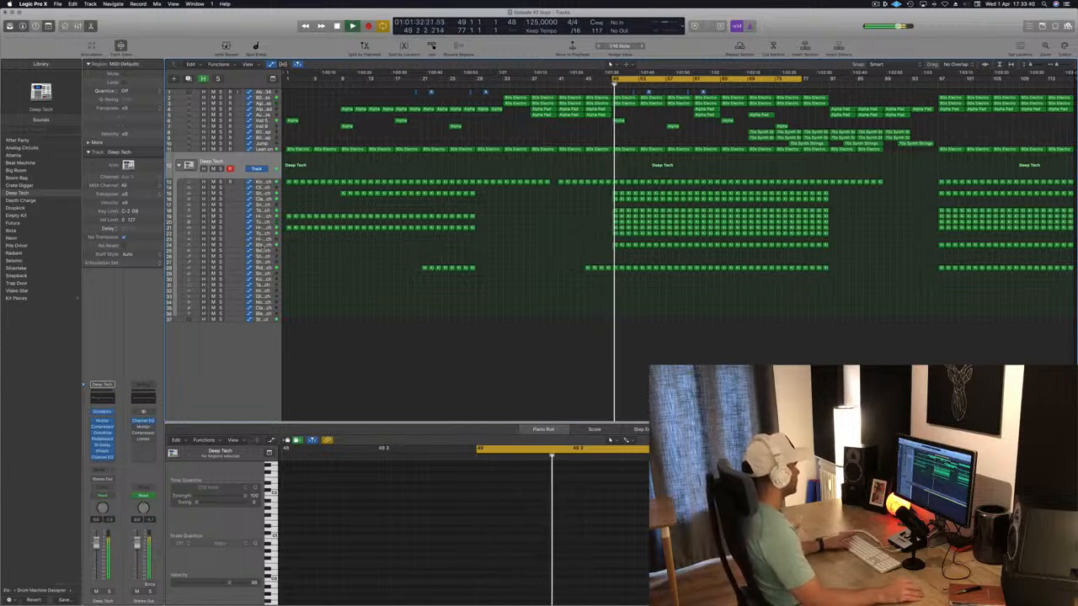
Boost the Tom Low - Deep Tech track in Channel EQ with a +6.0 dB low shelf at 140 Hz and +2.0 dB at 184 Hz.
left_click(190, 234)
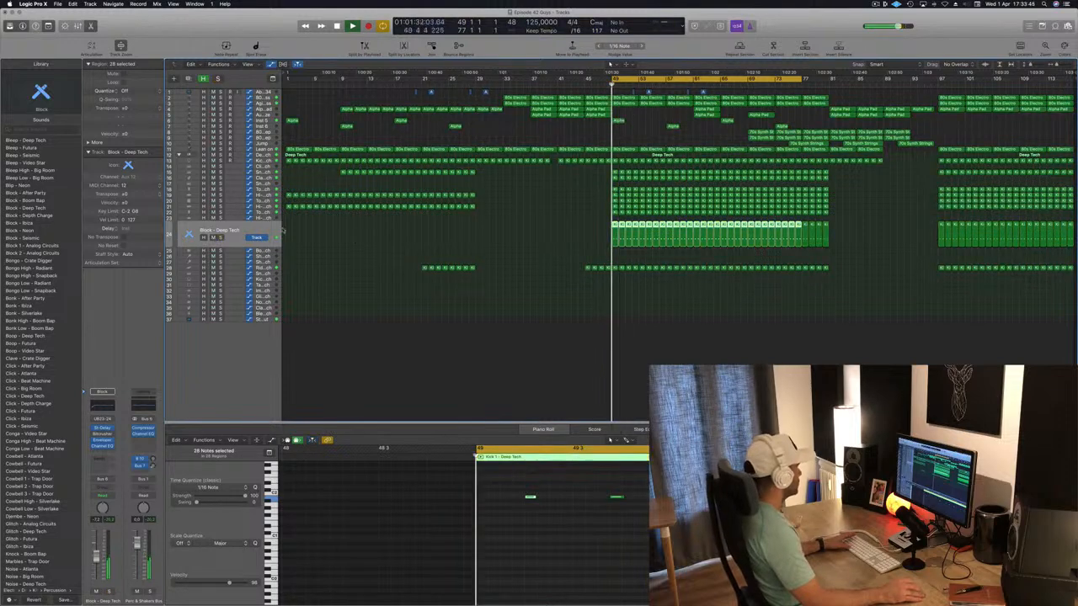
left_click(217, 224)
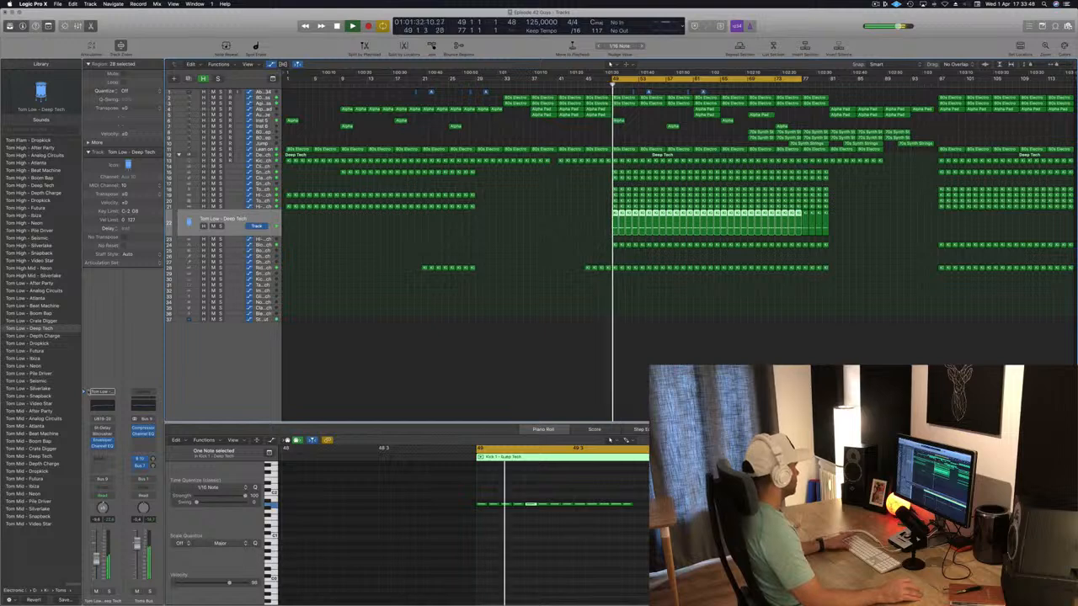
left_click(100, 404)
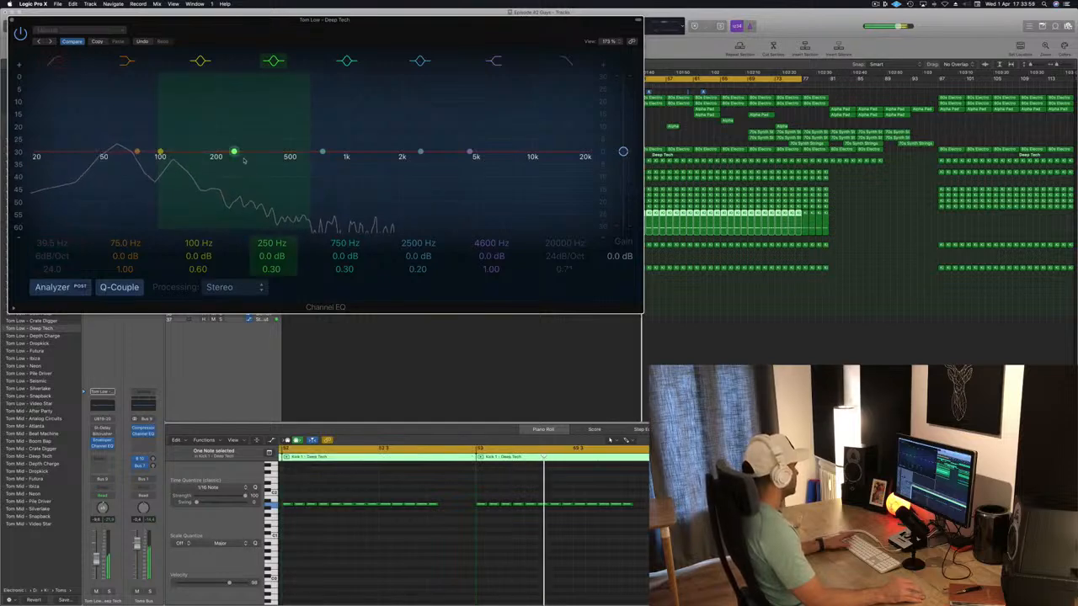
left_click_drag(234, 154, 209, 148)
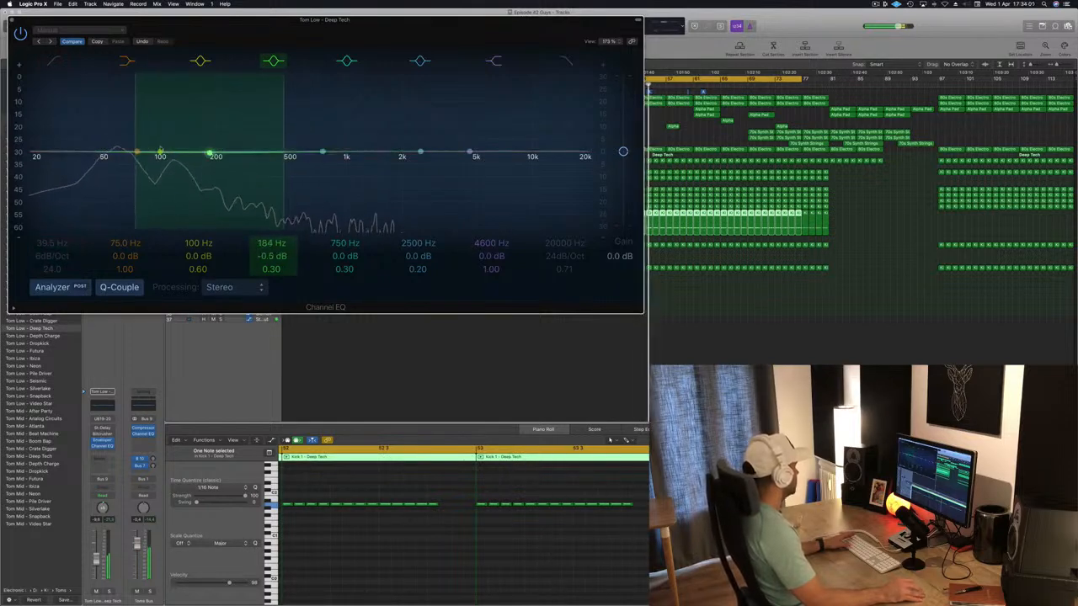
left_click(137, 152)
left_click_drag(136, 152, 190, 146)
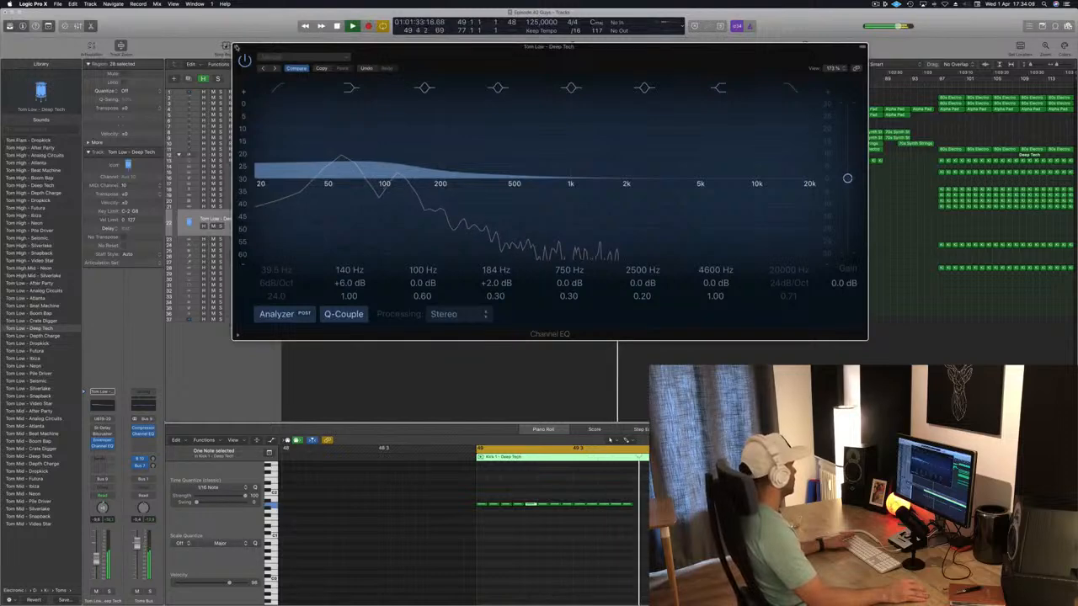
left_click(237, 47)
Replay the section from bar 49, lower the Tom Low - Deep Tech track's volume and listen to the toms in the mix.
key("Return")
key("Return")
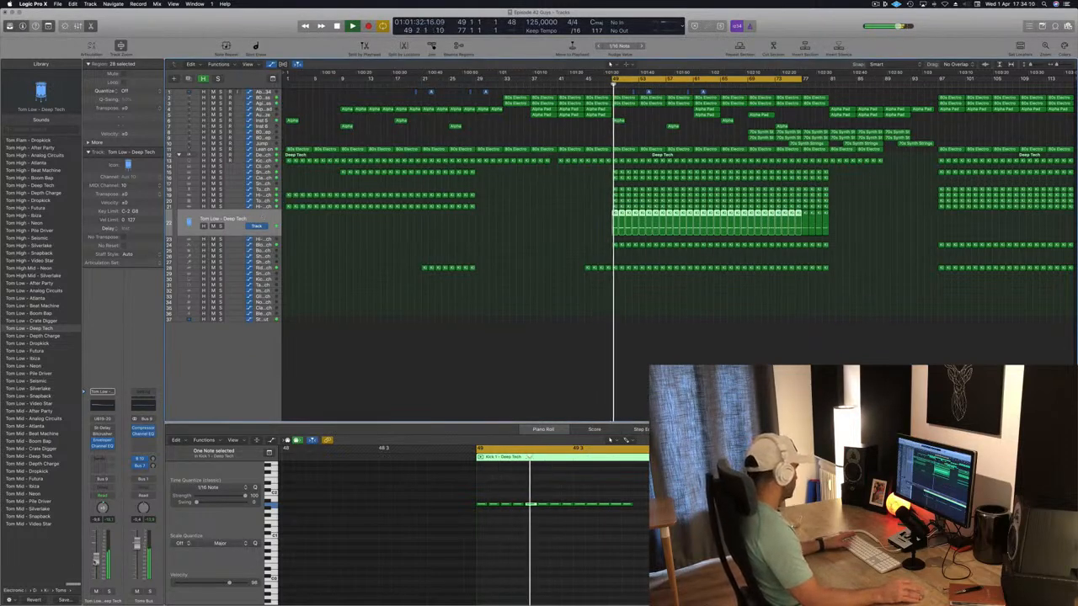
left_click_drag(96, 561, 96, 568)
key("Return")
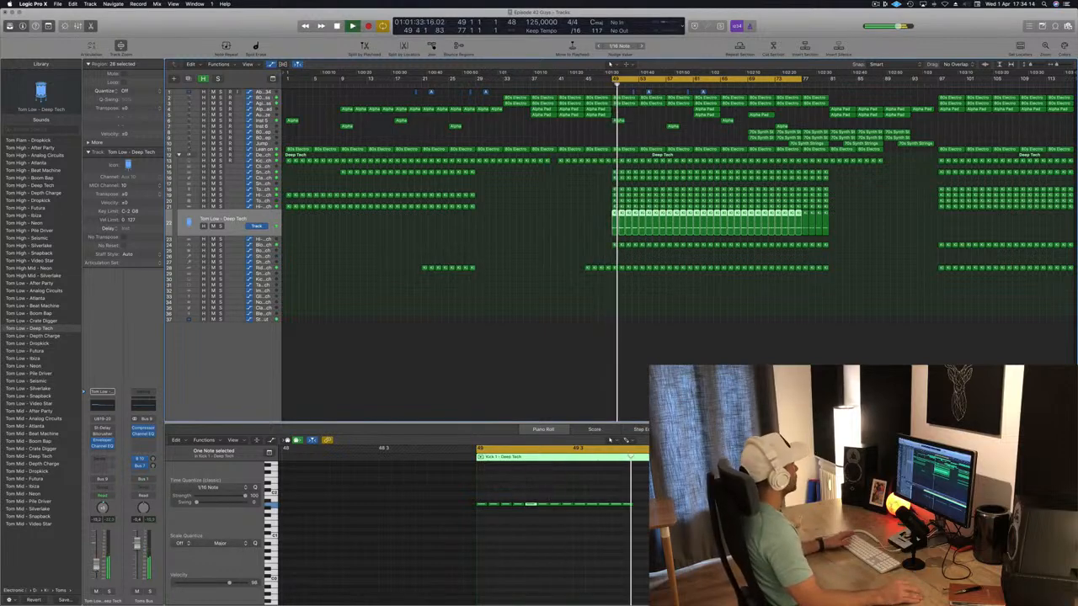
left_click(562, 262)
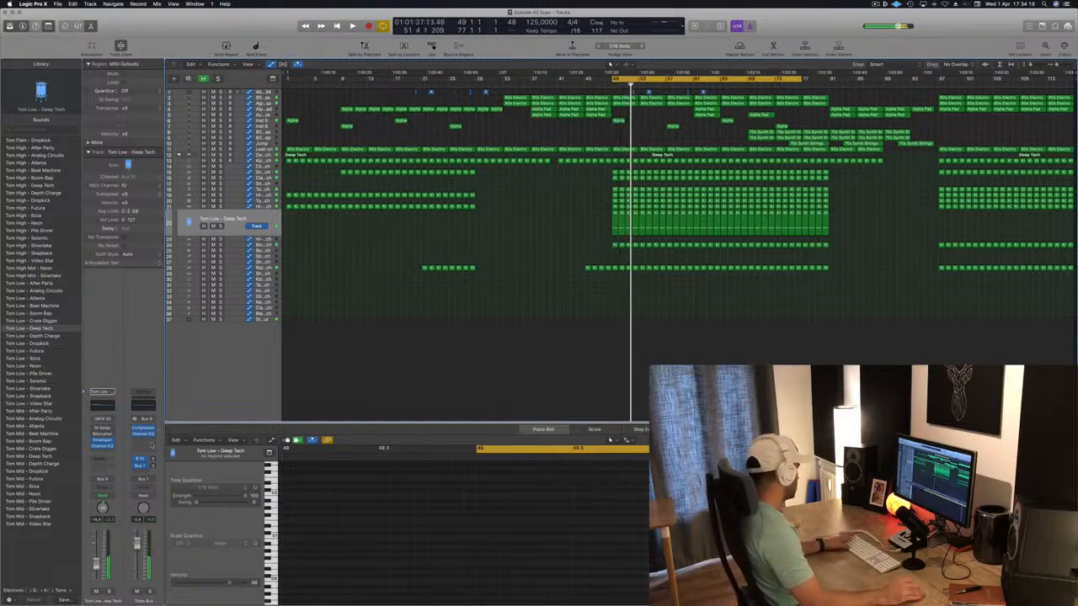
key("space")
key("space")
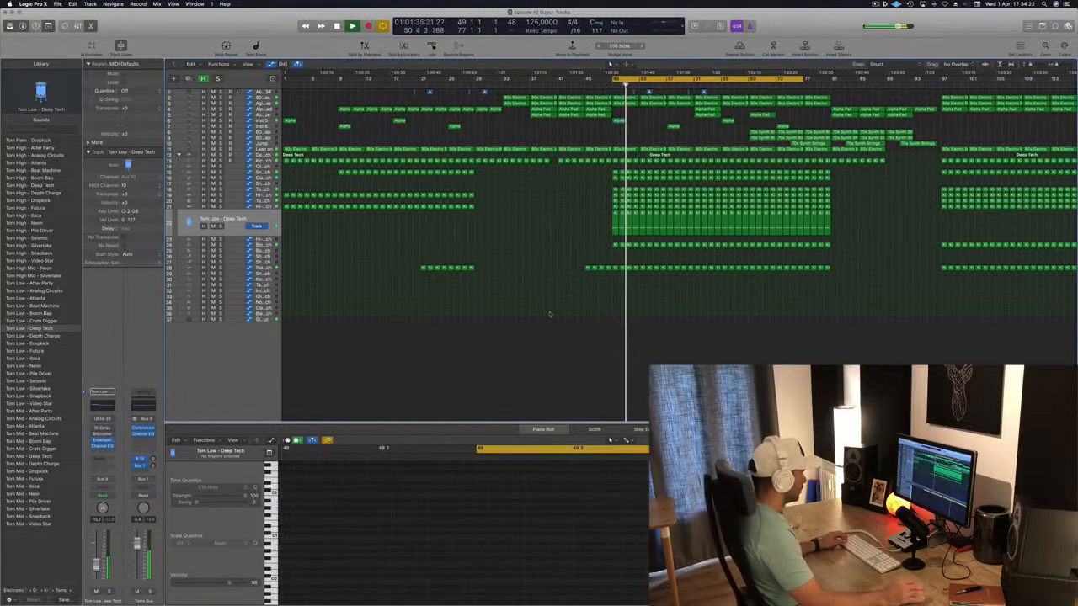
key("space")
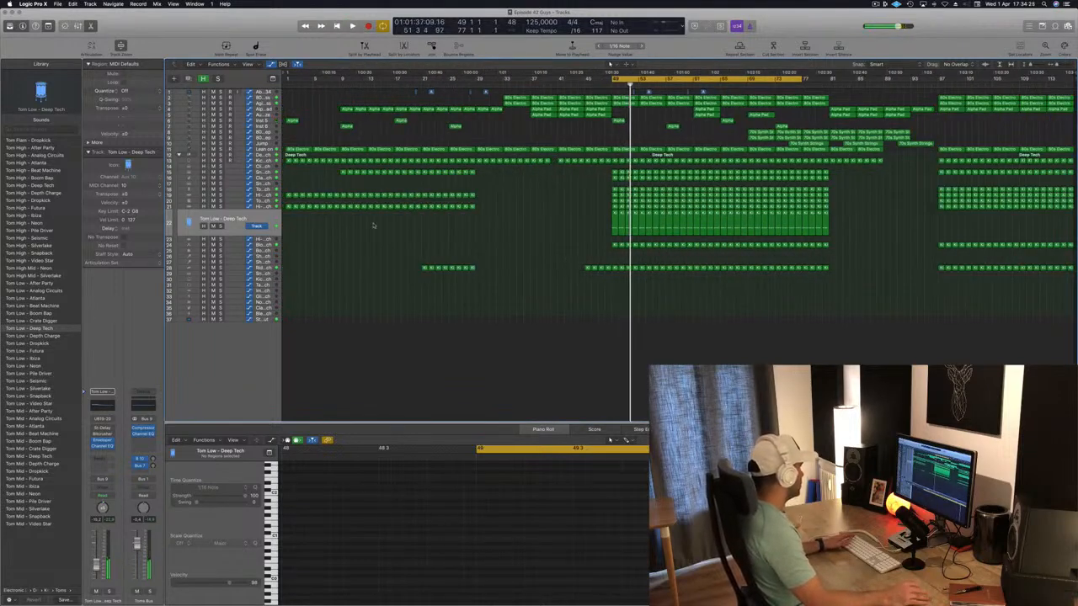
Copy the block region at bar 49 to the Shaker 1 - Deep Tech track and raise its three notes in pitch.
key("super+BackSpace")
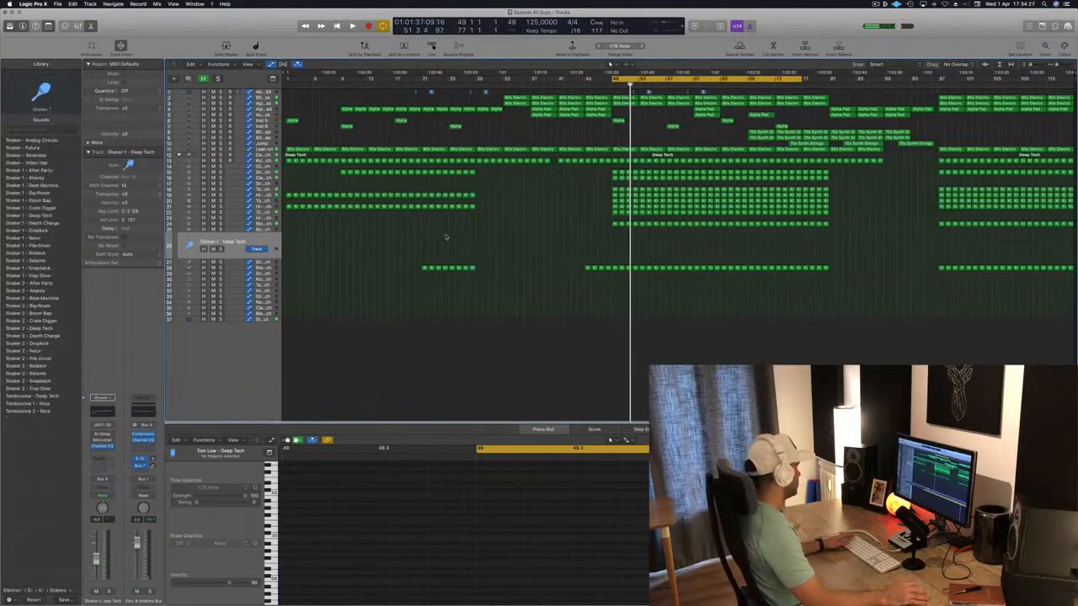
left_click(613, 223)
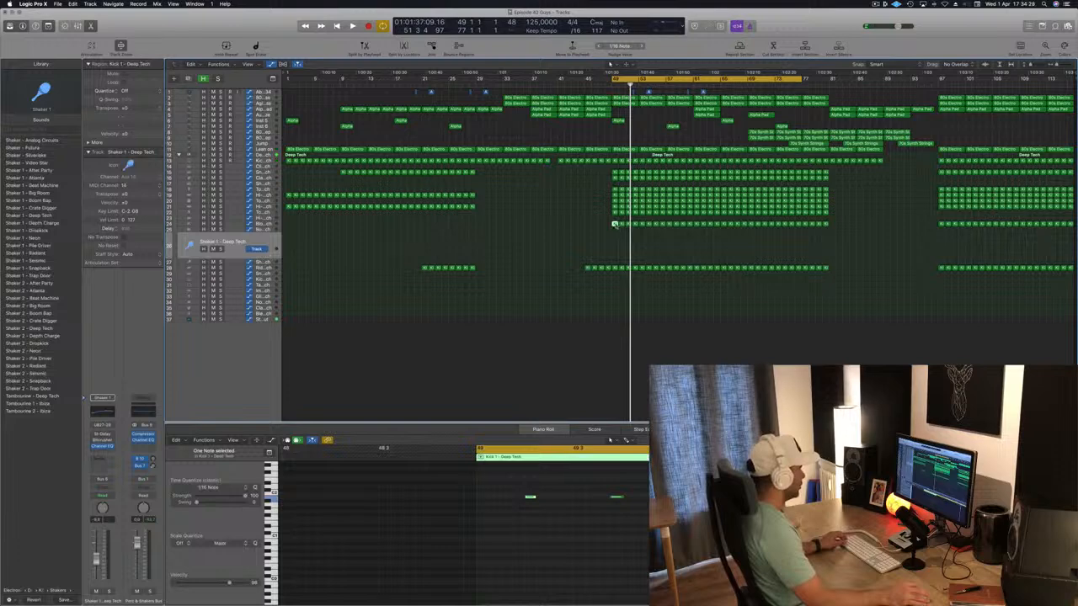
left_click_drag(615, 231, 616, 241)
left_click_drag(526, 510, 674, 485)
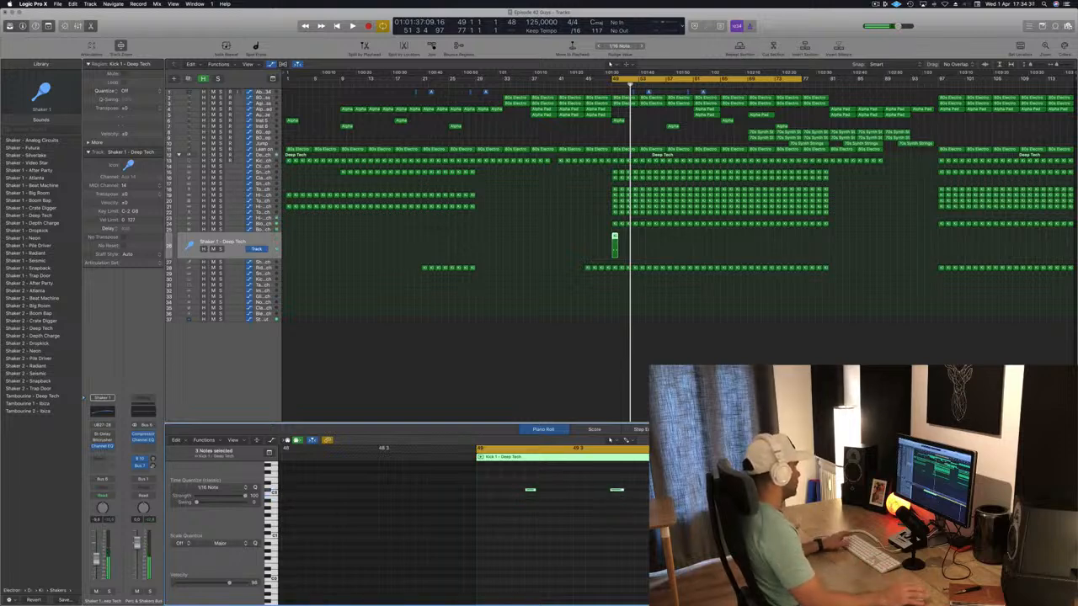
Play the shaker pattern, try shifting its notes earlier in bar 49, and undo the shift.
key("space")
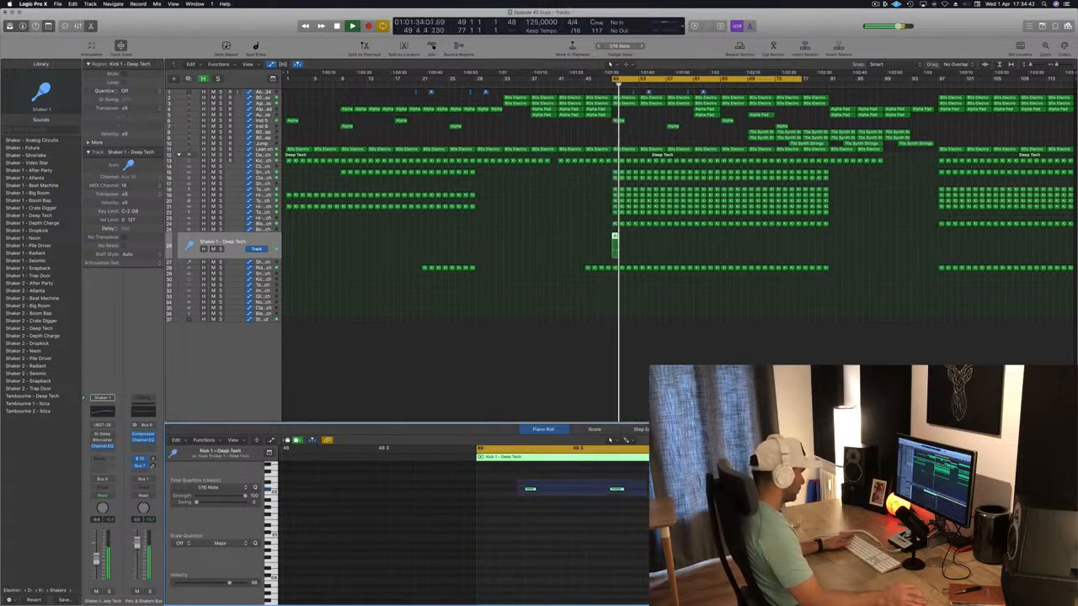
key("space")
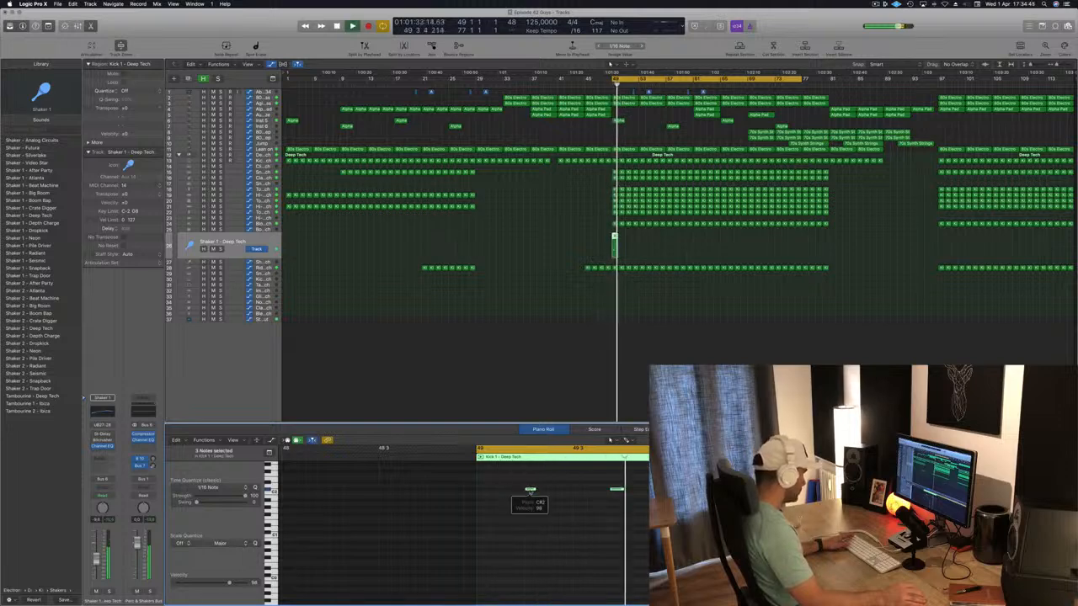
left_click_drag(529, 489, 505, 493)
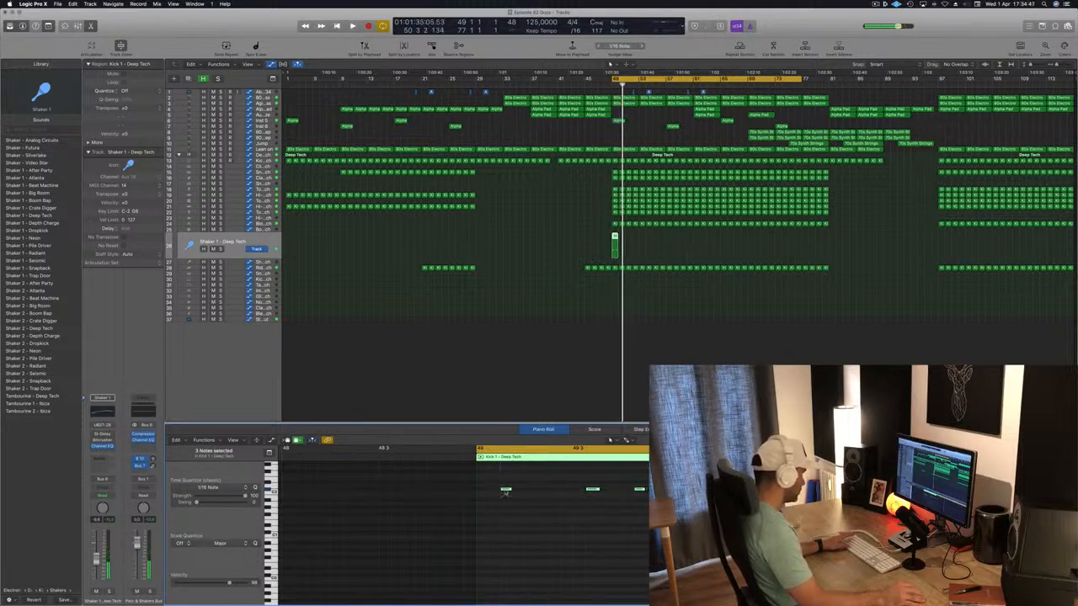
key("space")
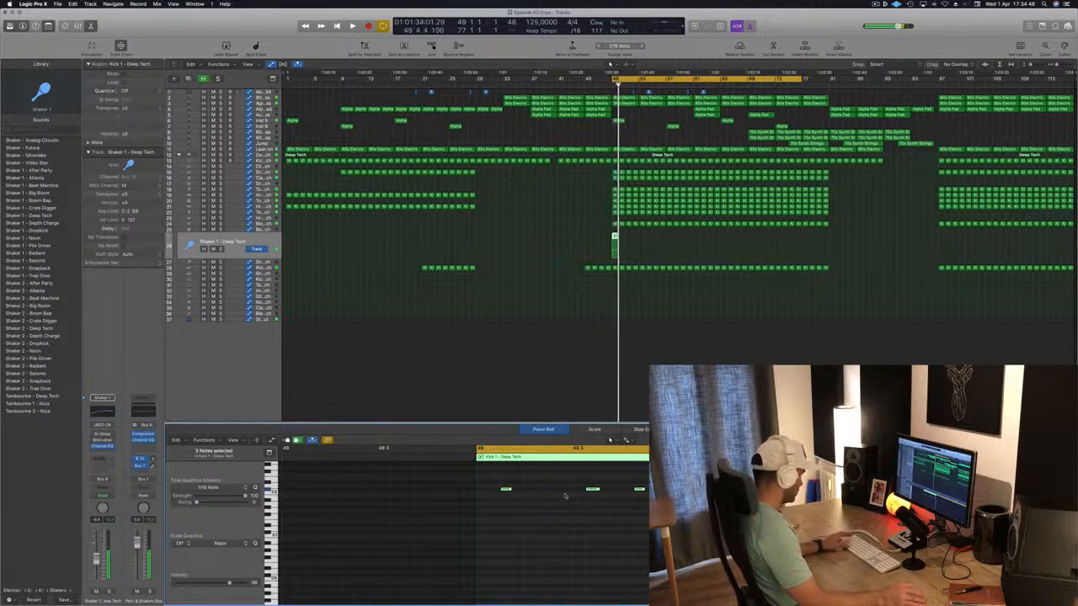
key("space")
key("super+z")
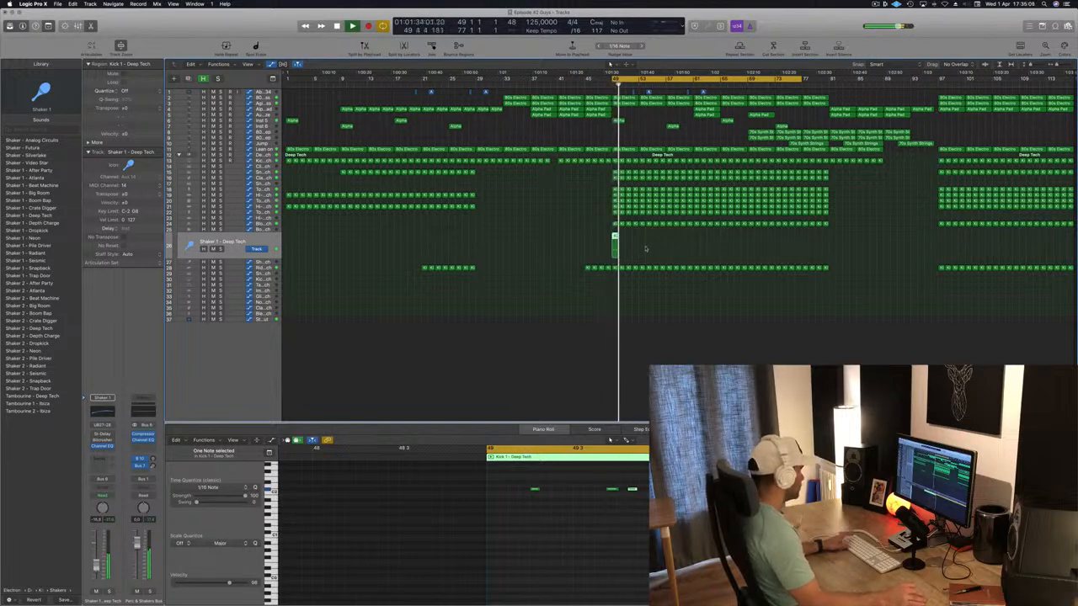
Load the Shaker 2 - Snapback sound on the shaker track and repeat its region from bar 49 up to bar 81.
left_click(32, 388)
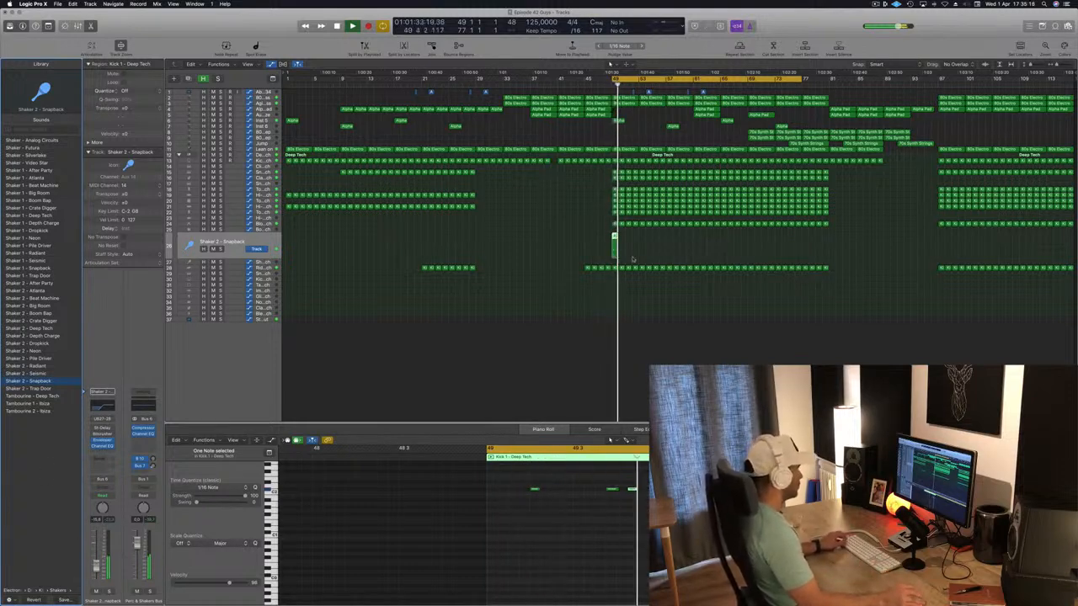
mouse_move(613, 238)
left_mouse_down()
mouse_move(634, 242)
mouse_move(611, 236)
left_mouse_up()
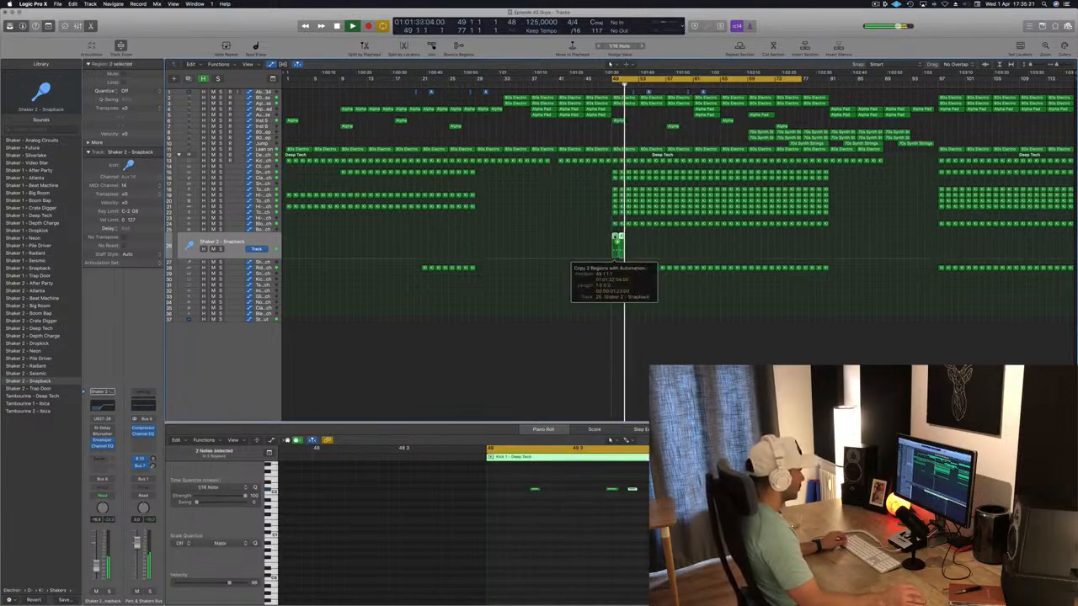
left_click_drag(628, 241, 628, 240)
left_click_drag(646, 243, 723, 240)
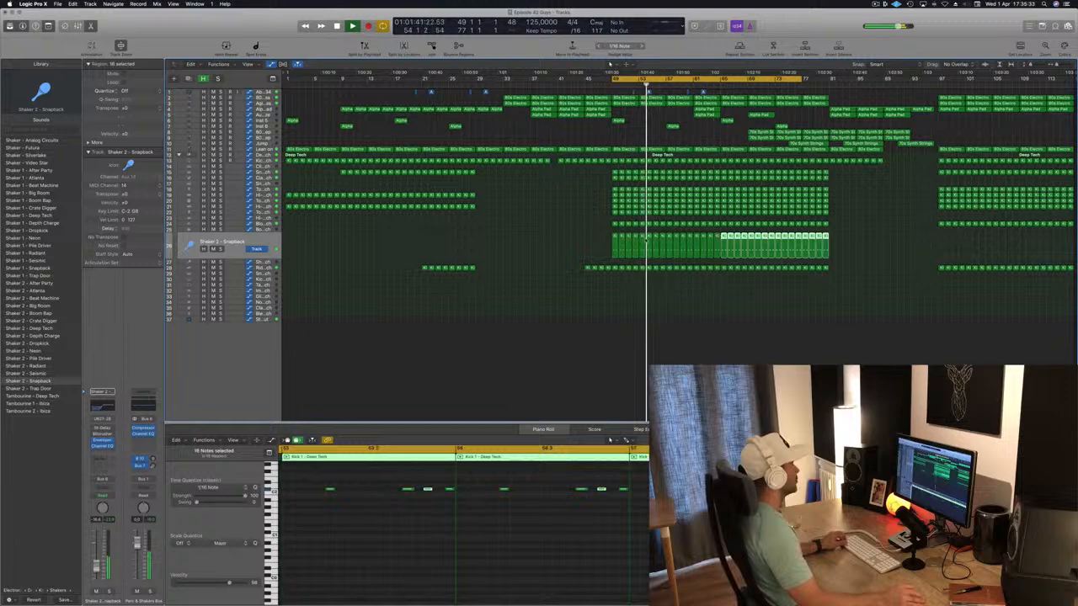
left_click(543, 238)
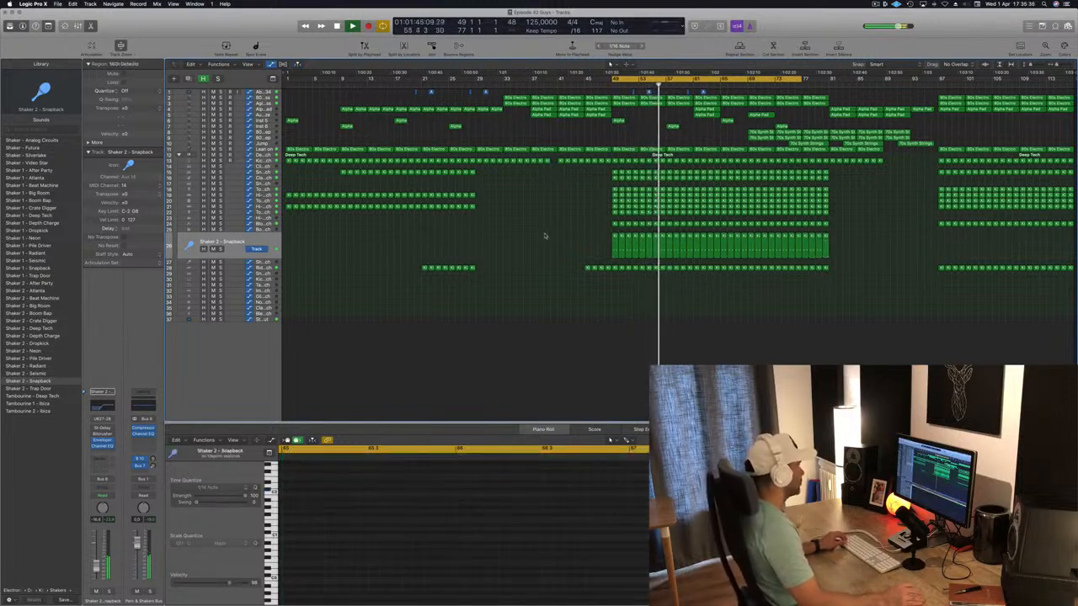
Copy the Snapback shaker region at bar 49 to the Shaker 2 - Deep Tech track and delete its first note.
left_click(265, 261)
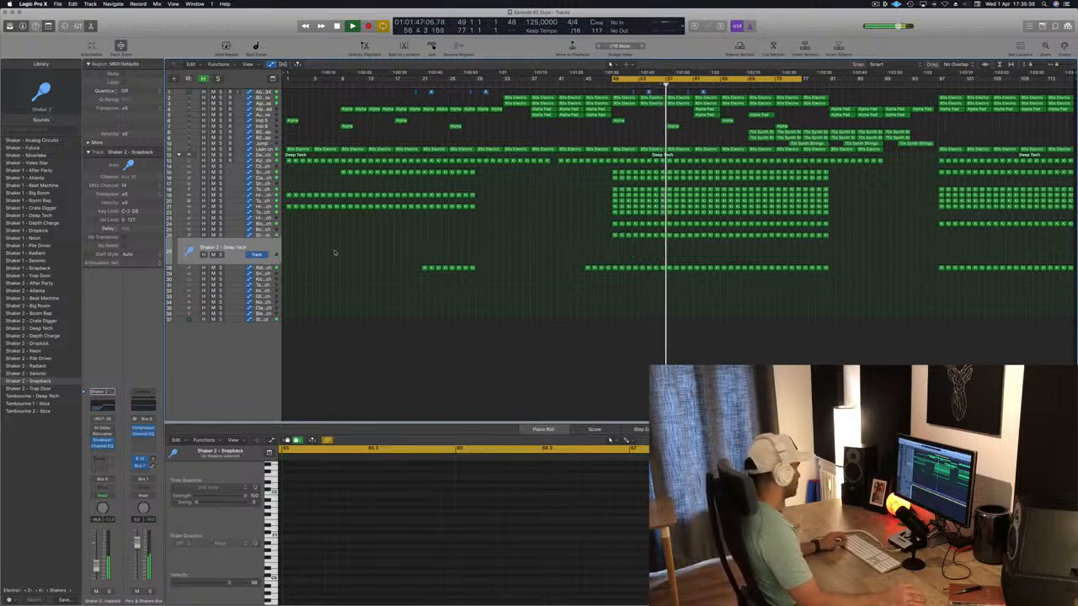
left_click_drag(613, 236, 617, 259)
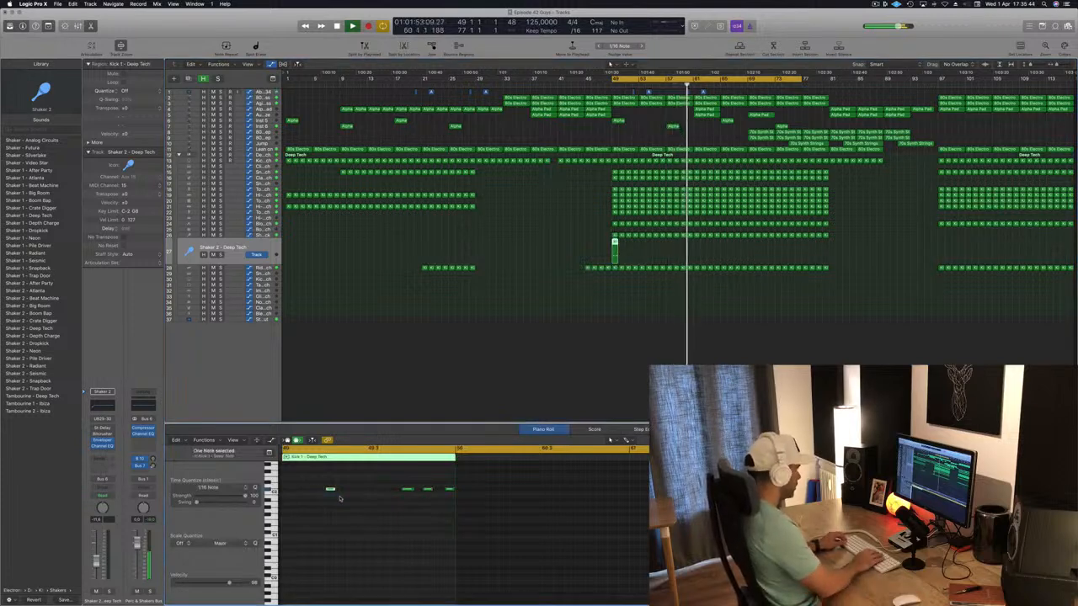
left_click_drag(386, 484, 473, 519)
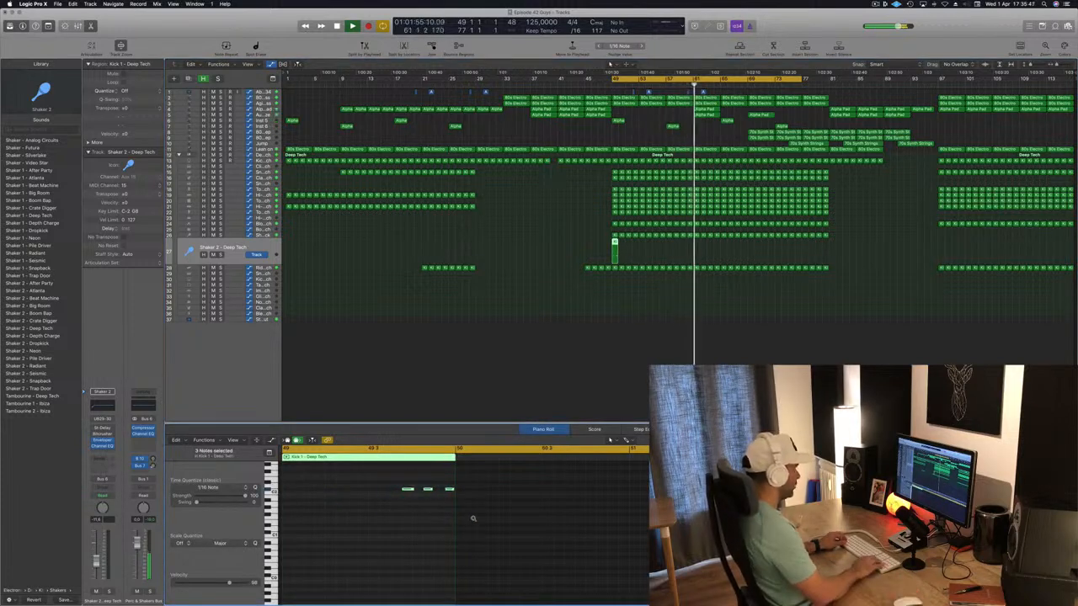
Transpose the three remaining Shaker 2 notes up a semitone, nudge them to the start of bar 49 and replay.
key("alt+Up")
key("alt+Left")
key("alt+Left")
key("alt+Left")
key("alt+Left")
key("alt+Left")
key("alt+Left")
key("alt+Left")
key("alt+Left")
key("alt+Left")
key("alt+Left")
key("alt+Left")
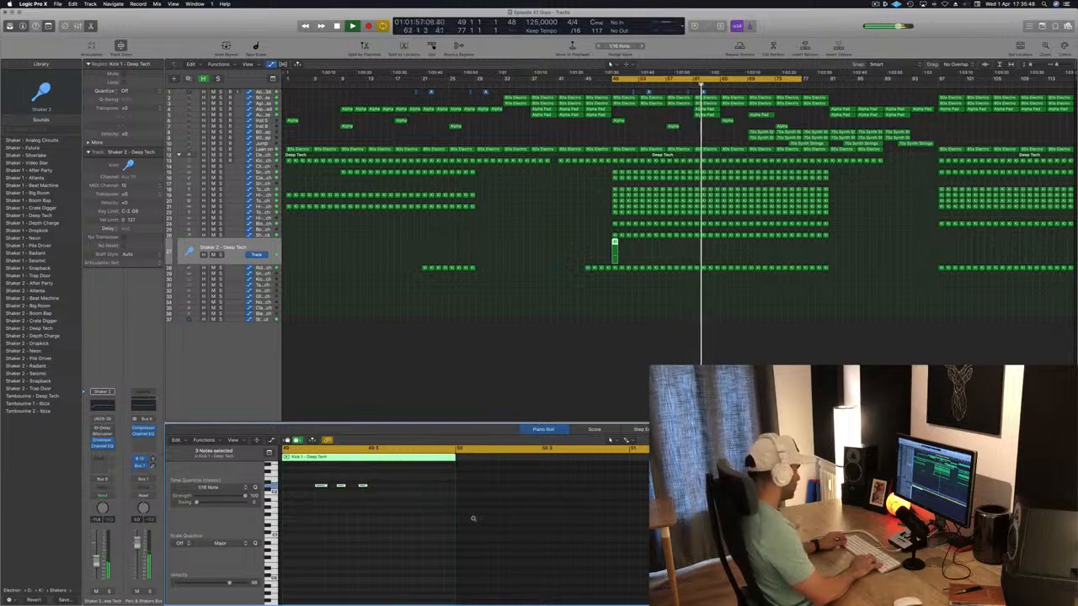
key("space")
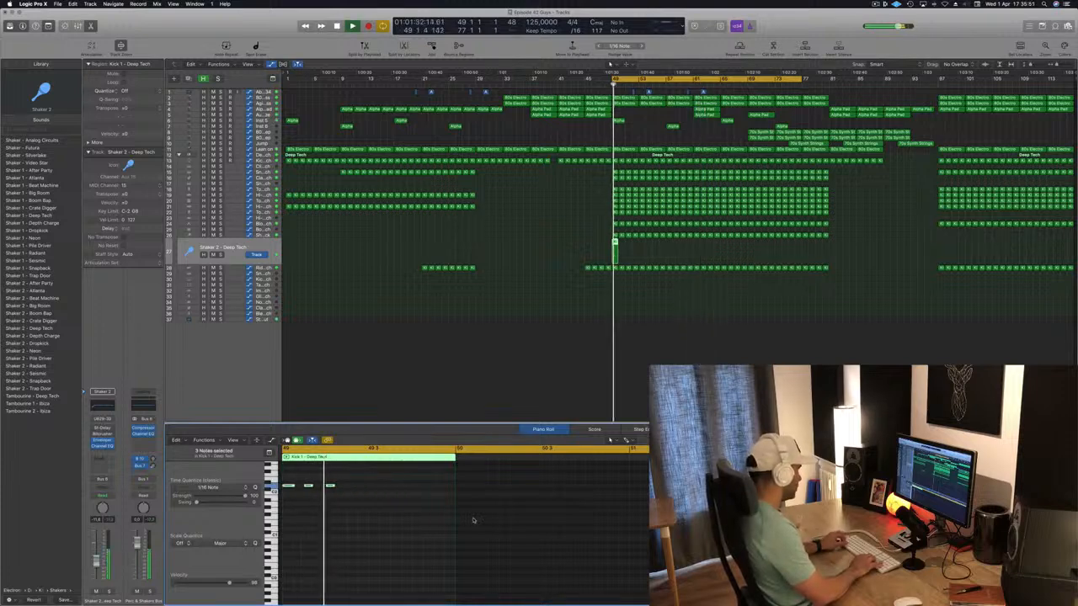
Nudge the three Shaker 2 notes later against playback so that they start on beat 2 of bar 49.
key("alt+Right")
key("alt+Right")
key("alt+Right")
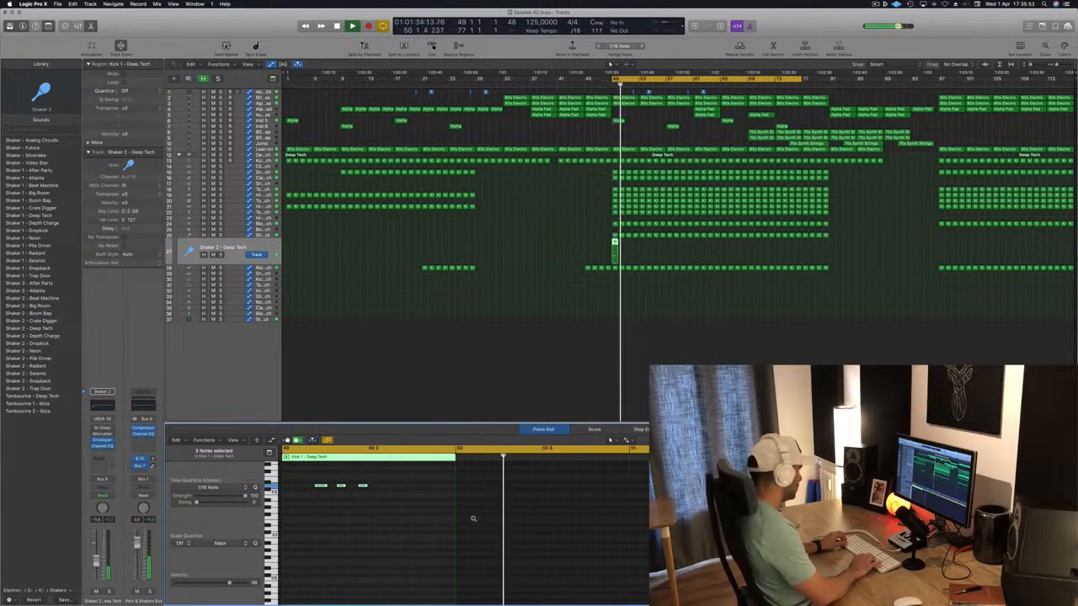
key("space")
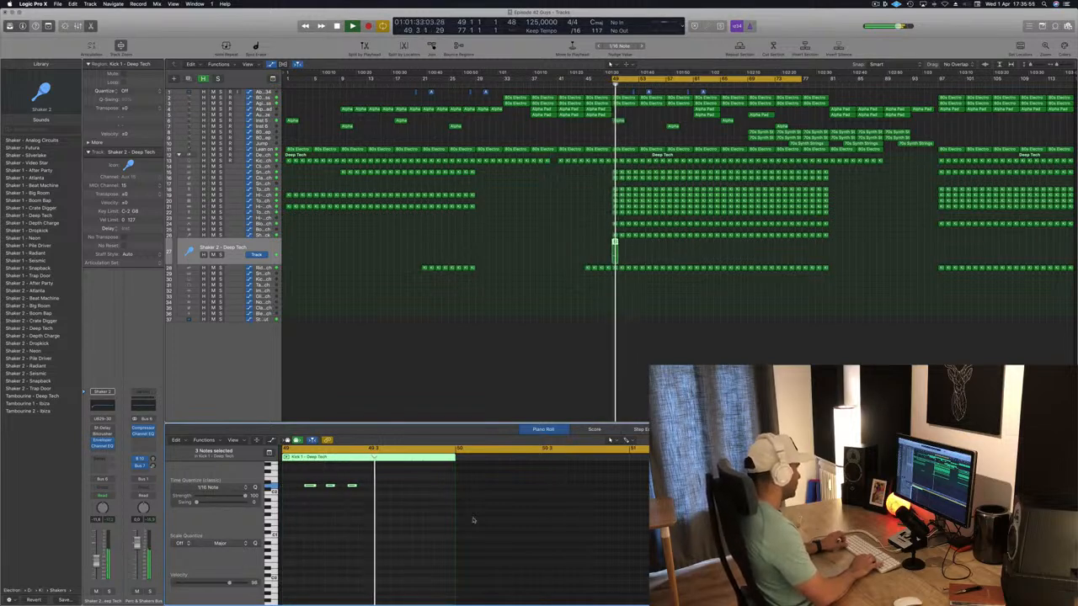
key("alt+Right")
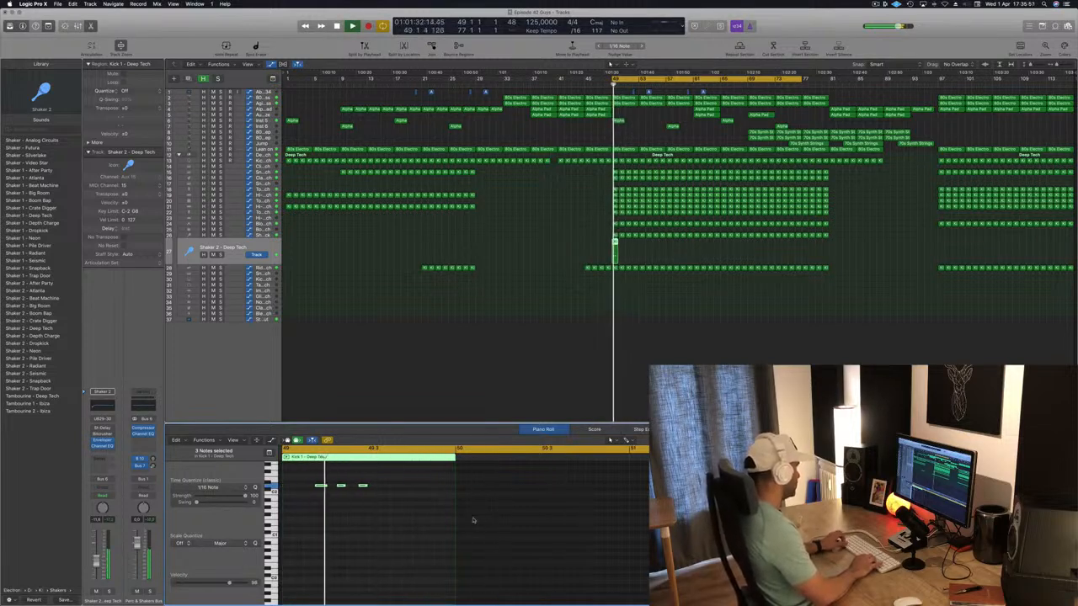
key("alt+Right")
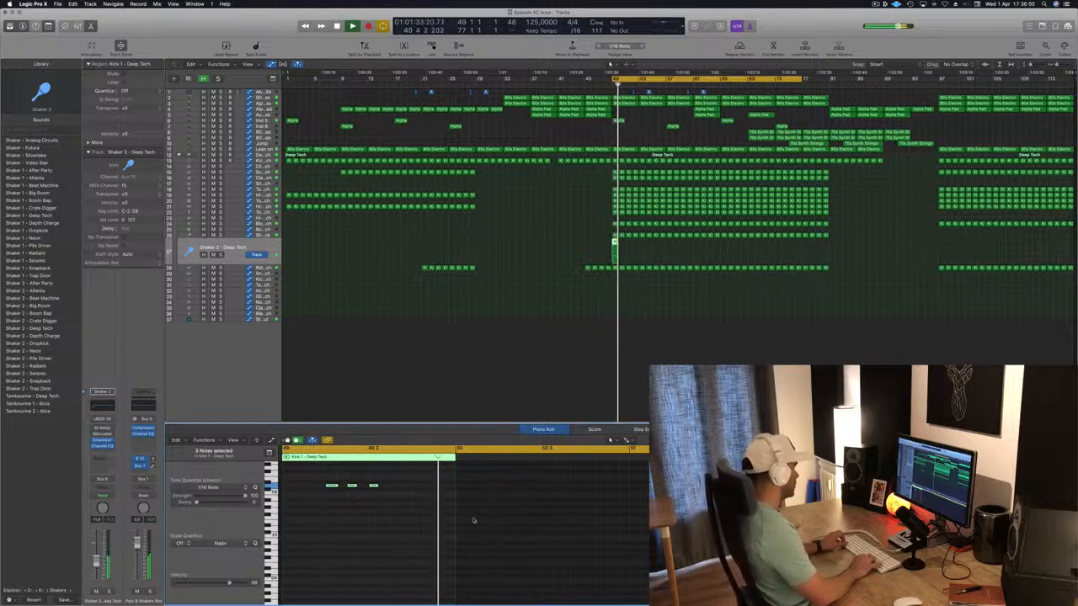
key("alt+Right")
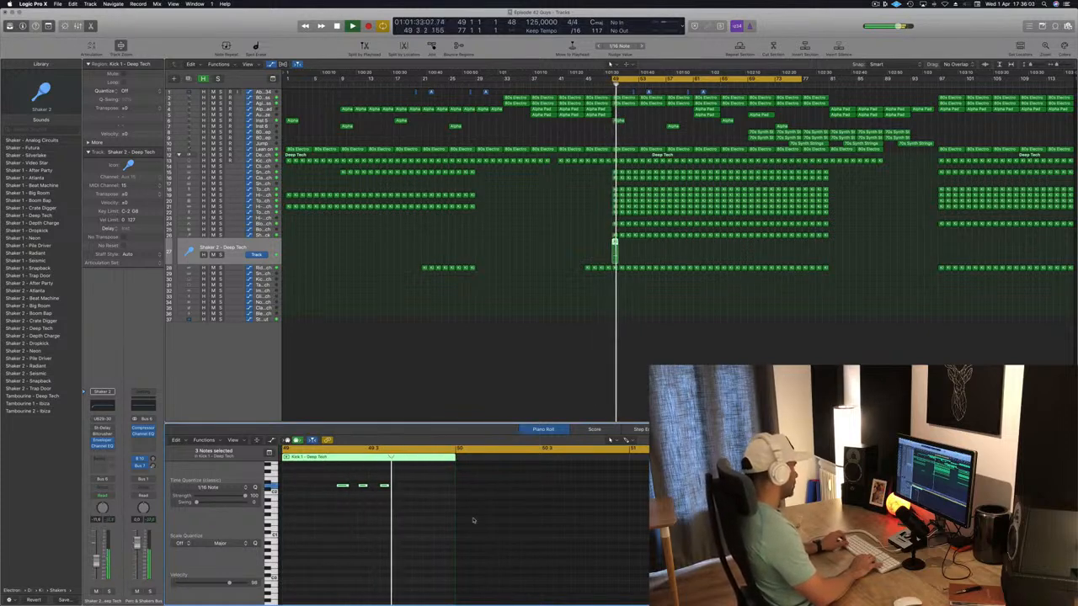
key("space")
key("alt+Left")
key("space")
key("space")
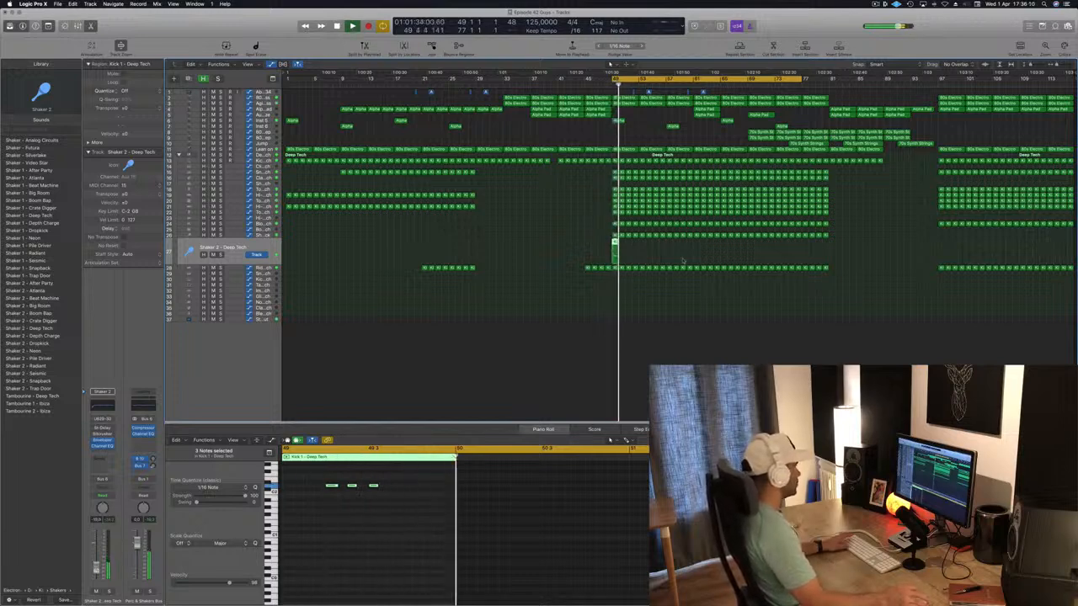
Replay the loop and repeat the Shaker 2 - Deep Tech region from bar 49 up to bar 81.
key("space")
key("space")
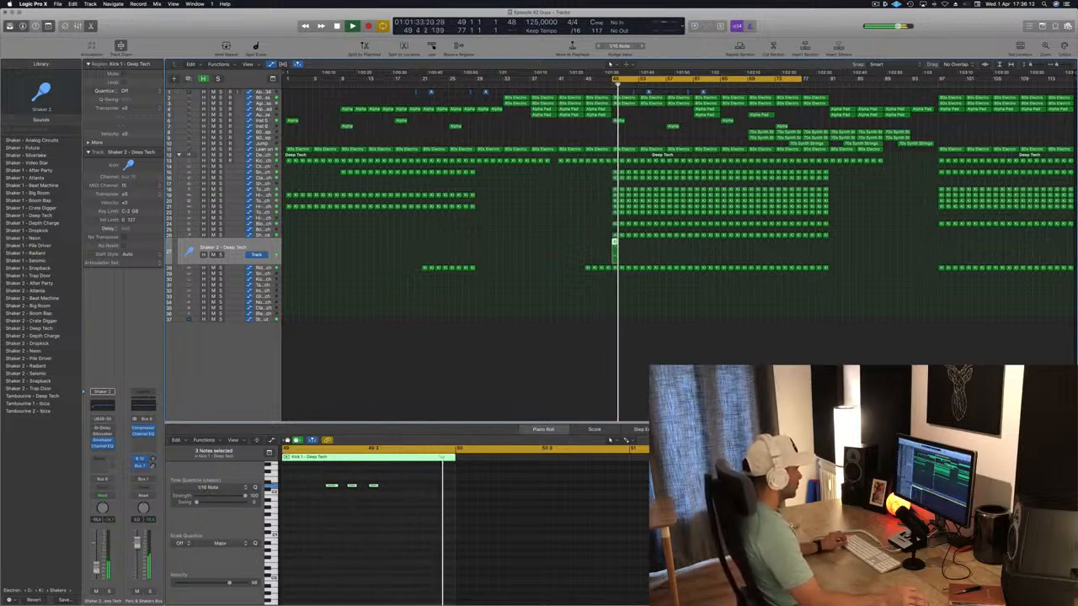
key("super+r")
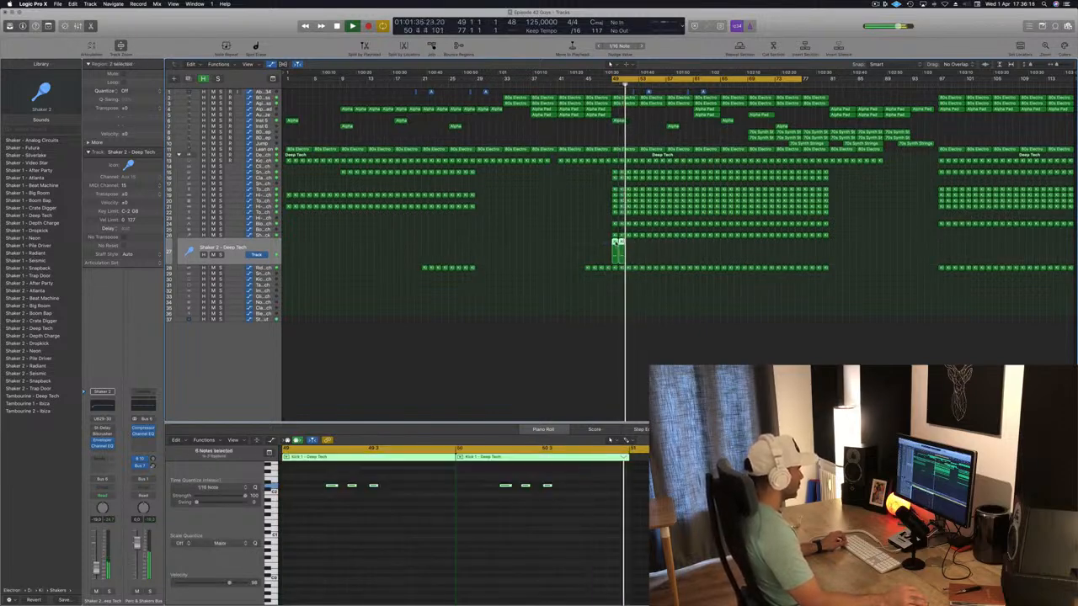
key("super+r")
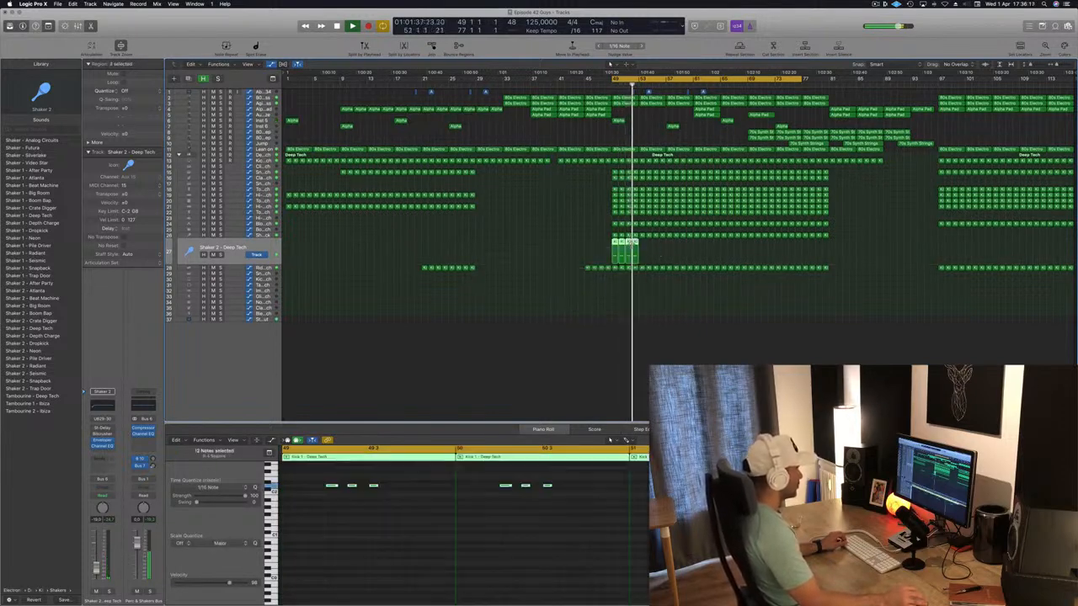
left_click_drag(614, 241, 770, 237)
left_click_drag(566, 257, 716, 247)
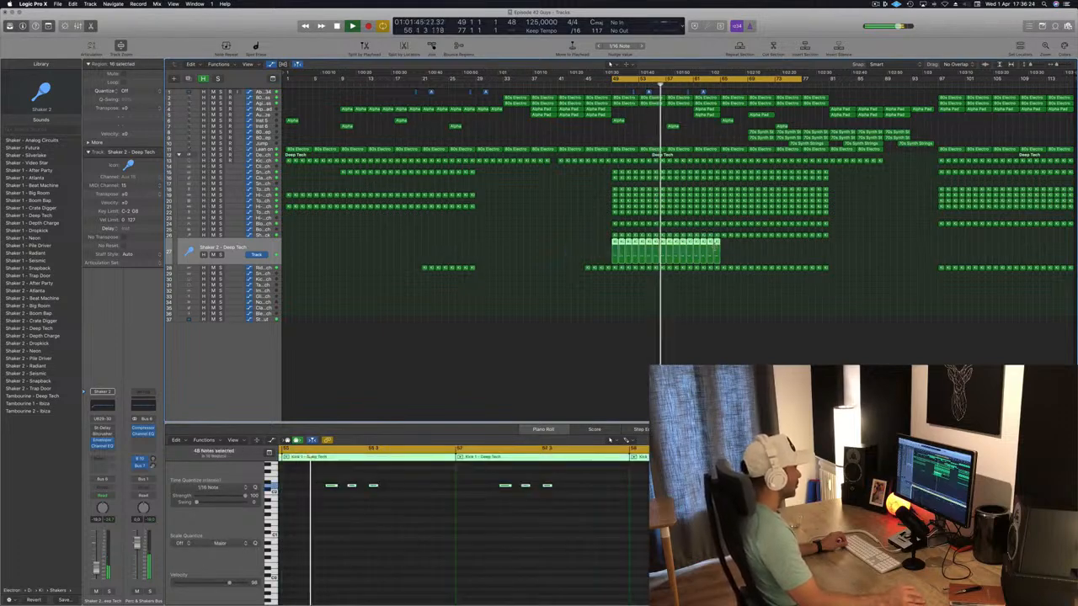
left_click_drag(650, 247, 724, 248)
Replay the loop from bar 49 to check the Shaker 2 - Deep Tech and Shaker 2 - Snapback tracks together.
key("space")
key("space")
left_click(239, 258)
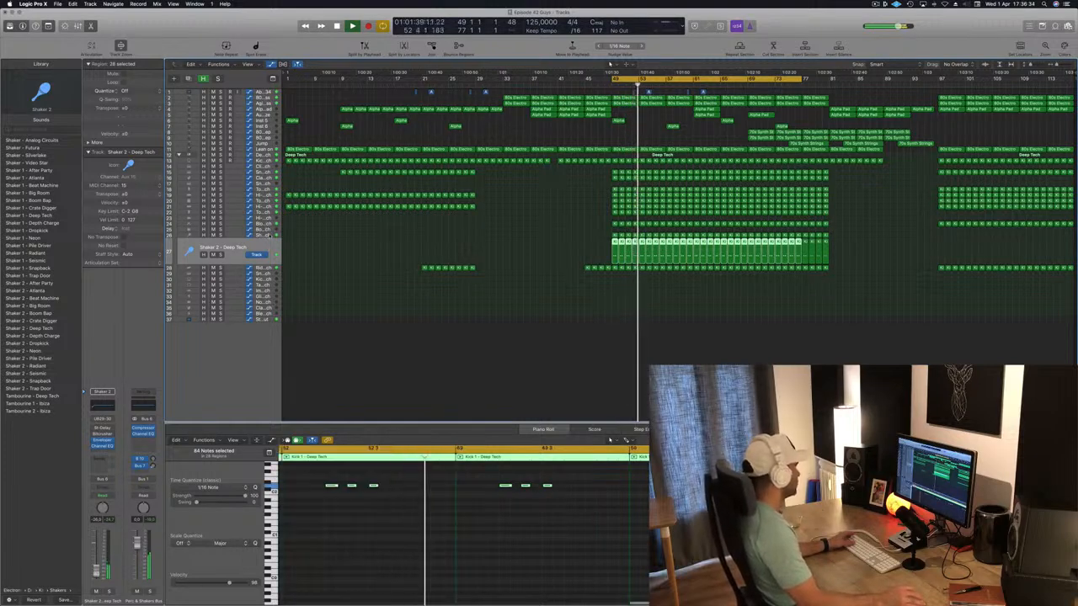
left_click(266, 236)
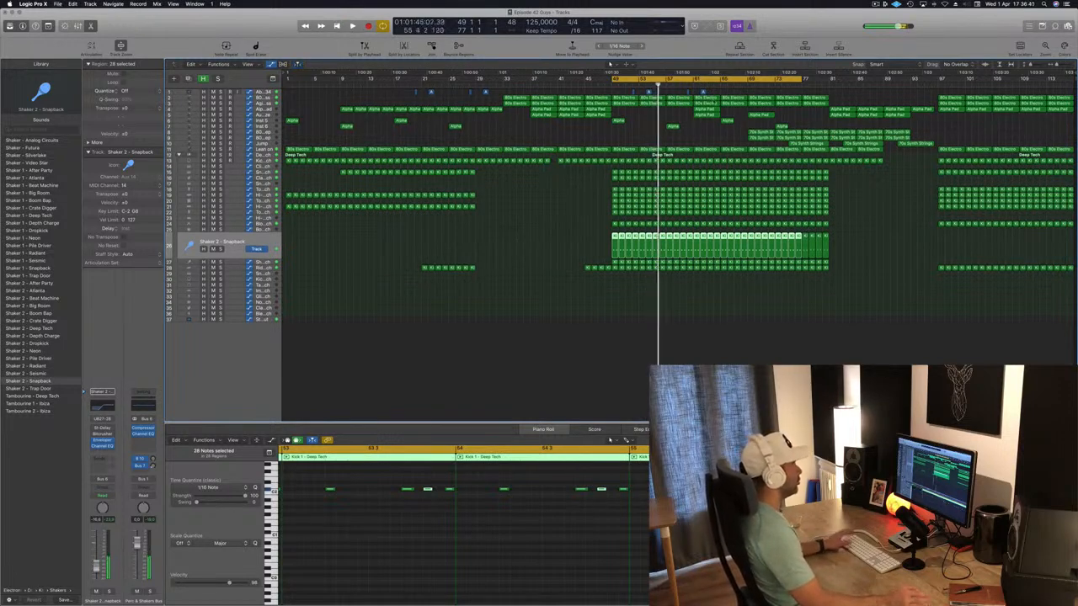
key("space")
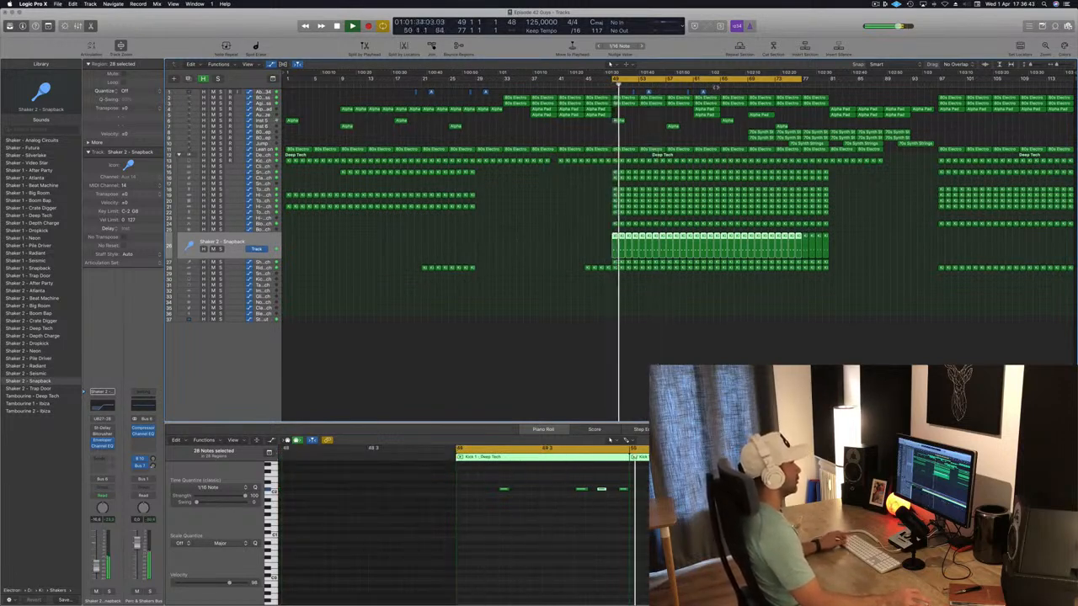
Listen to the arrangement from about bar 64 with the new shaker layers and clear the region selection.
left_click(714, 85)
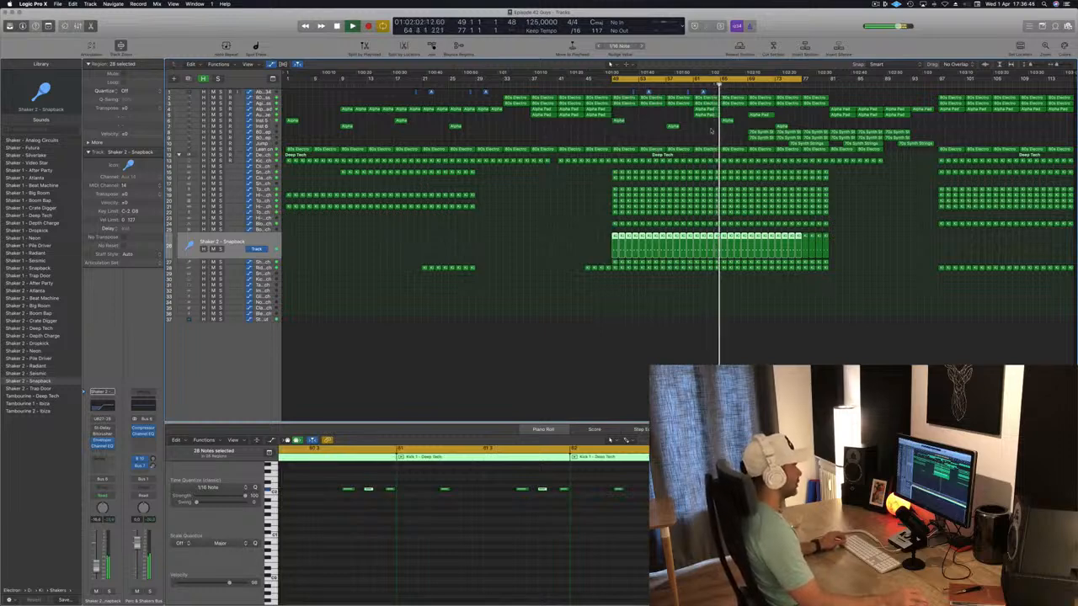
scroll(655, 125, "right", 1)
scroll(750, 134, "up", 3)
scroll(749, 134, "down", 2)
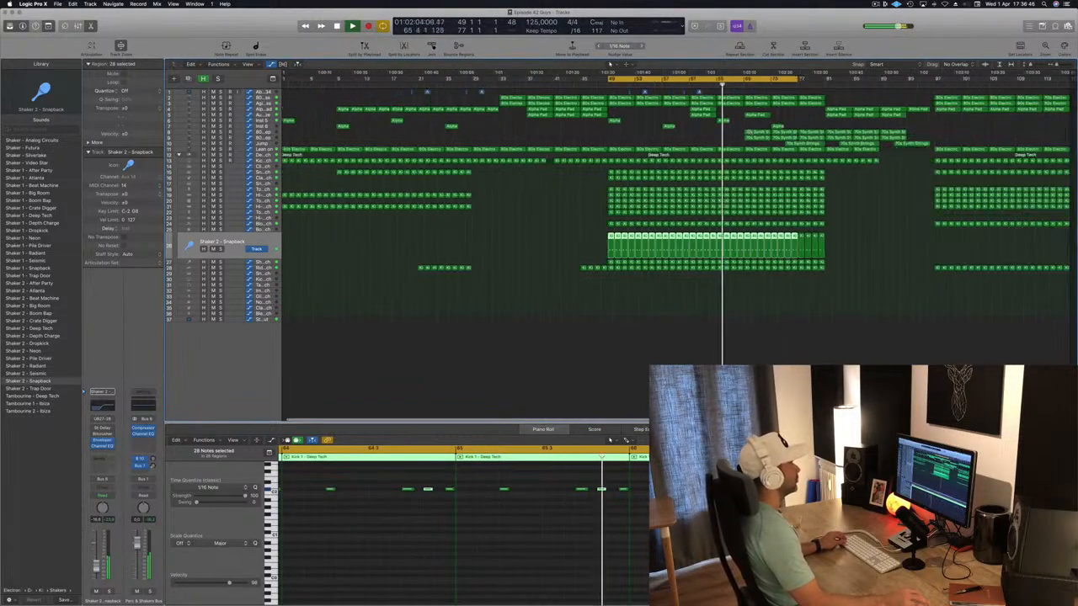
left_click(687, 136)
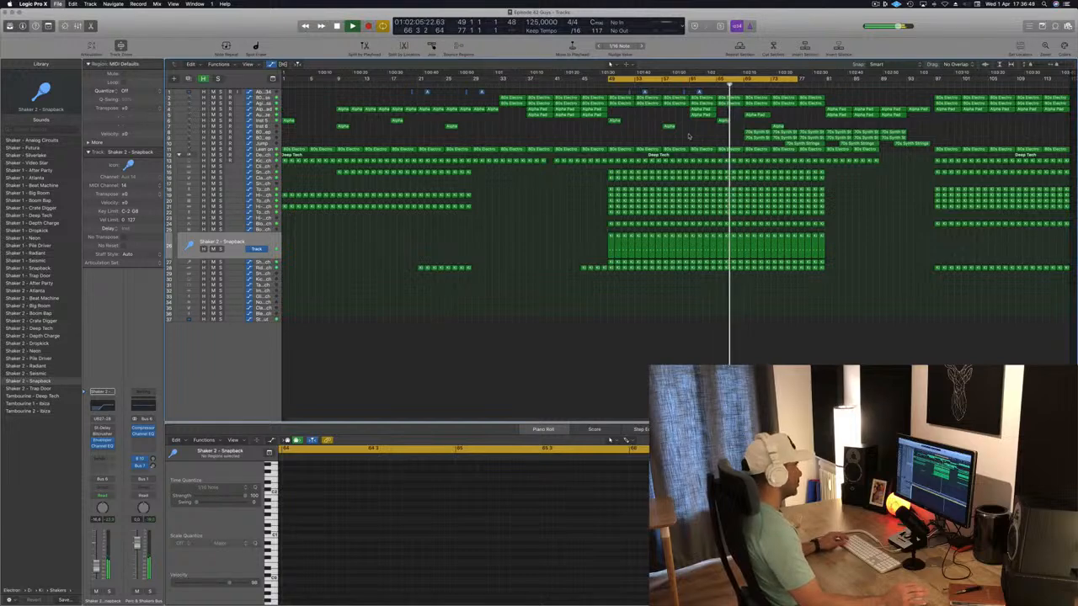
scroll(765, 138, "up", 2)
scroll(762, 131, "down", 2)
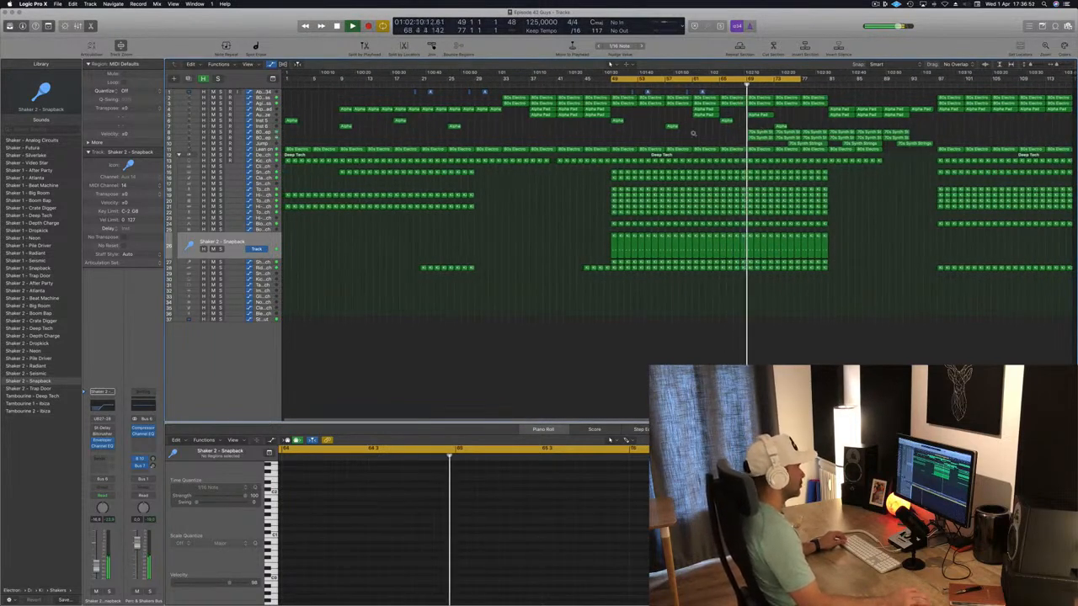
scroll(695, 134, "up", 1)
scroll(694, 134, "down", 1)
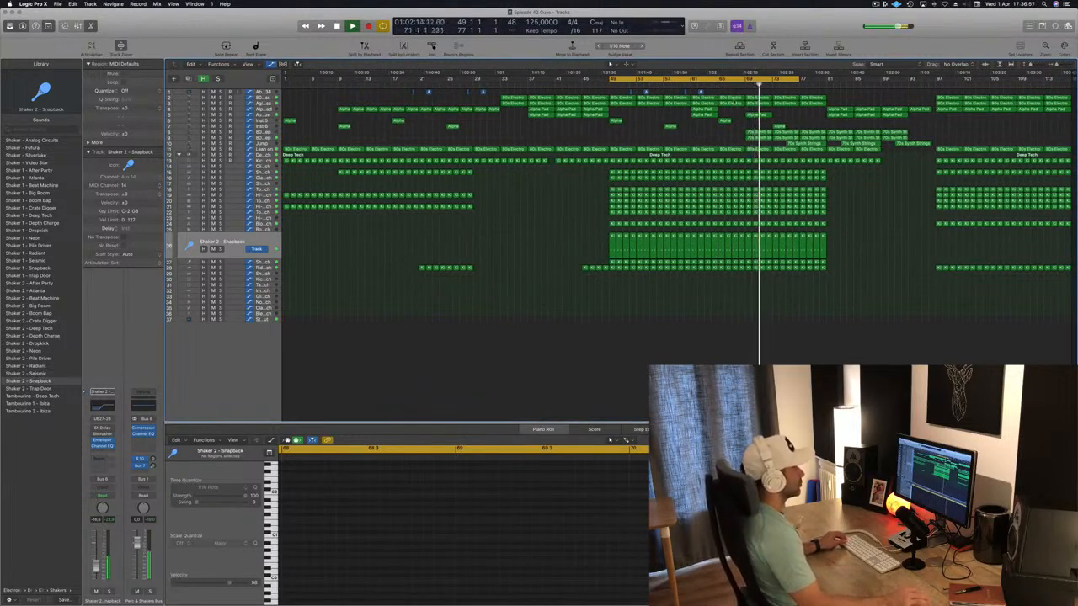
Save the project, replay from bar 49 and check the notes of the hi-hat region there.
key("super+s")
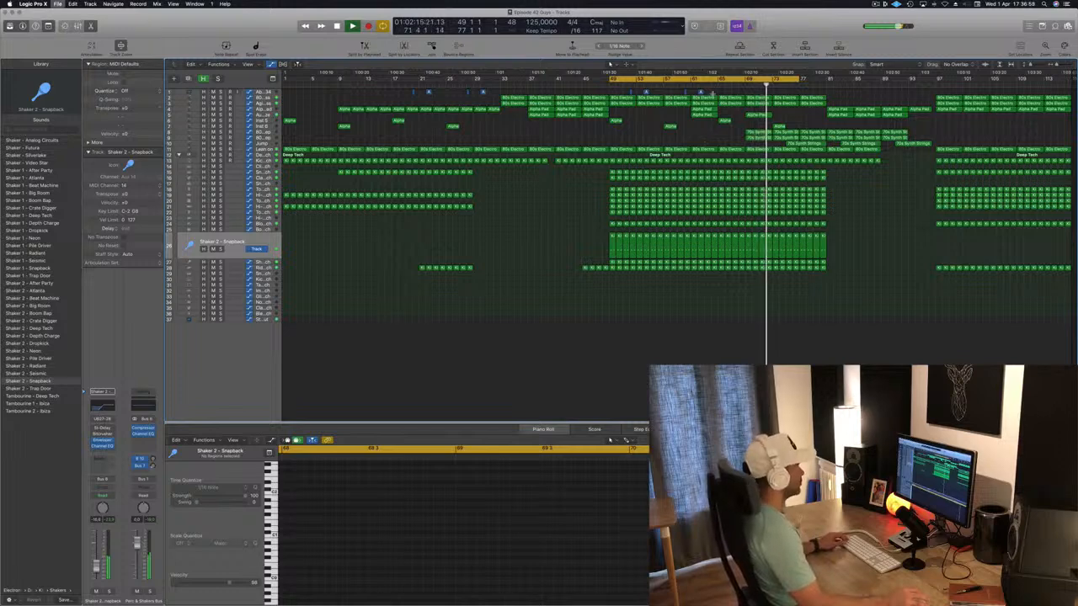
key("space")
key("space")
key("super+s")
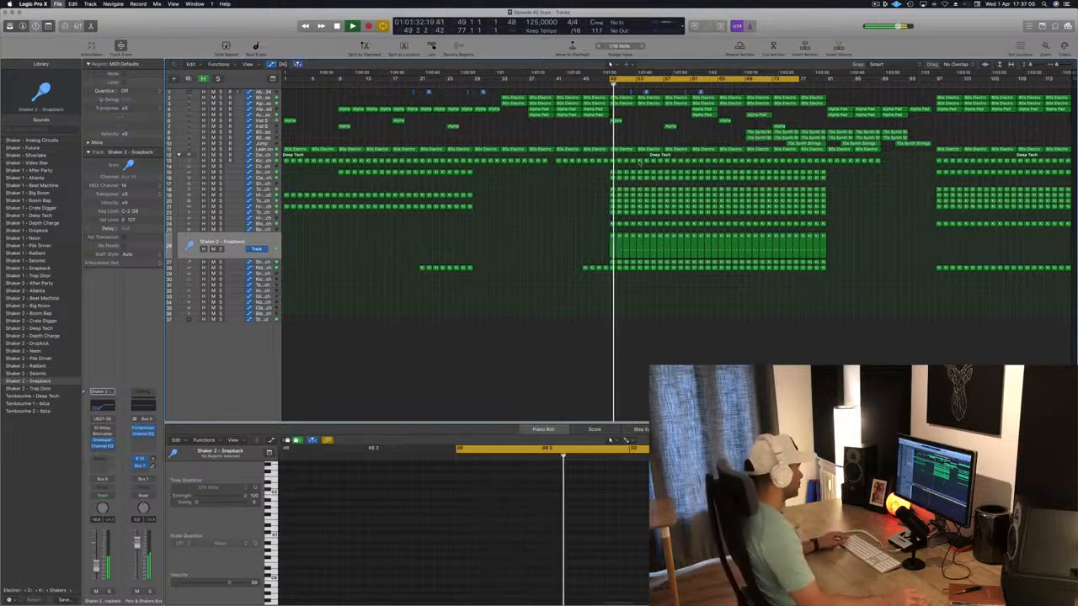
left_click(612, 207)
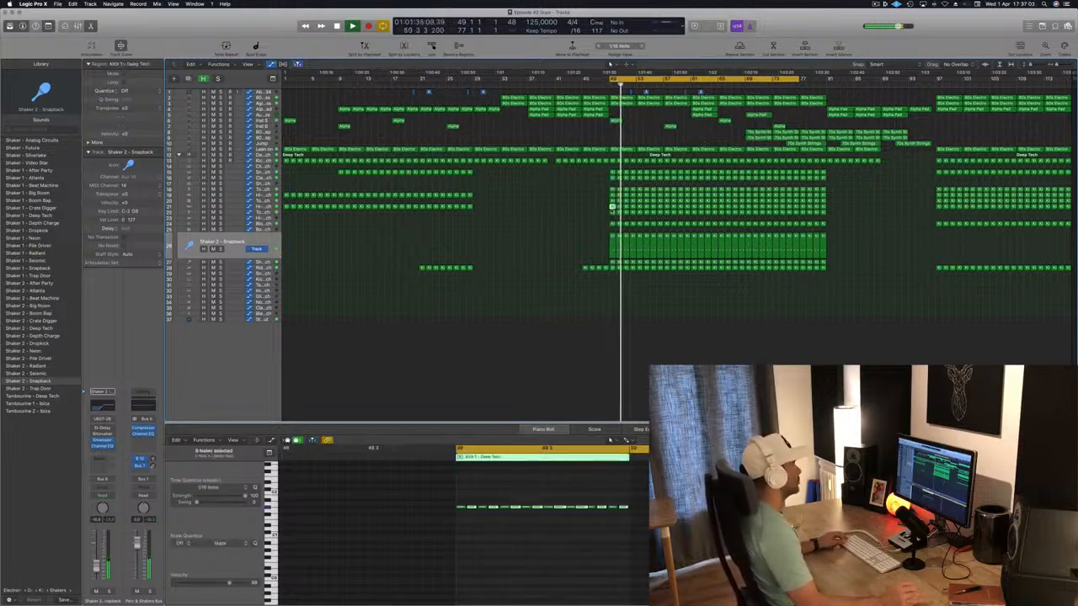
left_click(592, 211)
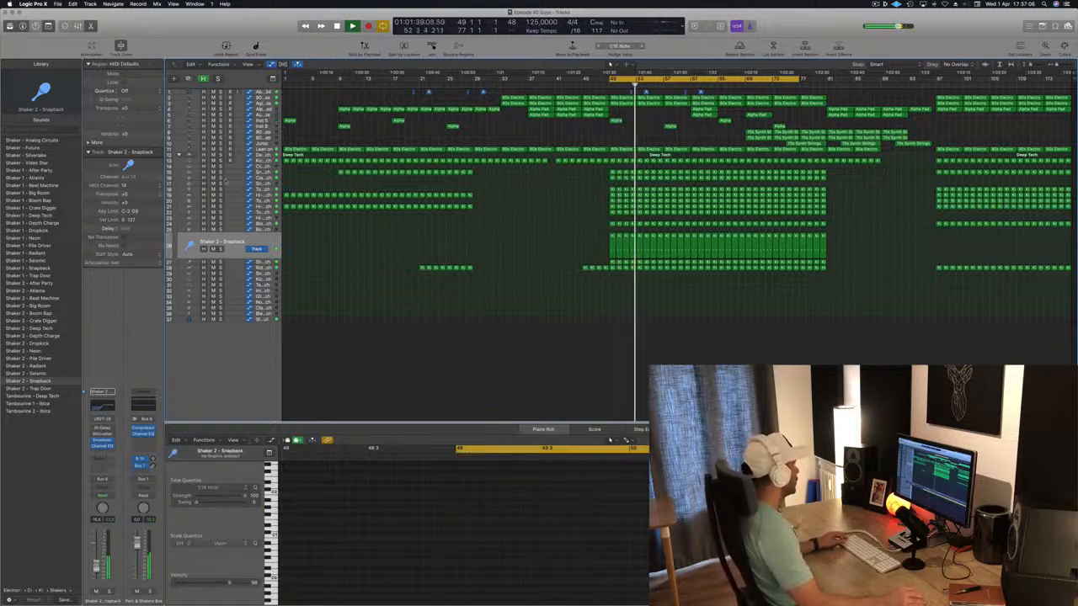
Adjust the compression bands of the Multipressor on the main Deep Tech kit track during playback and close the plug-in.
left_click(190, 154)
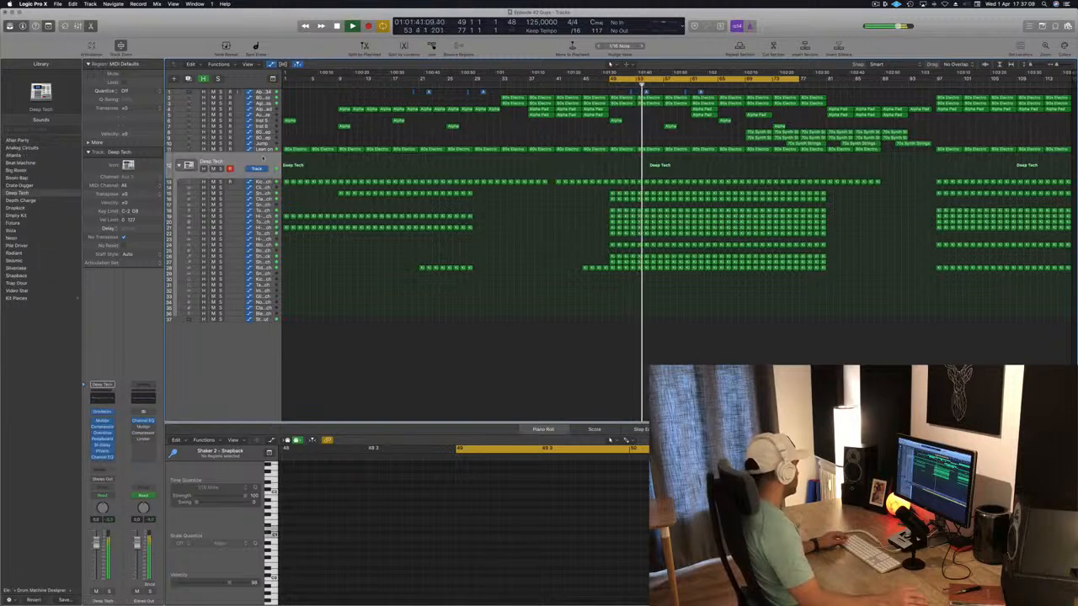
left_click(102, 421)
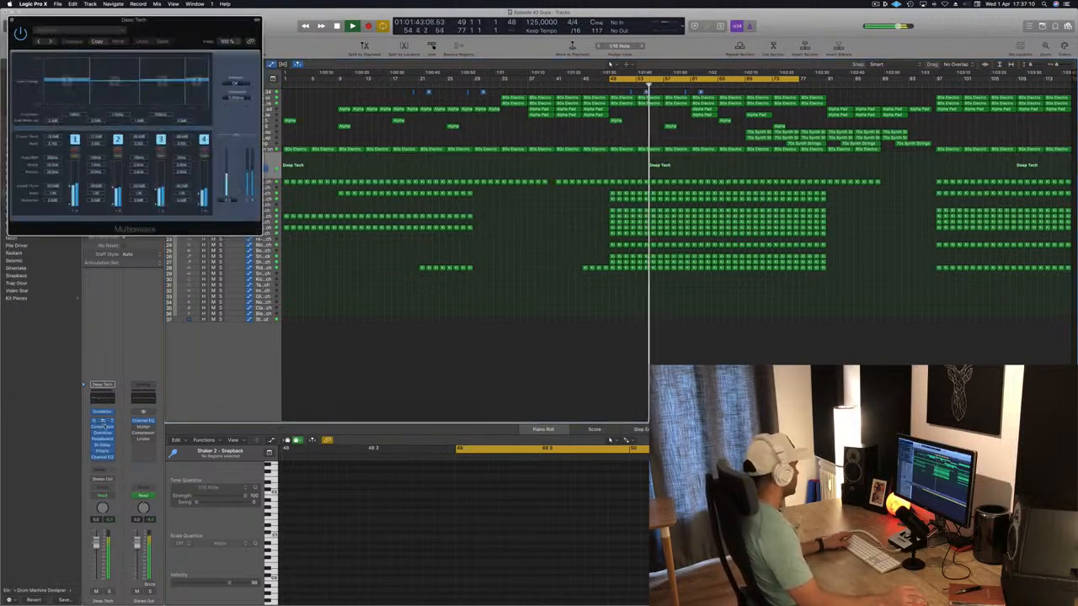
left_click_drag(207, 30, 778, 175)
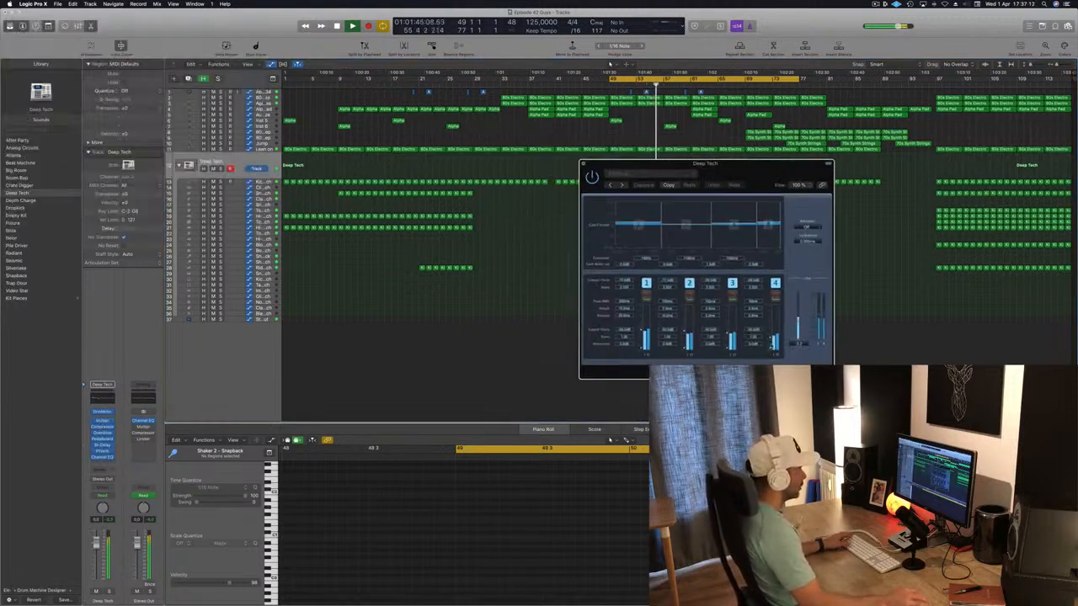
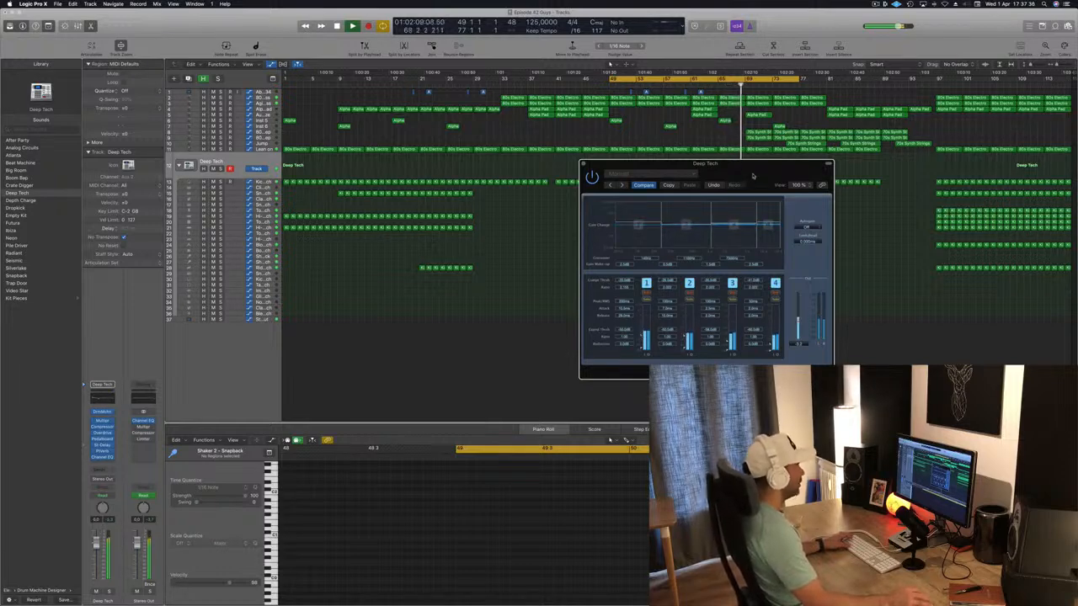
left_click_drag(753, 175, 707, 191)
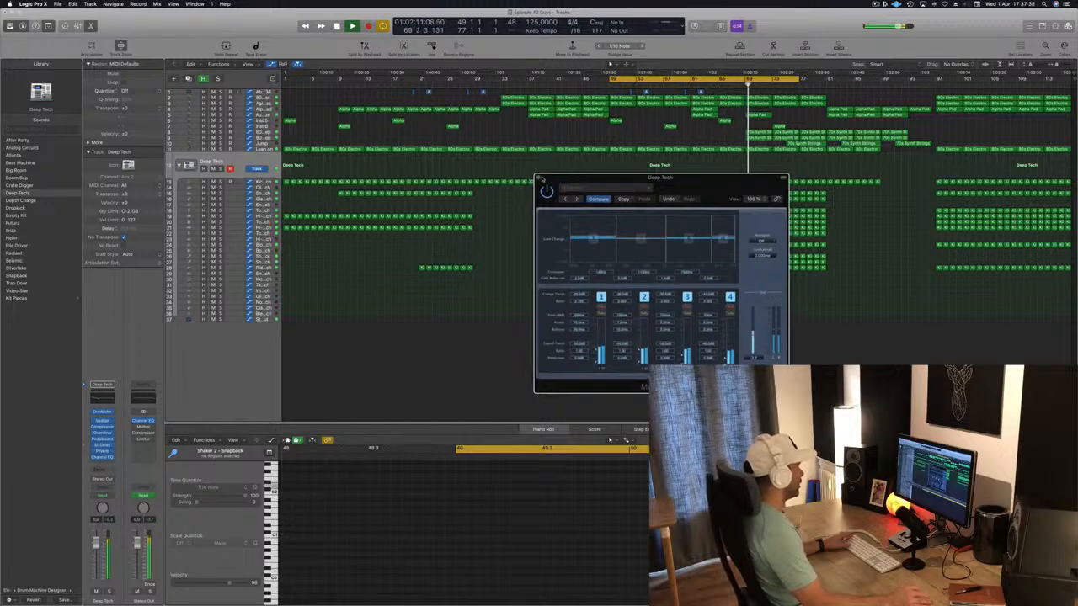
left_click(541, 178)
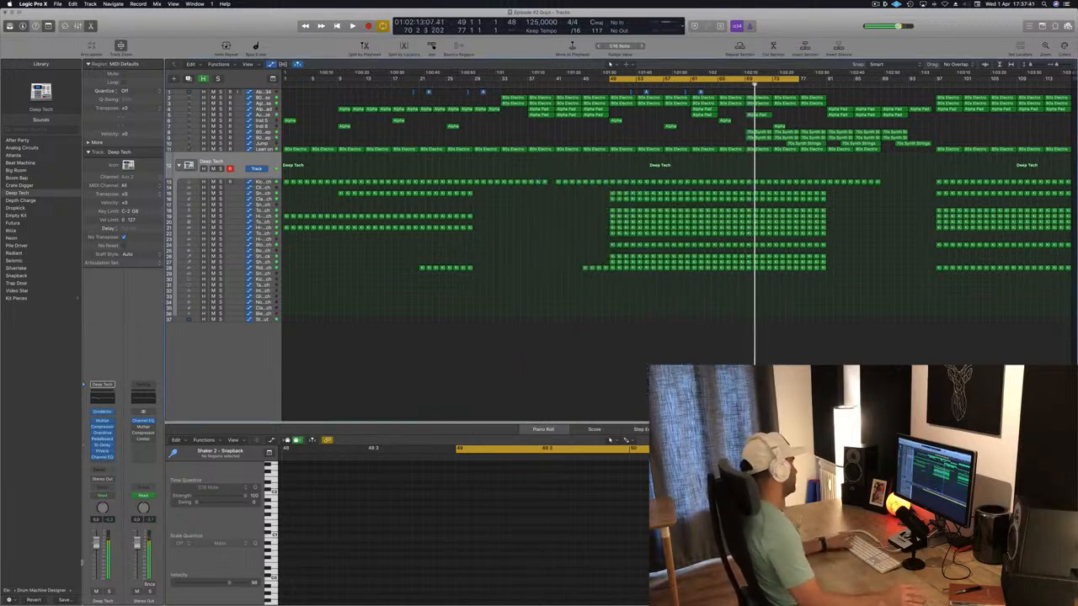
Audition the Deep Tech drum kit in solo from bar 49, then replay the loop with the full mix.
key("space")
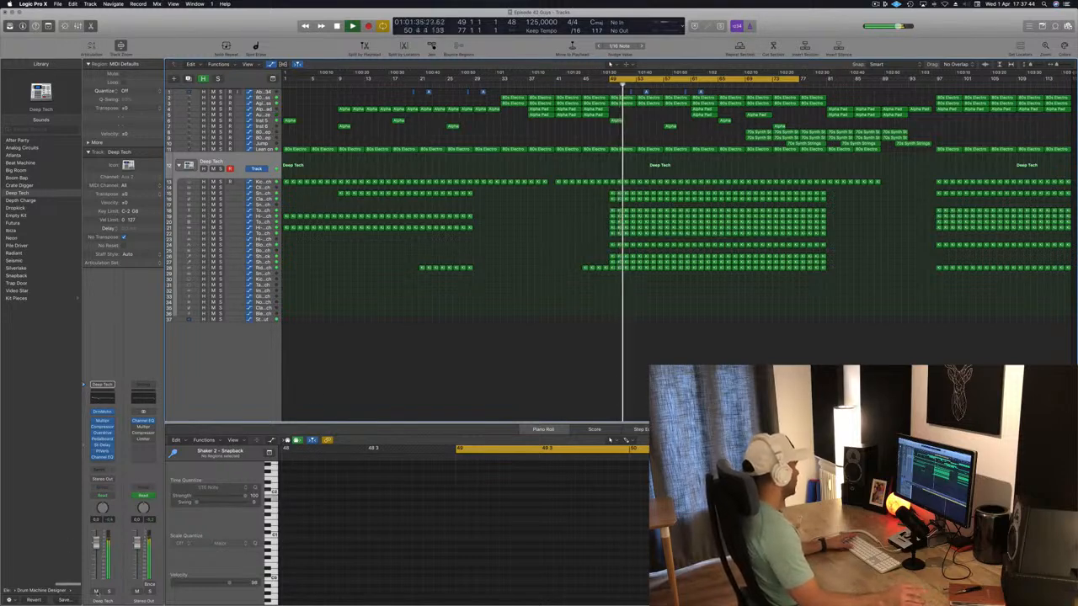
left_click(108, 591)
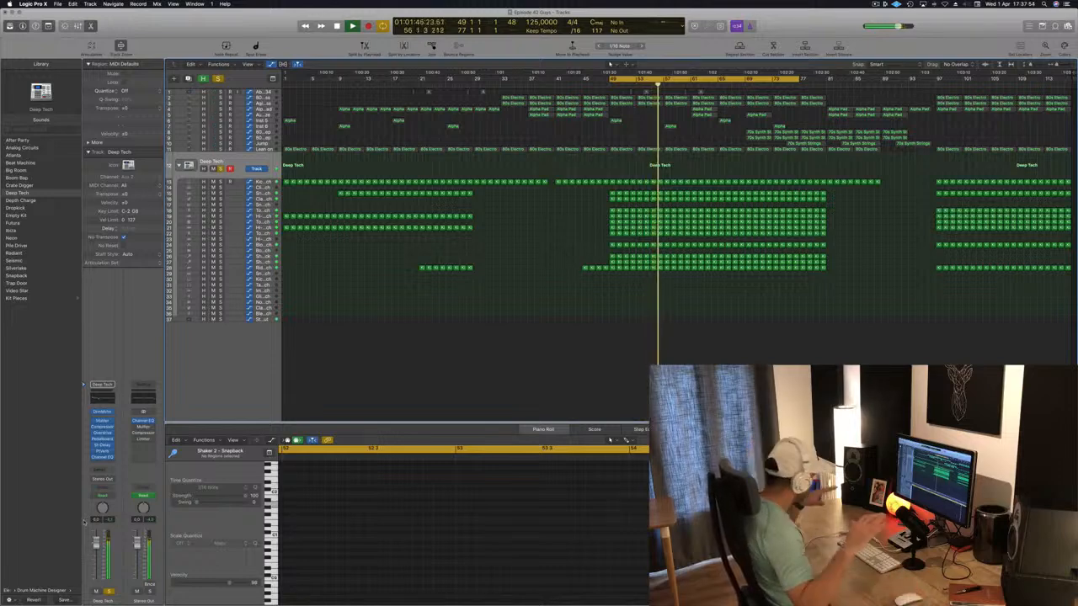
key("space")
key("space")
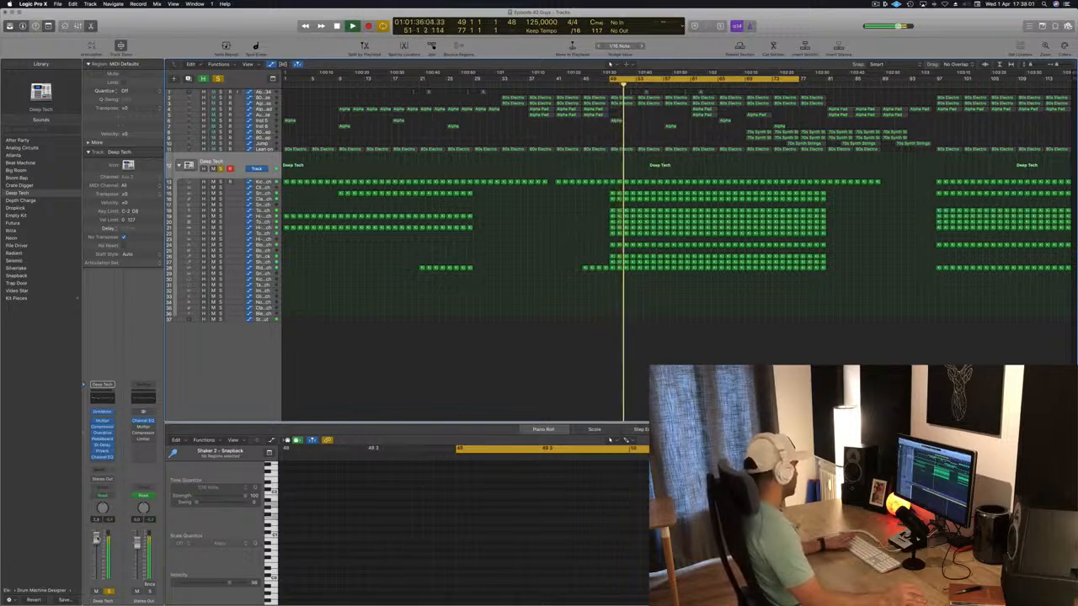
key("space")
key("space")
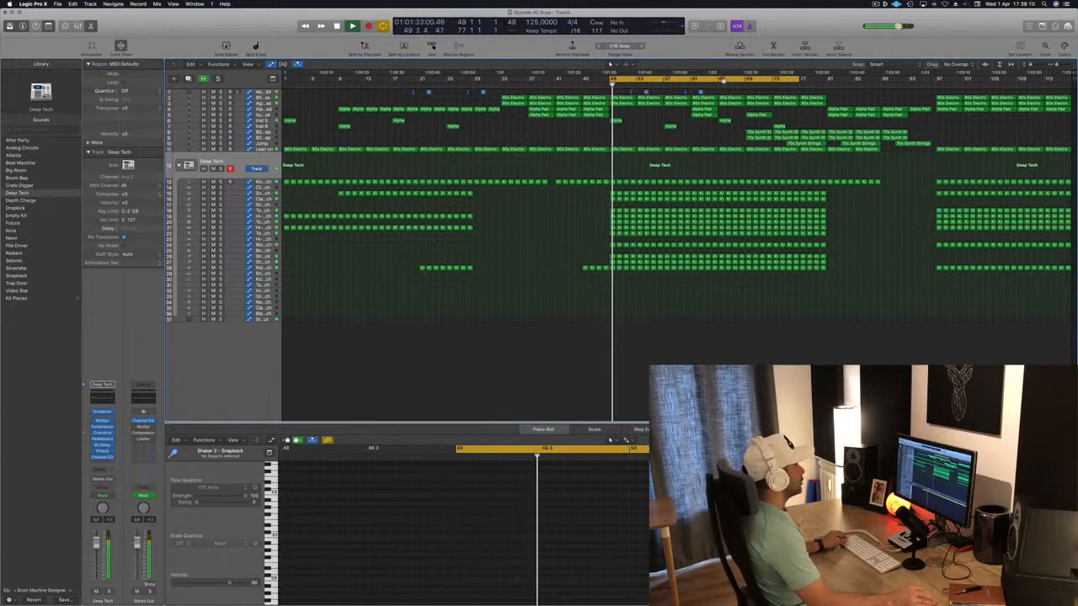
Shift the cycle range to bars 69 to 97 and delete all regions on every track from bar 113 onward.
left_click_drag(692, 81, 833, 79)
key("space")
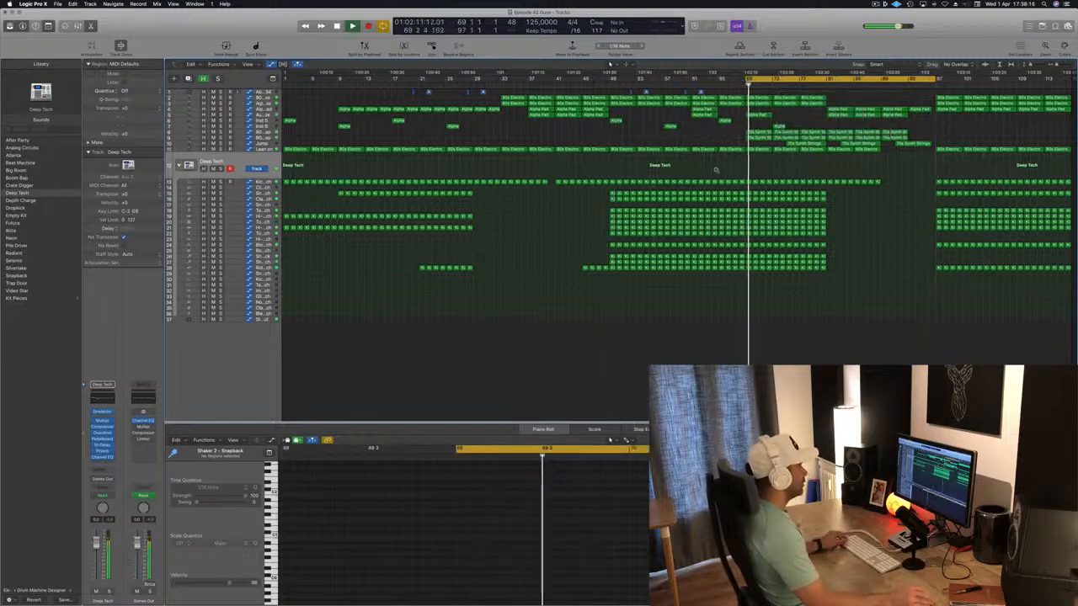
scroll(689, 162, "right", 1)
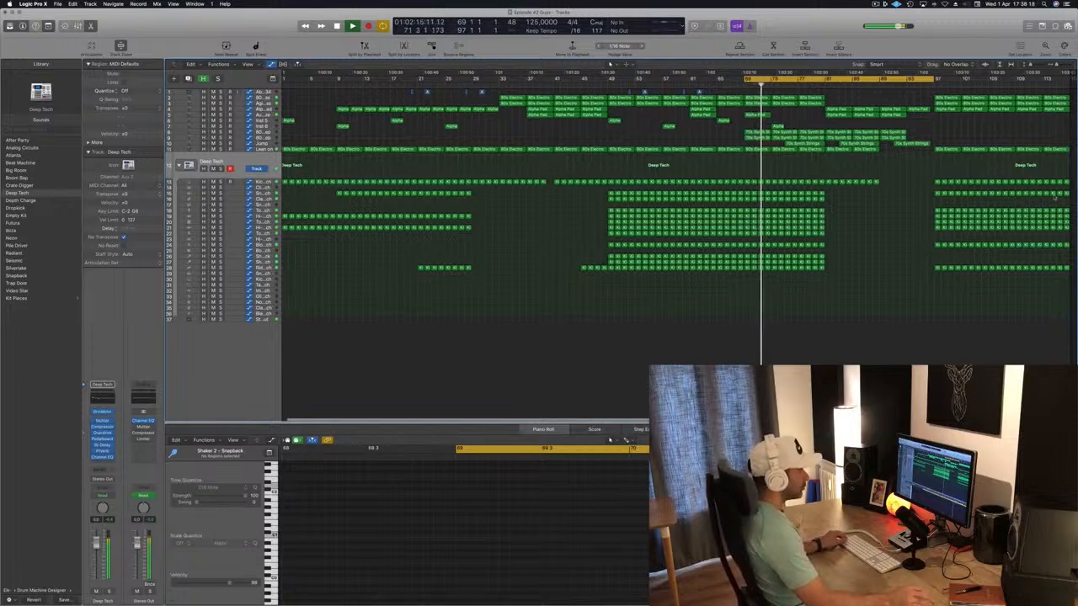
left_click_drag(1049, 275, 1067, 95)
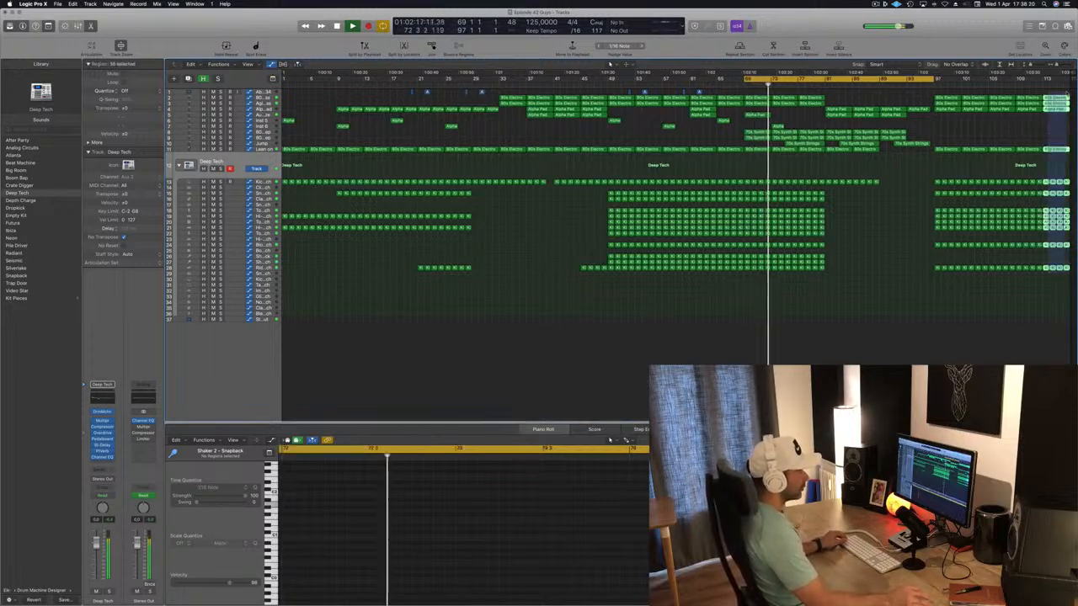
key("Delete")
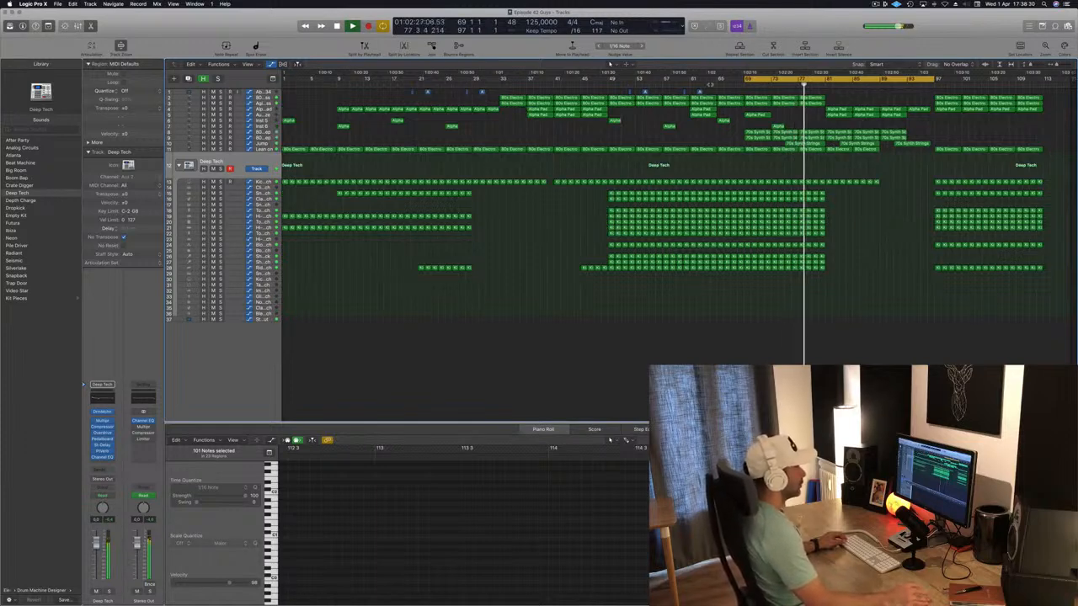
Move the first group of 70s Synth Strings regions from bar 69 four bars earlier to bar 65.
left_click(710, 84)
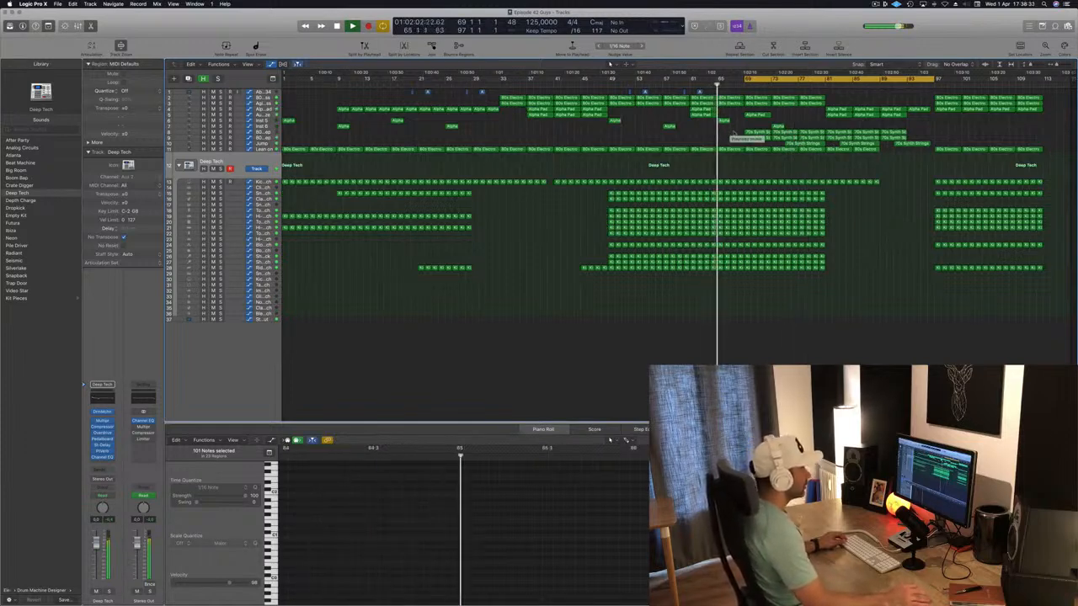
left_click_drag(738, 132, 830, 144)
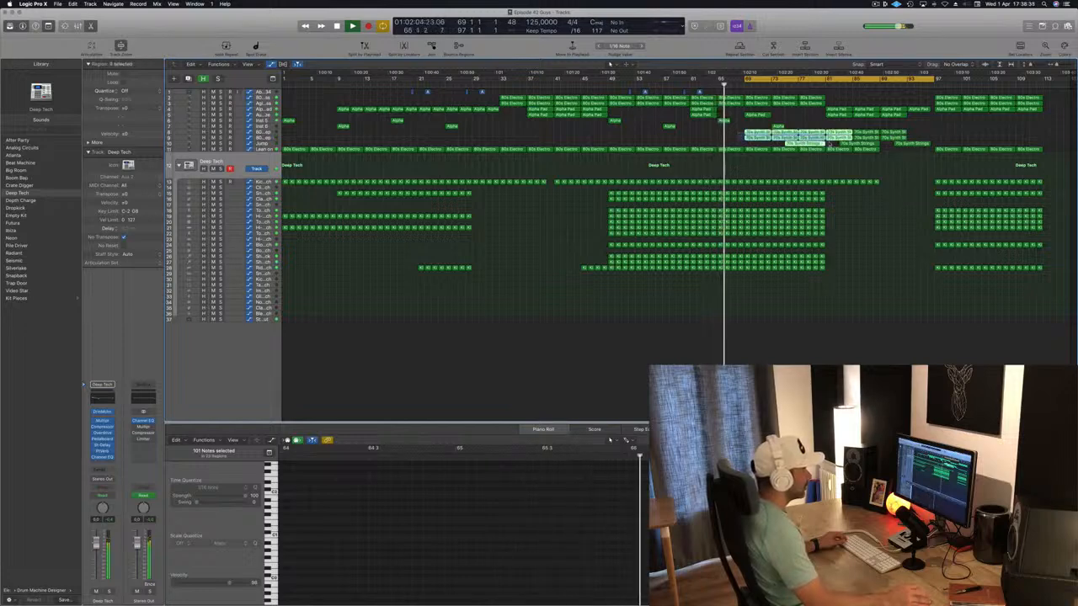
left_click_drag(753, 133, 731, 133)
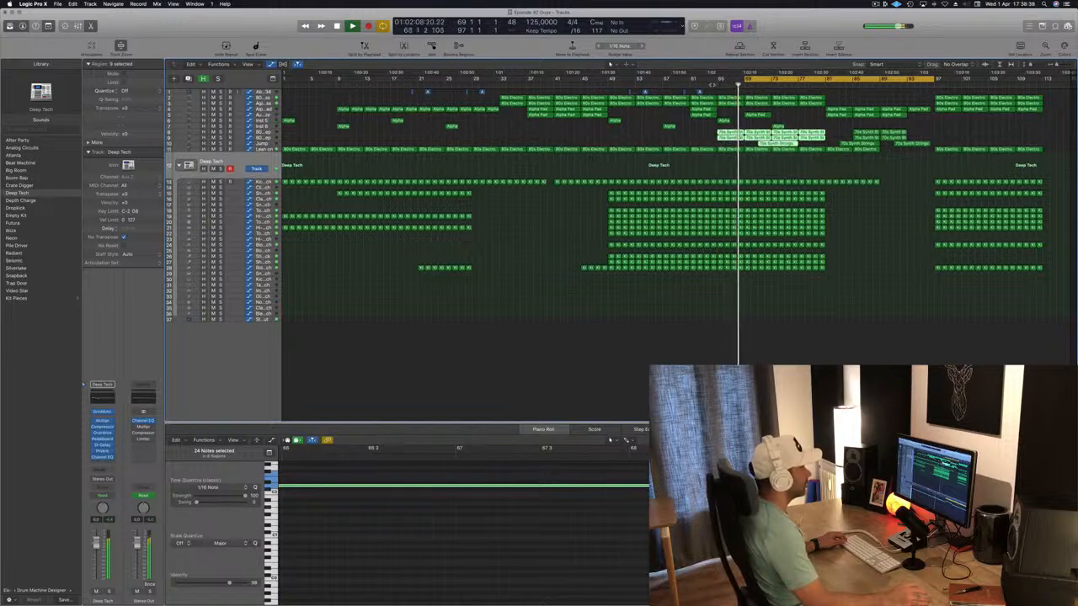
Delete the remaining 70s Synth Strings regions after bar 81.
left_click(865, 133)
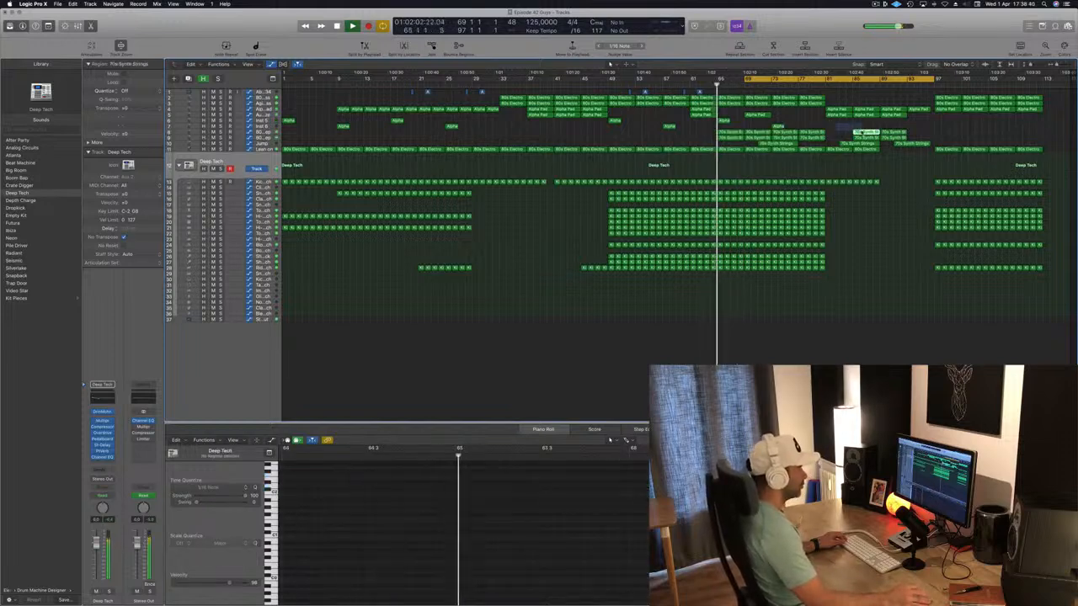
left_click_drag(862, 132, 905, 144)
key("Delete")
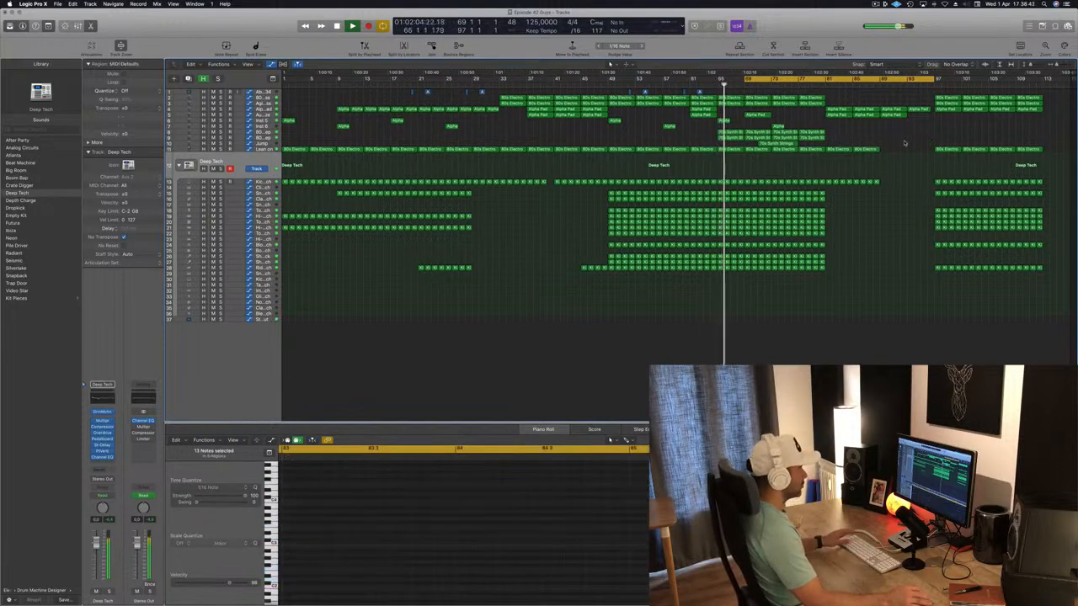
Save the project and delete the kick and Lean on regions between bars 81 and 89.
key("super+s")
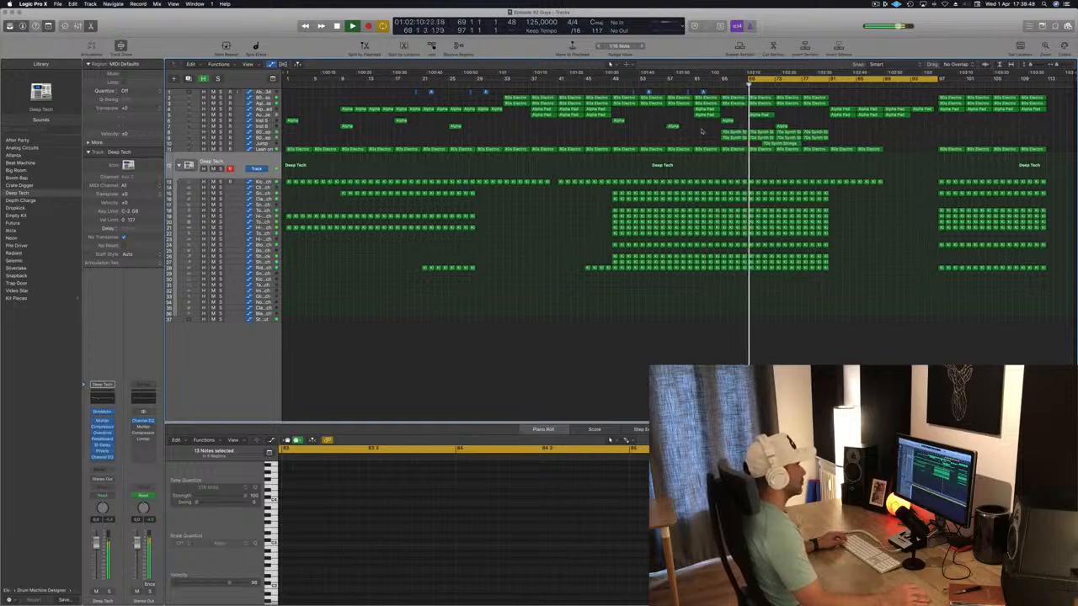
left_click_drag(901, 150, 834, 204)
key("Delete")
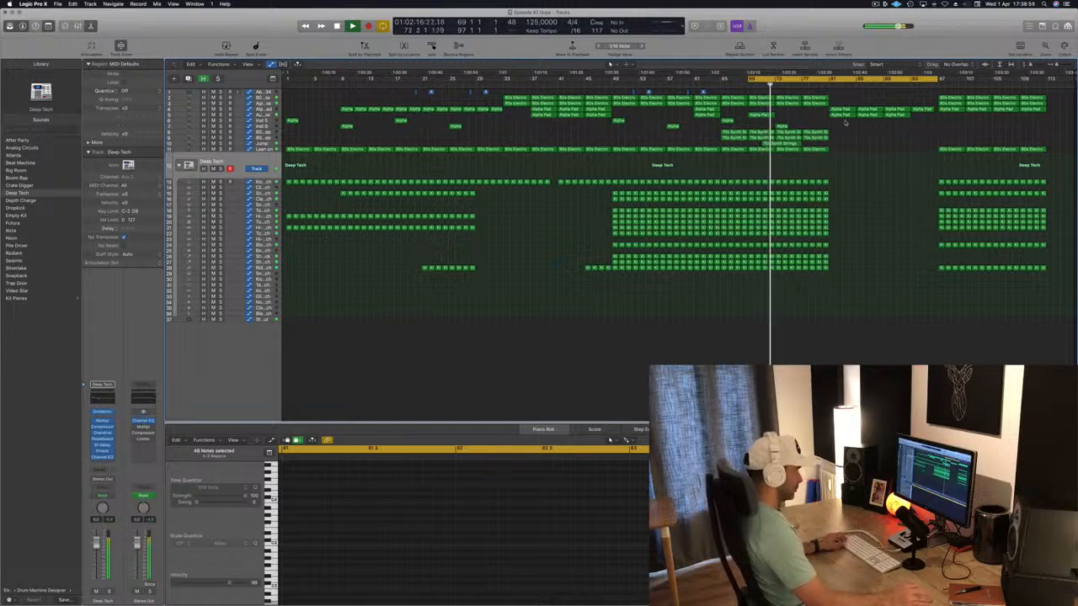
Set the cycle range to bars 81 to 97 and repeat that section across all tracks.
left_click(804, 80)
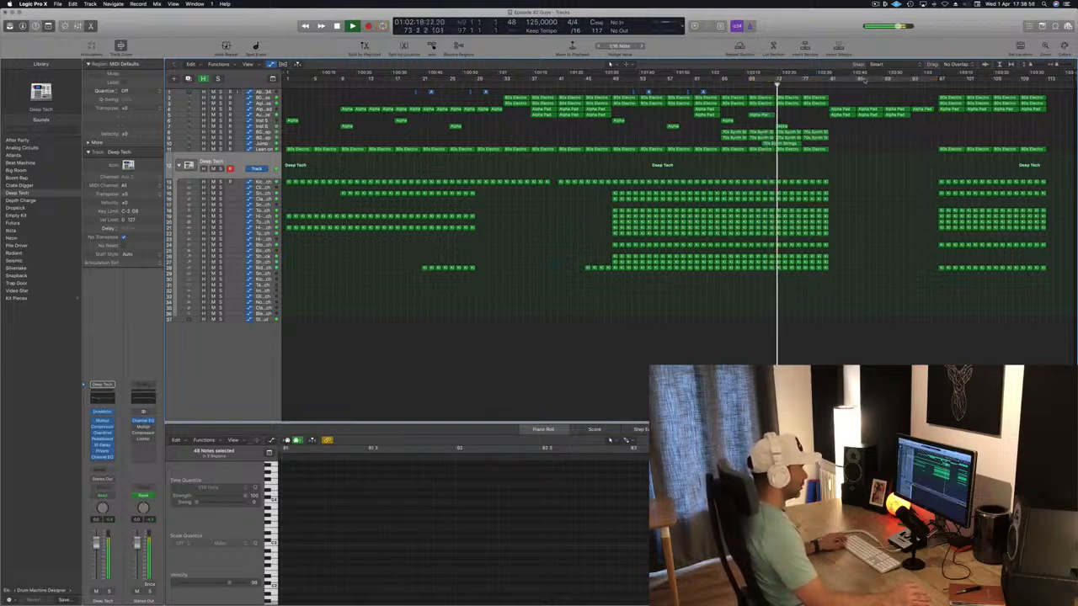
left_click(831, 77)
left_click_drag(830, 80, 938, 90)
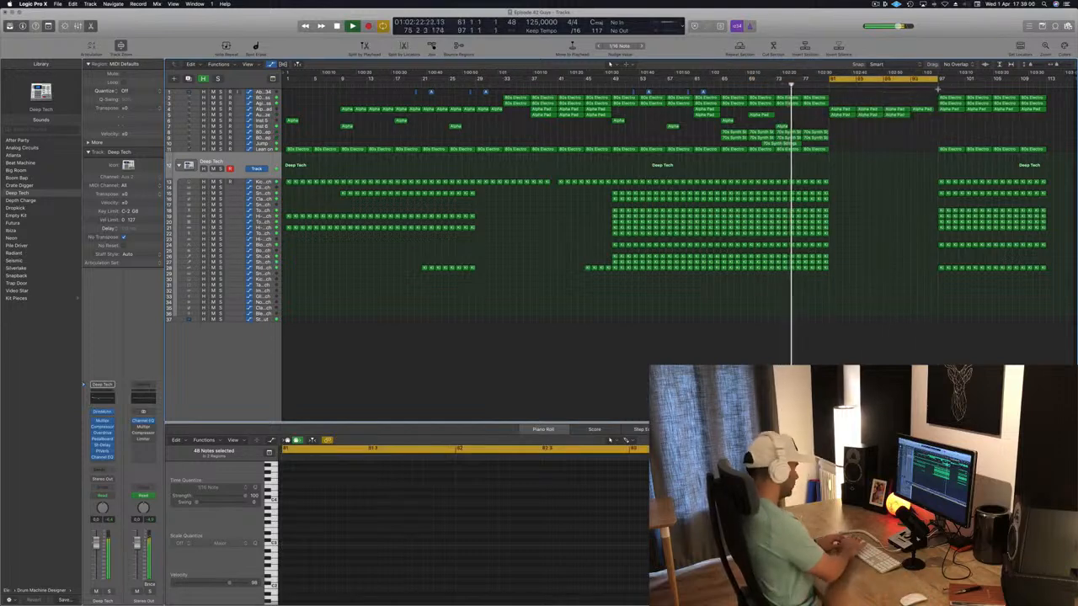
key("super+r")
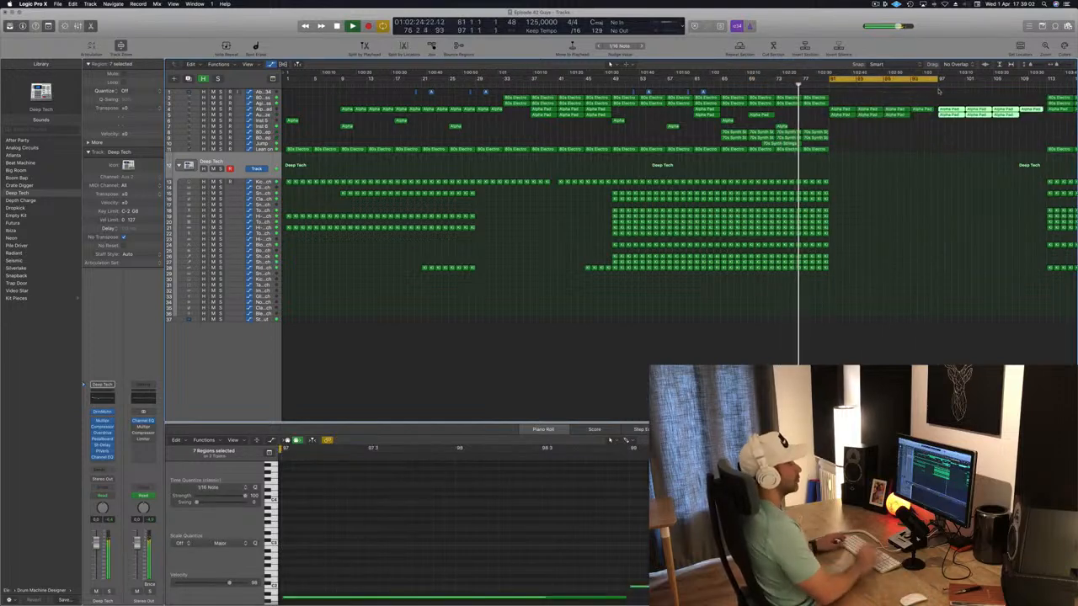
scroll(961, 153, "left", 2)
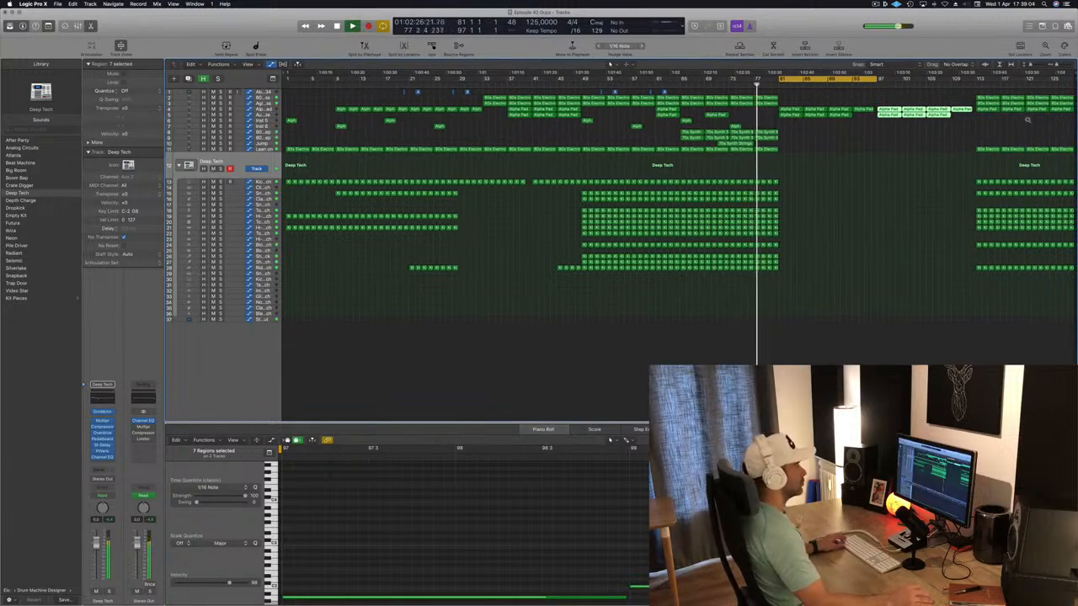
Set the cycle range to bars 113 to 129 and repeat that section to extend the arrangement.
left_click_drag(977, 81, 1073, 84)
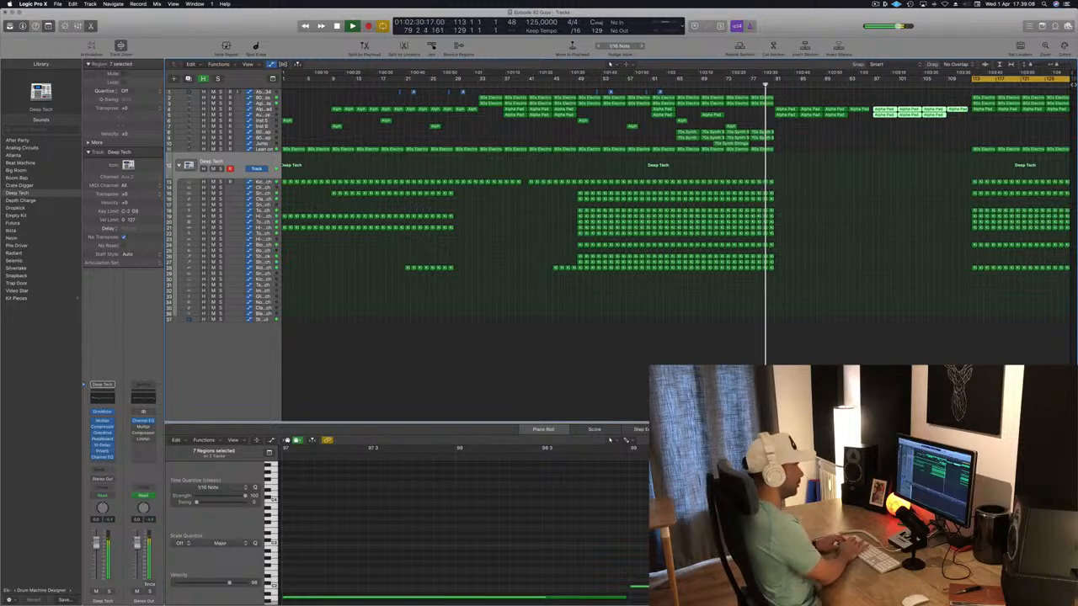
key("ctrl+super+r")
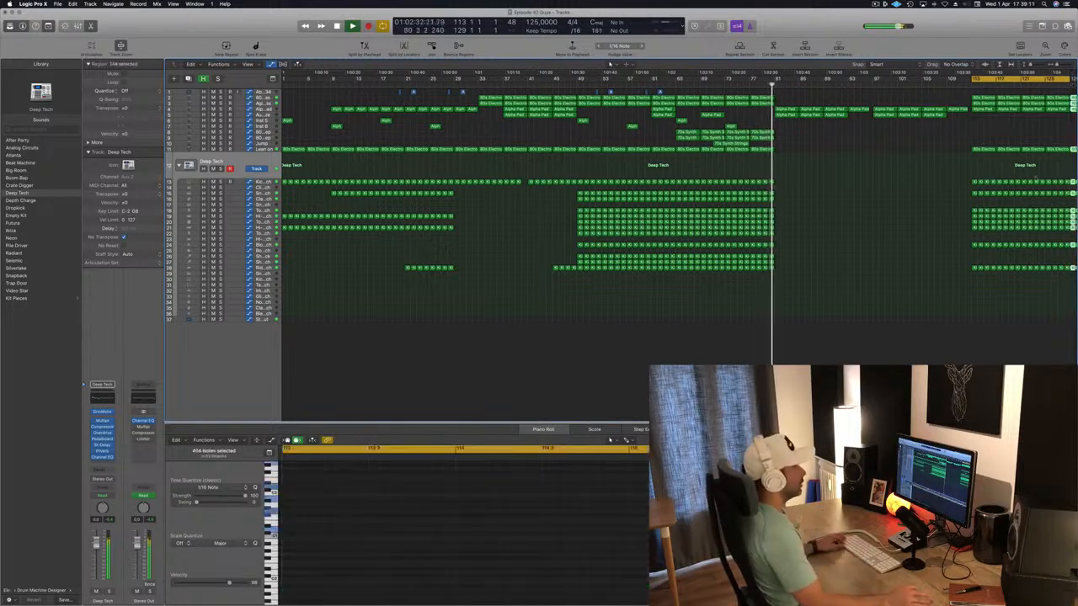
scroll(942, 193, "down", 3)
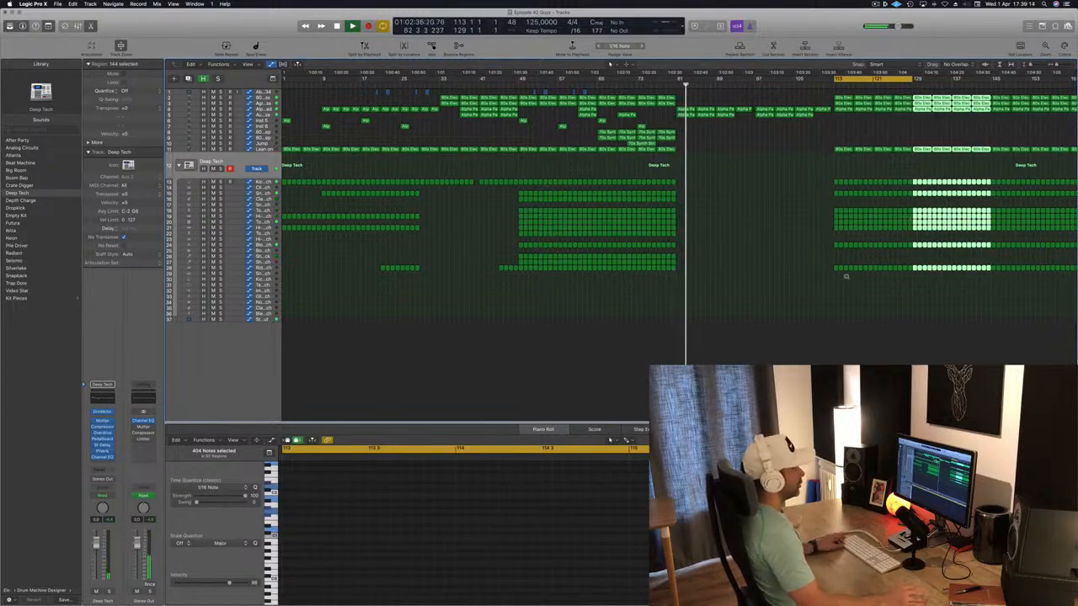
scroll(842, 274, "down", 2)
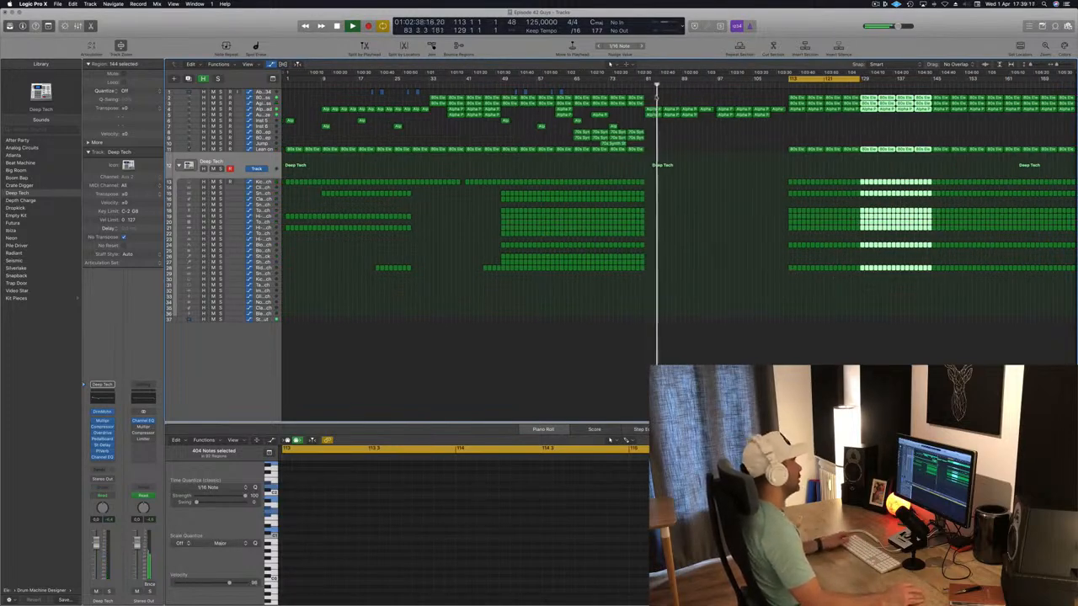
Replay from around bar 72 and copy a short Alpha Pad region to bar 81.
left_click(603, 87)
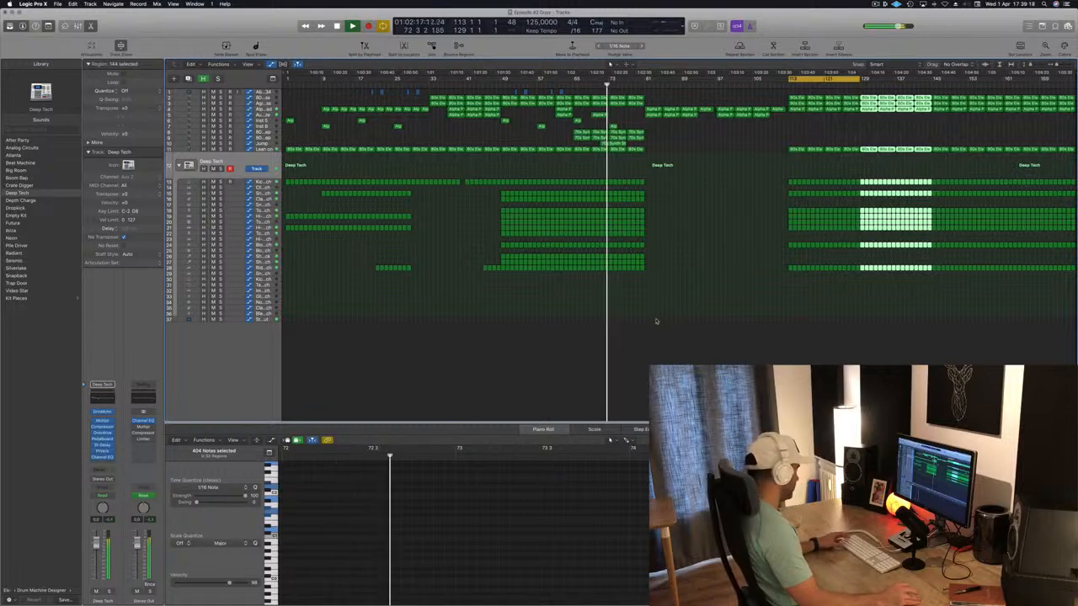
left_click(698, 360)
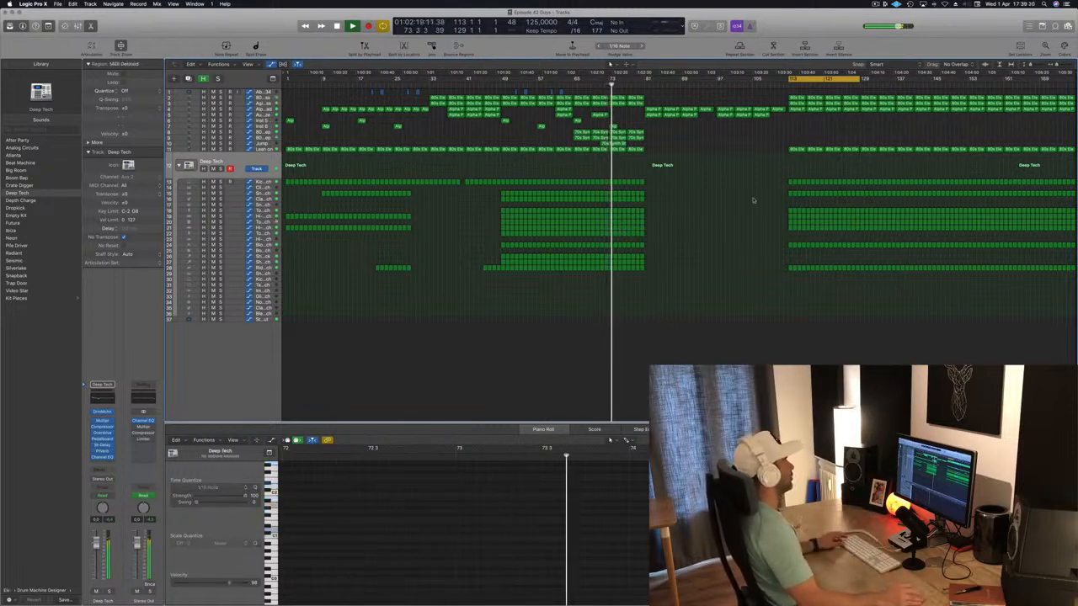
scroll(705, 253, "up", 3)
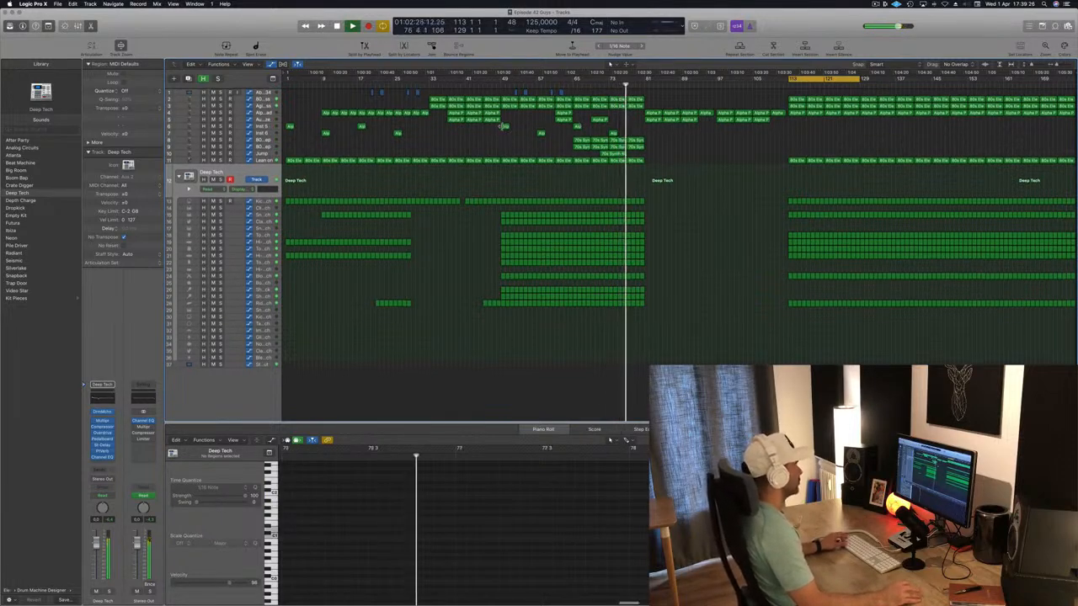
left_click(612, 133)
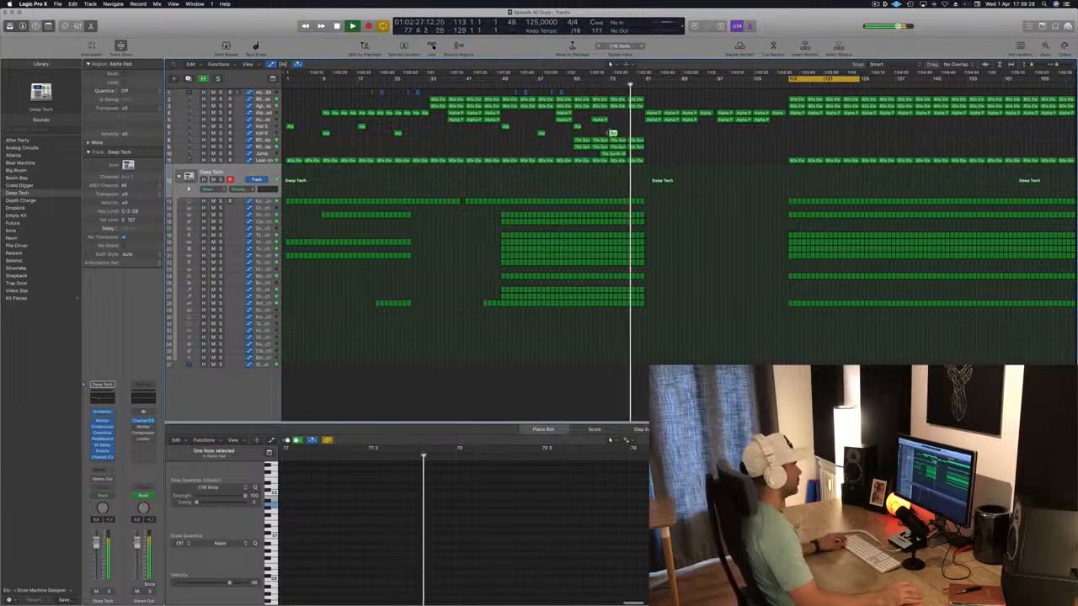
left_click_drag(612, 133, 662, 132)
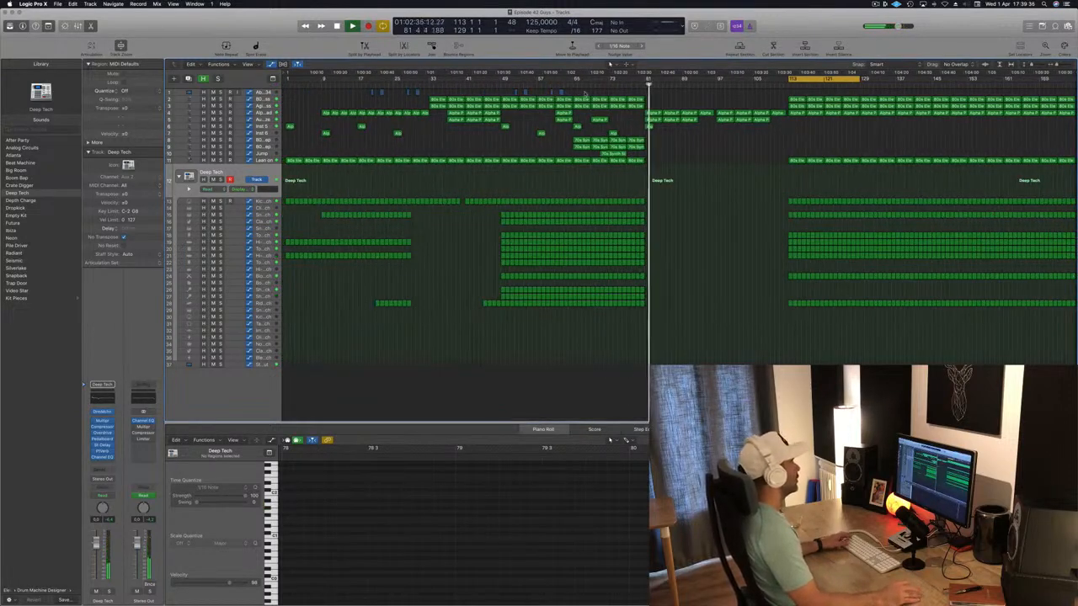
Add frequency automation on the Lean on track that dips around bar 69 and rises to a peak at bar 81.
left_click(563, 84)
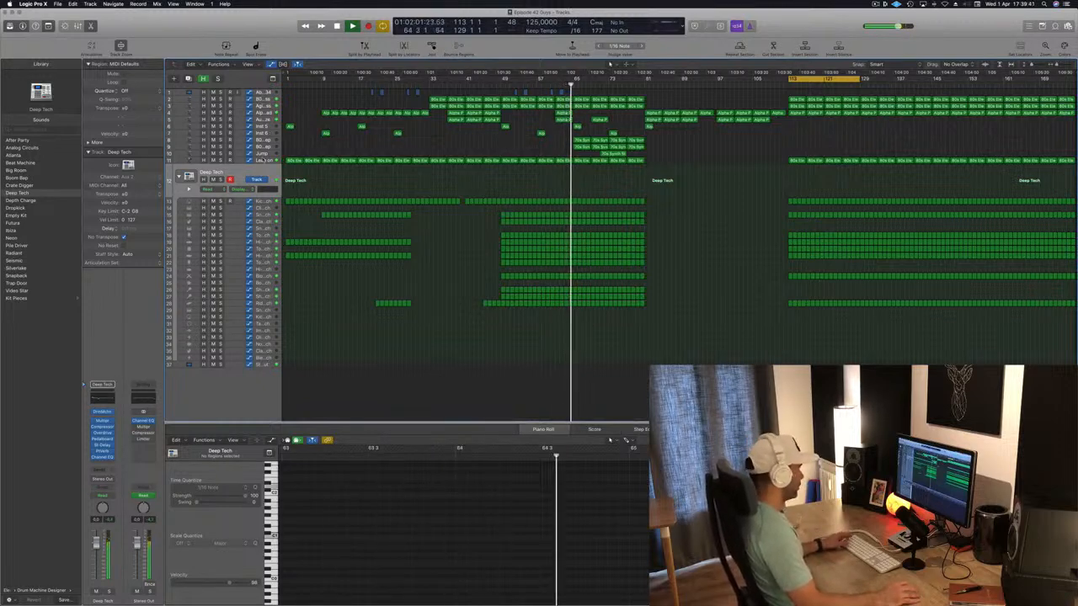
left_click(263, 160)
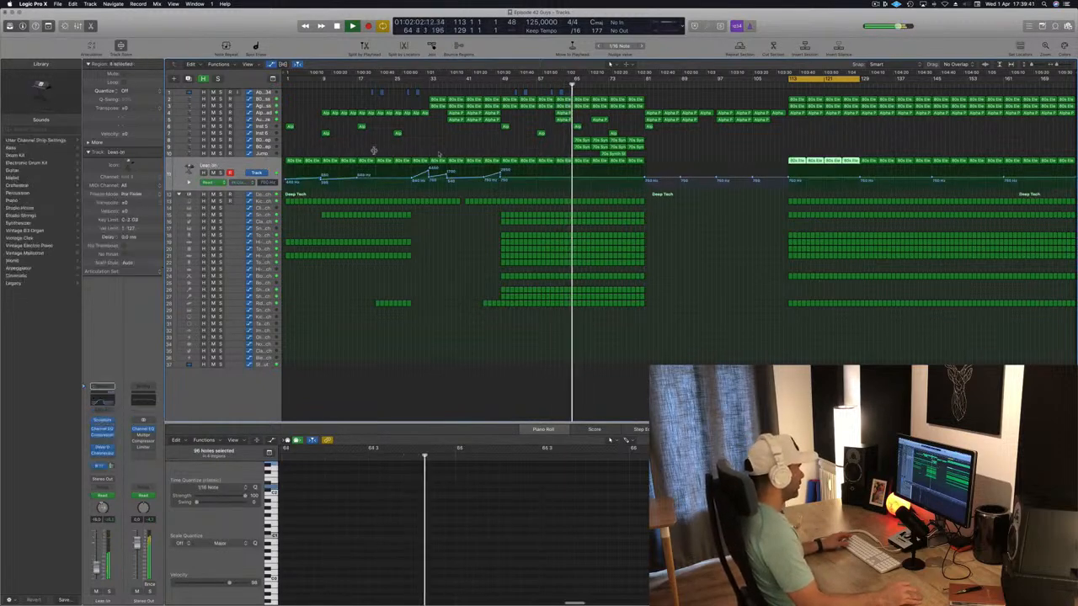
left_click(572, 179)
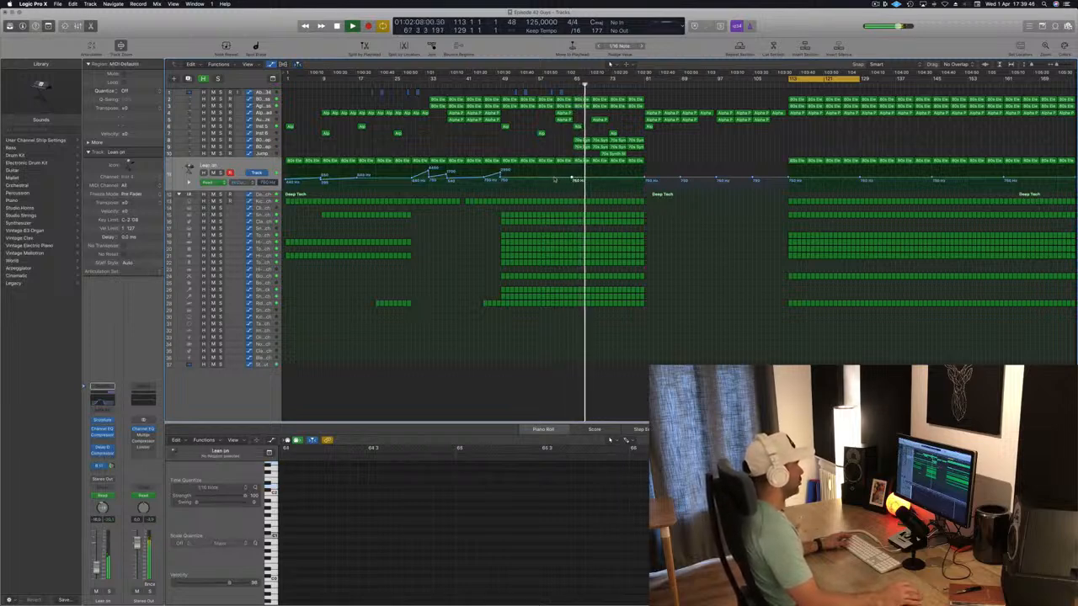
left_click_drag(590, 179, 590, 180)
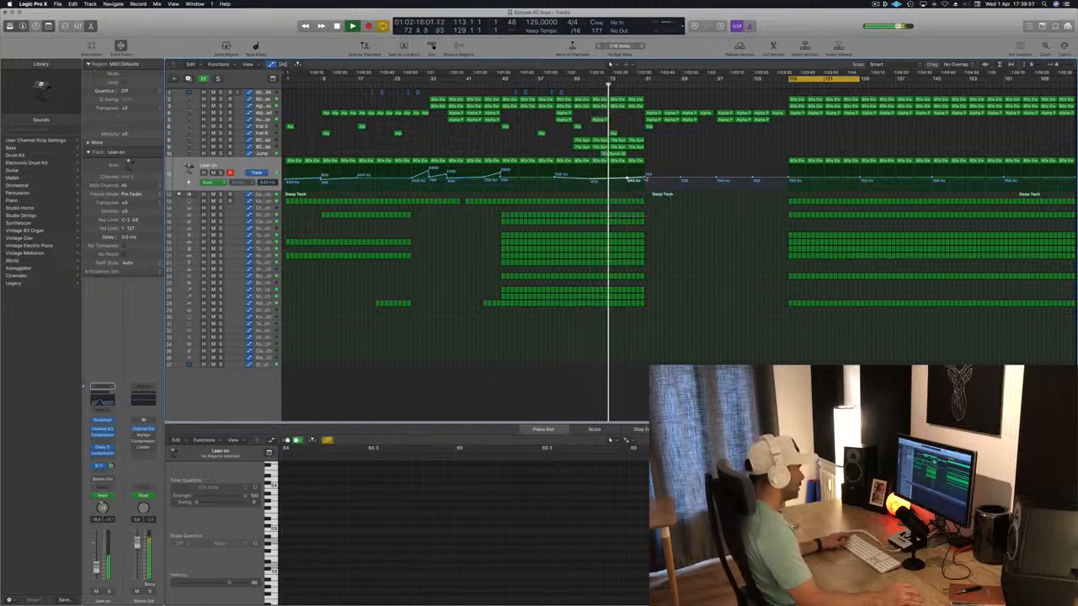
left_click(646, 177)
left_click_drag(645, 174, 645, 174)
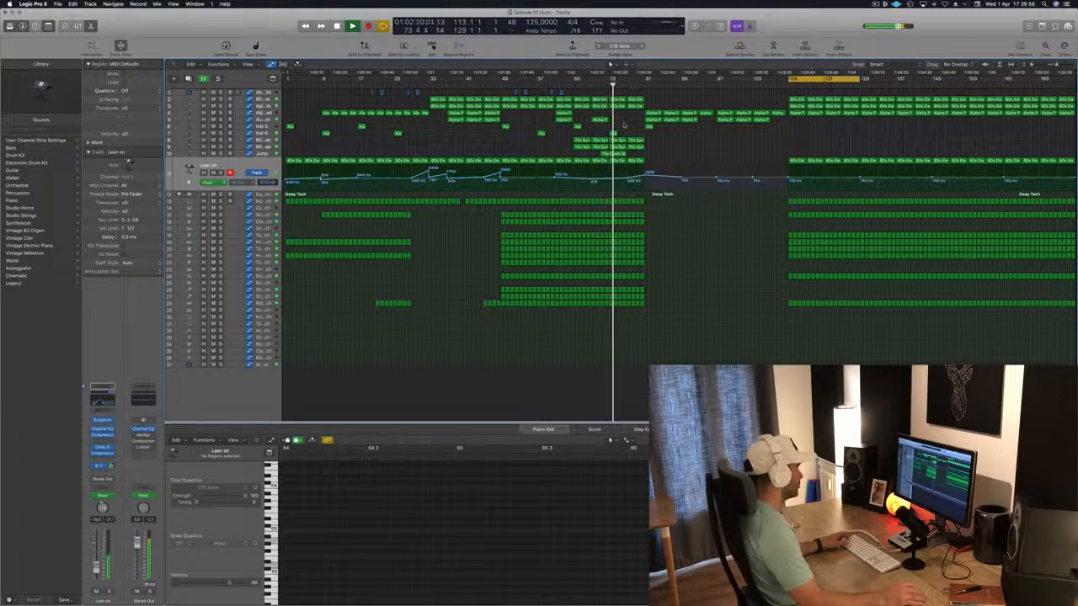
Delete the regions on the lower Deep Tech percussion tracks in bars 79 to 81, keeping the upper drum tracks.
scroll(683, 216, "up", 8)
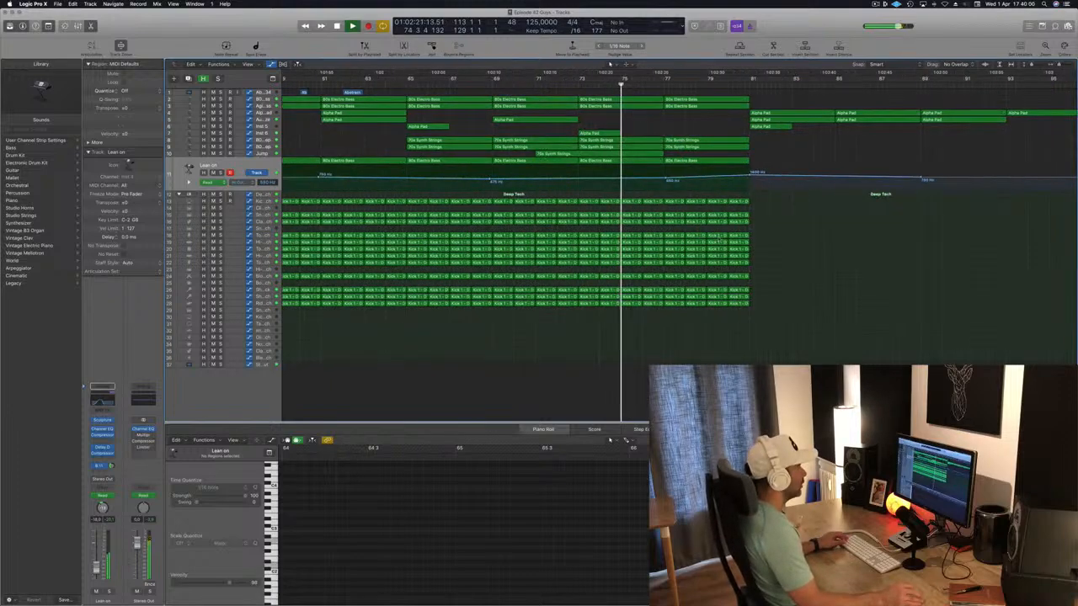
scroll(758, 245, "down", 2)
left_click_drag(813, 250, 740, 312)
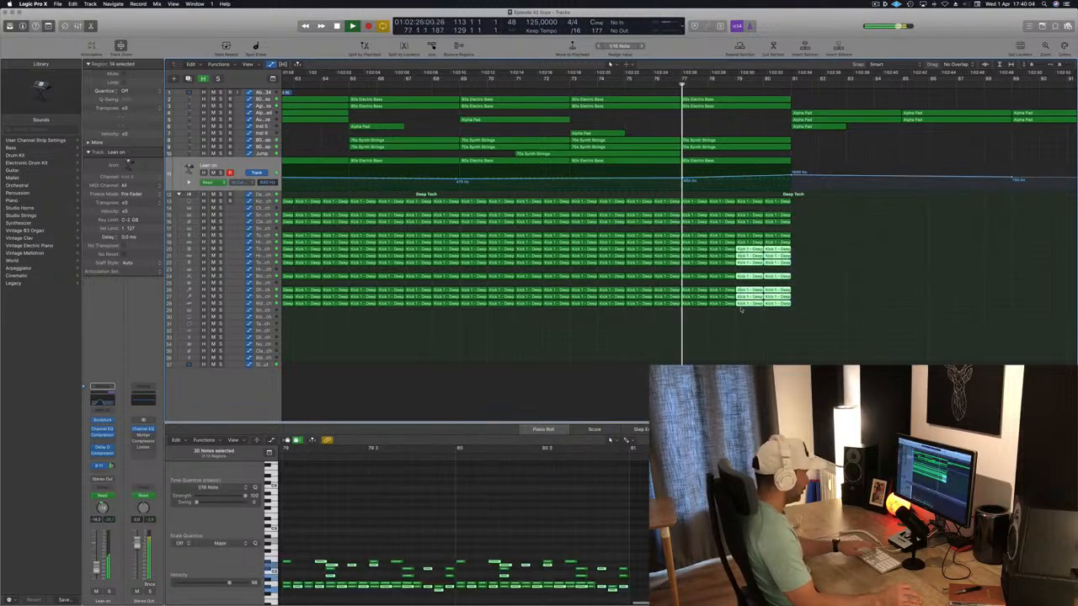
key("Delete")
scroll(795, 260, "down", 2)
scroll(795, 261, "down", 5)
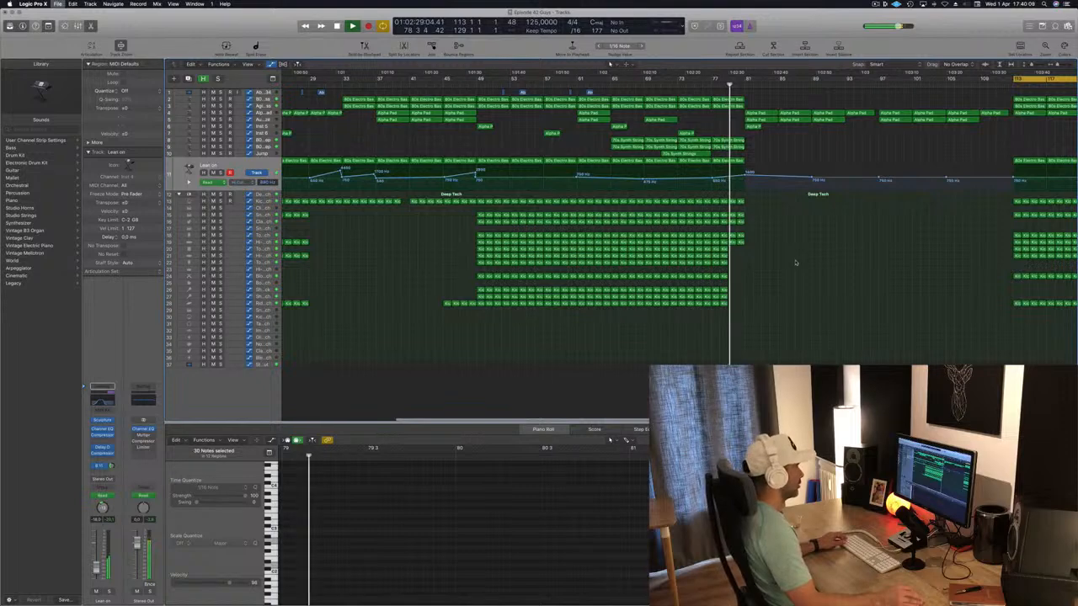
scroll(795, 263, "down", 3)
scroll(794, 263, "up", 3)
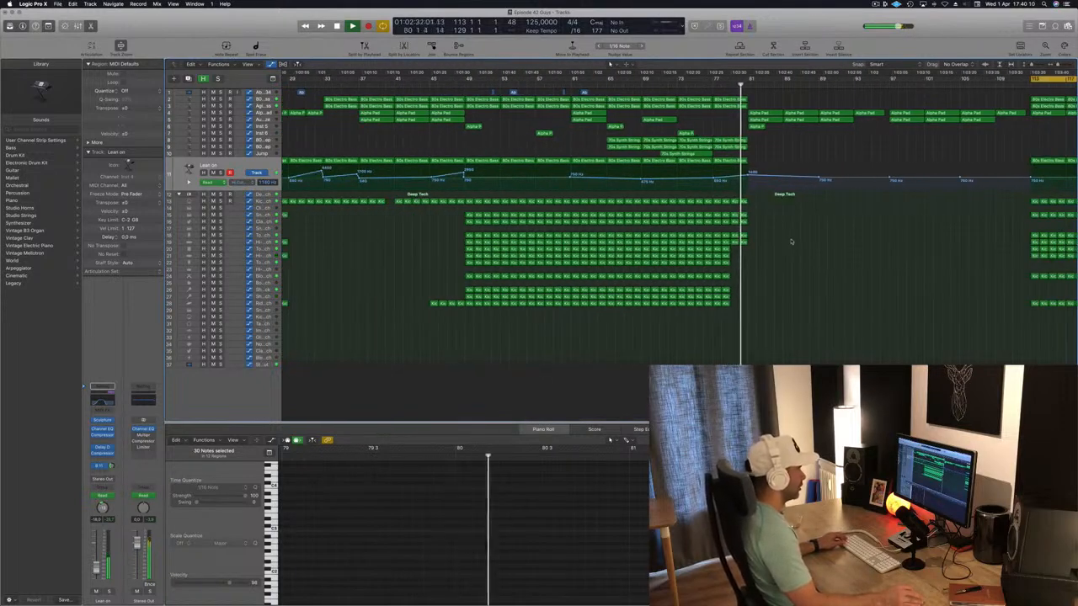
scroll(651, 228, "down", 4)
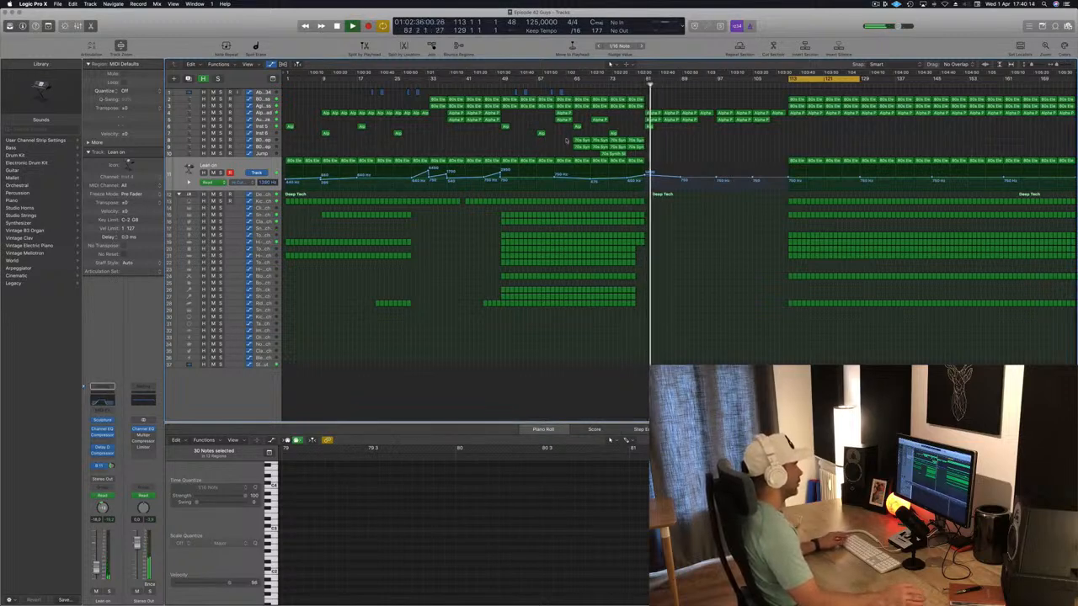
Copy the 70s Synth Strings regions from bars 65 to 81 so the copies start at bar 81.
left_click_drag(557, 141, 646, 158)
left_click_drag(579, 140, 656, 148)
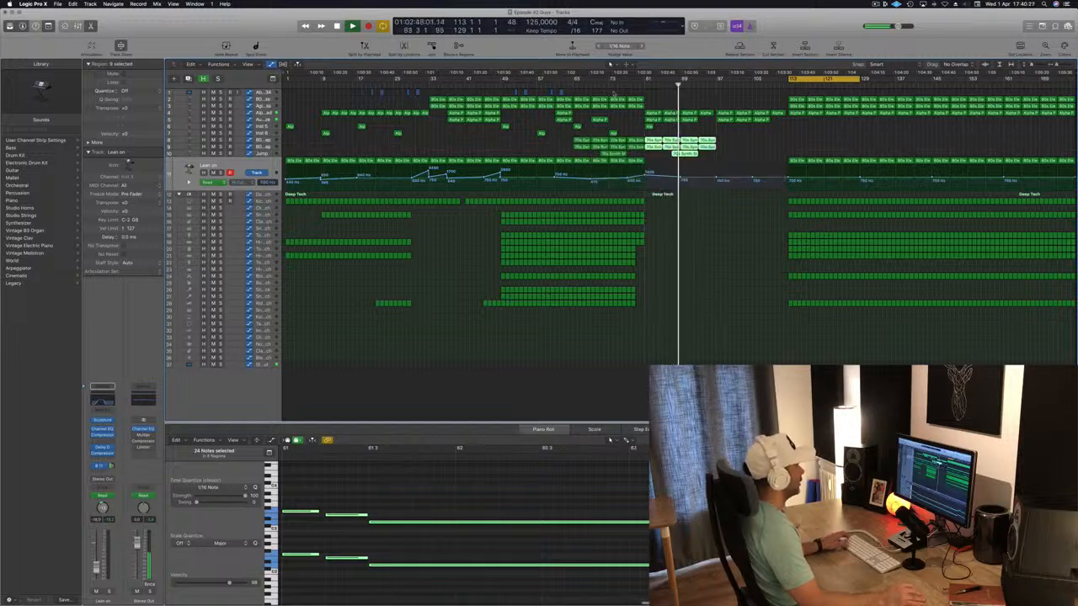
Audition the arrangement from bar 64 through the drum dropout and the section change at bar 81.
key("space")
key("space")
left_click(568, 84)
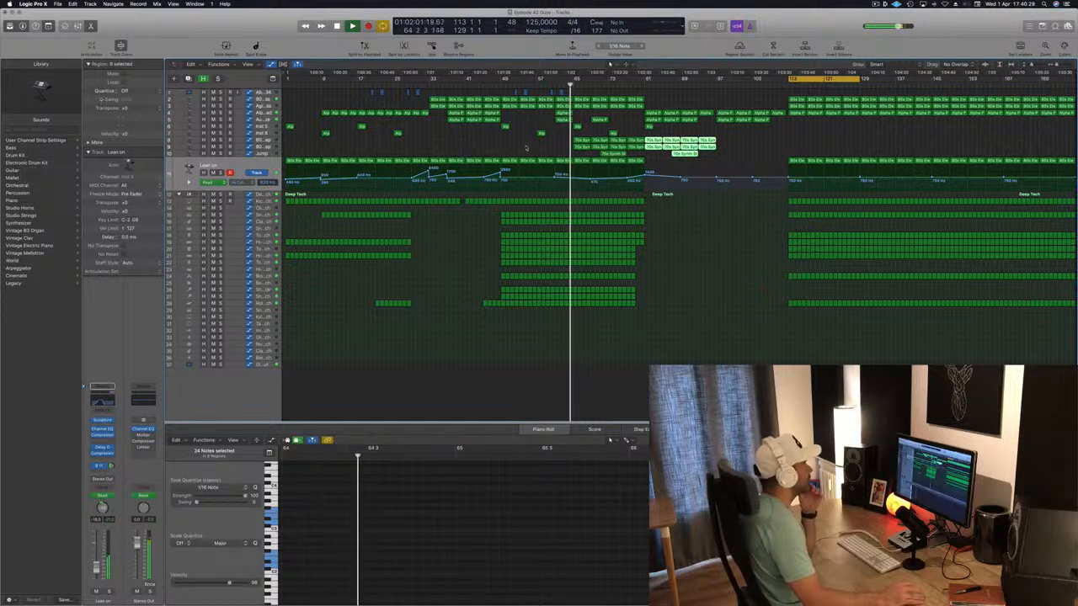
left_click(525, 148)
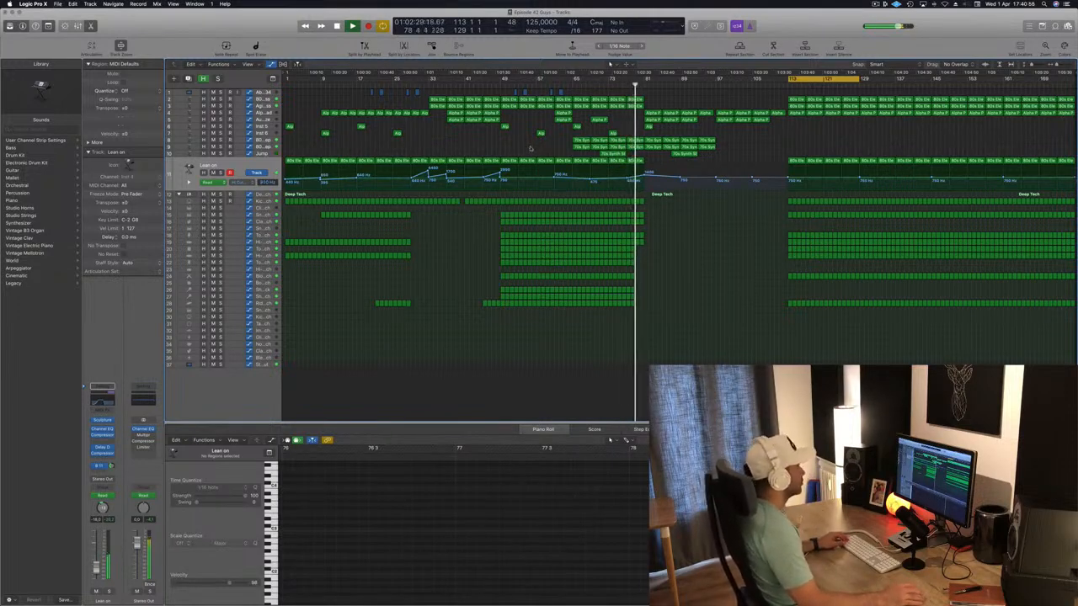
scroll(641, 149, "up", 5)
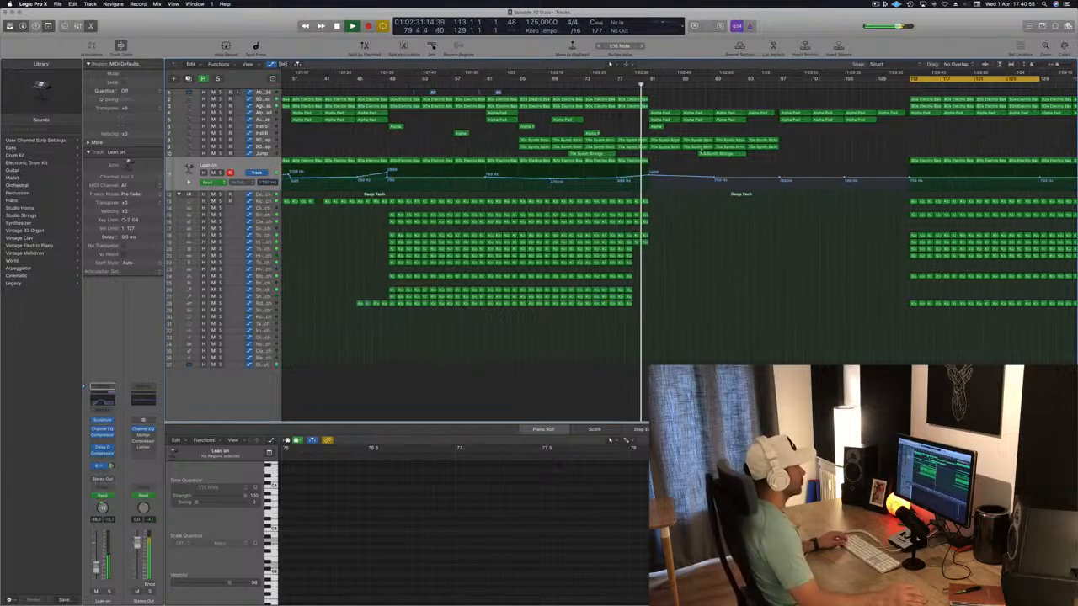
scroll(695, 151, "down", 3)
scroll(695, 146, "down", 2)
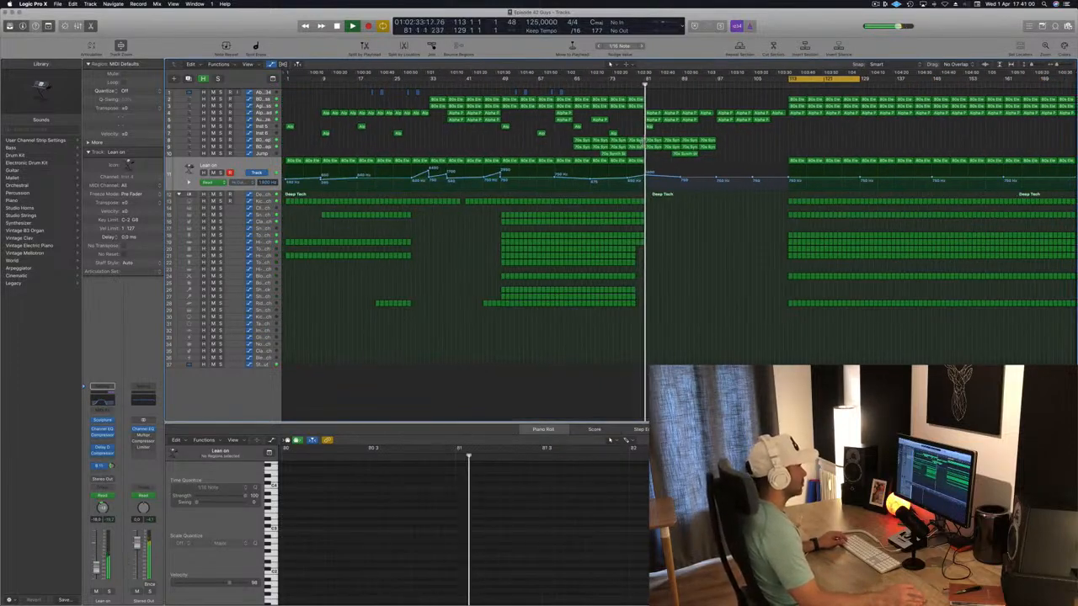
scroll(642, 143, "down", 2)
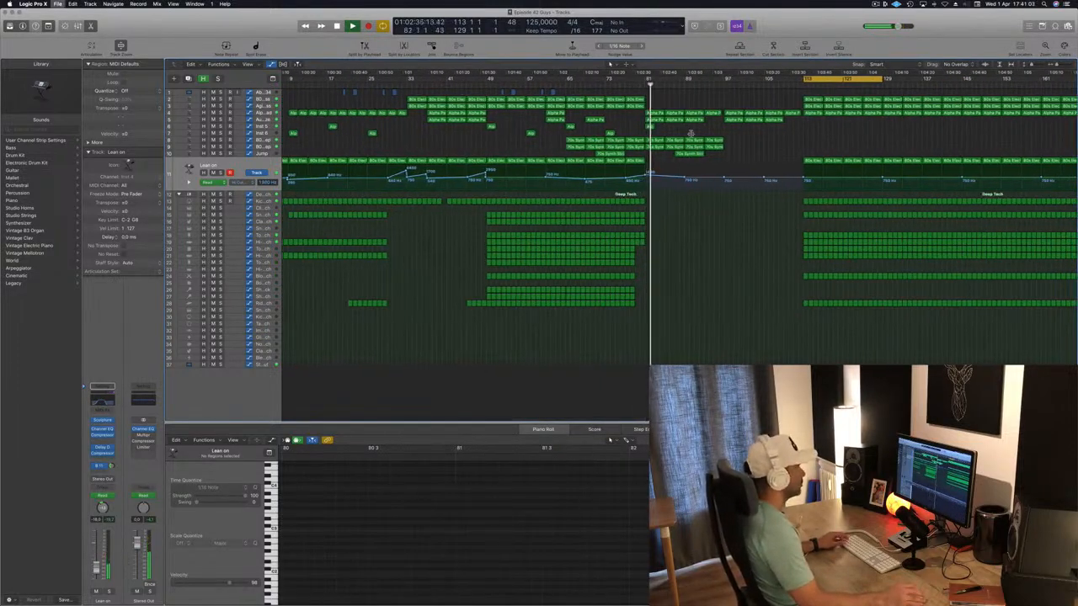
scroll(692, 137, "up", 1)
scroll(692, 136, "down", 2)
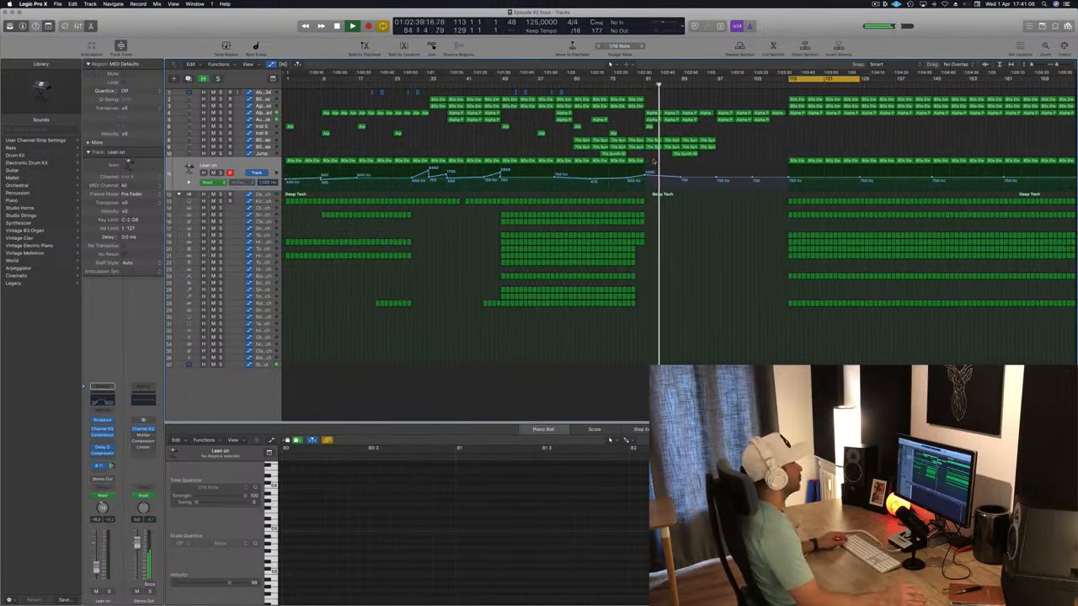
Copy four Lean on regions with their automation to bars 97 to 113, and the 70s Synth Strings regions to bar 113.
left_click_drag(653, 161, 738, 165)
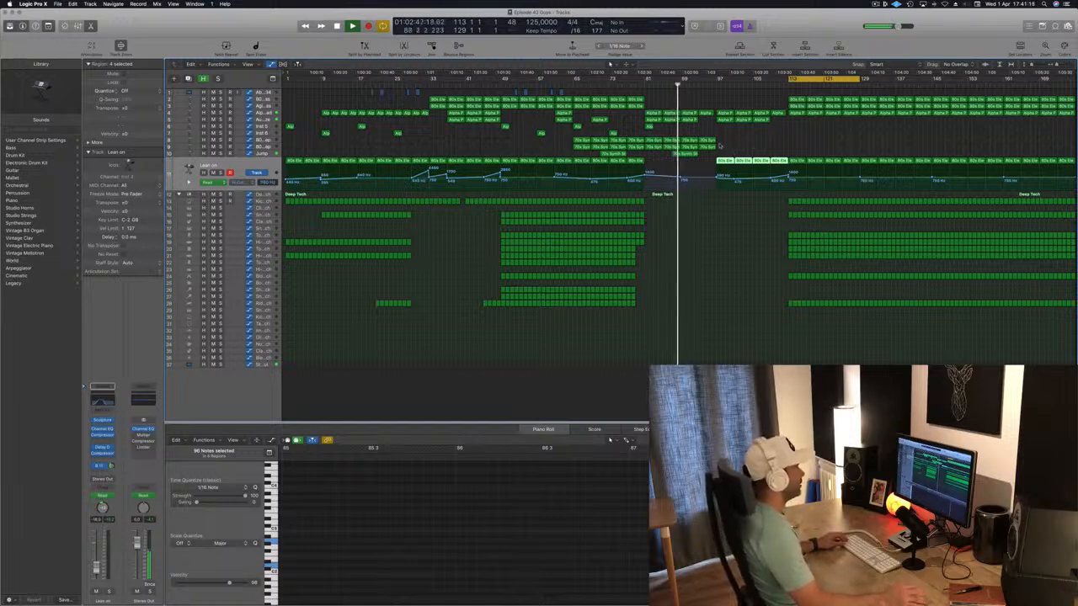
left_click_drag(721, 135, 799, 146)
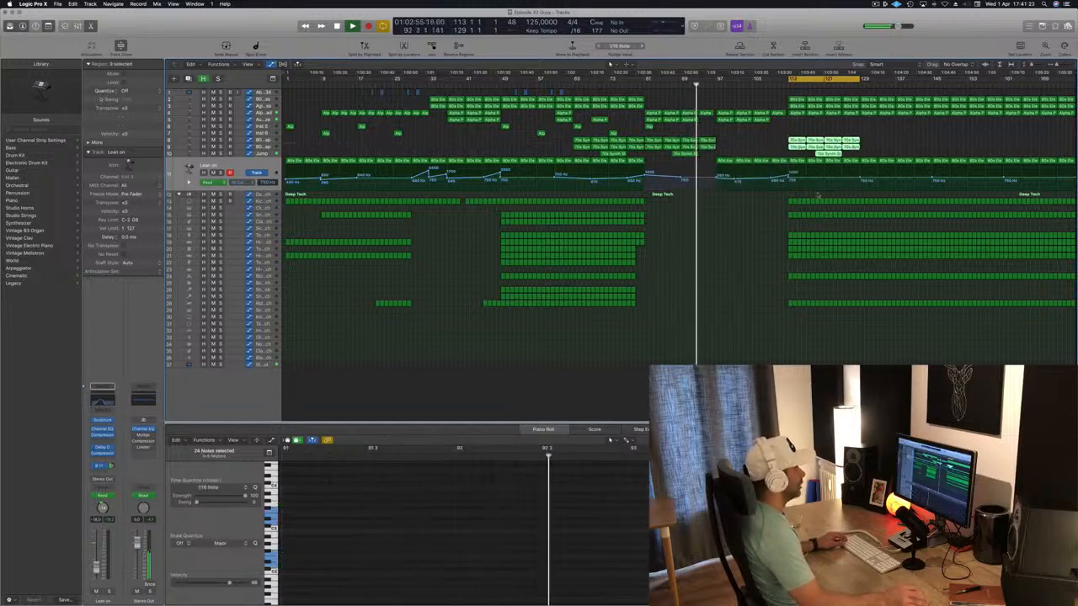
left_click_drag(1074, 78, 1076, 82)
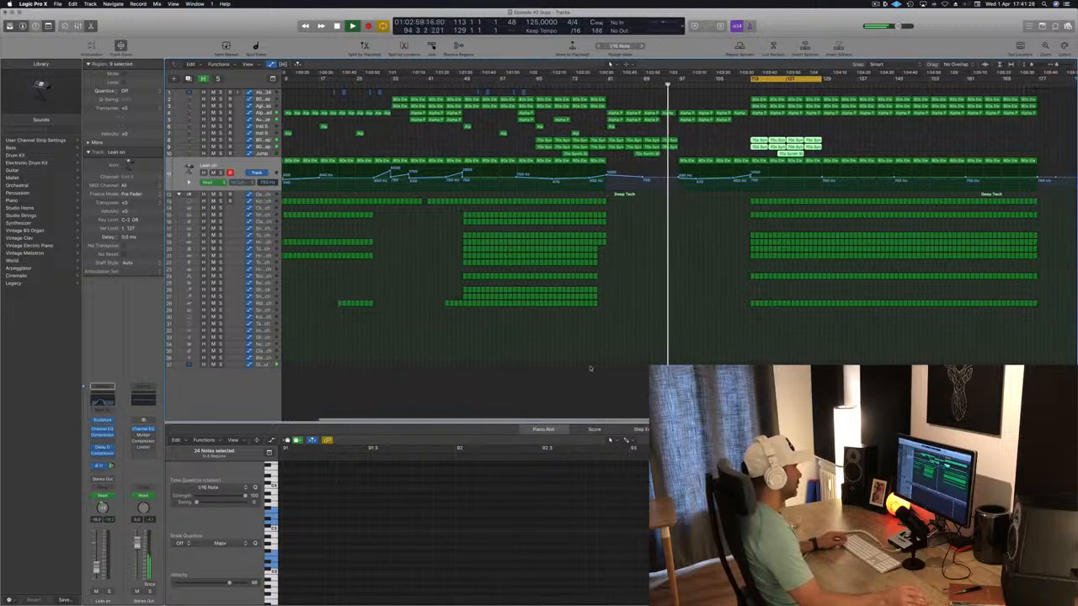
Save the project and copy the missing Deep Tech percussion regions from bar 49 onward so their copies start at bar 113.
left_click(591, 368)
key("super+s")
key("super+Down")
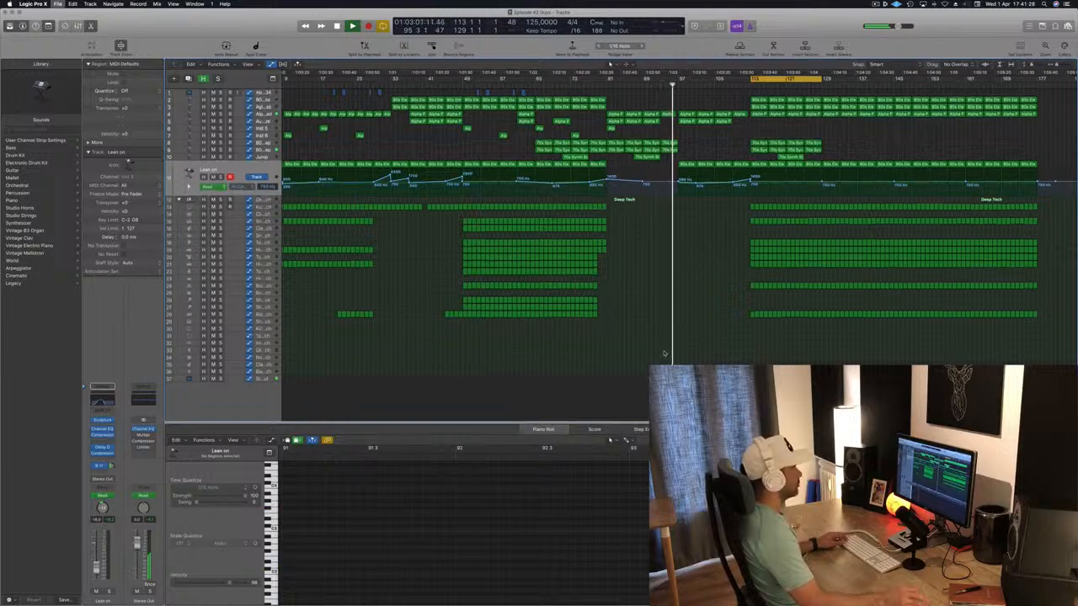
left_click_drag(617, 231, 751, 232)
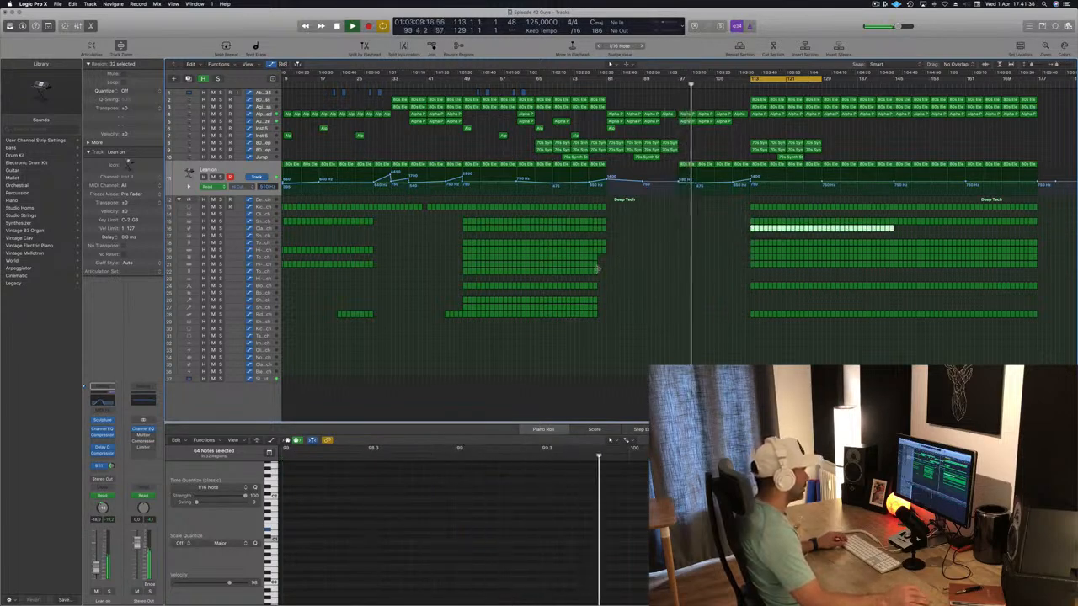
left_click_drag(598, 269, 752, 276)
left_click_drag(646, 298, 729, 297)
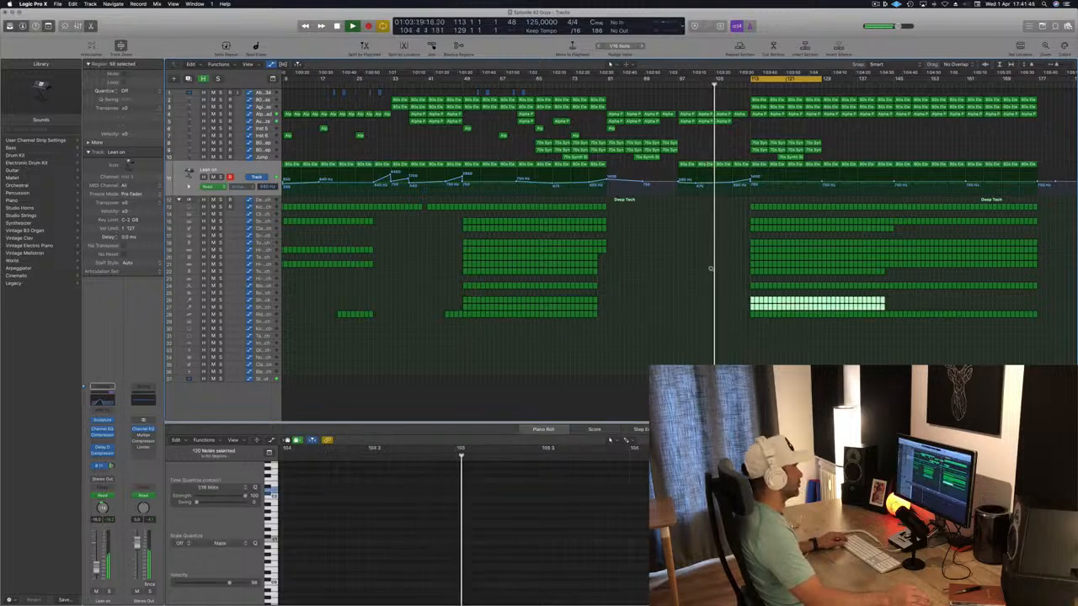
Audition the passage from bar 97, briefly soloing the Aurora Haze track to hear it on its own.
key("super+Right")
key("super+Right")
key("super+Right")
key("super+Right")
key("super+Left")
key("super+Left")
key("super+Left")
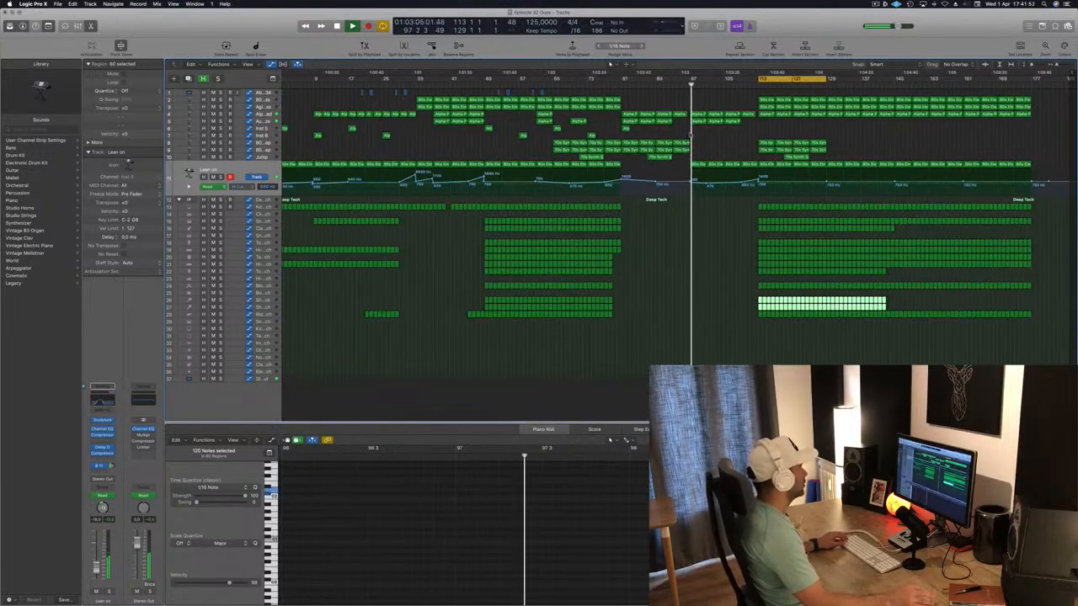
left_click(481, 121)
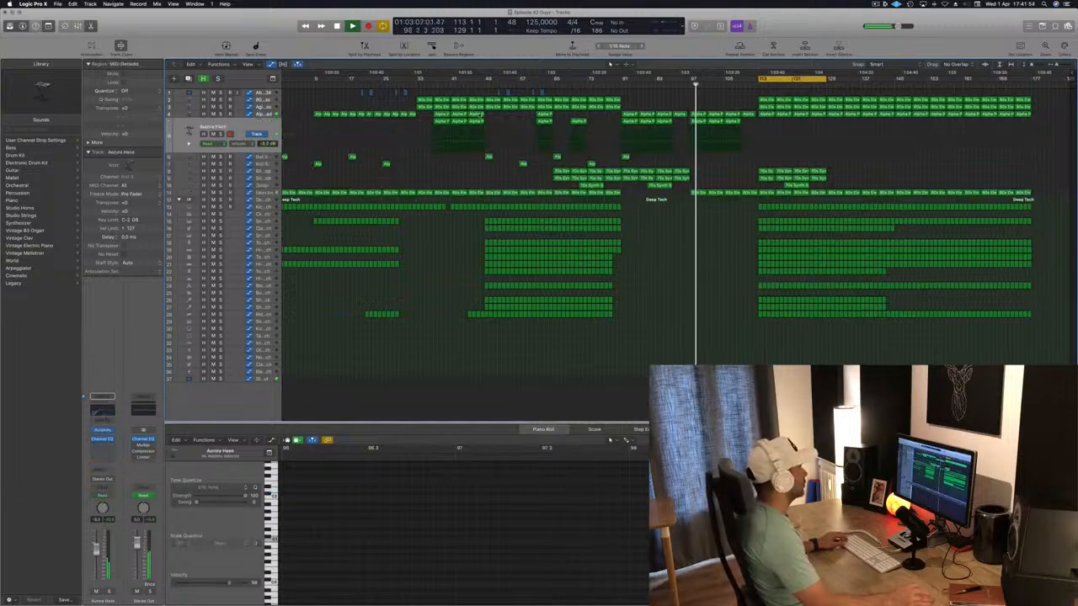
key("s")
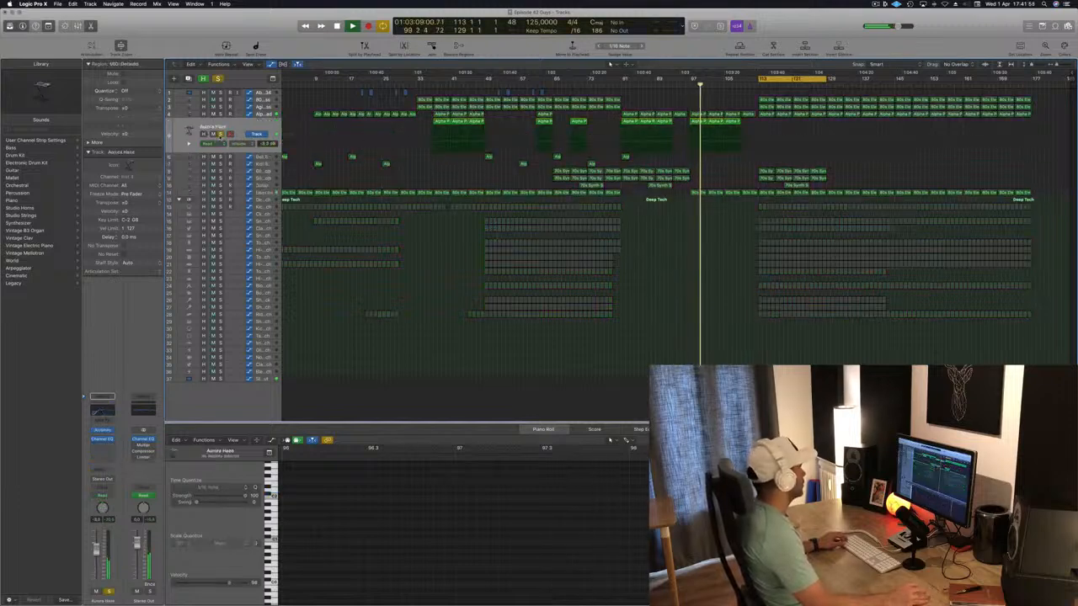
key("s")
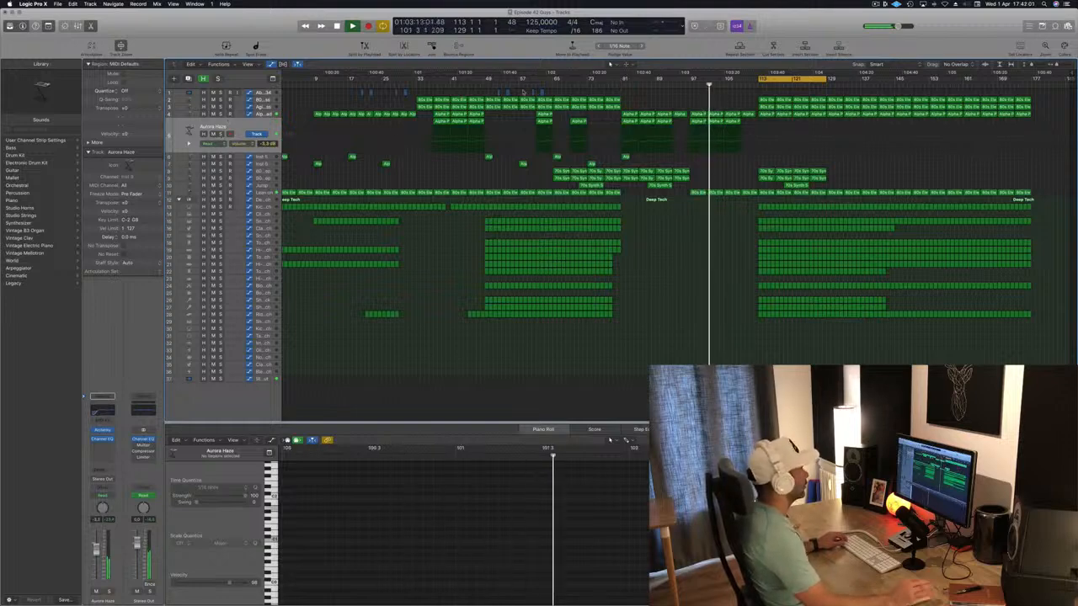
Copy the 80s Electro Bass regions on tracks 2 and 3 so they come in early at bar 109.
key("super+Right")
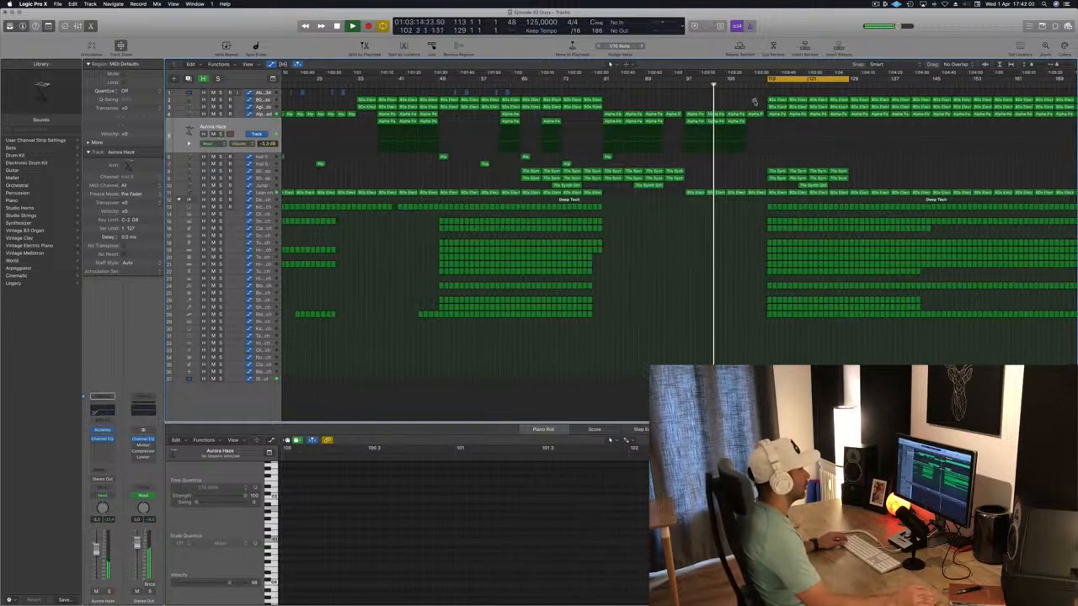
mouse_move(761, 100)
left_mouse_down()
mouse_move(777, 107)
mouse_move(760, 104)
left_mouse_up()
scroll(755, 174, "up", 3)
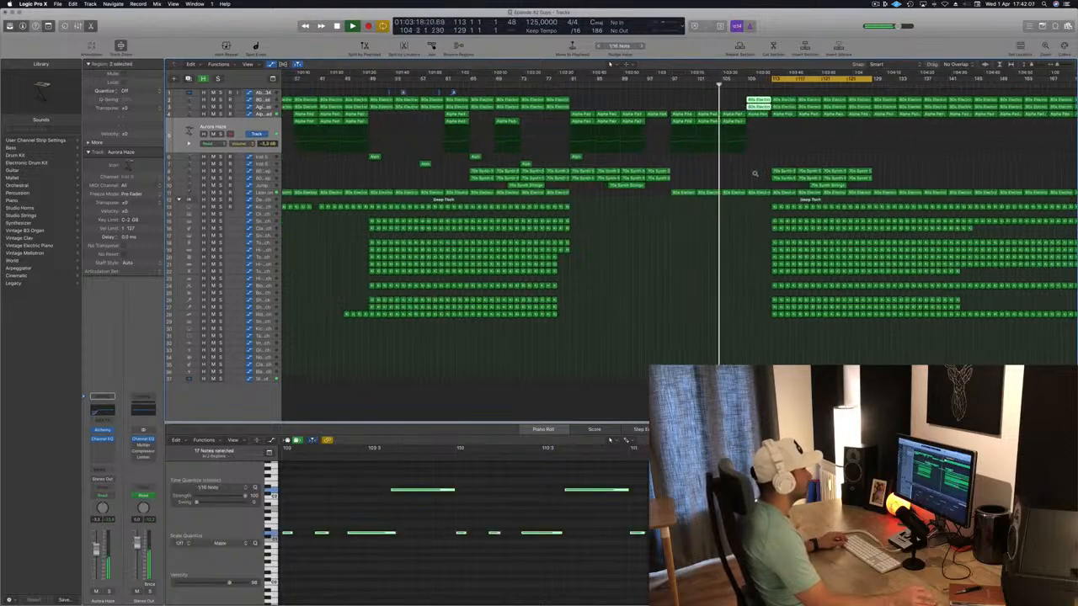
scroll(753, 174, "down", 5)
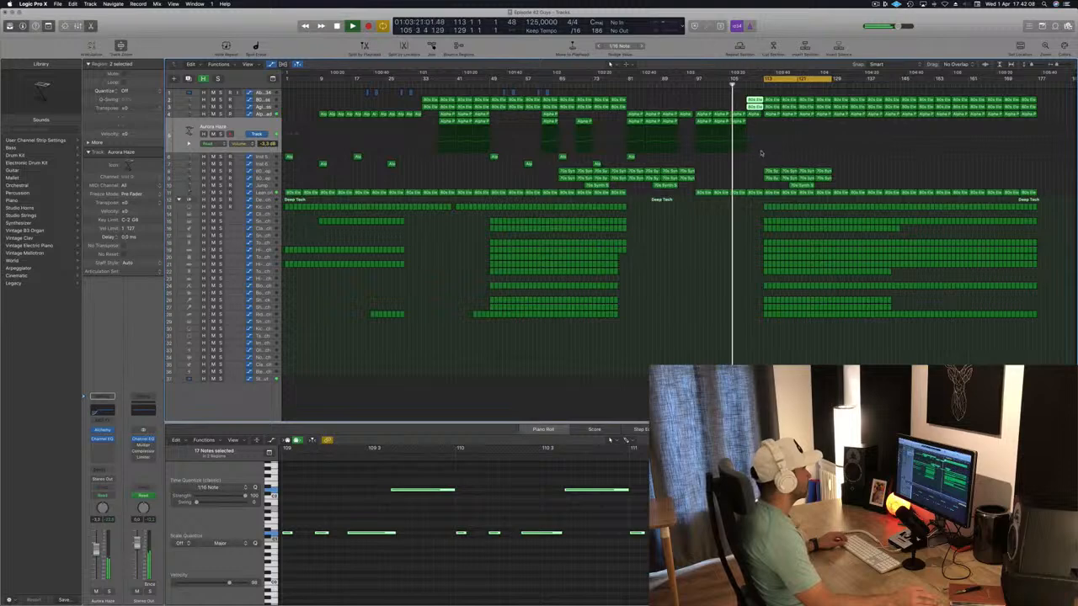
Check the Alpha Pad automation and delete the track 3 copy of the 80s Electro Bass region at bar 109.
left_click(275, 113)
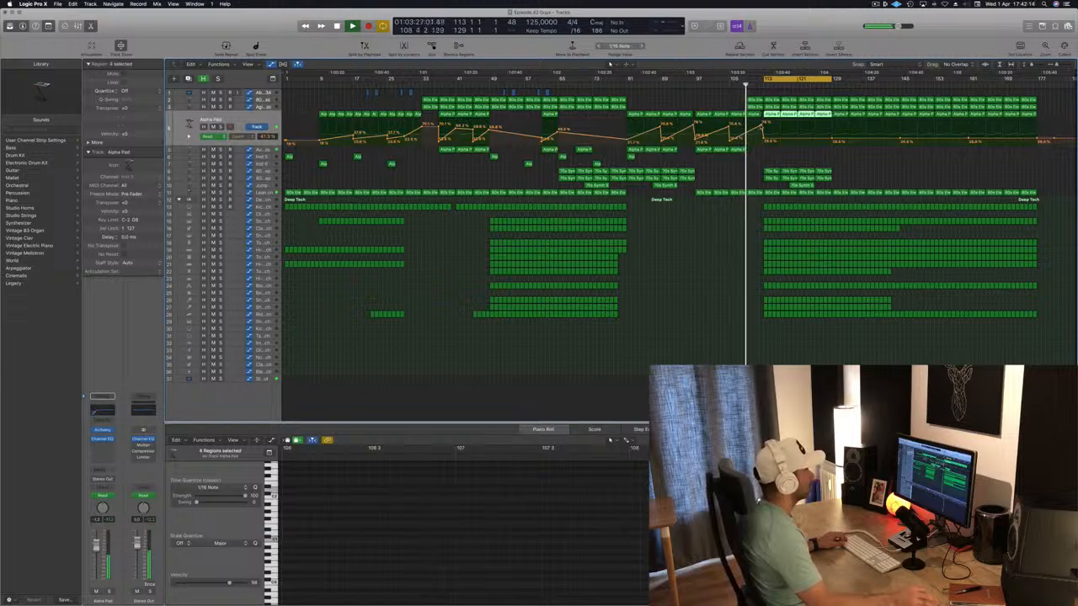
key("super+Right")
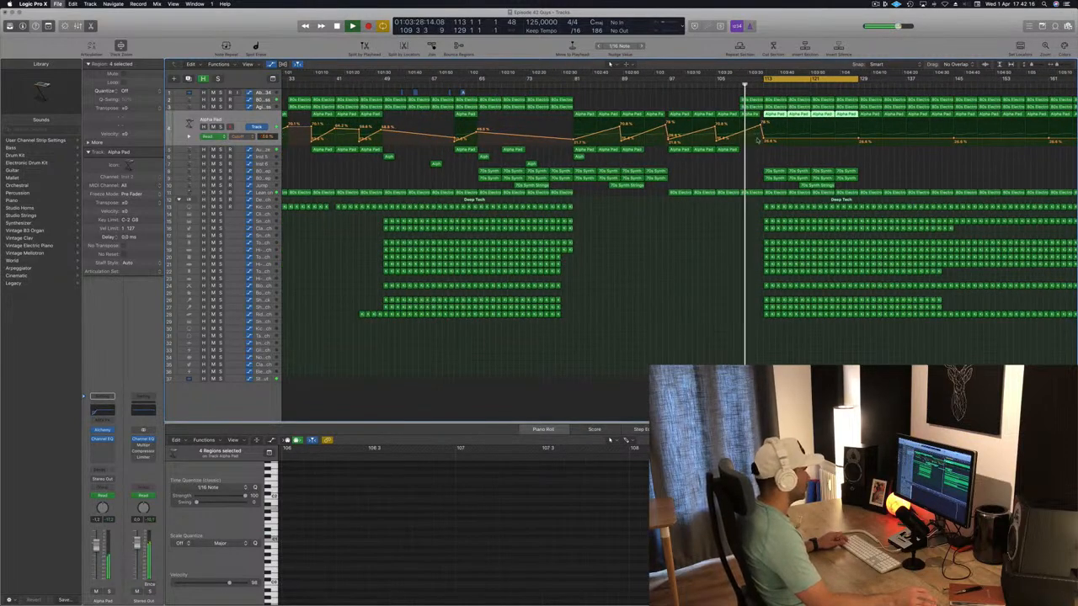
key("super+Left")
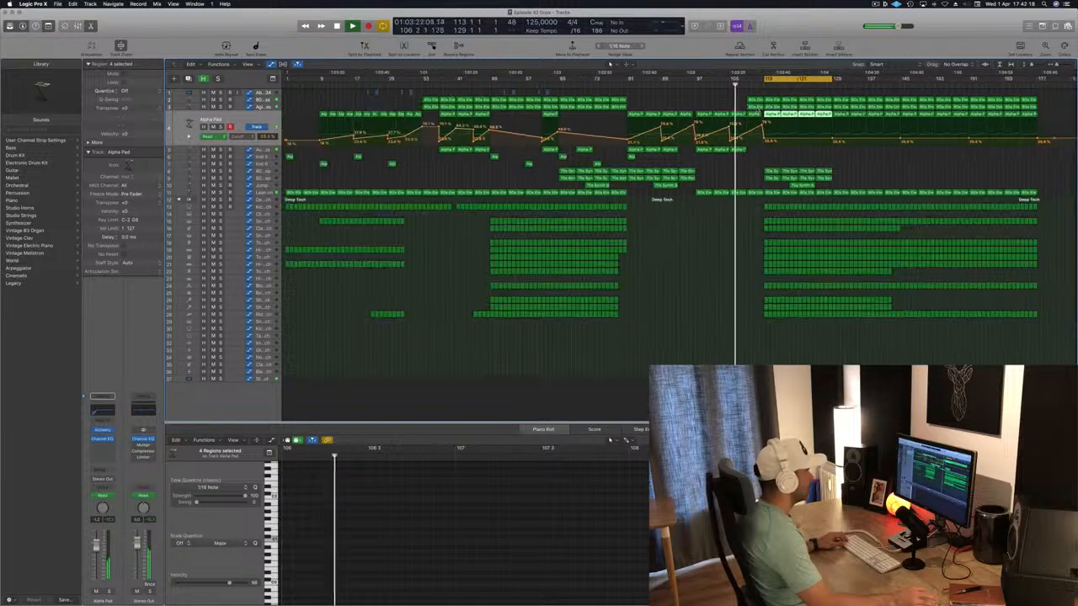
key("Delete")
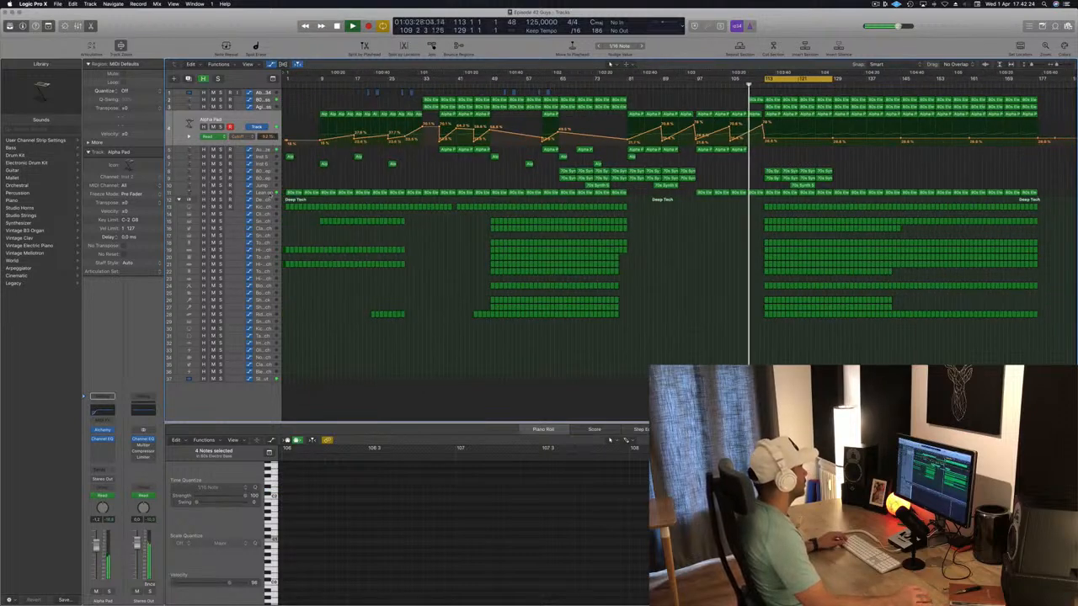
Examine the Lean on filter automation while auditioning the transition from bar 109 through bar 128.
left_click(269, 194)
scroll(761, 188, "up", 10)
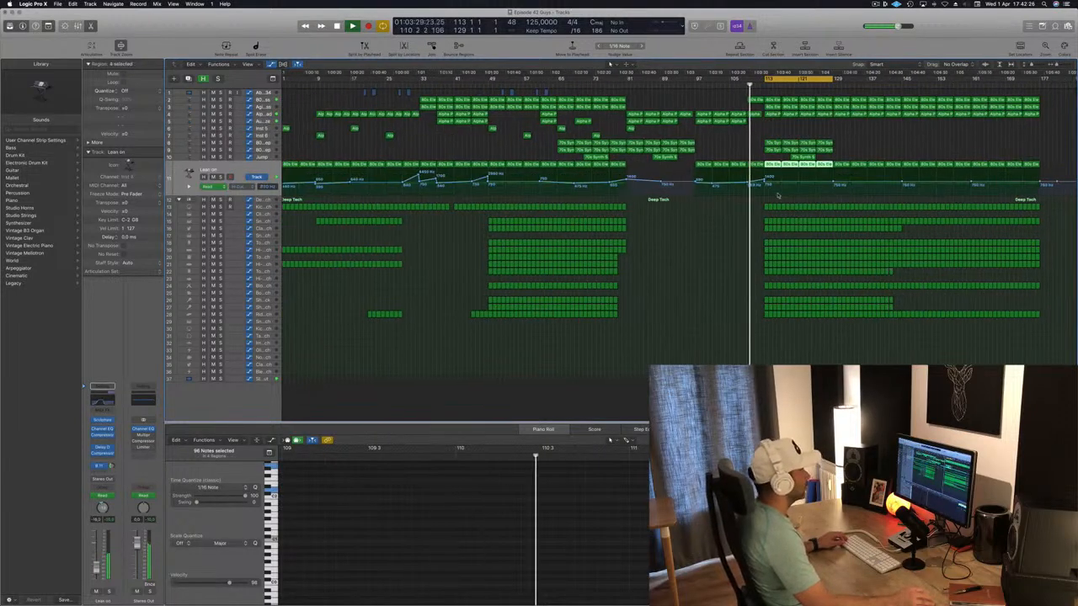
scroll(754, 127, "down", 3)
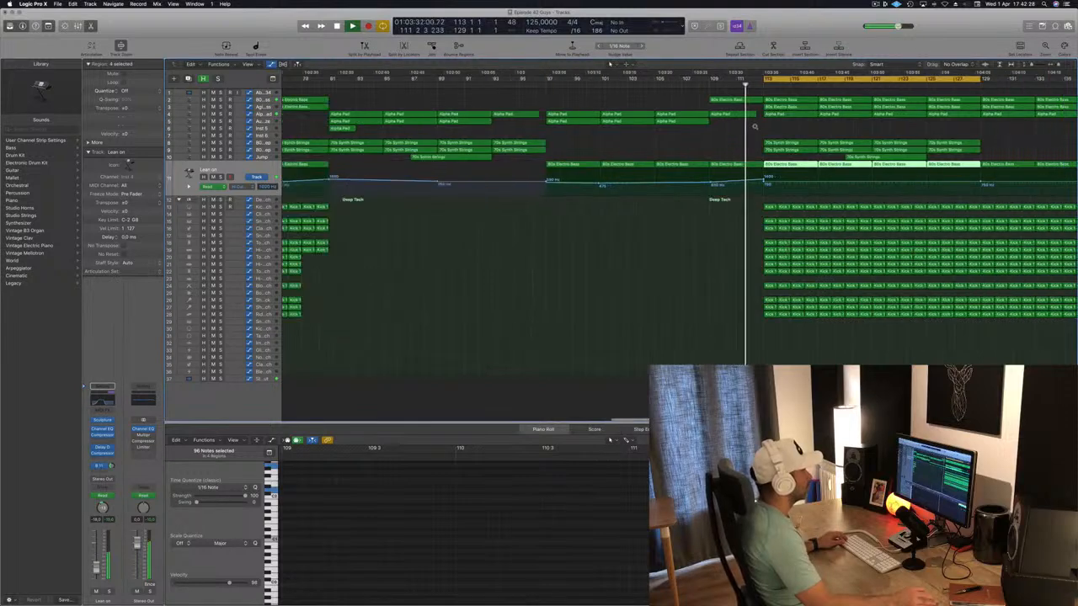
scroll(722, 108, "up", 2)
scroll(716, 106, "down", 2)
scroll(717, 106, "down", 4)
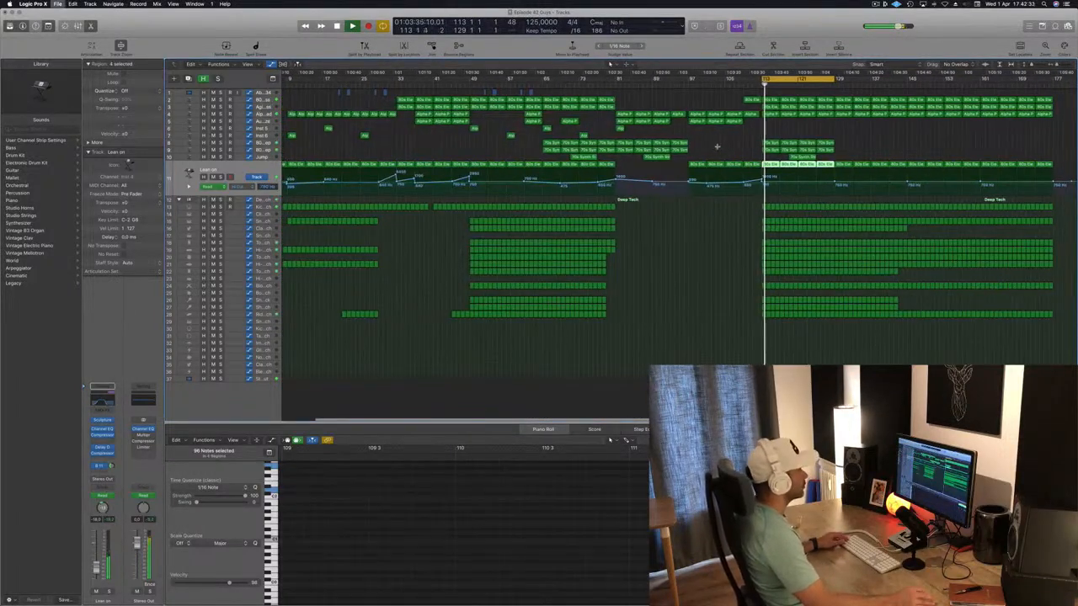
scroll(716, 147, "up", 1)
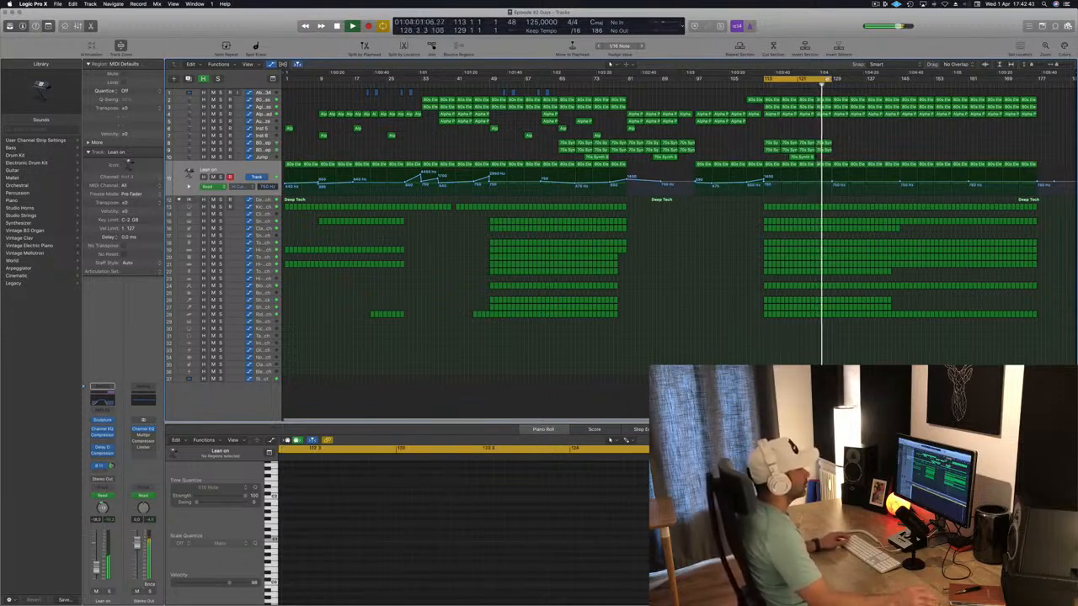
Move the cycle range to bars 129 to 145 and delete the 80s Electro Bass regions after bar 145 on tracks 2 and 3.
left_click_drag(826, 79, 880, 83)
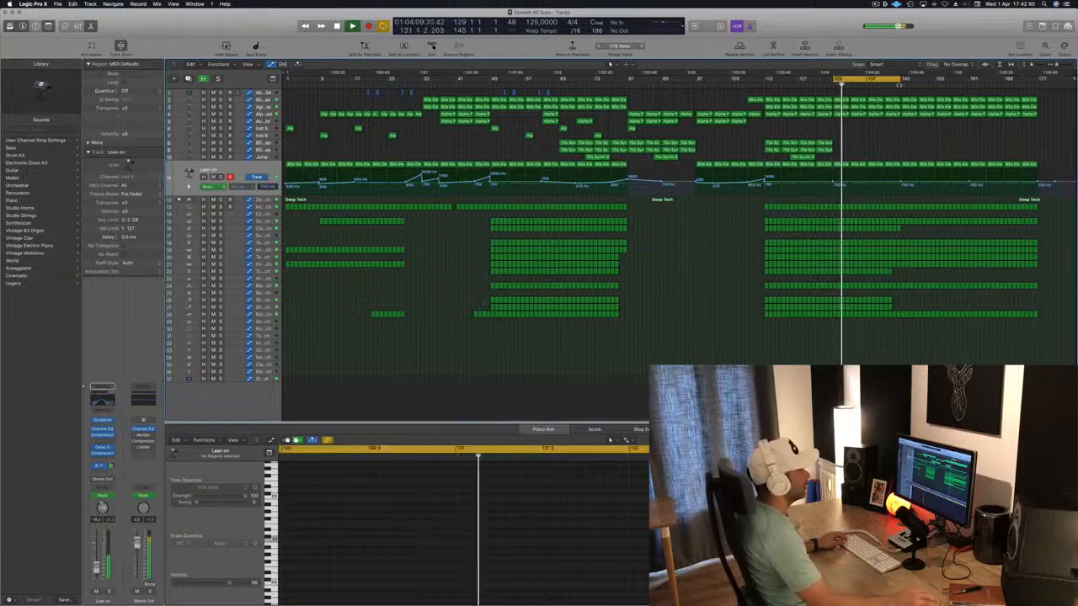
left_click_drag(902, 91, 968, 111)
key("Delete")
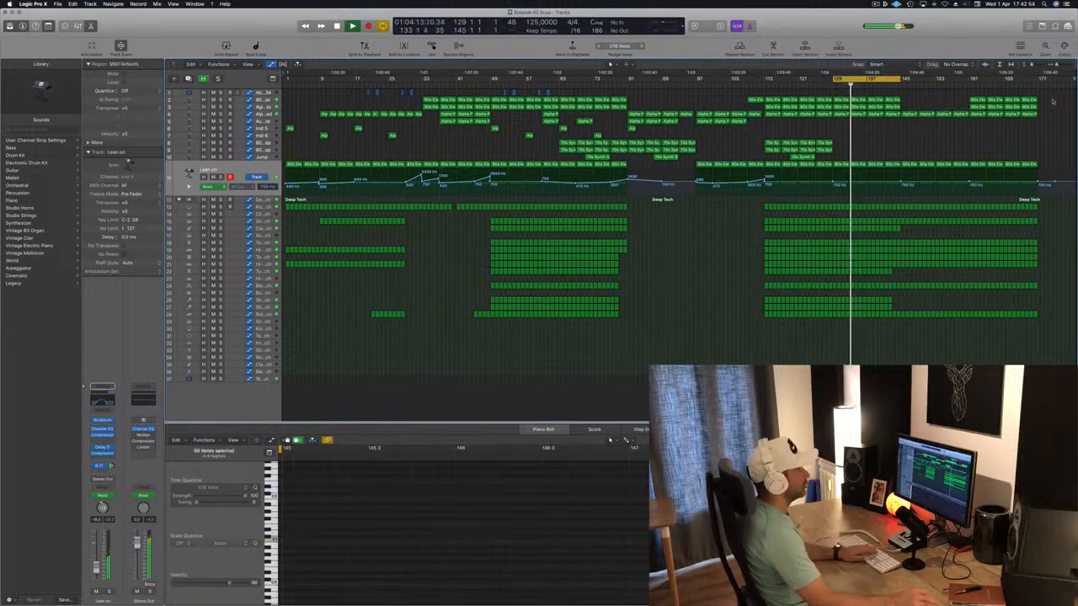
left_click_drag(1052, 101, 969, 110)
key("Delete")
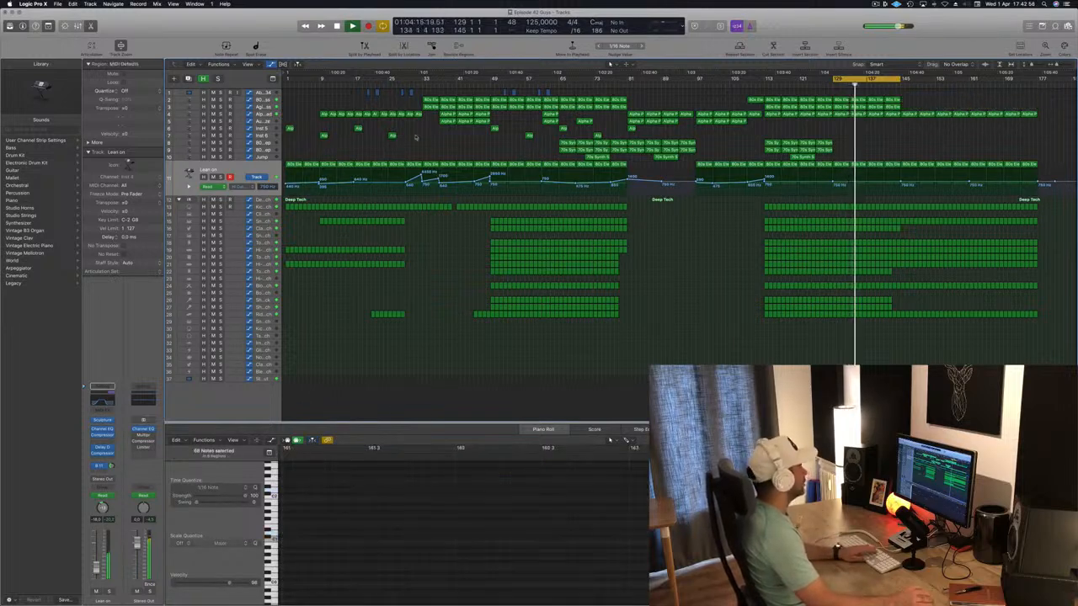
Shape the Alpha Pad cutoff automation so it rises from bar 113 to a peak at bar 129 while the section plays.
left_click(263, 115)
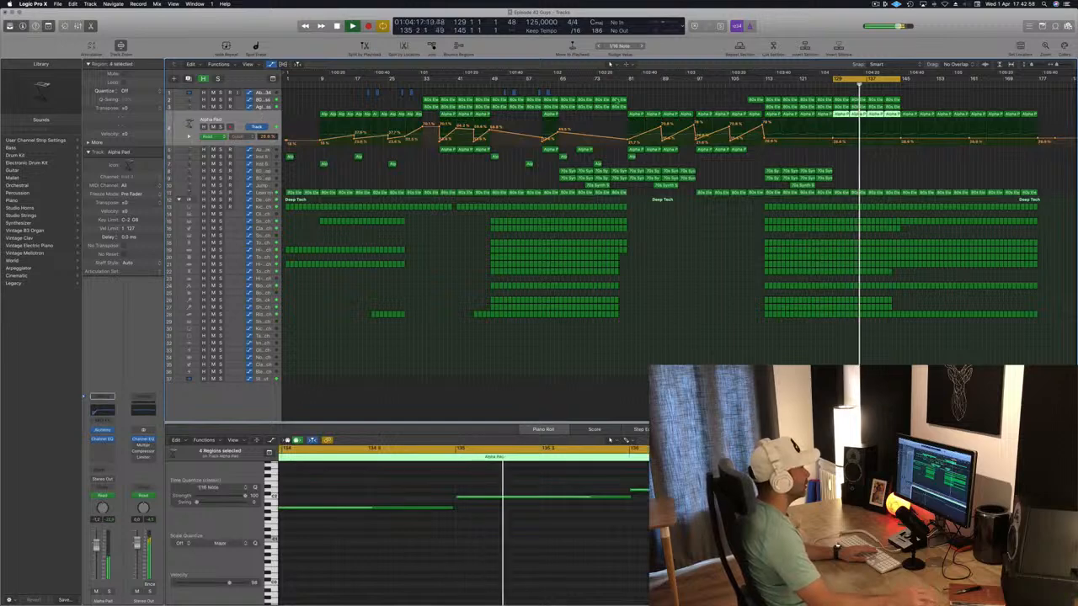
left_click(765, 84)
left_click_drag(833, 138, 832, 132)
left_click(834, 140)
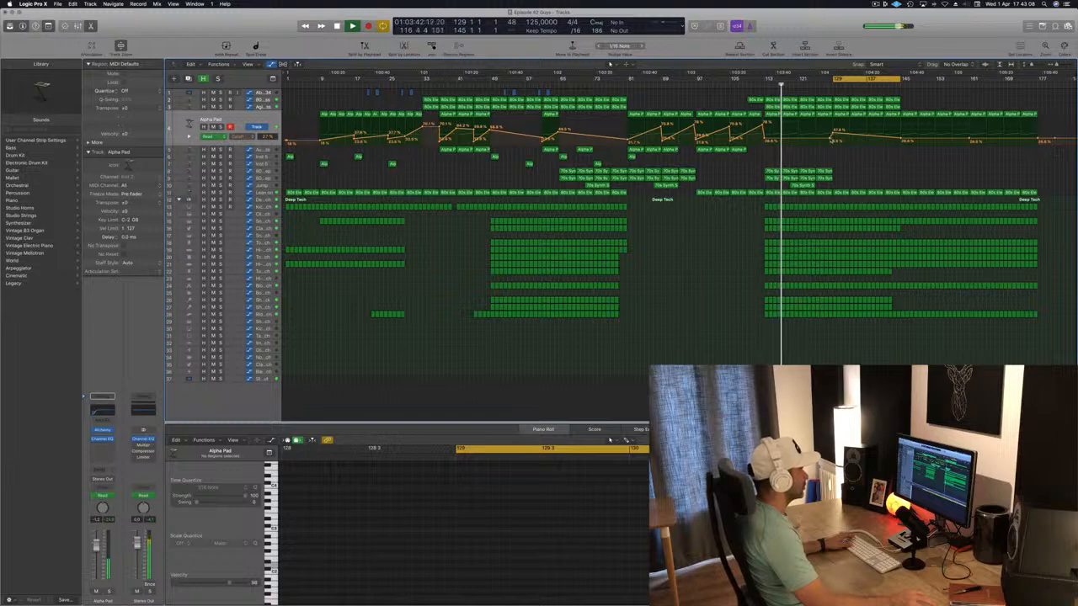
left_click_drag(832, 133, 832, 129)
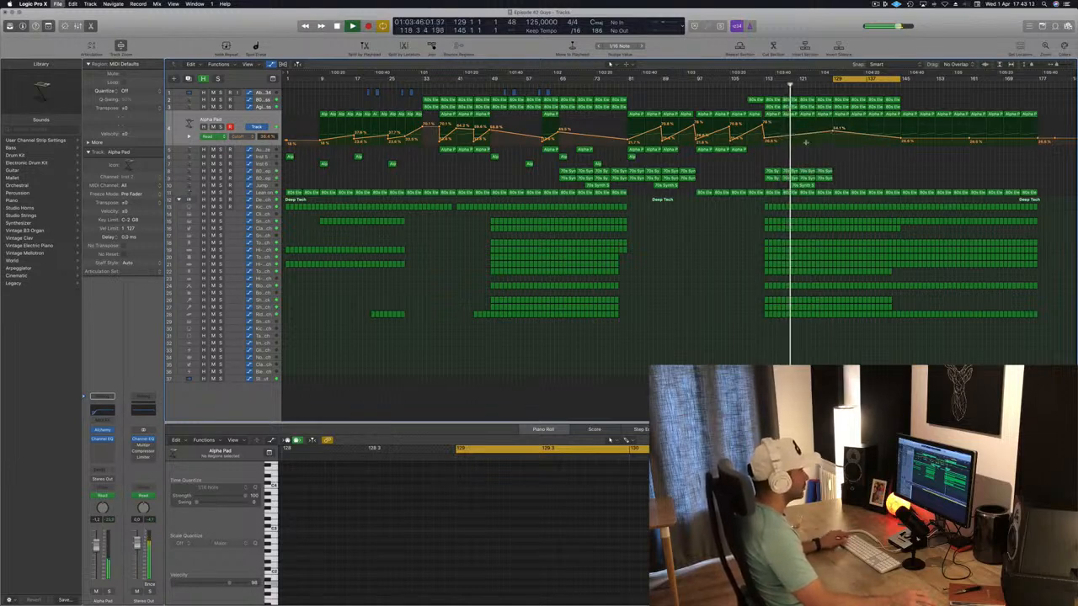
scroll(791, 149, "up", 1)
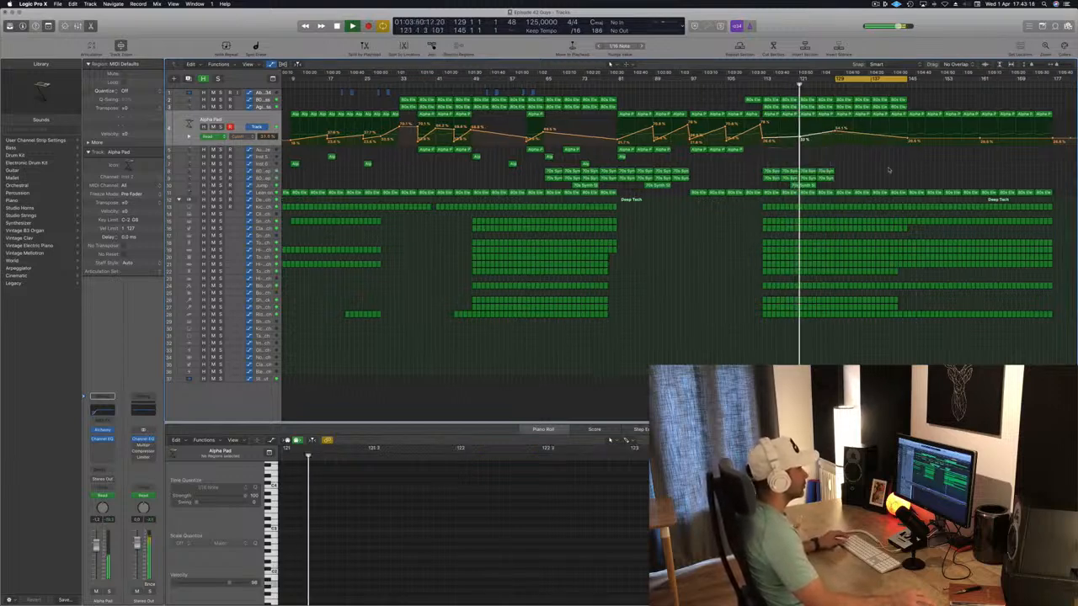
Select the Lean on track, save the project and audition the section change again from bar 112.
left_click(263, 192)
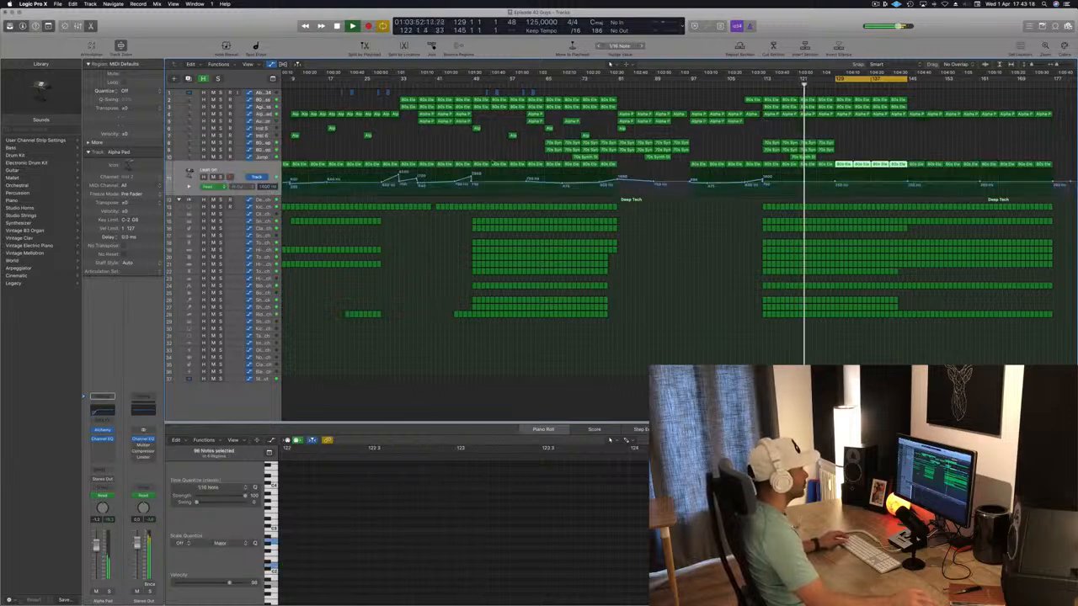
left_click(758, 85)
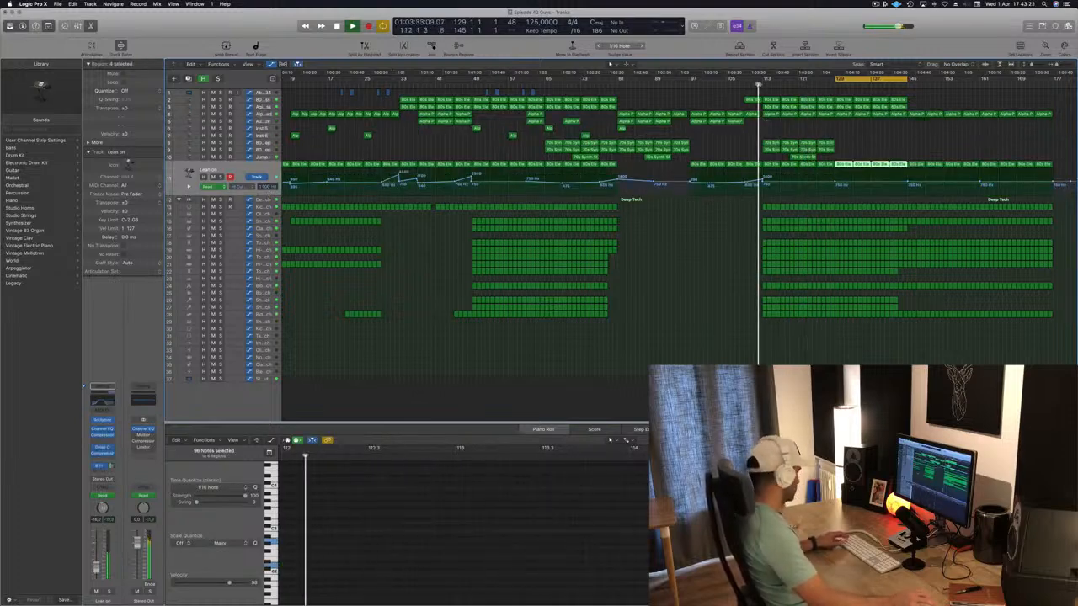
key("super+s")
scroll(704, 237, "left", 1)
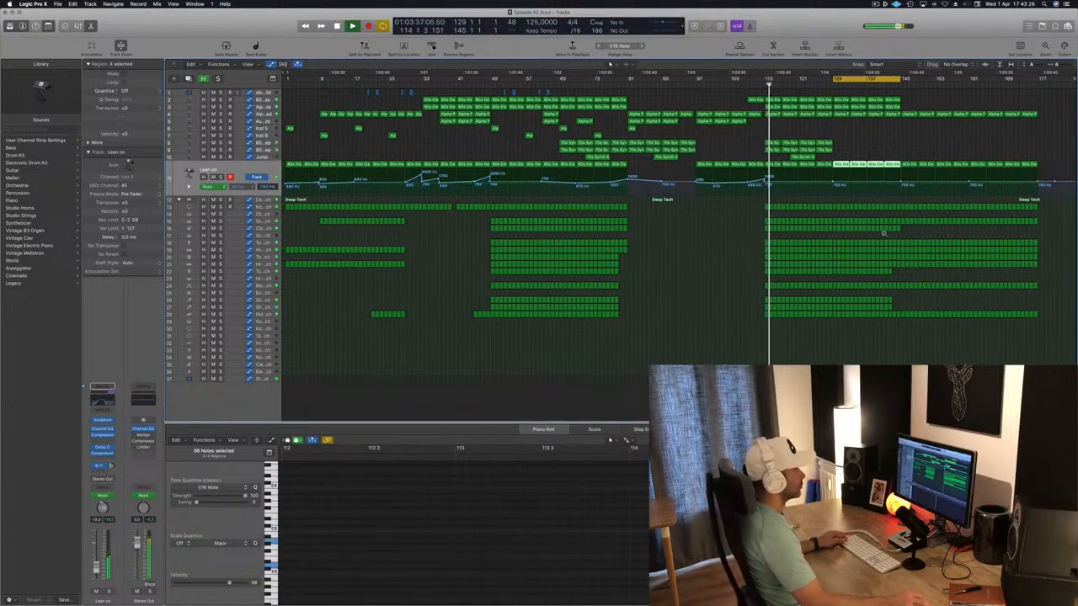
scroll(896, 234, "up", 2)
scroll(896, 234, "up", 2)
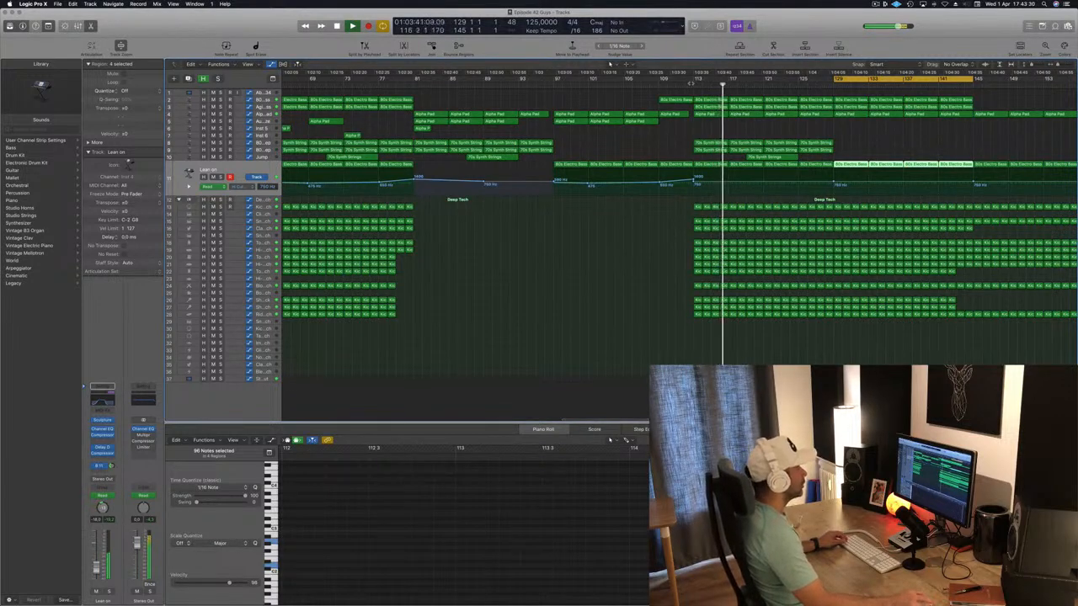
left_click(684, 84)
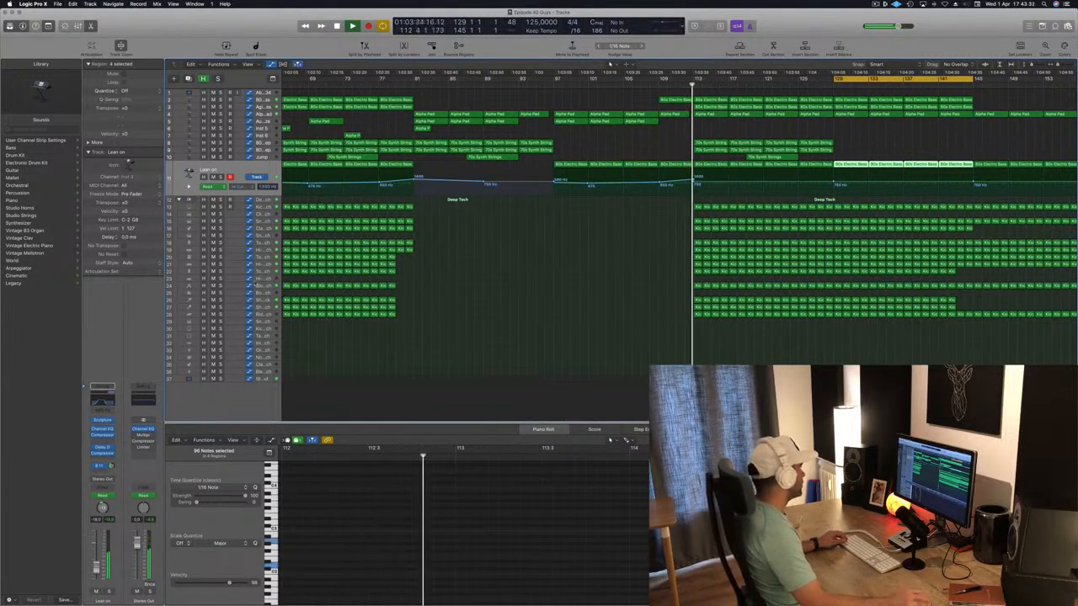
Delete the regions in bars 113 to 122 on the Tom Low - Deep Tech track and the two percussion tracks 26 and 27.
left_click(263, 286)
key("Up")
key("Up")
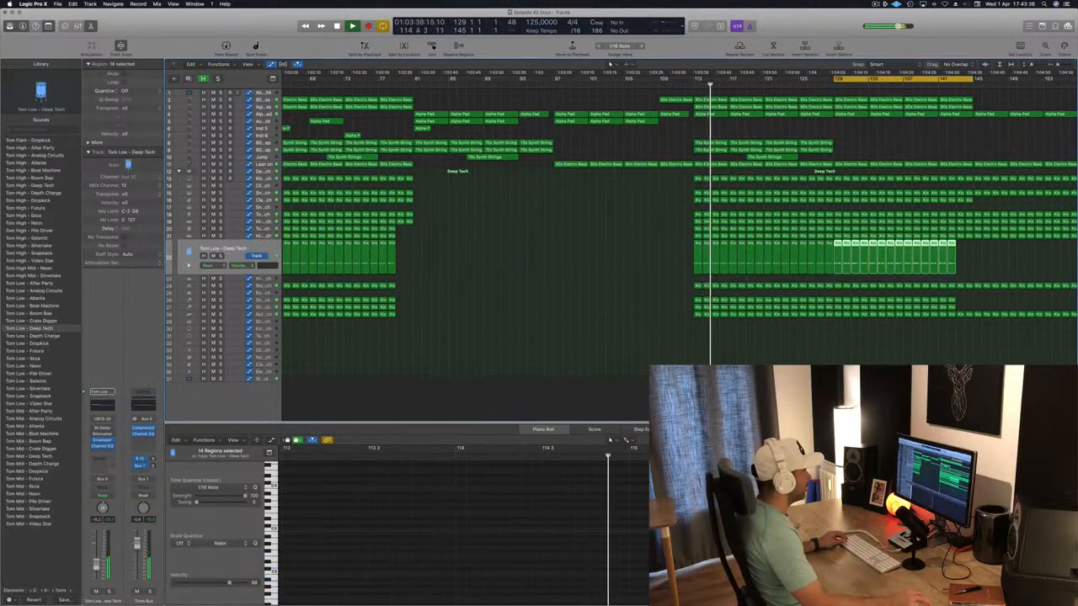
left_click(674, 260)
left_click_drag(705, 261, 765, 258)
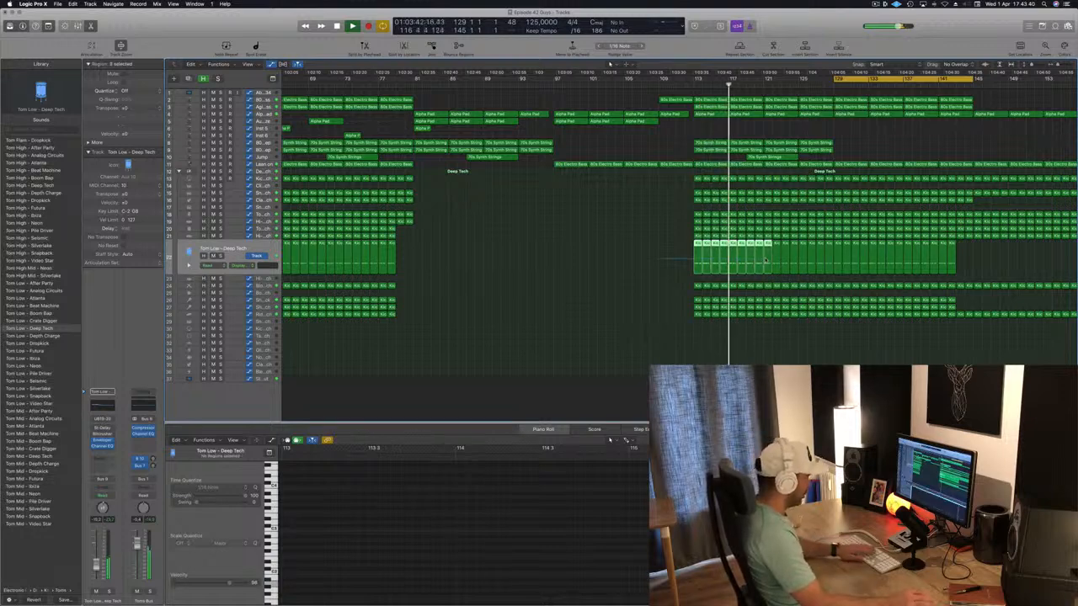
key("Delete")
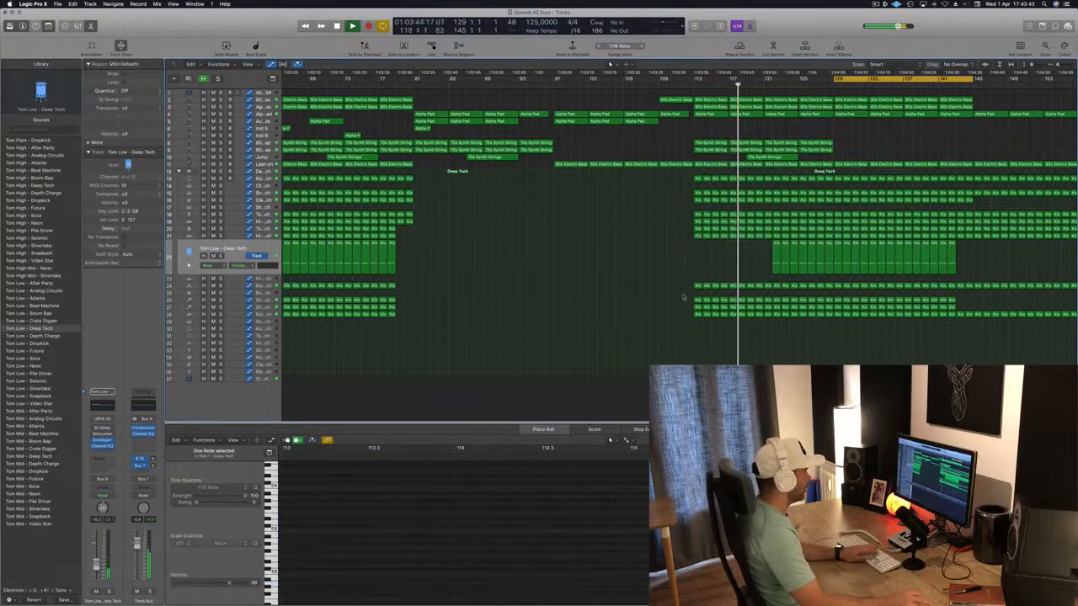
left_click_drag(686, 299, 762, 301)
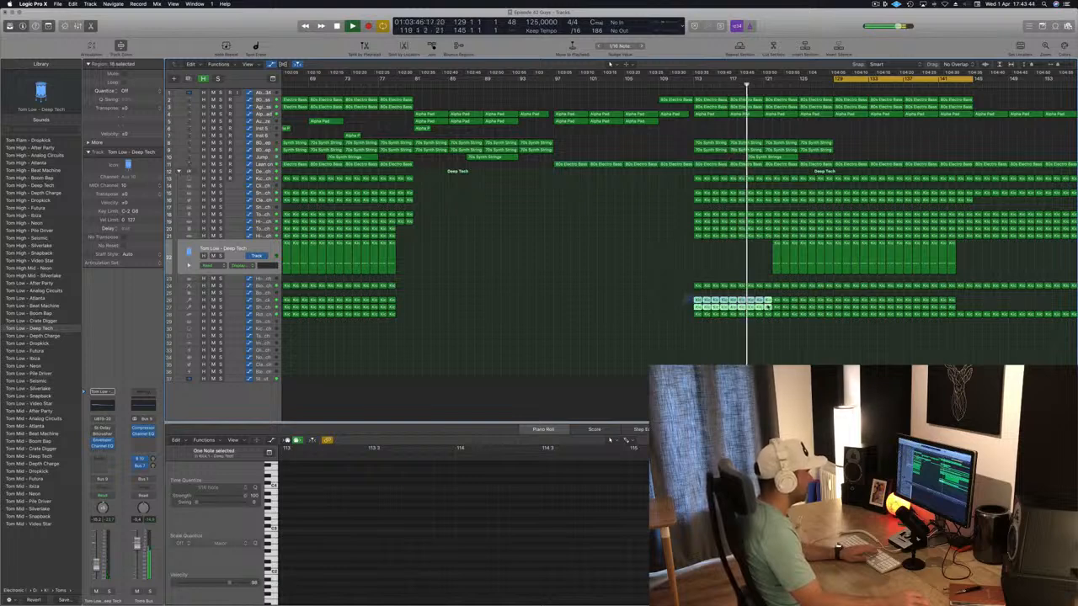
key("Delete")
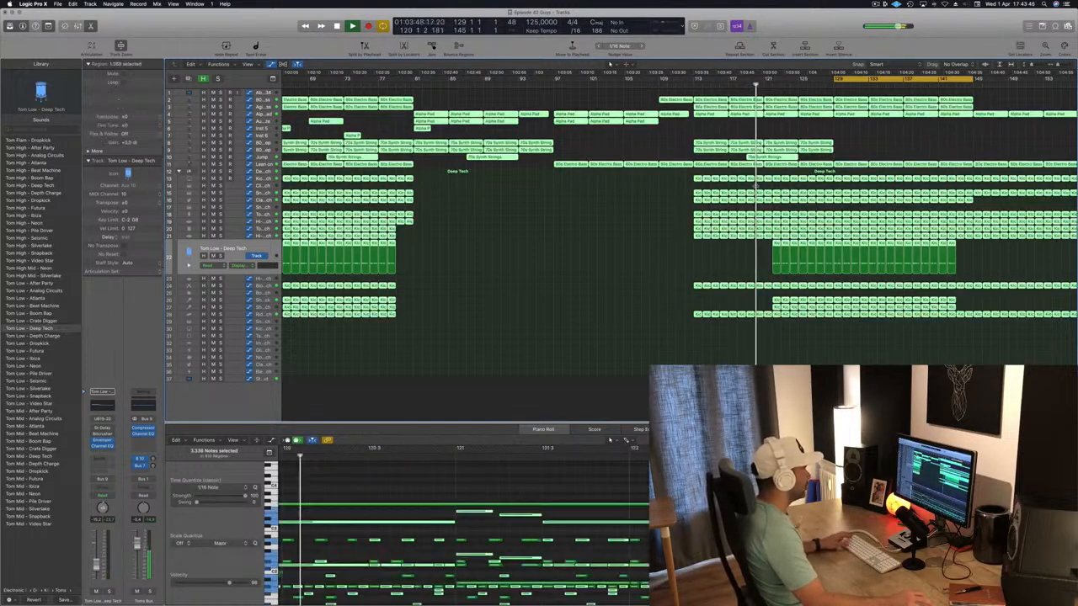
Rename all regions in the arrangement after the tracks they are on, then deselect them.
key("super+a")
right_click(725, 195)
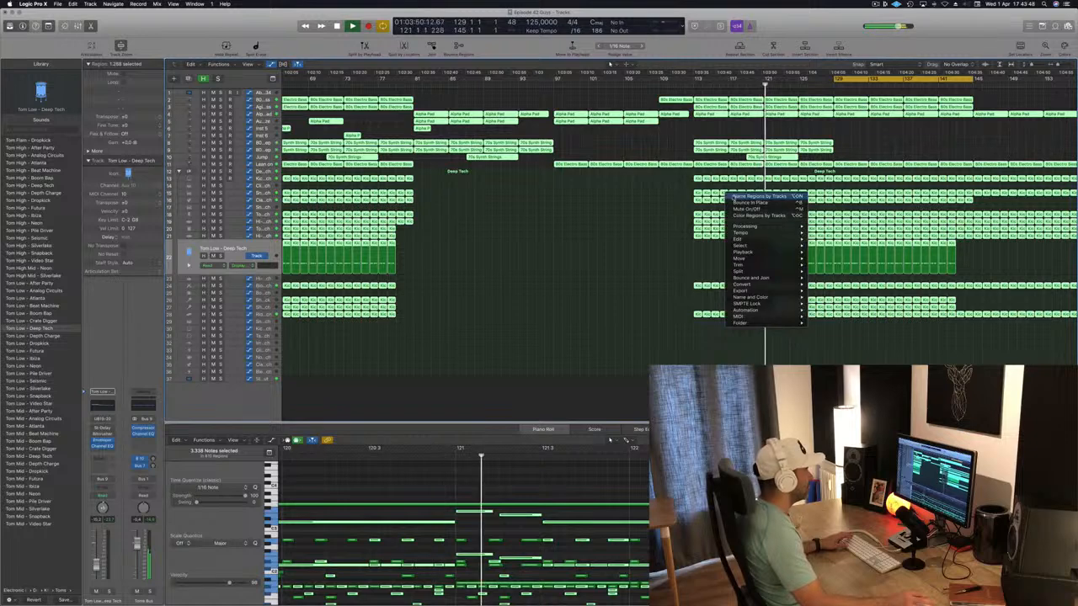
left_click(730, 196)
left_click(716, 259)
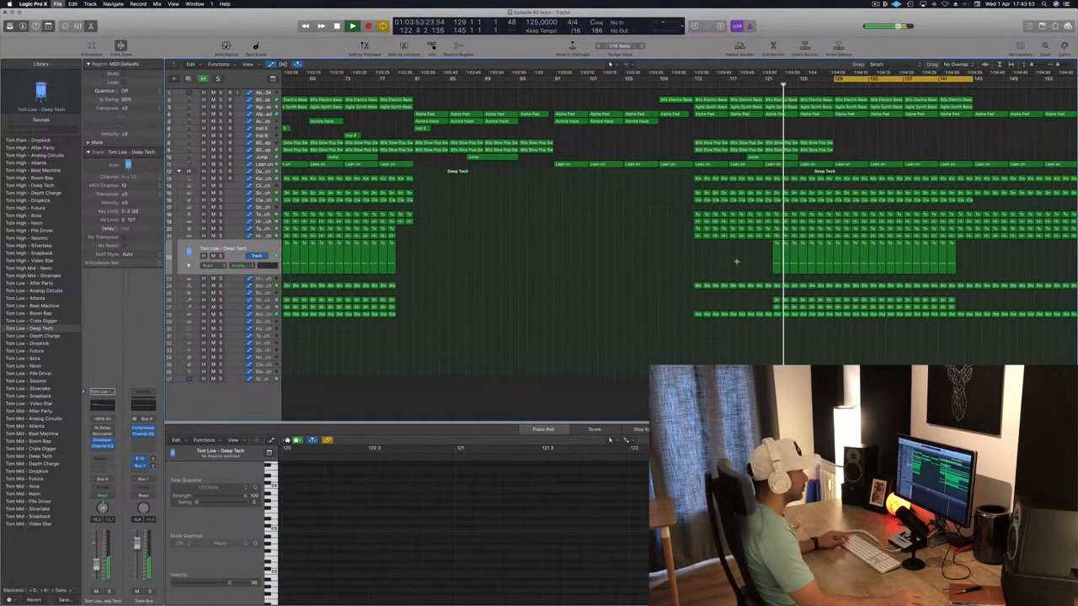
Delete the remaining regions from bar 122 to bar 129 on the Tom Low - Deep Tech track and percussion tracks 26 and 27.
key("super+Right")
key("super+Left")
left_click_drag(749, 257, 831, 260)
key("Delete")
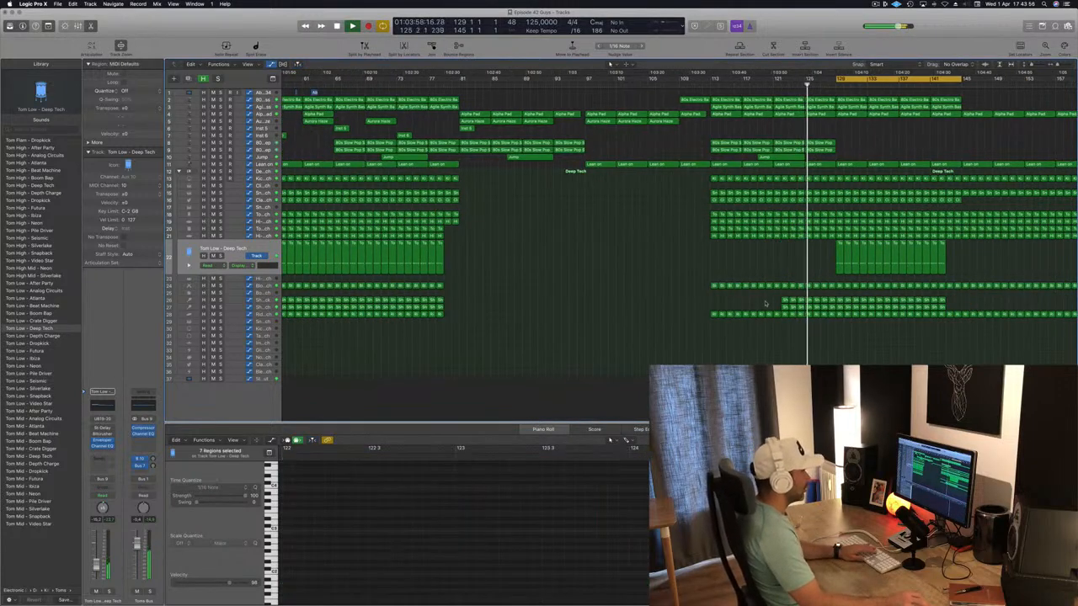
left_click_drag(781, 297, 832, 306)
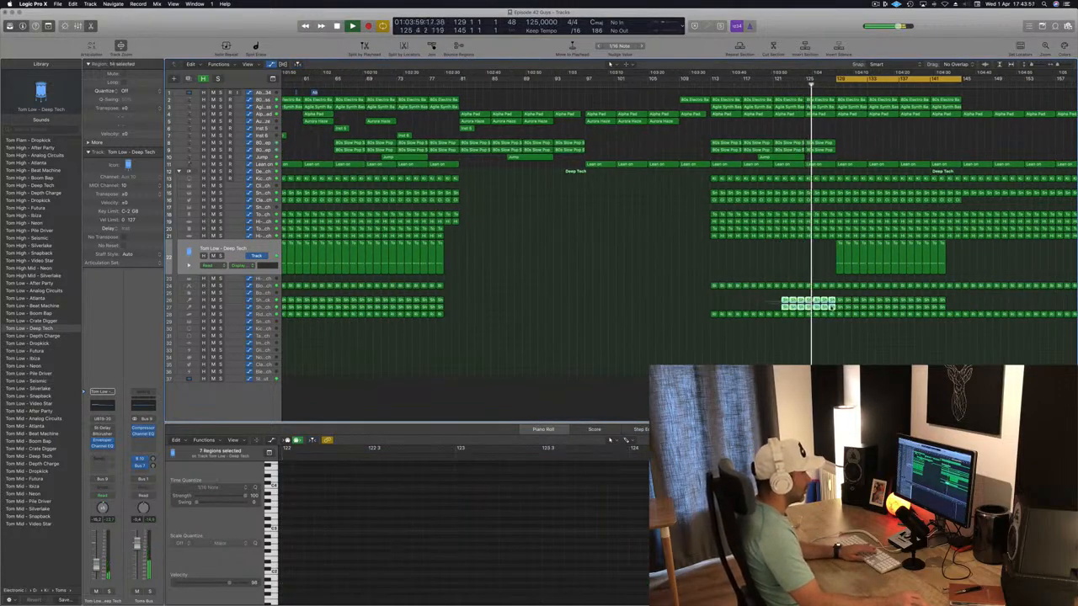
left_click(767, 264)
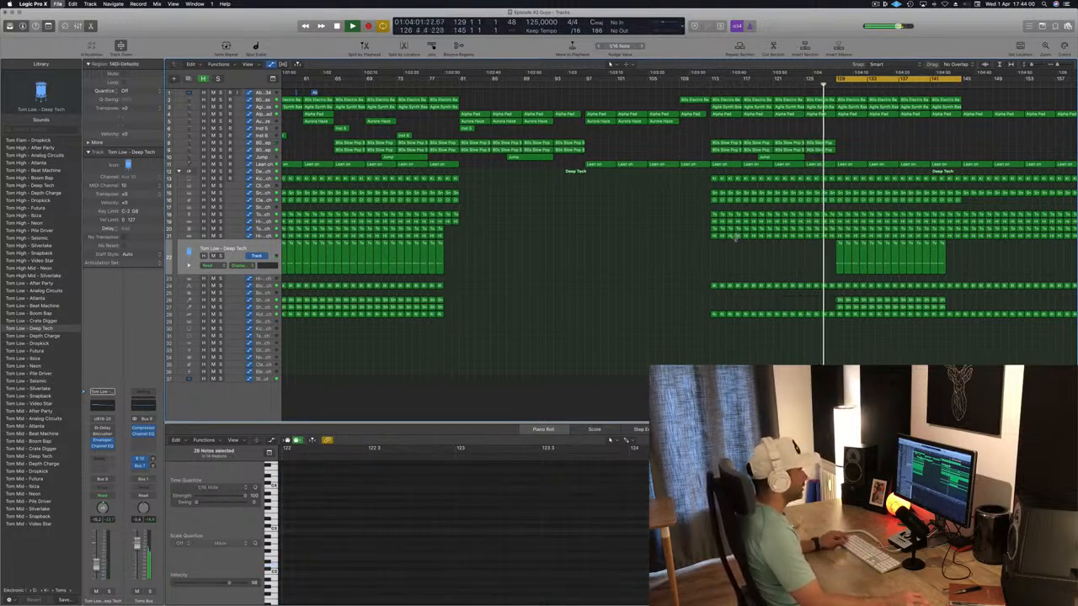
Copy the four Inst 5 and Inst 6 regions from bars 49 to 73 so they start at bar 129, and save the project.
scroll(736, 241, "down", 5)
scroll(746, 262, "up", 2)
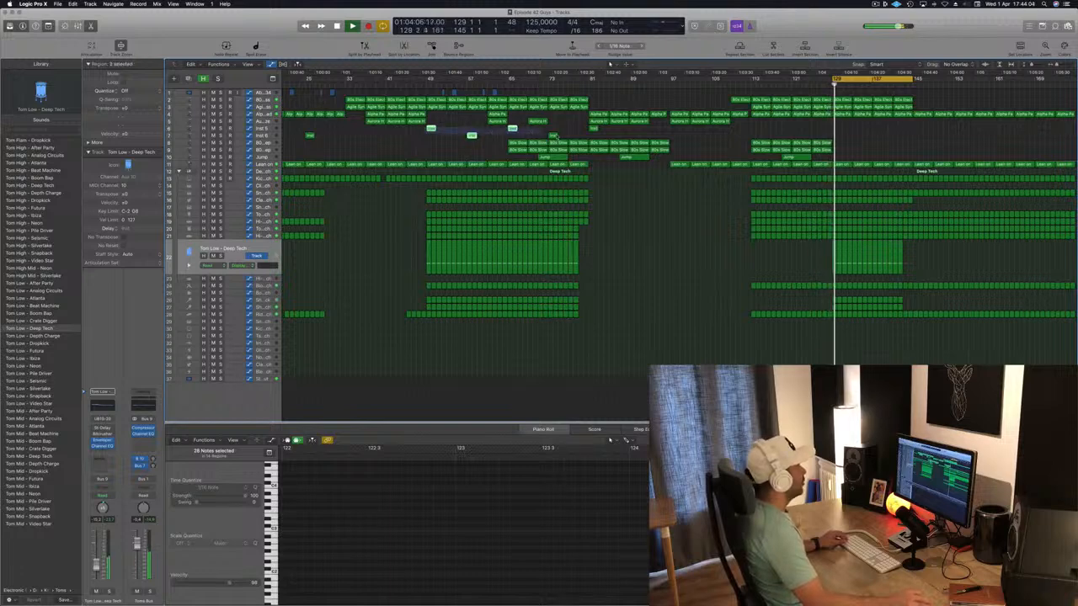
left_click(431, 128)
left_click_drag(431, 128, 843, 130)
left_click(829, 86)
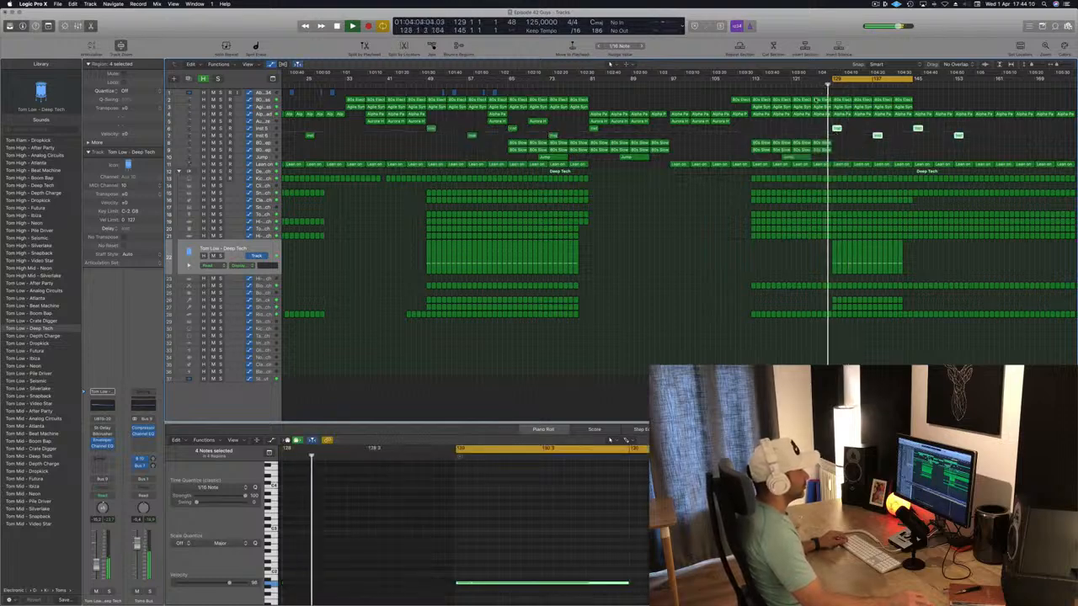
key("super+Left")
key("super+Left")
key("super+s")
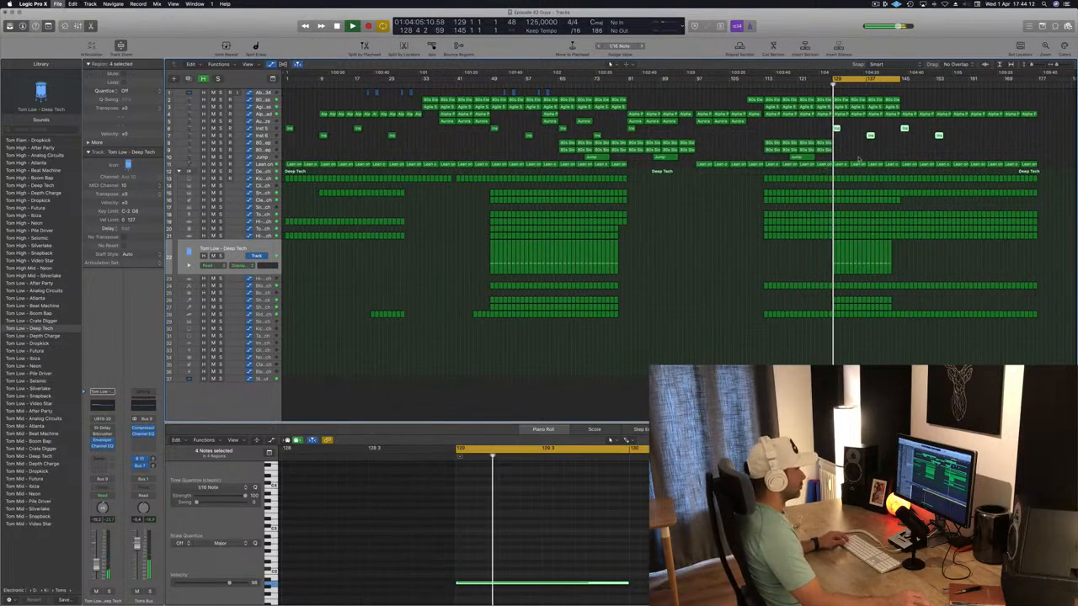
Select the Alpha Pad track, extend the cycle range from bar 129 to bar 176 and restart playback.
key("super+Right")
left_click(858, 153)
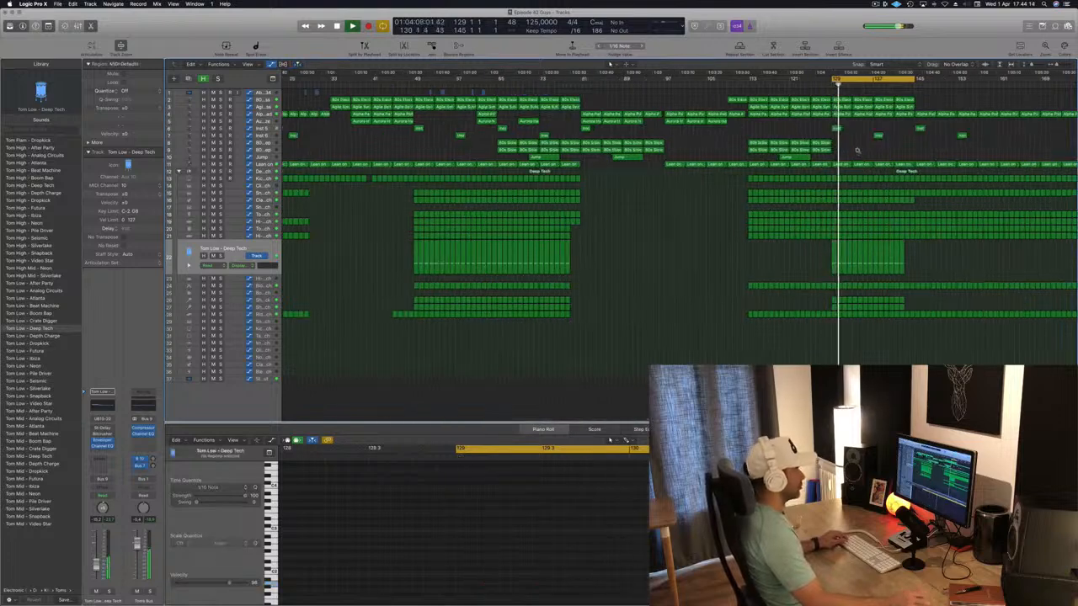
key("super+Left")
key("super+Left")
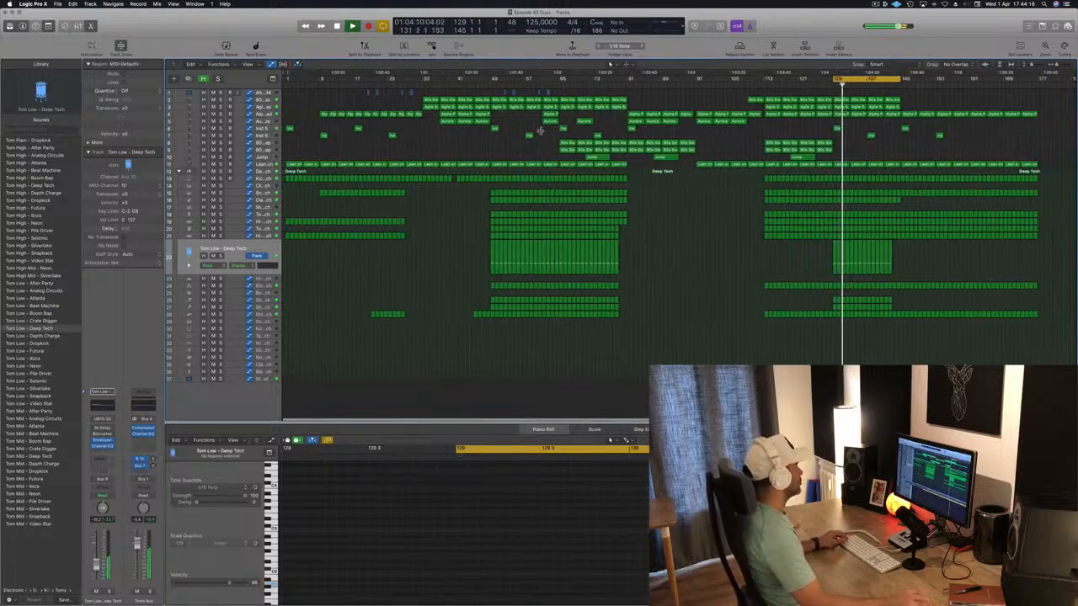
left_click(263, 115)
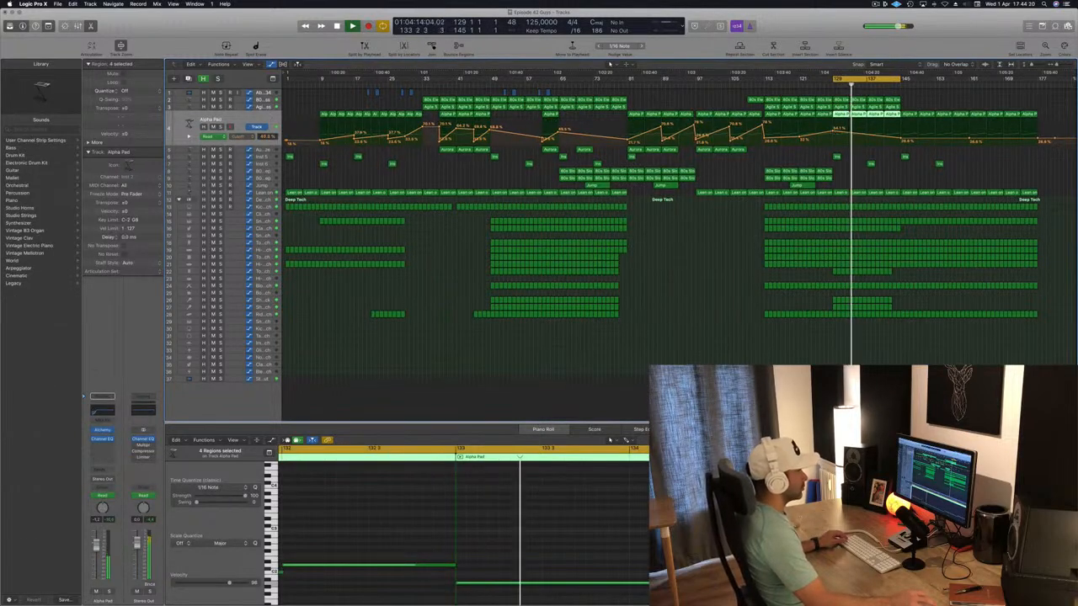
left_click_drag(899, 79, 1033, 87)
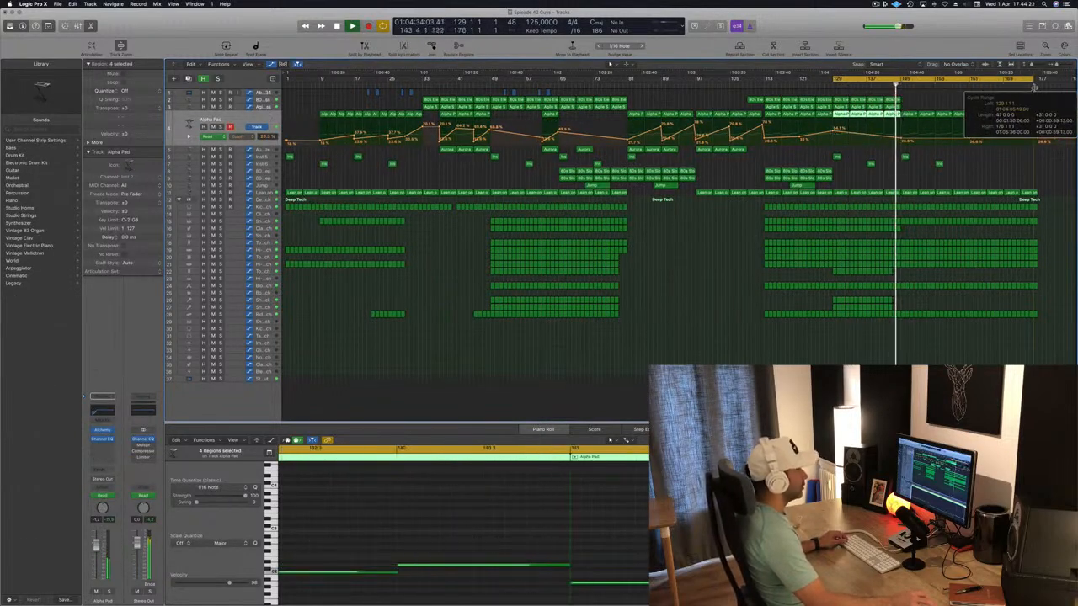
key("space")
key("space")
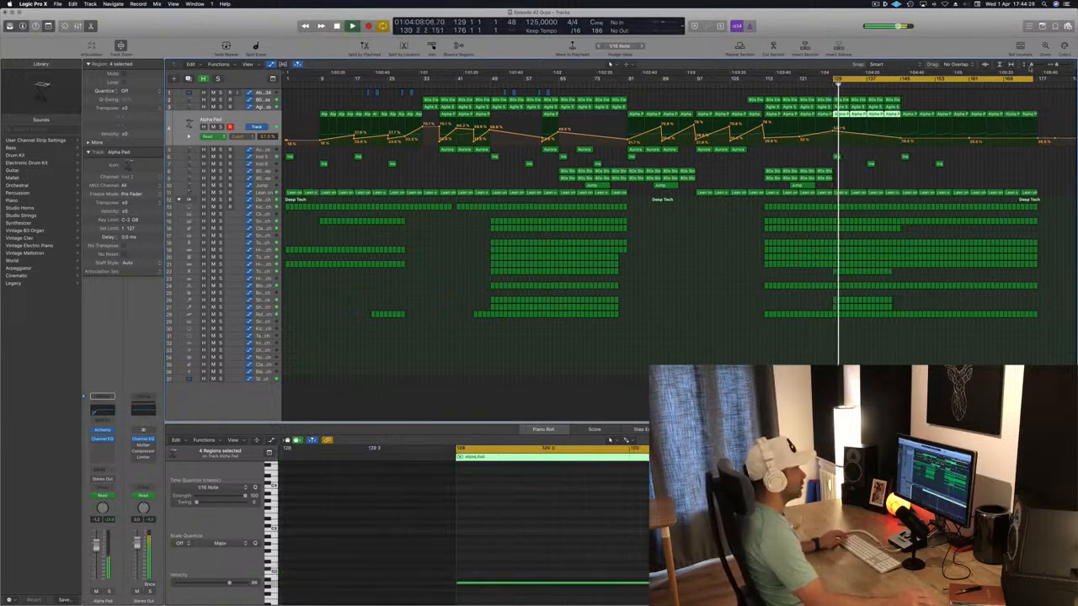
Replace the Alpha Pad regions after bar 145 with a copy of the intro regions from bars 9 to 33, including their automation.
left_click(1032, 111)
left_click_drag(915, 122, 913, 119)
left_click(310, 151)
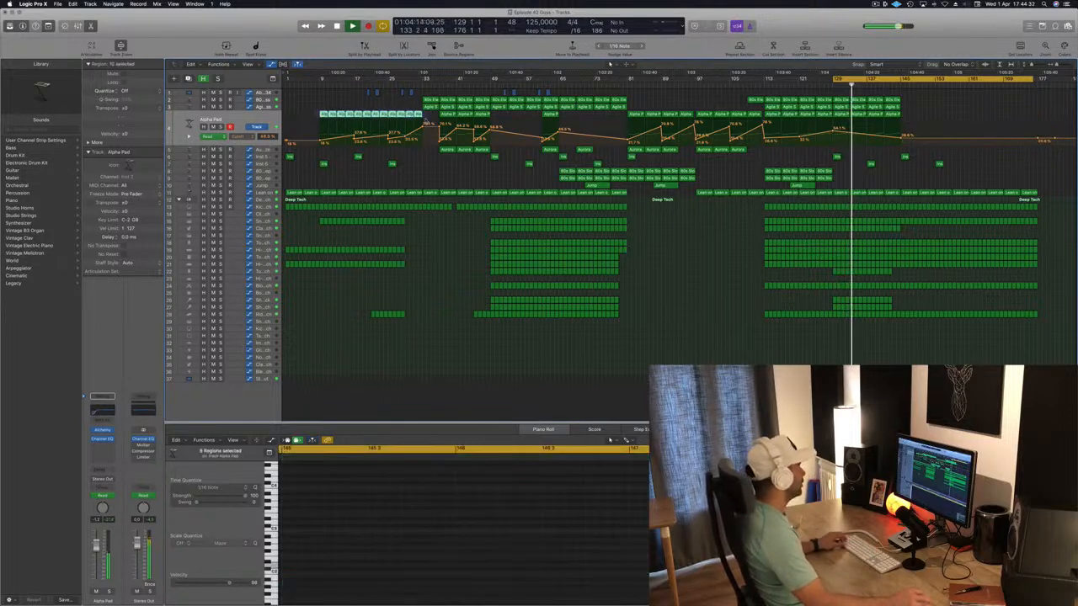
left_click_drag(426, 121, 425, 121)
left_click_drag(323, 114, 935, 141)
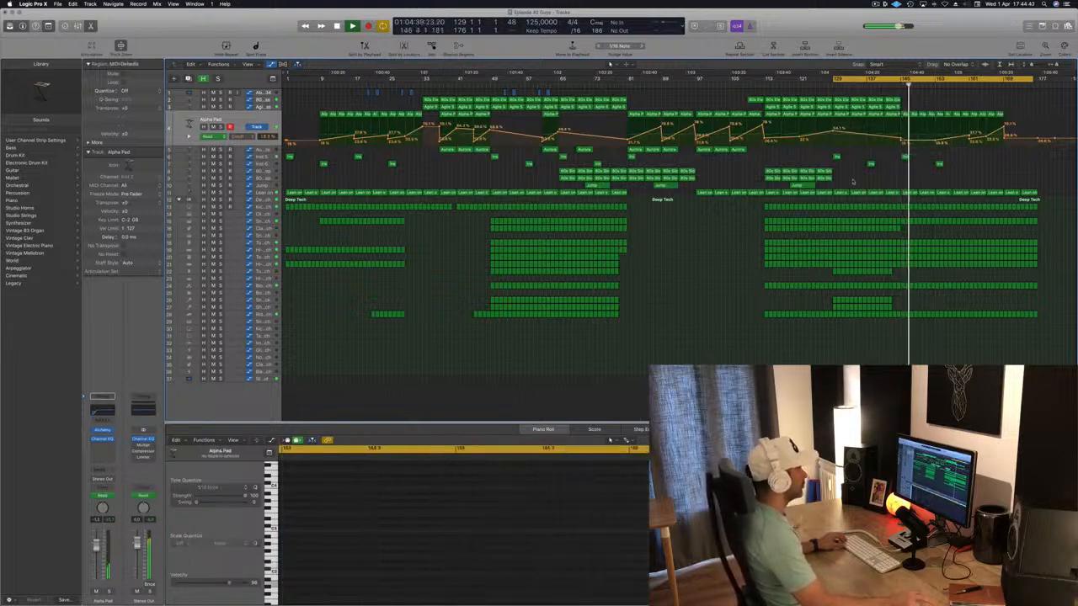
Lower the Lean on track's filter automation at bar 145 and delete its regions from bar 145 onward.
left_click(261, 195)
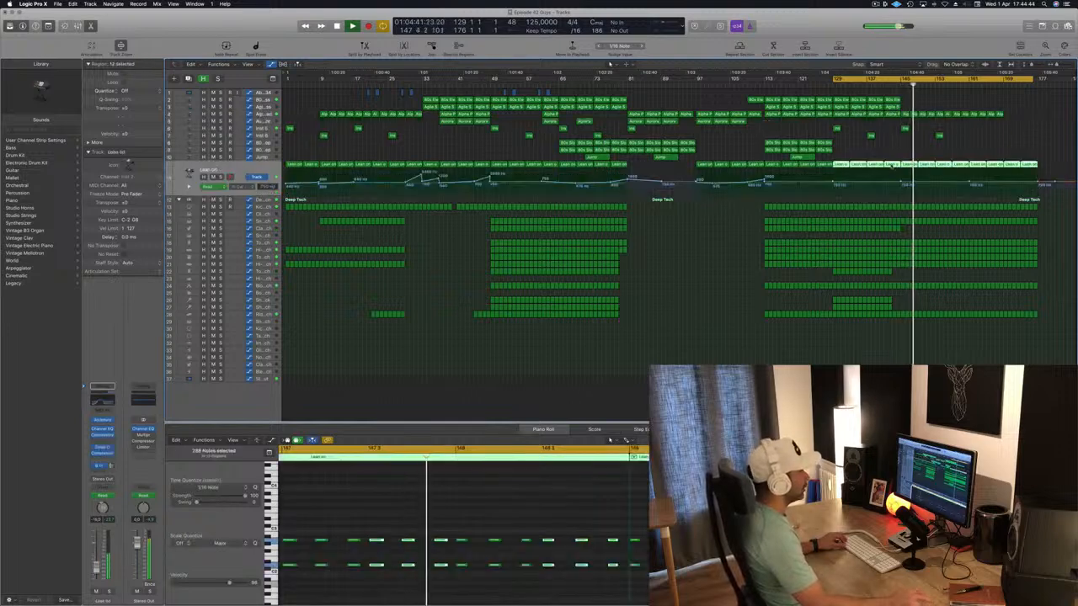
left_click(858, 84)
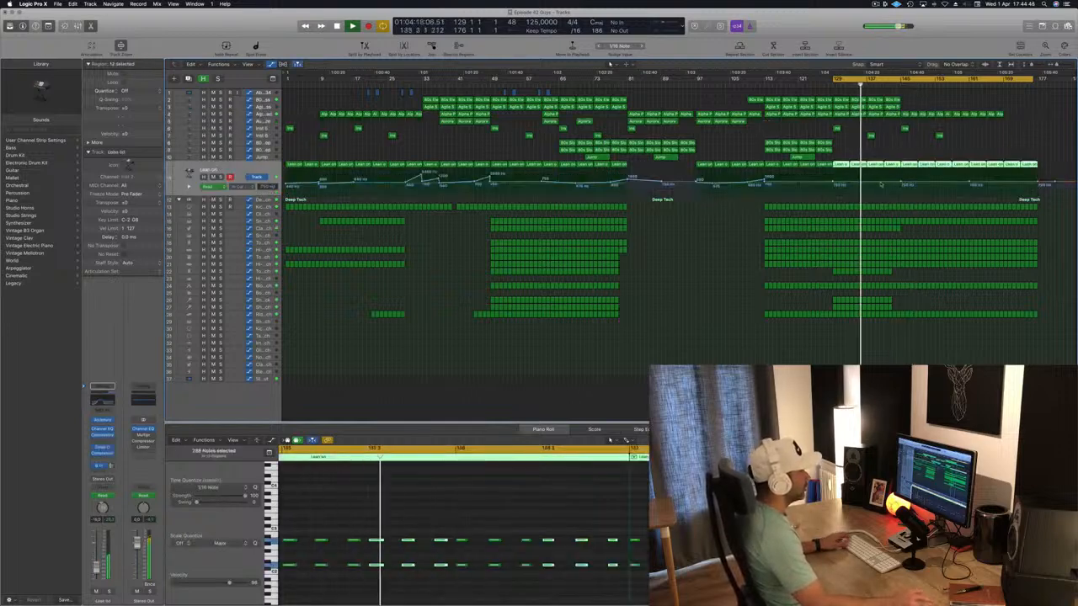
left_click_drag(901, 182, 902, 186)
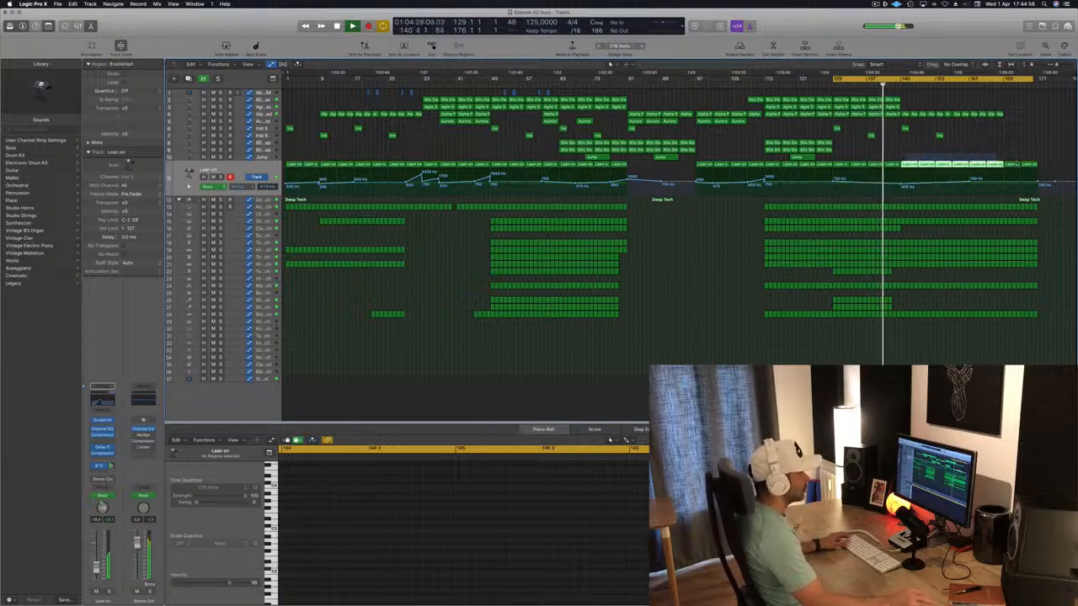
left_click_drag(1016, 164, 1061, 166)
key("Delete")
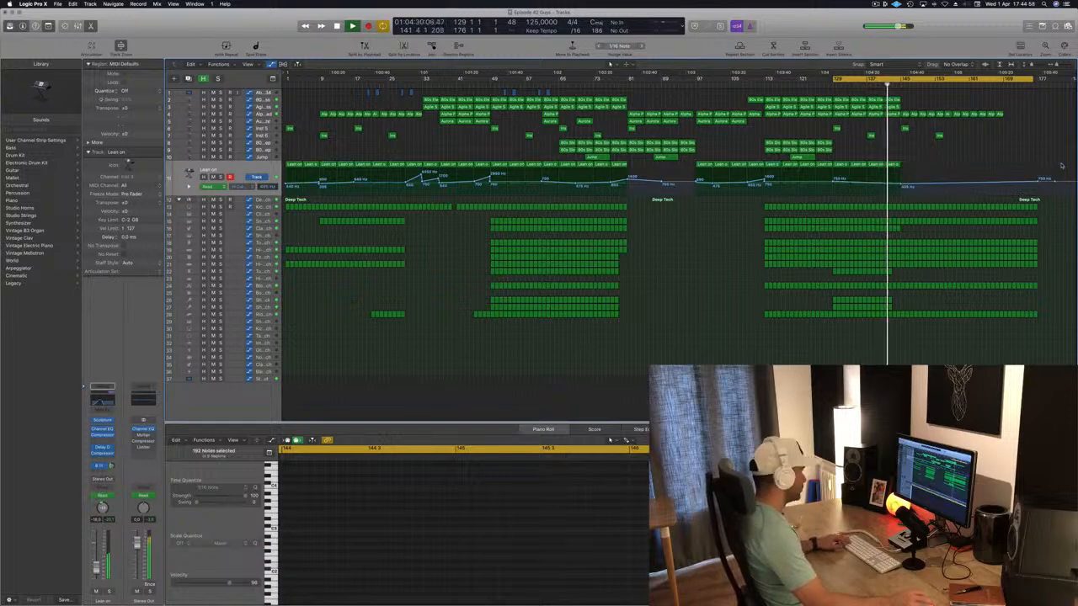
Examine the drum and percussion regions from bar 129 to the end of the arrangement during playback.
key("super+Right")
key("super+Right")
key("super+Right")
key("super+Right")
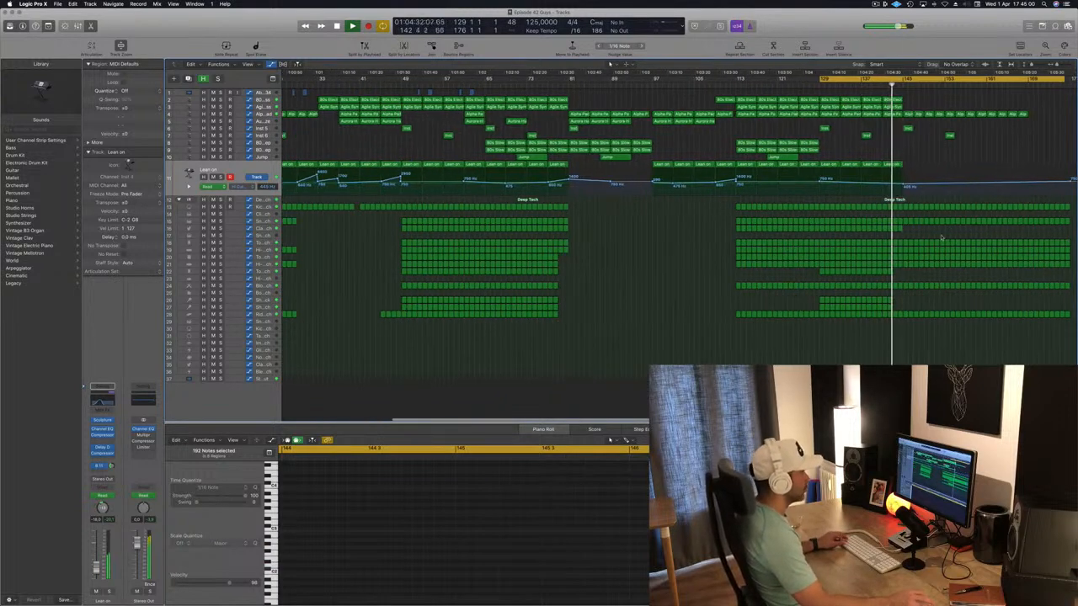
key("super+Right")
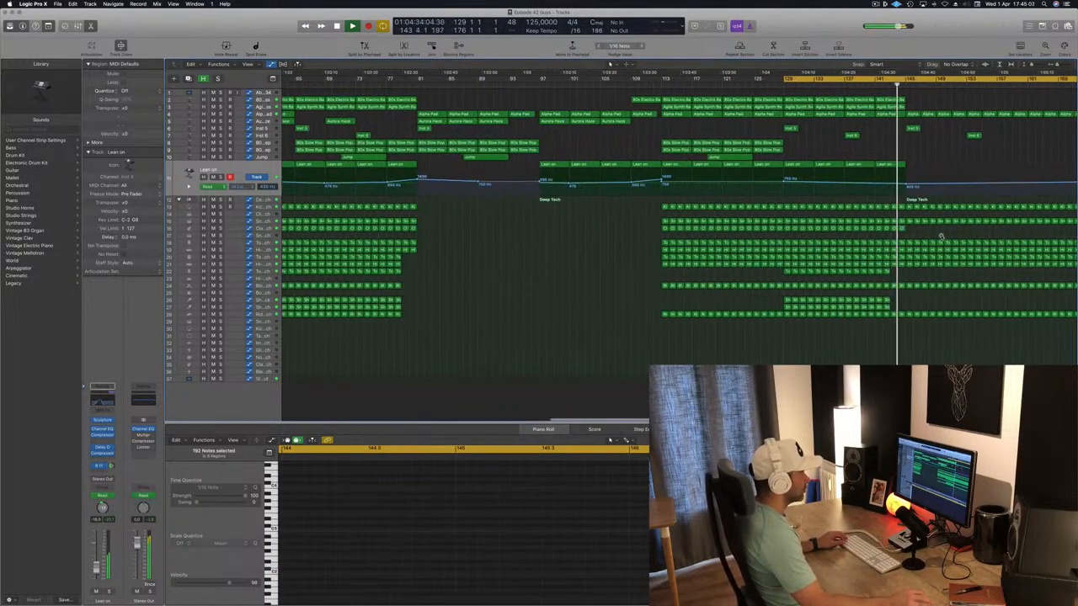
key("super+Left")
key("super+Left")
key("super+Left")
key("super+Left")
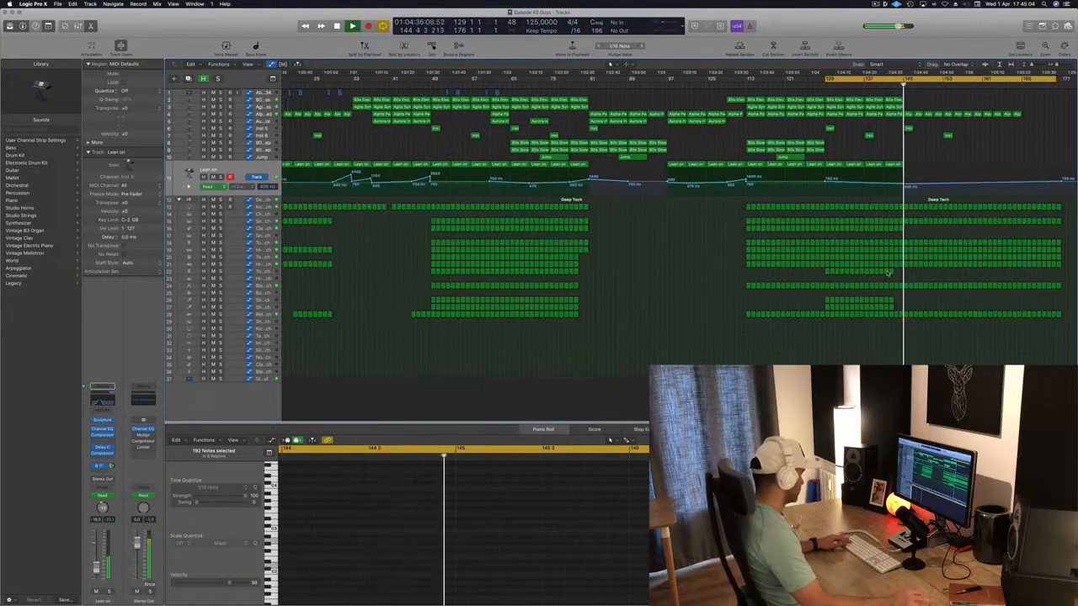
key("super+Left")
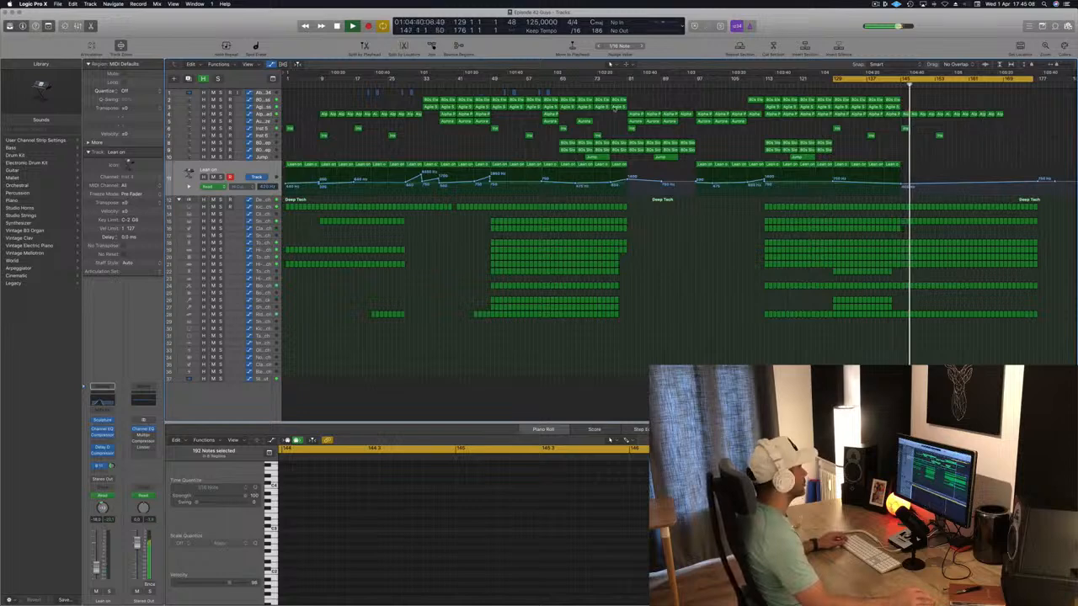
Delete the last four Alpha Pad regions from bar 161 onward.
left_click(1008, 114)
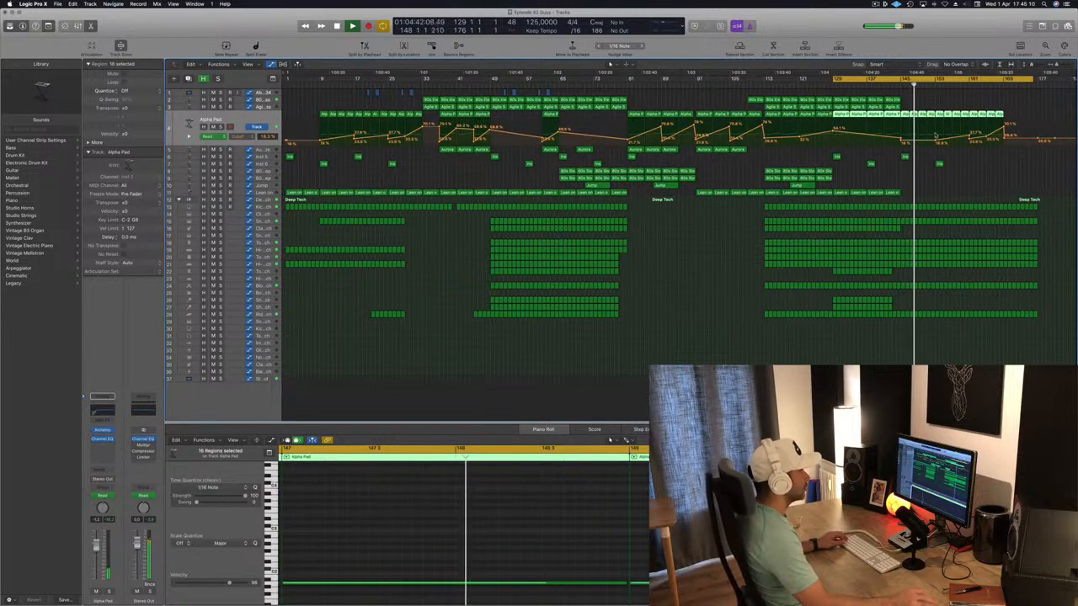
left_click(994, 114)
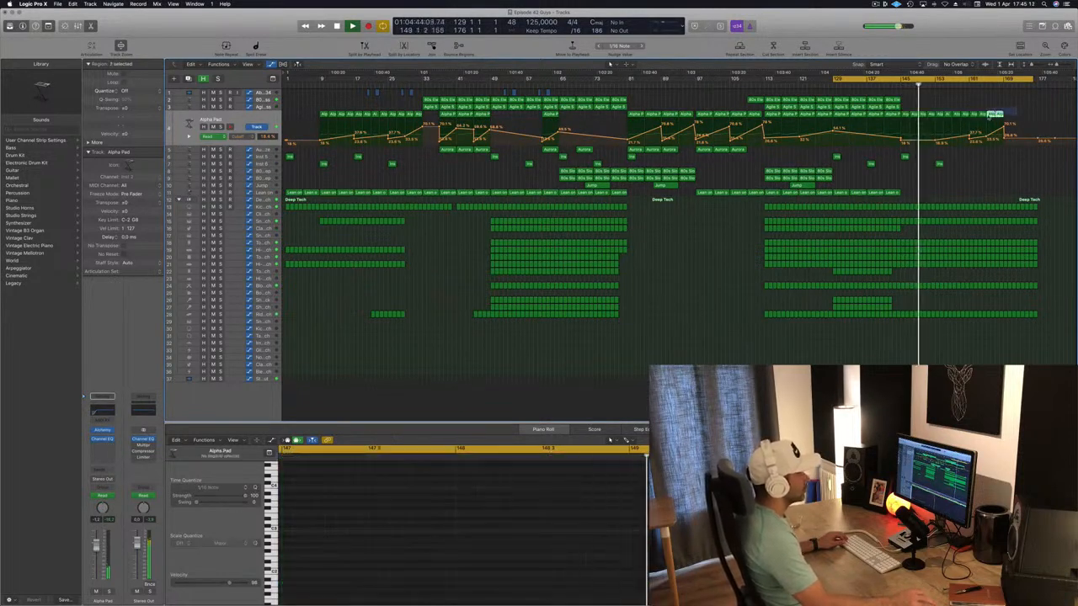
left_click(977, 116, "shift")
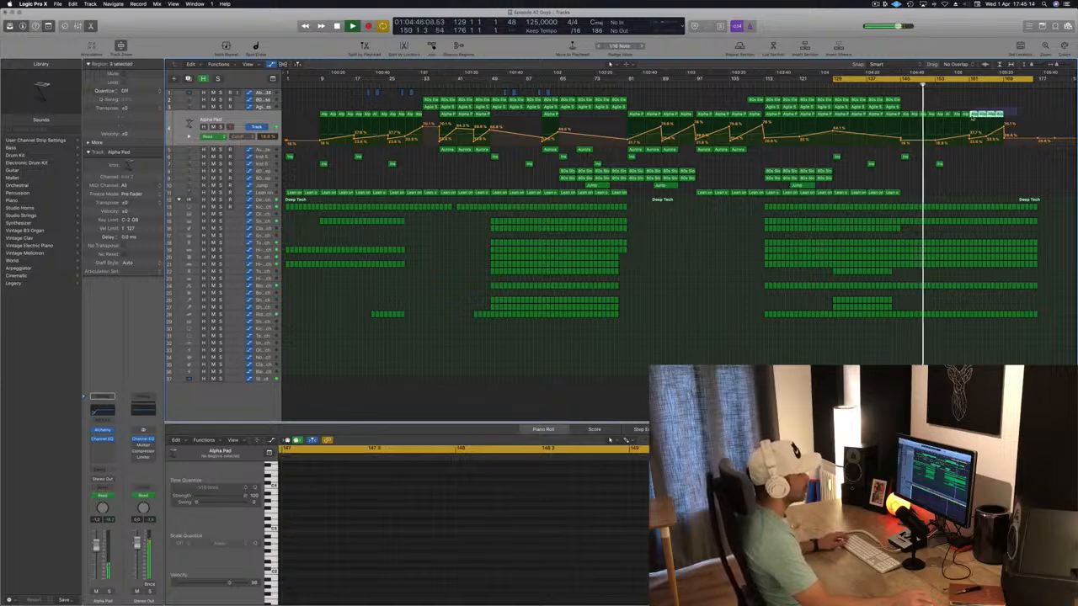
left_click(970, 116, "shift")
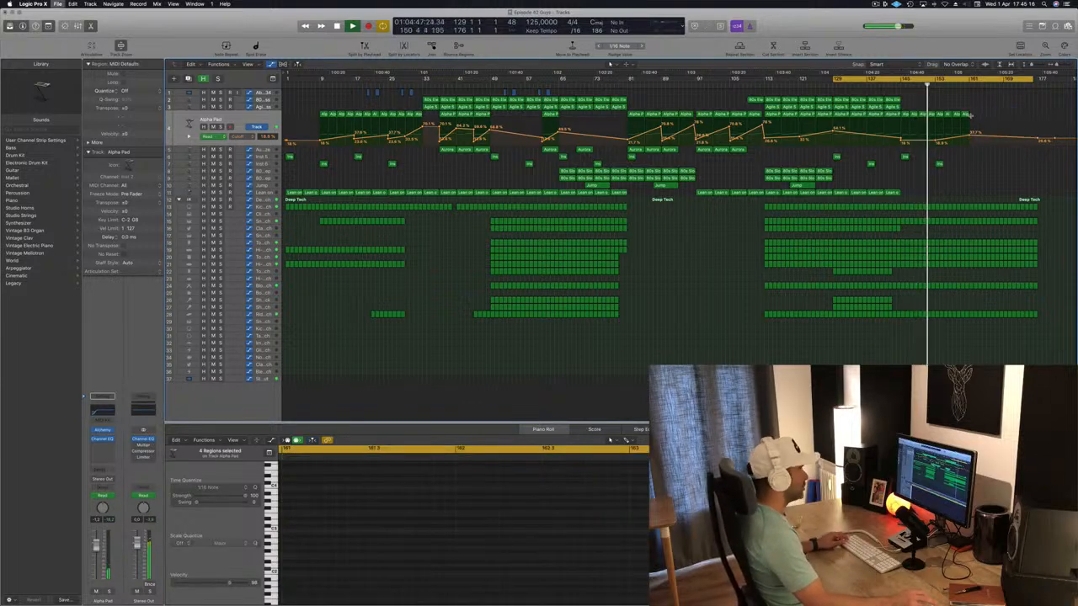
Copy the Inst 5 and Inst 6 regions at bars 145 and 153 to bars 161 and 169.
scroll(955, 257, "up", 3)
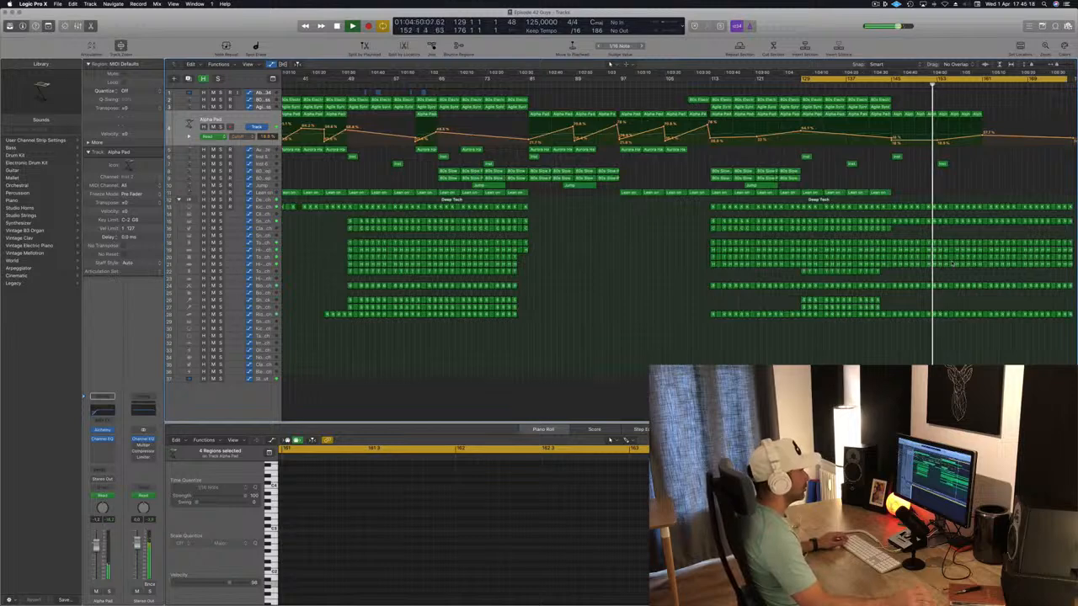
scroll(974, 187, "down", 2)
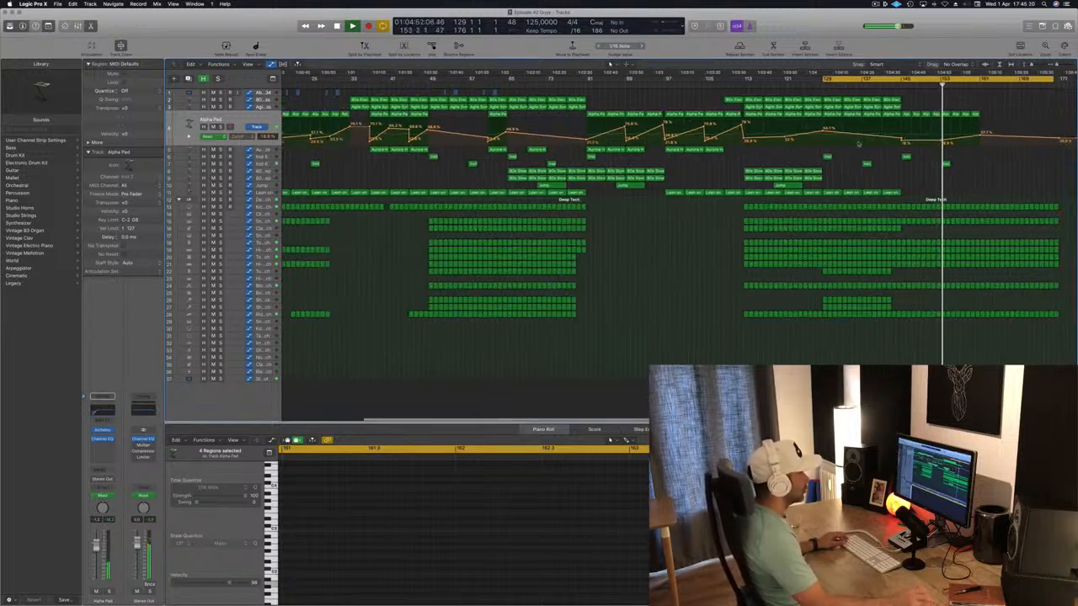
left_click_drag(878, 153, 951, 167)
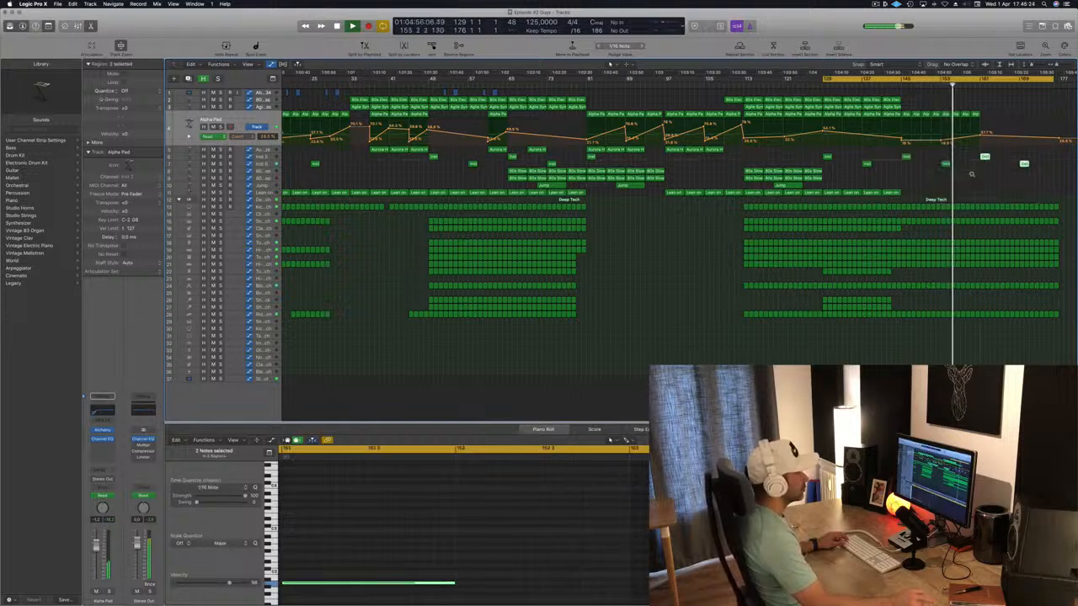
scroll(971, 174, "down", 1)
scroll(975, 177, "down", 1)
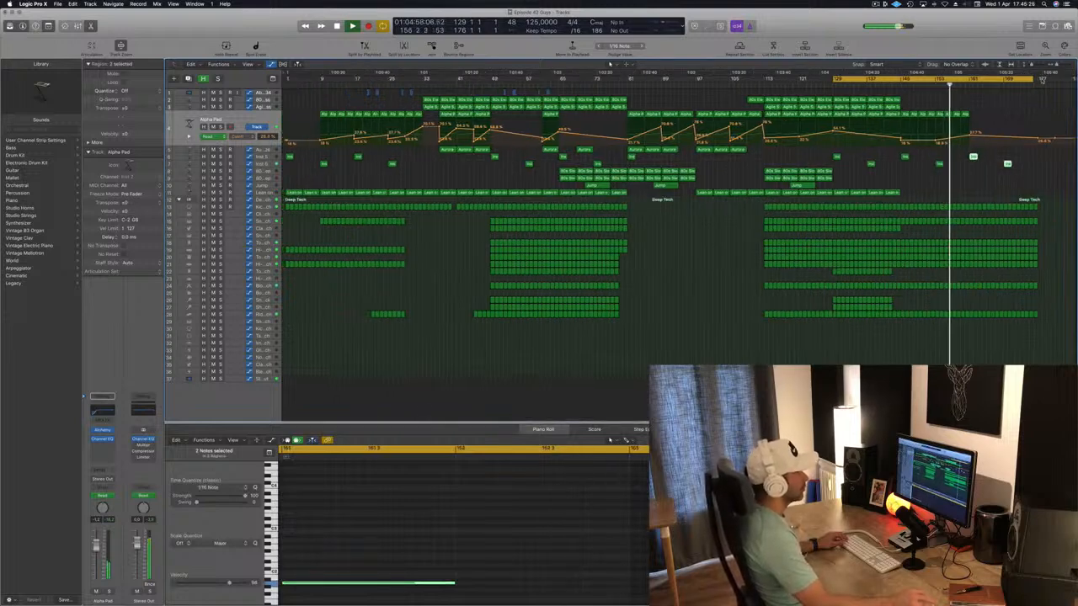